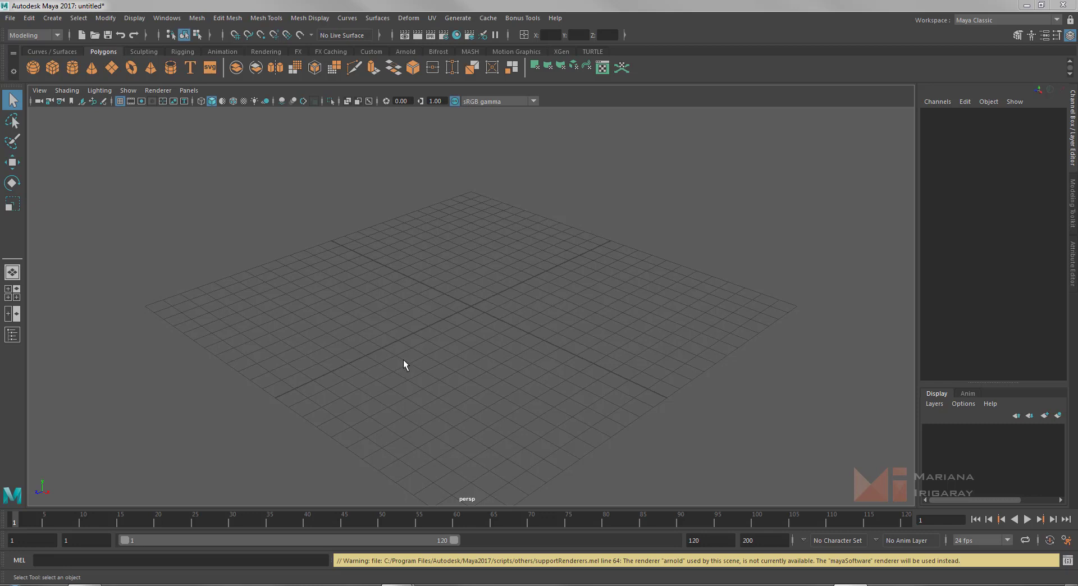
# Orbit the grid view and peek at the Create menu without adding anything
pyautogui.moveTo(466, 361)
pyautogui.keyDown('alt'); pyautogui.mouseDown()
pyautogui.moveTo(453, 349)
pyautogui.moveTo(464, 345)
pyautogui.moveTo(422, 380)
pyautogui.moveTo(400, 369)
pyautogui.moveTo(396, 346)
pyautogui.moveTo(481, 373)
pyautogui.moveTo(474, 356)
pyautogui.moveTo(470, 364)
pyautogui.mouseUp(); pyautogui.keyUp('alt')
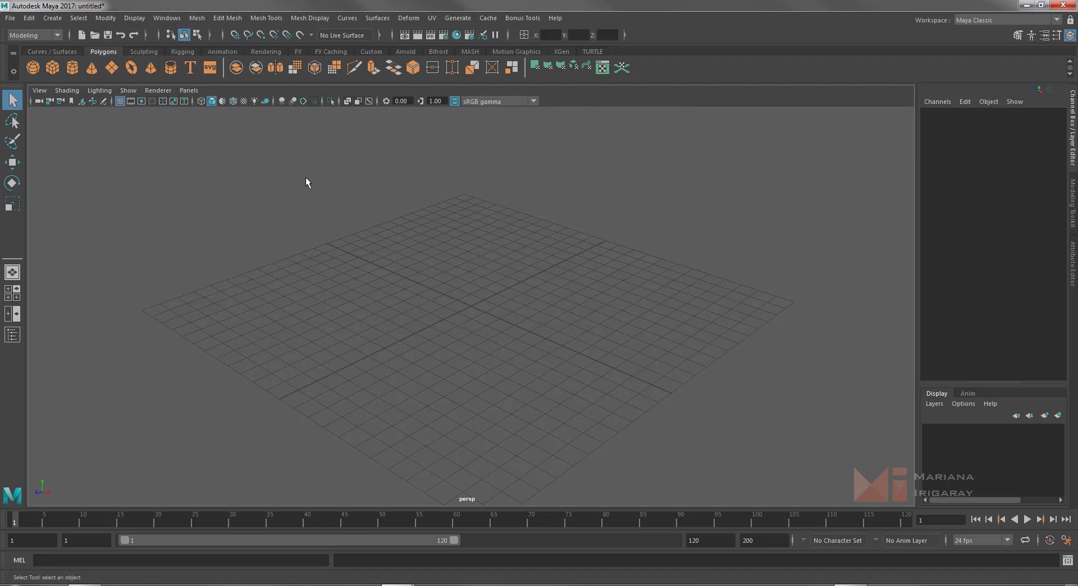
pyautogui.click(52, 18)
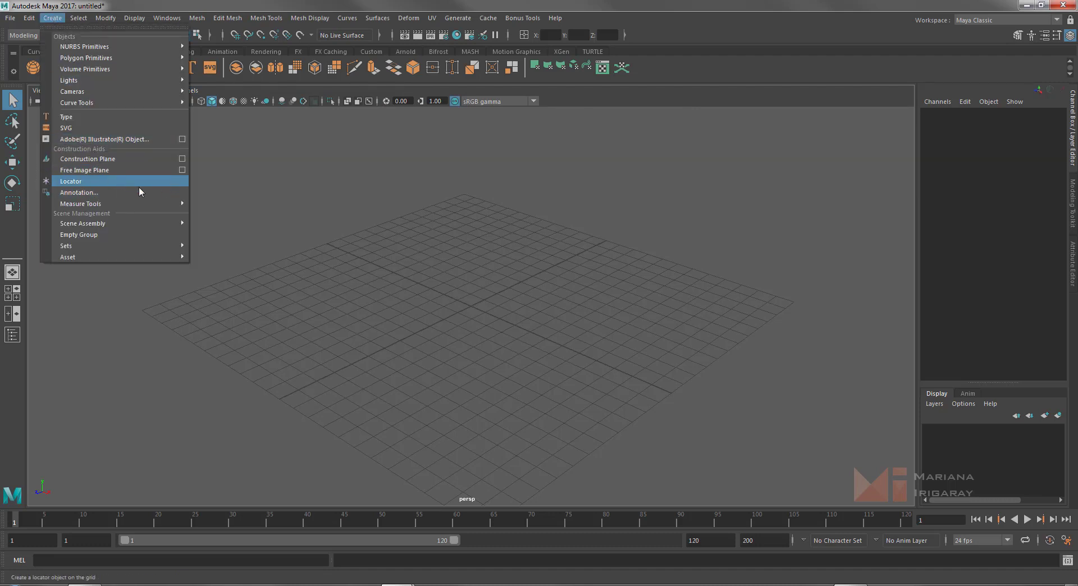
pyautogui.click(418, 249)
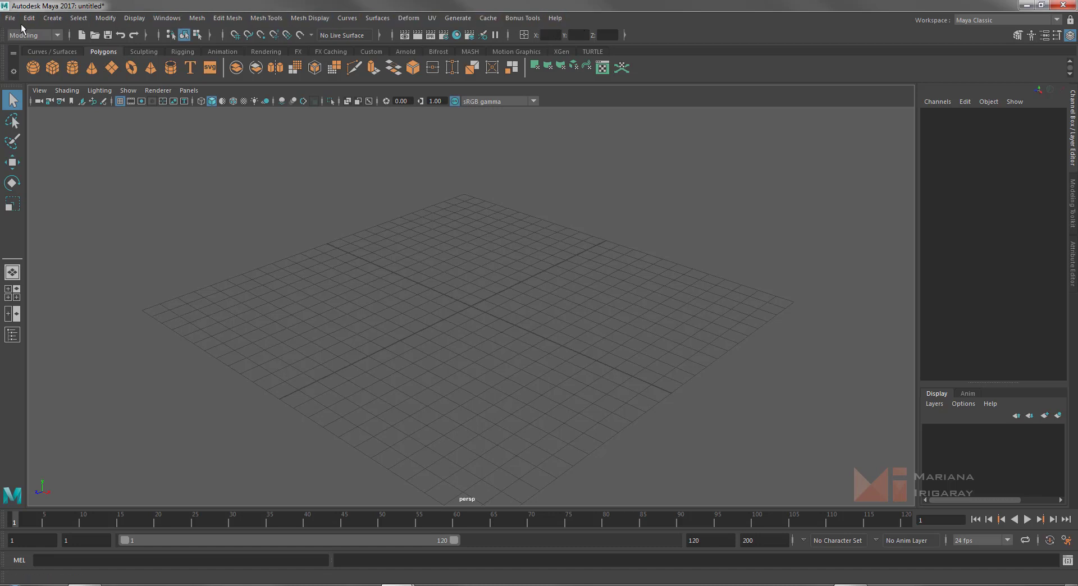
# Cycle through the Rigging and Animation menu sets, ending back on Modeling
pyautogui.click(43, 35)
pyautogui.click(42, 34)
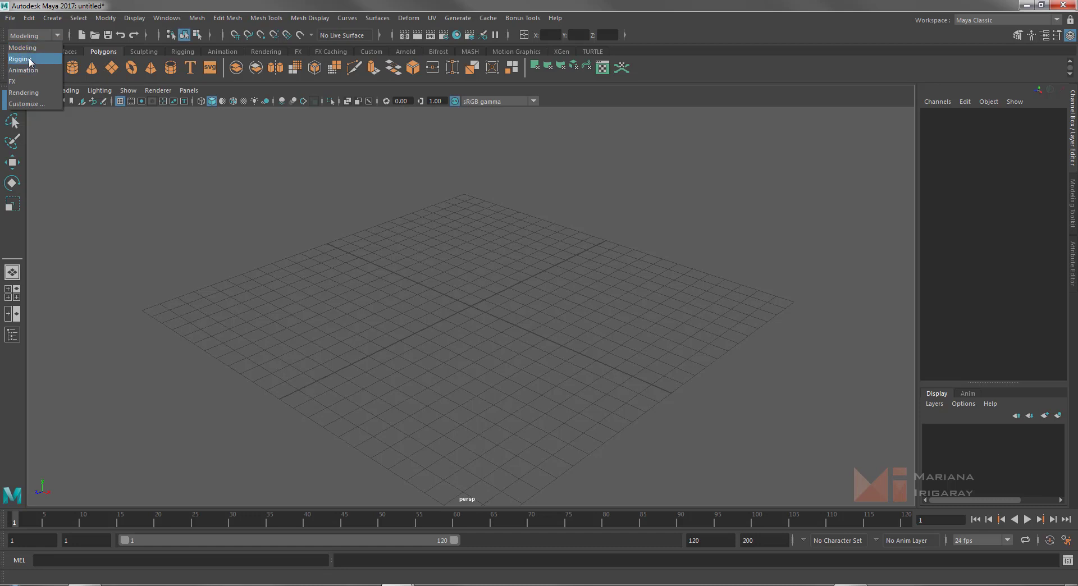
pyautogui.click(33, 59)
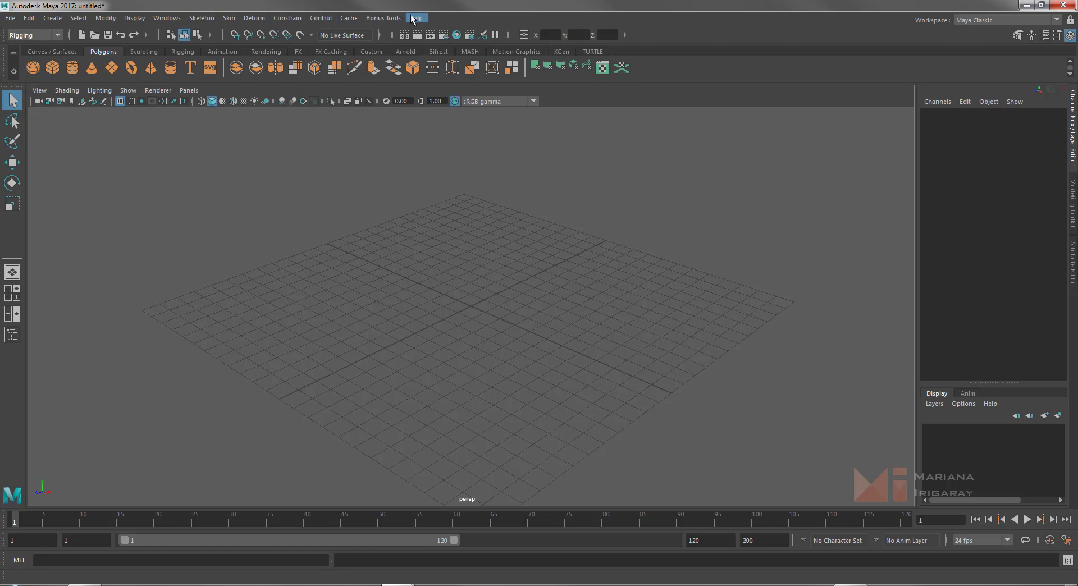
pyautogui.click(34, 36)
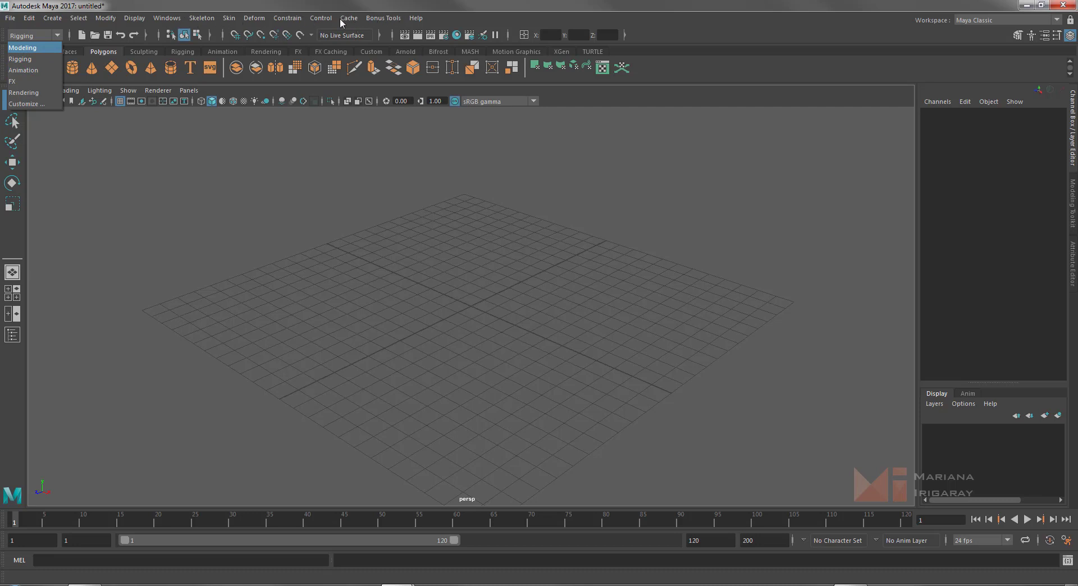
pyautogui.click(32, 74)
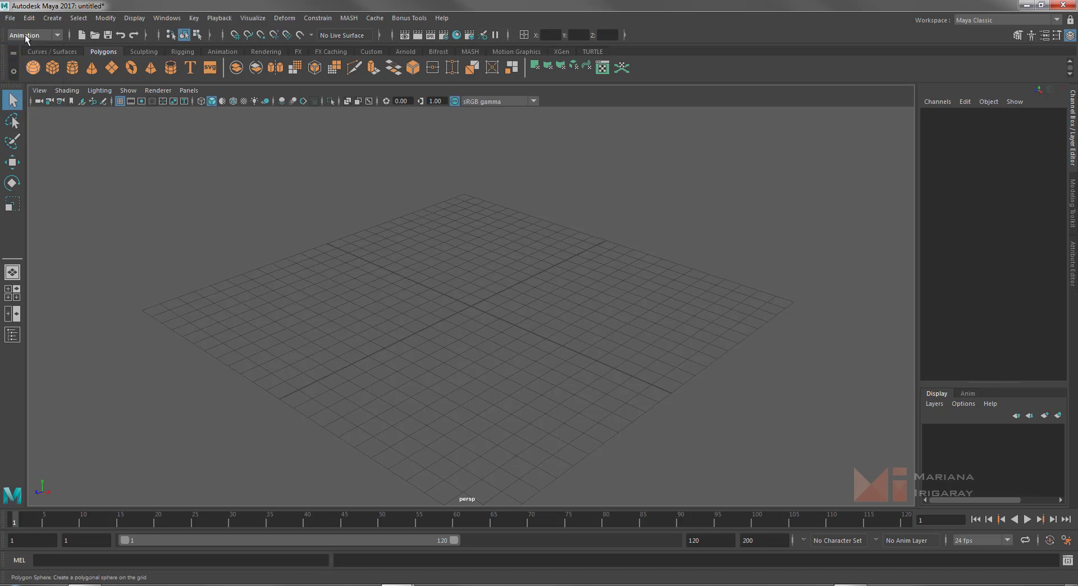
pyautogui.click(26, 37)
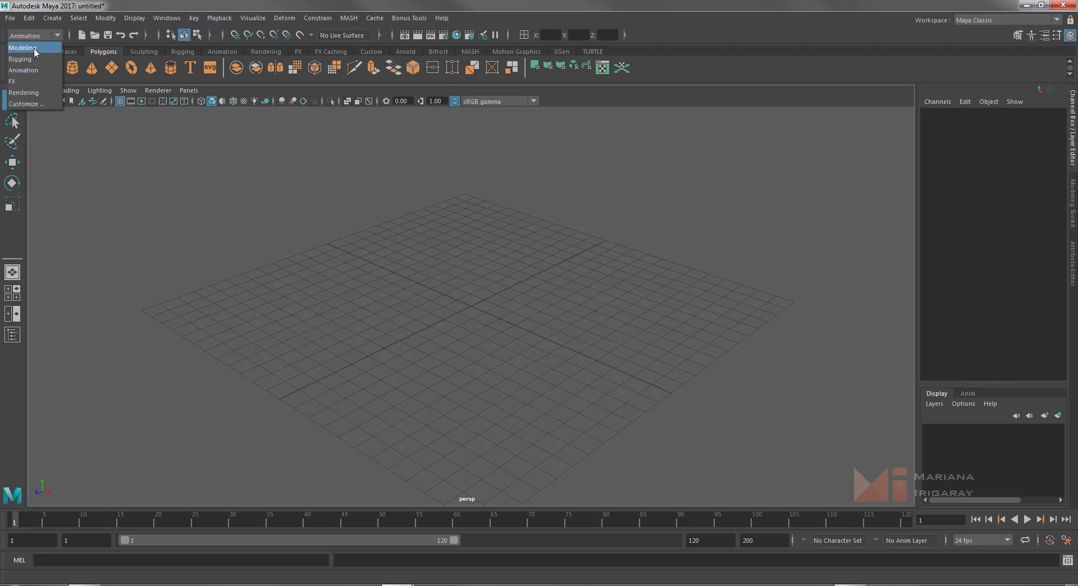
pyautogui.click(26, 48)
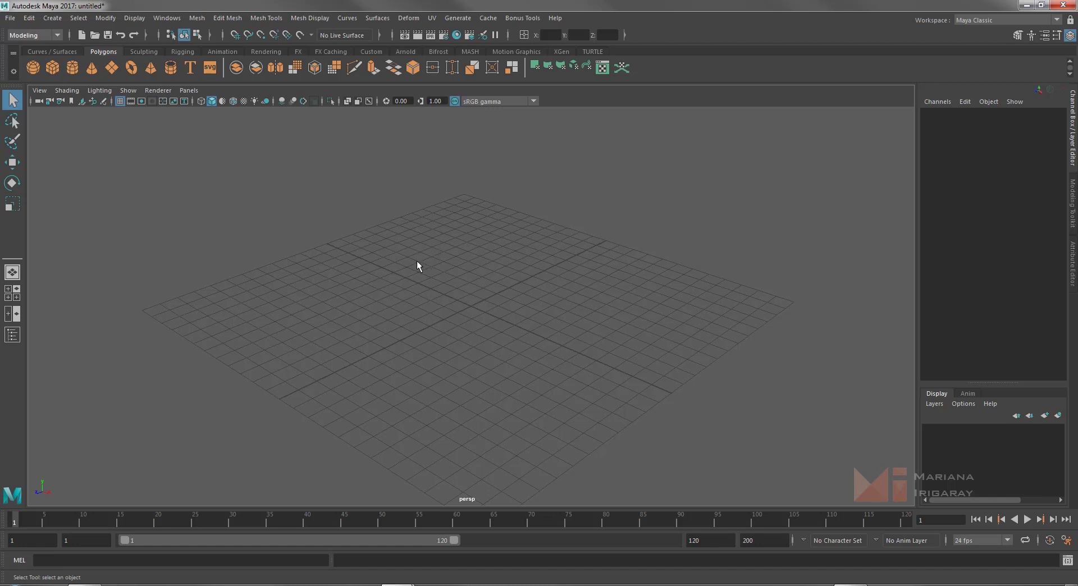
# Browse every shelf tab from Sculpting to Custom, then return to Polygons
pyautogui.click(135, 51)
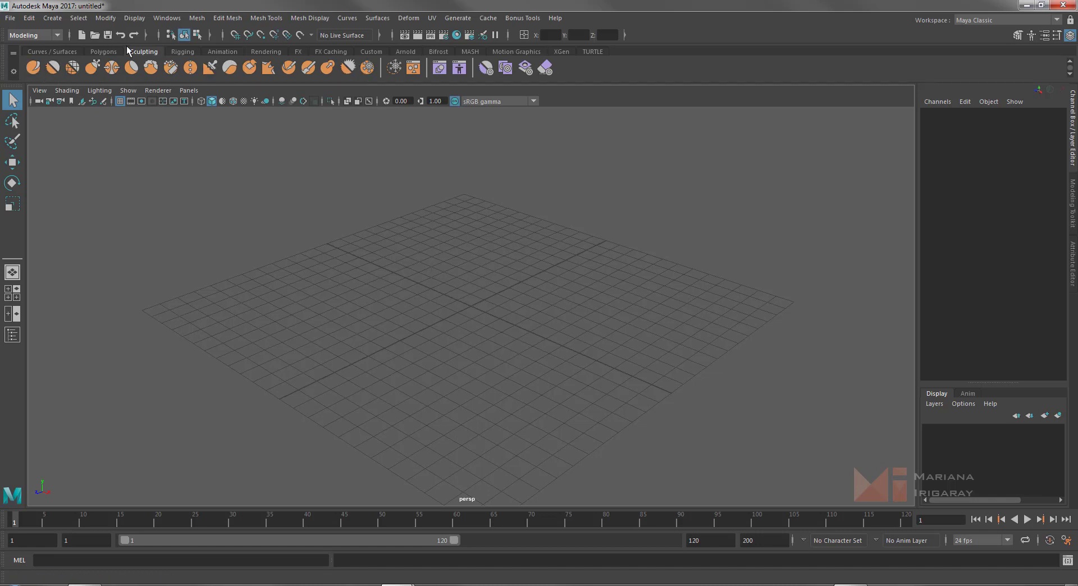
pyautogui.click(41, 52)
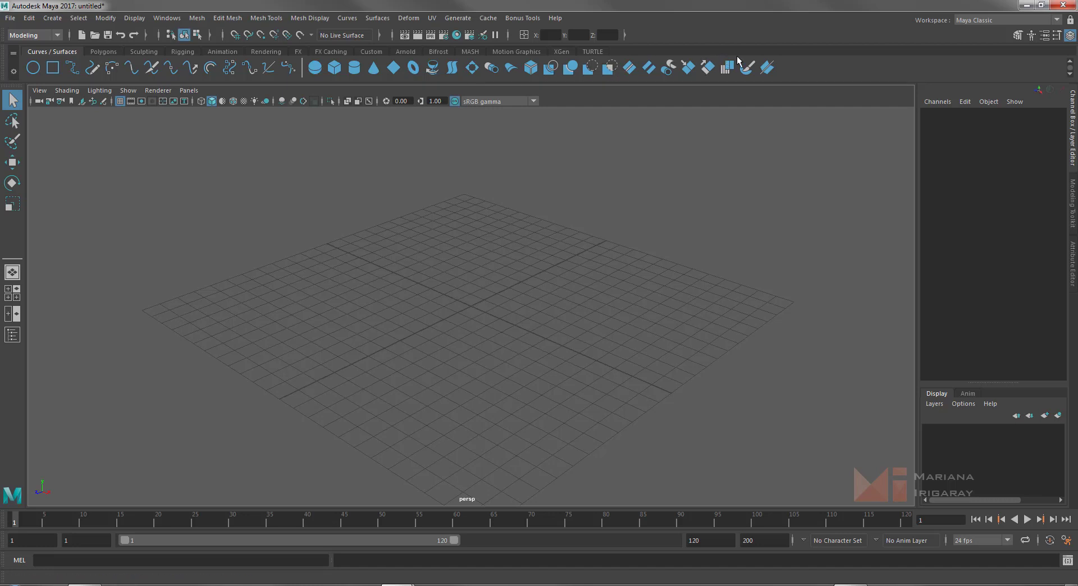
pyautogui.click(99, 51)
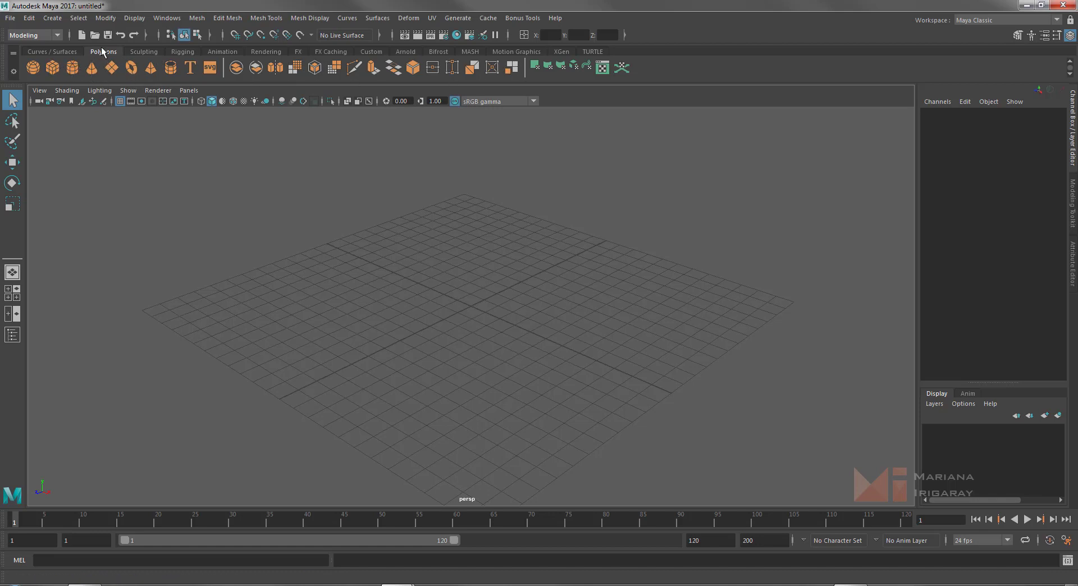
pyautogui.click(153, 52)
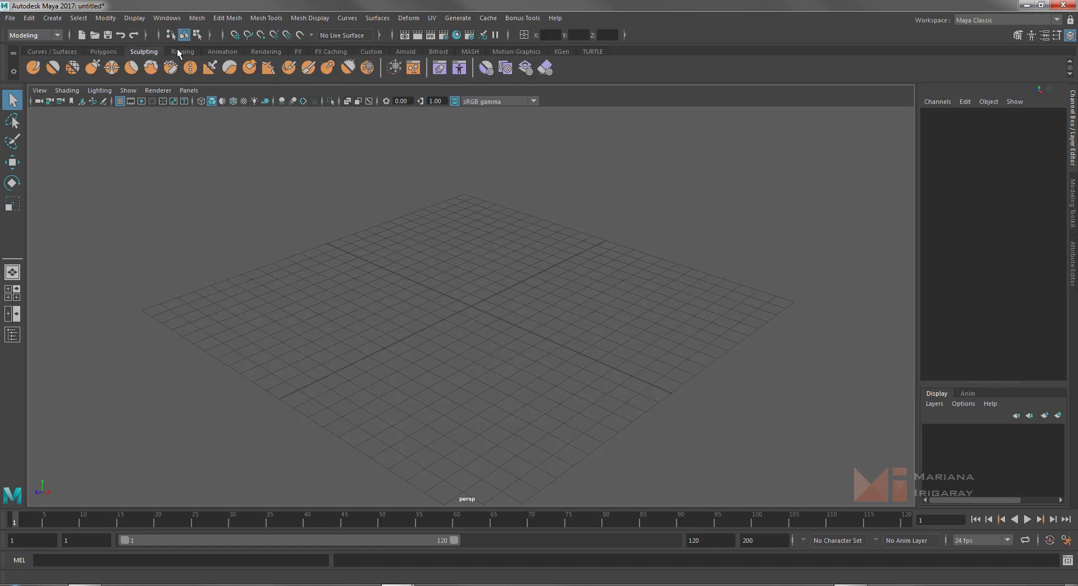
pyautogui.click(179, 52)
pyautogui.click(221, 52)
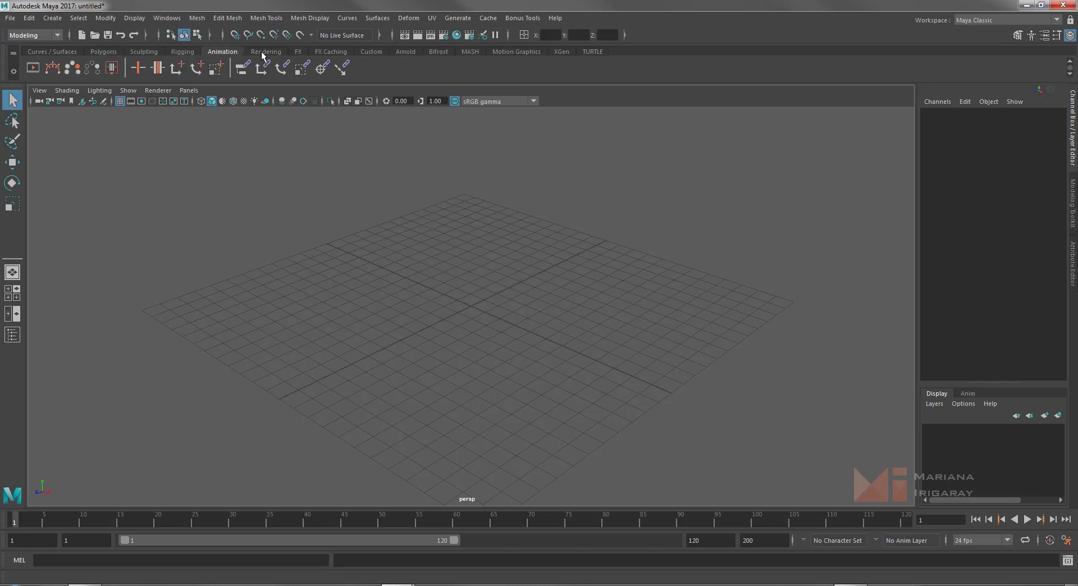
pyautogui.click(264, 52)
pyautogui.click(299, 52)
pyautogui.click(335, 52)
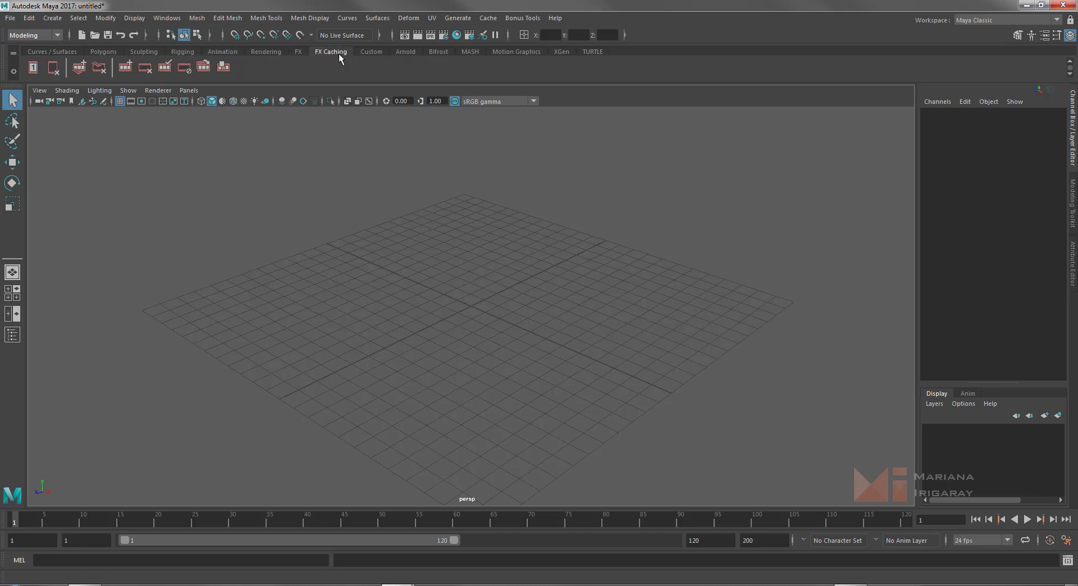
pyautogui.click(379, 53)
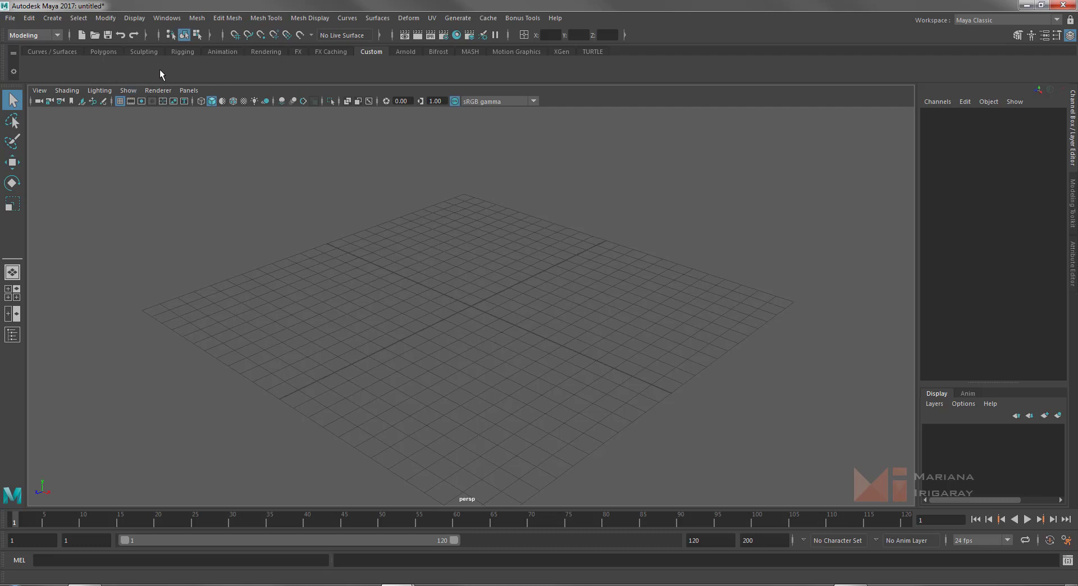
pyautogui.click(99, 52)
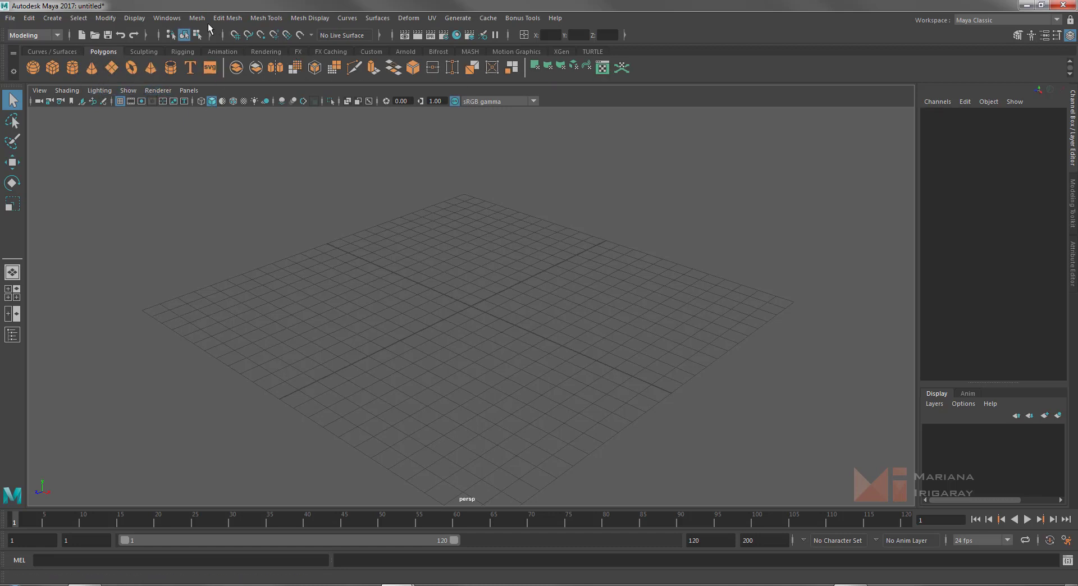
# Add Insert Edge Loop from Mesh Tools to the Polygons shelf
pyautogui.click(230, 18)
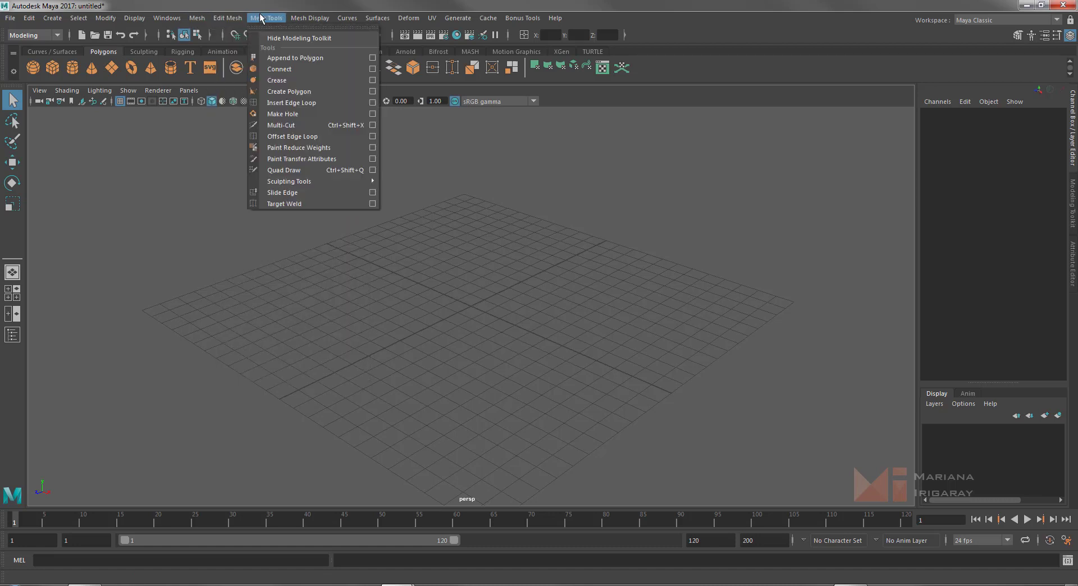
pyautogui.keyDown('ctrl'); pyautogui.keyDown('shift'); pyautogui.click(307, 106); pyautogui.keyUp('shift'); pyautogui.keyUp('ctrl')
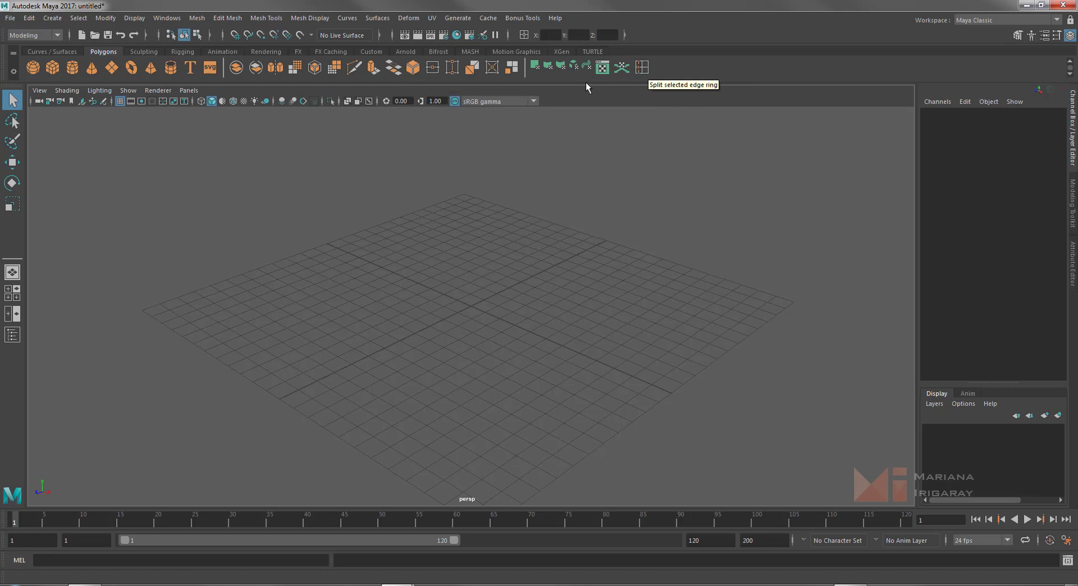
pyautogui.rightClick(643, 75)
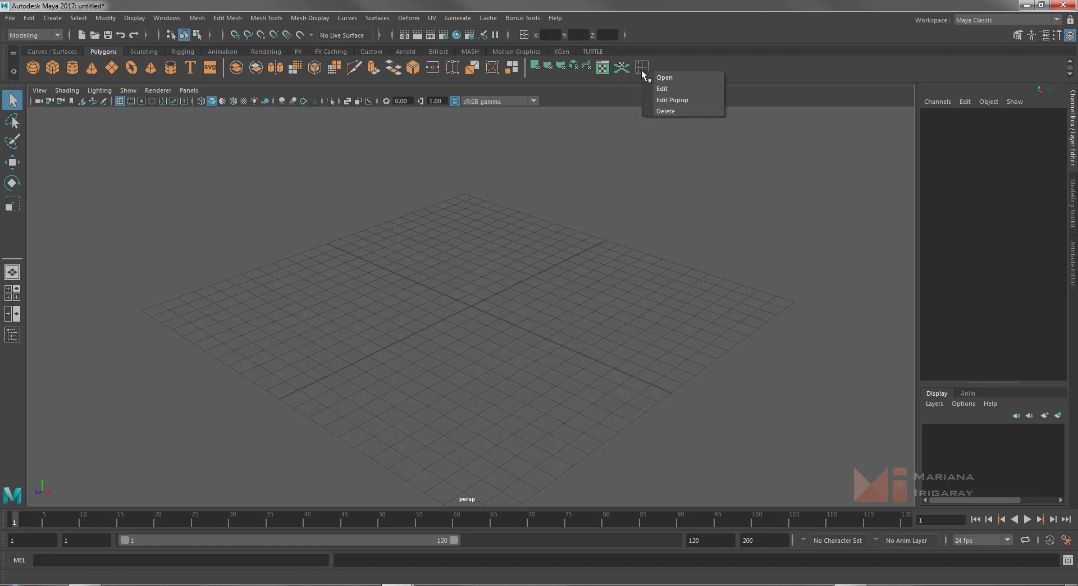
pyautogui.click(680, 61)
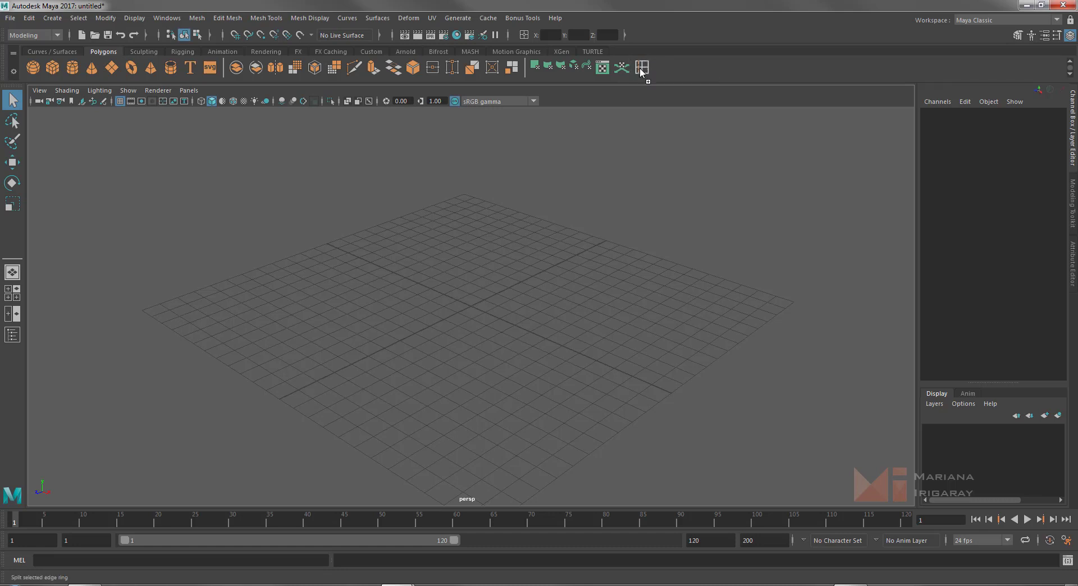
# Move the Insert Edge Loop shelf icon leftward among the other polygon tools
pyautogui.moveTo(644, 69); pyautogui.dragTo(596, 84, button='middle')
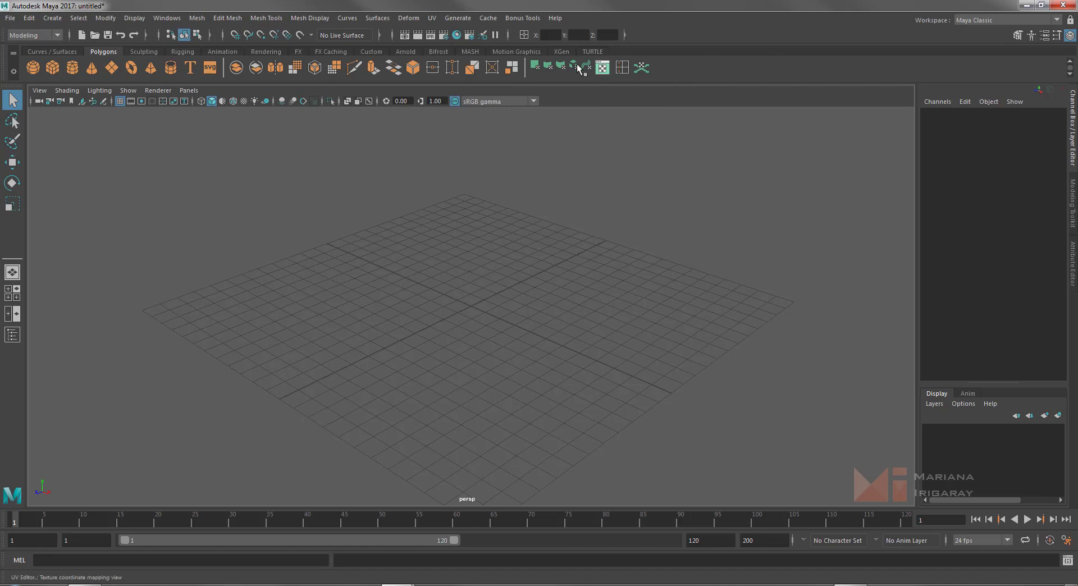
pyautogui.rightClick(627, 66)
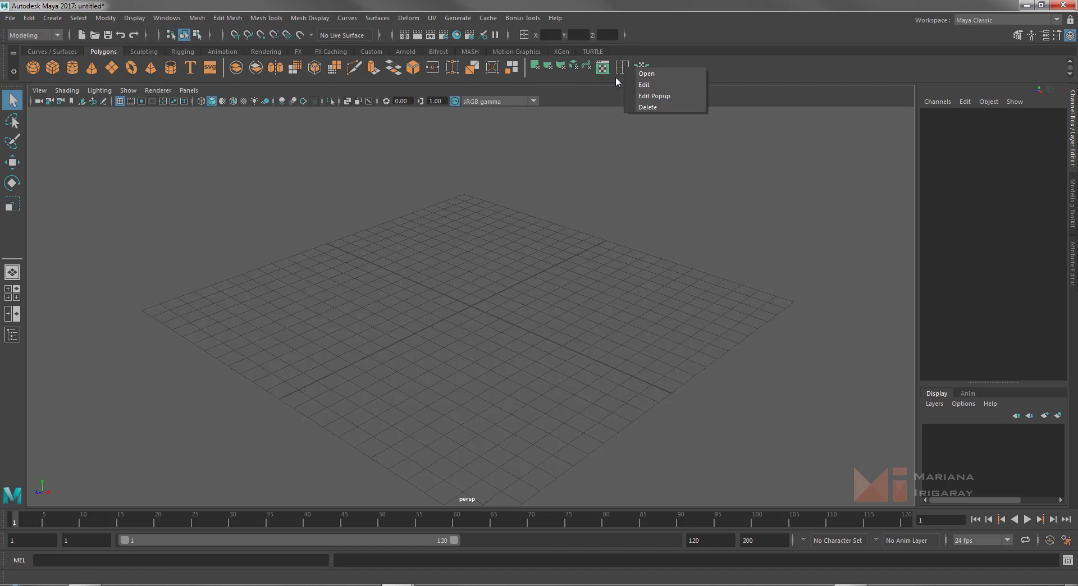
pyautogui.click(584, 128)
pyautogui.moveTo(618, 71); pyautogui.dragTo(366, 76, button='middle')
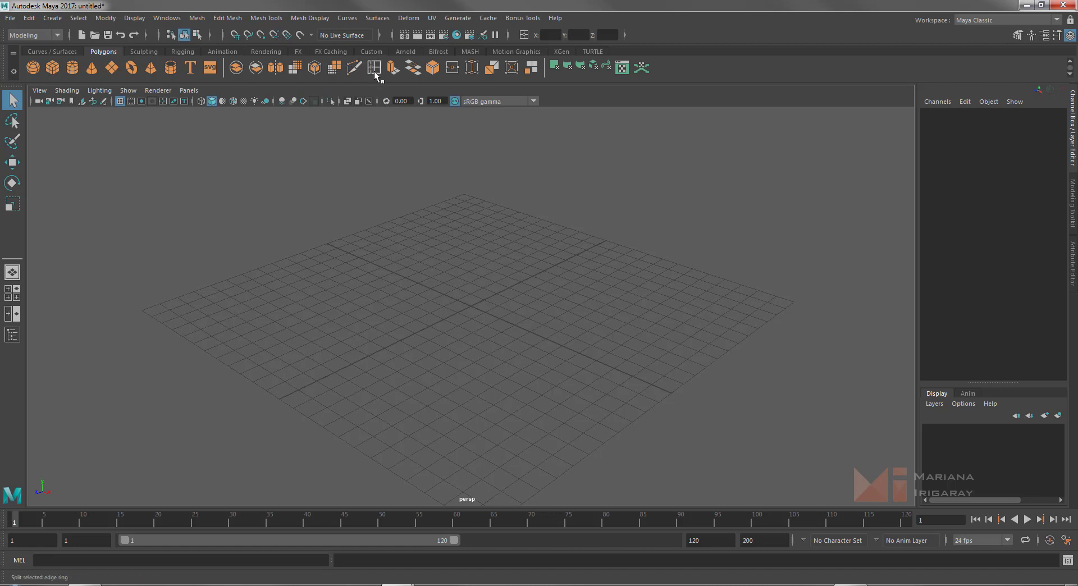
# Add Offset Edge Loop from Mesh Tools to the Polygons shelf
pyautogui.click(270, 20)
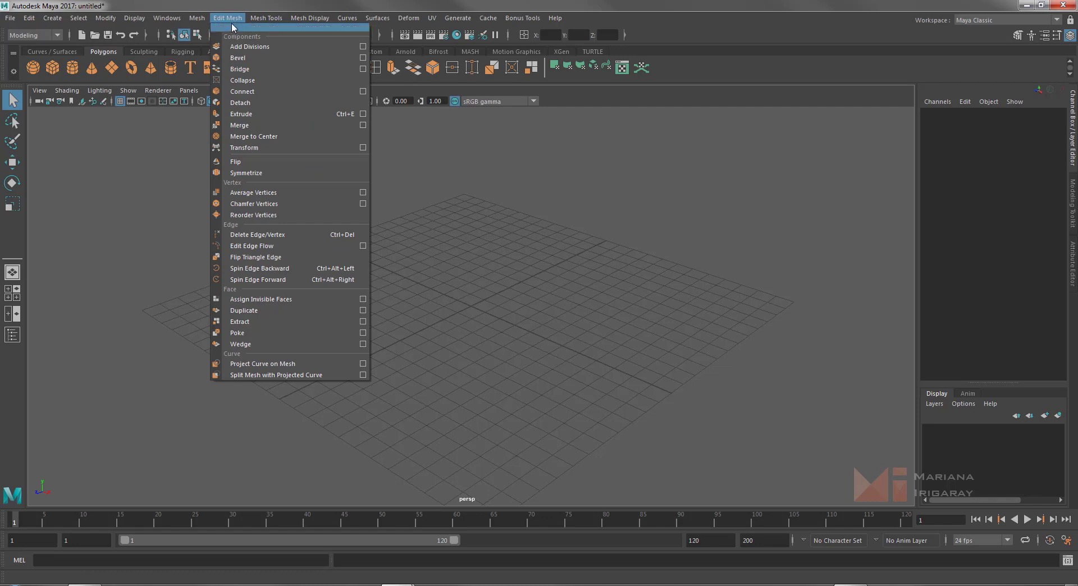
pyautogui.moveTo(309, 18)
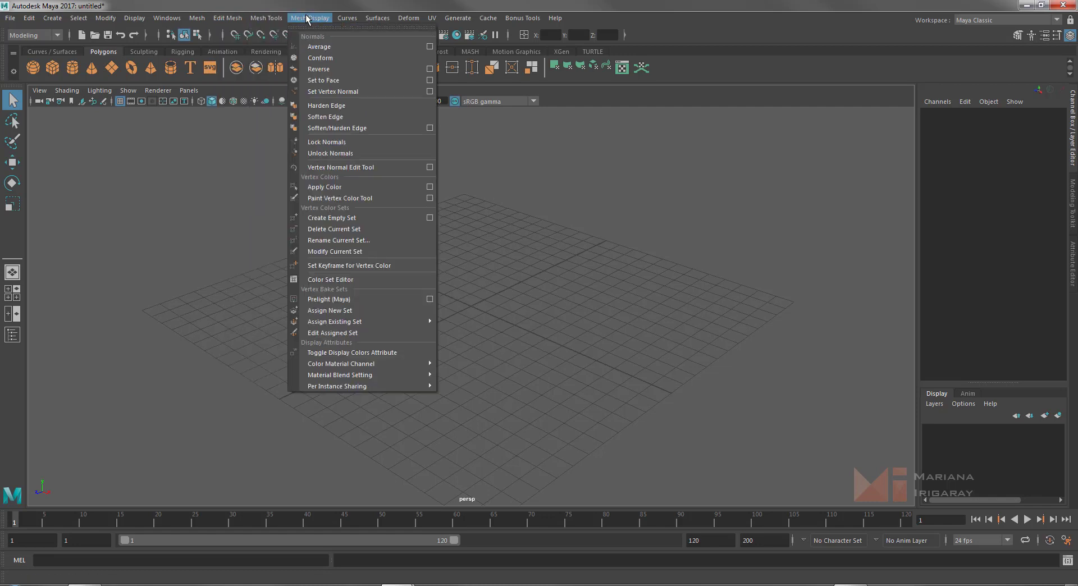
pyautogui.click(279, 20)
pyautogui.click(279, 20)
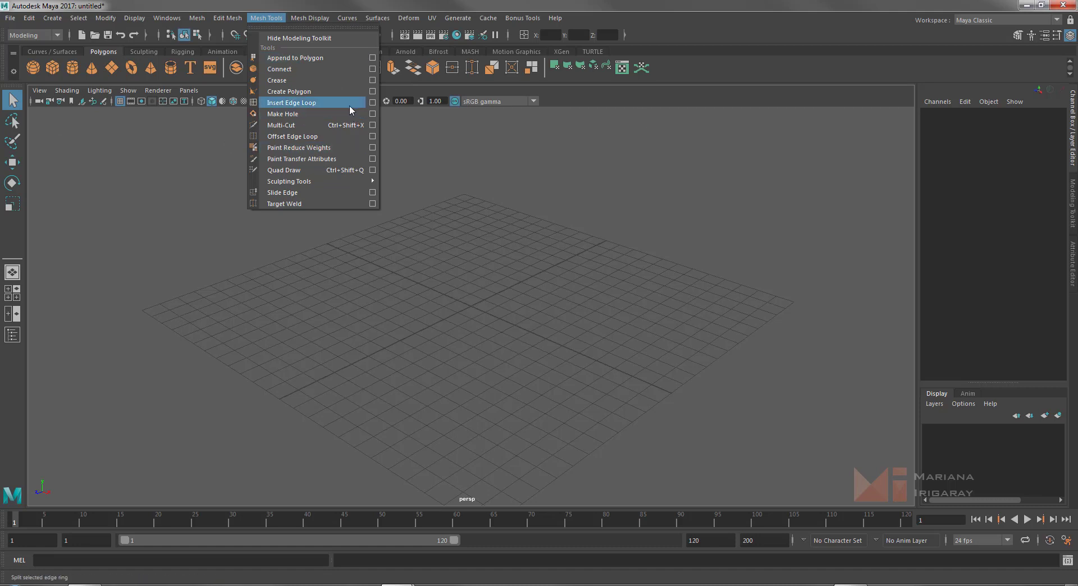
pyautogui.keyDown('ctrl'); pyautogui.keyDown('shift'); pyautogui.click(299, 139); pyautogui.keyUp('shift'); pyautogui.keyUp('ctrl')
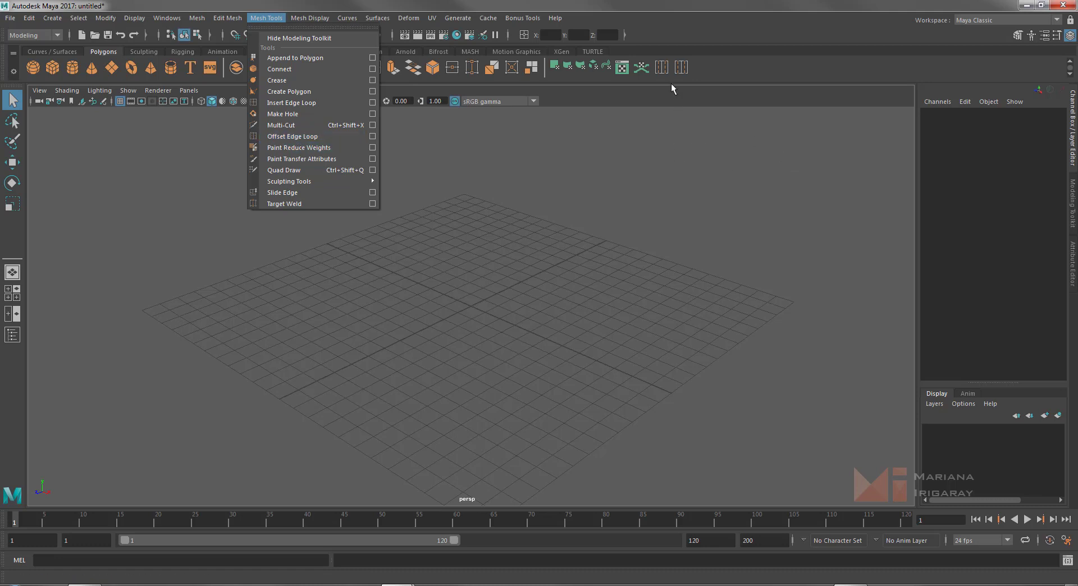
pyautogui.click(710, 129)
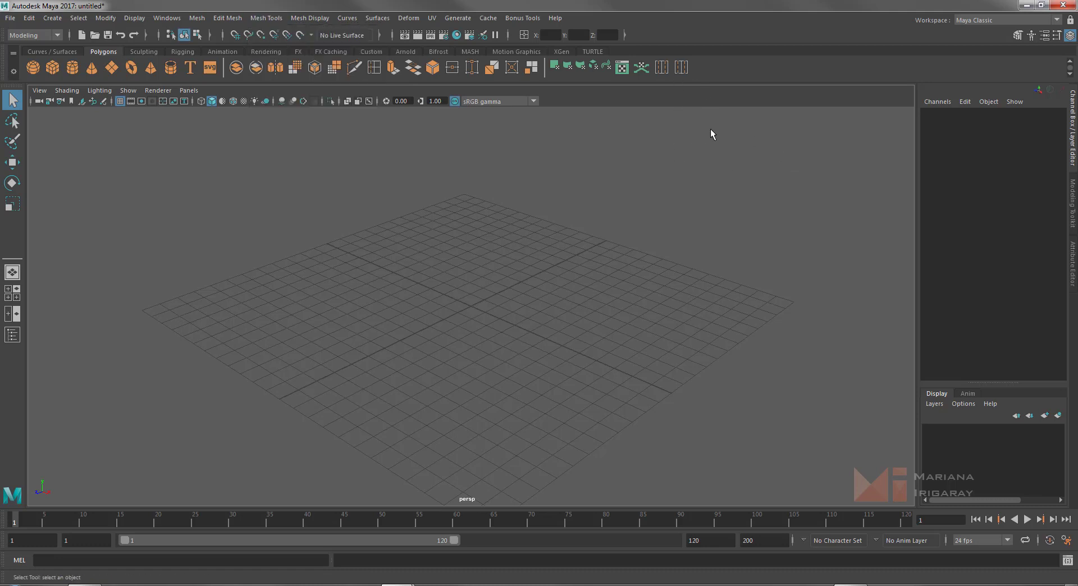
# Delete an unwanted Polygons shelf tool and drag a new tool onto the shelf
pyautogui.rightClick(682, 69)
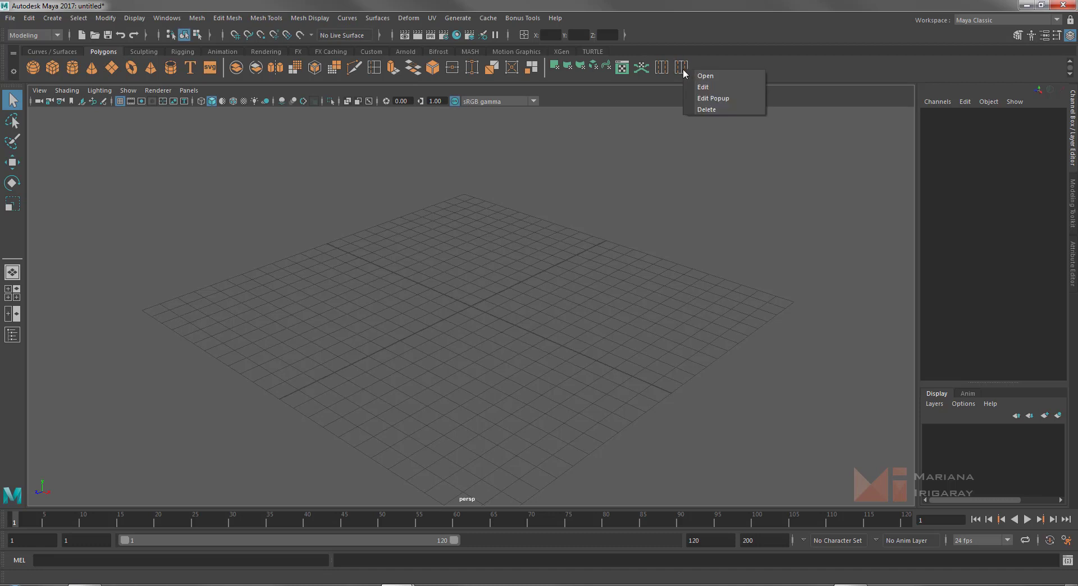
pyautogui.click(699, 111)
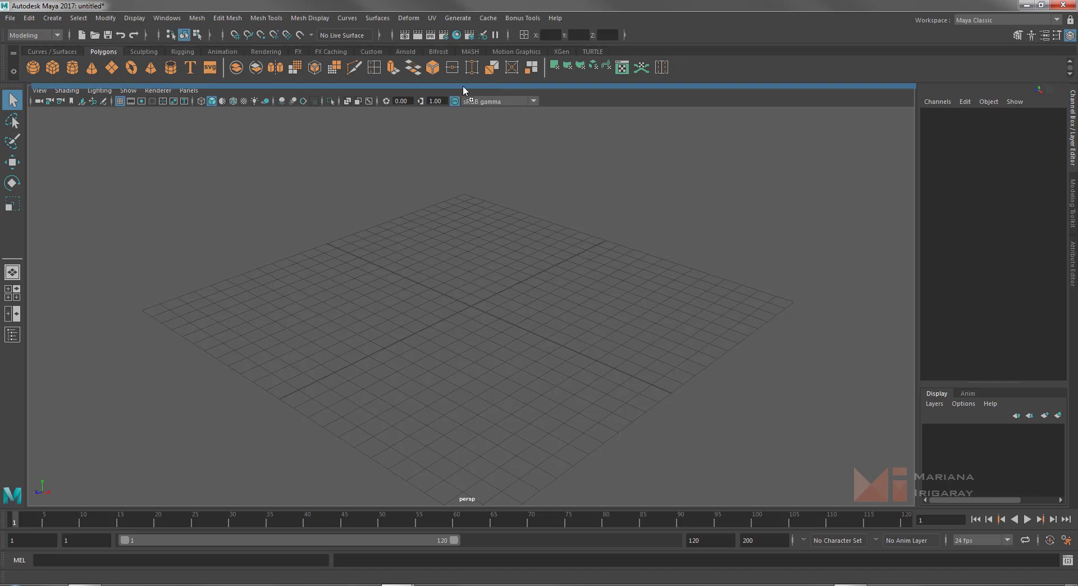
pyautogui.moveTo(463, 88); pyautogui.dragTo(384, 73, button='middle')
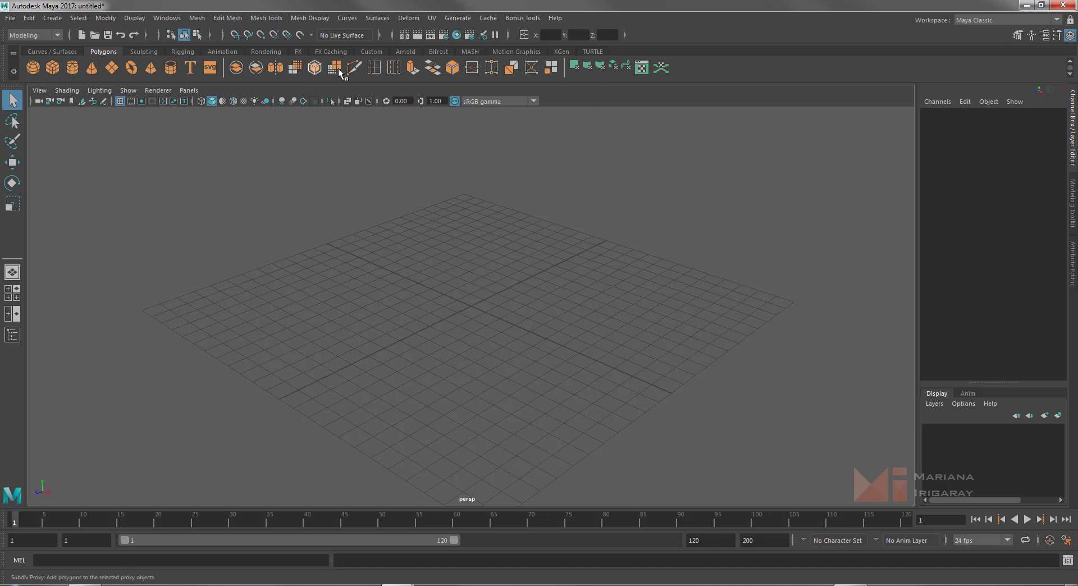
pyautogui.click(373, 51)
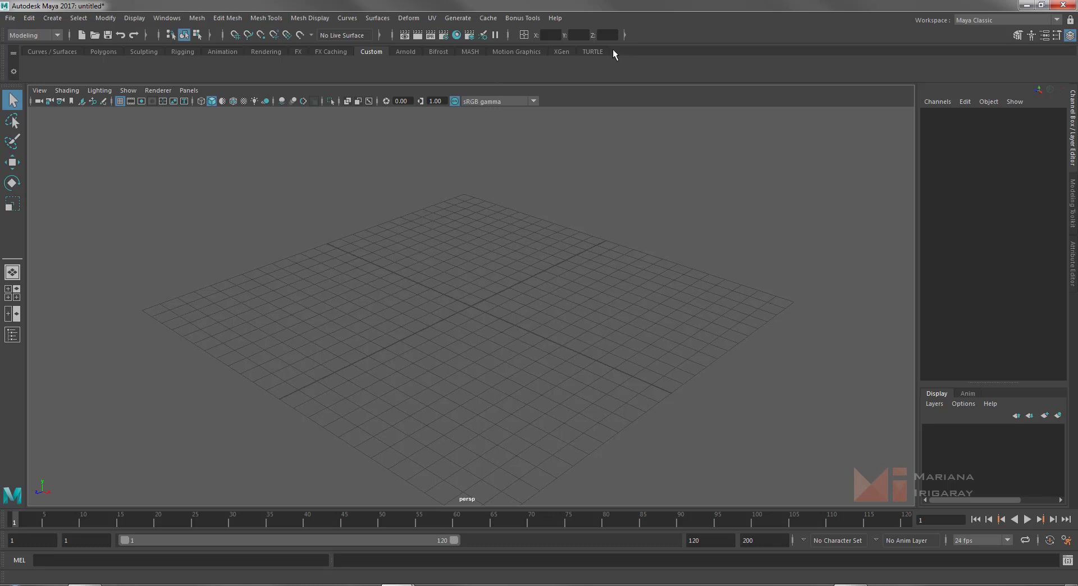
pyautogui.click(13, 74)
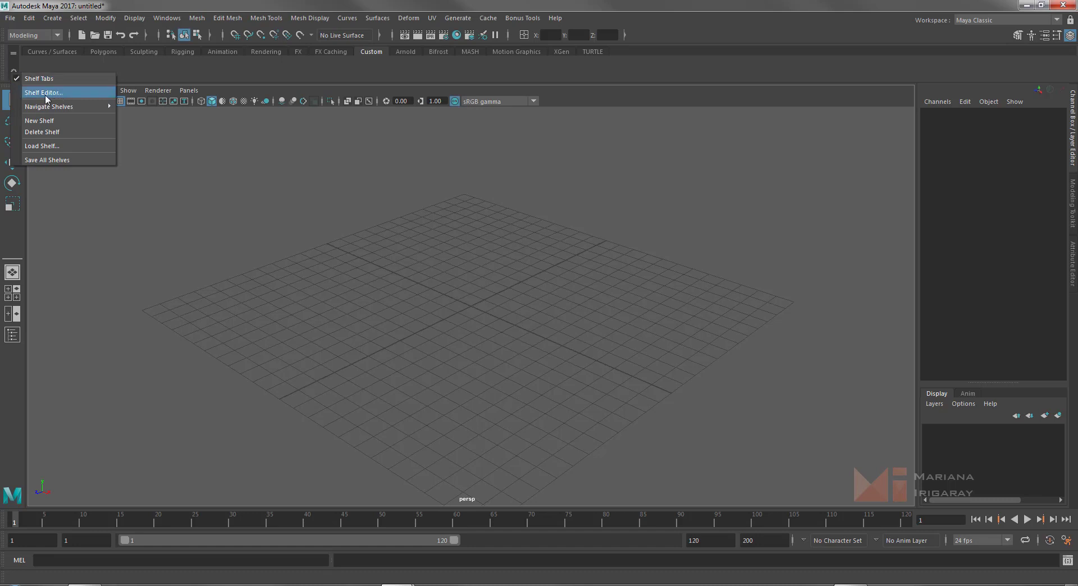
pyautogui.click(310, 115)
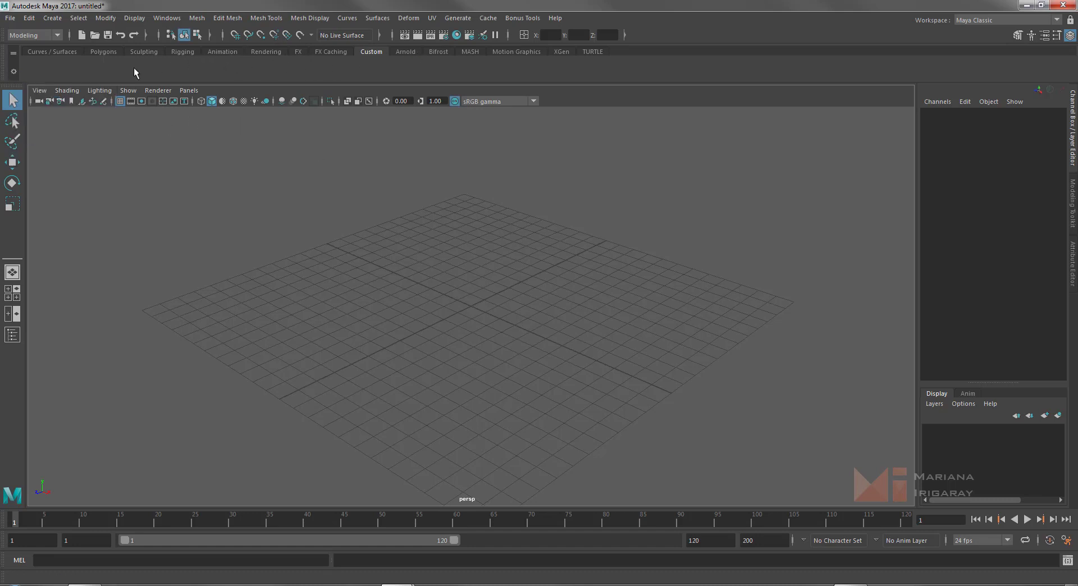
pyautogui.click(105, 52)
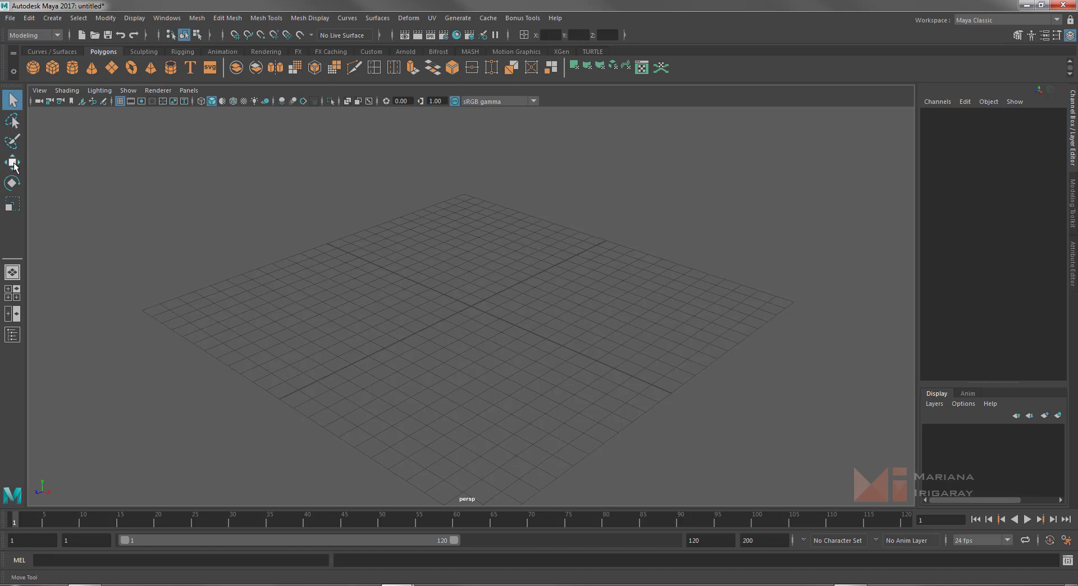
# Try the Move, Rotate and Scale tools, then tumble the view to a flatter angle
pyautogui.click(13, 164)
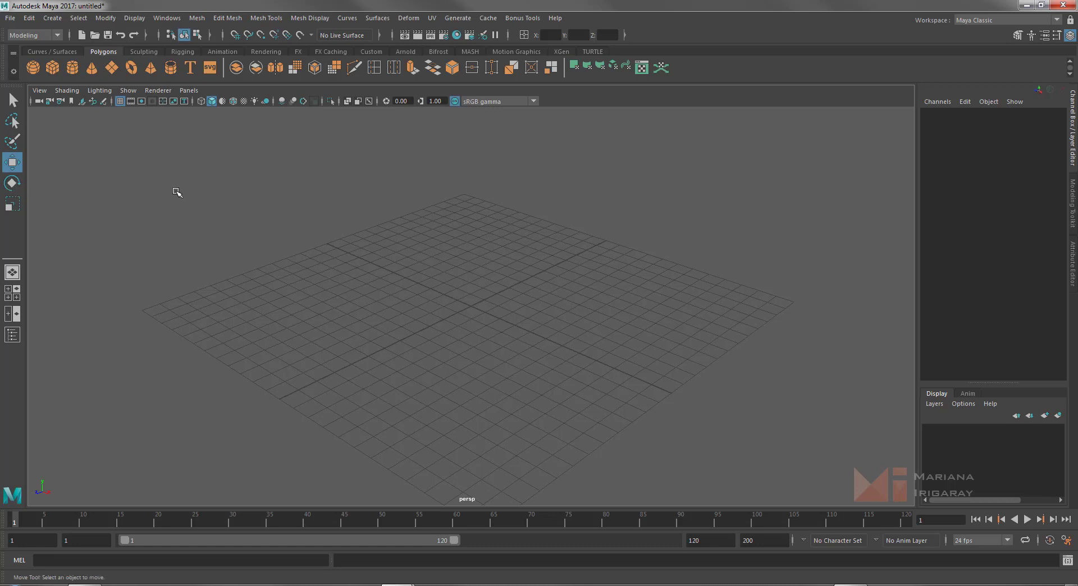
pyautogui.press('e')
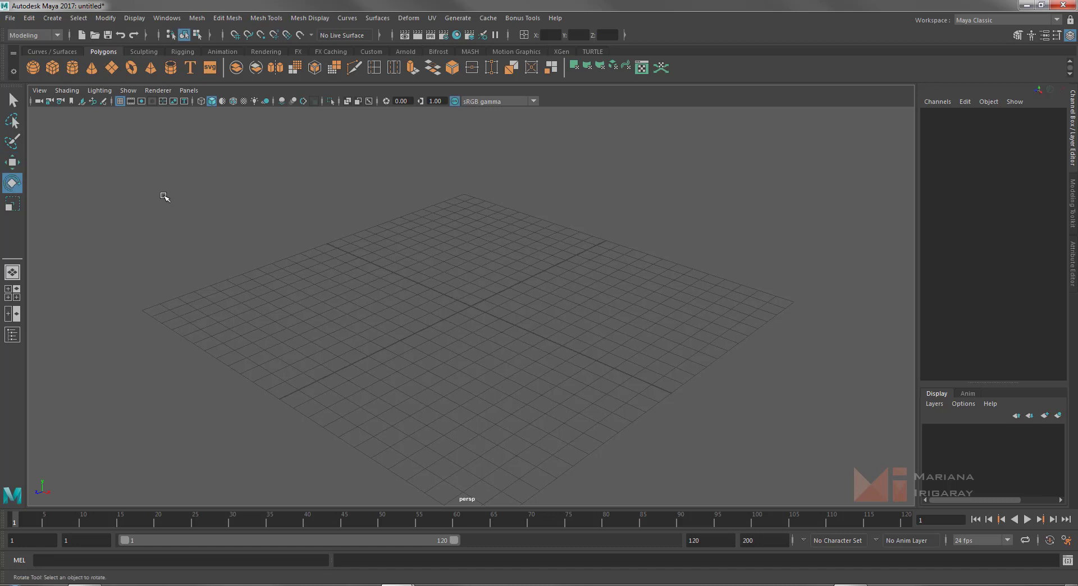
pyautogui.click(13, 203)
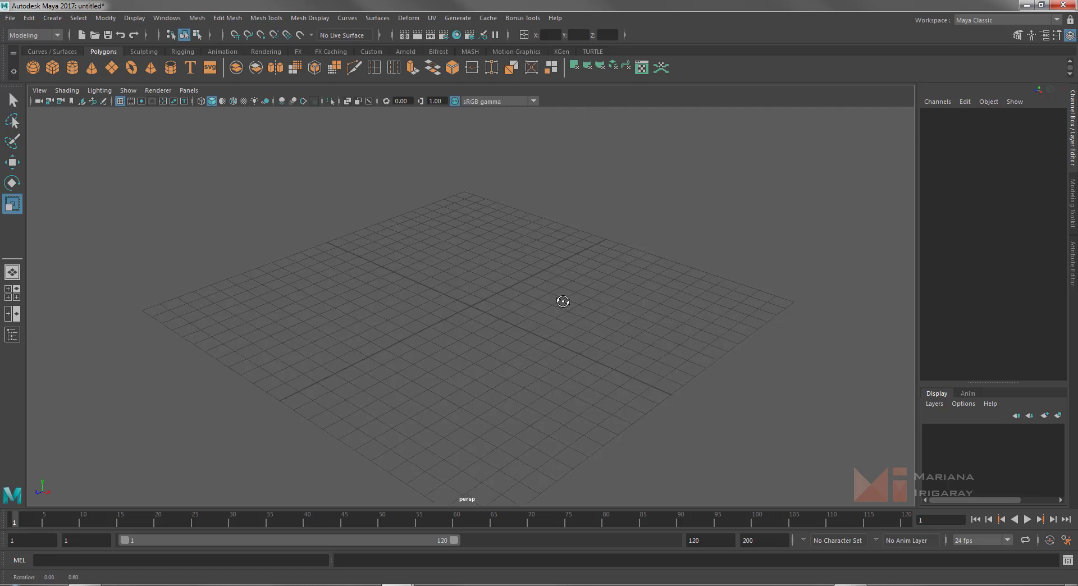
pyautogui.keyDown('alt'); pyautogui.moveTo(564, 297); pyautogui.dragTo(559, 308); pyautogui.keyUp('alt')
# Create a polygon sphere at the origin and select its Visibility channel
pyautogui.click(33, 67)
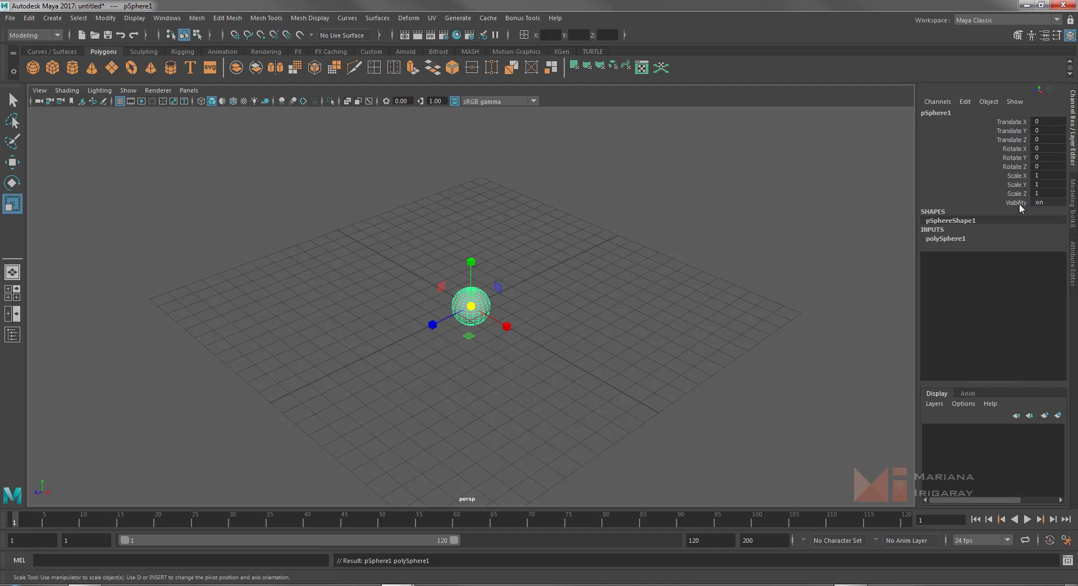
pyautogui.click(1017, 203)
pyautogui.doubleClick(1045, 203)
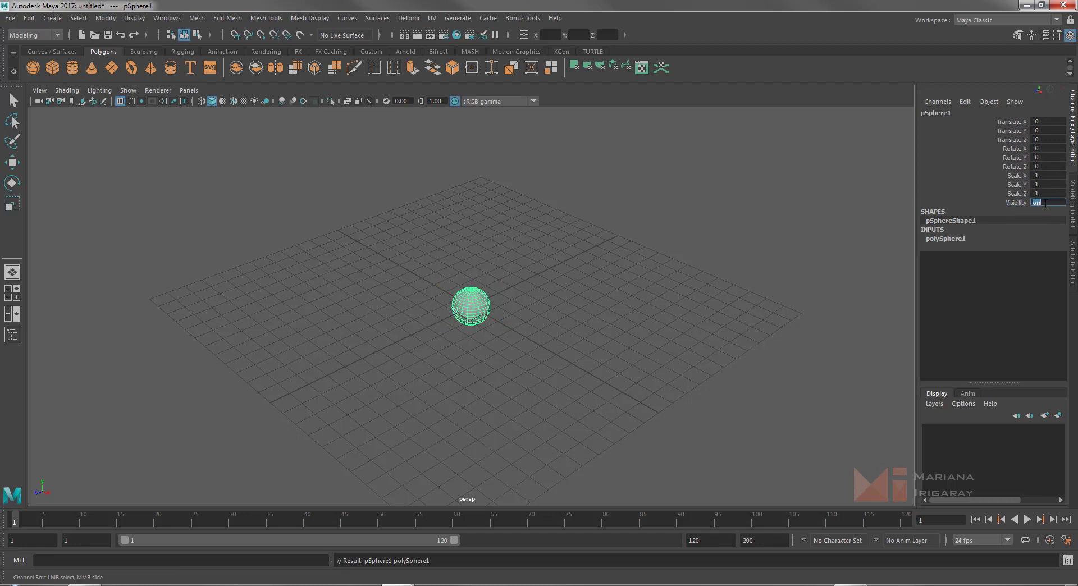
# Show polySphere1's radius 1 and 20 by 20 subdivisions in the Channel Box, with Scale active
pyautogui.click(1003, 201)
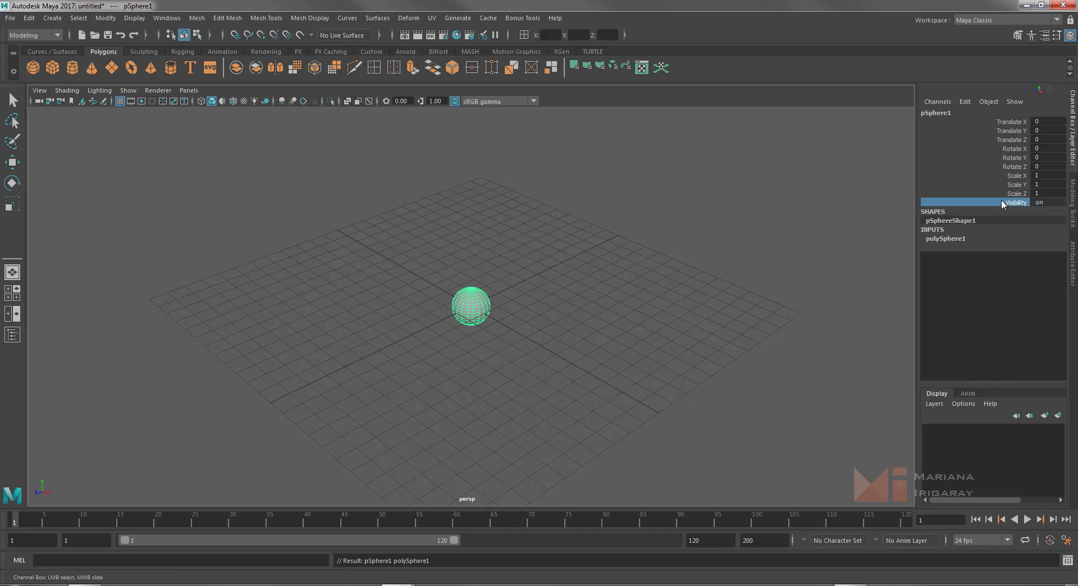
pyautogui.click(969, 150)
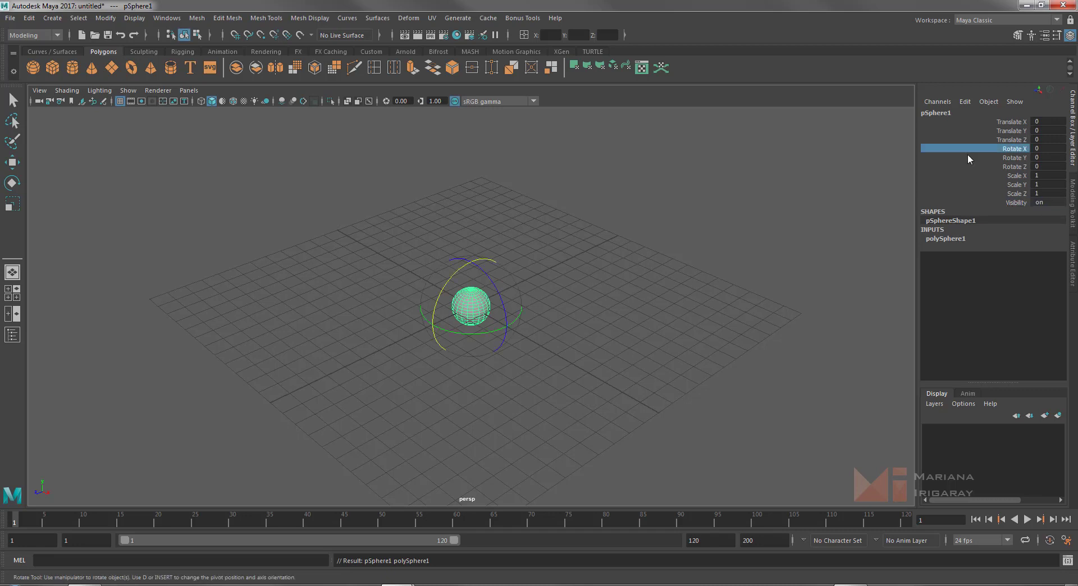
pyautogui.doubleClick(936, 221)
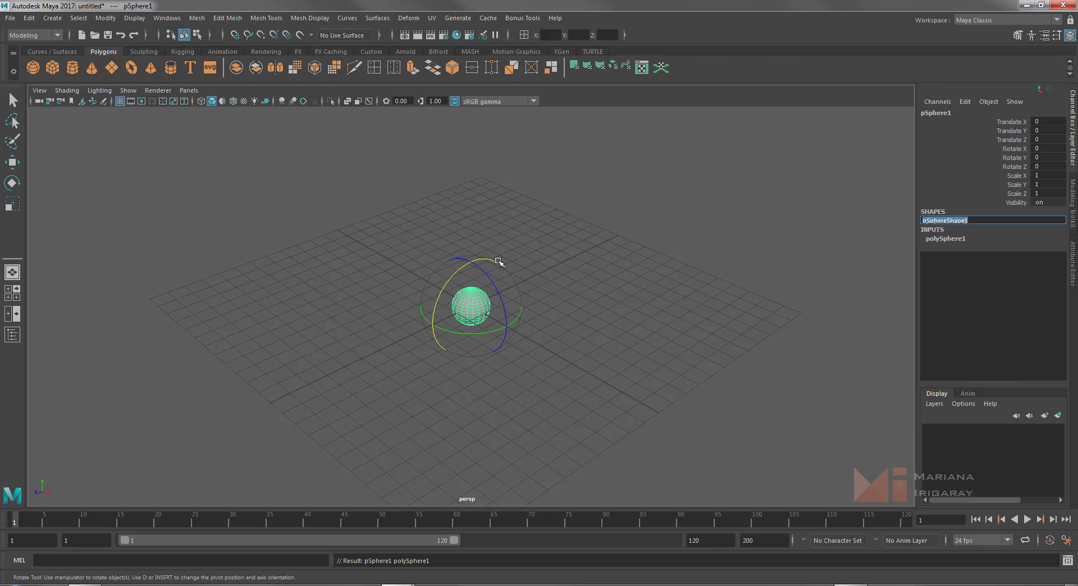
pyautogui.click(946, 239)
pyautogui.press('r')
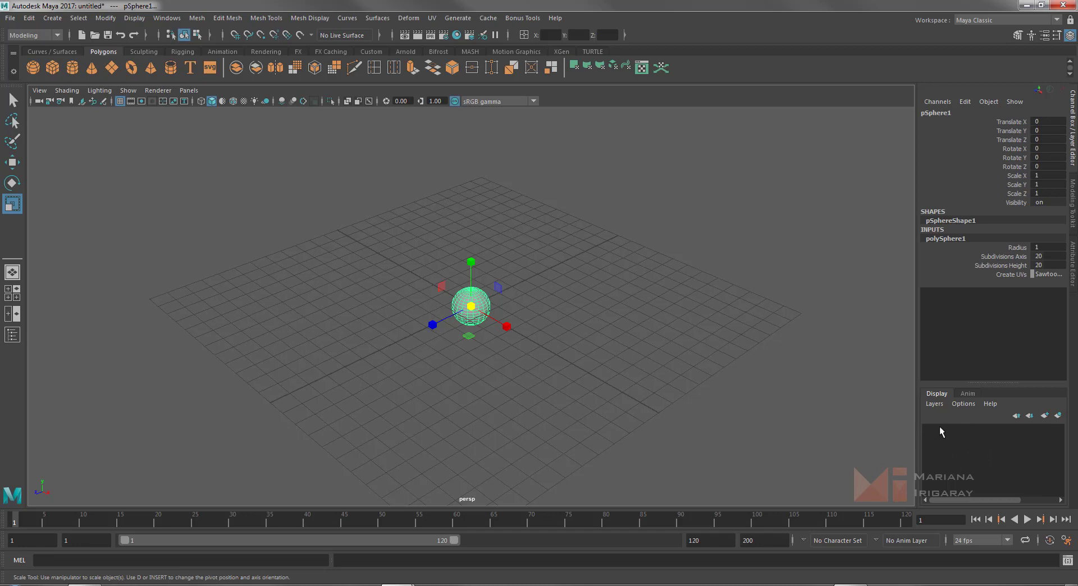
# Create layer1 from the selected sphere and toggle its visibility off and on twice
pyautogui.click(970, 394)
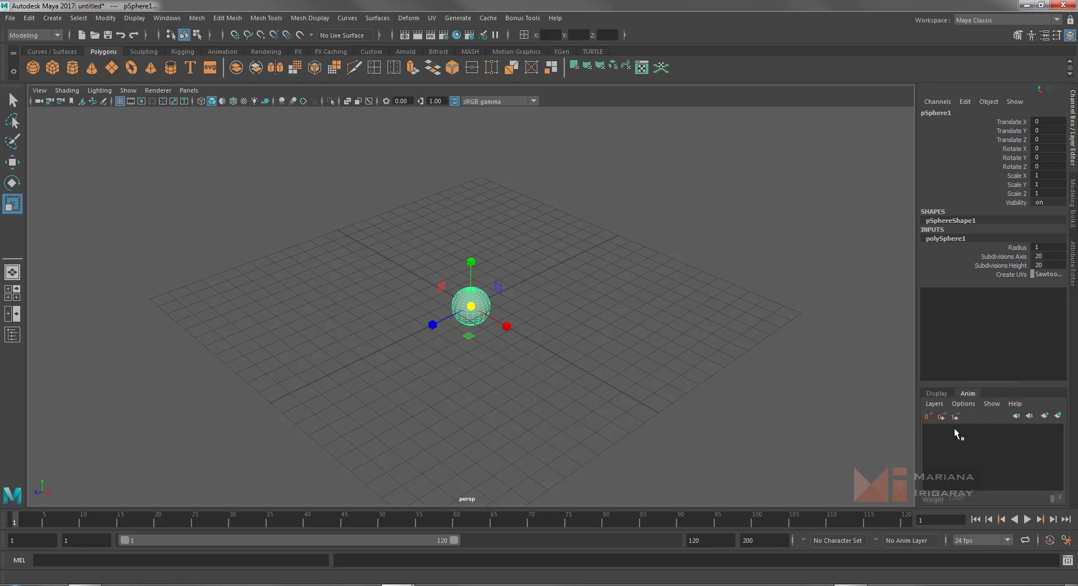
pyautogui.click(941, 395)
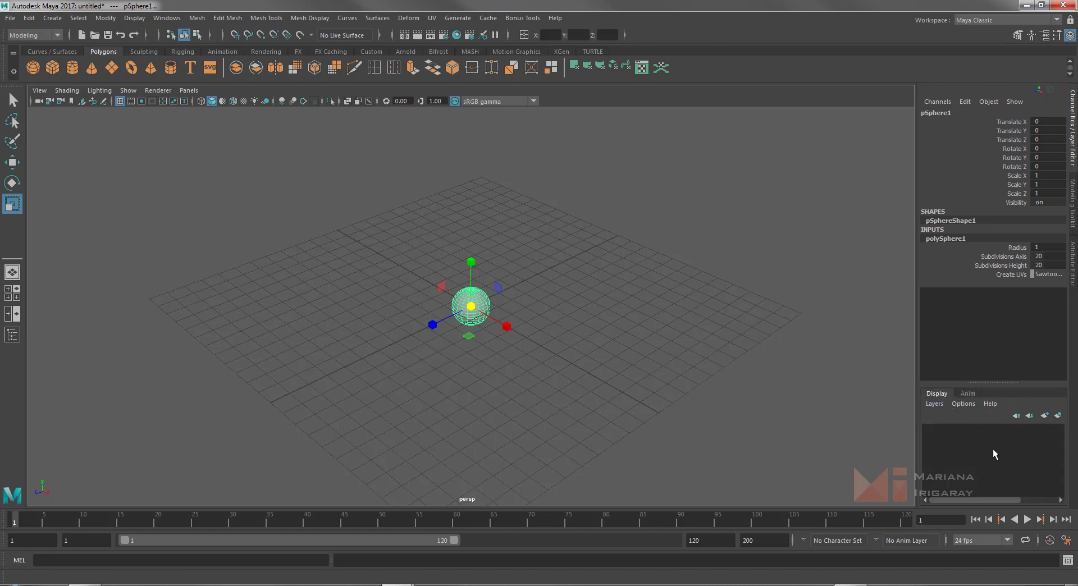
pyautogui.click(935, 405)
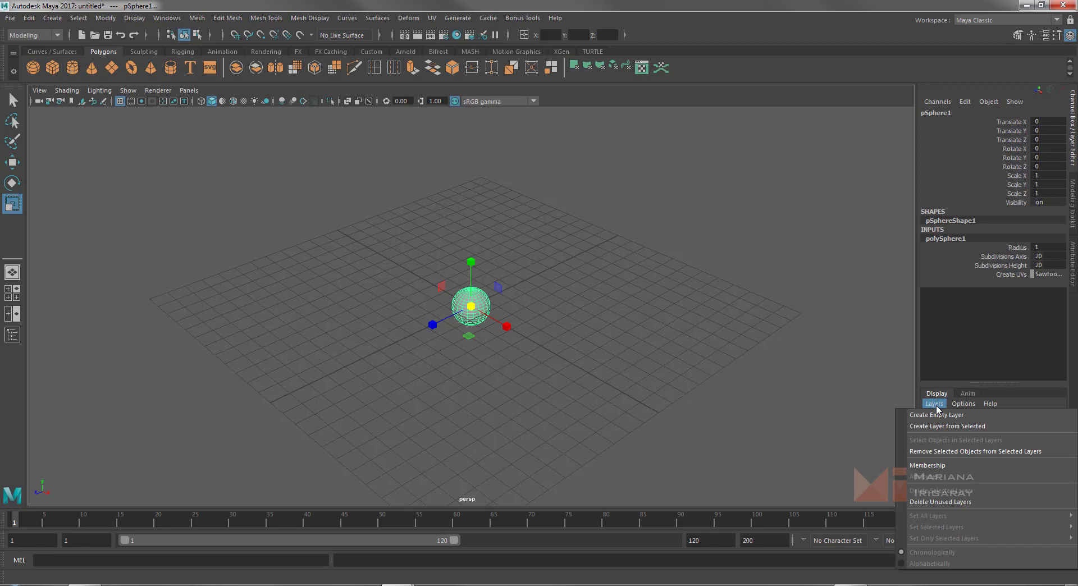
pyautogui.click(965, 428)
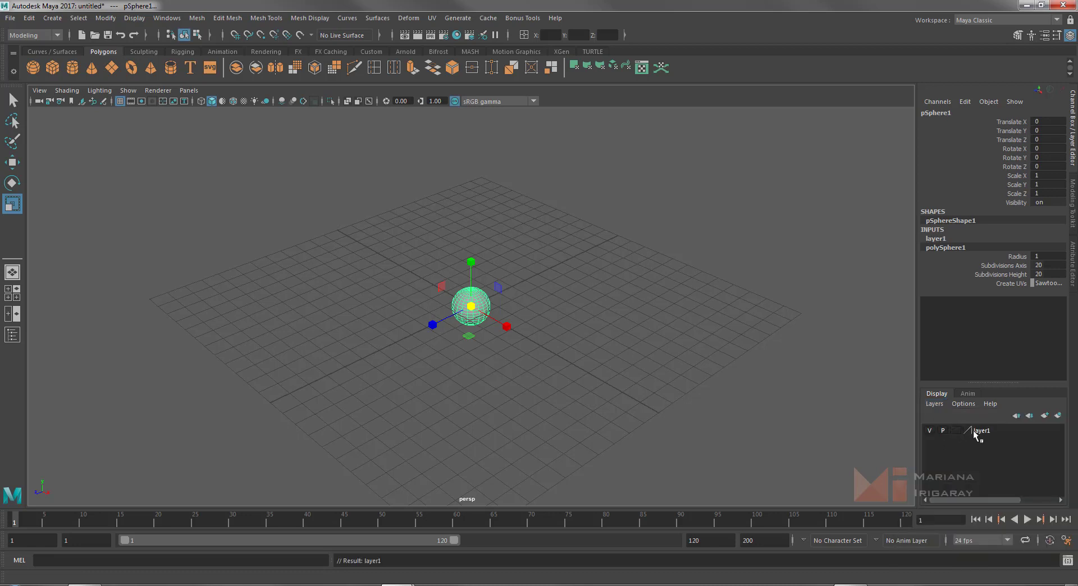
pyautogui.click(930, 430)
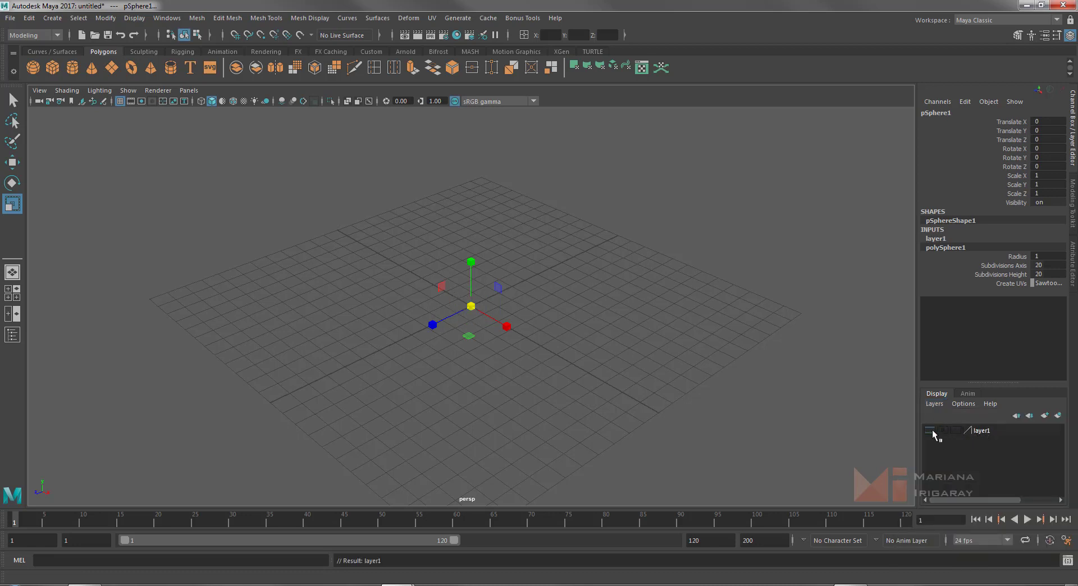
pyautogui.click(931, 430)
pyautogui.click(931, 430)
pyautogui.click(931, 430)
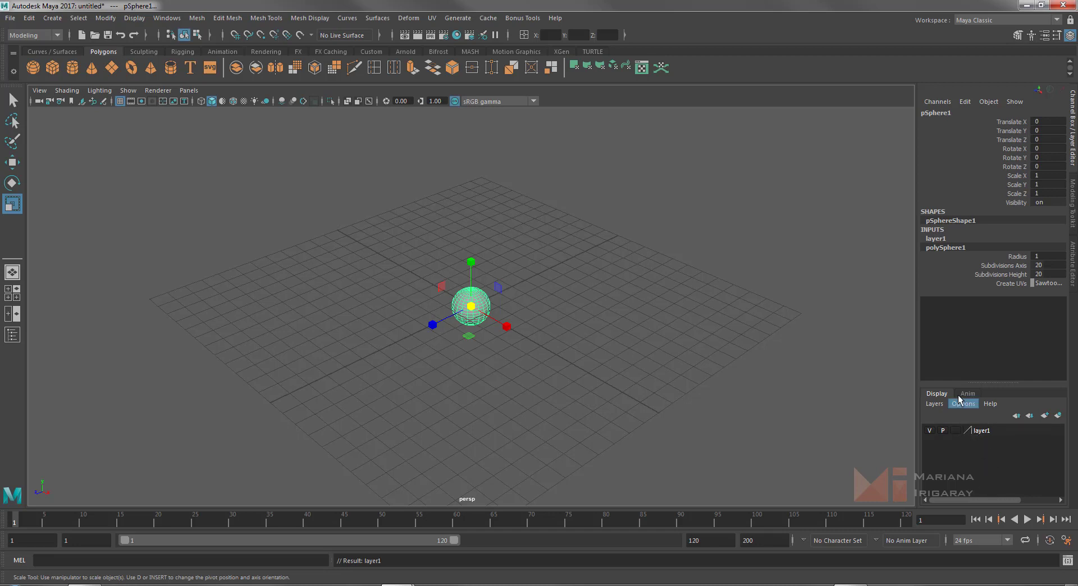
pyautogui.click(968, 395)
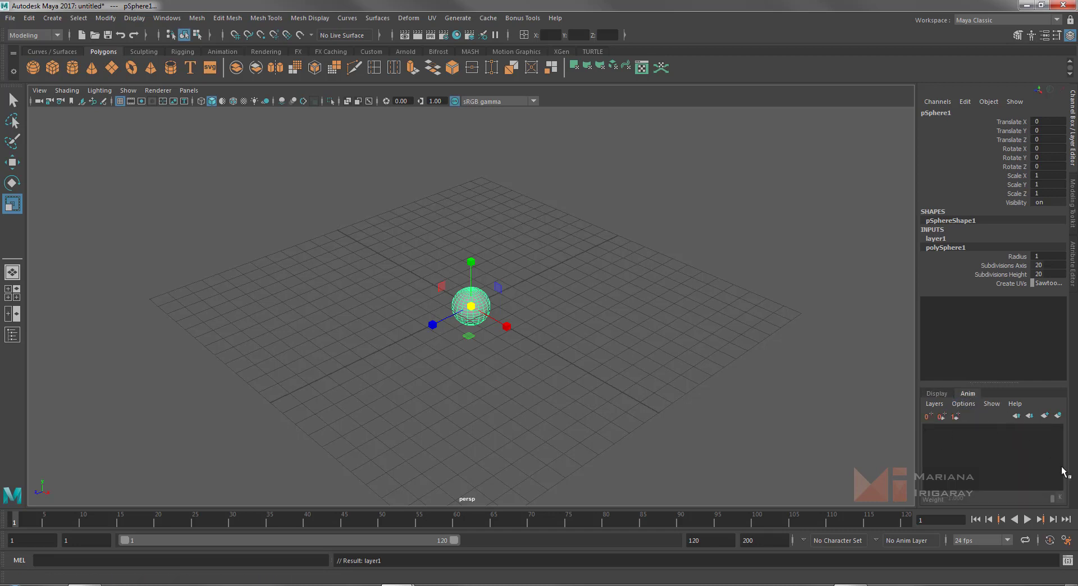
pyautogui.click(945, 395)
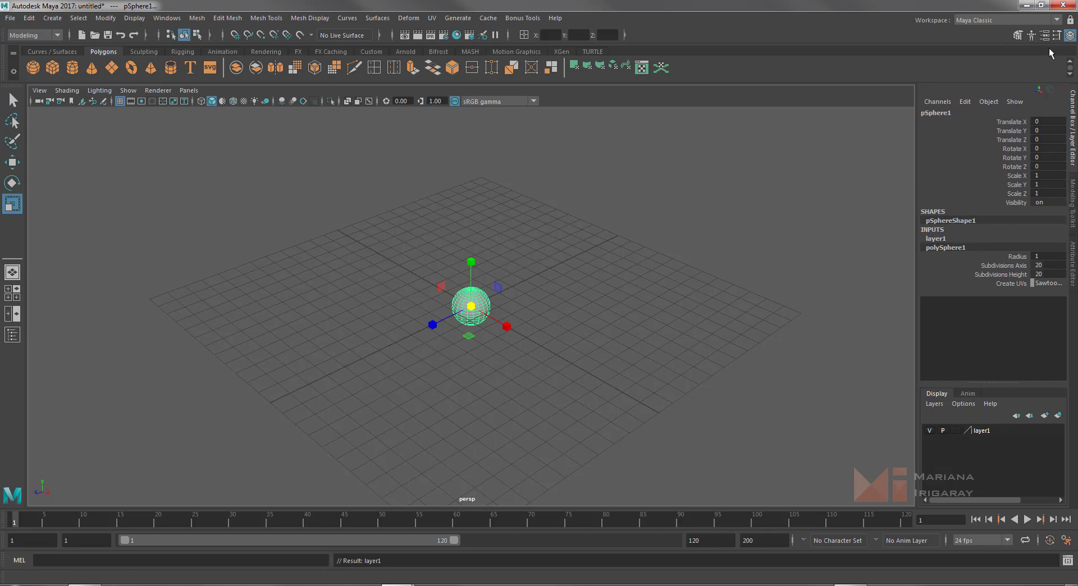
pyautogui.click(1032, 35)
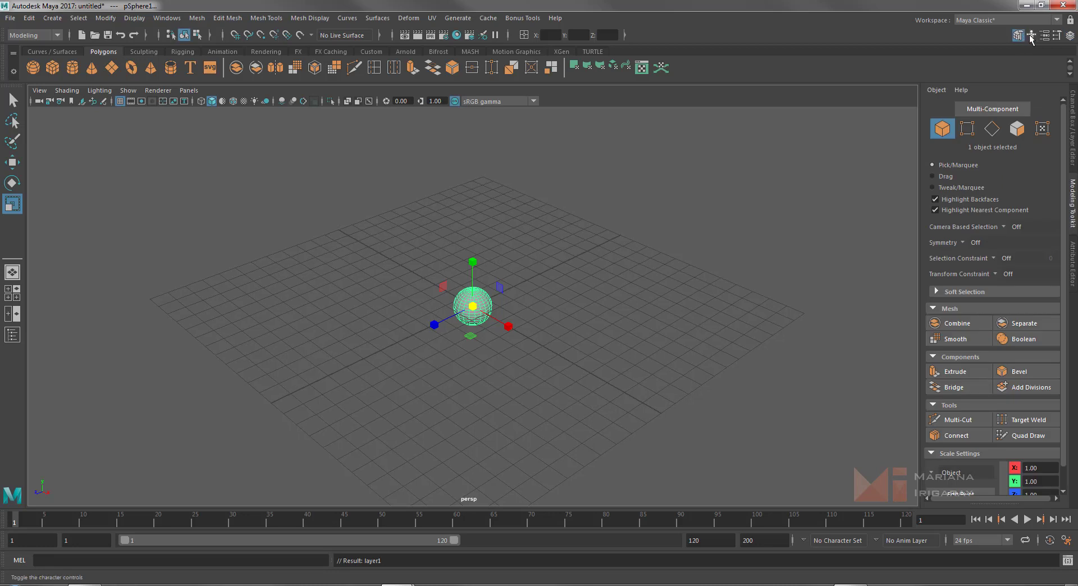
pyautogui.click(1032, 35)
pyautogui.click(1045, 35)
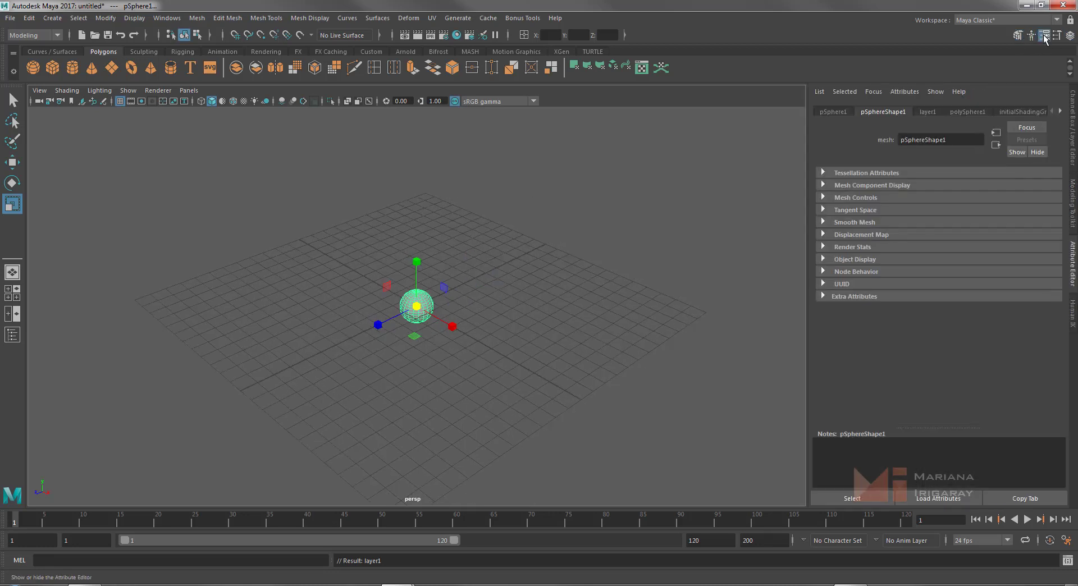
pyautogui.click(1058, 36)
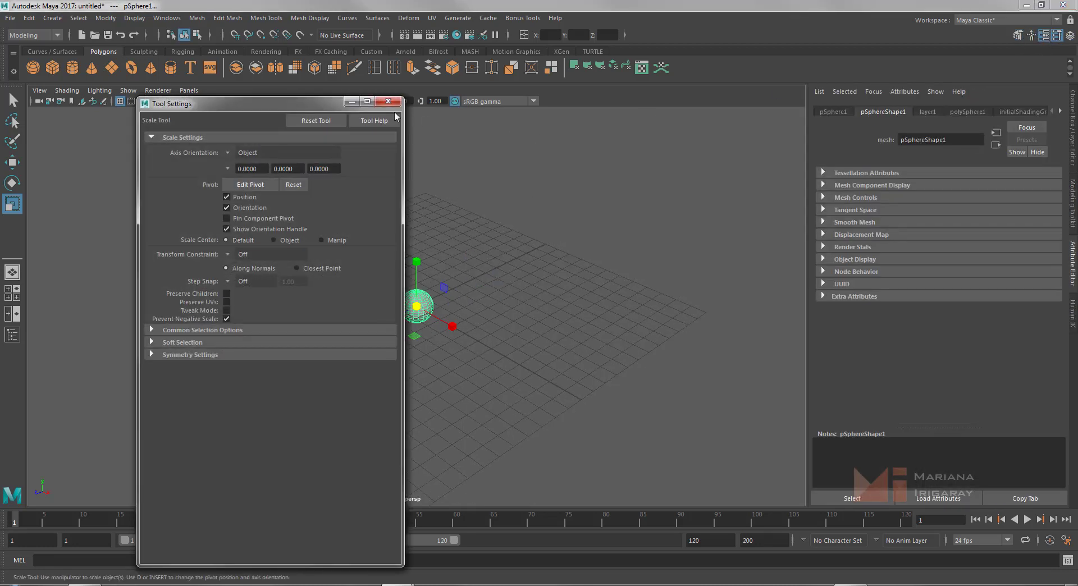
pyautogui.click(388, 101)
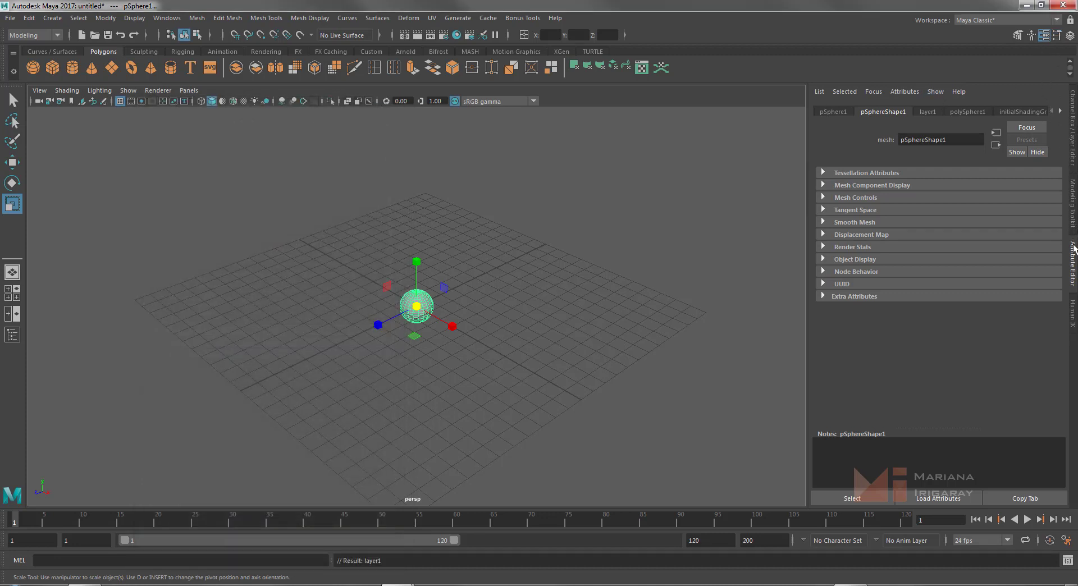
pyautogui.click(1073, 128)
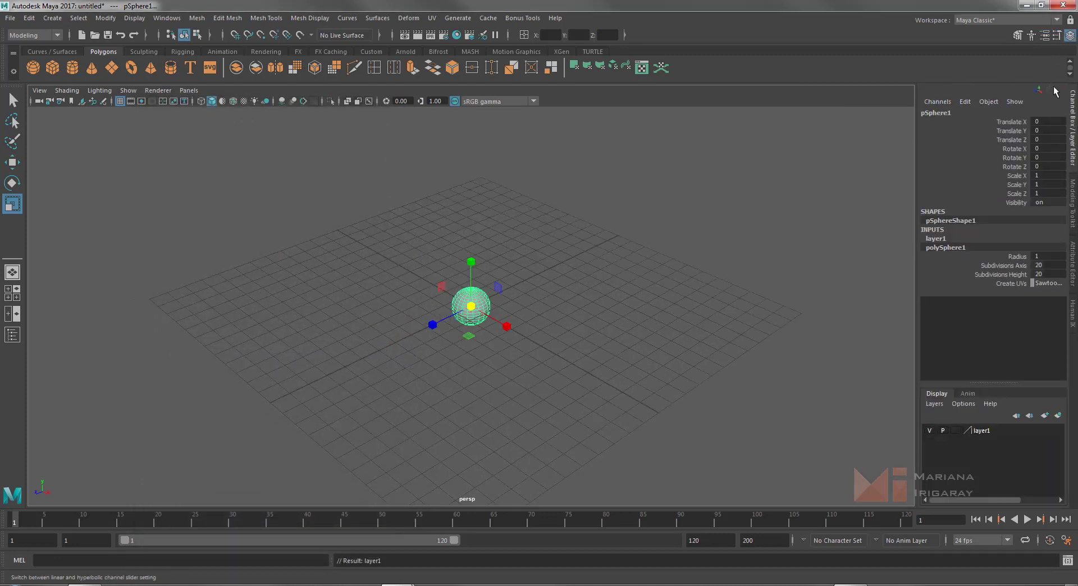
pyautogui.click(1074, 259)
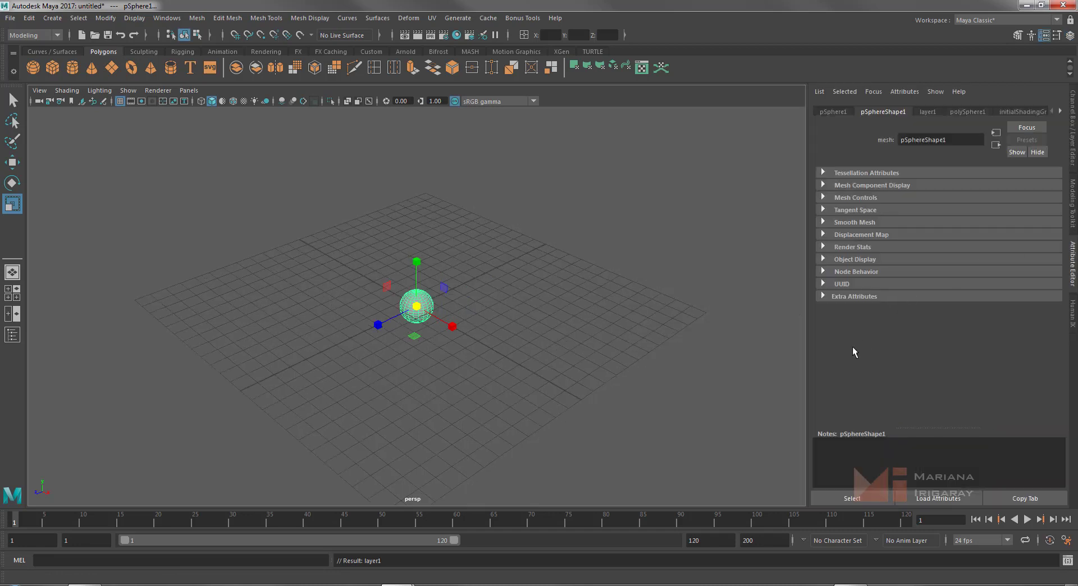
pyautogui.click(1074, 121)
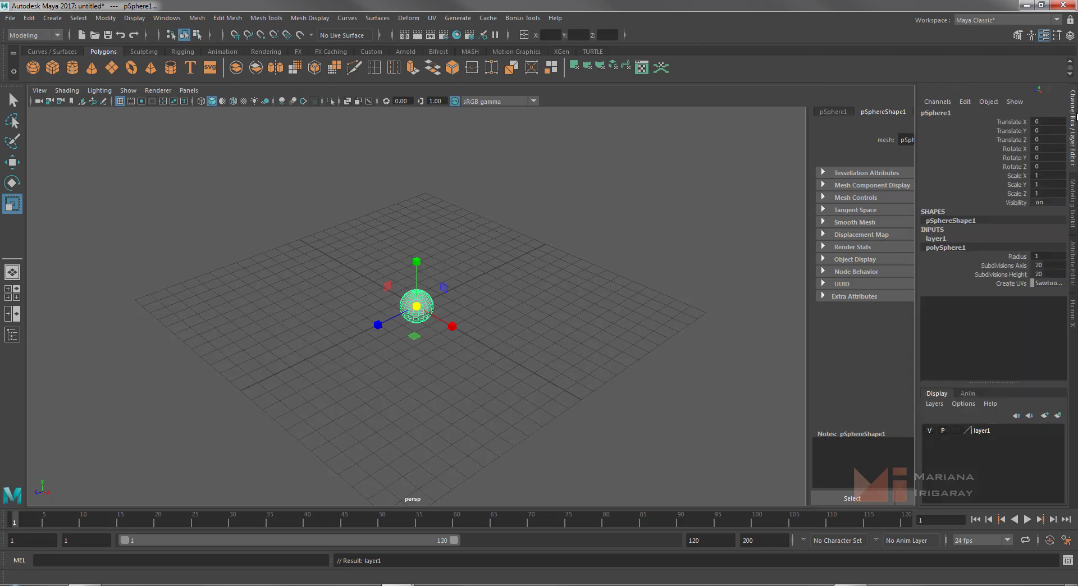
pyautogui.press('f')
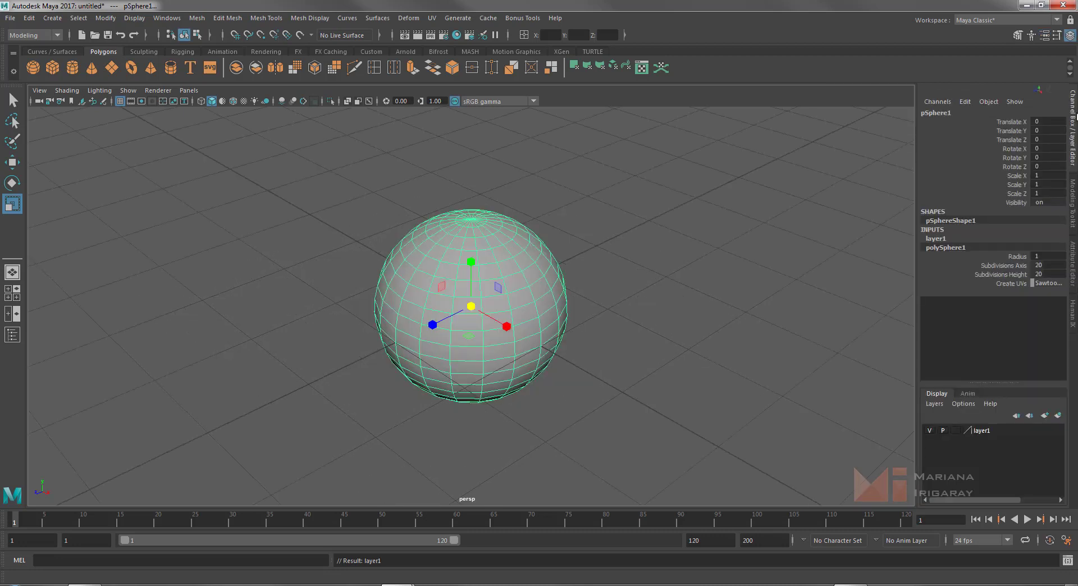
pyautogui.hotkey('ctrl', 'a')
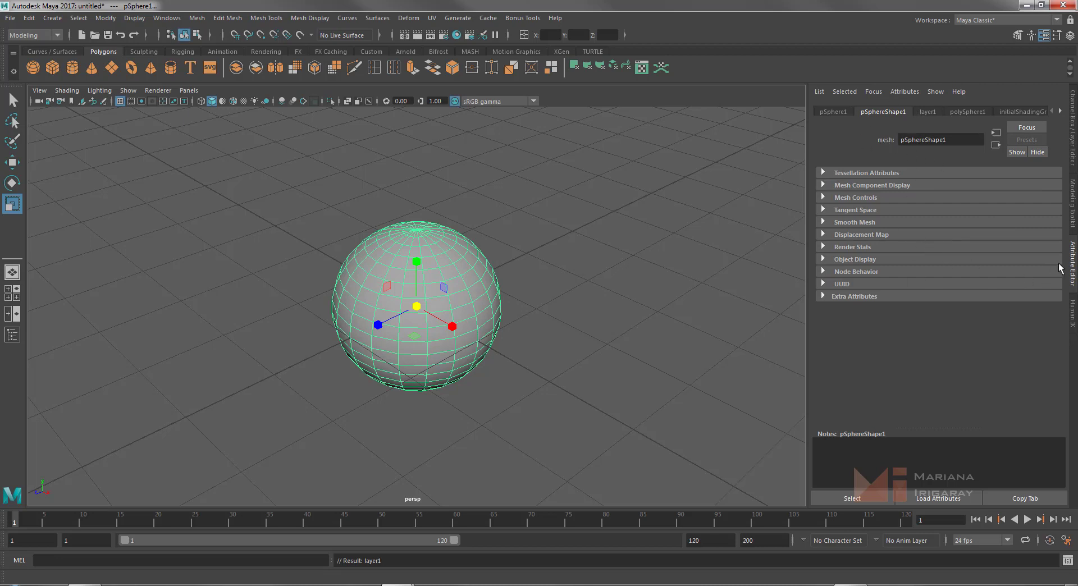
pyautogui.click(1072, 221)
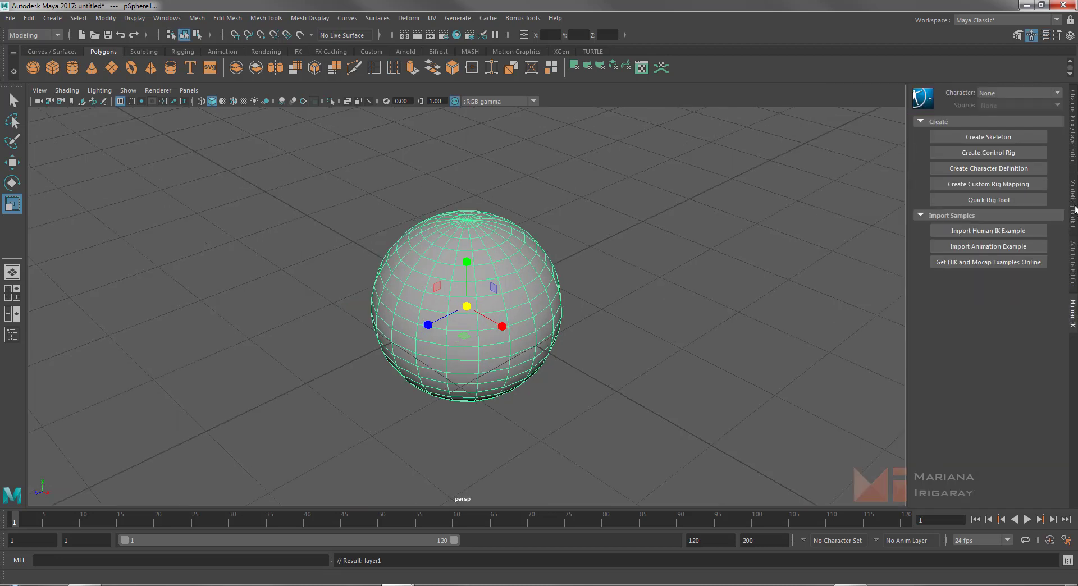
pyautogui.click(1074, 205)
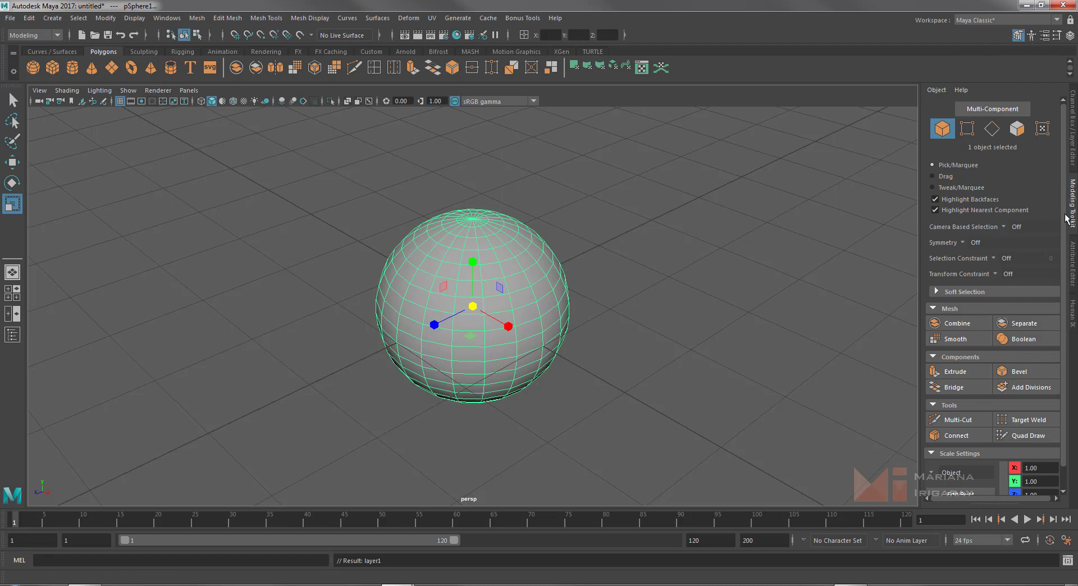
pyautogui.click(1074, 164)
pyautogui.click(1074, 262)
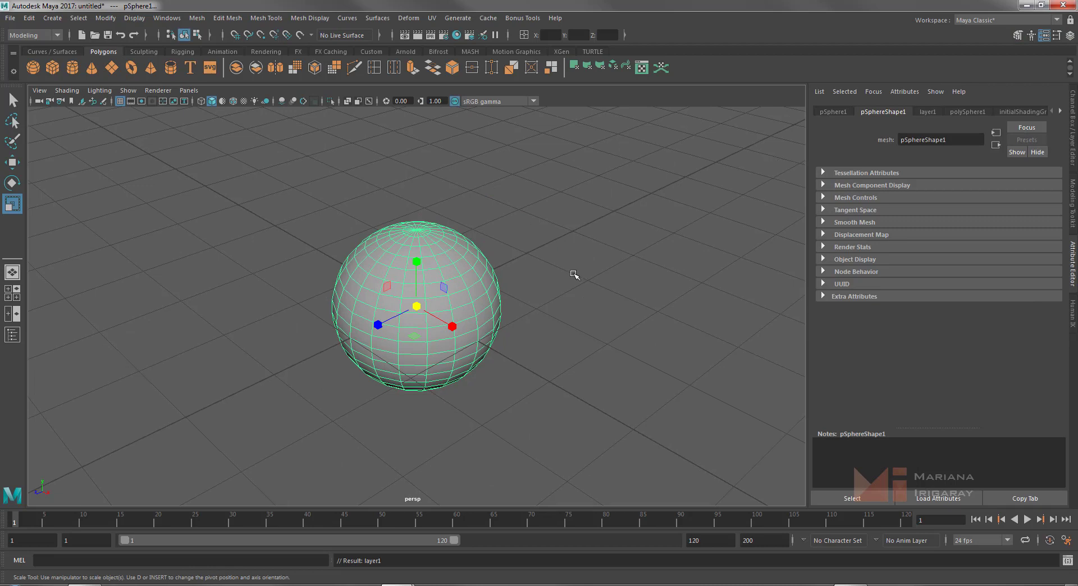
pyautogui.click(574, 275)
pyautogui.moveTo(289, 216); pyautogui.dragTo(607, 434)
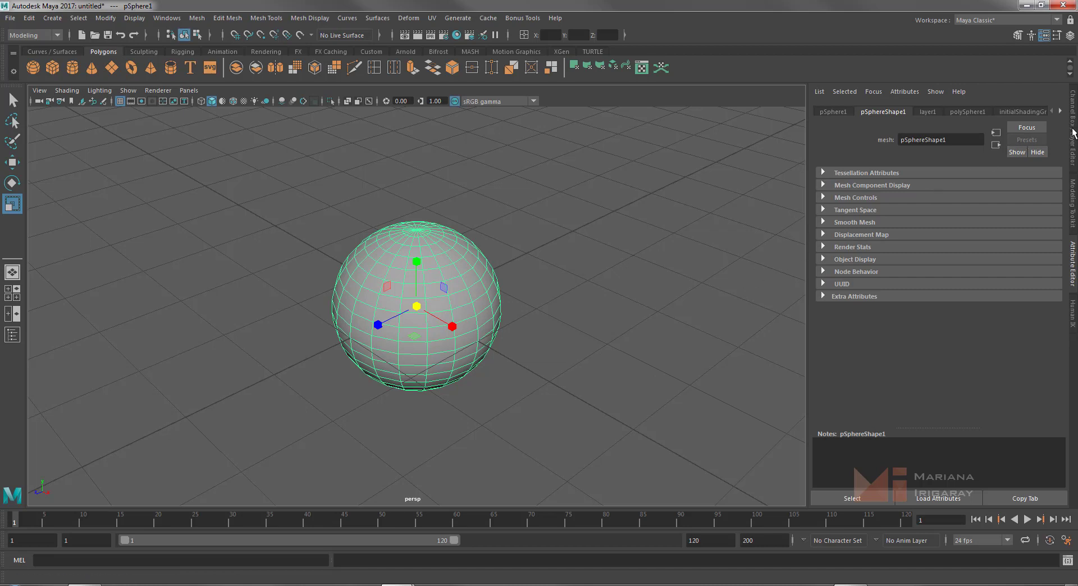
pyautogui.click(1074, 130)
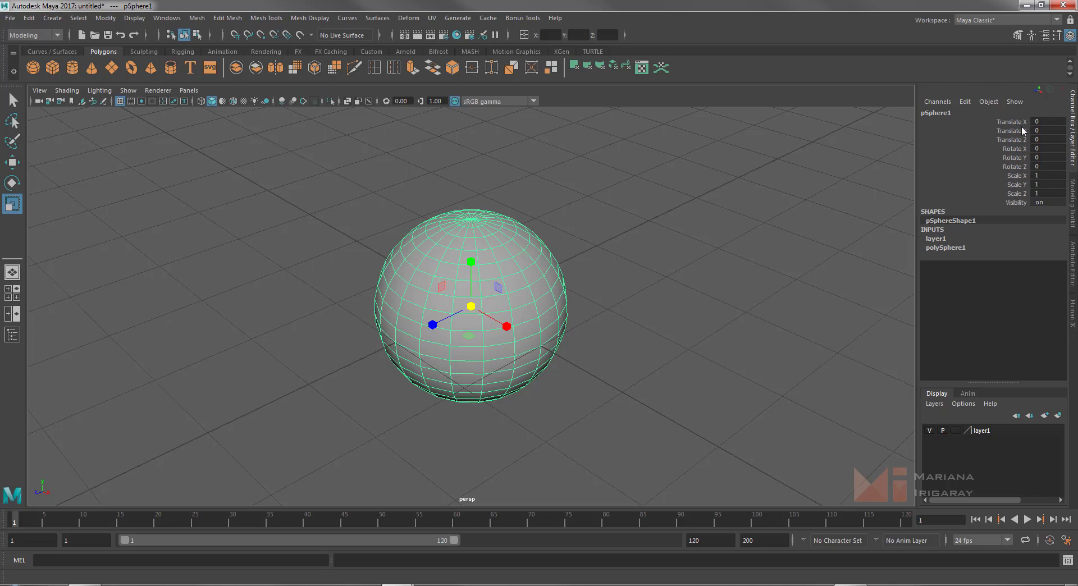
# Set polySphere1 to radius 0.523, 18 axis subdivisions and 10 height subdivisions
pyautogui.click(936, 240)
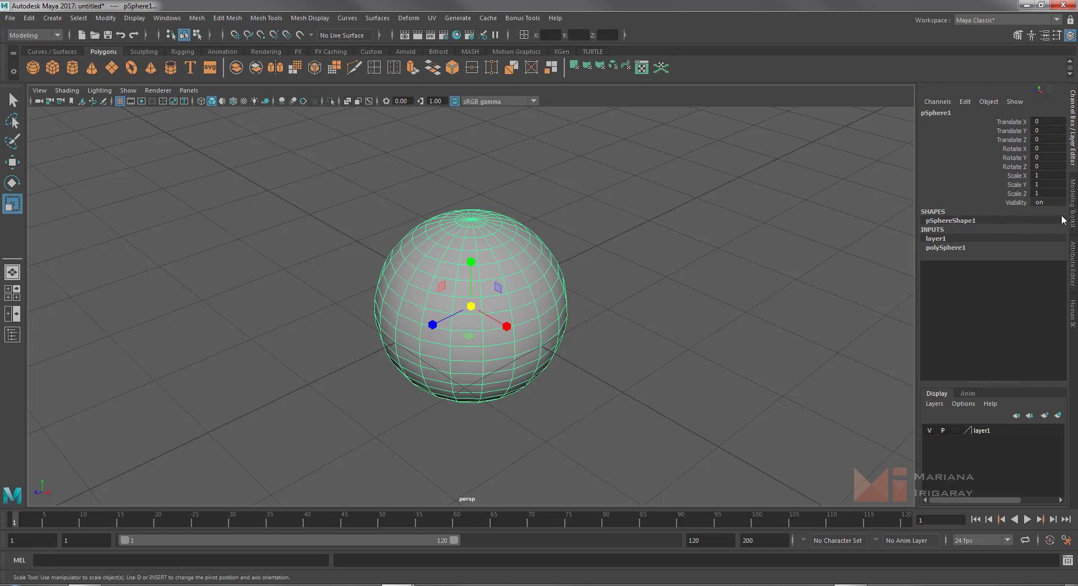
pyautogui.click(1075, 265)
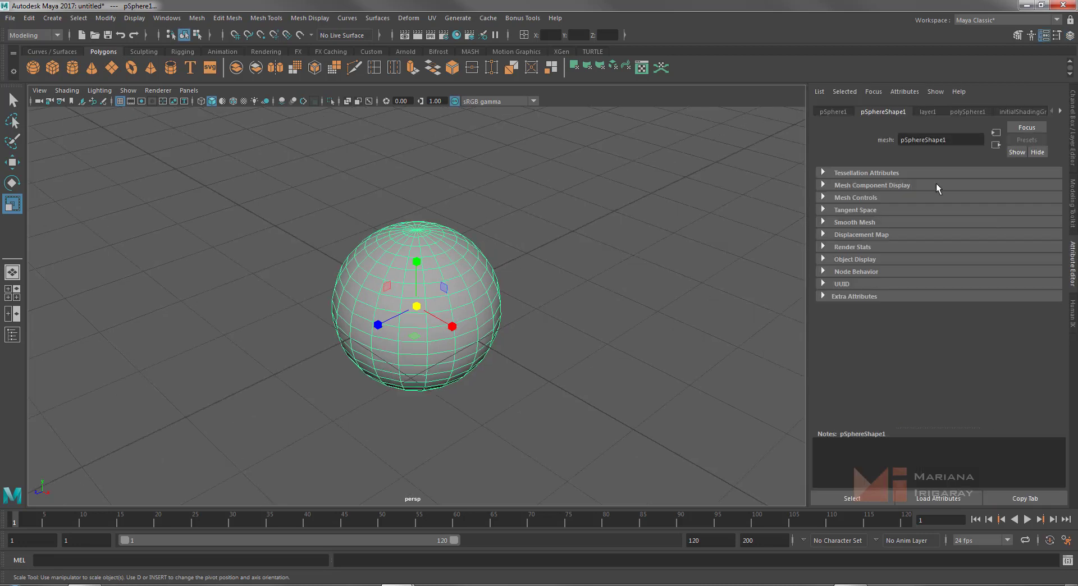
pyautogui.click(964, 116)
pyautogui.moveTo(946, 185); pyautogui.dragTo(955, 201)
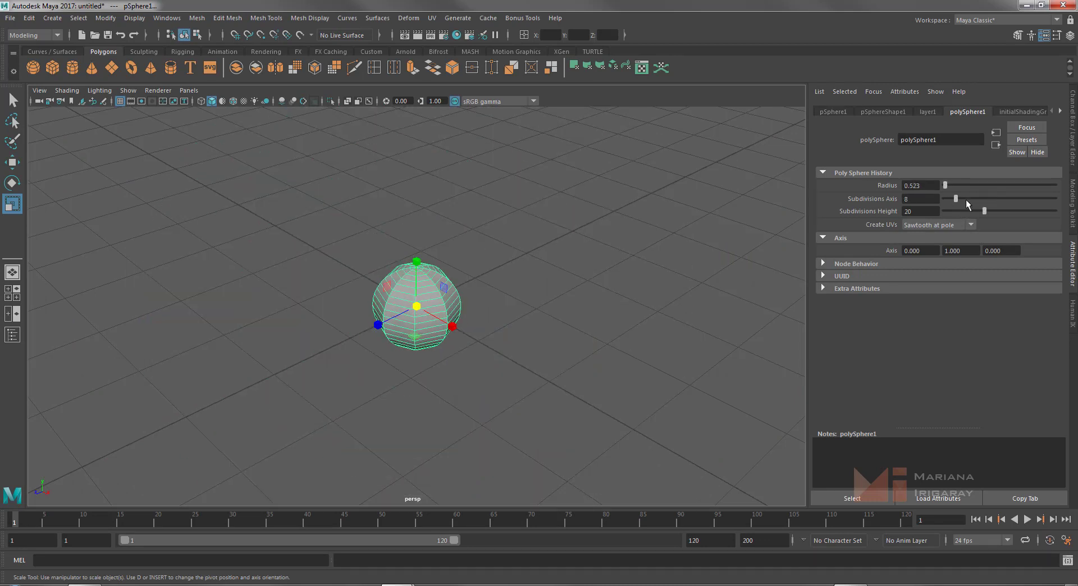
pyautogui.moveTo(956, 199)
pyautogui.mouseDown()
pyautogui.moveTo(992, 188)
pyautogui.moveTo(946, 205)
pyautogui.moveTo(980, 193)
pyautogui.moveTo(959, 218)
pyautogui.mouseUp()
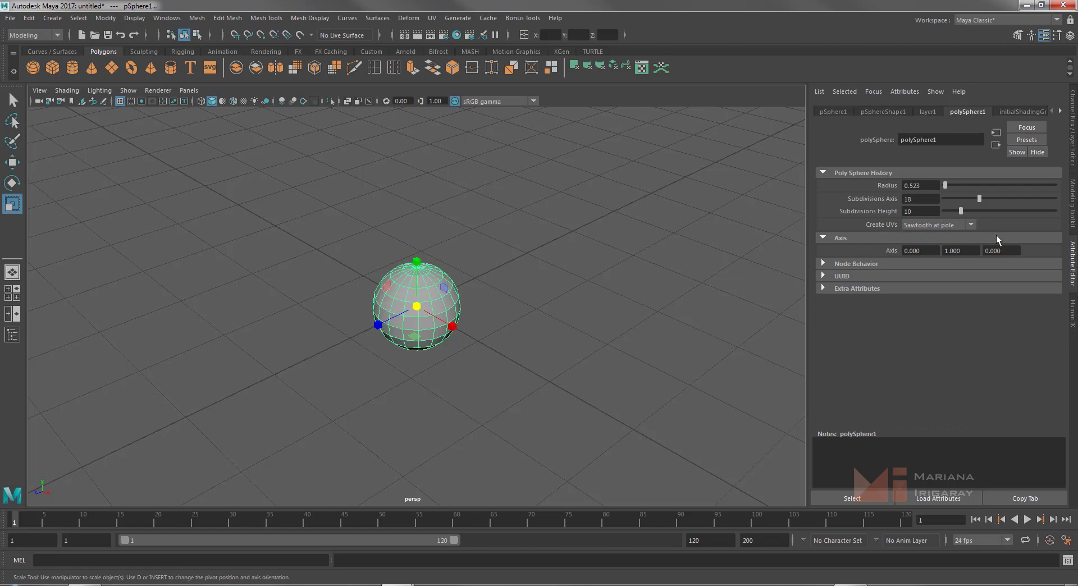
pyautogui.click(1073, 205)
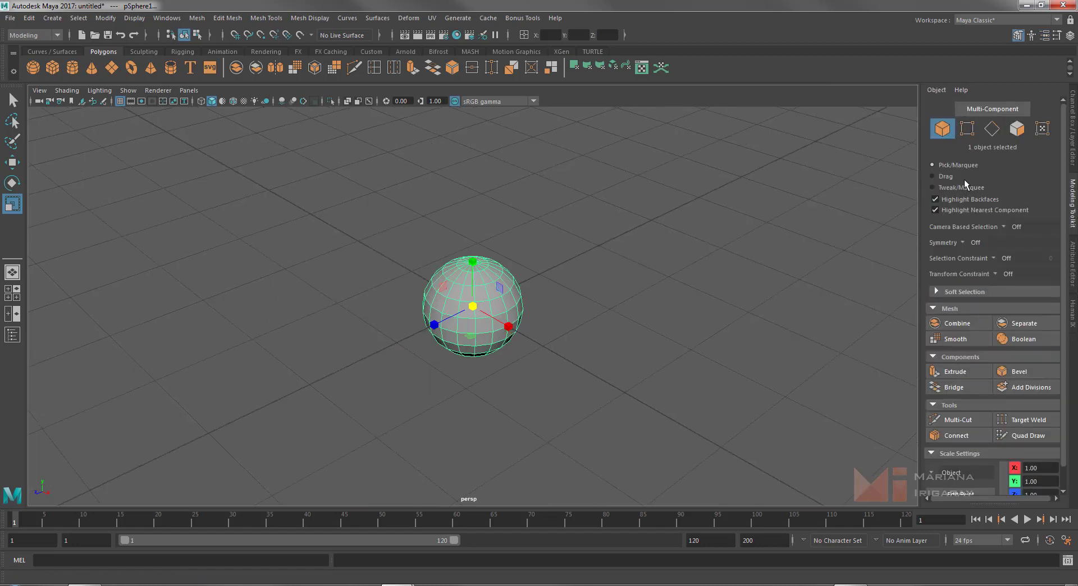
pyautogui.click(1072, 261)
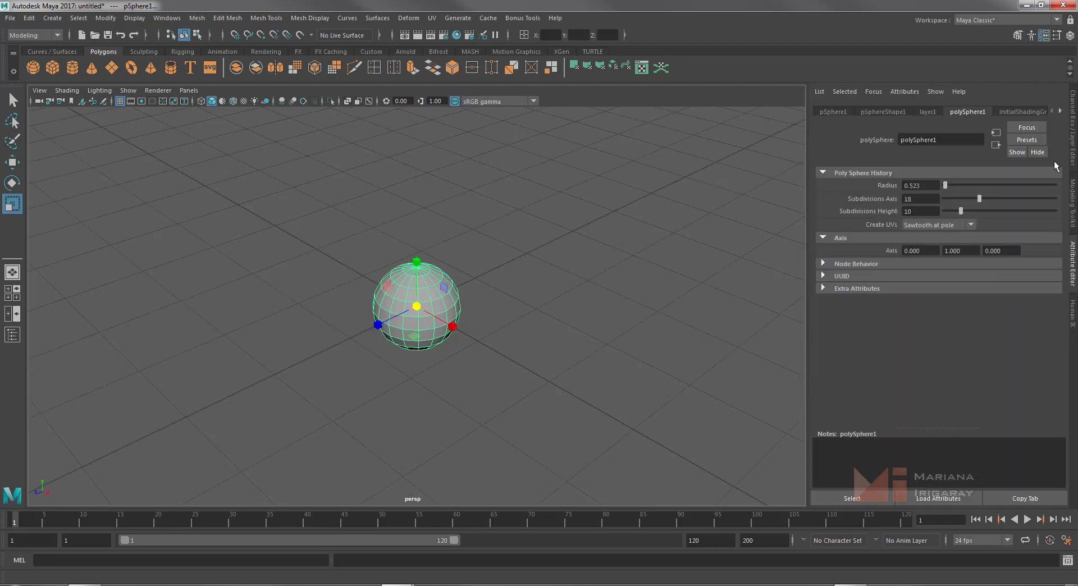
pyautogui.click(1074, 123)
pyautogui.click(1074, 260)
# Play and stop the animation, then extend the playback range end to frame 193
pyautogui.click(1027, 520)
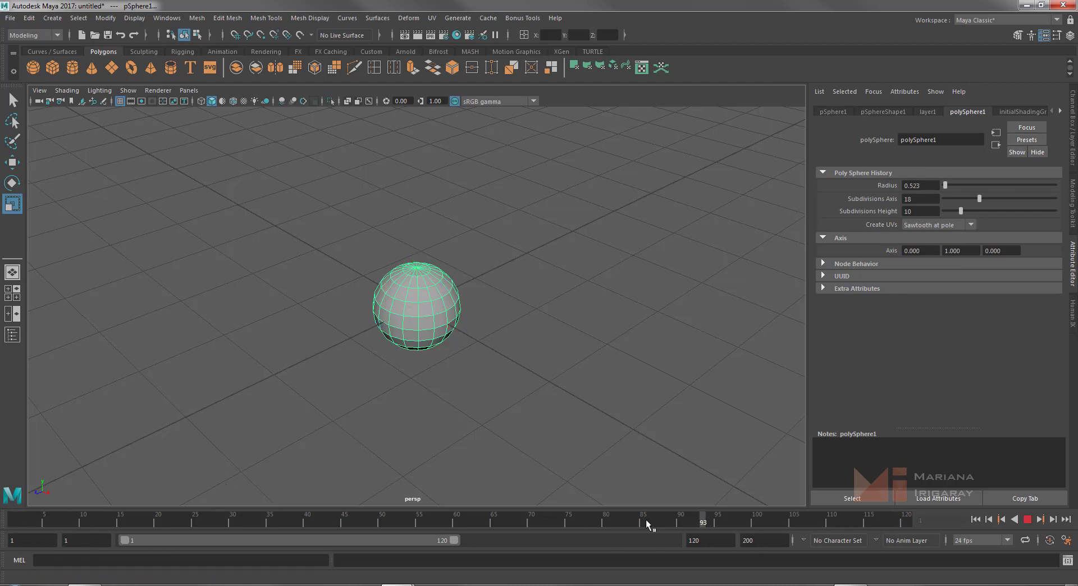
pyautogui.press('Escape')
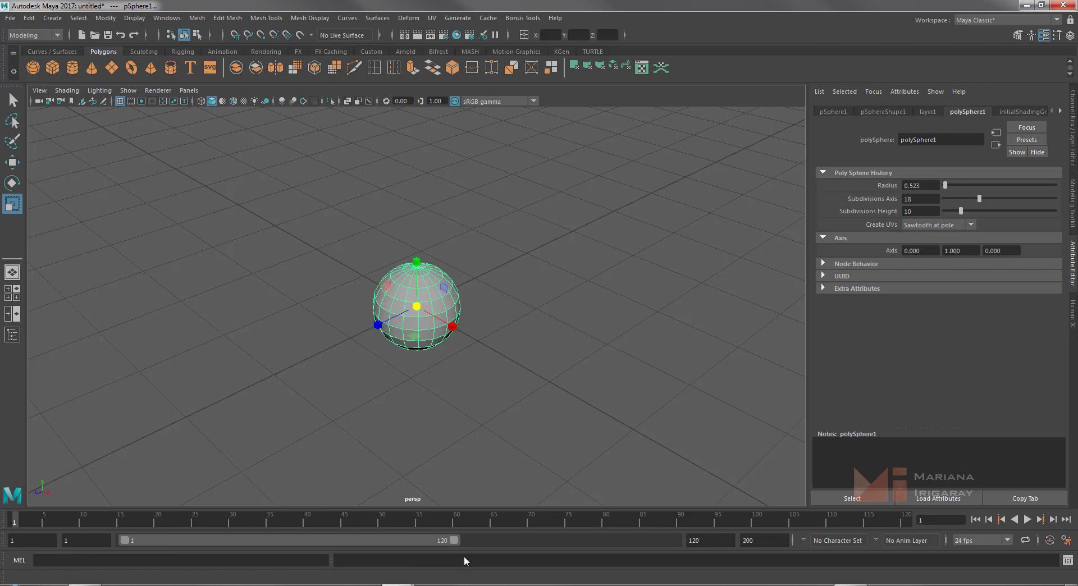
pyautogui.moveTo(456, 539)
pyautogui.mouseDown()
pyautogui.moveTo(696, 537)
pyautogui.moveTo(169, 533)
pyautogui.moveTo(676, 539)
pyautogui.mouseUp()
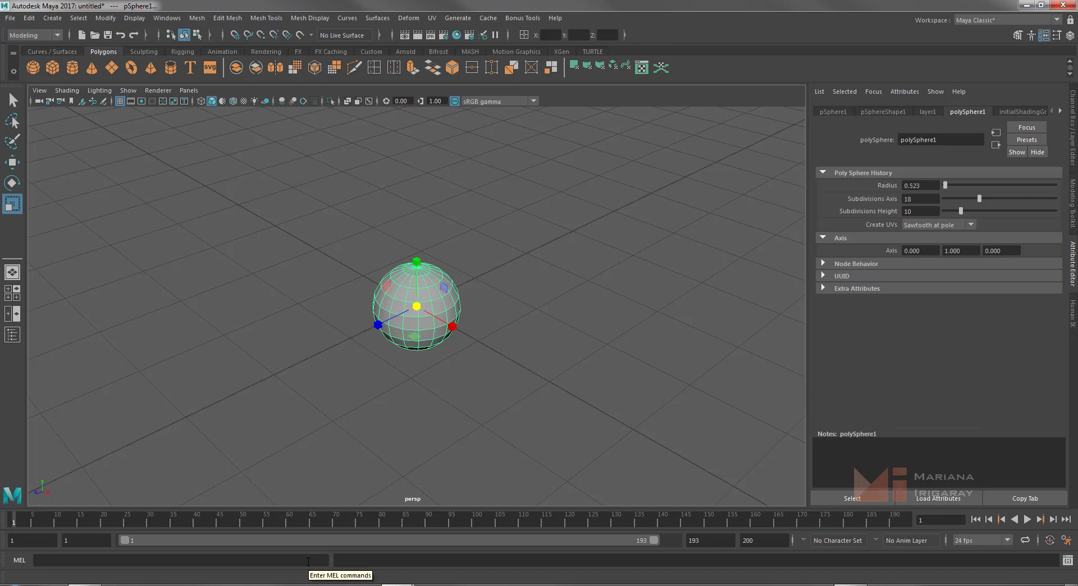
pyautogui.click(309, 562)
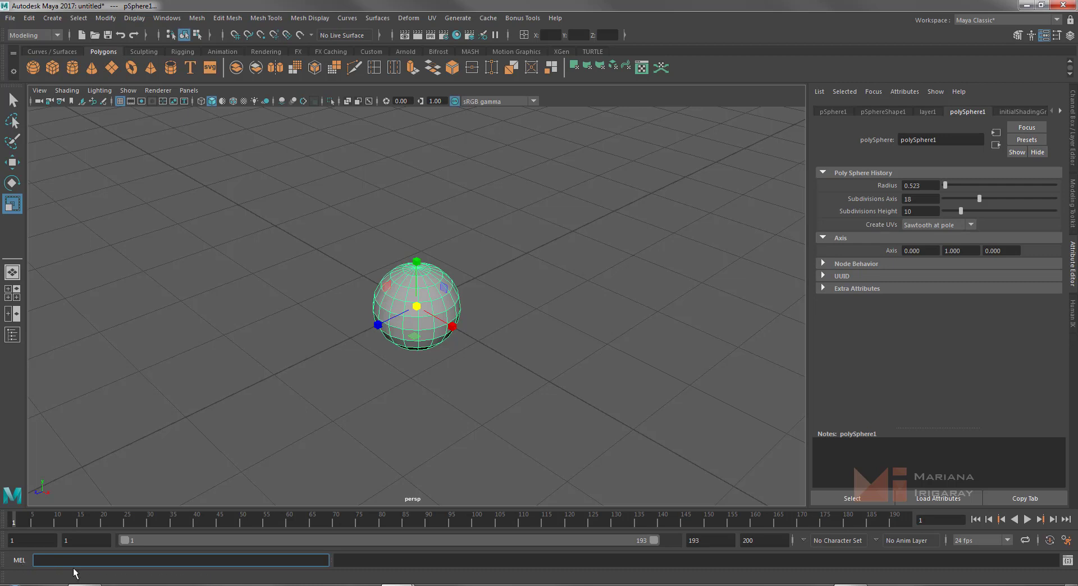
pyautogui.click(1068, 561)
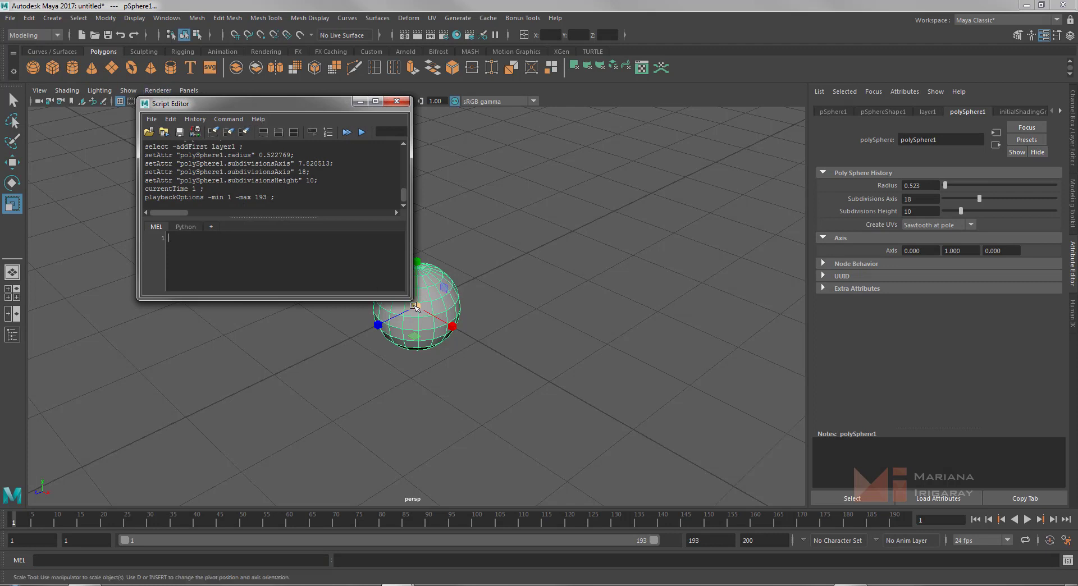
pyautogui.moveTo(416, 306); pyautogui.dragTo(672, 424)
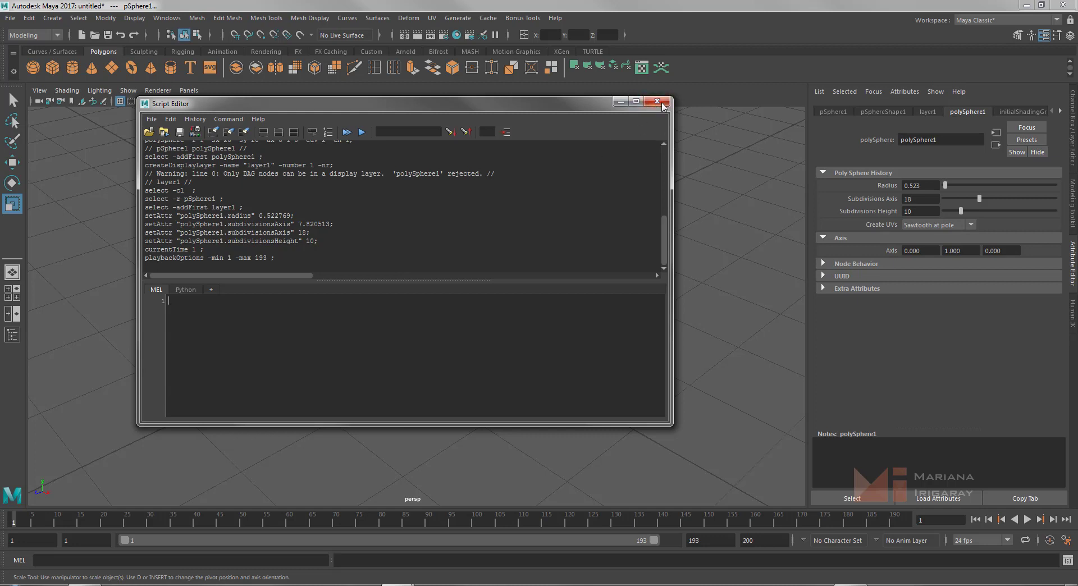
pyautogui.click(656, 103)
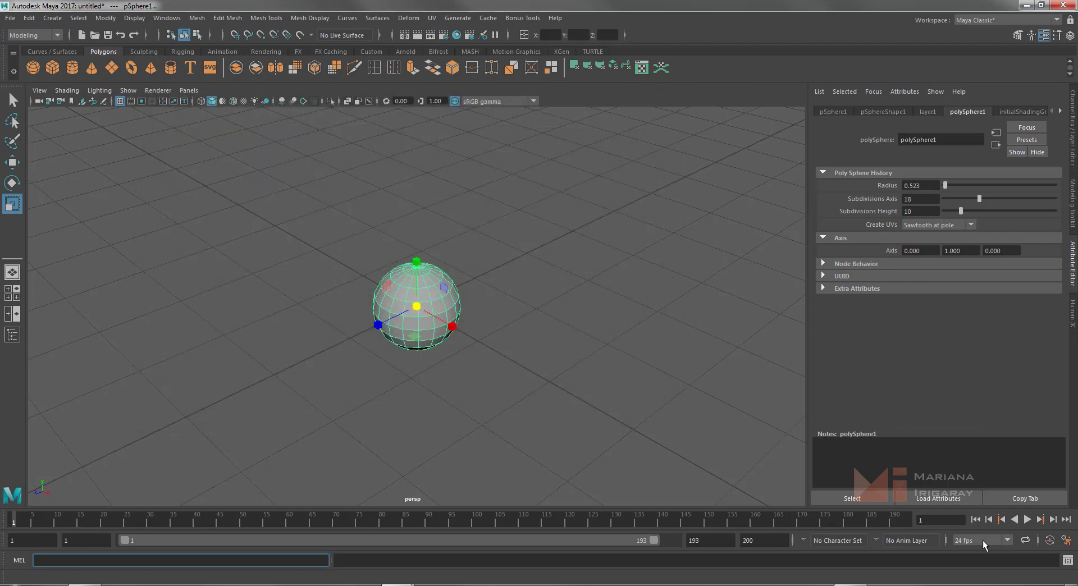
pyautogui.click(1068, 560)
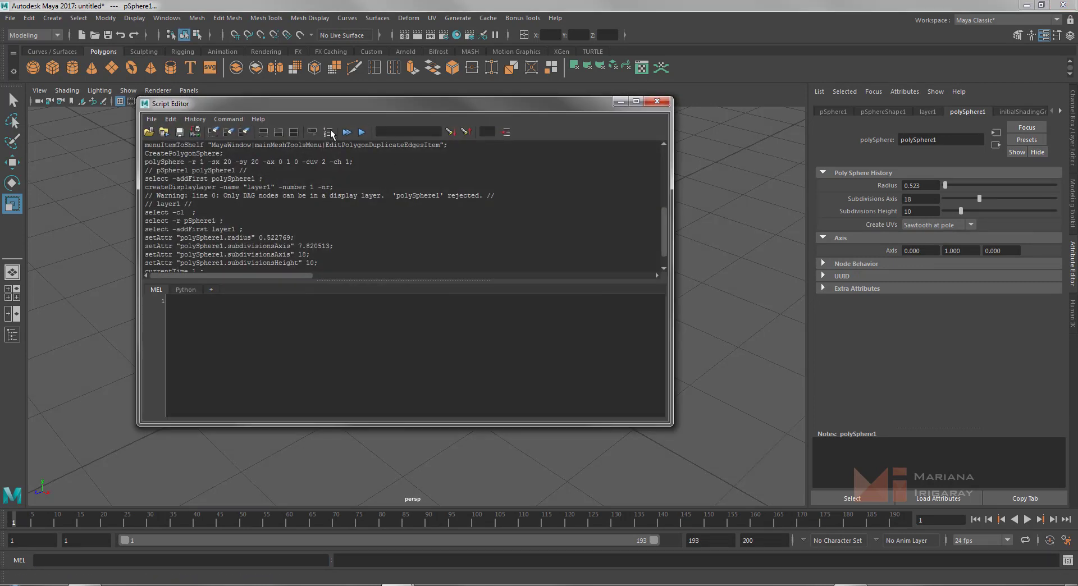
pyautogui.click(657, 102)
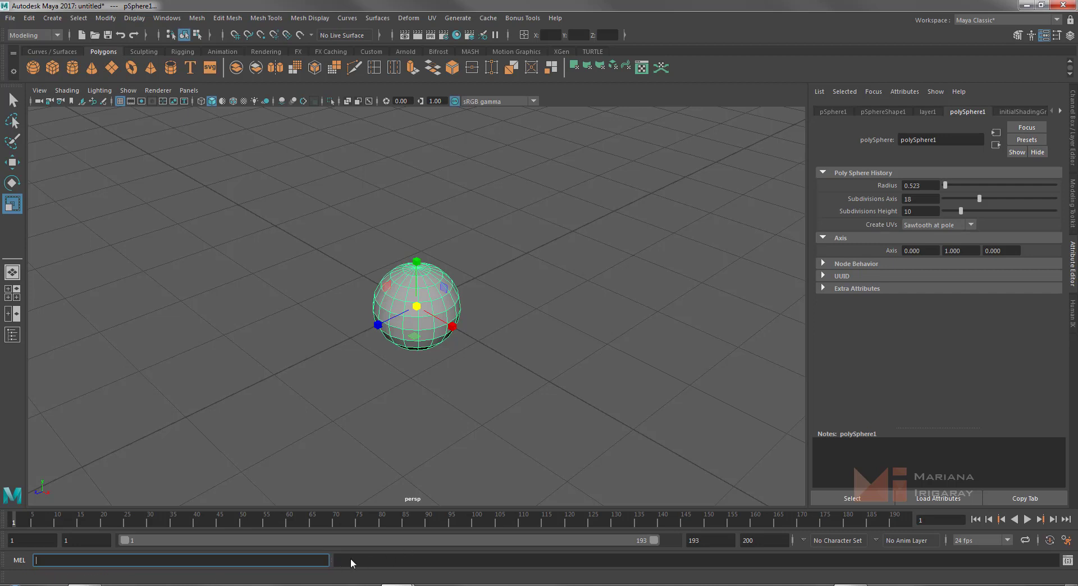
pyautogui.click(395, 562)
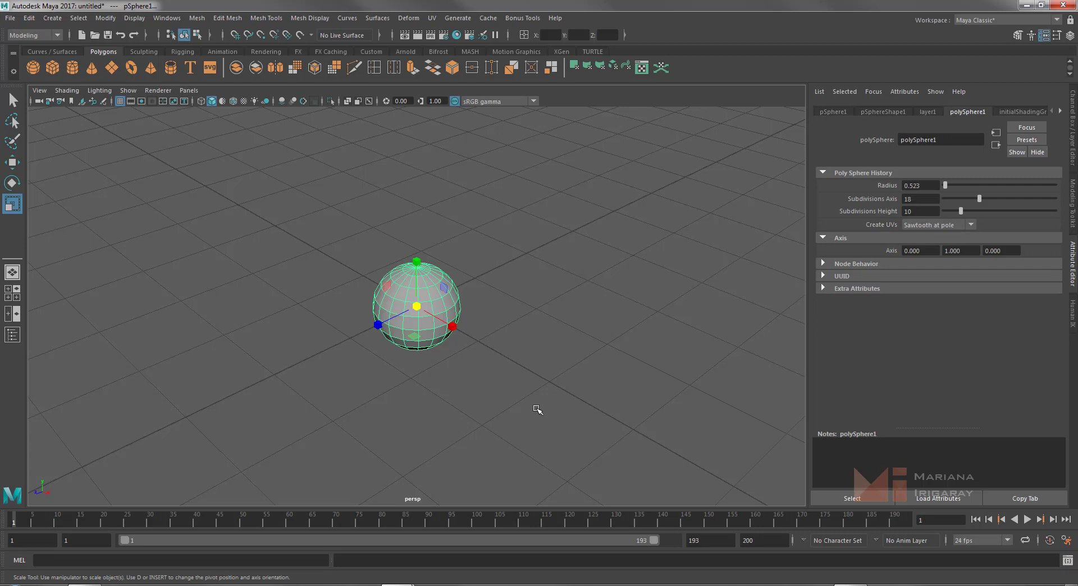
# Deselect the sphere, then marquee-select it again
pyautogui.click(442, 418)
pyautogui.moveTo(313, 191); pyautogui.dragTo(544, 382)
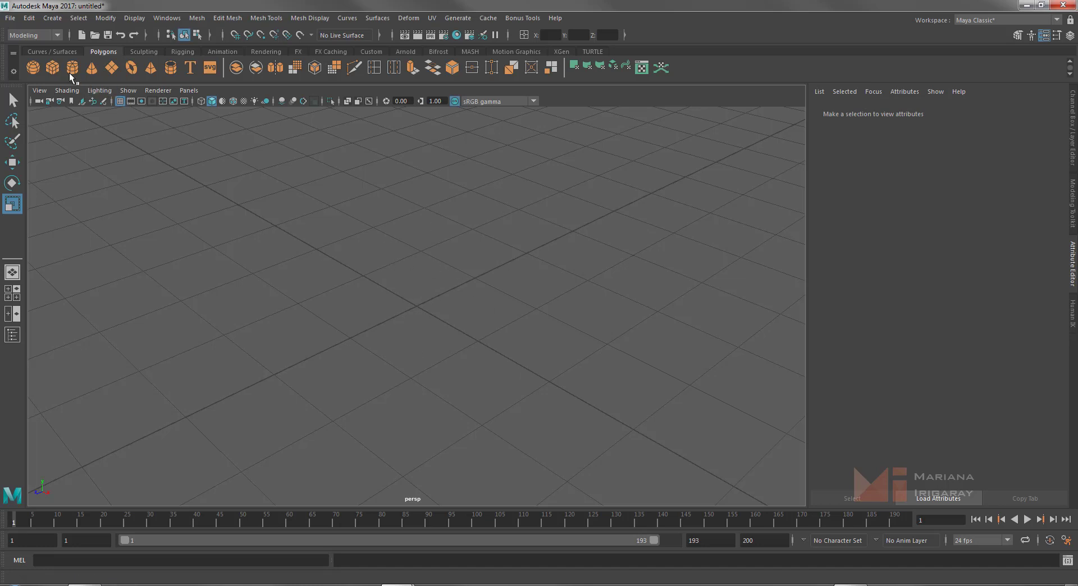
# Create a polygon cube at the origin, shrink it to about a third, and orbit around it
pyautogui.click(52, 67)
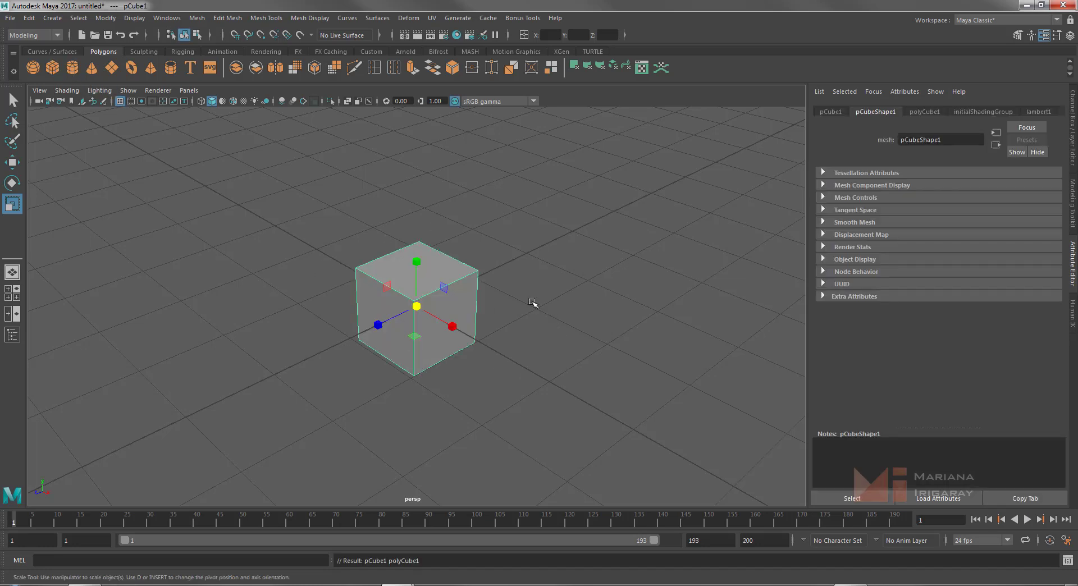
pyautogui.moveTo(533, 303); pyautogui.dragTo(533, 303, button='middle')
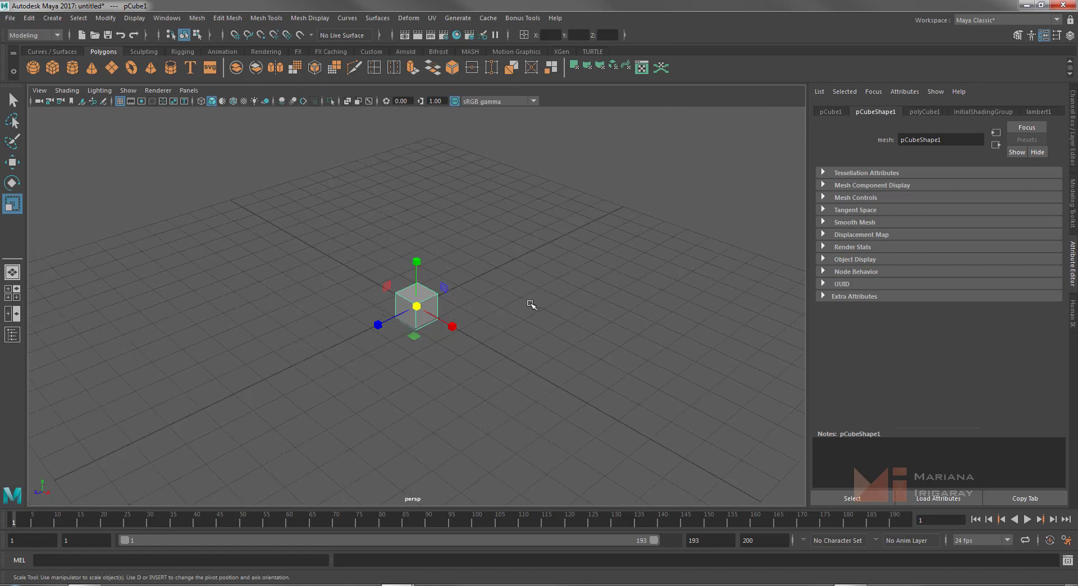
pyautogui.scroll(-2, 532, 305)
pyautogui.scroll(-1, 532, 305)
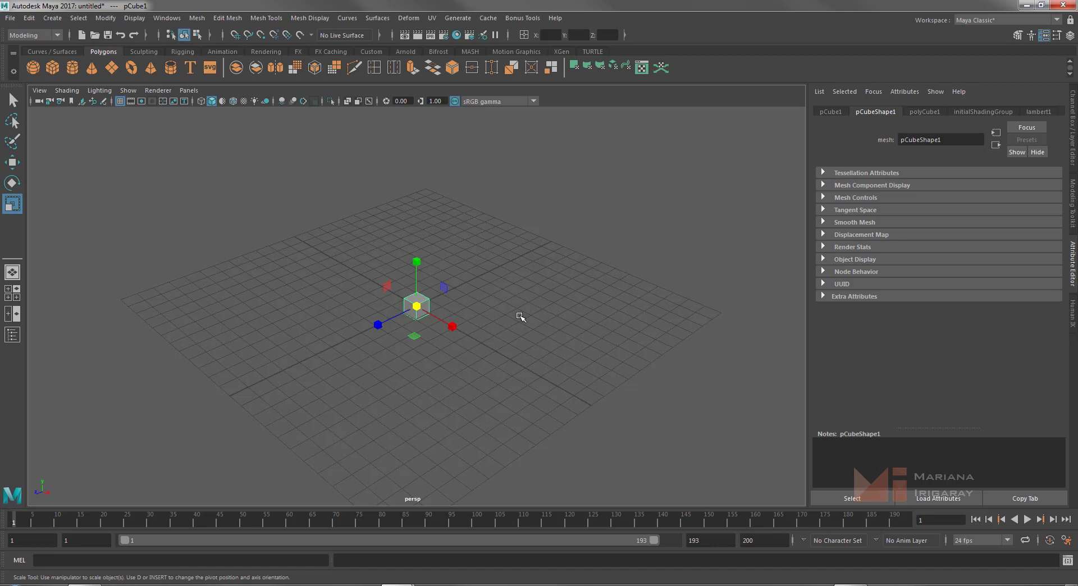
pyautogui.moveTo(512, 336)
pyautogui.keyDown('alt'); pyautogui.mouseDown()
pyautogui.moveTo(496, 304)
pyautogui.moveTo(516, 303)
pyautogui.moveTo(470, 361)
pyautogui.moveTo(585, 335)
pyautogui.moveTo(506, 279)
pyautogui.moveTo(431, 326)
pyautogui.moveTo(493, 366)
pyautogui.moveTo(561, 298)
pyautogui.moveTo(528, 265)
pyautogui.moveTo(413, 306)
pyautogui.moveTo(455, 370)
pyautogui.moveTo(568, 325)
pyautogui.moveTo(551, 270)
pyautogui.moveTo(422, 271)
pyautogui.moveTo(452, 374)
pyautogui.moveTo(535, 334)
pyautogui.moveTo(523, 315)
pyautogui.mouseUp(); pyautogui.keyUp('alt')
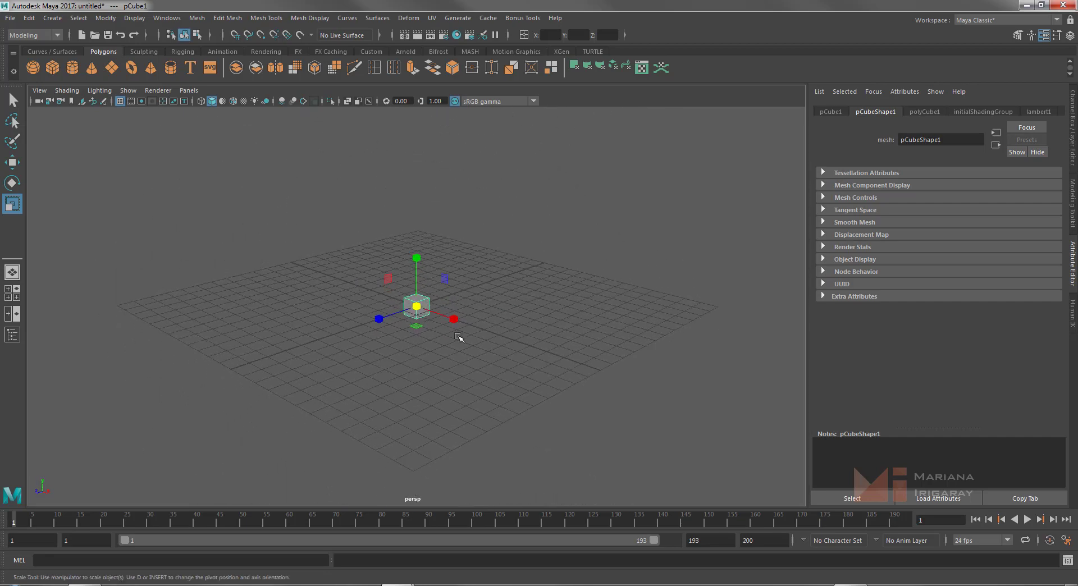
pyautogui.click(515, 357)
pyautogui.moveTo(463, 390)
pyautogui.keyDown('alt'); pyautogui.mouseDown()
pyautogui.moveTo(614, 365)
pyautogui.moveTo(515, 281)
pyautogui.moveTo(416, 402)
pyautogui.moveTo(458, 399)
pyautogui.moveTo(397, 404)
pyautogui.moveTo(460, 397)
pyautogui.mouseUp(); pyautogui.keyUp('alt')
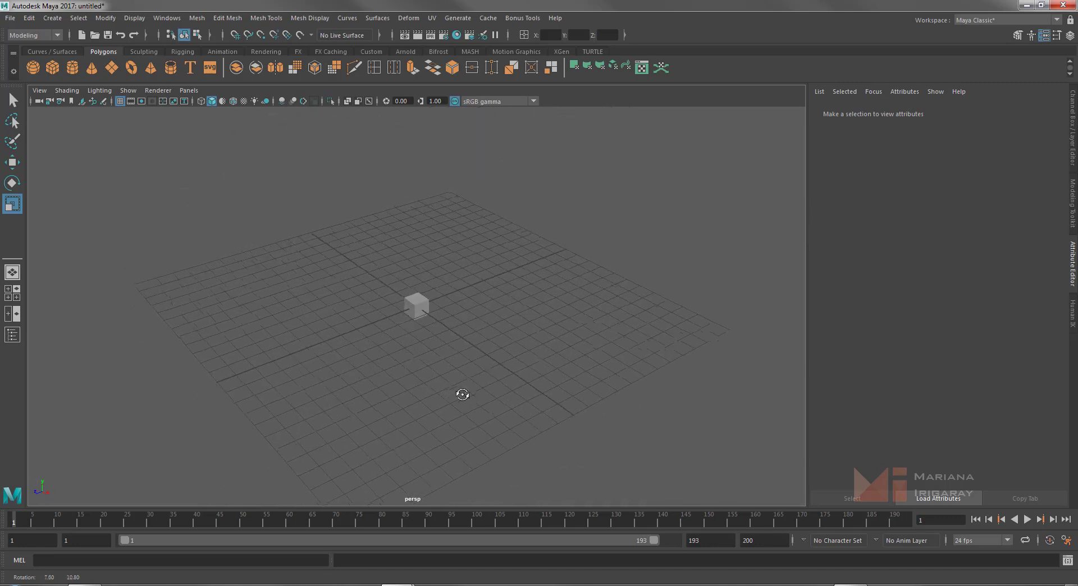
# Orbit, zoom and pan the perspective view to frame the cube from an elevated angle
pyautogui.moveTo(70, 476)
pyautogui.keyDown('alt'); pyautogui.mouseDown()
pyautogui.moveTo(164, 441)
pyautogui.moveTo(191, 457)
pyautogui.moveTo(70, 490)
pyautogui.mouseUp(); pyautogui.keyUp('alt')
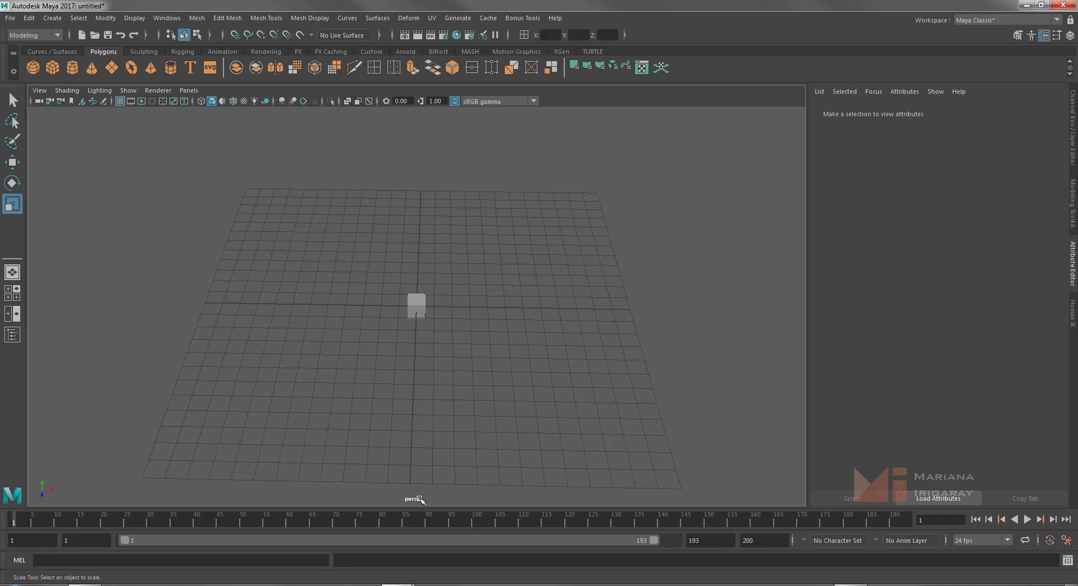
pyautogui.moveTo(480, 380)
pyautogui.keyDown('alt'); pyautogui.mouseDown()
pyautogui.moveTo(462, 339)
pyautogui.moveTo(489, 358)
pyautogui.moveTo(461, 364)
pyautogui.mouseUp(); pyautogui.keyUp('alt')
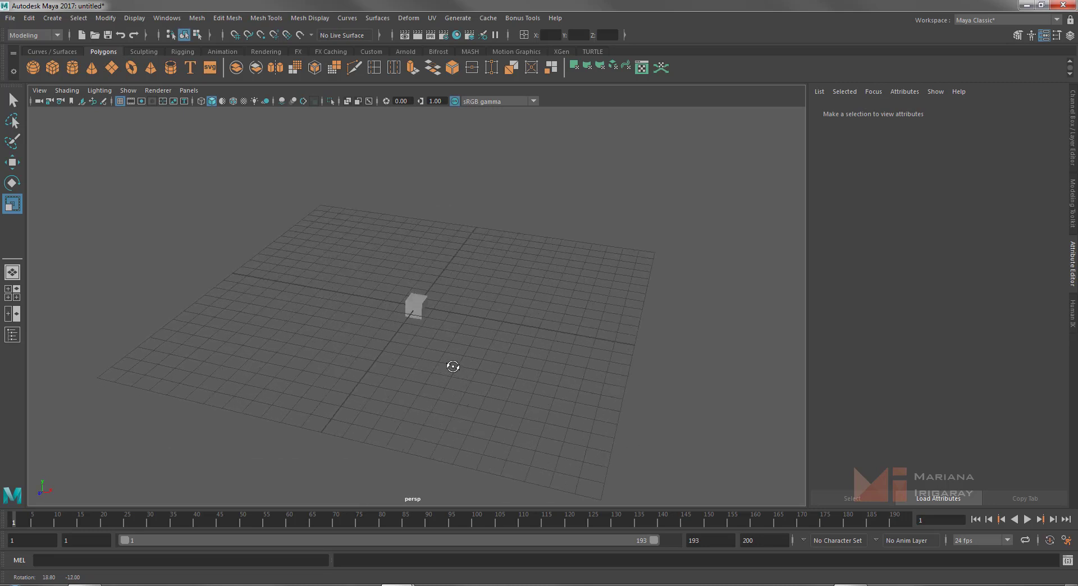
pyautogui.scroll(2, 450, 297)
pyautogui.scroll(5, 449, 293)
pyautogui.scroll(3, 450, 292)
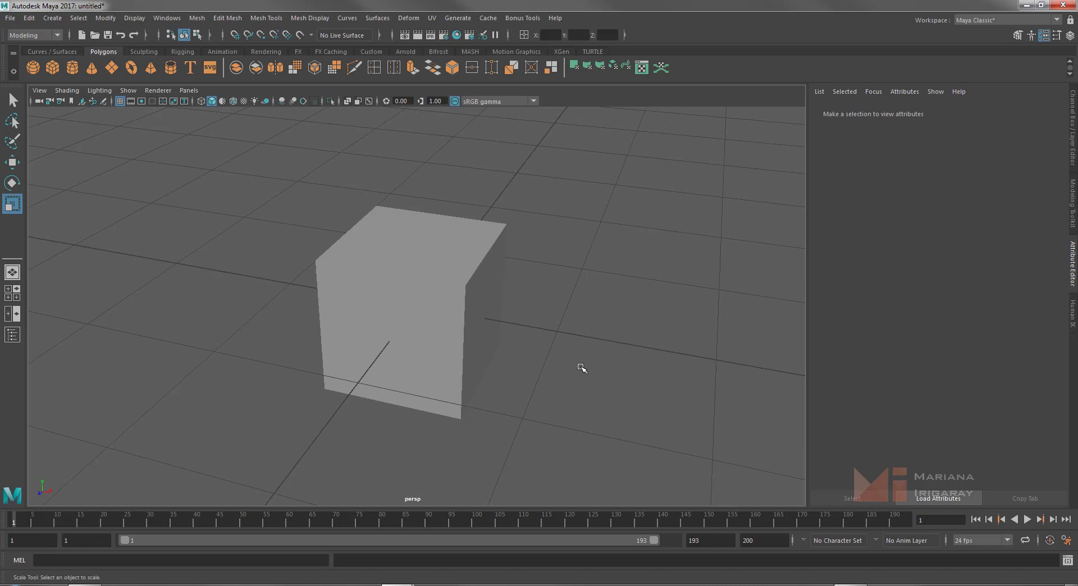
pyautogui.keyDown('alt'); pyautogui.moveTo(513, 405); pyautogui.dragTo(515, 402, button='middle'); pyautogui.keyUp('alt')
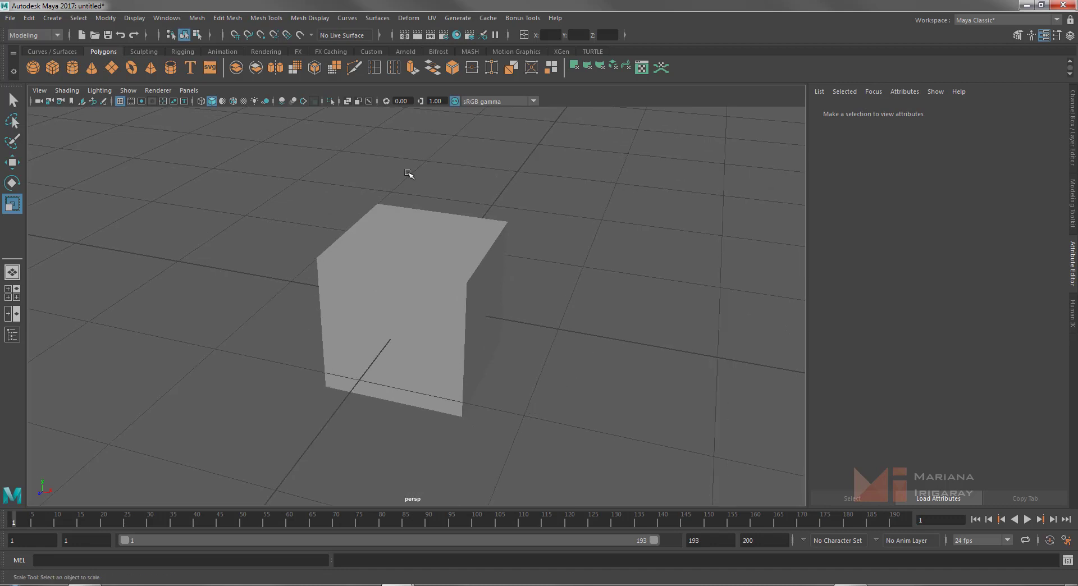
pyautogui.moveTo(680, 257)
pyautogui.keyDown('alt'); pyautogui.mouseDown(button='middle')
pyautogui.moveTo(517, 250)
pyautogui.moveTo(597, 219)
pyautogui.moveTo(597, 229)
pyautogui.moveTo(690, 257)
pyautogui.moveTo(554, 228)
pyautogui.moveTo(753, 301)
pyautogui.moveTo(428, 345)
pyautogui.moveTo(503, 183)
pyautogui.moveTo(803, 202)
pyautogui.moveTo(646, 337)
pyautogui.moveTo(584, 267)
pyautogui.moveTo(397, 359)
pyautogui.moveTo(662, 289)
pyautogui.moveTo(326, 281)
pyautogui.moveTo(408, 380)
pyautogui.moveTo(643, 262)
pyautogui.moveTo(296, 276)
pyautogui.moveTo(349, 384)
pyautogui.moveTo(538, 309)
pyautogui.moveTo(285, 325)
pyautogui.moveTo(583, 331)
pyautogui.moveTo(447, 231)
pyautogui.moveTo(353, 379)
pyautogui.moveTo(568, 355)
pyautogui.moveTo(348, 269)
pyautogui.moveTo(601, 282)
pyautogui.moveTo(335, 365)
pyautogui.moveTo(529, 308)
pyautogui.moveTo(356, 356)
pyautogui.moveTo(450, 312)
pyautogui.moveTo(364, 283)
pyautogui.moveTo(405, 356)
pyautogui.moveTo(397, 313)
pyautogui.mouseUp(button='middle'); pyautogui.keyUp('alt')
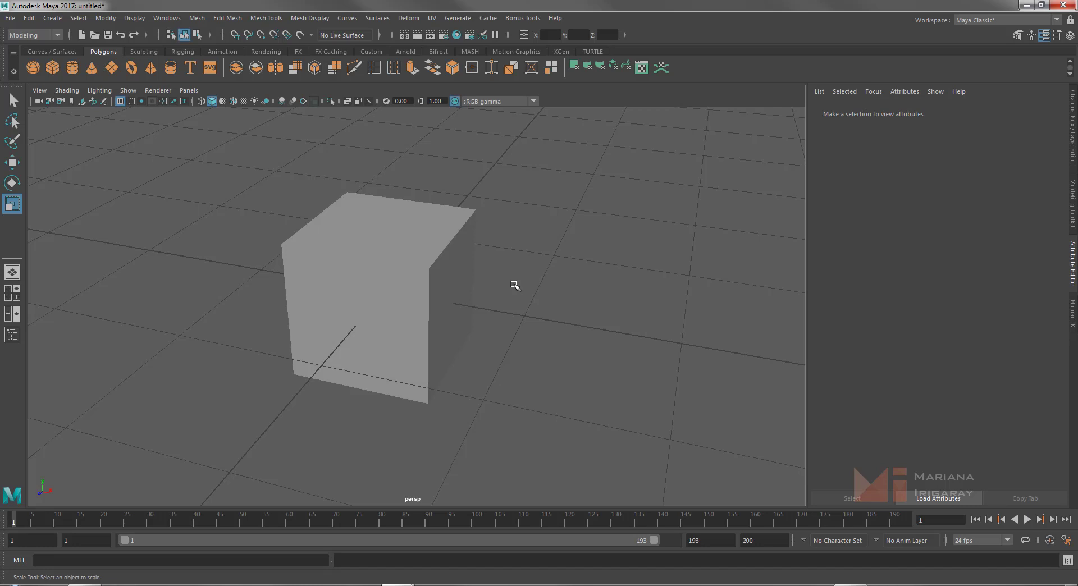
# Zoom in and out on the cube, then dolly in so it appears much larger
pyautogui.scroll(-3, 507, 291)
pyautogui.scroll(-3, 424, 293)
pyautogui.scroll(3, 398, 269)
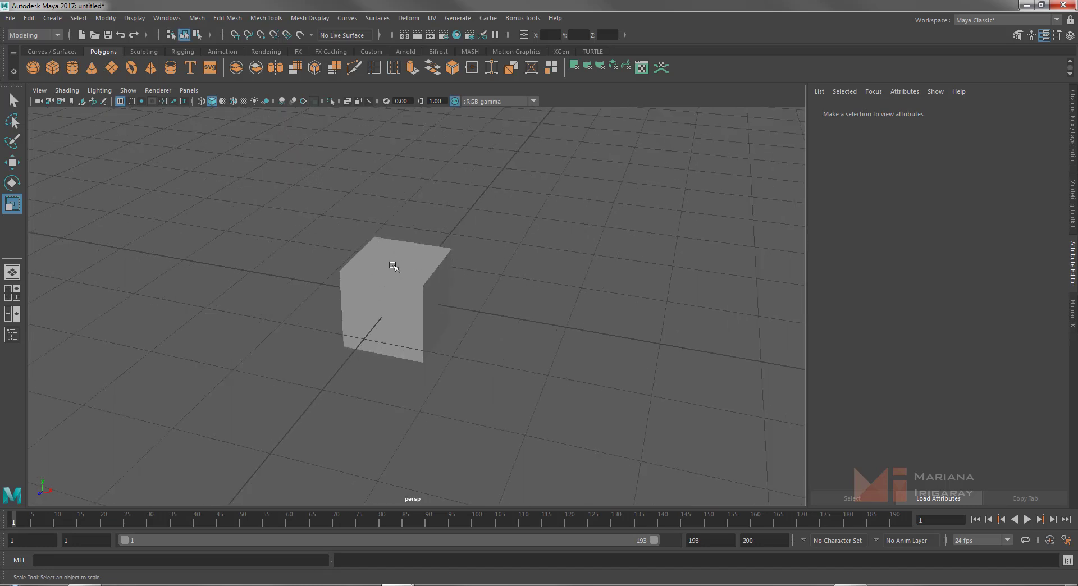
pyautogui.scroll(4, 393, 267)
pyautogui.scroll(-3, 393, 266)
pyautogui.scroll(-2, 393, 266)
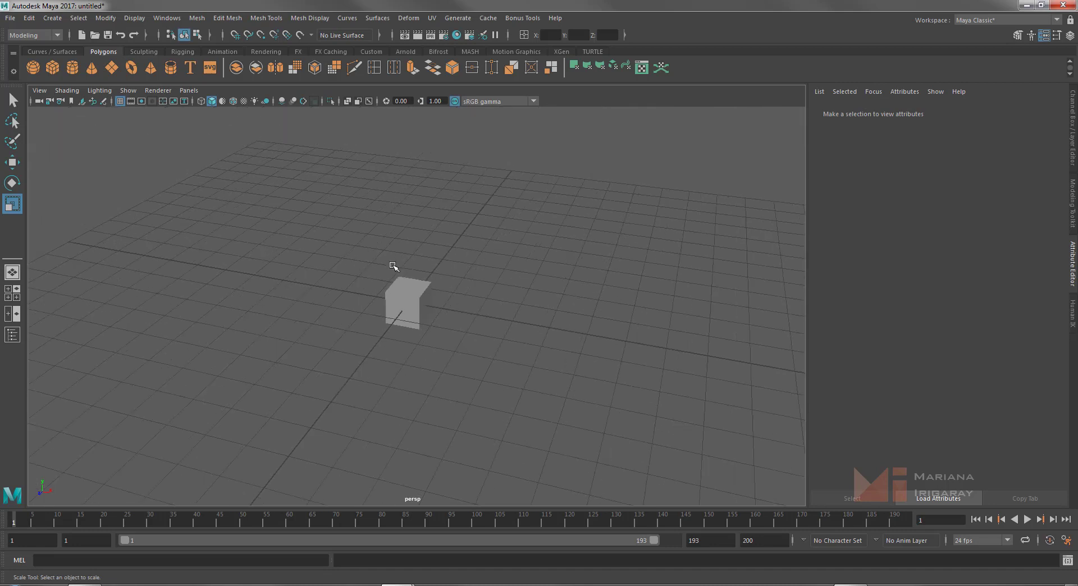
pyautogui.scroll(1, 393, 266)
pyautogui.scroll(4, 393, 266)
pyautogui.scroll(2, 393, 266)
pyautogui.scroll(-1, 393, 266)
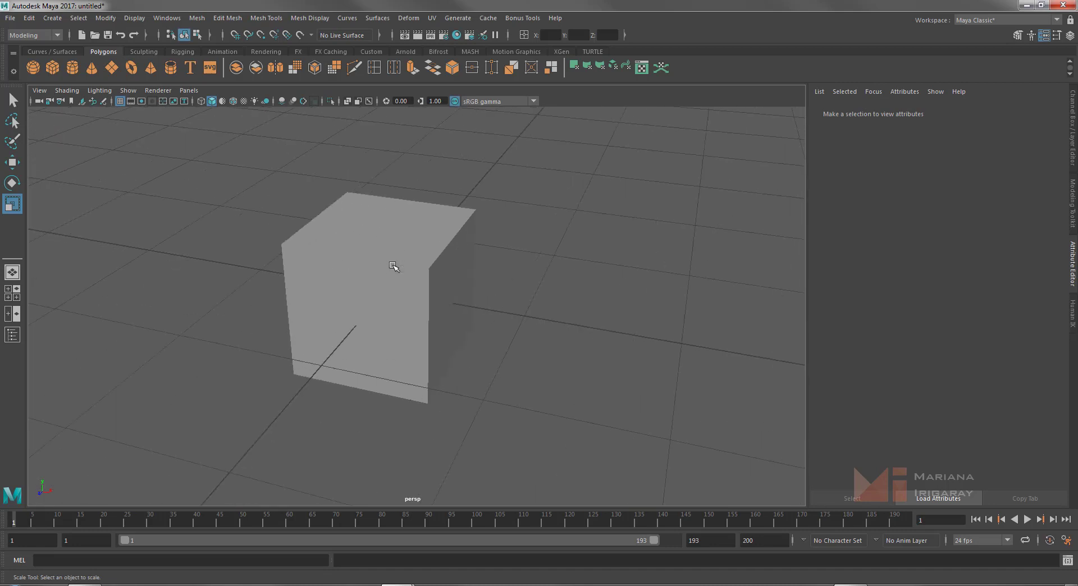
pyautogui.scroll(1, 393, 267)
pyautogui.scroll(-4, 394, 266)
pyautogui.scroll(2, 393, 267)
pyautogui.scroll(2, 393, 266)
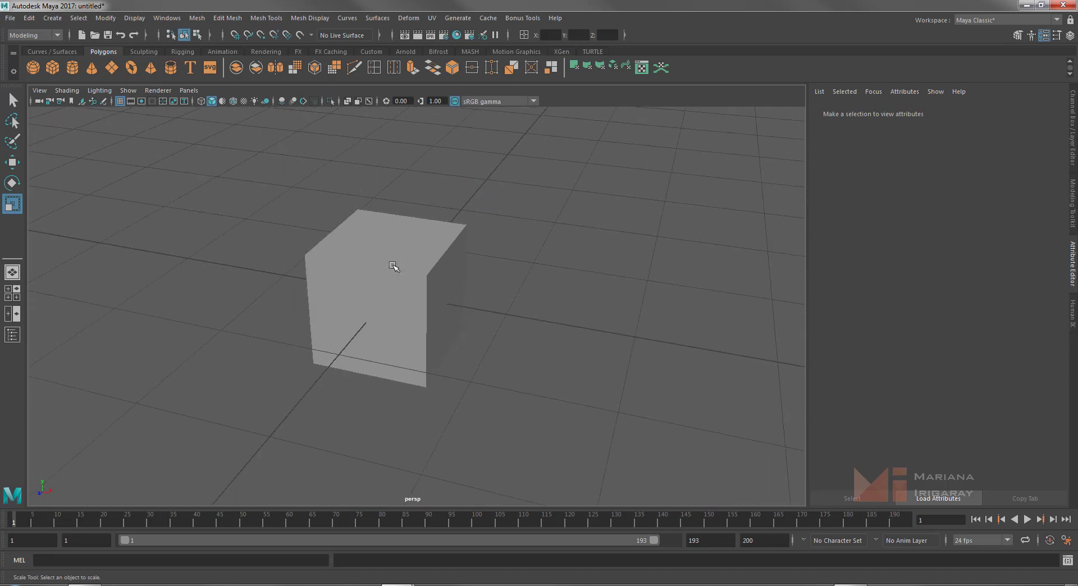
pyautogui.scroll(-2, 393, 266)
pyautogui.scroll(-1, 393, 266)
pyautogui.scroll(1, 393, 266)
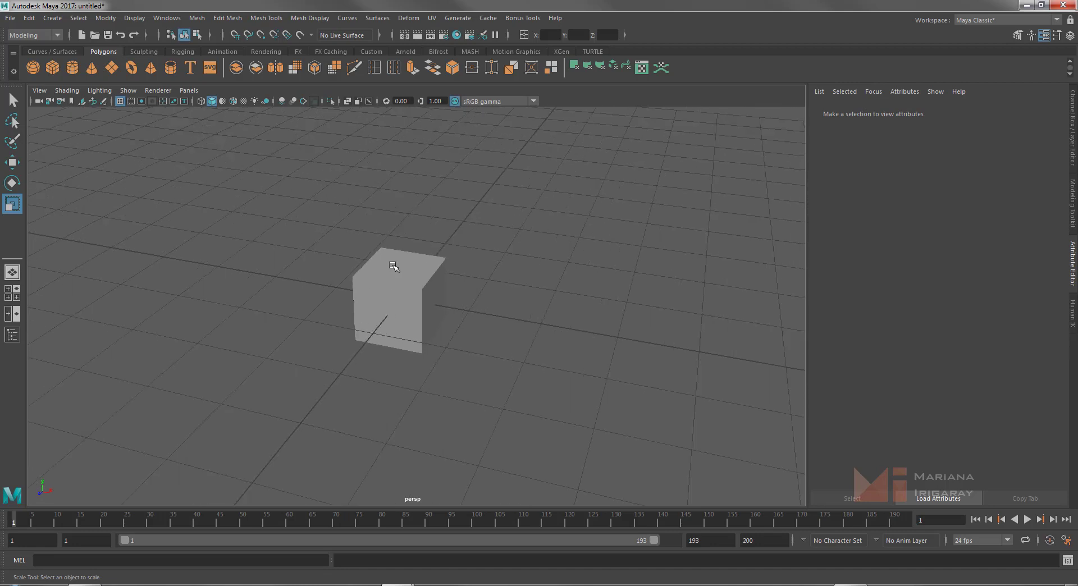
pyautogui.scroll(4, 393, 266)
pyautogui.scroll(-1, 394, 266)
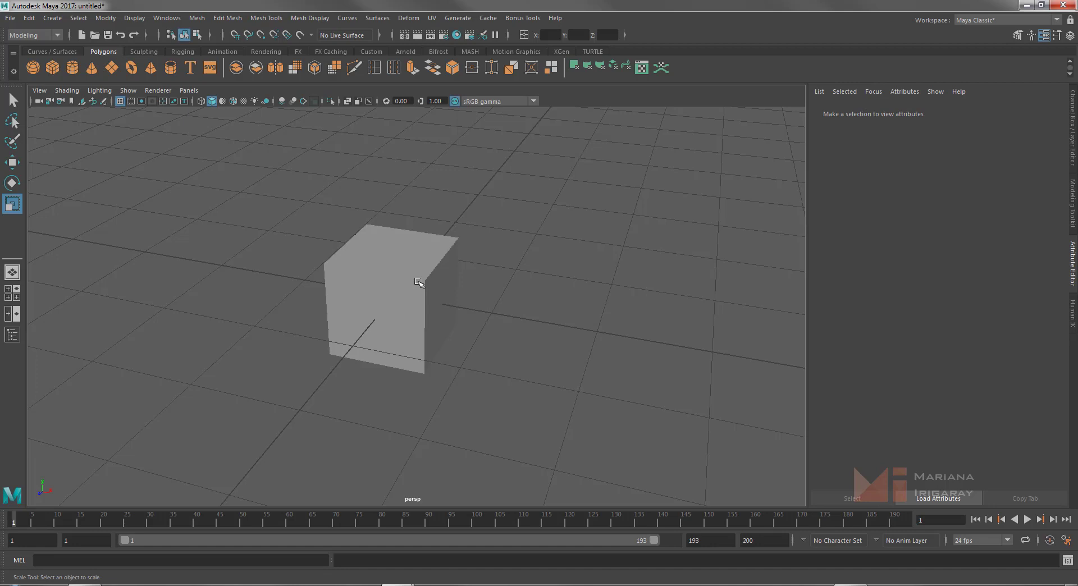
pyautogui.moveTo(423, 289)
pyautogui.keyDown('alt'); pyautogui.mouseDown(button='right')
pyautogui.moveTo(472, 430)
pyautogui.moveTo(511, 339)
pyautogui.moveTo(528, 499)
pyautogui.moveTo(518, 454)
pyautogui.moveTo(410, 500)
pyautogui.moveTo(505, 363)
pyautogui.moveTo(447, 189)
pyautogui.mouseUp(button='right'); pyautogui.keyUp('alt')
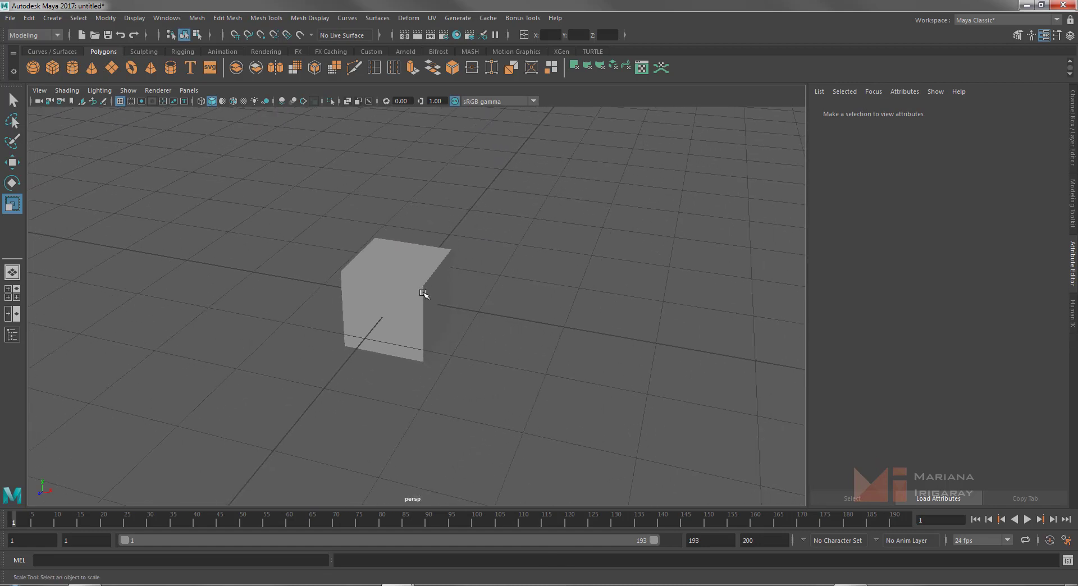
# Orbit to a lower, more frontal view of the cube and dismiss the e-mail popup
pyautogui.moveTo(496, 342)
pyautogui.keyDown('alt'); pyautogui.mouseDown()
pyautogui.moveTo(421, 320)
pyautogui.moveTo(475, 306)
pyautogui.moveTo(448, 345)
pyautogui.mouseUp(); pyautogui.keyUp('alt')
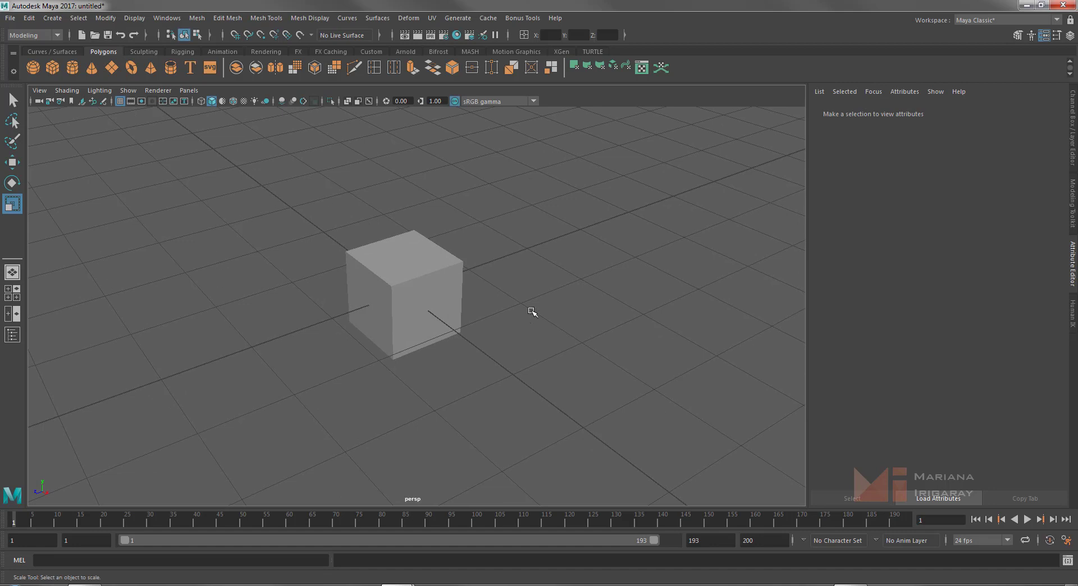
pyautogui.moveTo(531, 312)
pyautogui.keyDown('alt'); pyautogui.mouseDown()
pyautogui.moveTo(440, 340)
pyautogui.moveTo(466, 345)
pyautogui.mouseUp(); pyautogui.keyUp('alt')
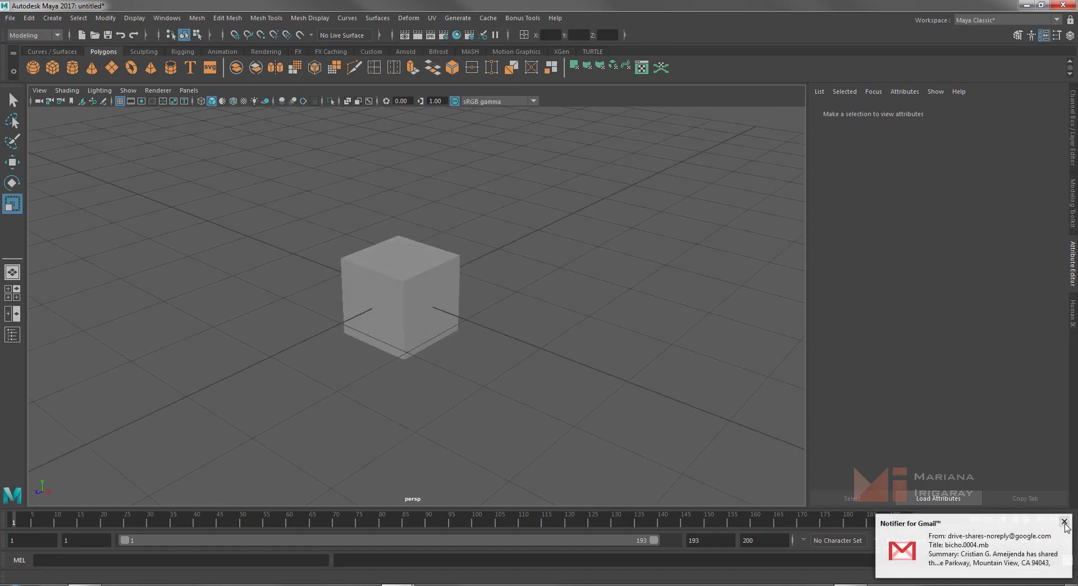
pyautogui.click(1064, 522)
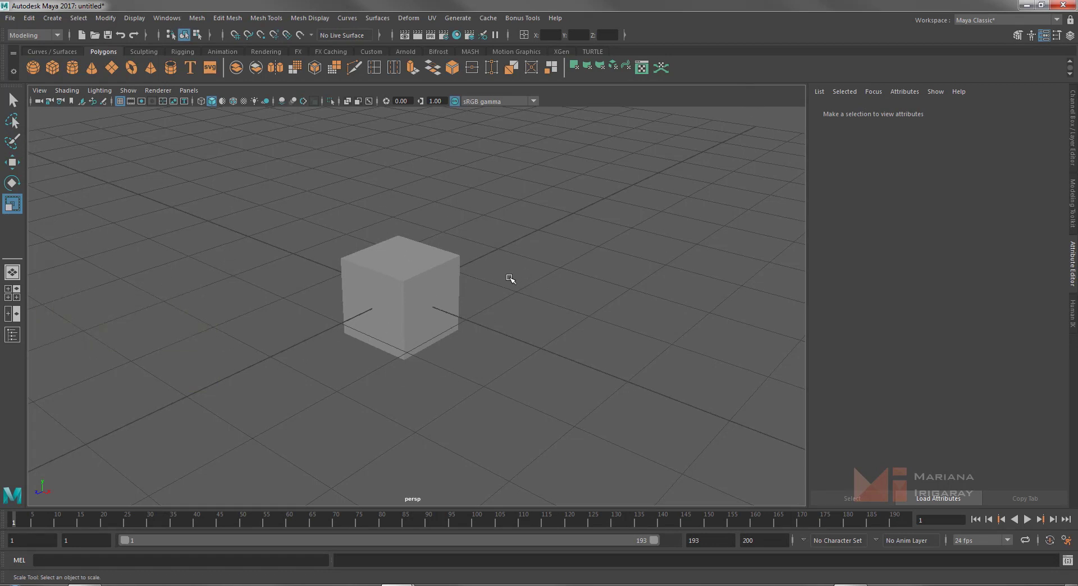
# Switch to the four-view layout and begin zooming the views onto the cube
pyautogui.click(15, 294)
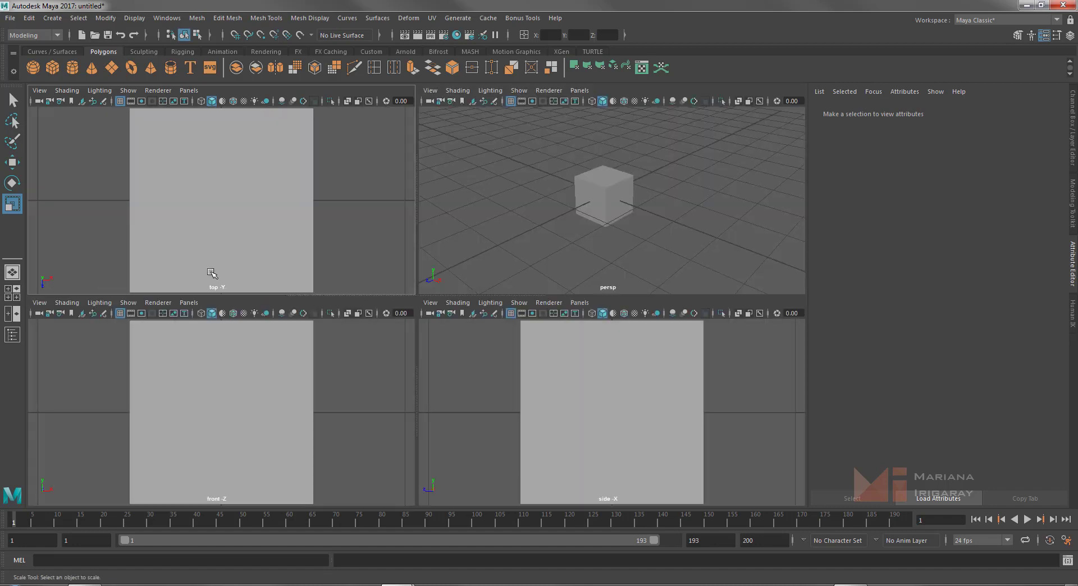
pyautogui.scroll(-5, 260, 213)
pyautogui.scroll(-2, 263, 206)
pyautogui.scroll(2, 264, 205)
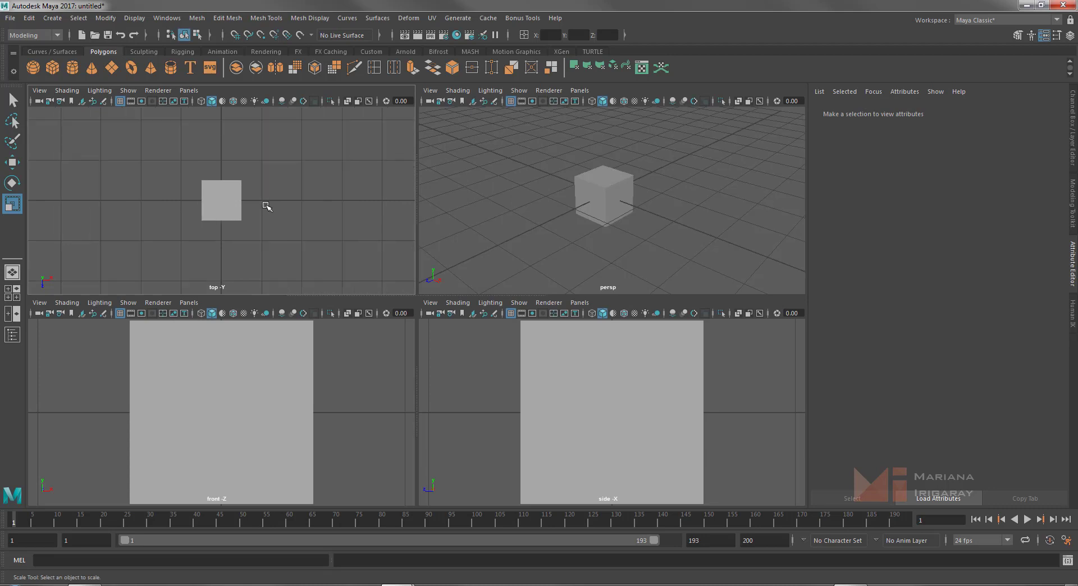
pyautogui.scroll(3, 266, 206)
pyautogui.scroll(1, 265, 205)
pyautogui.scroll(2, 264, 206)
pyautogui.scroll(-5, 325, 354)
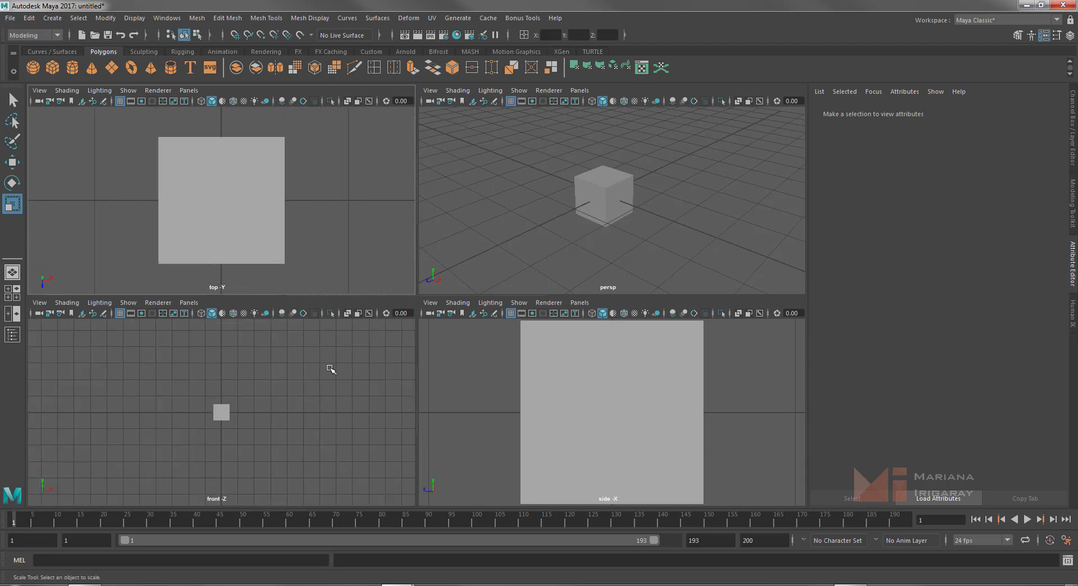
pyautogui.scroll(3, 323, 376)
pyautogui.scroll(2, 308, 386)
pyautogui.scroll(1, 309, 385)
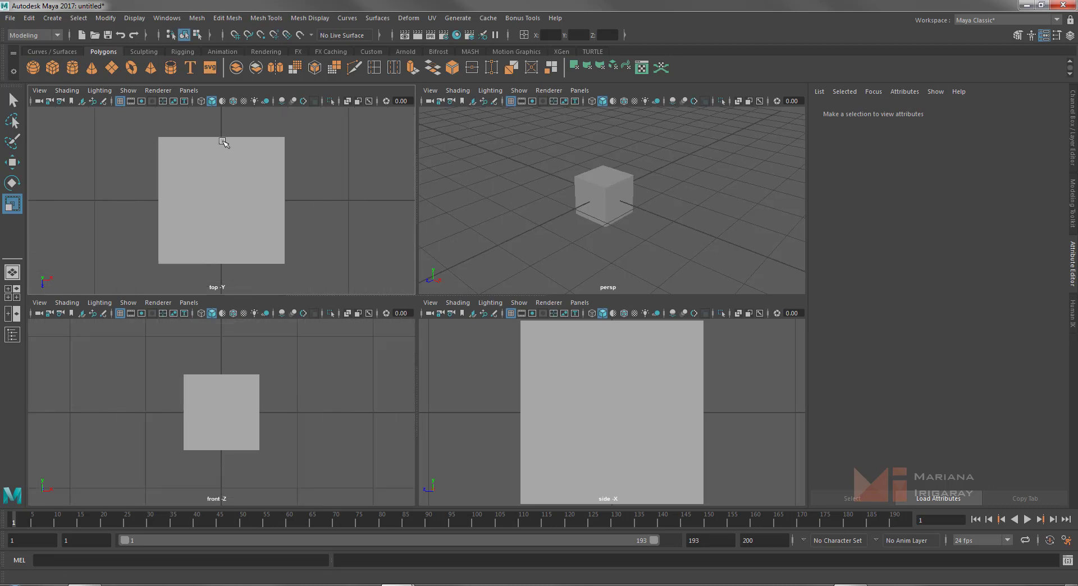
# Finish framing the cube in the top, front and side views, then select it
pyautogui.scroll(-3, 236, 198)
pyautogui.scroll(-1, 224, 200)
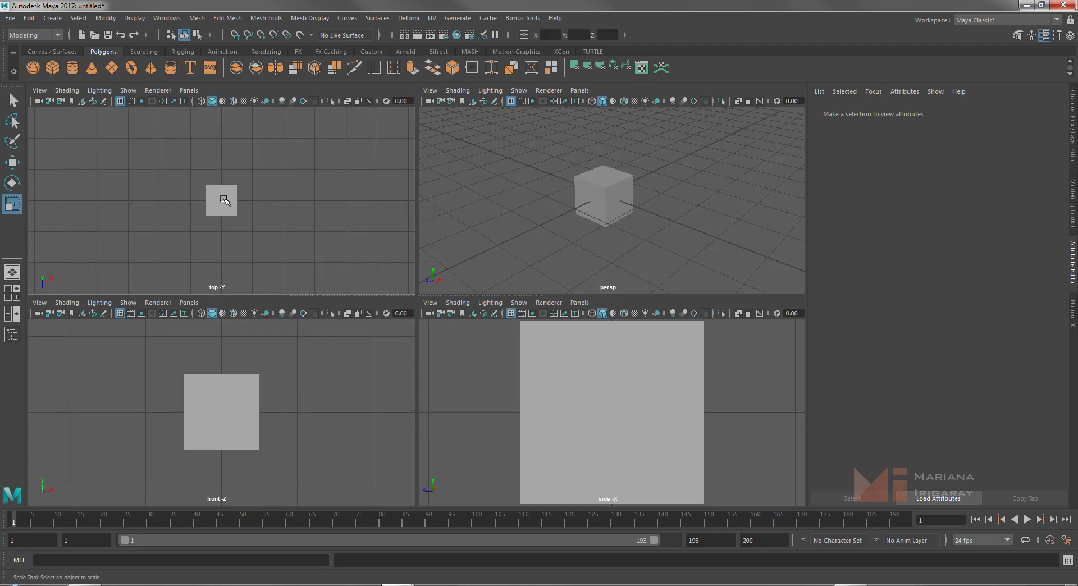
pyautogui.scroll(-3, 240, 424)
pyautogui.scroll(1, 241, 424)
pyautogui.scroll(2, 242, 420)
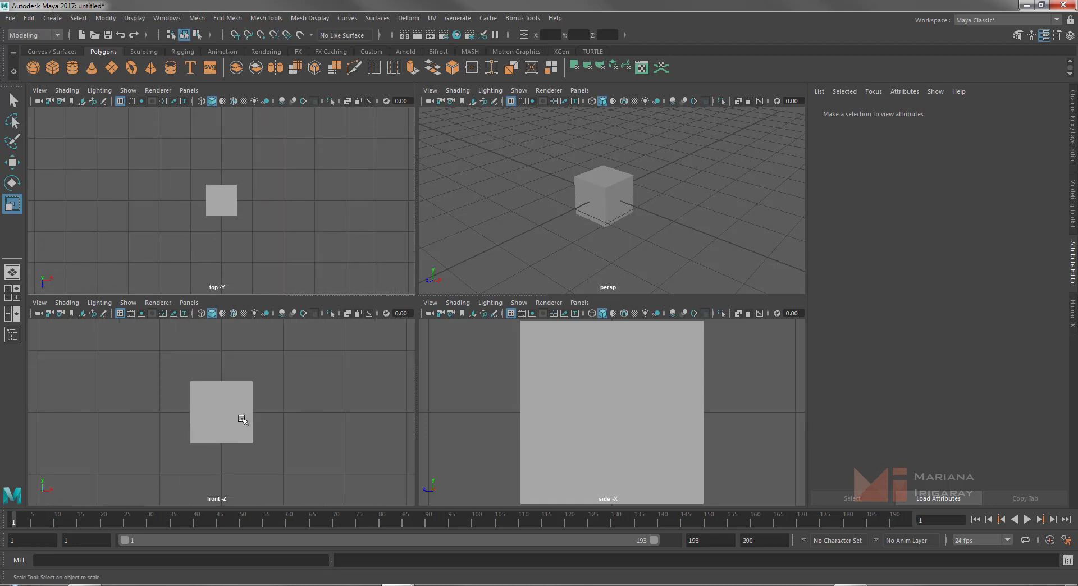
pyautogui.scroll(2, 242, 420)
pyautogui.scroll(1, 230, 421)
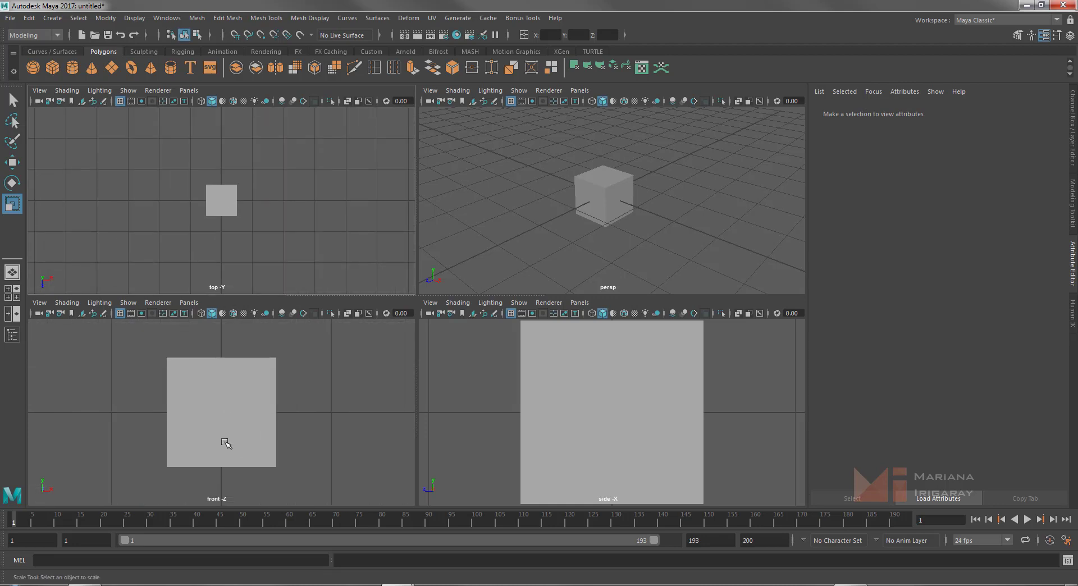
pyautogui.scroll(-8, 581, 425)
pyautogui.scroll(3, 583, 419)
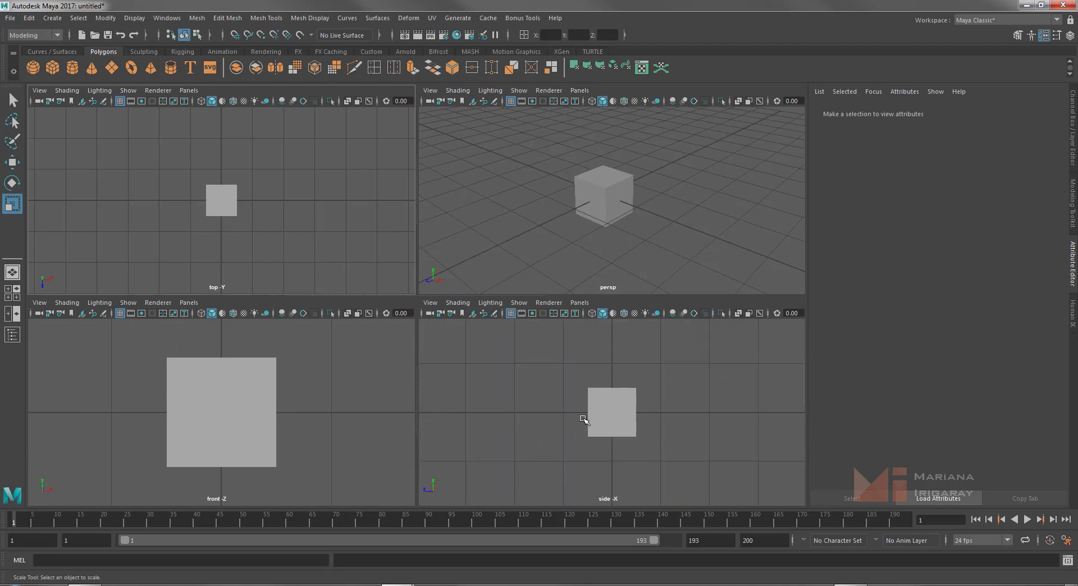
pyautogui.scroll(1, 583, 419)
pyautogui.scroll(4, 584, 419)
pyautogui.scroll(-5, 584, 420)
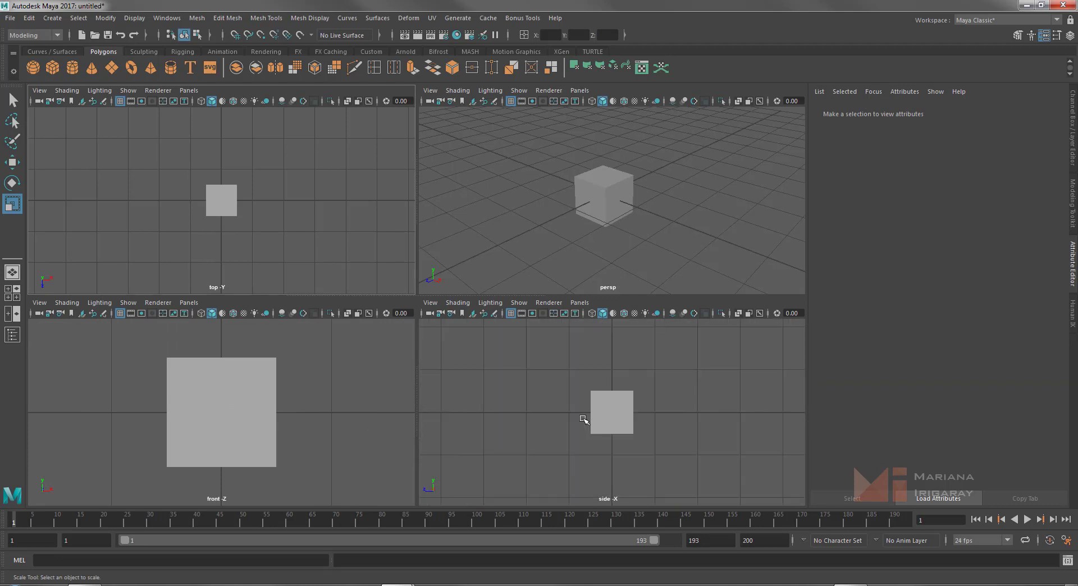
pyautogui.scroll(1, 584, 417)
pyautogui.click(604, 179)
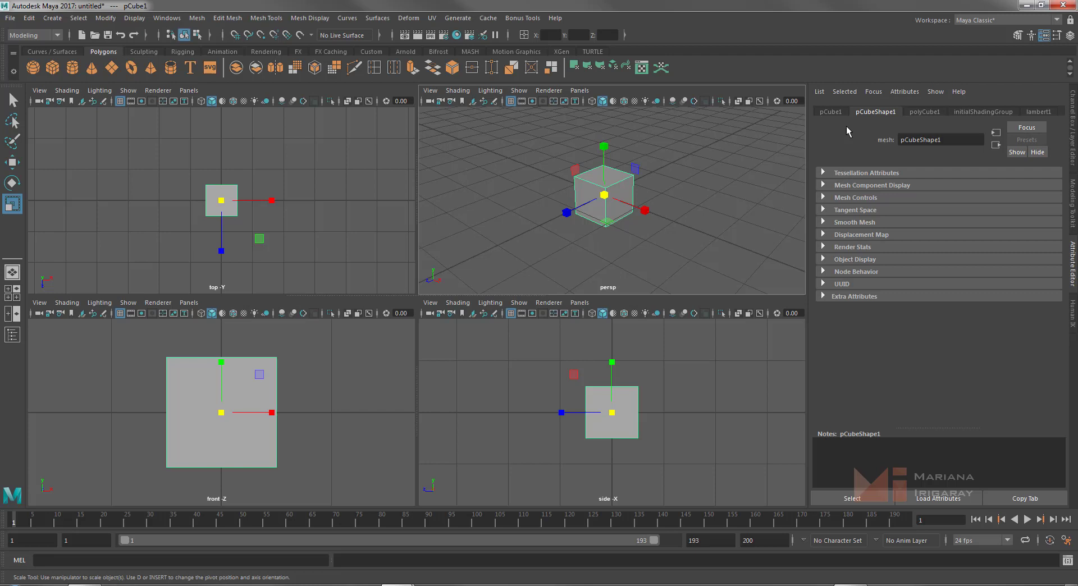
# Set polyCube1 to width 9.578, height 0.488 and depth 3.359
pyautogui.click(938, 113)
pyautogui.moveTo(947, 188); pyautogui.dragTo(947, 201)
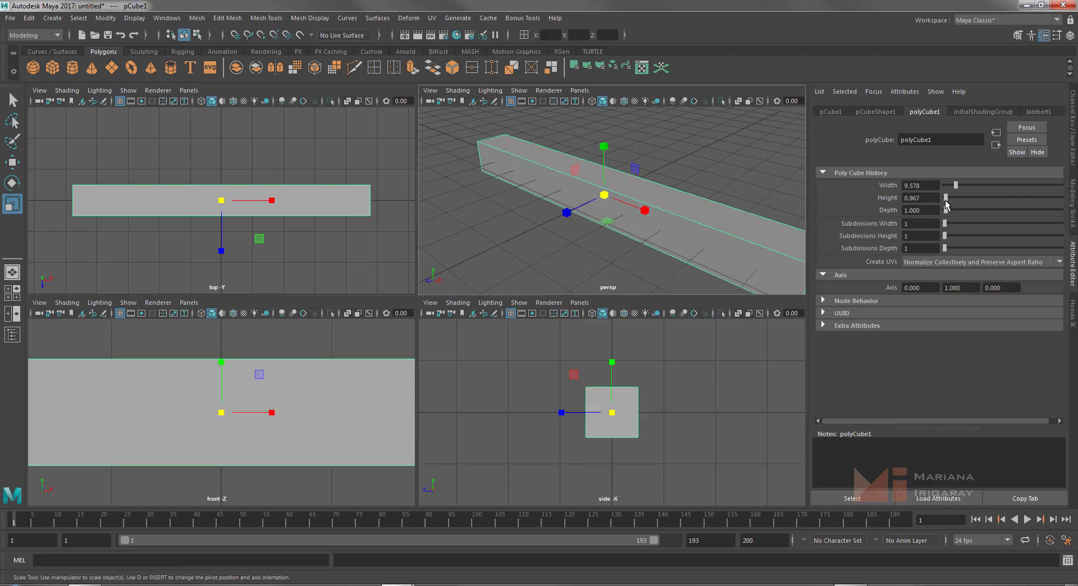
pyautogui.moveTo(947, 204); pyautogui.dragTo(949, 212)
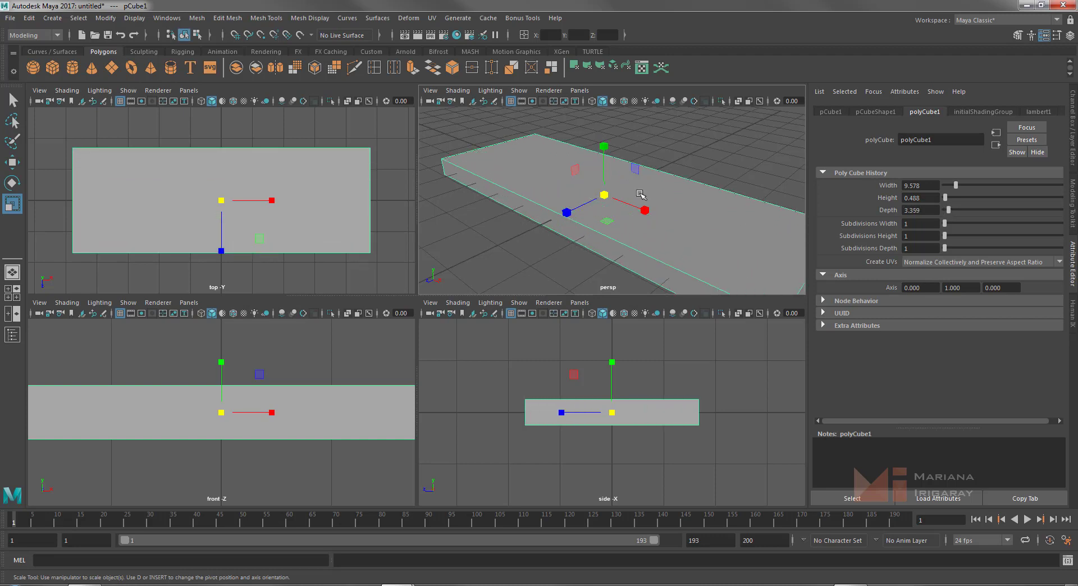
pyautogui.scroll(-3, 620, 204)
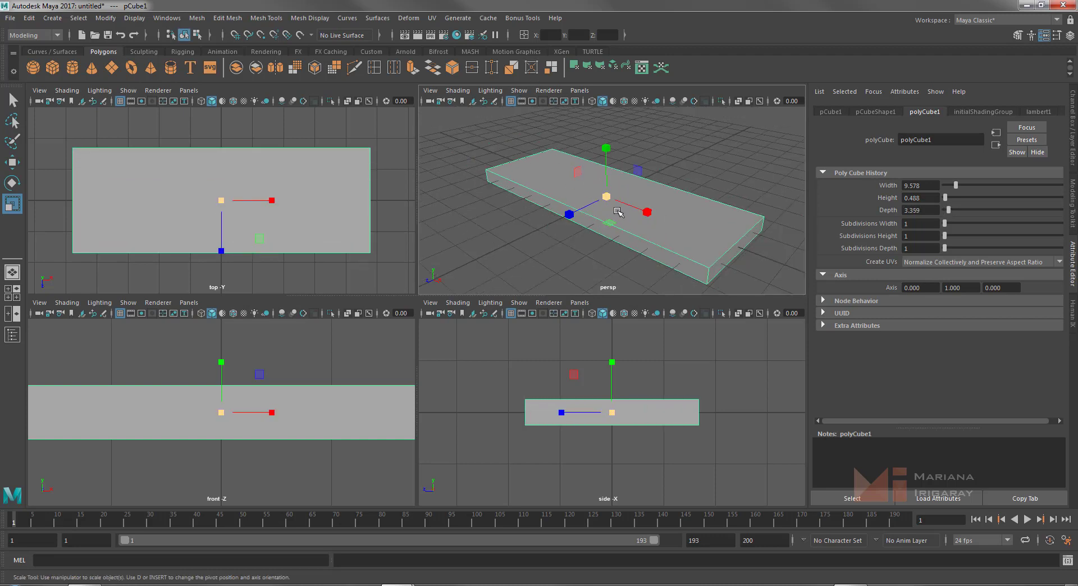
# Orbit the perspective view around the flattened slab to see it whole
pyautogui.moveTo(623, 203)
pyautogui.keyDown('alt'); pyautogui.mouseDown()
pyautogui.moveTo(636, 181)
pyautogui.moveTo(600, 208)
pyautogui.moveTo(653, 222)
pyautogui.moveTo(504, 205)
pyautogui.moveTo(699, 264)
pyautogui.moveTo(661, 167)
pyautogui.mouseUp(); pyautogui.keyUp('alt')
pyautogui.moveTo(673, 209)
pyautogui.keyDown('alt'); pyautogui.mouseDown()
pyautogui.moveTo(701, 254)
pyautogui.moveTo(740, 241)
pyautogui.mouseUp(); pyautogui.keyUp('alt')
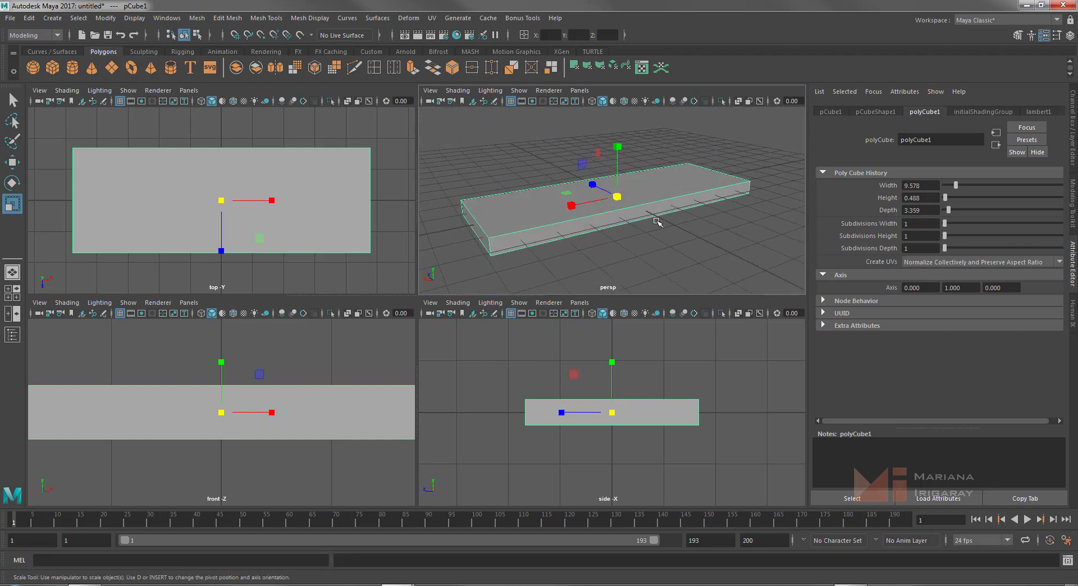
pyautogui.keyDown('alt'); pyautogui.moveTo(632, 242); pyautogui.dragTo(664, 236); pyautogui.keyUp('alt')
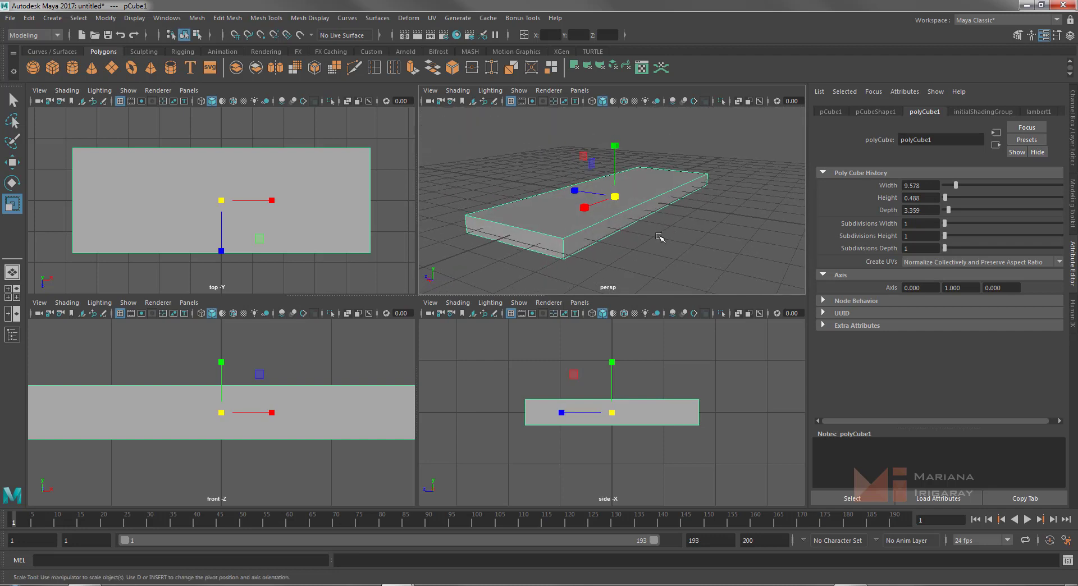
# Activate the front view and zoom the top, front and side views to fit the slab
pyautogui.click(356, 304)
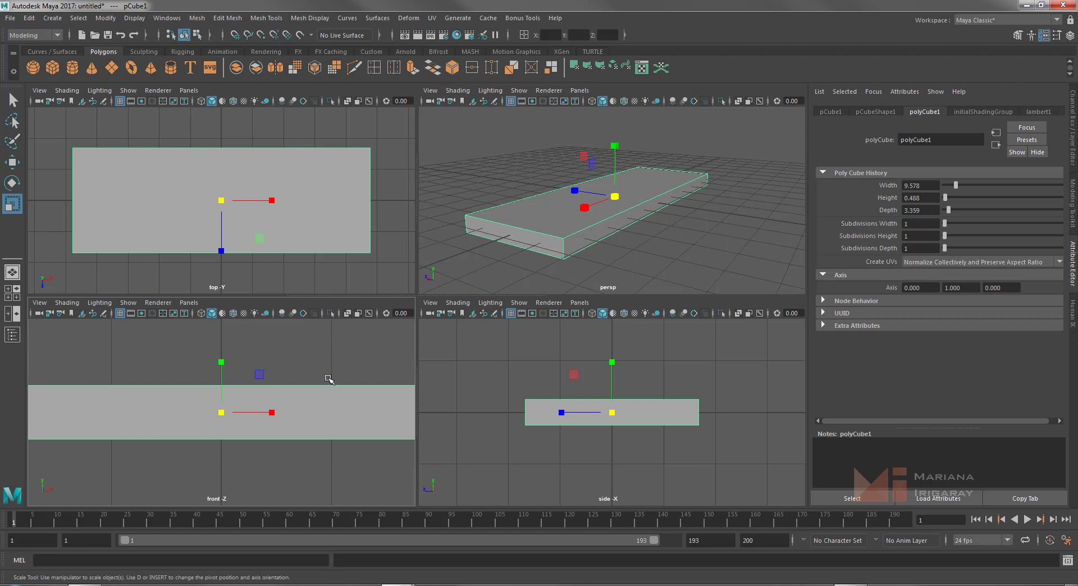
pyautogui.scroll(-3, 329, 379)
pyautogui.scroll(1, 327, 378)
pyautogui.scroll(-2, 258, 223)
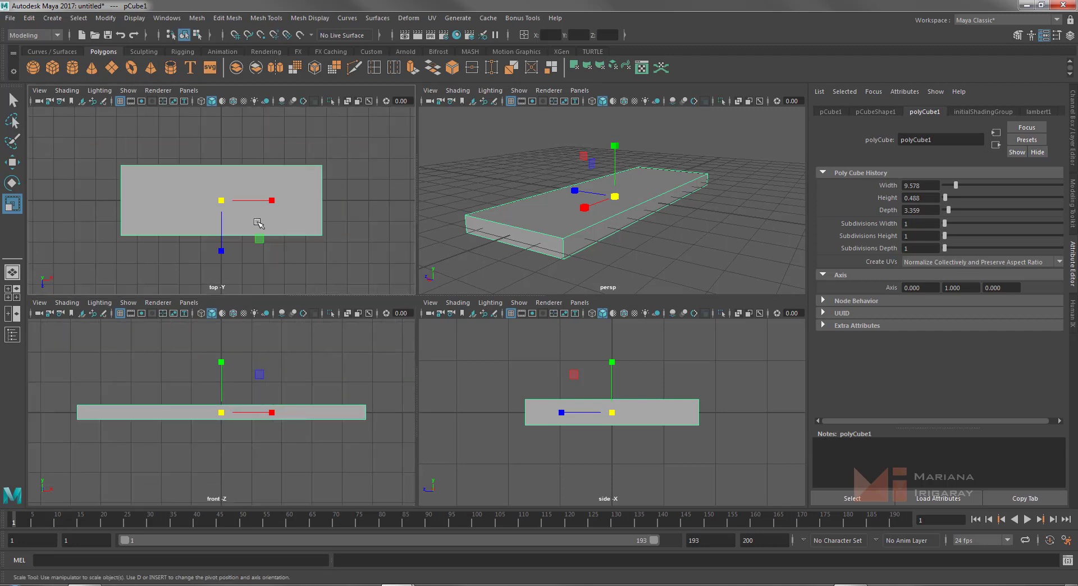
pyautogui.scroll(1, 259, 223)
pyautogui.scroll(1, 259, 223)
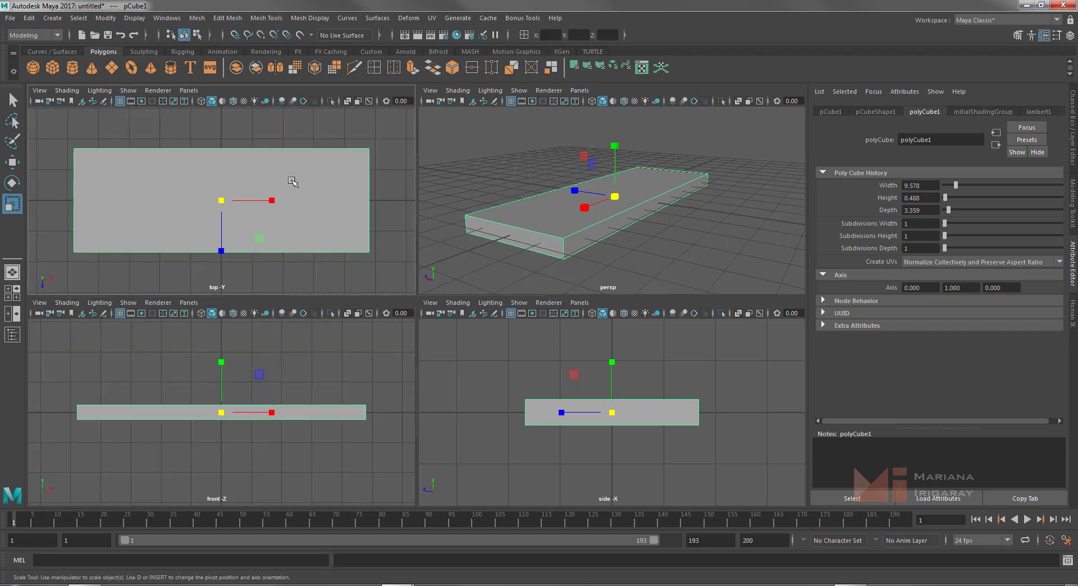
pyautogui.scroll(-1, 613, 418)
pyautogui.scroll(1, 614, 419)
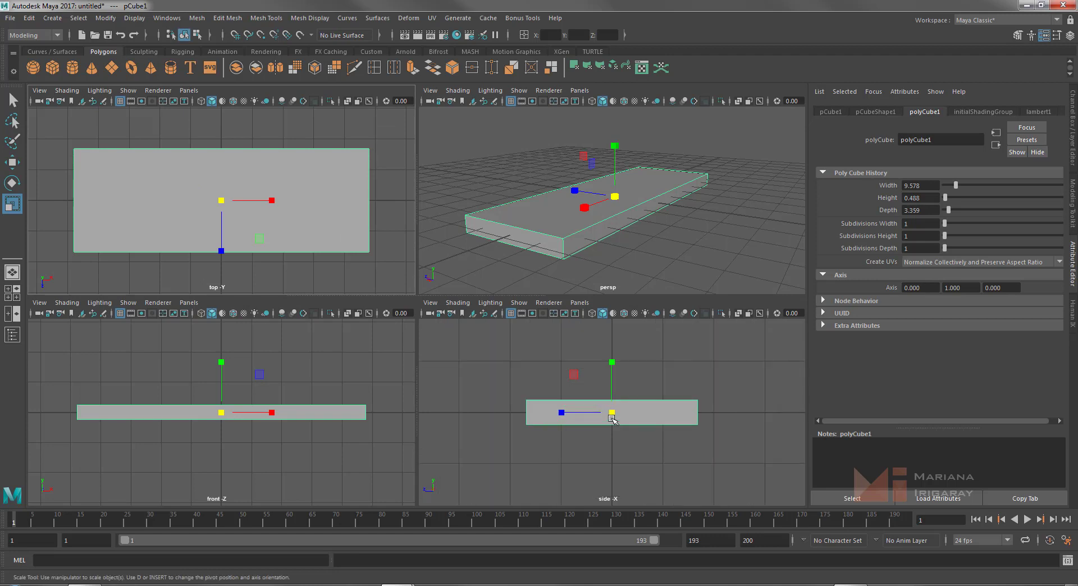
pyautogui.scroll(1, 614, 418)
pyautogui.scroll(-2, 613, 419)
pyautogui.scroll(1, 613, 419)
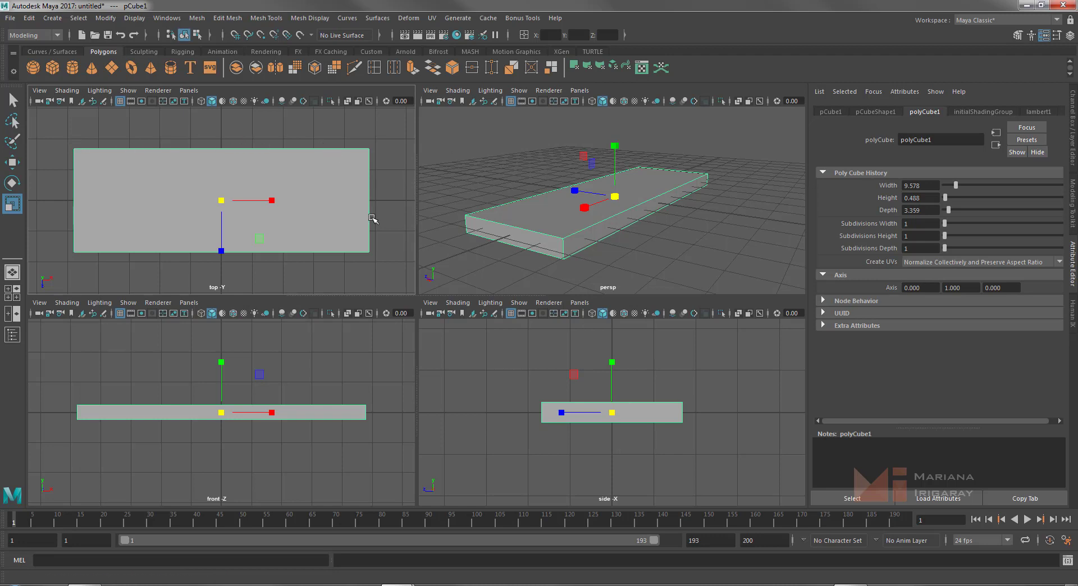
# Orbit and pan the perspective view to a new angle, then reselect the slab
pyautogui.click(259, 344)
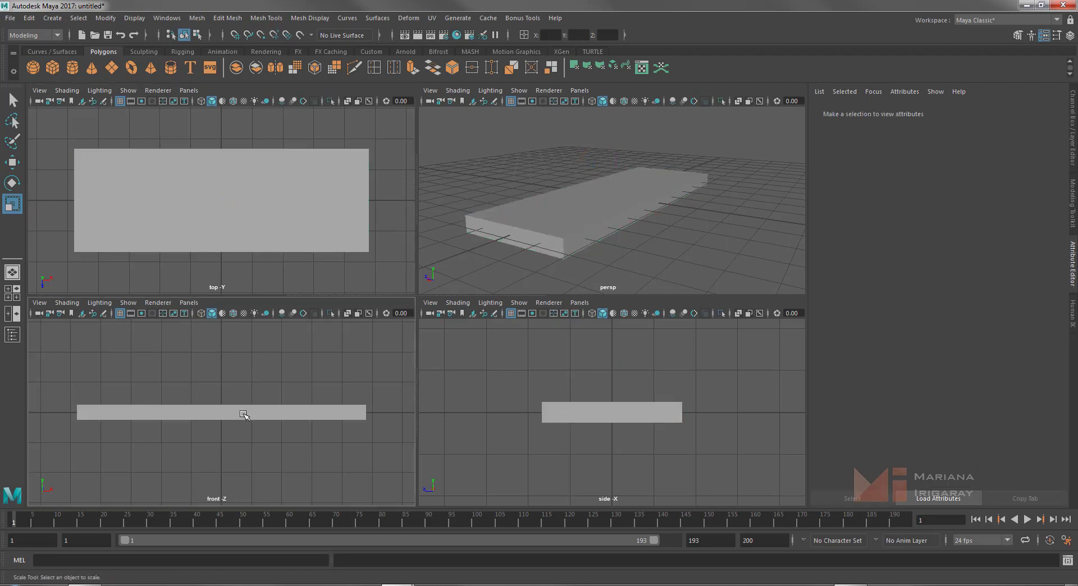
pyautogui.click(242, 413)
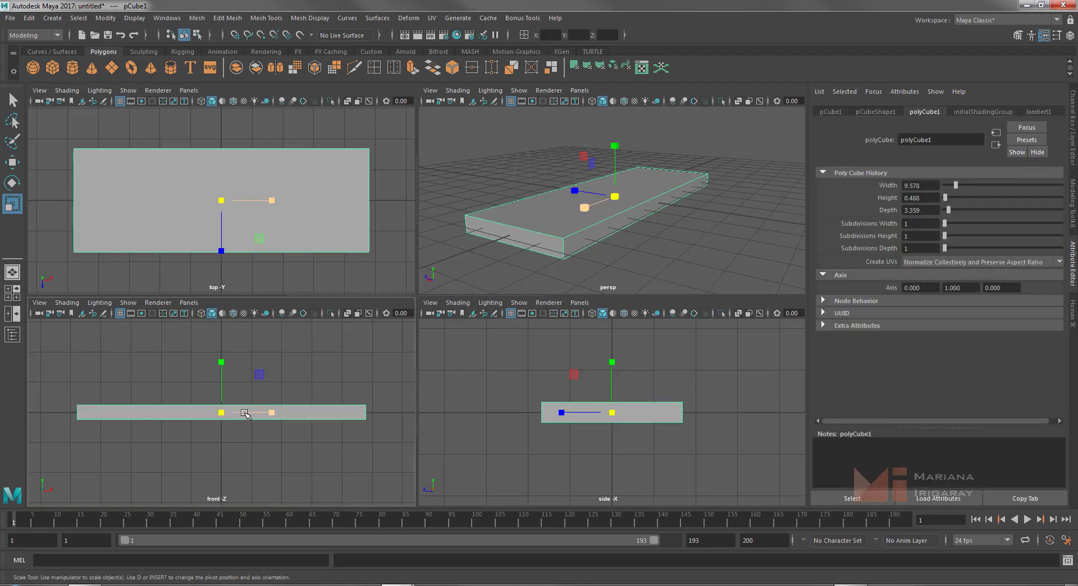
pyautogui.click(581, 425)
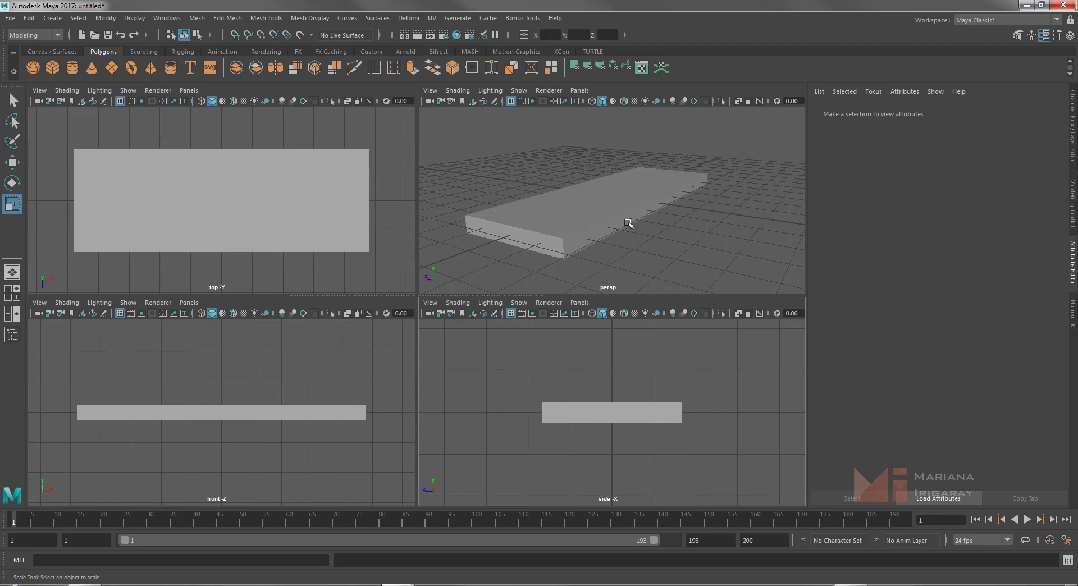
pyautogui.moveTo(629, 223)
pyautogui.keyDown('alt'); pyautogui.mouseDown()
pyautogui.moveTo(703, 221)
pyautogui.moveTo(674, 228)
pyautogui.moveTo(667, 209)
pyautogui.moveTo(681, 225)
pyautogui.moveTo(729, 216)
pyautogui.moveTo(722, 236)
pyautogui.moveTo(606, 230)
pyautogui.mouseUp(); pyautogui.keyUp('alt')
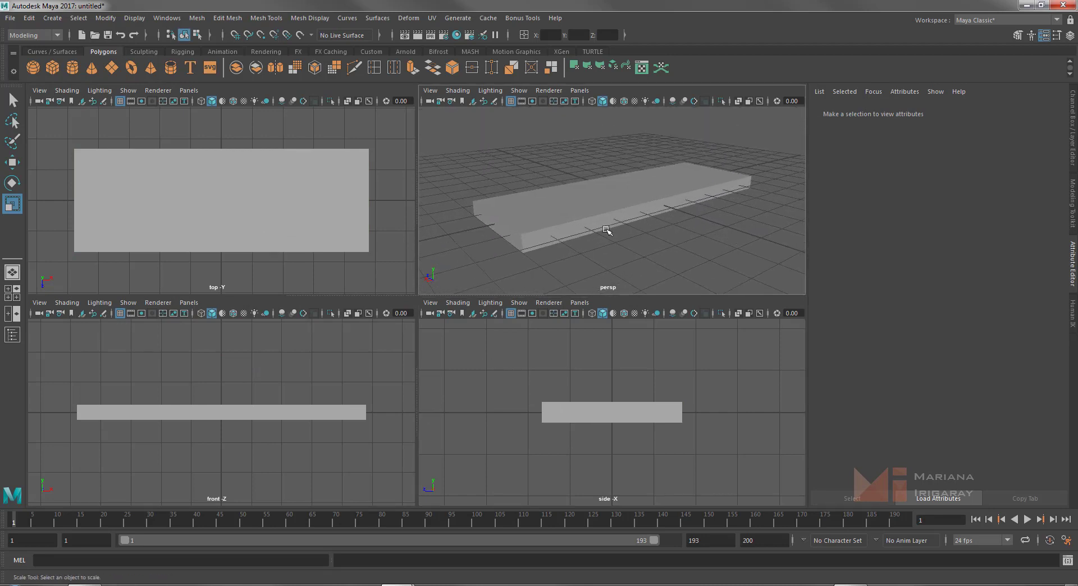
pyautogui.moveTo(633, 245)
pyautogui.keyDown('alt'); pyautogui.mouseDown(button='middle')
pyautogui.moveTo(719, 232)
pyautogui.moveTo(628, 250)
pyautogui.moveTo(674, 246)
pyautogui.moveTo(645, 243)
pyautogui.mouseUp(button='middle'); pyautogui.keyUp('alt')
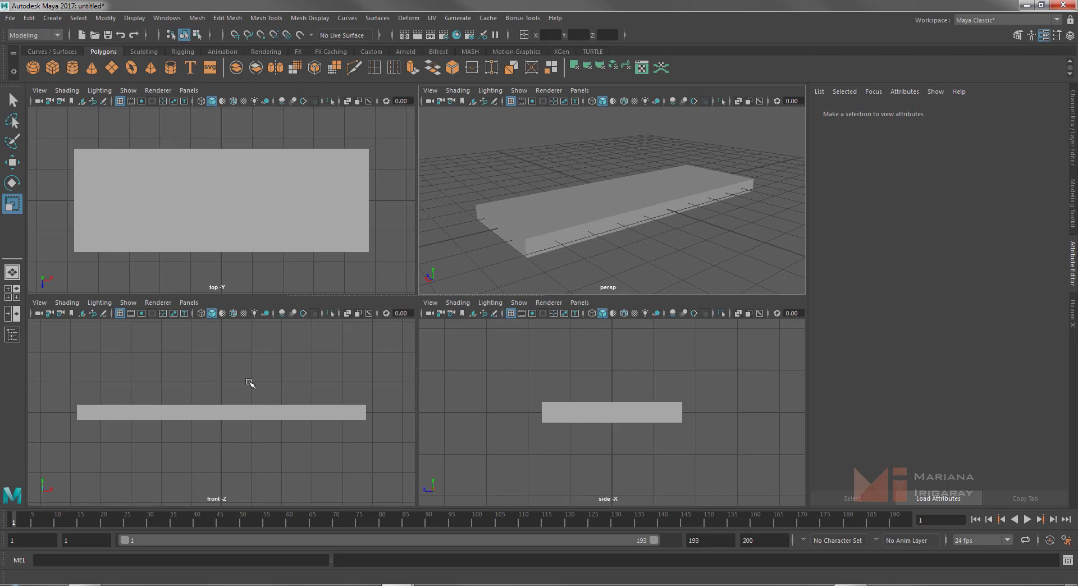
pyautogui.click(275, 413)
# Move the slab slightly along Y and Z, then freely in all three axes
pyautogui.press('w')
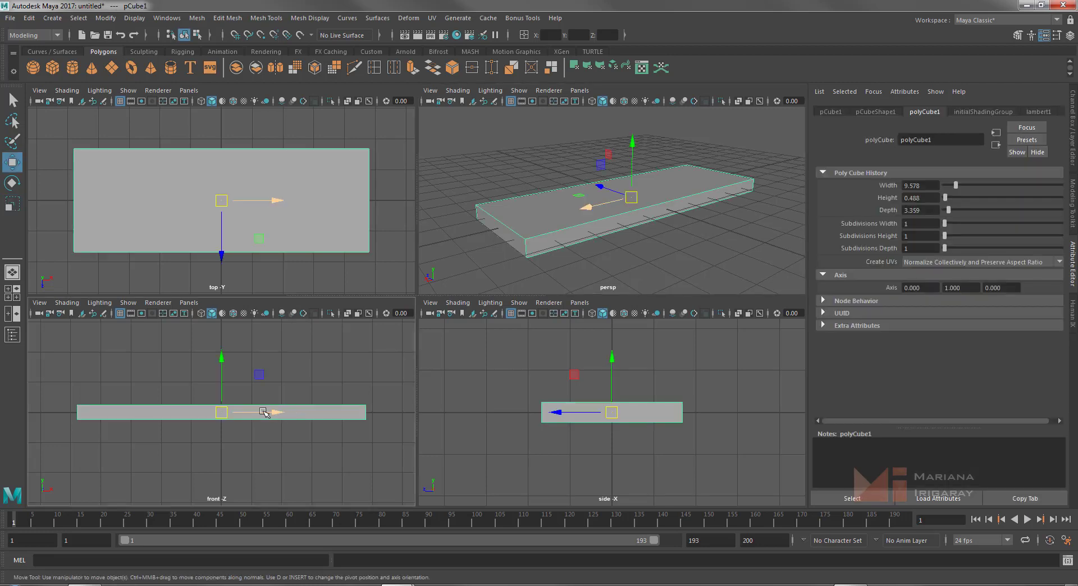
pyautogui.moveTo(221, 371)
pyautogui.mouseDown()
pyautogui.moveTo(221, 358)
pyautogui.moveTo(222, 371)
pyautogui.mouseUp()
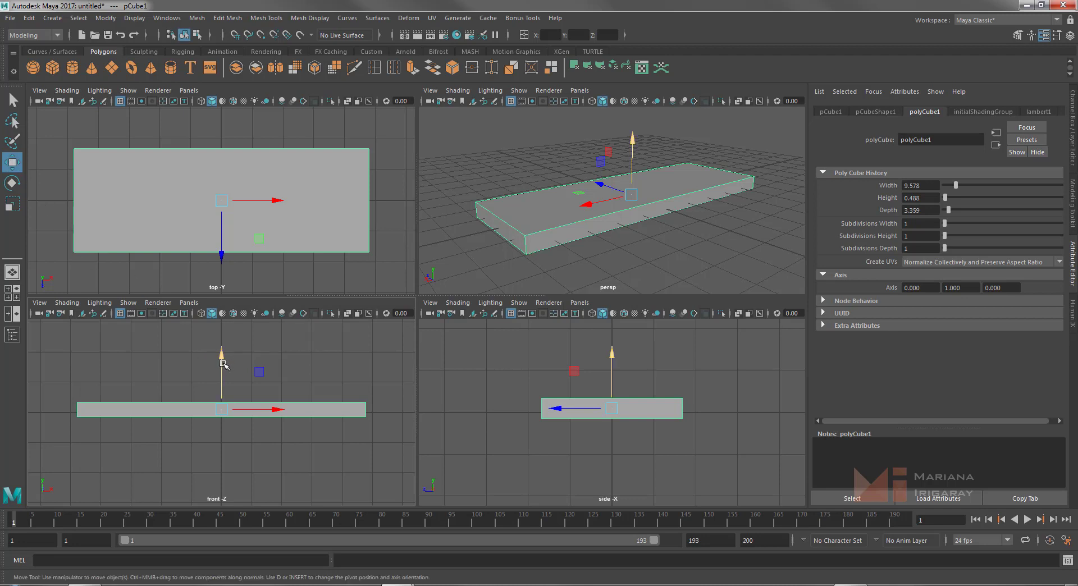
pyautogui.moveTo(224, 364)
pyautogui.mouseDown()
pyautogui.moveTo(289, 402)
pyautogui.moveTo(286, 411)
pyautogui.mouseUp()
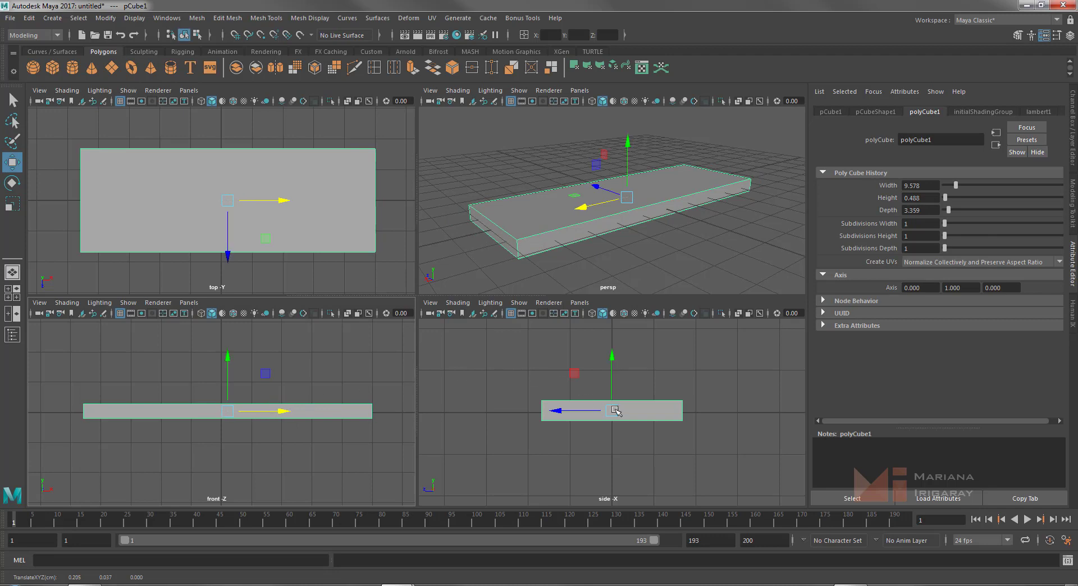
pyautogui.moveTo(561, 410); pyautogui.dragTo(576, 398)
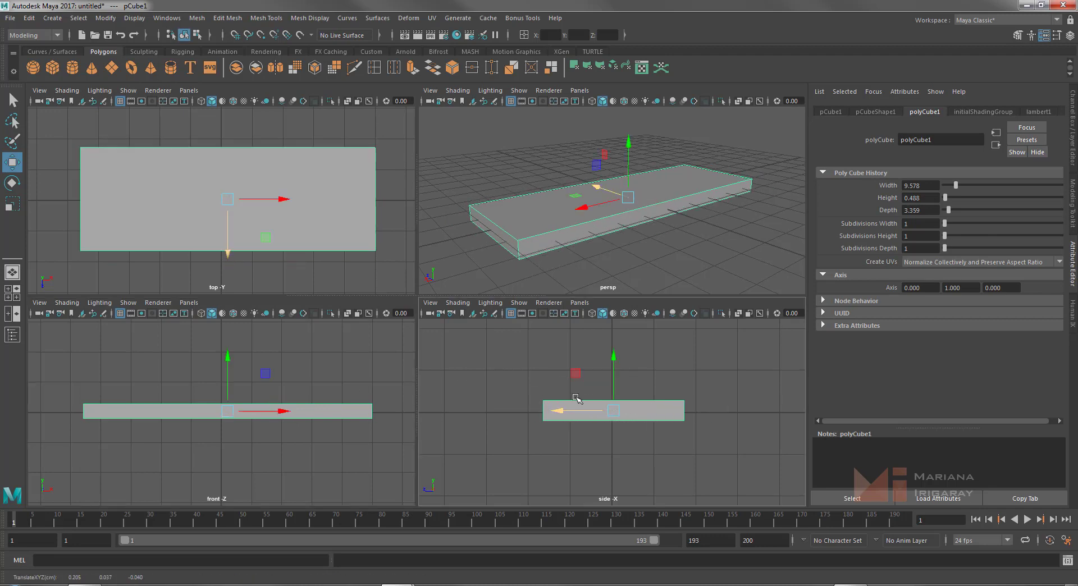
pyautogui.moveTo(614, 365); pyautogui.dragTo(617, 388)
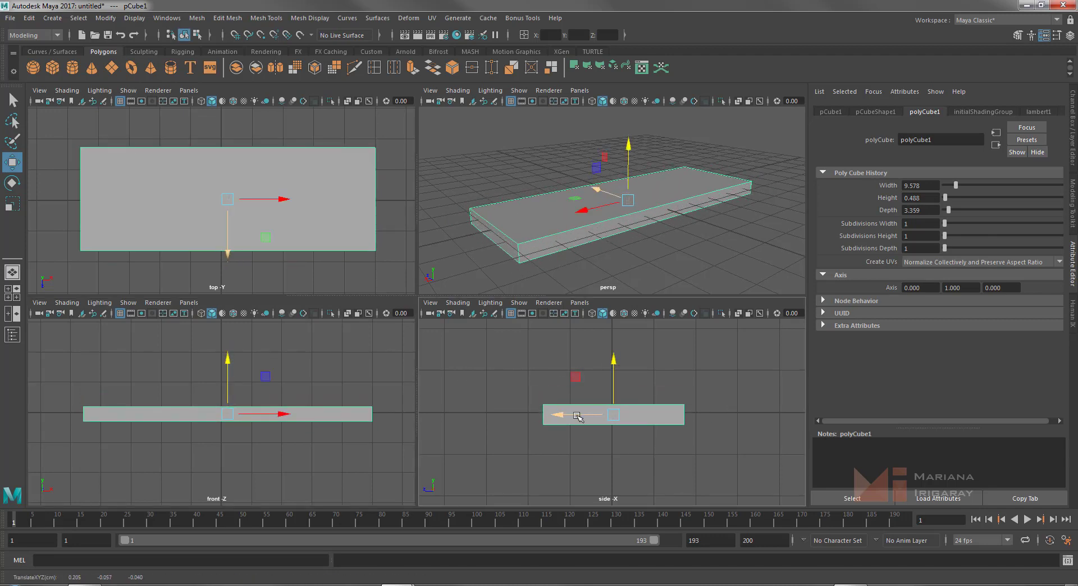
pyautogui.moveTo(577, 416); pyautogui.dragTo(582, 416)
pyautogui.moveTo(618, 377); pyautogui.dragTo(585, 423)
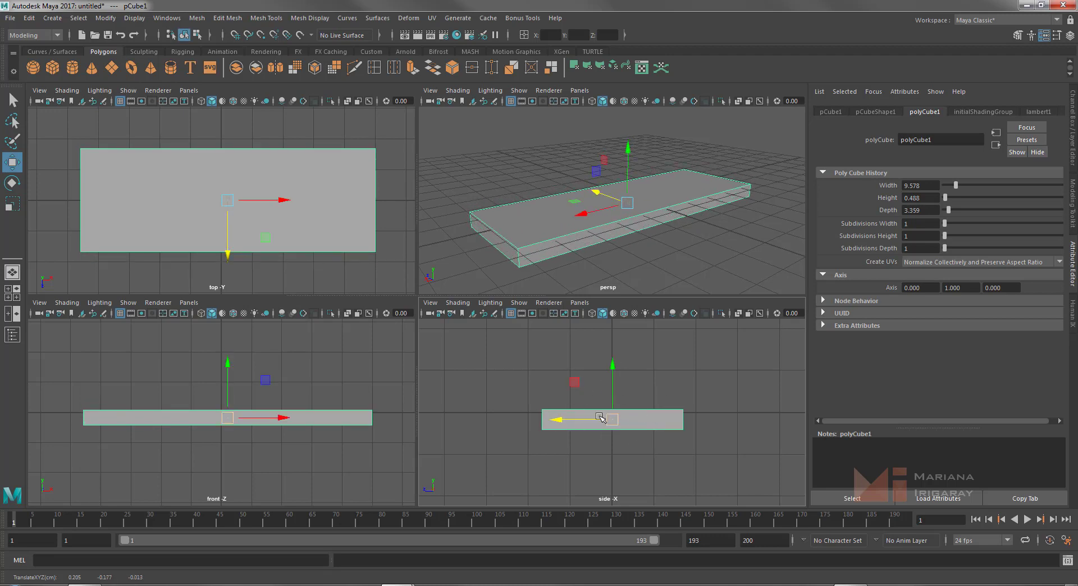
pyautogui.keyDown('alt'); pyautogui.moveTo(635, 205); pyautogui.dragTo(756, 214); pyautogui.keyUp('alt')
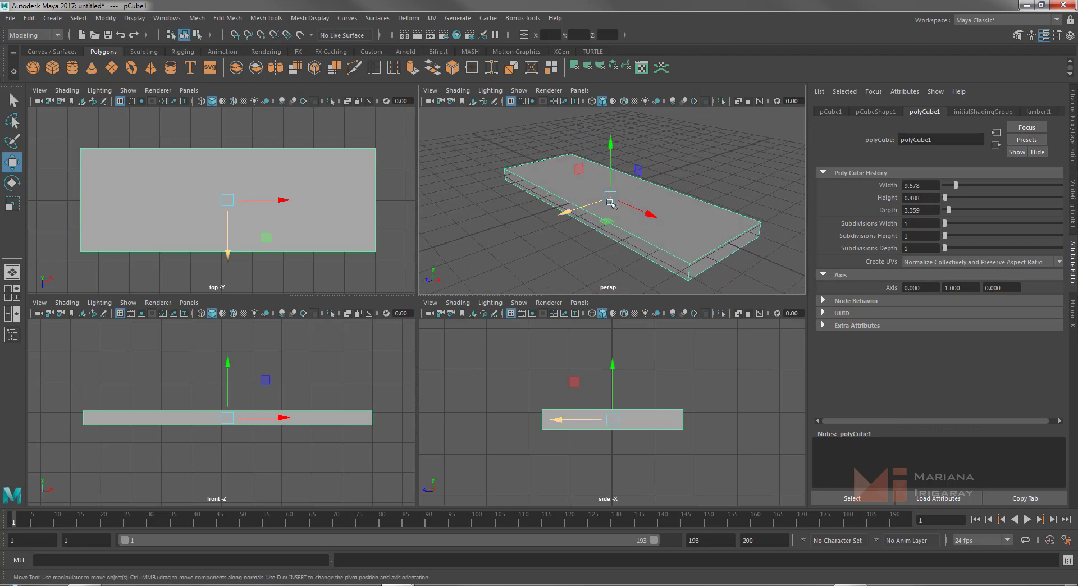
pyautogui.moveTo(610, 198)
pyautogui.mouseDown()
pyautogui.moveTo(657, 200)
pyautogui.moveTo(651, 177)
pyautogui.moveTo(588, 176)
pyautogui.mouseUp()
# Undo the moves, test raising and sliding along X with undos, then delete the slab
pyautogui.hotkey('ctrl', 'z')
pyautogui.hotkey('ctrl', 'z')
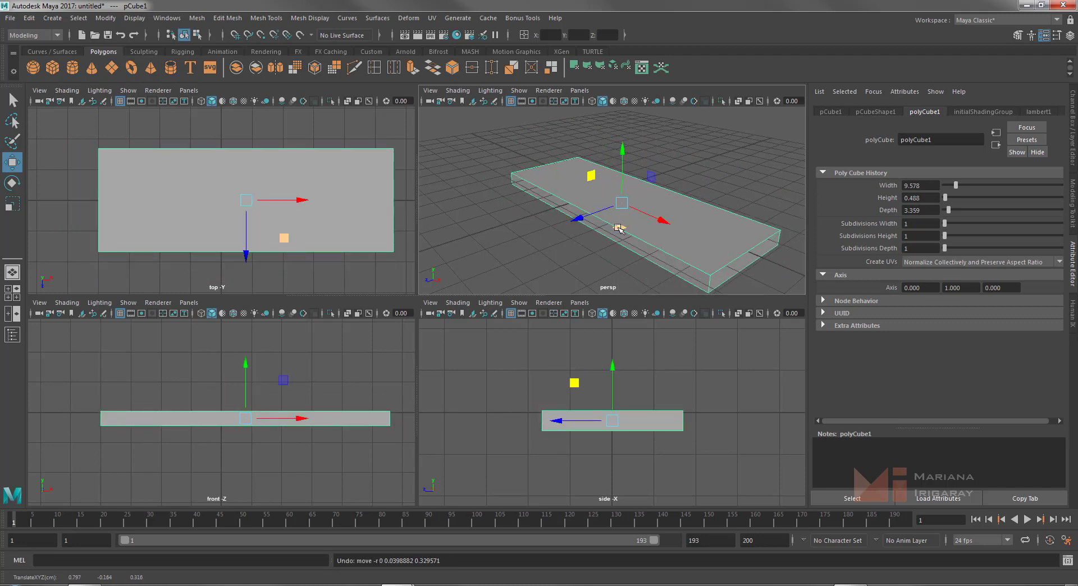
pyautogui.moveTo(618, 228); pyautogui.dragTo(620, 226)
pyautogui.moveTo(622, 163); pyautogui.dragTo(622, 153)
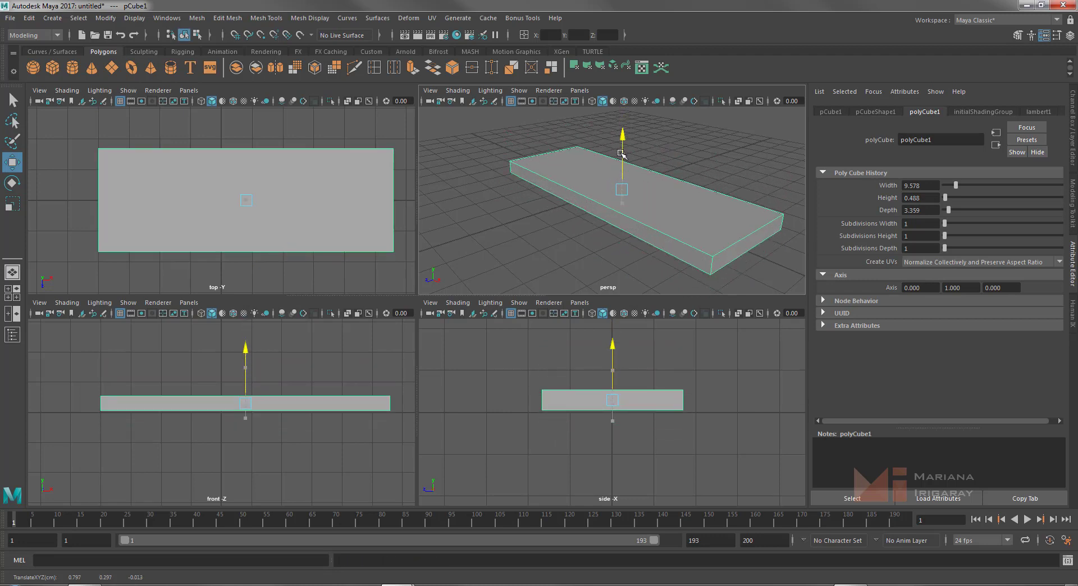
pyautogui.hotkey('ctrl', 'z')
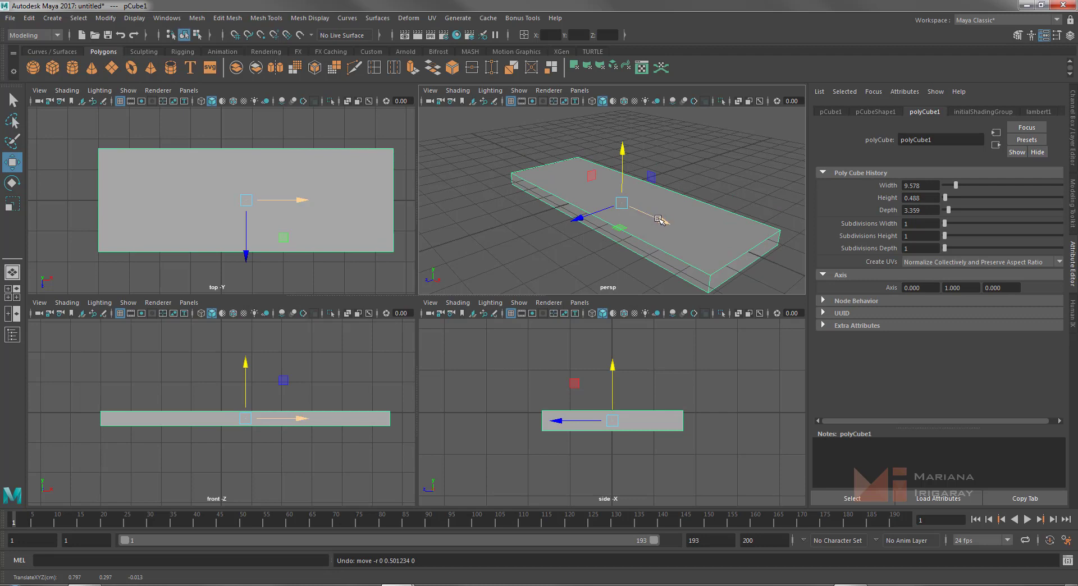
pyautogui.moveTo(658, 219)
pyautogui.mouseDown()
pyautogui.moveTo(667, 234)
pyautogui.moveTo(647, 224)
pyautogui.mouseUp()
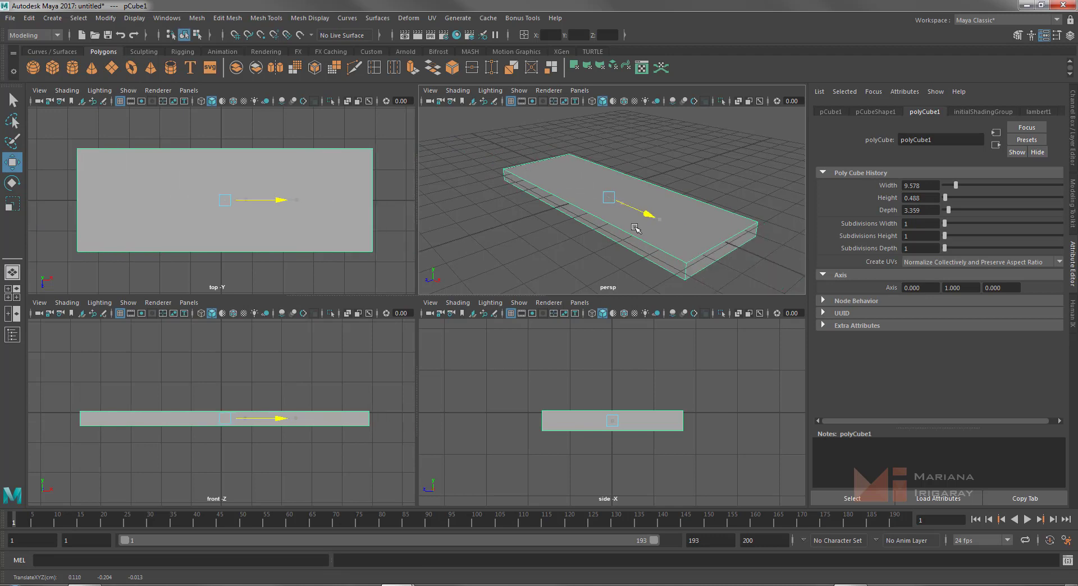
pyautogui.hotkey('ctrl', 'z')
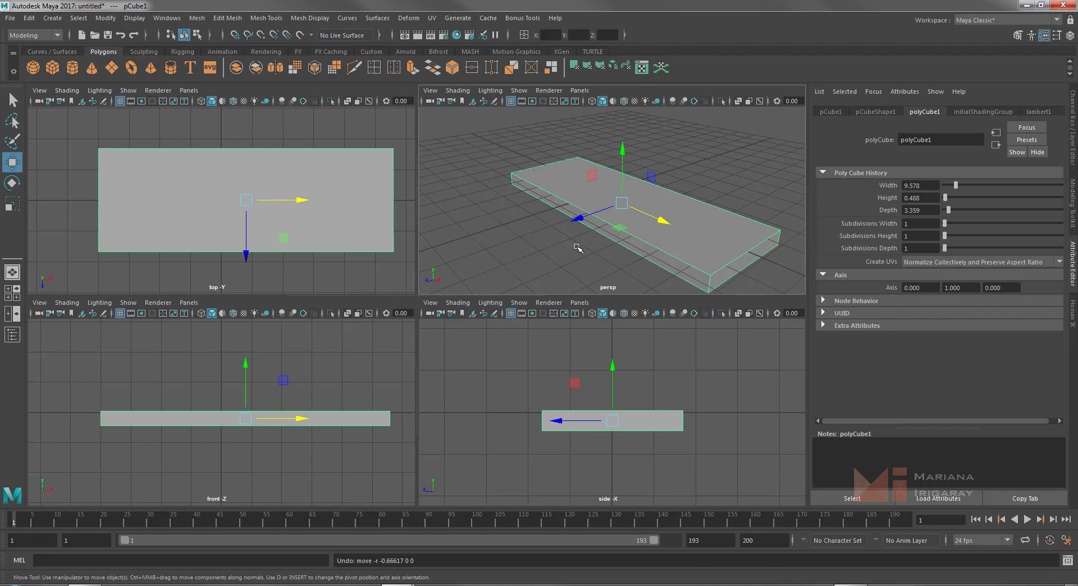
pyautogui.press('Delete')
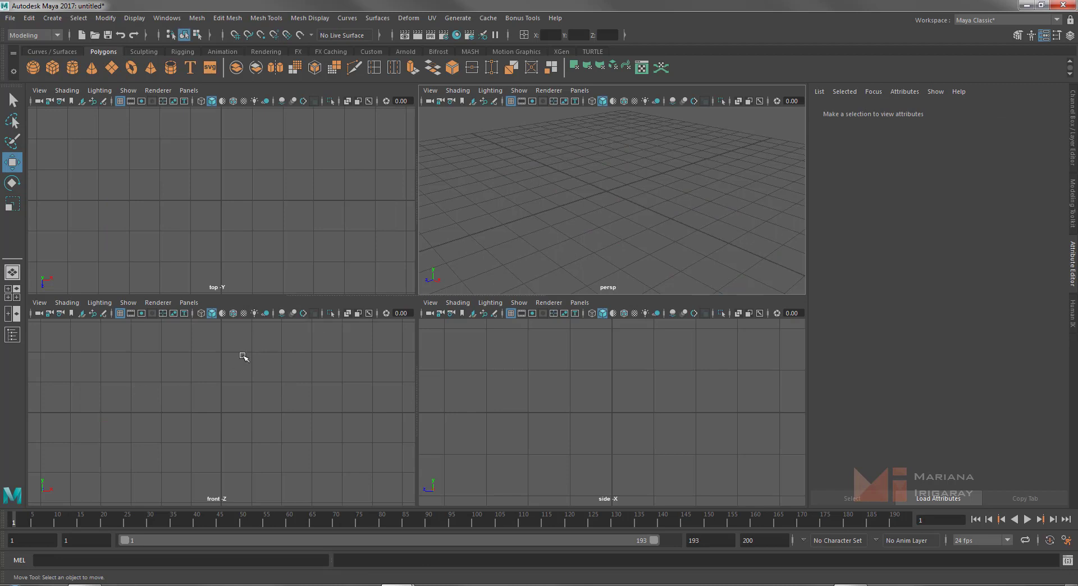
# Zoom and pan the front view, and check its camera options menu
pyautogui.keyDown('alt'); pyautogui.moveTo(252, 369); pyautogui.dragTo(253, 414, button='middle'); pyautogui.keyUp('alt')
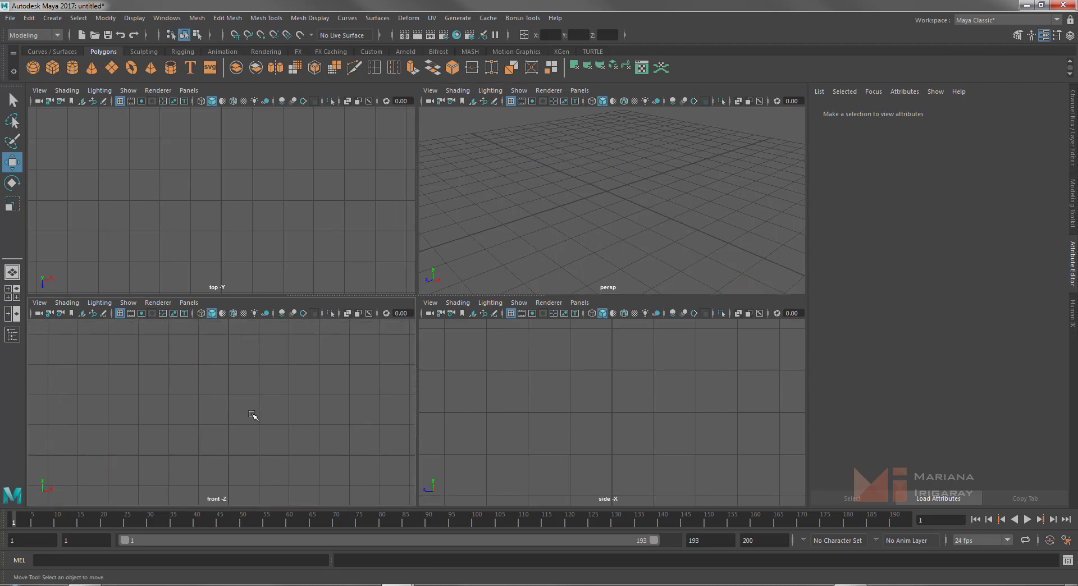
pyautogui.moveTo(253, 405)
pyautogui.keyDown('alt'); pyautogui.mouseDown(button='right')
pyautogui.moveTo(210, 386)
pyautogui.moveTo(264, 404)
pyautogui.moveTo(225, 399)
pyautogui.mouseUp(button='right'); pyautogui.keyUp('alt')
pyautogui.moveTo(225, 399)
pyautogui.keyDown('alt'); pyautogui.mouseDown(button='middle')
pyautogui.moveTo(241, 392)
pyautogui.moveTo(251, 404)
pyautogui.moveTo(226, 399)
pyautogui.moveTo(240, 397)
pyautogui.moveTo(238, 406)
pyautogui.mouseUp(button='middle'); pyautogui.keyUp('alt')
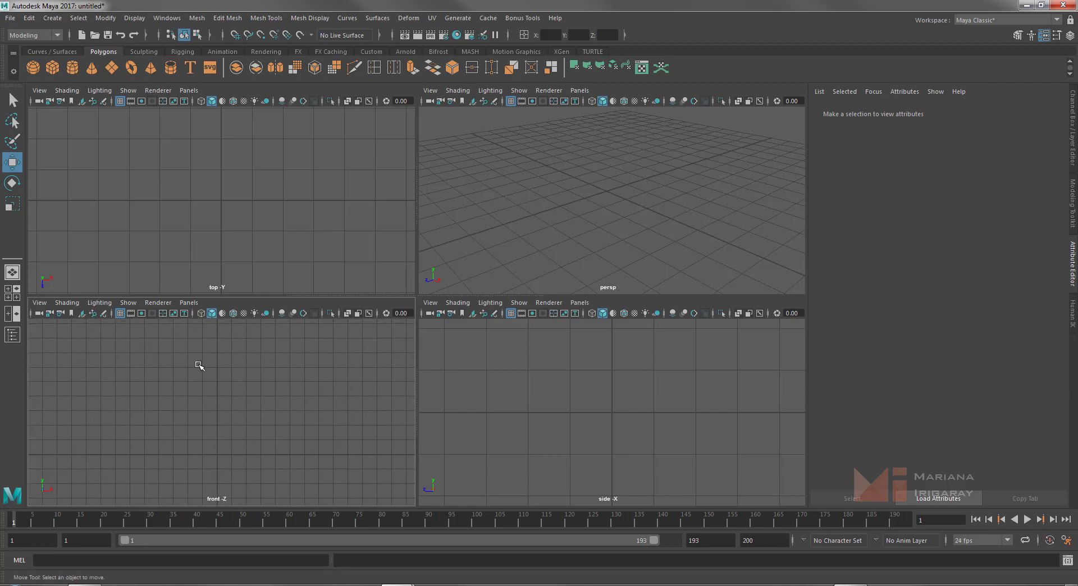
pyautogui.click(40, 304)
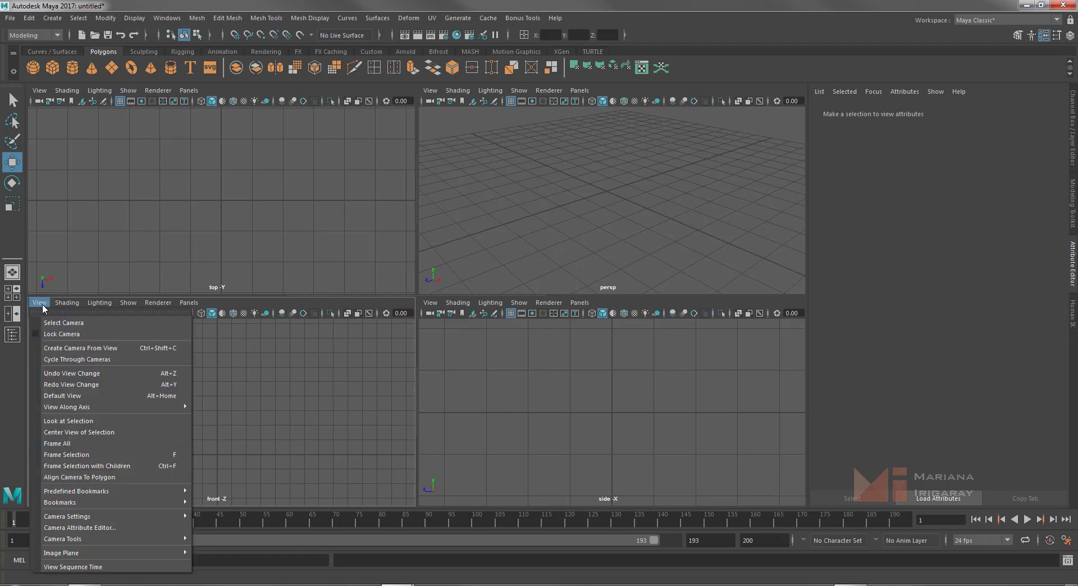
pyautogui.click(266, 436)
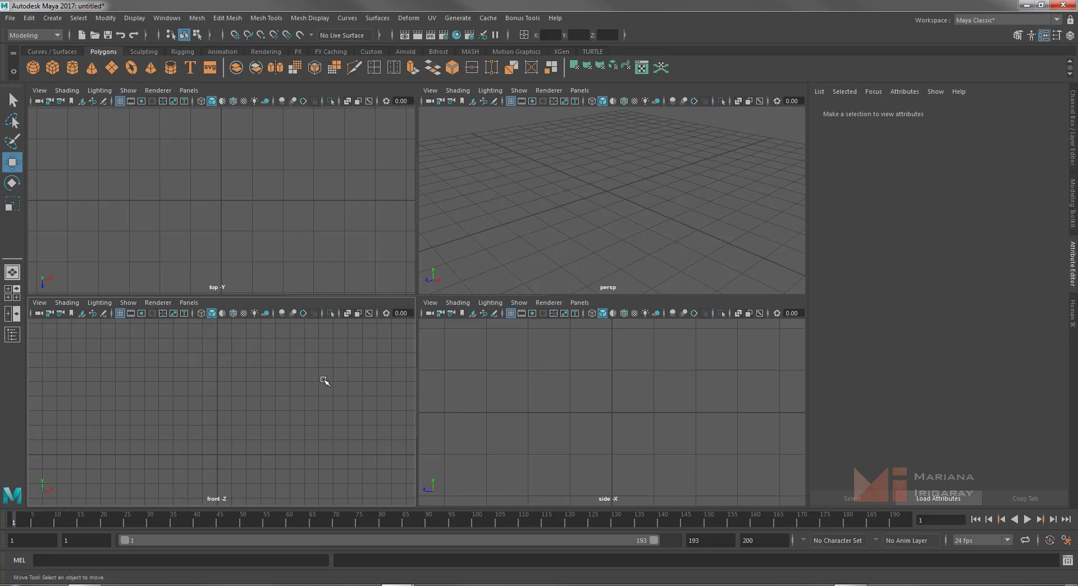
# Toggle front, perspective and side views full size, ending with the top view maximized
pyautogui.press('space')
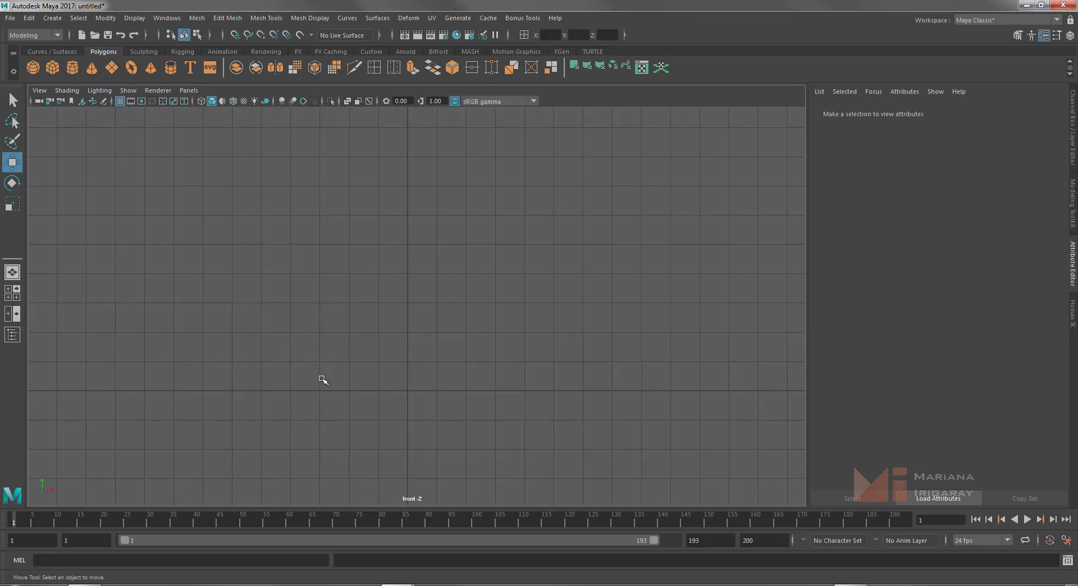
pyautogui.press('space')
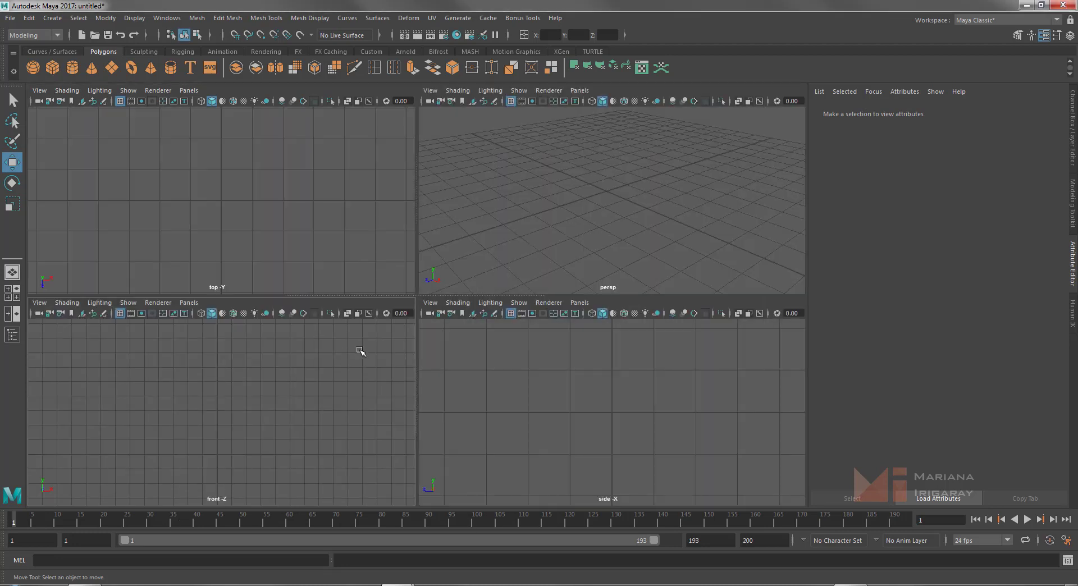
pyautogui.press('space')
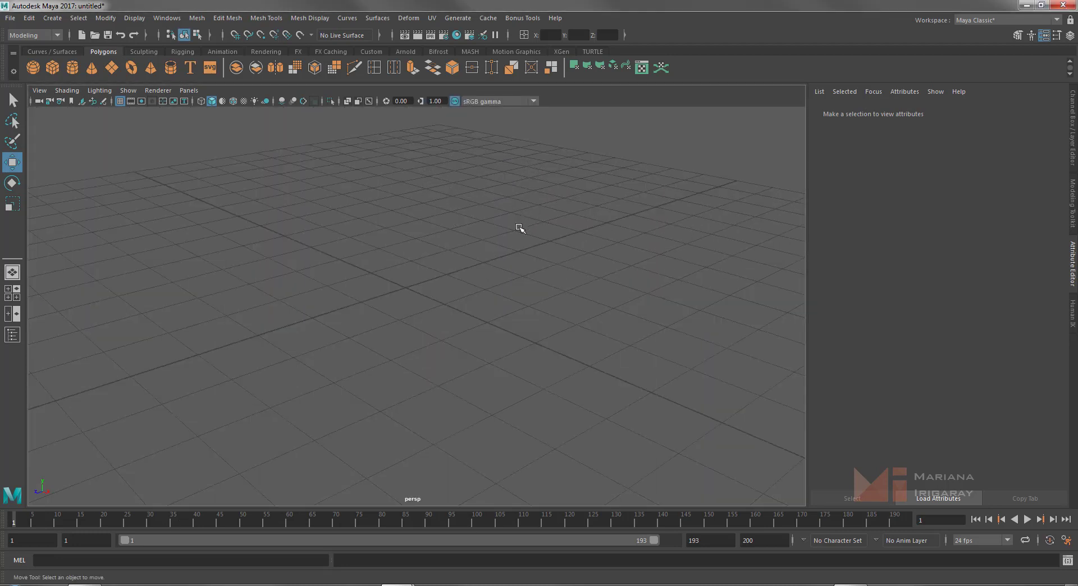
pyautogui.press('space')
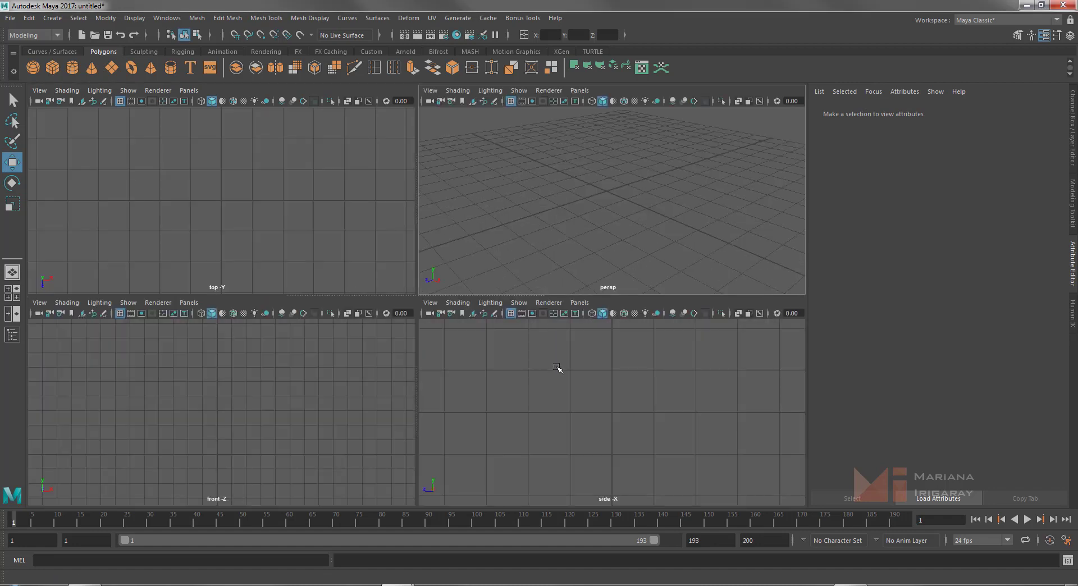
pyautogui.press('space')
pyautogui.press('space')
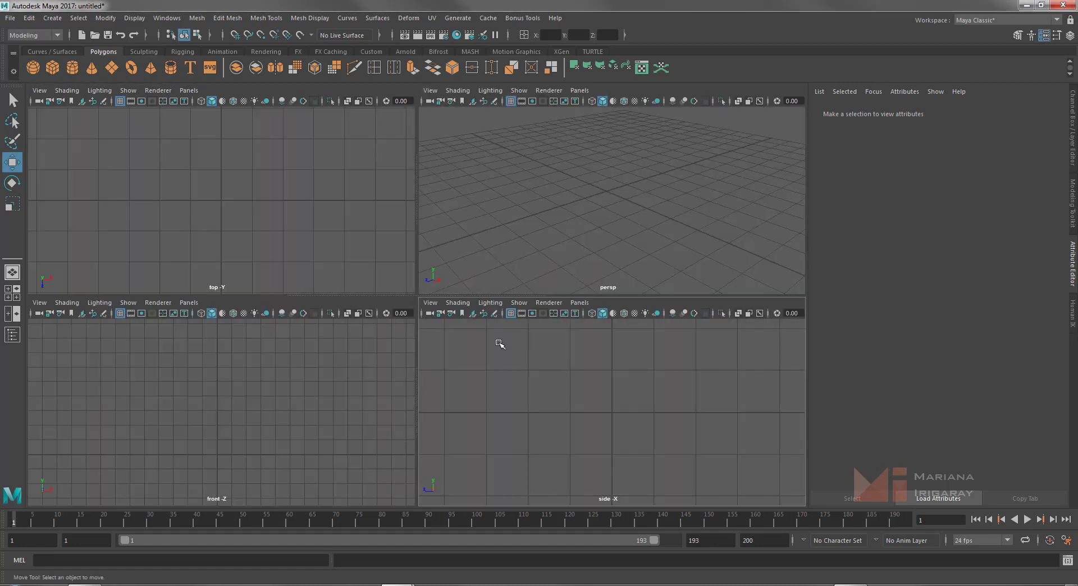
pyautogui.press('space')
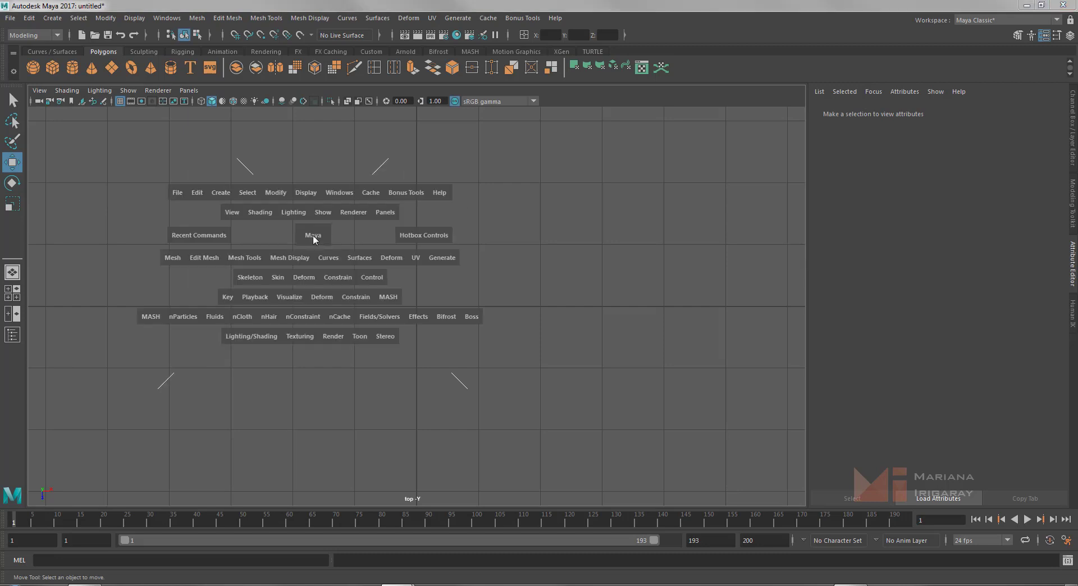
# Restore the four-view layout and use the hotbox over persp to pick Perspective View
pyautogui.press('space')
pyautogui.press('space')
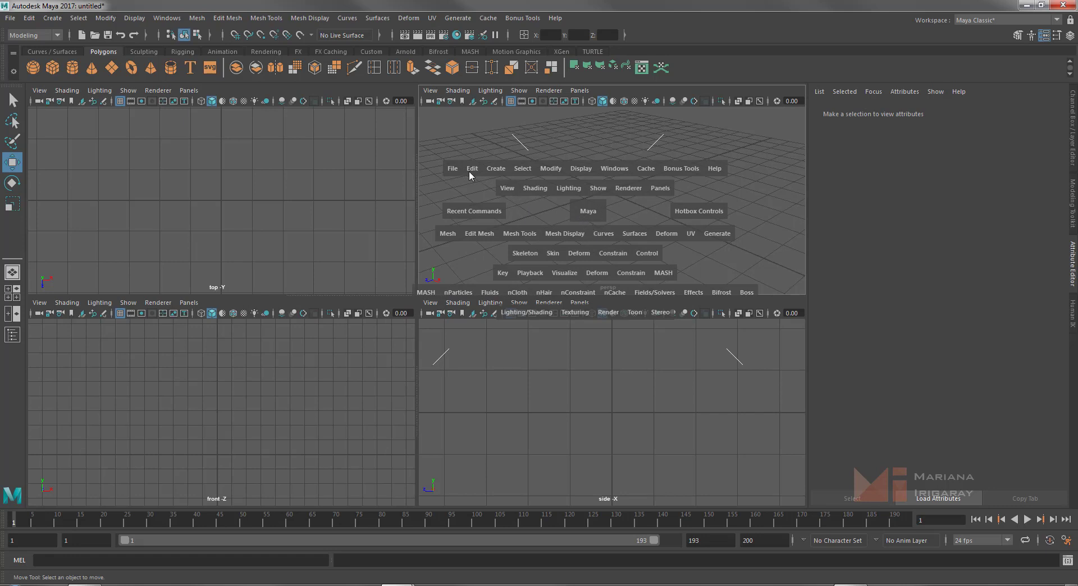
pyautogui.click(133, 107)
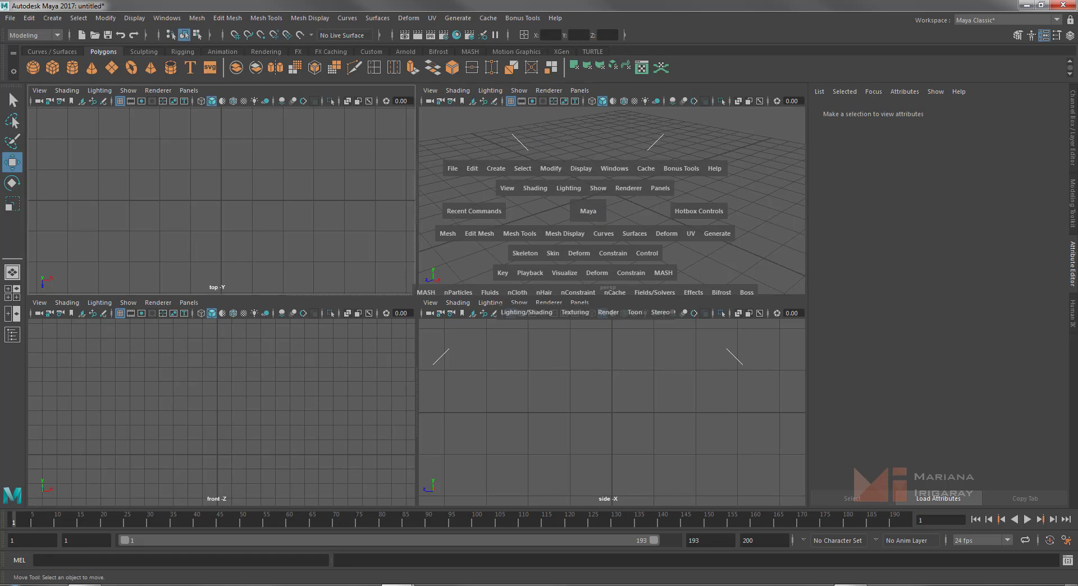
pyautogui.press('space')
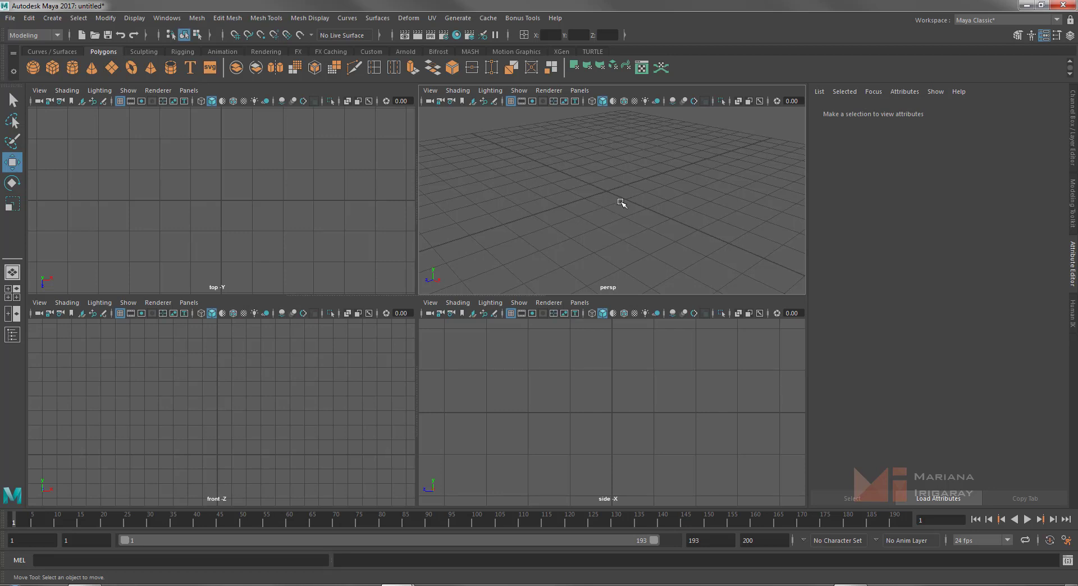
pyautogui.press('space')
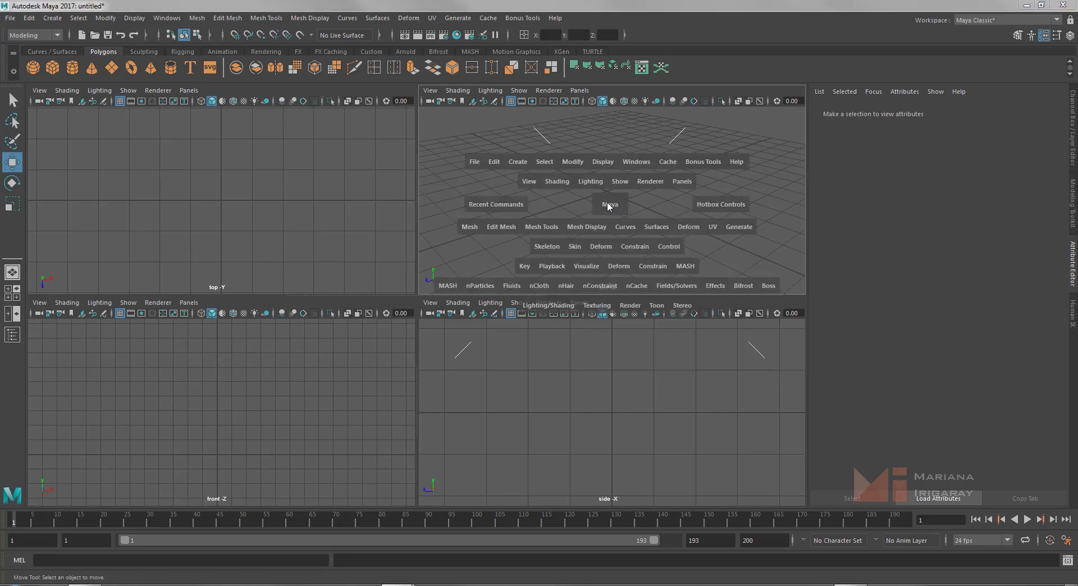
pyautogui.click(608, 206)
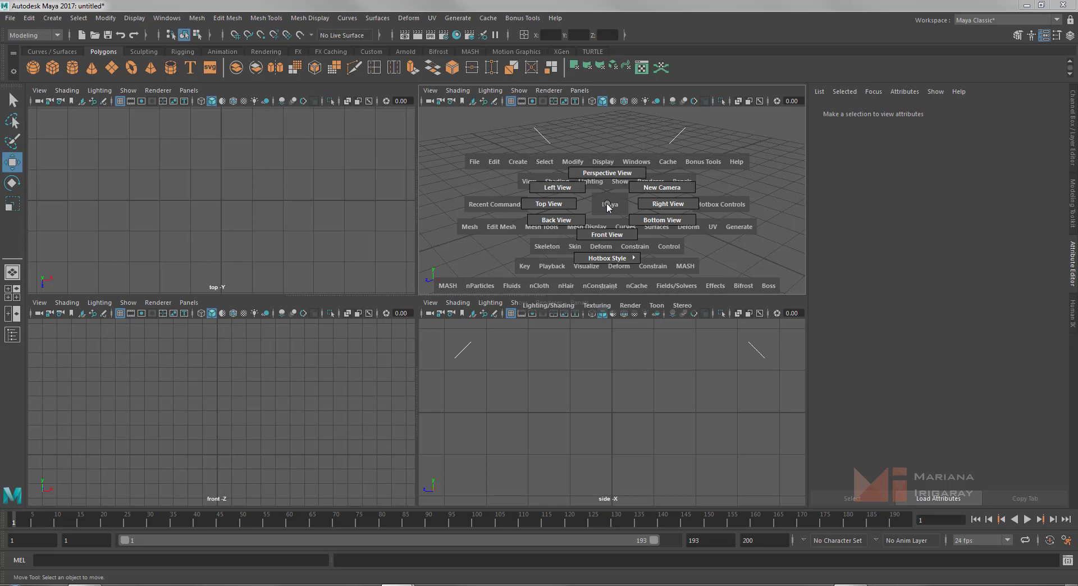
pyautogui.moveTo(608, 207); pyautogui.dragTo(609, 176)
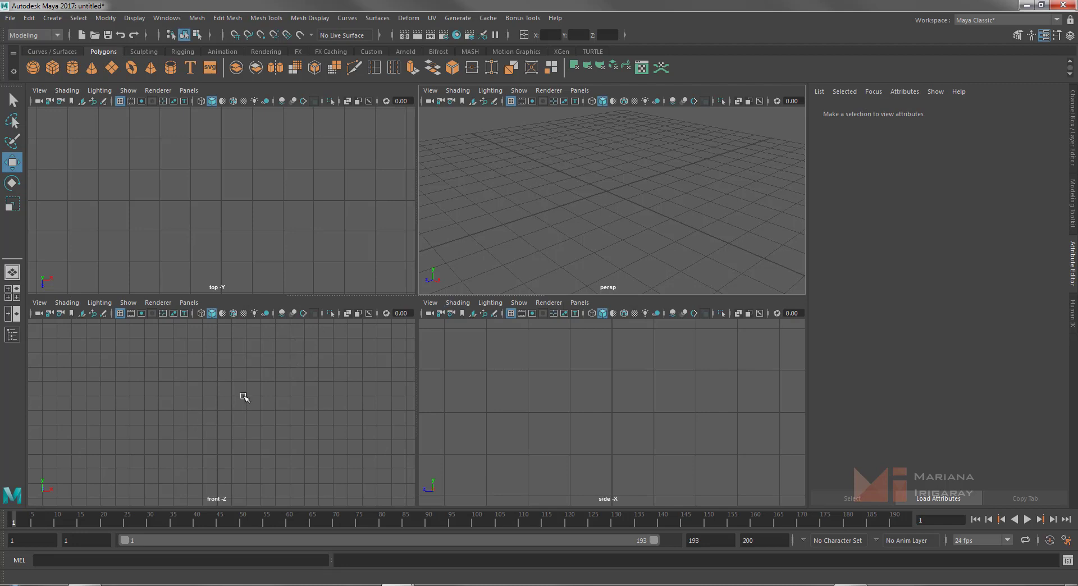
# Activate the front viewport and maximize it with Space
pyautogui.click(210, 396)
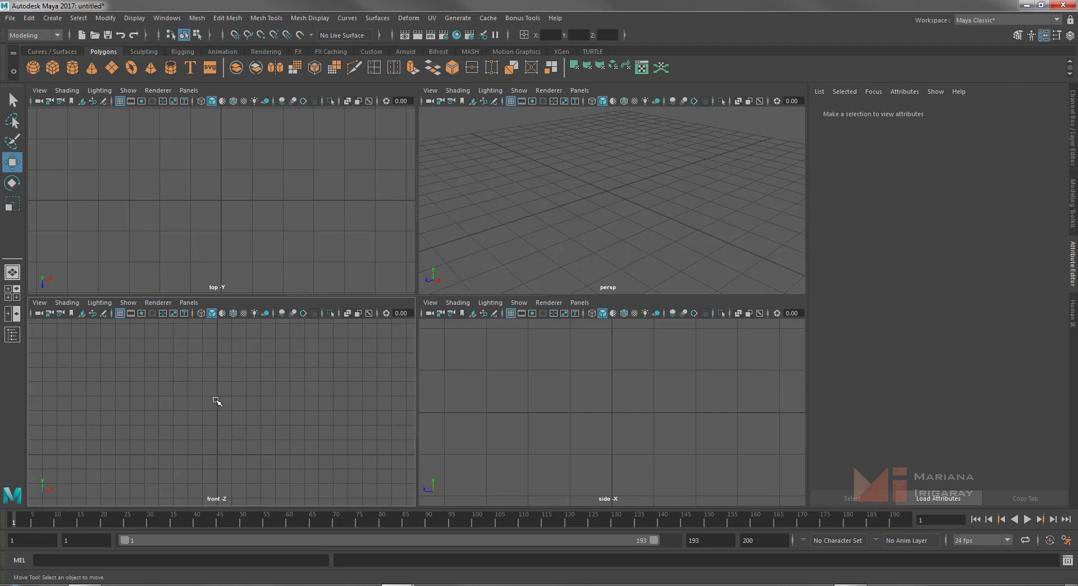
pyautogui.press('space')
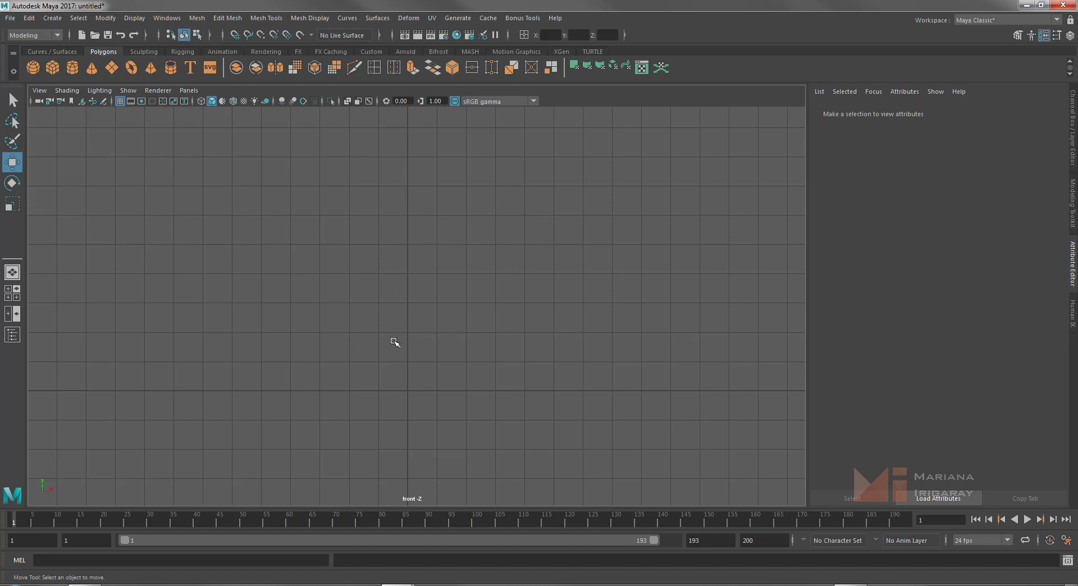
# Import the teacup blueprint JPG from the Desktop as the front view's image plane
pyautogui.click(36, 92)
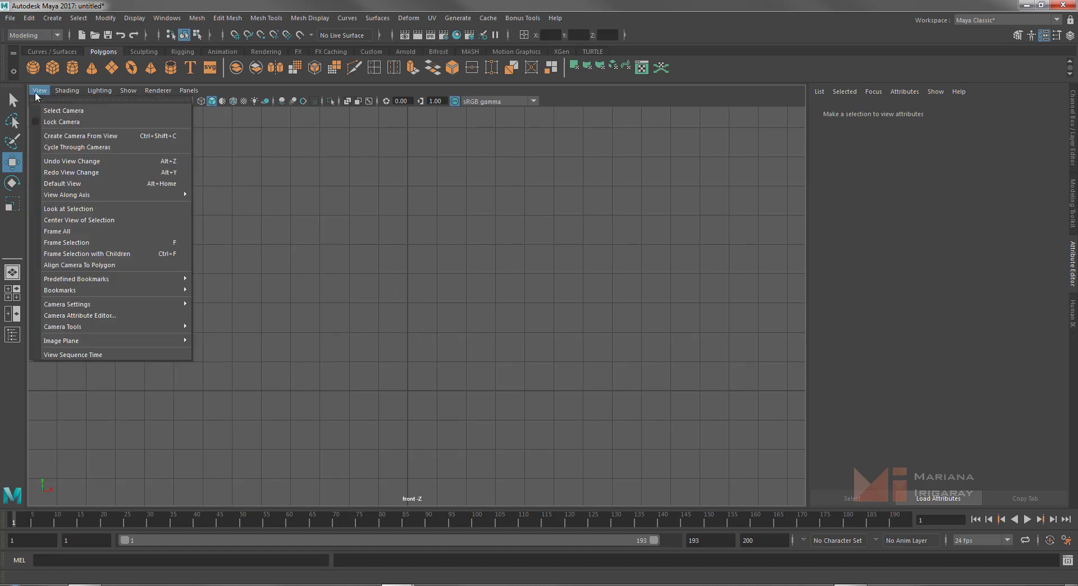
pyautogui.moveTo(98, 340)
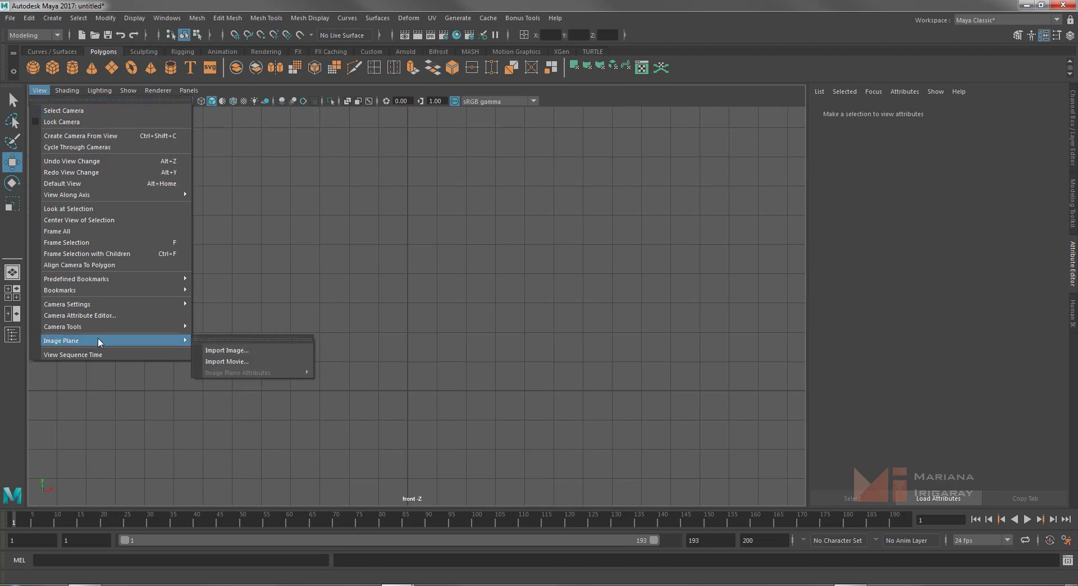
pyautogui.click(240, 351)
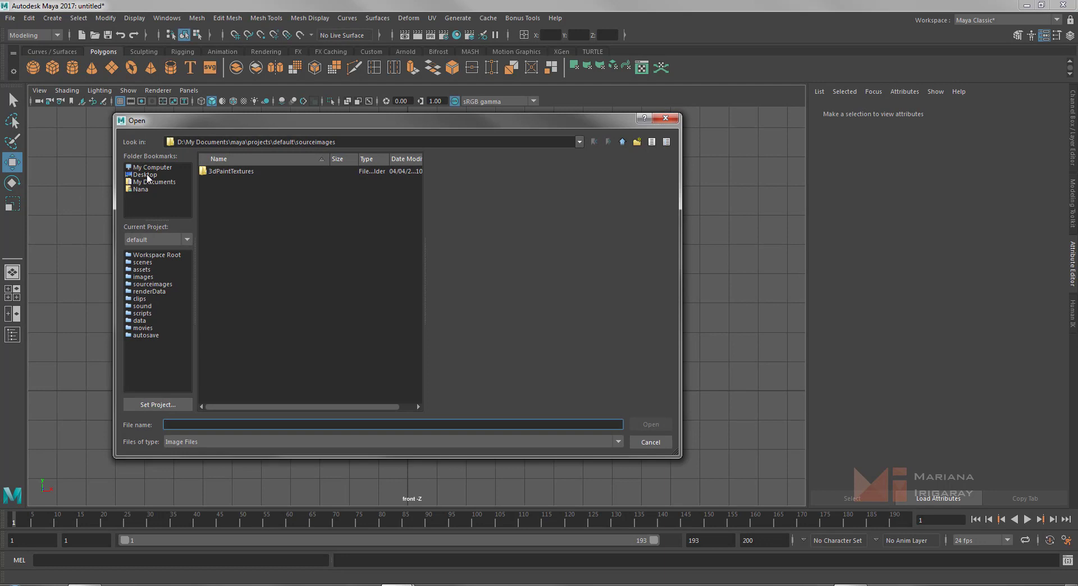
pyautogui.click(146, 174)
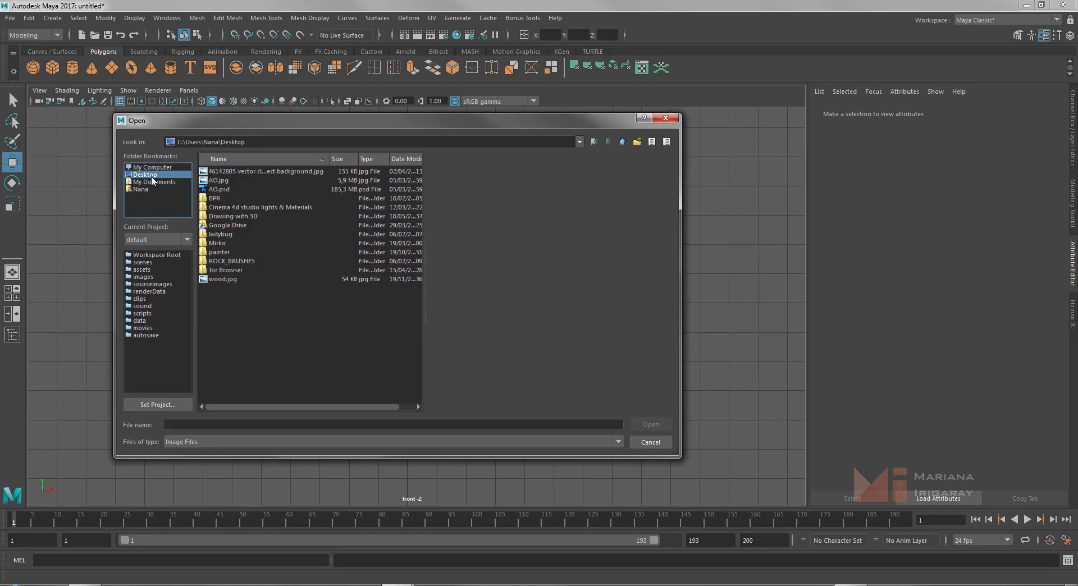
pyautogui.click(256, 172)
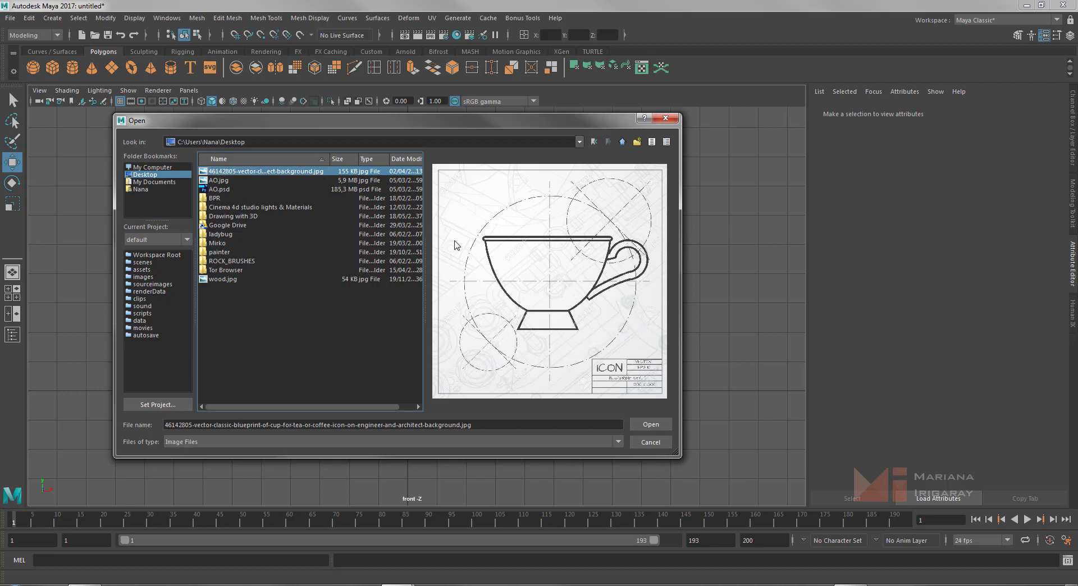
pyautogui.click(645, 426)
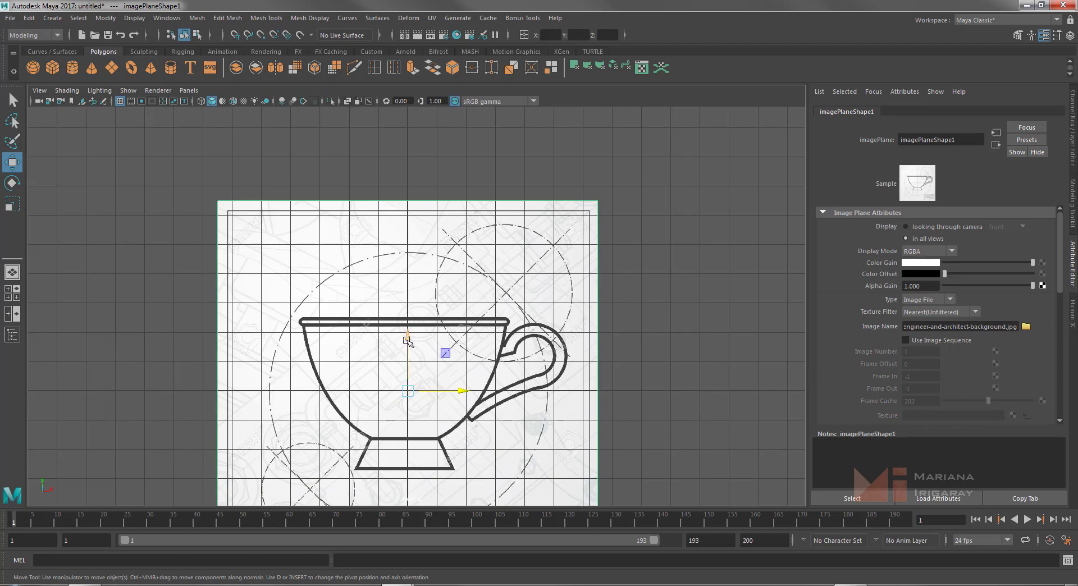
# Raise the blueprint image plane to about Translate Y 2.747 and check its title block
pyautogui.moveTo(405, 338); pyautogui.dragTo(393, 261)
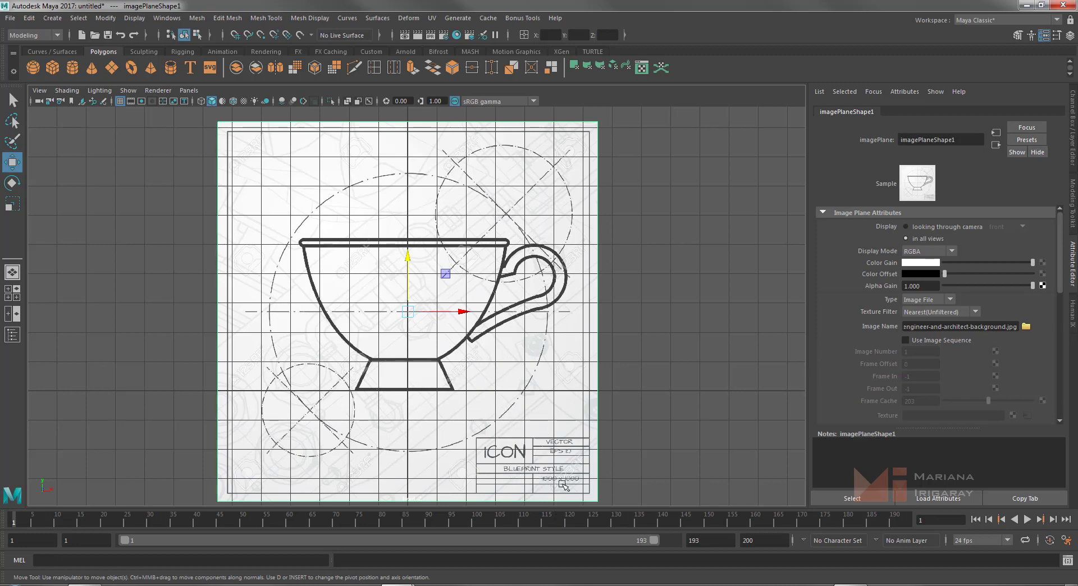
pyautogui.scroll(5, 584, 455)
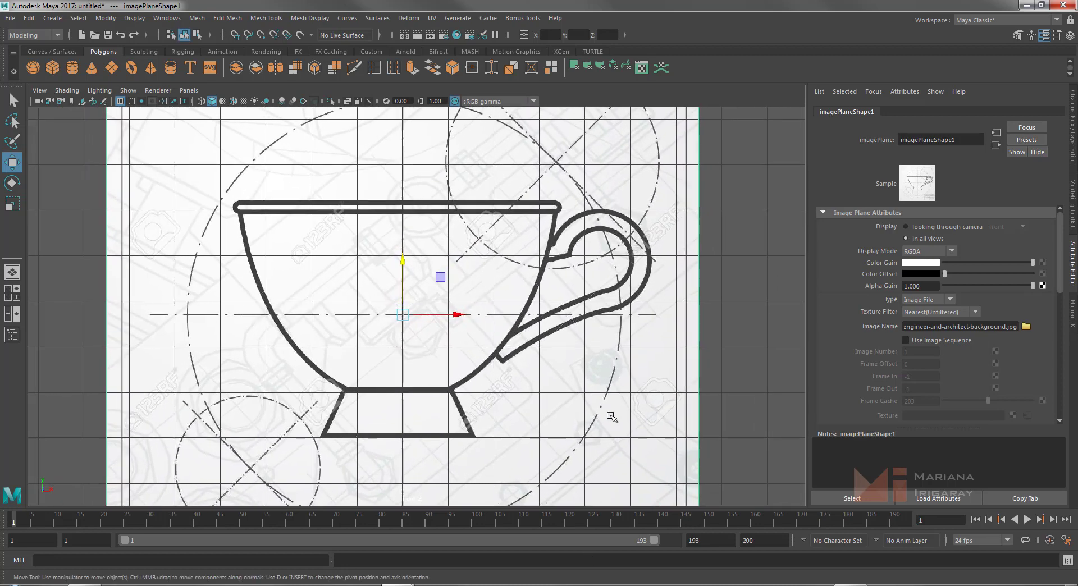
pyautogui.keyDown('alt'); pyautogui.moveTo(611, 418); pyautogui.dragTo(506, 145, button='middle'); pyautogui.keyUp('alt')
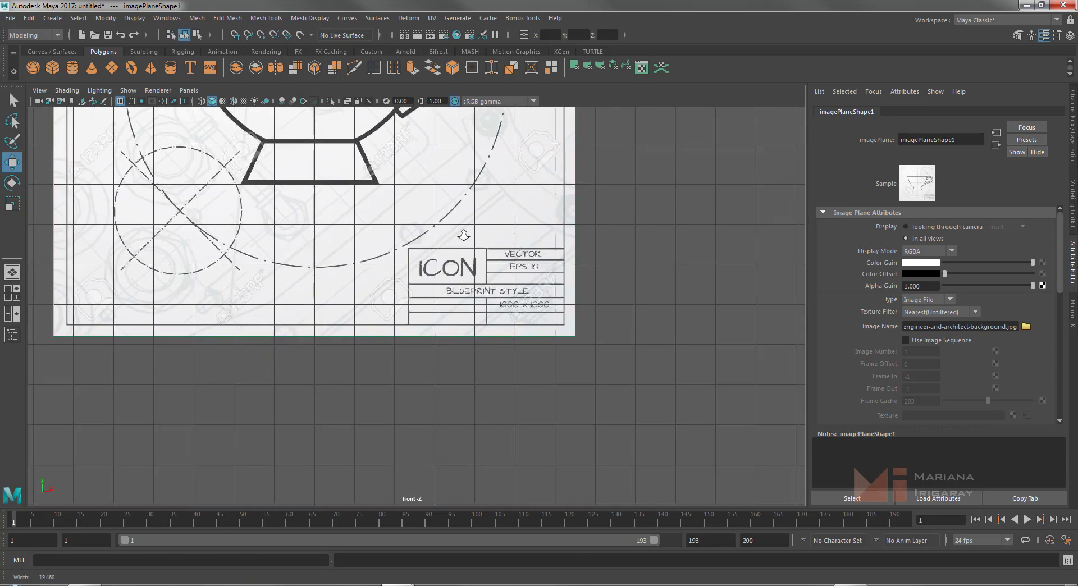
pyautogui.scroll(2, 558, 425)
pyautogui.scroll(3, 645, 495)
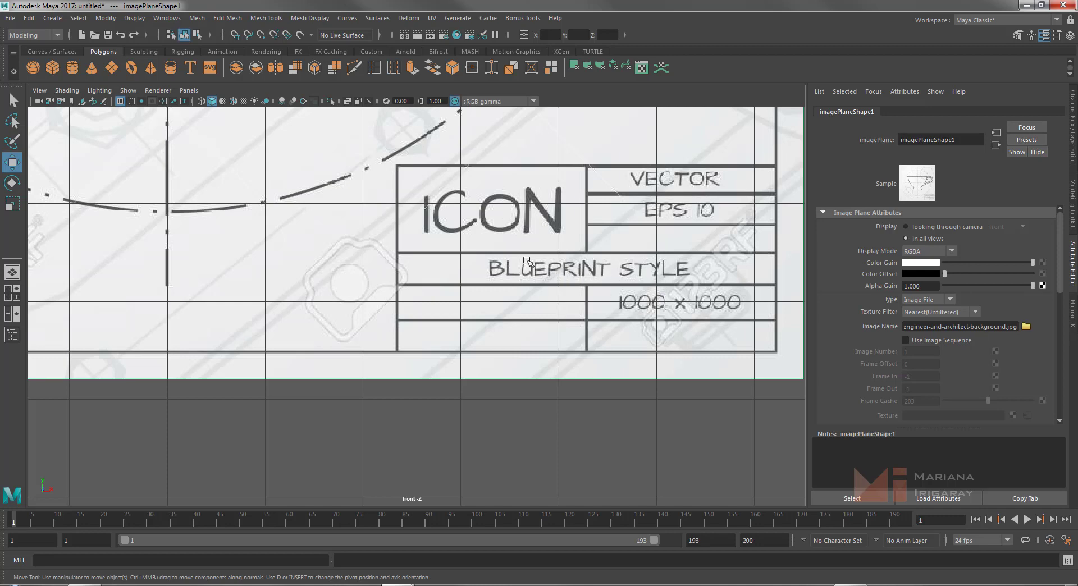
# Frame the whole teacup blueprint, rim included, in the front view
pyautogui.scroll(-5, 455, 225)
pyautogui.scroll(-2, 443, 225)
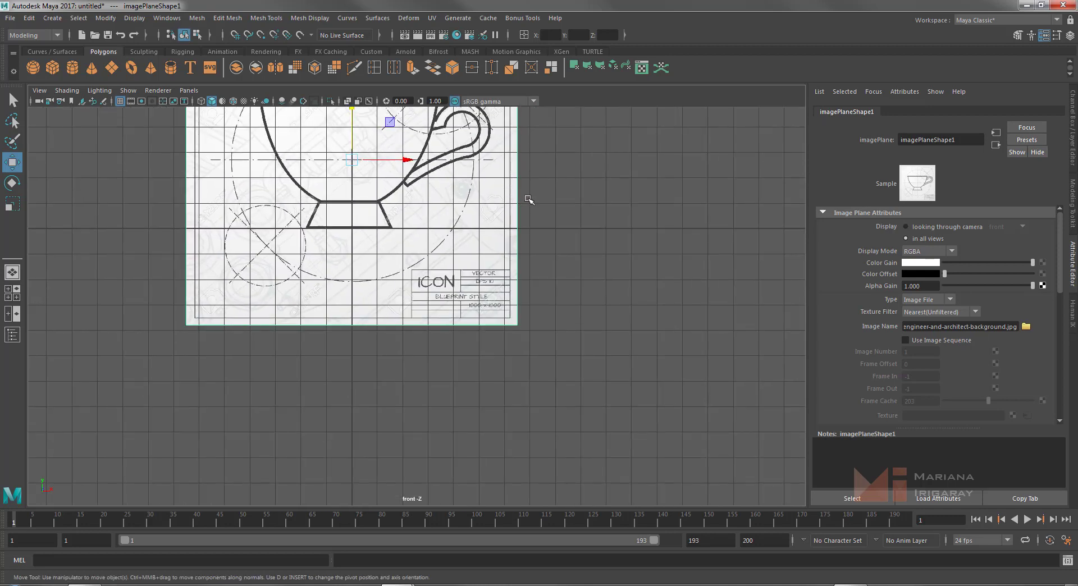
pyautogui.keyDown('alt'); pyautogui.moveTo(525, 203); pyautogui.dragTo(561, 300, button='middle'); pyautogui.keyUp('alt')
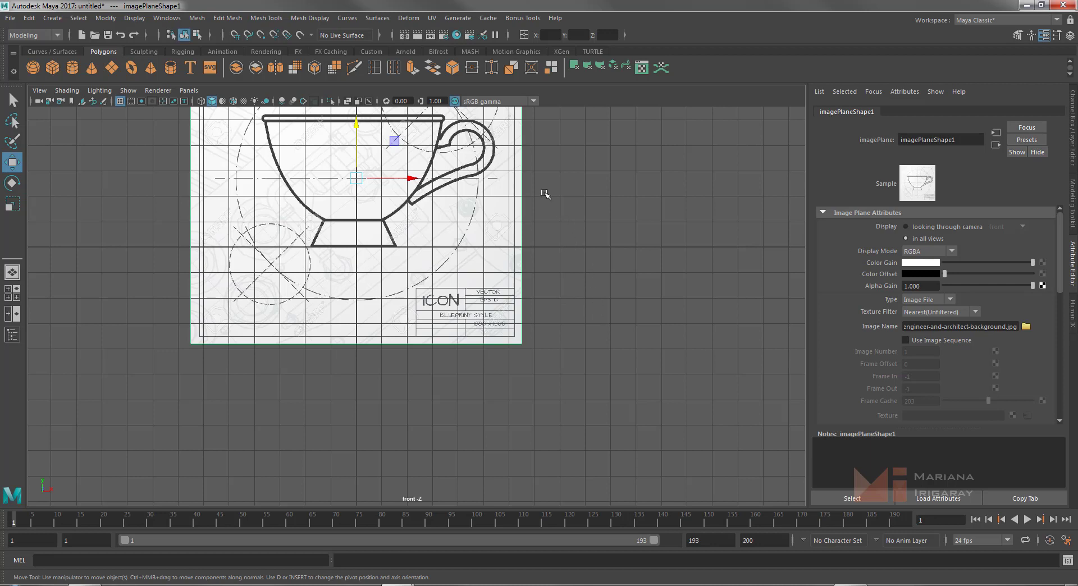
pyautogui.keyDown('alt'); pyautogui.moveTo(609, 229); pyautogui.dragTo(573, 235, button='middle'); pyautogui.keyUp('alt')
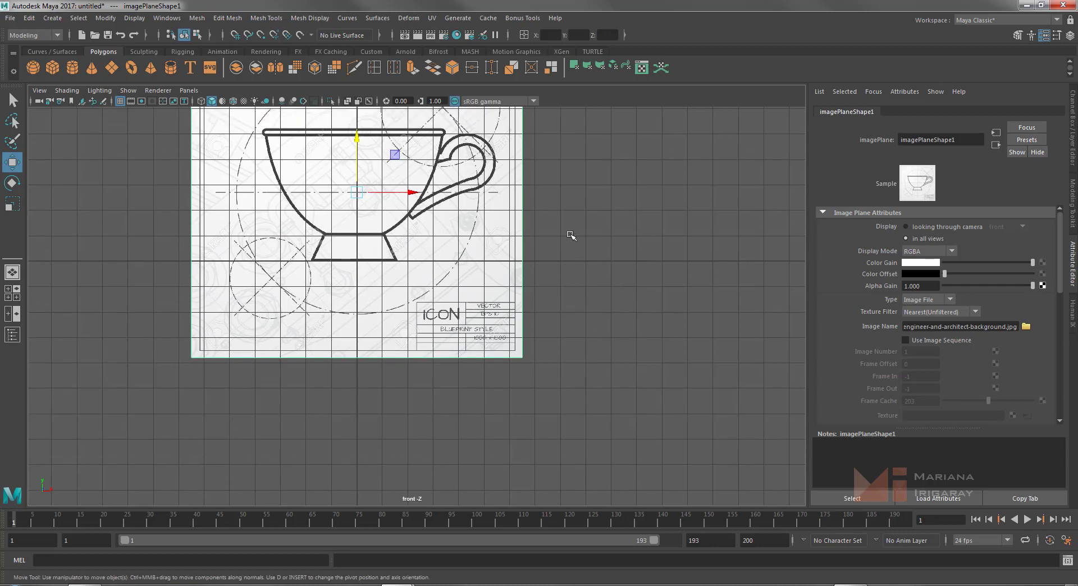
pyautogui.keyDown('alt'); pyautogui.moveTo(592, 298); pyautogui.dragTo(648, 414, button='middle'); pyautogui.keyUp('alt')
pyautogui.moveTo(607, 339)
pyautogui.keyDown('alt'); pyautogui.mouseDown(button='middle')
pyautogui.moveTo(629, 359)
pyautogui.moveTo(654, 352)
pyautogui.mouseUp(button='middle'); pyautogui.keyUp('alt')
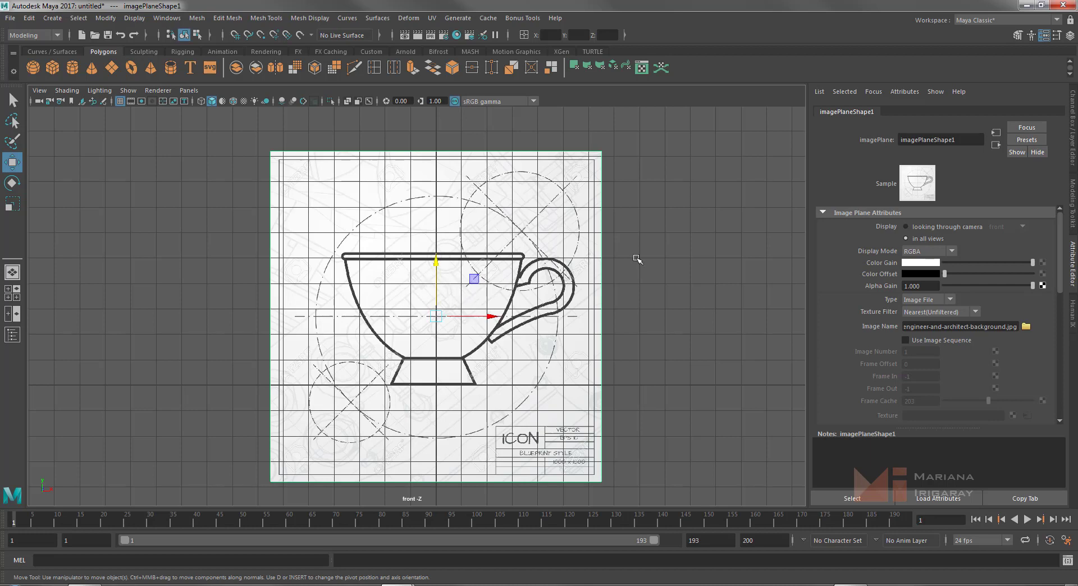
# Create a polygon cylinder with radius 2.061 and turn on X-Ray to see the blueprint
pyautogui.click(663, 252)
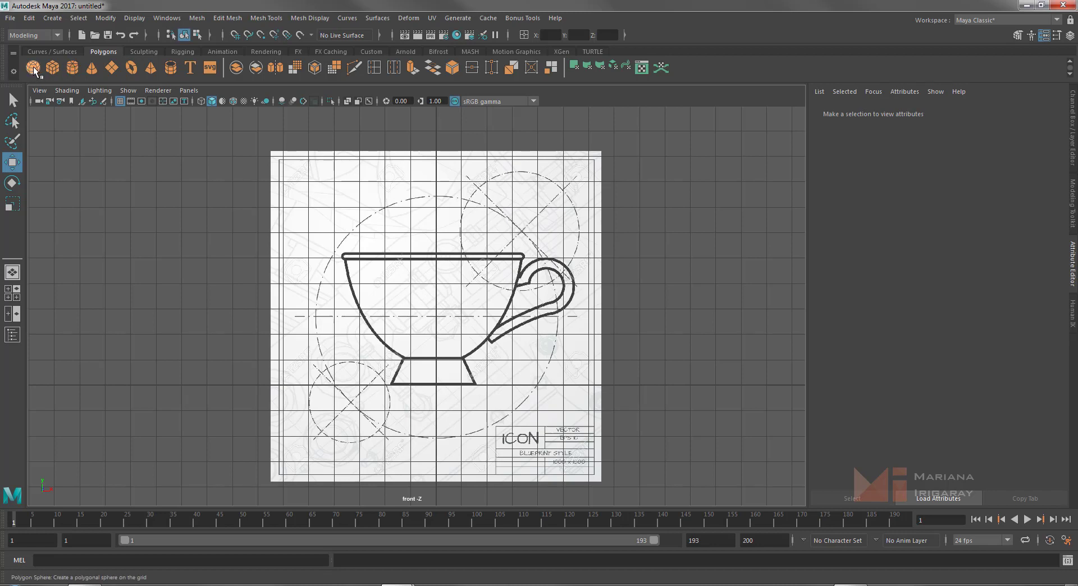
pyautogui.click(72, 66)
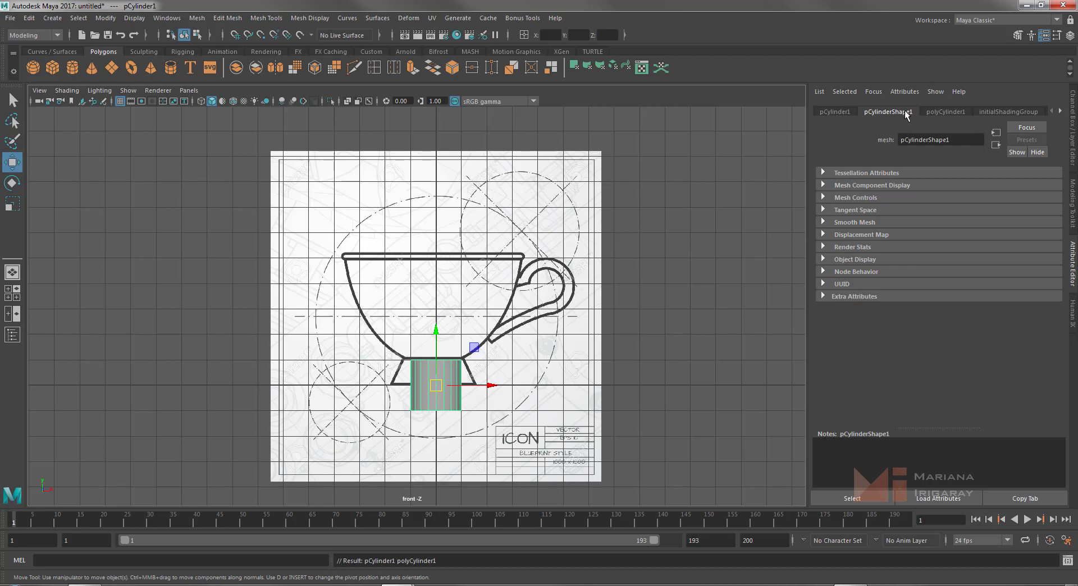
pyautogui.click(946, 112)
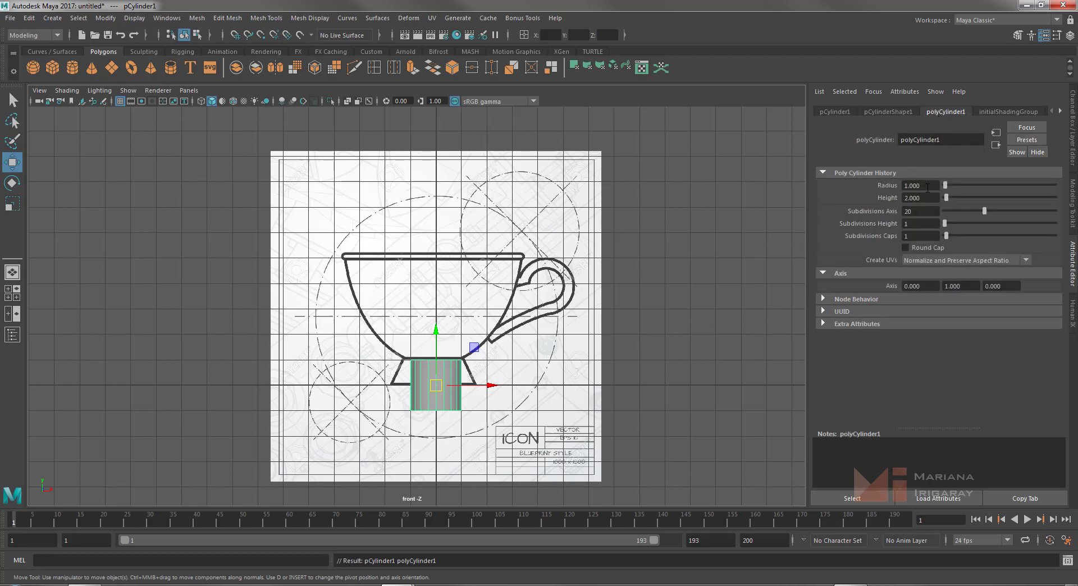
pyautogui.moveTo(946, 183); pyautogui.dragTo(946, 186)
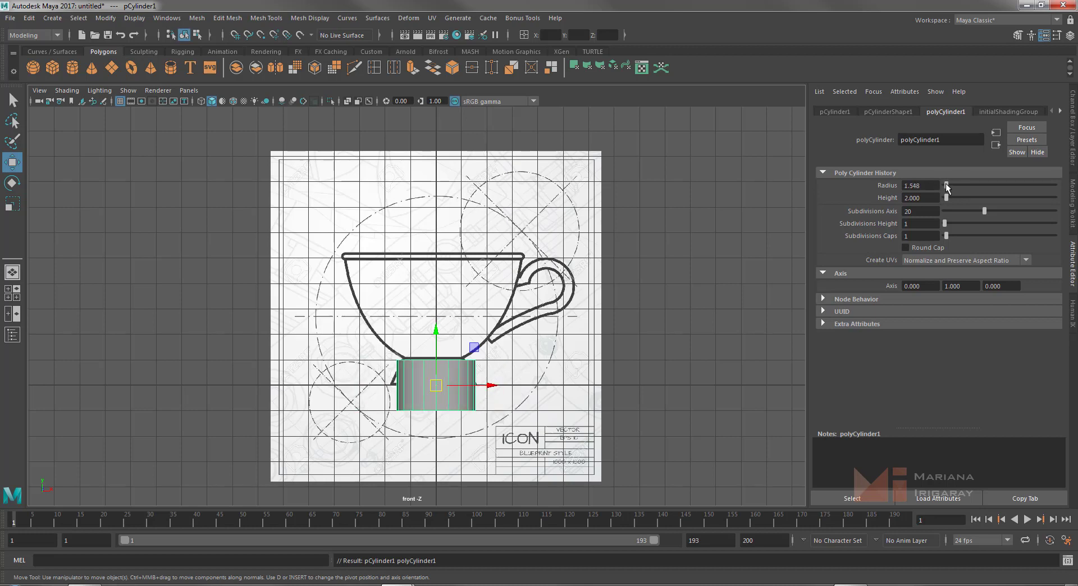
pyautogui.click(947, 186)
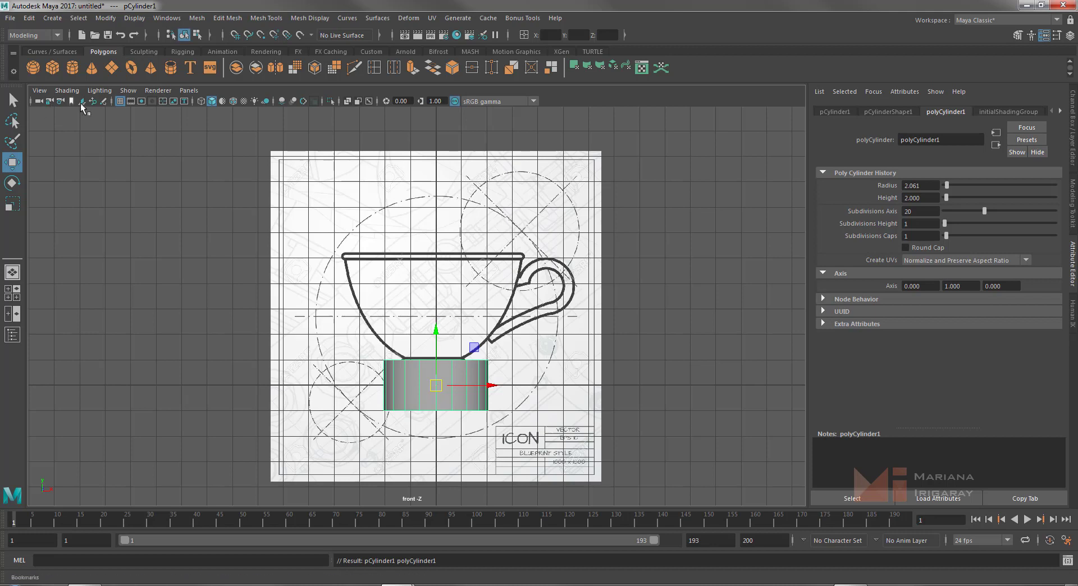
pyautogui.click(346, 102)
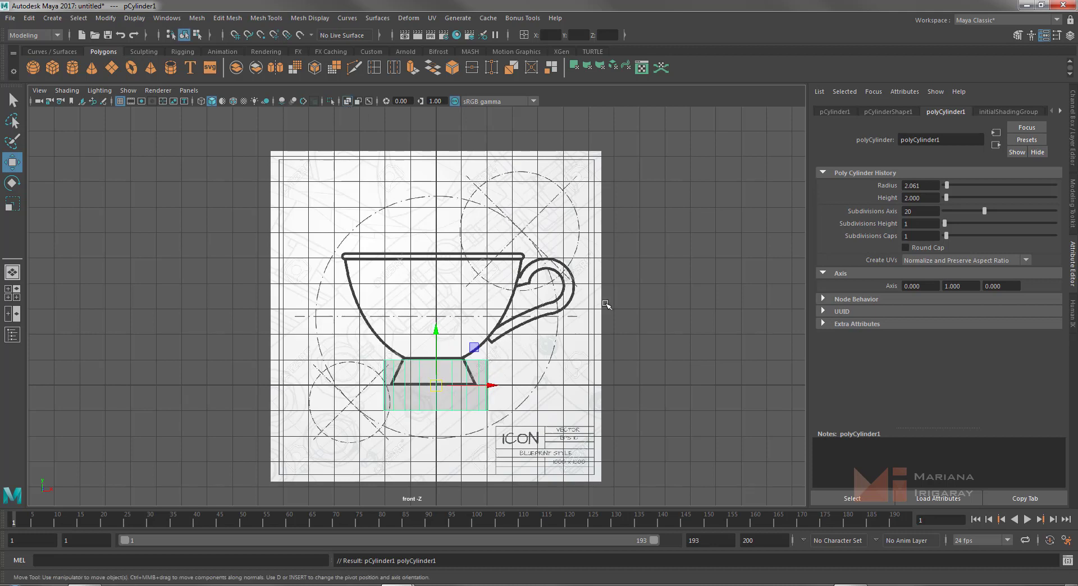
pyautogui.click(929, 185)
# Set the cylinder's radius to 3.5 and its height to 4
pyautogui.moveTo(955, 188); pyautogui.dragTo(948, 187)
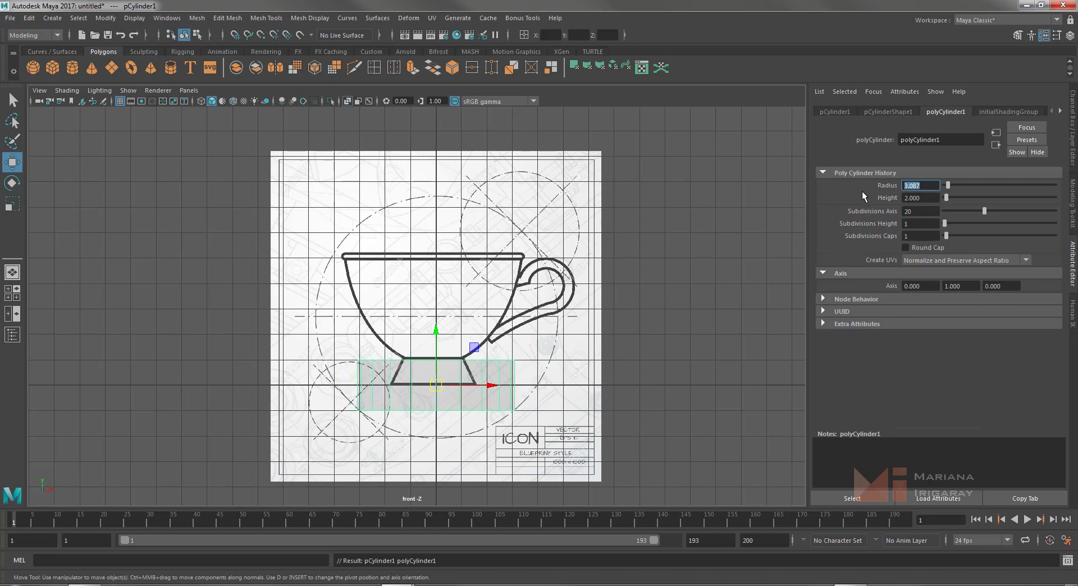
pyautogui.write('3.5')
pyautogui.press('Return')
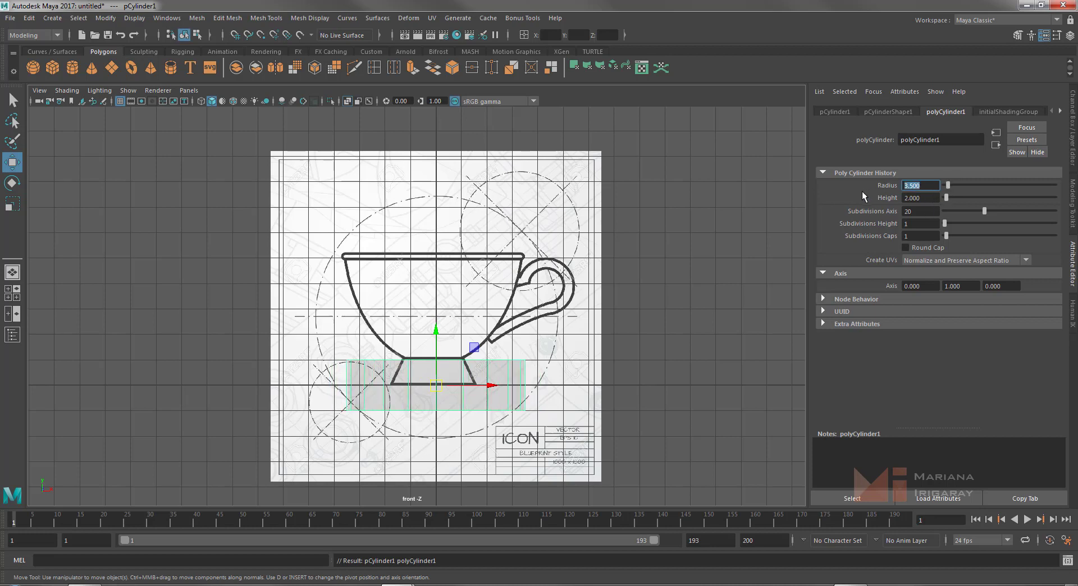
pyautogui.click(926, 198)
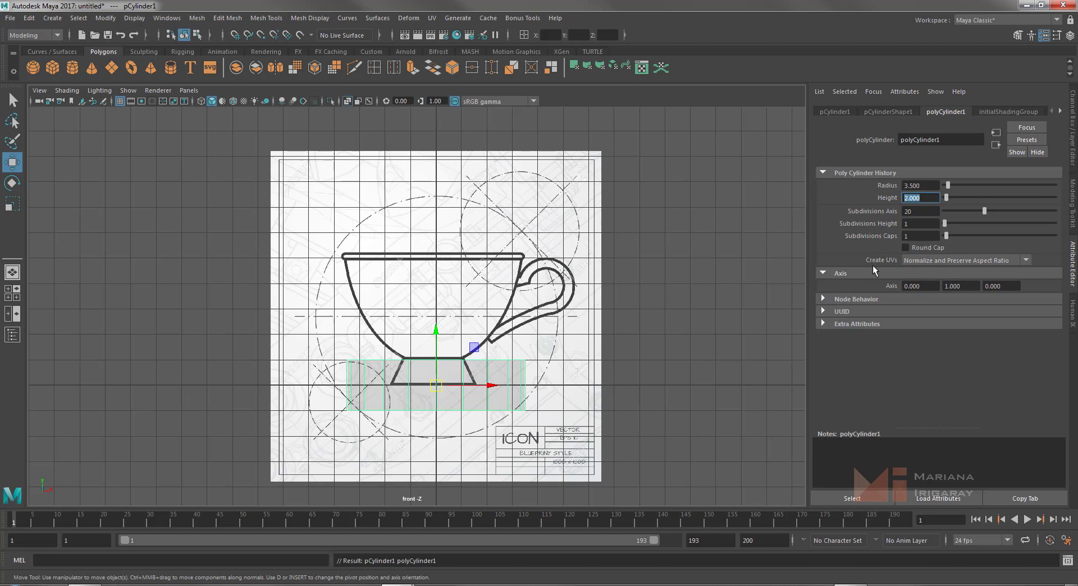
pyautogui.write('4')
pyautogui.press('Return')
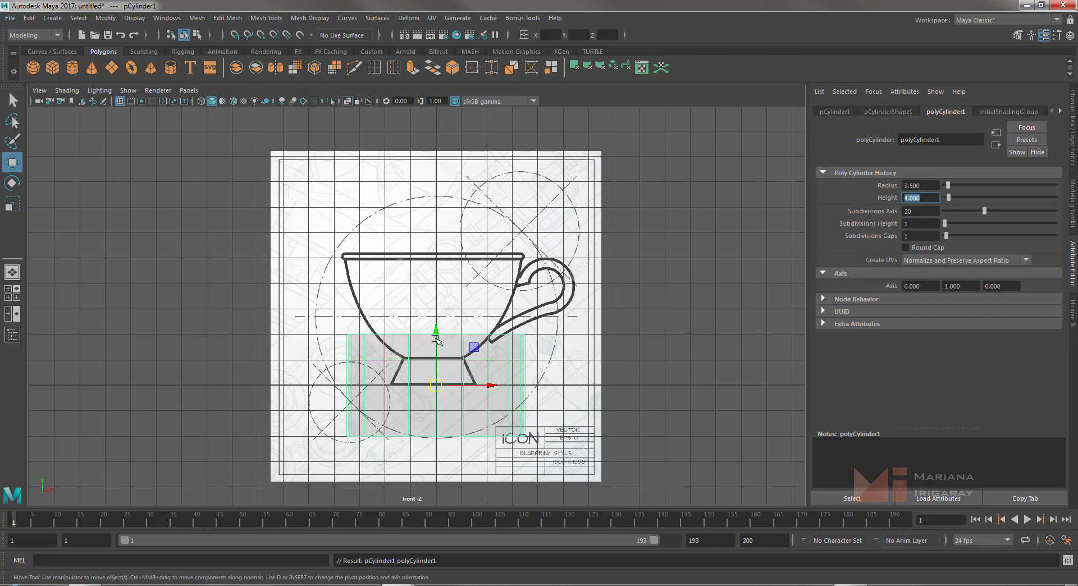
# Change the cylinder height to 5 and raise it over the cup body
pyautogui.moveTo(436, 332); pyautogui.dragTo(439, 287)
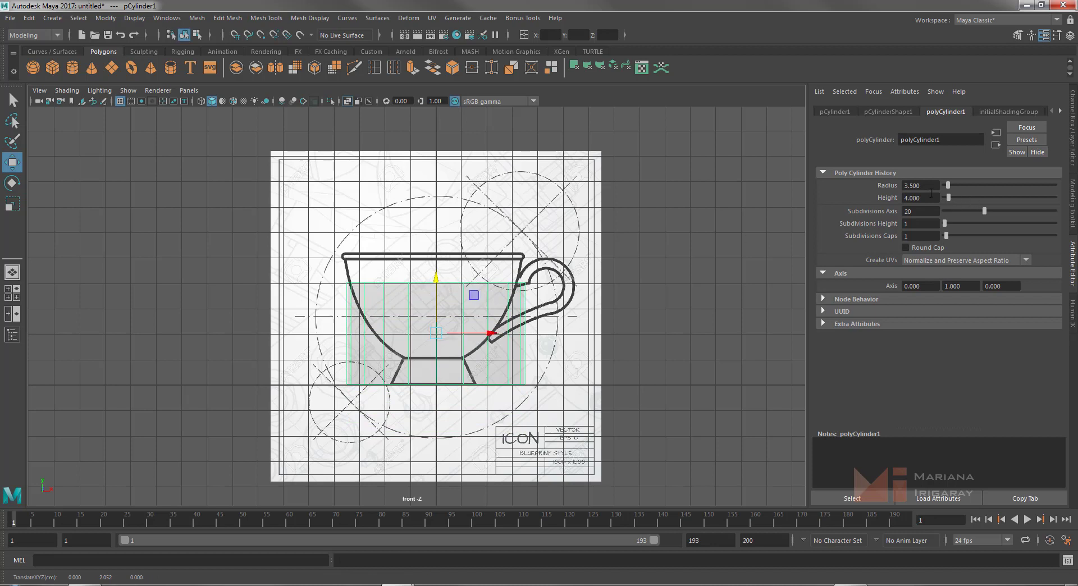
pyautogui.click(932, 194)
pyautogui.write('5.000')
pyautogui.press('Return')
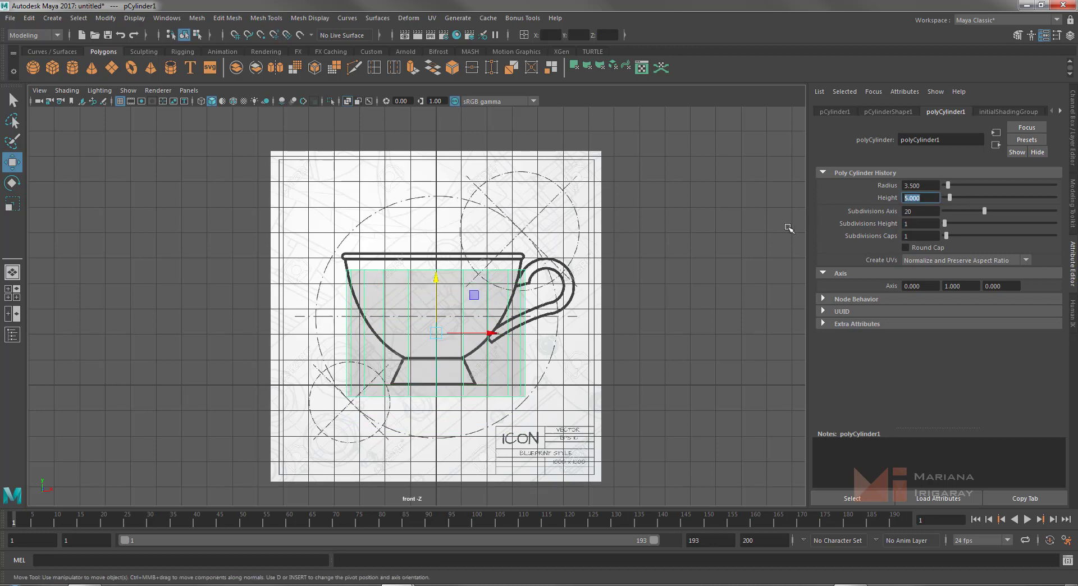
pyautogui.moveTo(437, 287); pyautogui.dragTo(433, 277)
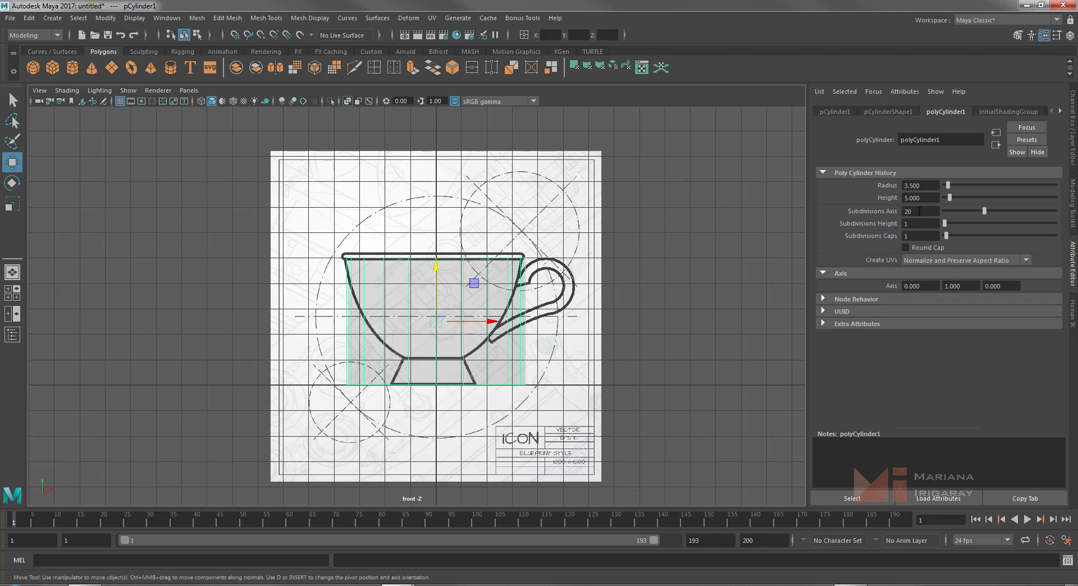
# Give the cylinder 12 axis subdivisions
pyautogui.moveTo(924, 213); pyautogui.dragTo(879, 211)
pyautogui.write('12')
pyautogui.press('Return')
# Set Subdivisions Height to 4 and zoom the front view in on the teacup
pyautogui.moveTo(946, 224); pyautogui.dragTo(952, 225)
pyautogui.moveTo(949, 225); pyautogui.dragTo(951, 226)
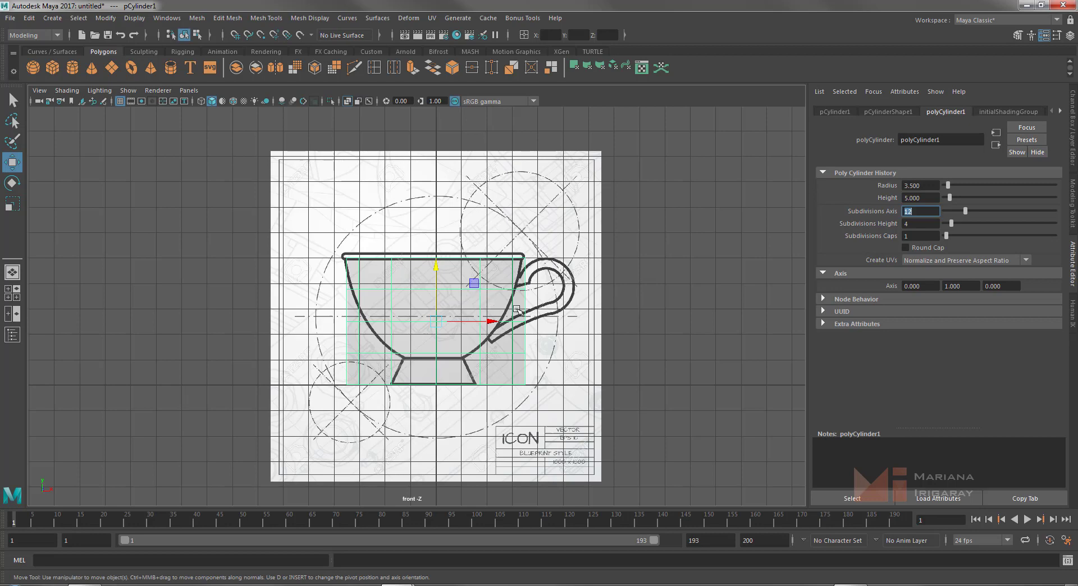
pyautogui.keyDown('alt'); pyautogui.moveTo(519, 307); pyautogui.dragTo(696, 404, button='right'); pyautogui.keyUp('alt')
pyautogui.keyDown('alt'); pyautogui.moveTo(697, 405); pyautogui.dragTo(613, 350, button='middle'); pyautogui.keyUp('alt')
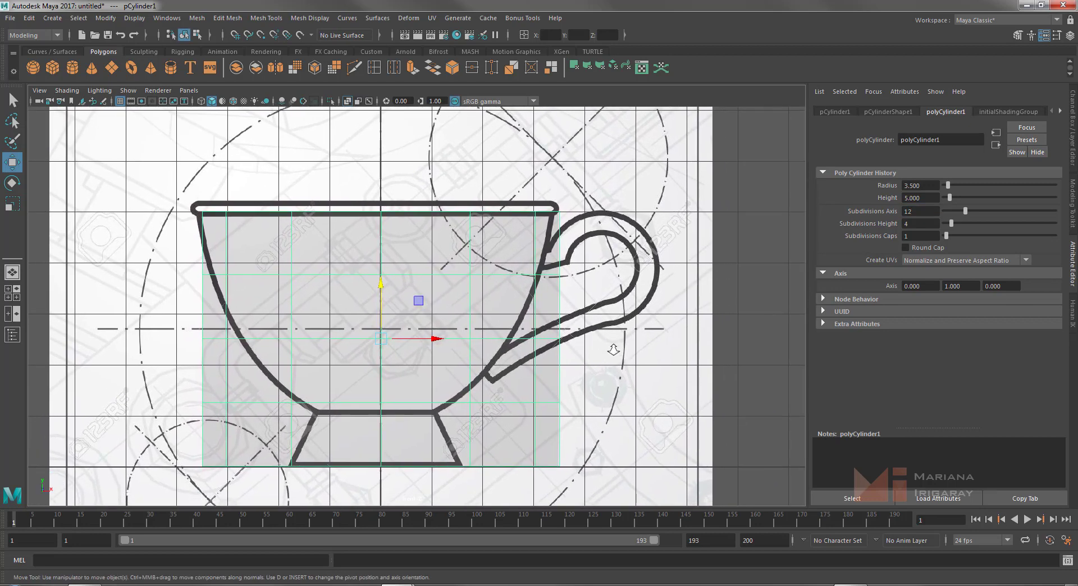
pyautogui.moveTo(614, 350)
pyautogui.keyDown('alt'); pyautogui.mouseDown(button='right')
pyautogui.moveTo(646, 353)
pyautogui.moveTo(634, 347)
pyautogui.mouseUp(button='right'); pyautogui.keyUp('alt')
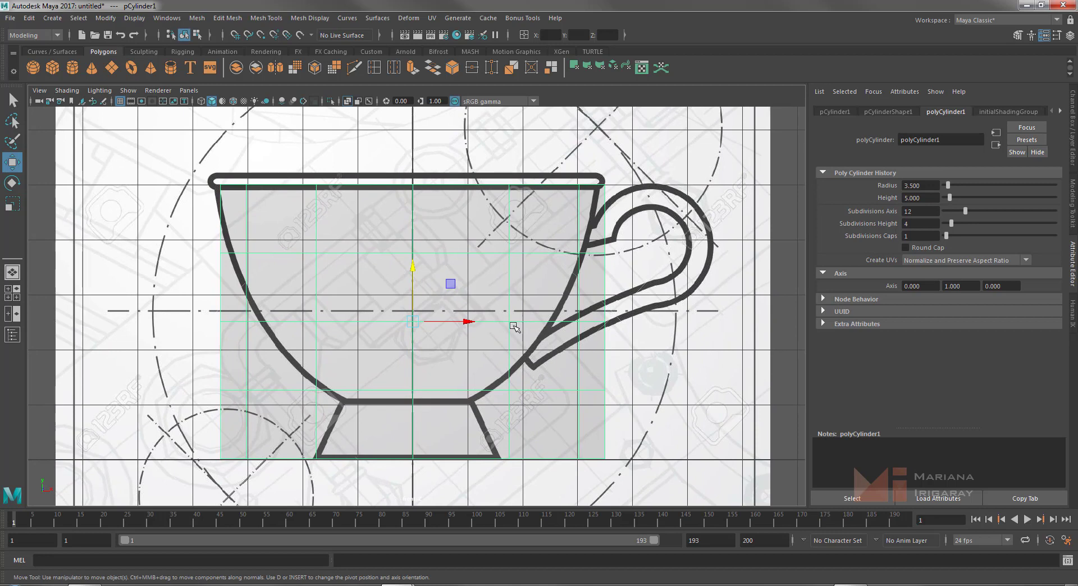
# Switch pCylinder1 to edge mode and select the edge loop at the cup body's base
pyautogui.rightClick(495, 325)
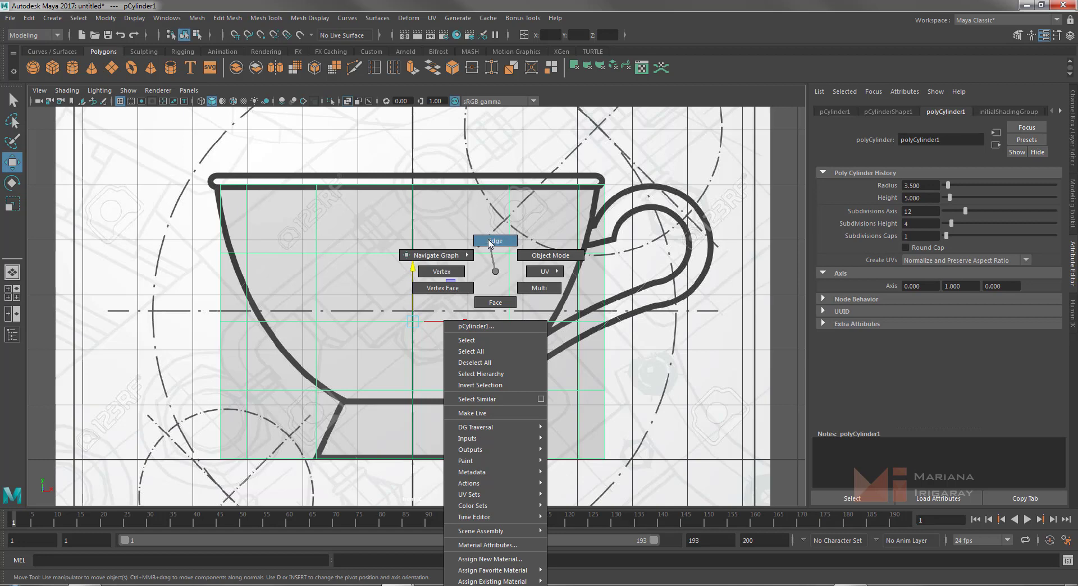
pyautogui.click(494, 241)
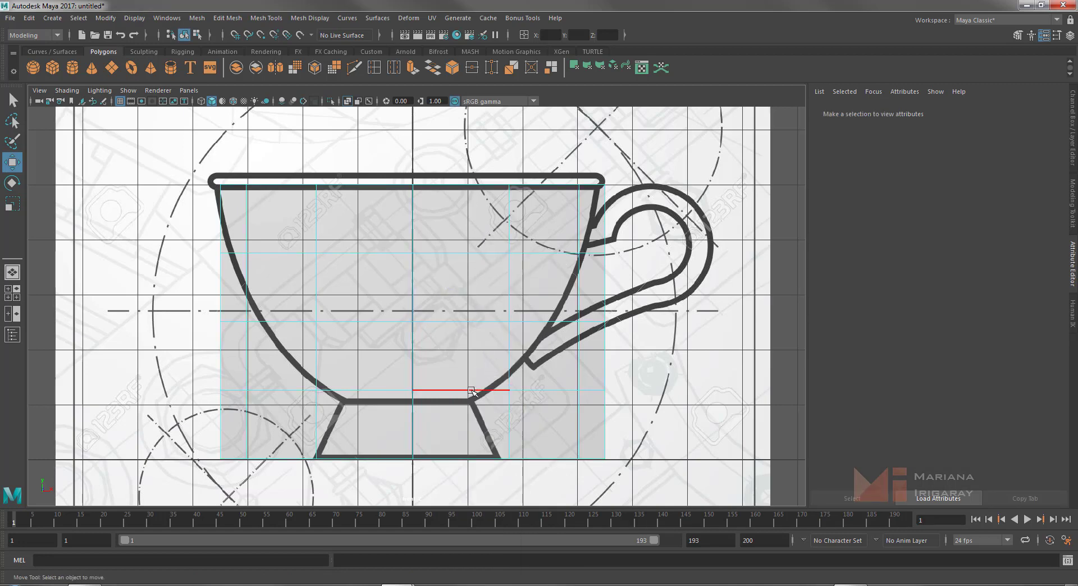
pyautogui.click(477, 391)
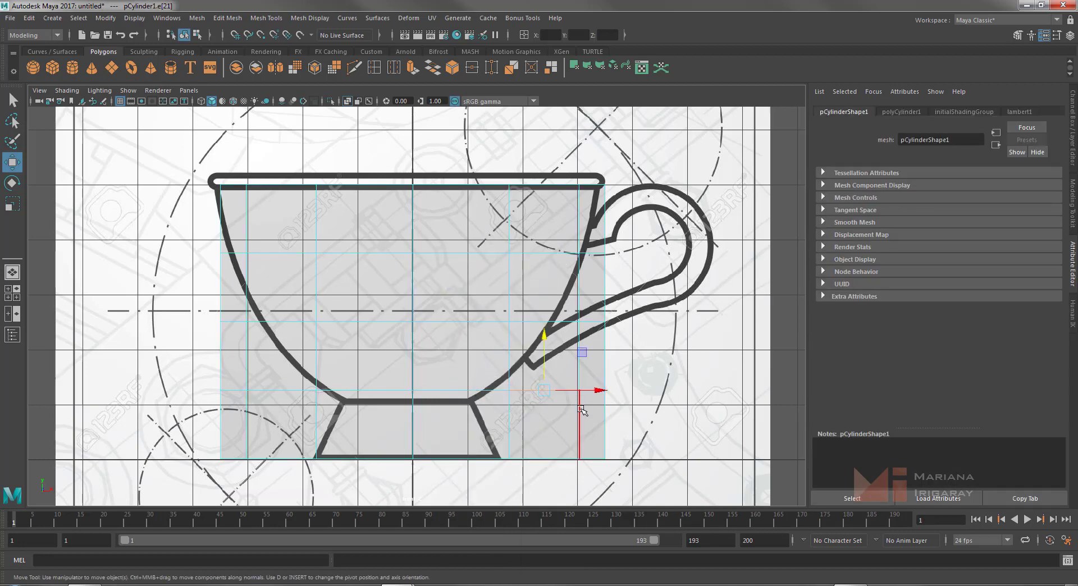
pyautogui.click(581, 416)
pyautogui.click(507, 420)
pyautogui.click(478, 391)
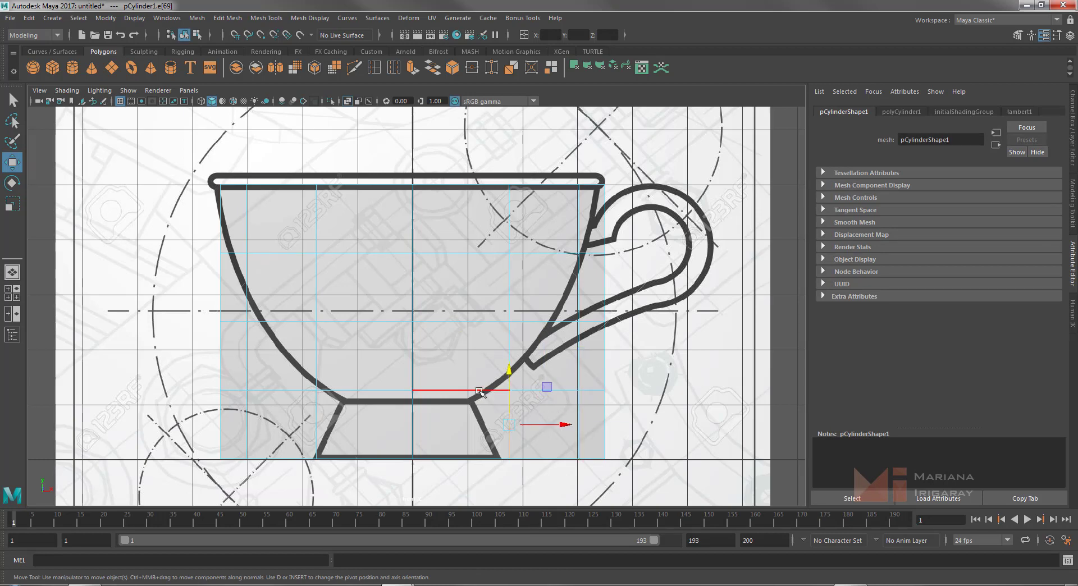
pyautogui.click(334, 392)
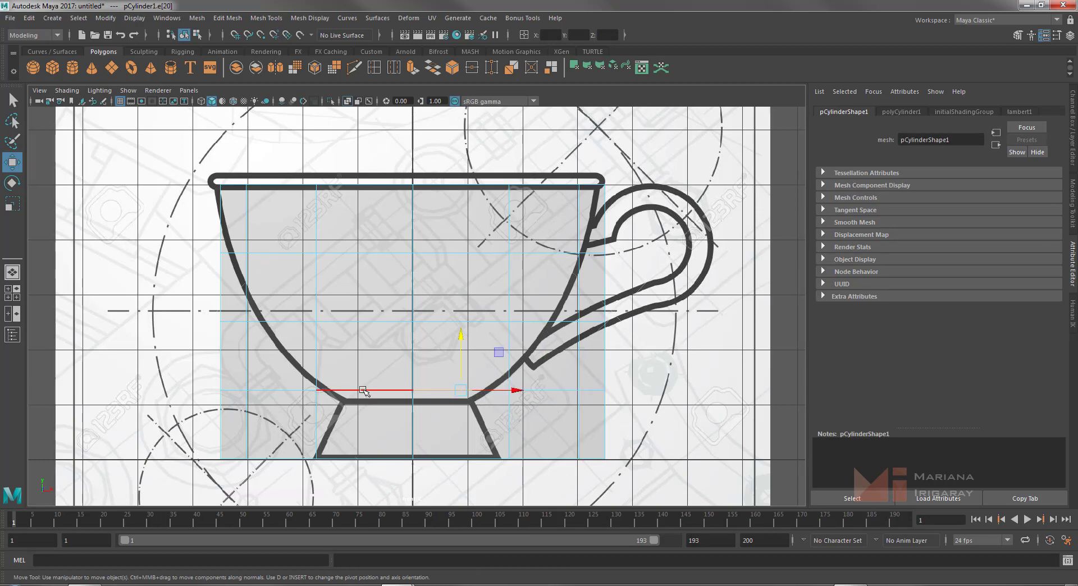
pyautogui.doubleClick(360, 391)
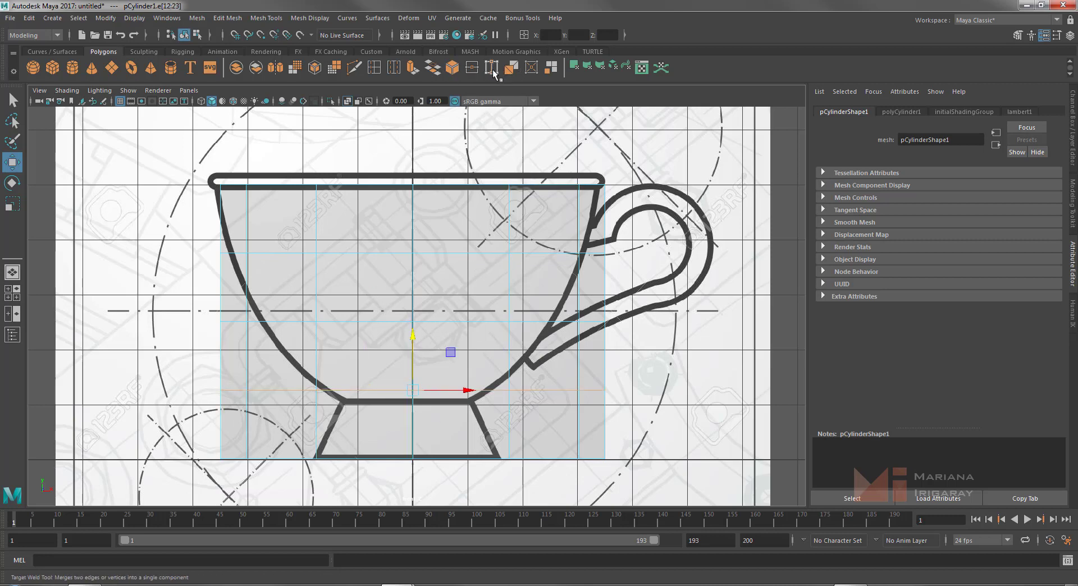
pyautogui.press('space')
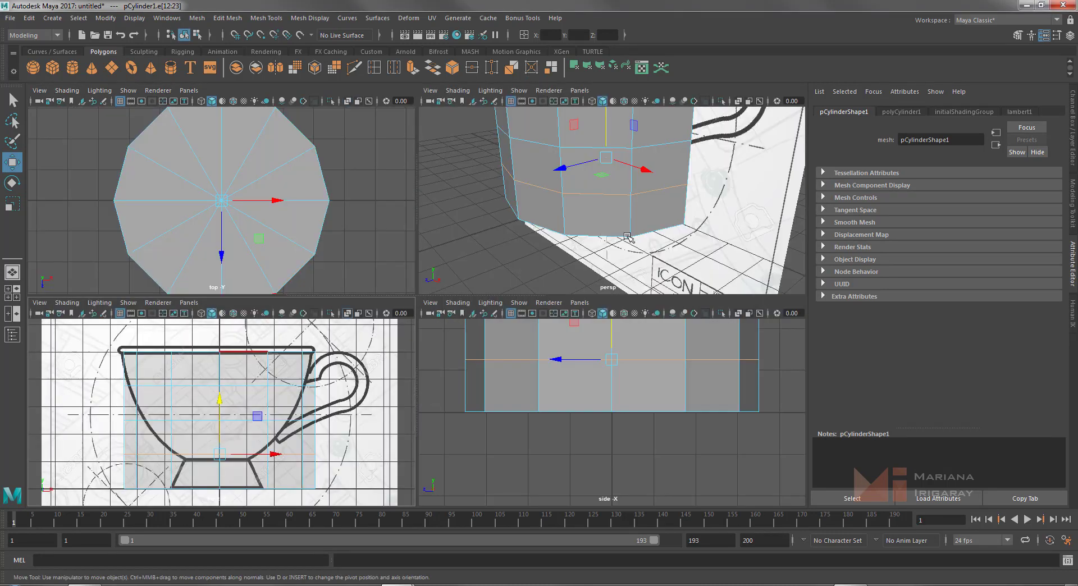
pyautogui.press('space')
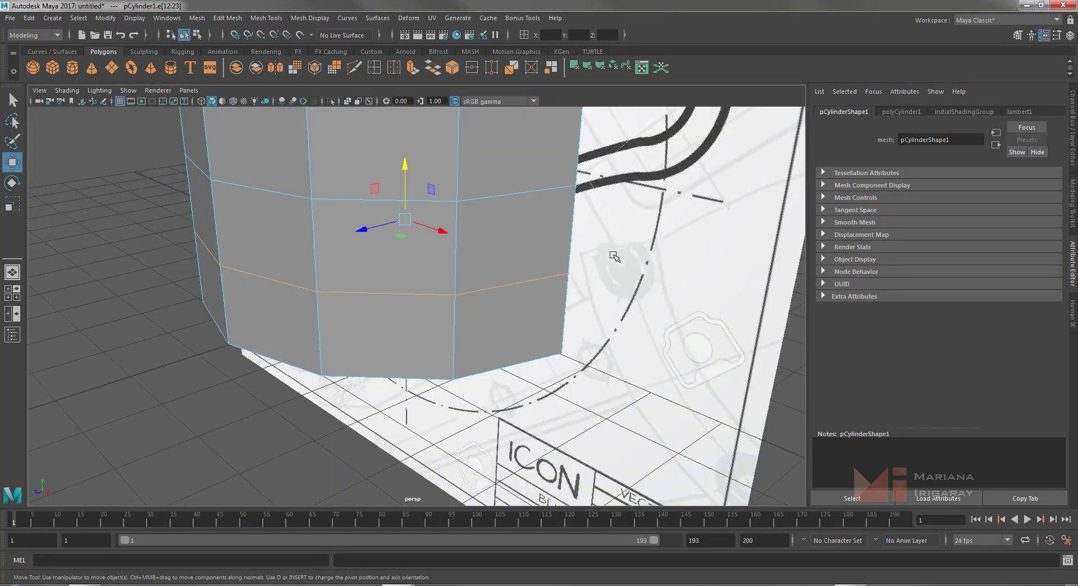
pyautogui.keyDown('alt'); pyautogui.moveTo(658, 276); pyautogui.dragTo(618, 369); pyautogui.keyUp('alt')
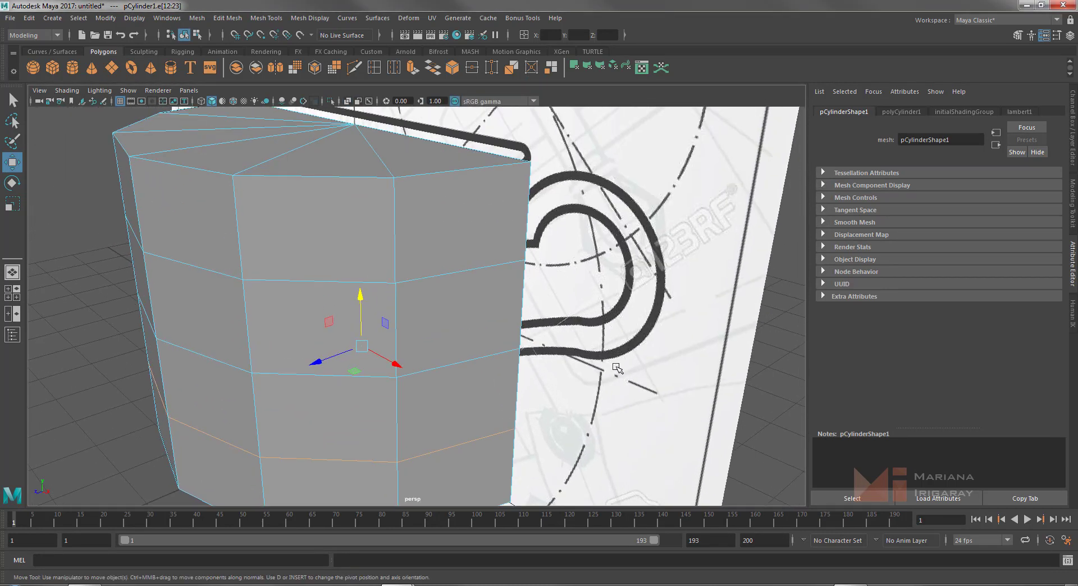
pyautogui.keyDown('alt'); pyautogui.moveTo(618, 369); pyautogui.dragTo(643, 317, button='middle'); pyautogui.keyUp('alt')
pyautogui.click(128, 393)
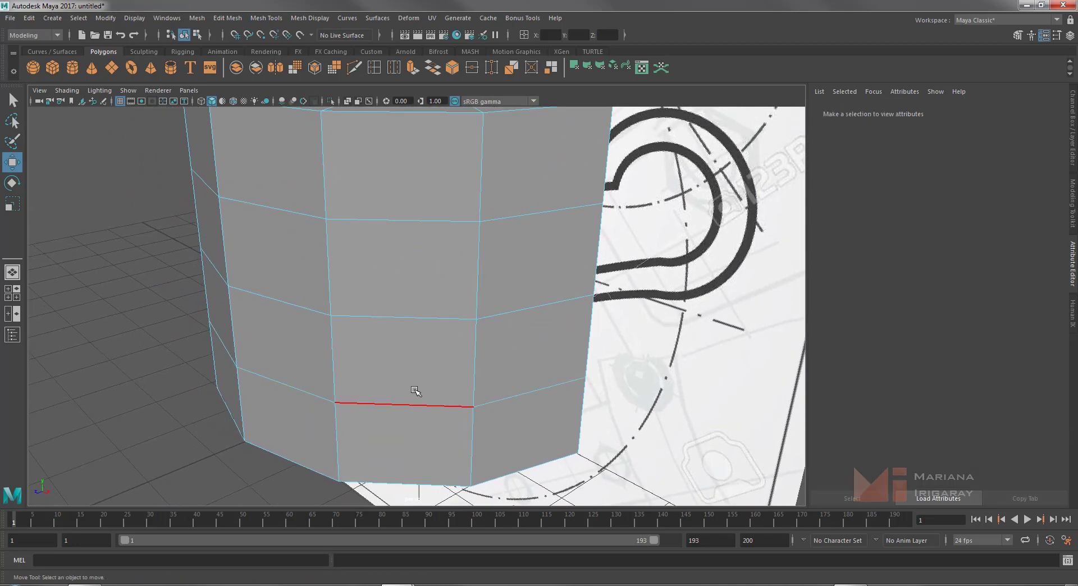
pyautogui.click(410, 403)
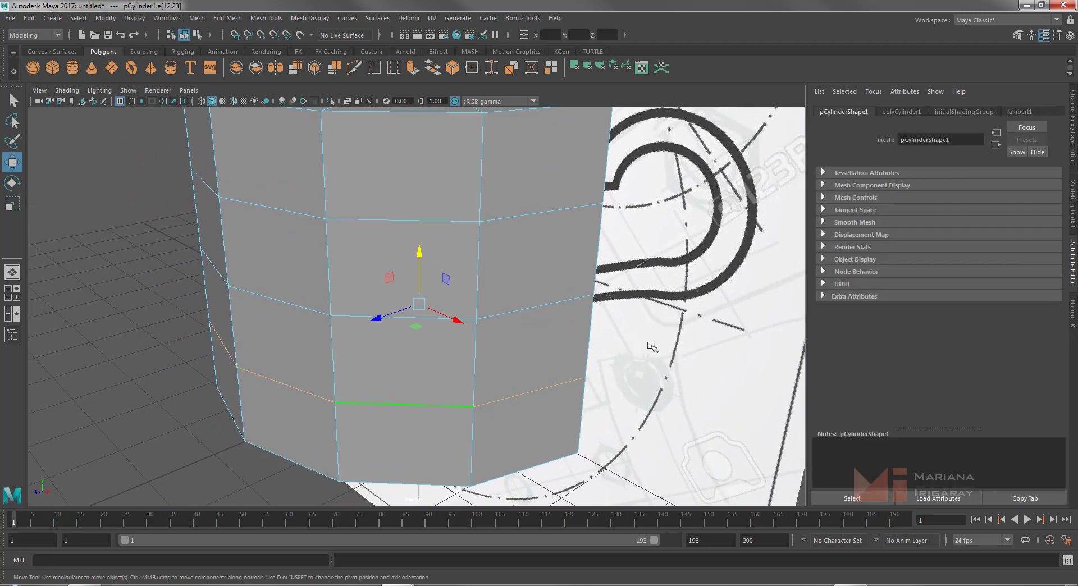
pyautogui.moveTo(411, 414)
pyautogui.keyDown('alt'); pyautogui.mouseDown(button='middle')
pyautogui.moveTo(576, 323)
pyautogui.moveTo(752, 331)
pyautogui.mouseUp(button='middle'); pyautogui.keyUp('alt')
pyautogui.moveTo(766, 351)
pyautogui.keyDown('alt'); pyautogui.mouseDown()
pyautogui.moveTo(655, 355)
pyautogui.moveTo(910, 332)
pyautogui.moveTo(753, 354)
pyautogui.moveTo(641, 351)
pyautogui.moveTo(796, 338)
pyautogui.moveTo(787, 366)
pyautogui.mouseUp(); pyautogui.keyUp('alt')
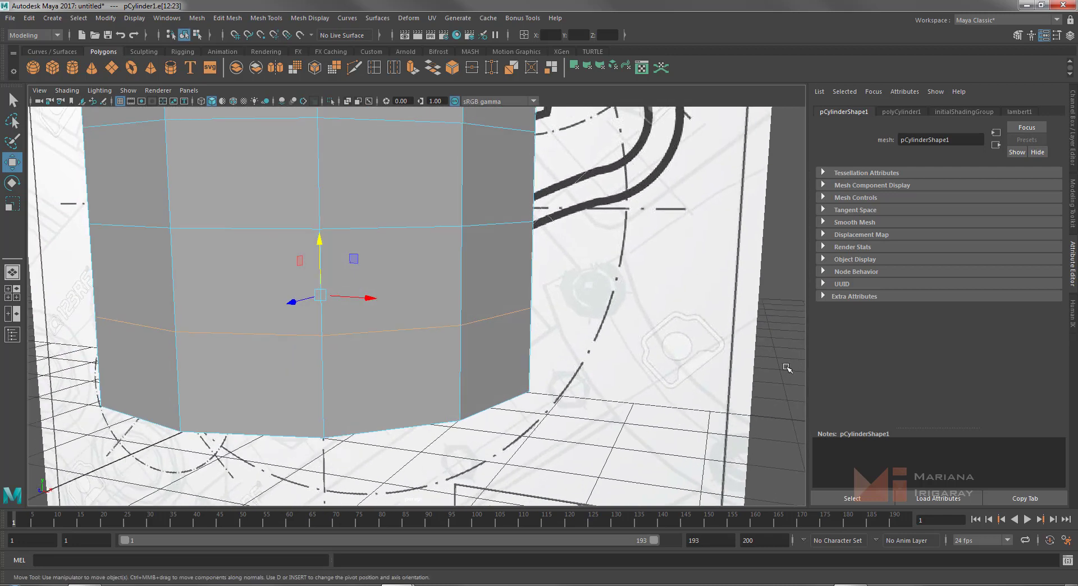
pyautogui.click(787, 374)
pyautogui.doubleClick(364, 334)
pyautogui.press('space')
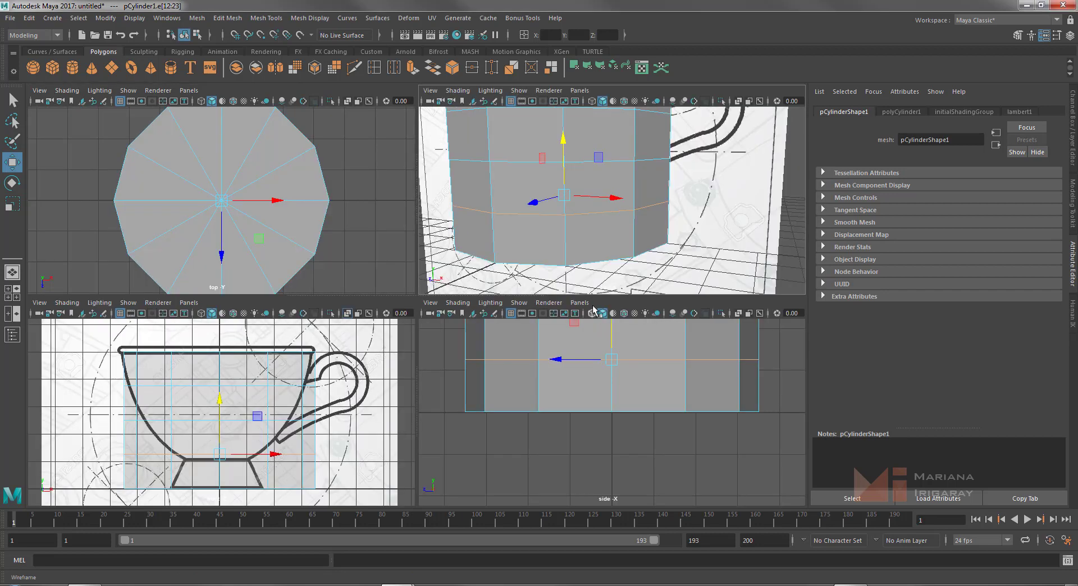
# Narrow the lower edge loop, lower it to the bowl-foot junction, and view in perspective
pyautogui.press('space')
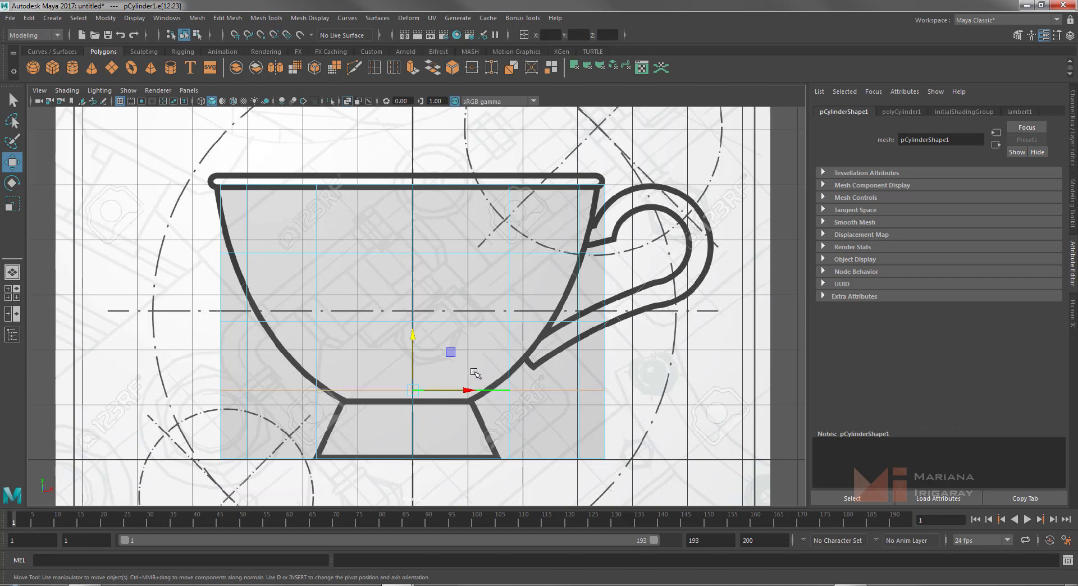
pyautogui.press('r')
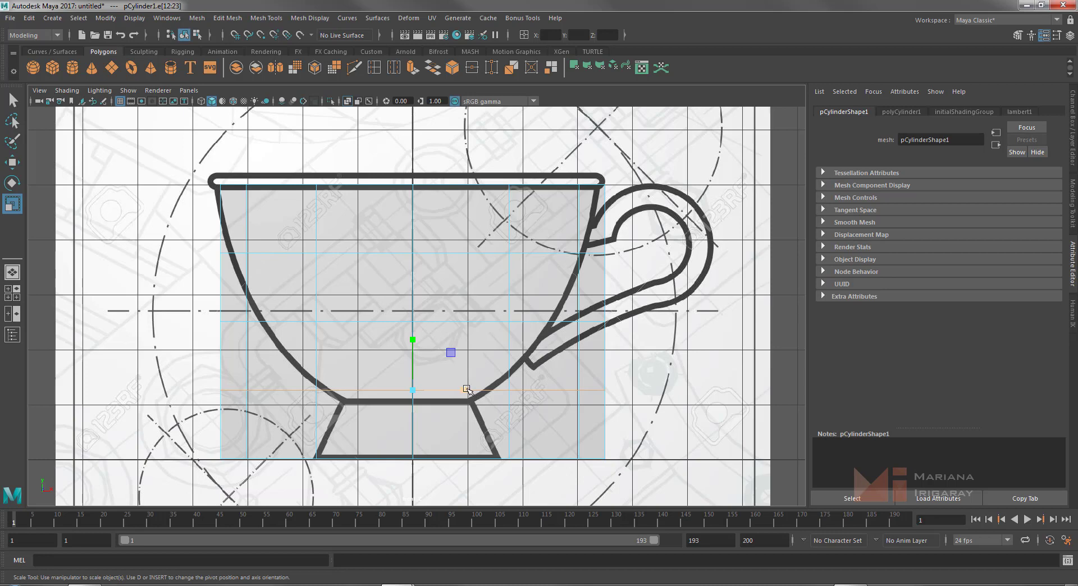
pyautogui.moveTo(464, 389); pyautogui.dragTo(432, 391)
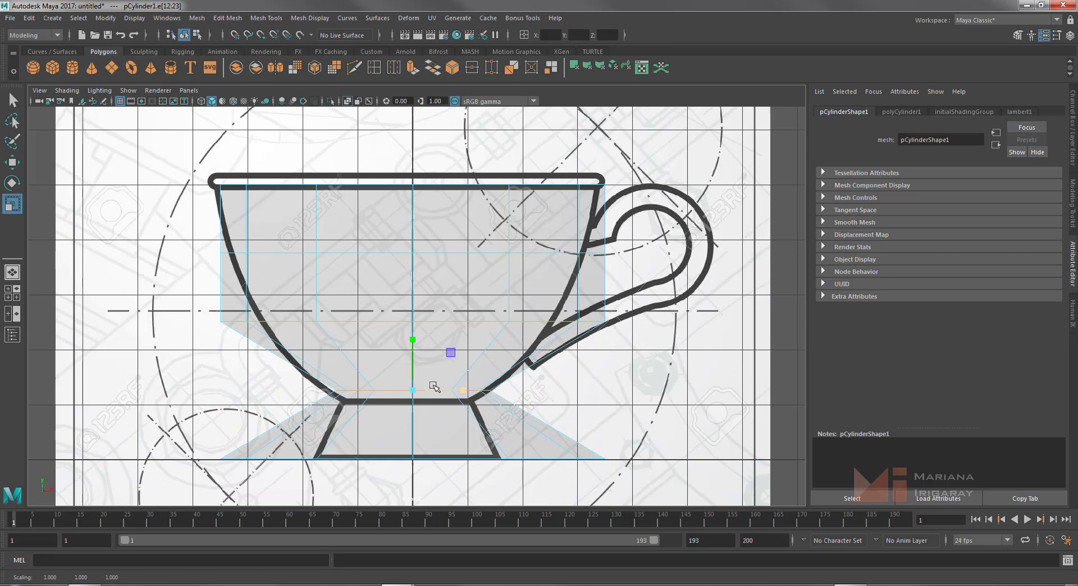
pyautogui.press('w')
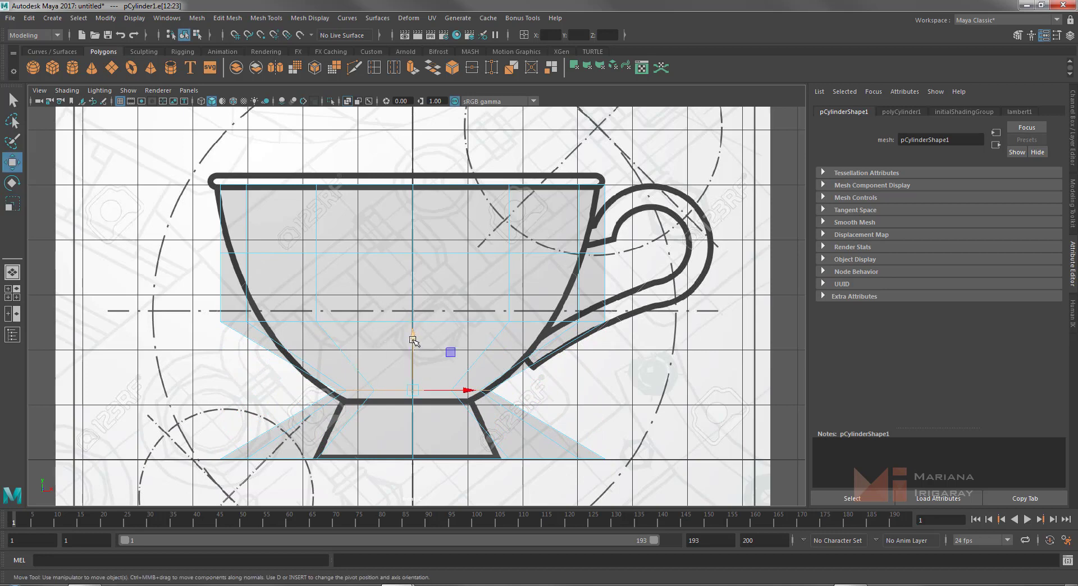
pyautogui.moveTo(413, 338); pyautogui.dragTo(414, 349)
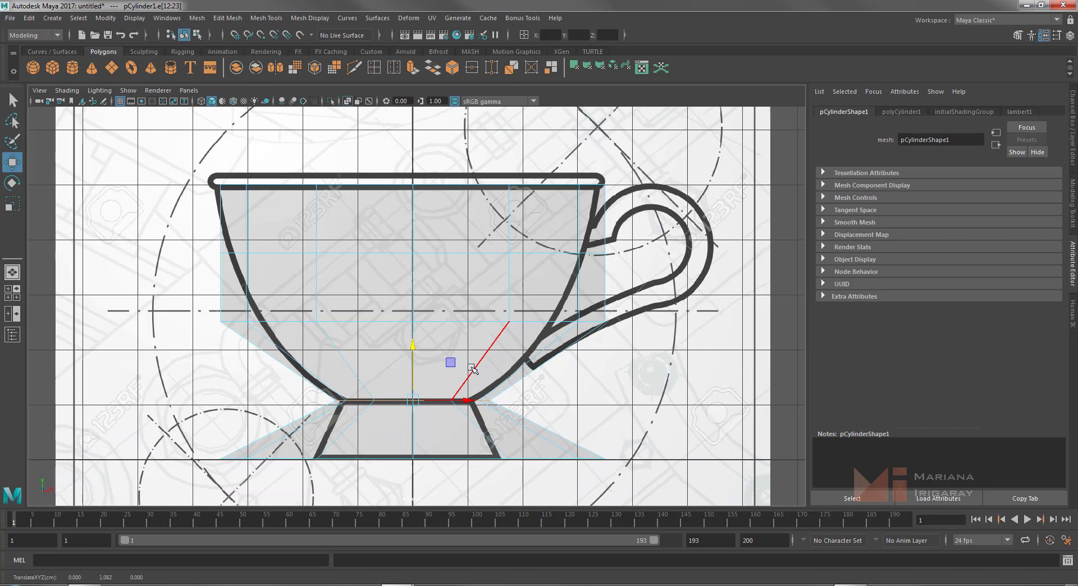
pyautogui.press('space')
pyautogui.press('space')
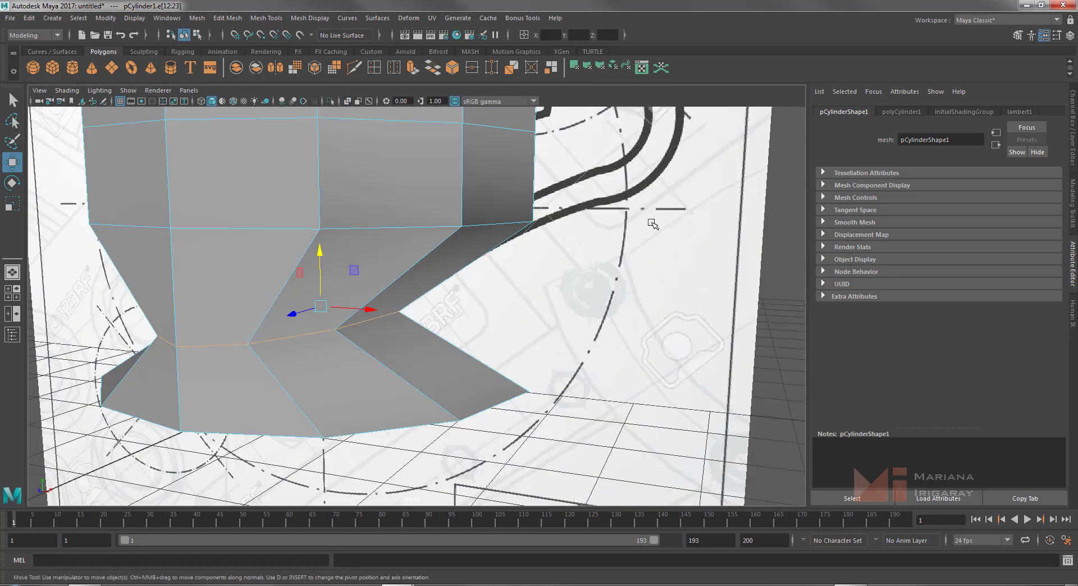
# Inspect the cup in perspective, undo the edge loop changes, and return to the front view
pyautogui.scroll(-3, 622, 296)
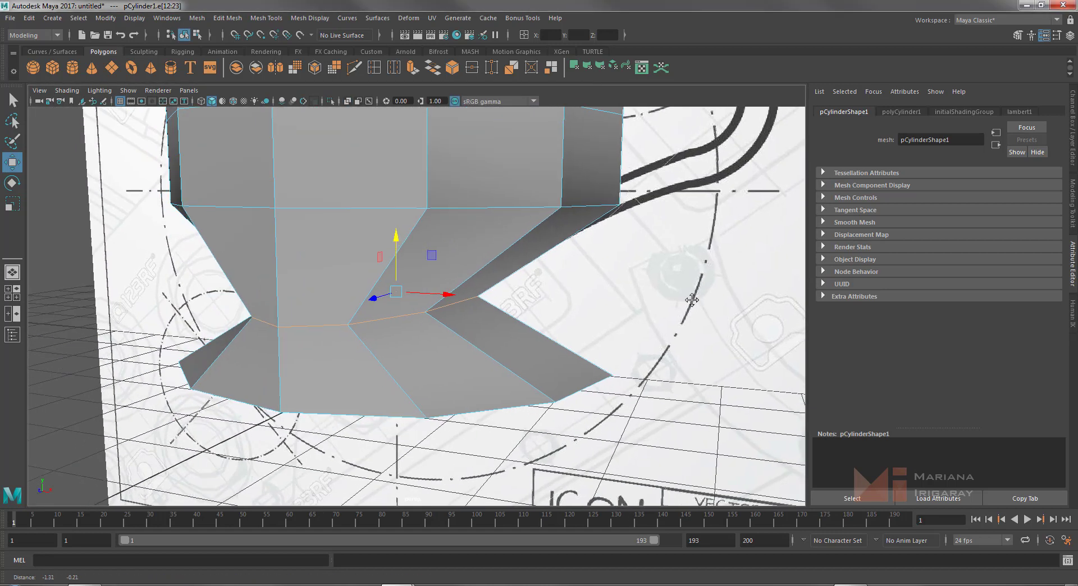
pyautogui.scroll(-2, 629, 301)
pyautogui.scroll(-2, 652, 317)
pyautogui.scroll(-2, 685, 303)
pyautogui.moveTo(695, 297)
pyautogui.keyDown('alt'); pyautogui.mouseDown()
pyautogui.moveTo(580, 303)
pyautogui.moveTo(599, 298)
pyautogui.mouseUp(); pyautogui.keyUp('alt')
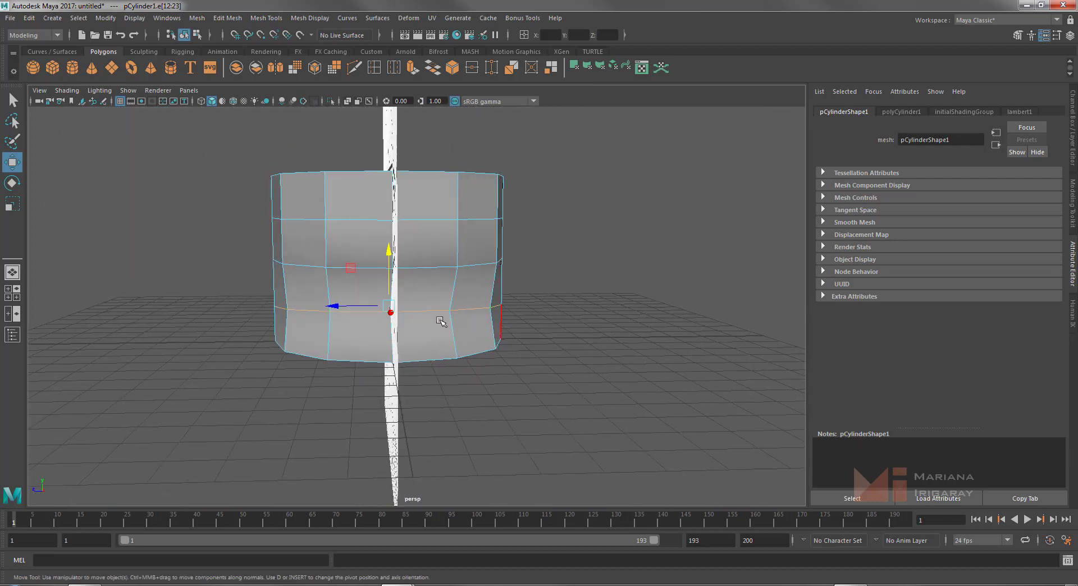
pyautogui.moveTo(277, 421)
pyautogui.keyDown('alt'); pyautogui.mouseDown()
pyautogui.moveTo(492, 412)
pyautogui.moveTo(356, 424)
pyautogui.moveTo(396, 429)
pyautogui.mouseUp(); pyautogui.keyUp('alt')
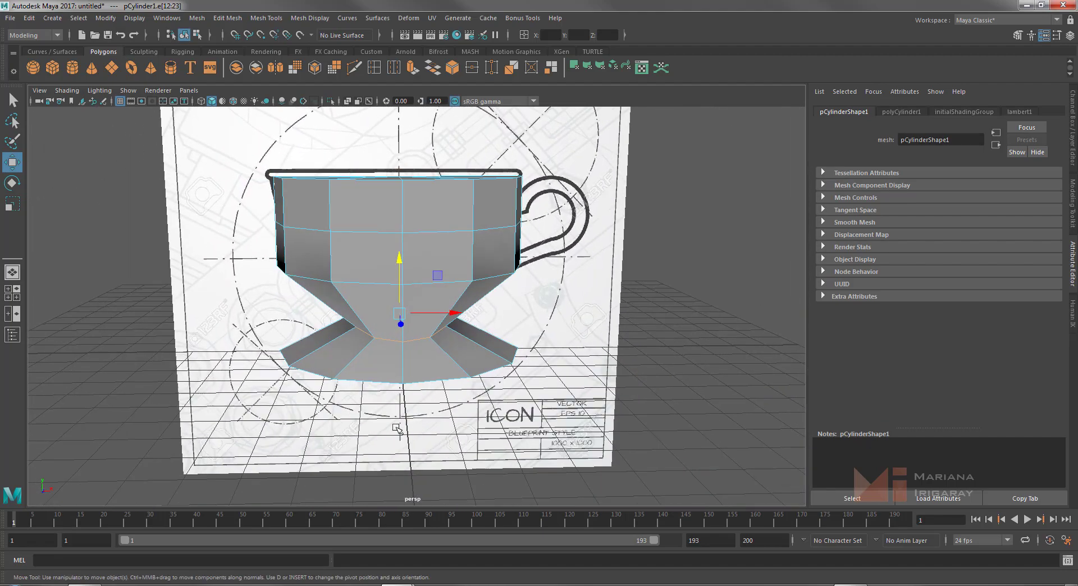
pyautogui.hotkey('ctrl', 'z')
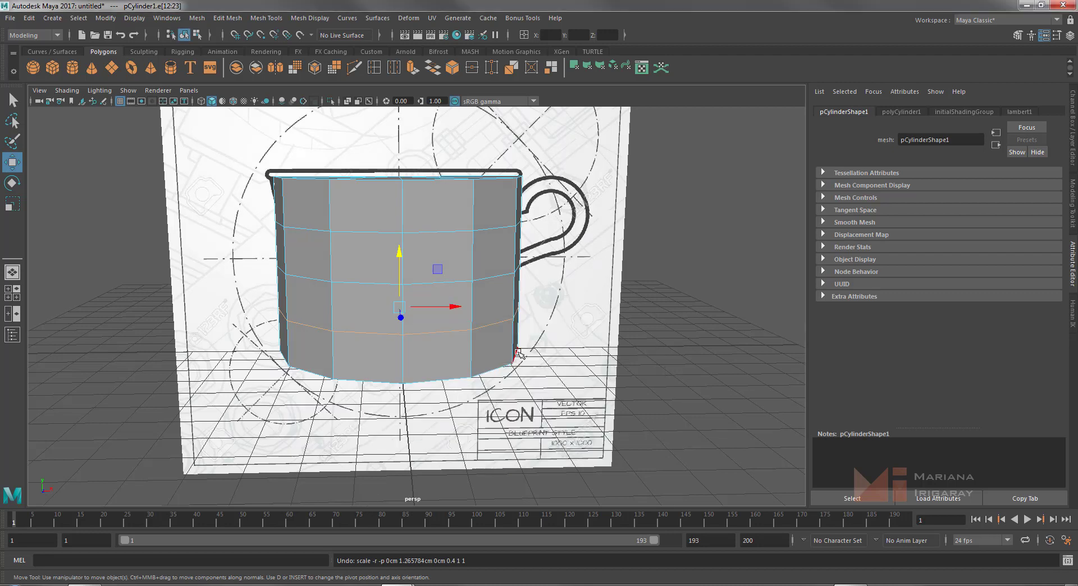
pyautogui.press('space')
pyautogui.press('space')
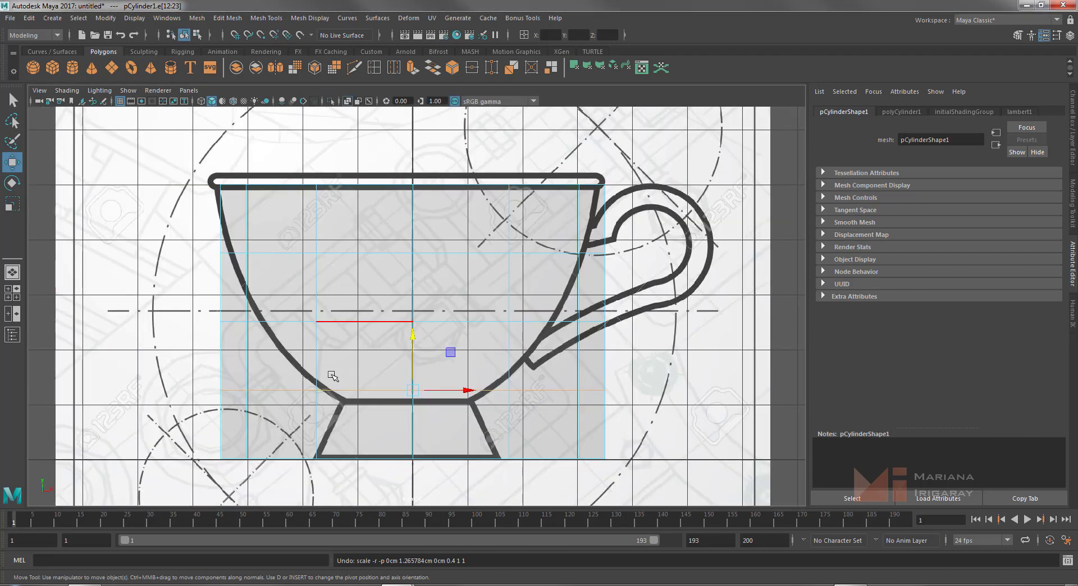
# Select the cylinder's waist edge loop e[12:23]
pyautogui.click(520, 312)
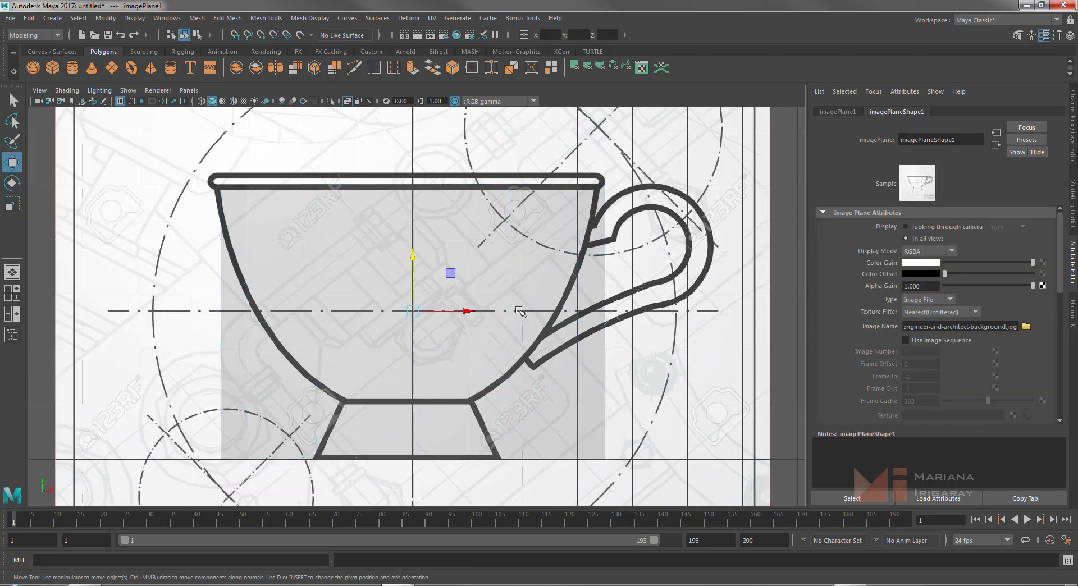
pyautogui.click(532, 380)
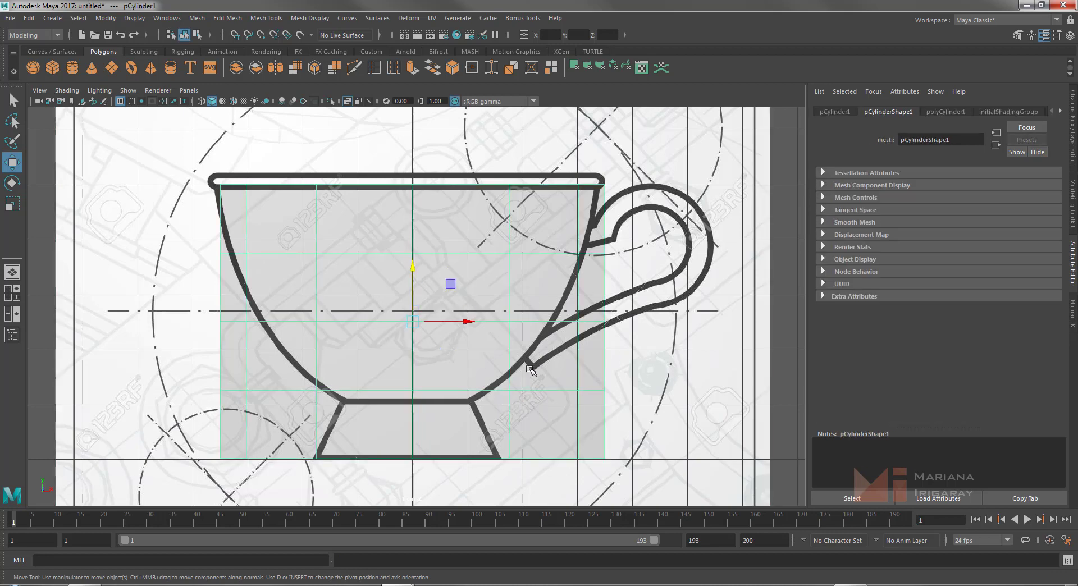
pyautogui.moveTo(527, 310); pyautogui.dragTo(526, 247, button='right')
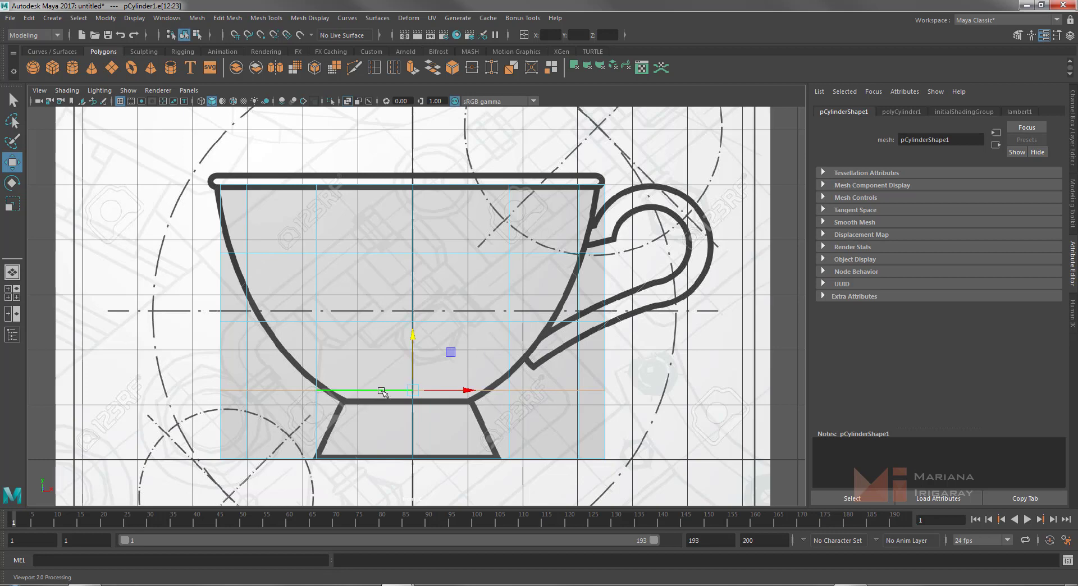
# Shrink the waist loop, lower it to the foot's top, and scale it to 0.885
pyautogui.press('r')
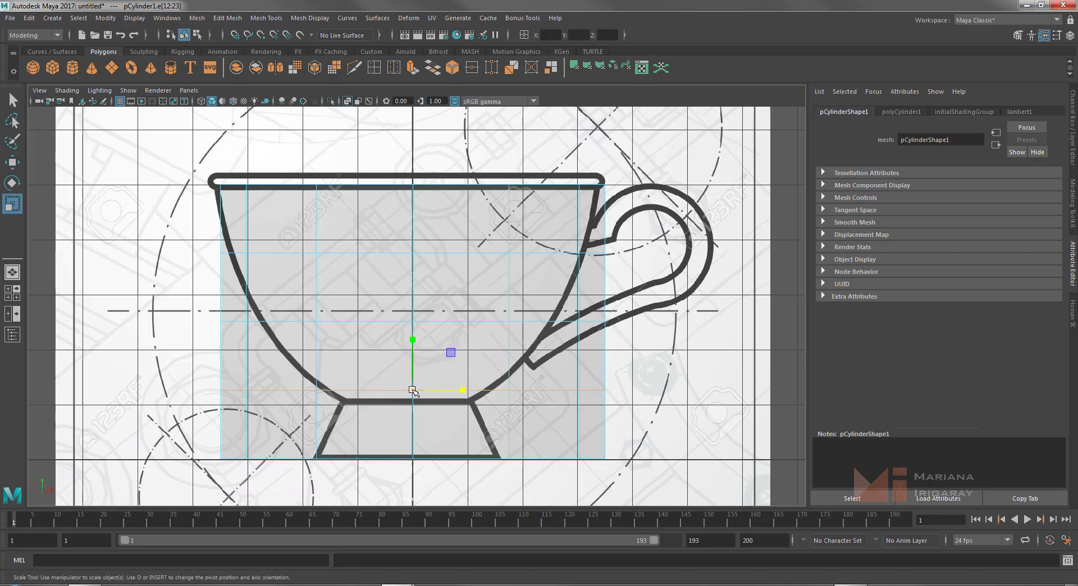
pyautogui.moveTo(413, 391)
pyautogui.mouseDown()
pyautogui.moveTo(238, 387)
pyautogui.moveTo(253, 384)
pyautogui.mouseUp()
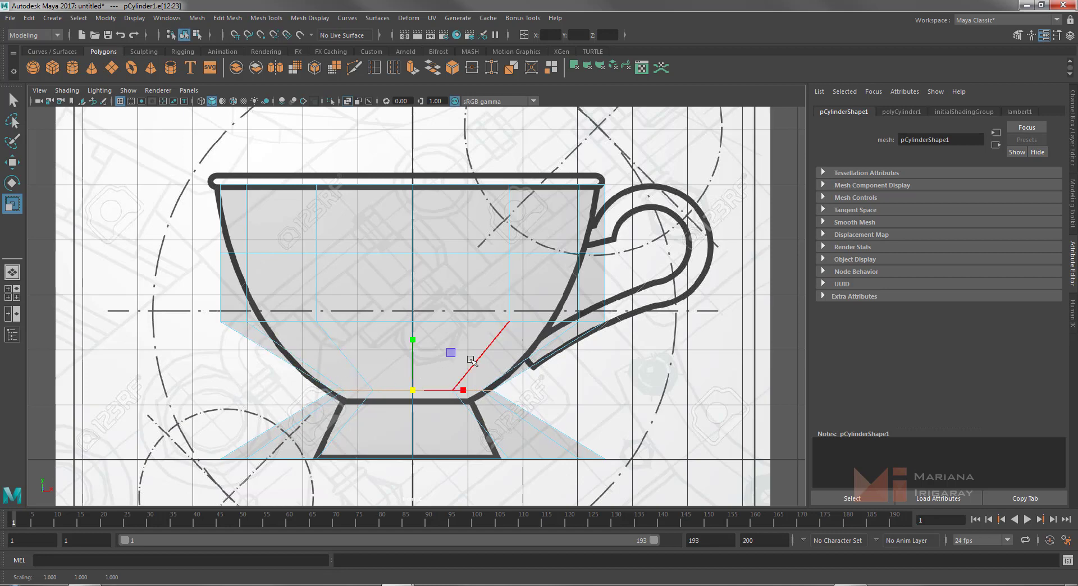
pyautogui.press('w')
pyautogui.moveTo(413, 338); pyautogui.dragTo(414, 348)
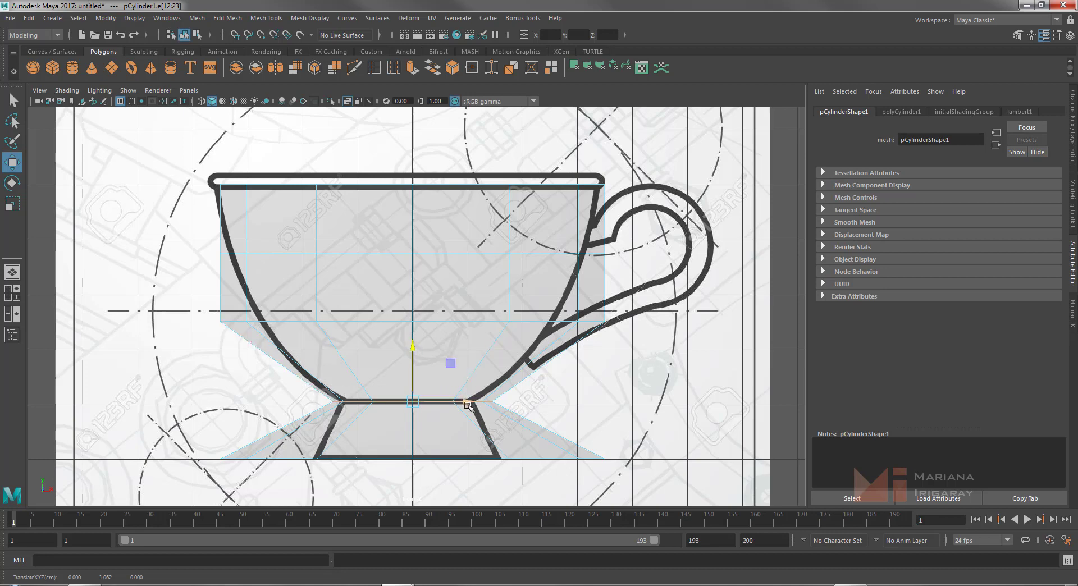
pyautogui.press('r')
pyautogui.moveTo(413, 403); pyautogui.dragTo(402, 404)
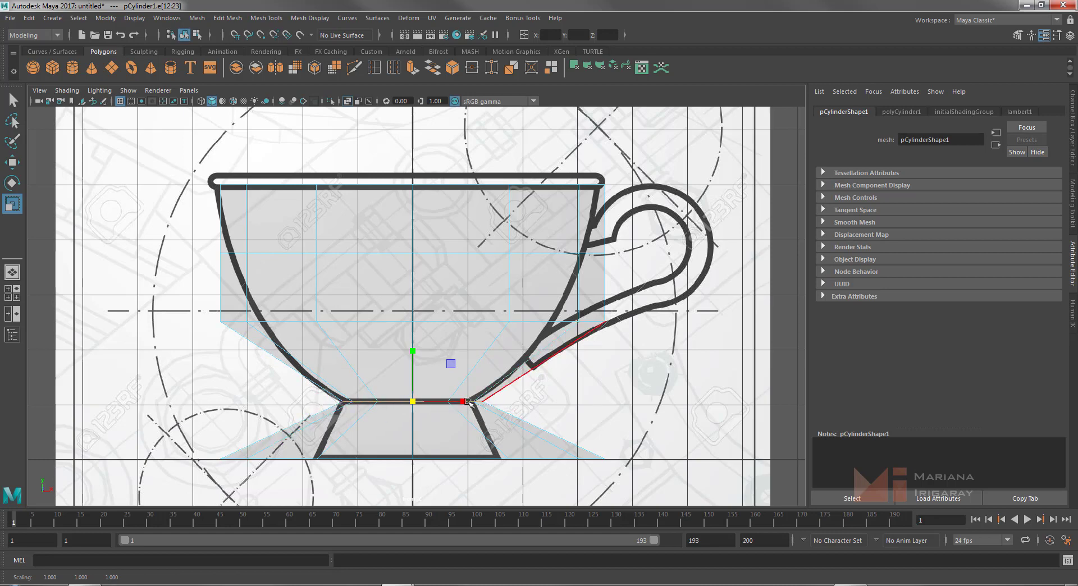
# Scale the bottom edge loop to the width of the foot's base
pyautogui.doubleClick(273, 461)
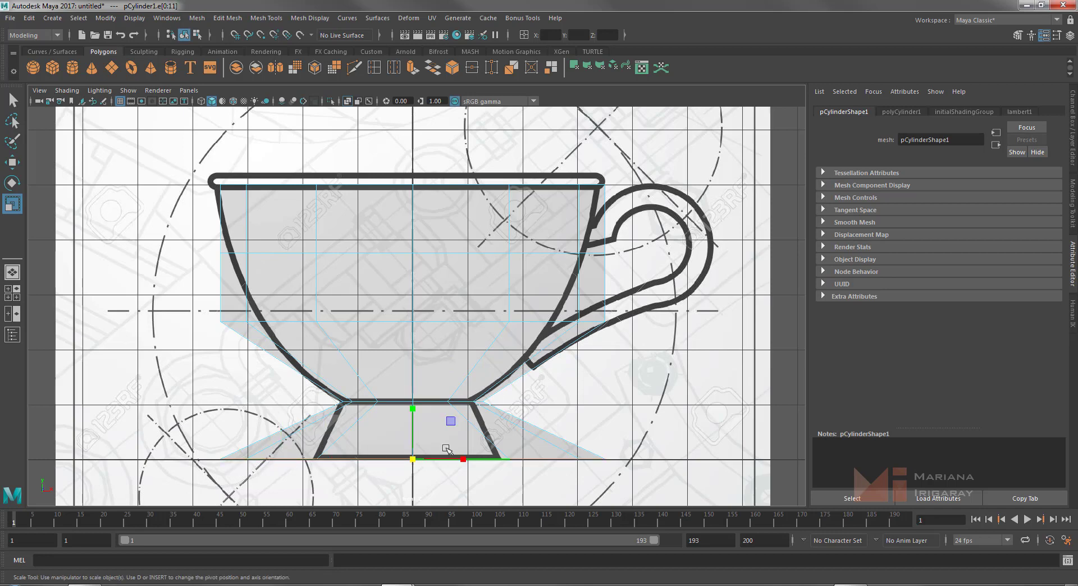
pyautogui.moveTo(412, 460); pyautogui.dragTo(270, 464)
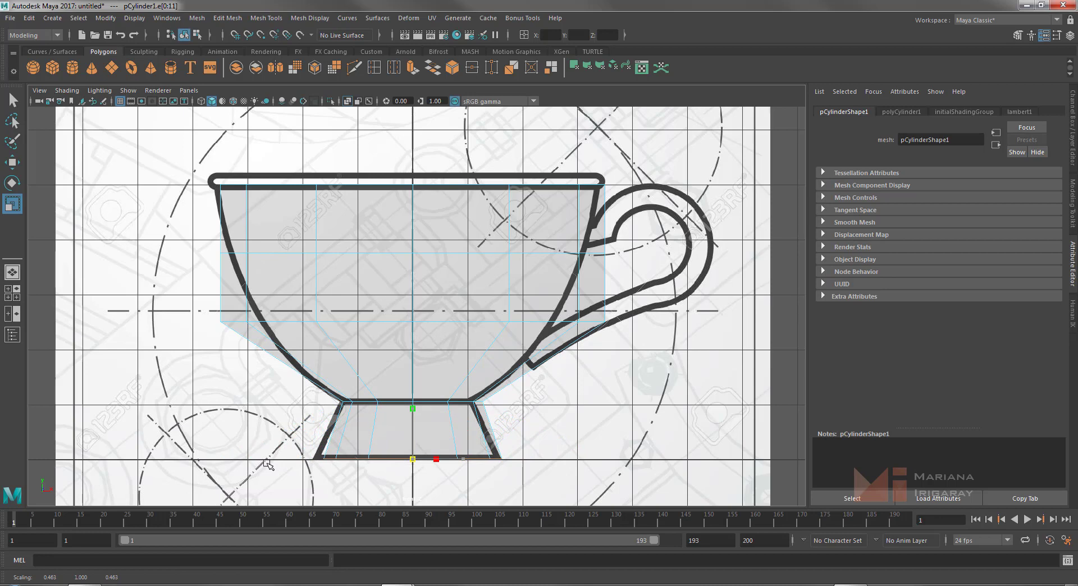
pyautogui.moveTo(264, 460); pyautogui.dragTo(275, 475)
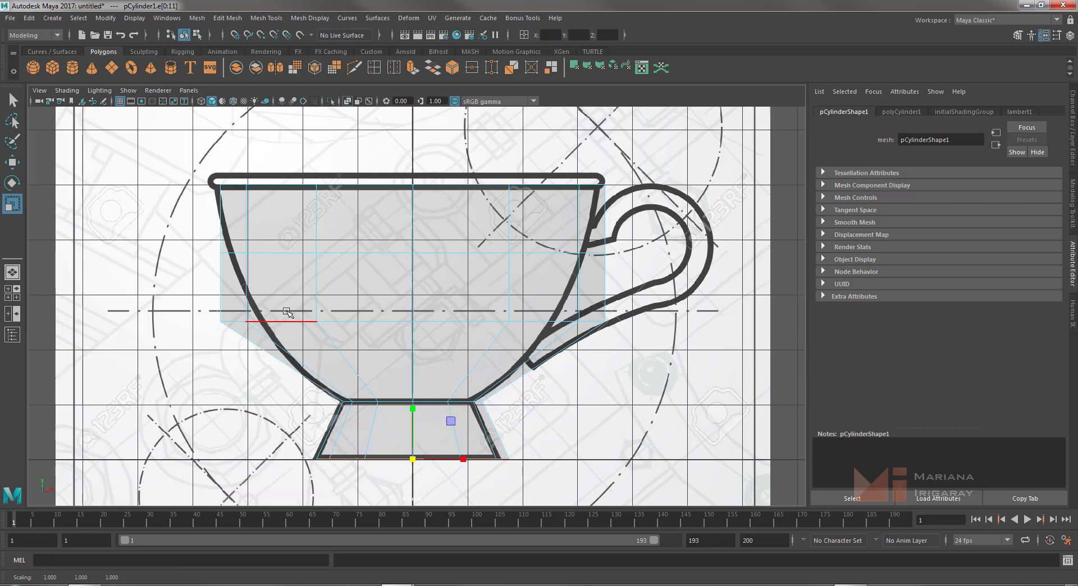
# Slide the middle bowl edge loop lower and narrow it to the bowl's curve
pyautogui.doubleClick(347, 322)
pyautogui.moveTo(422, 319); pyautogui.dragTo(345, 316)
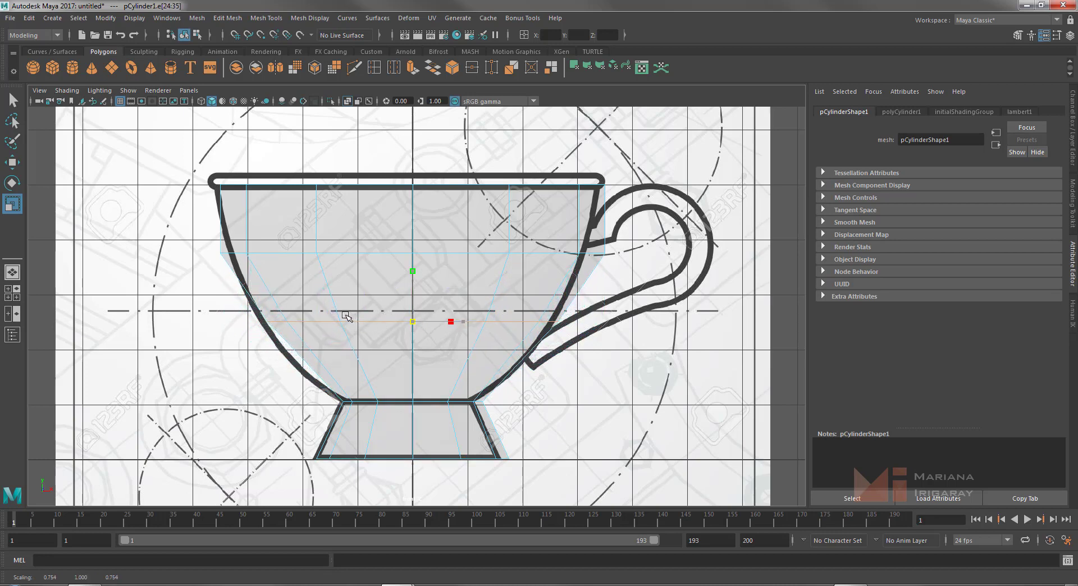
pyautogui.moveTo(414, 322); pyautogui.dragTo(413, 322)
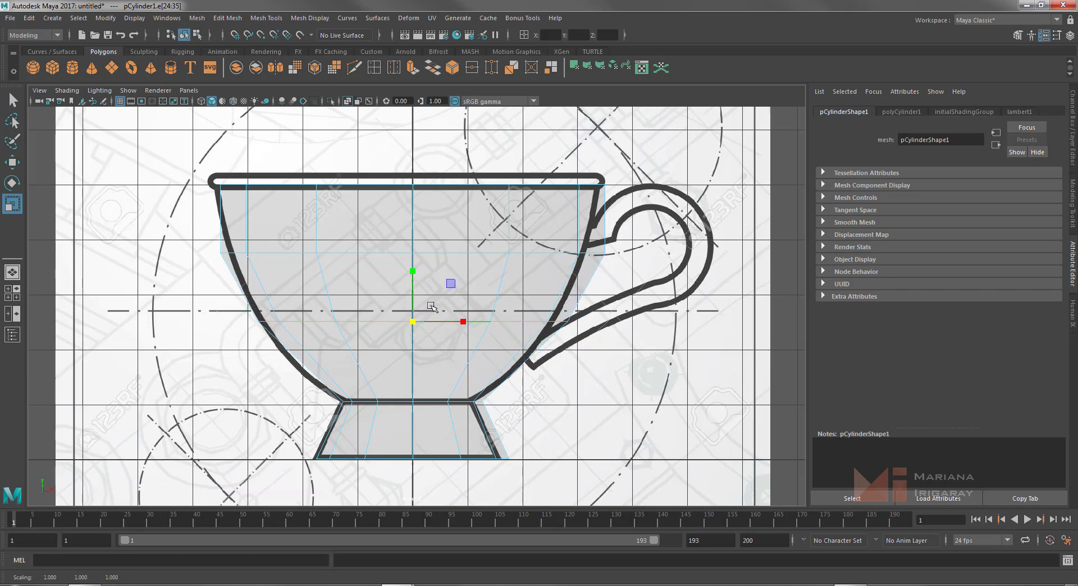
pyautogui.press('w')
pyautogui.moveTo(411, 271); pyautogui.dragTo(416, 290)
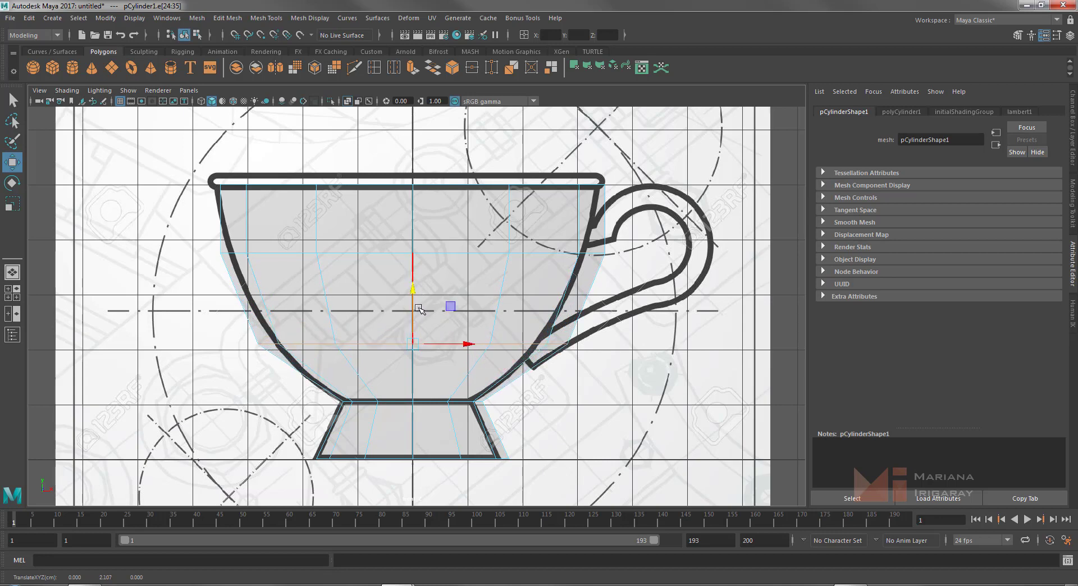
pyautogui.press('r')
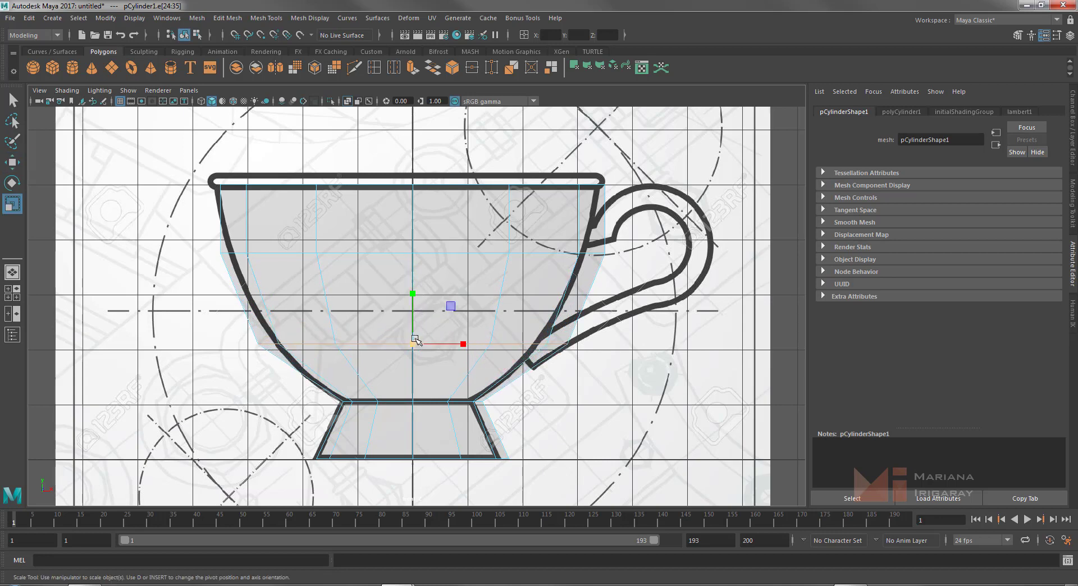
pyautogui.moveTo(415, 344); pyautogui.dragTo(394, 342)
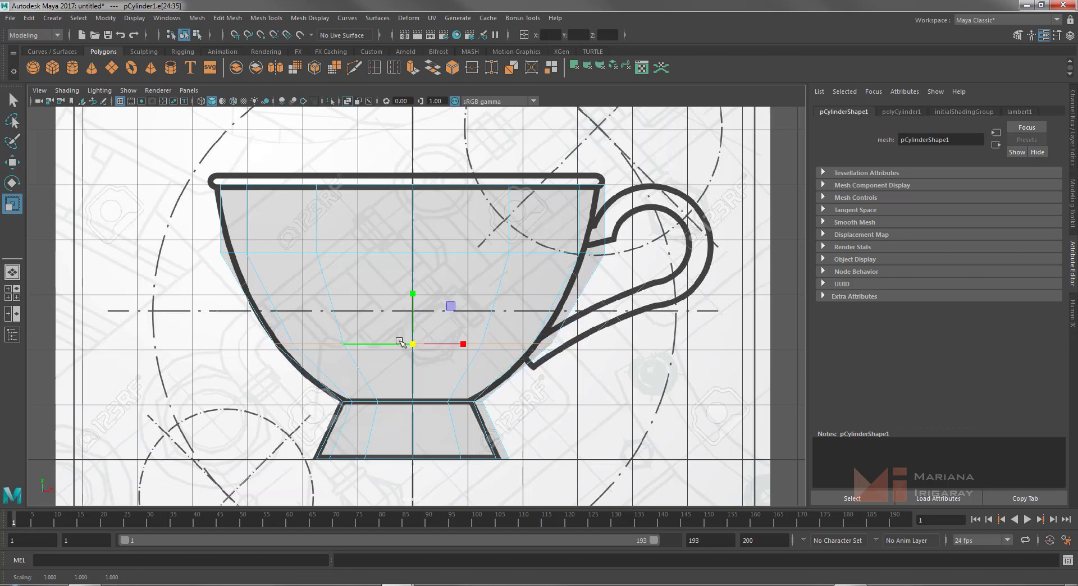
# Narrow the upper bowl loop slightly and fit the top loop to the blueprint rim
pyautogui.doubleClick(369, 252)
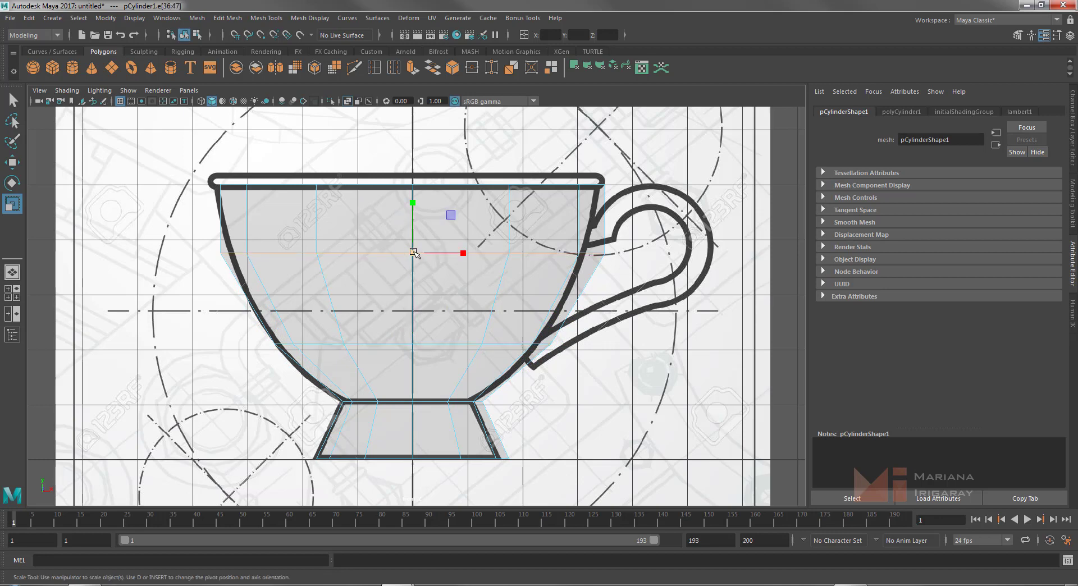
pyautogui.moveTo(413, 253); pyautogui.dragTo(405, 255)
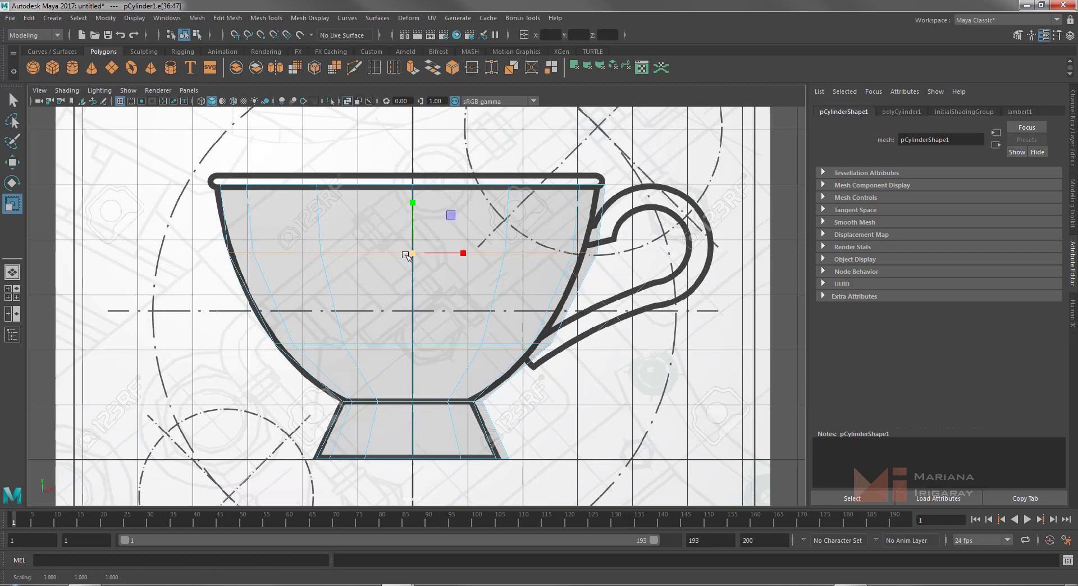
pyautogui.doubleClick(234, 185)
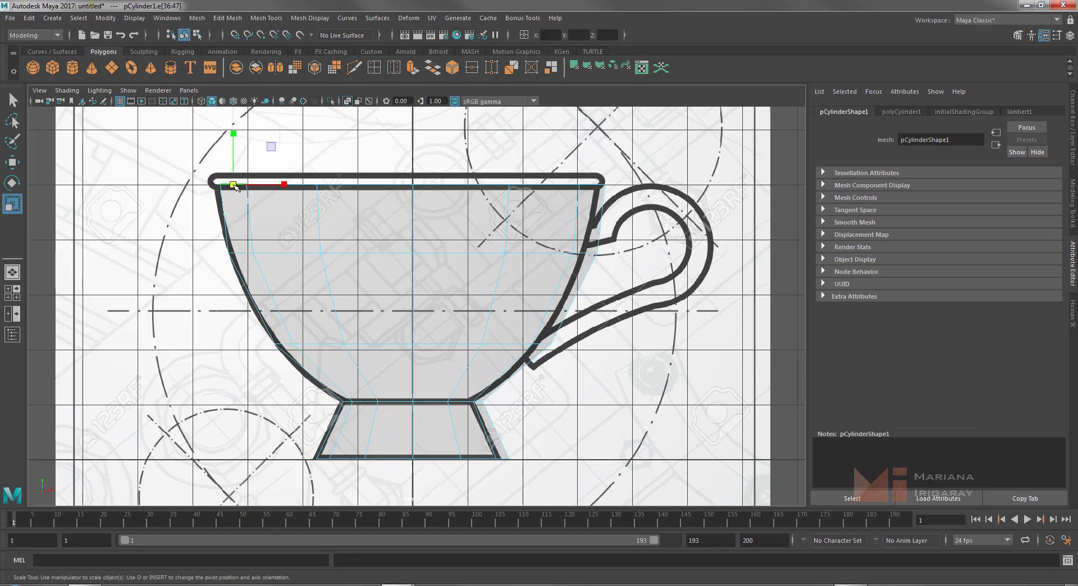
pyautogui.moveTo(412, 184); pyautogui.dragTo(421, 186)
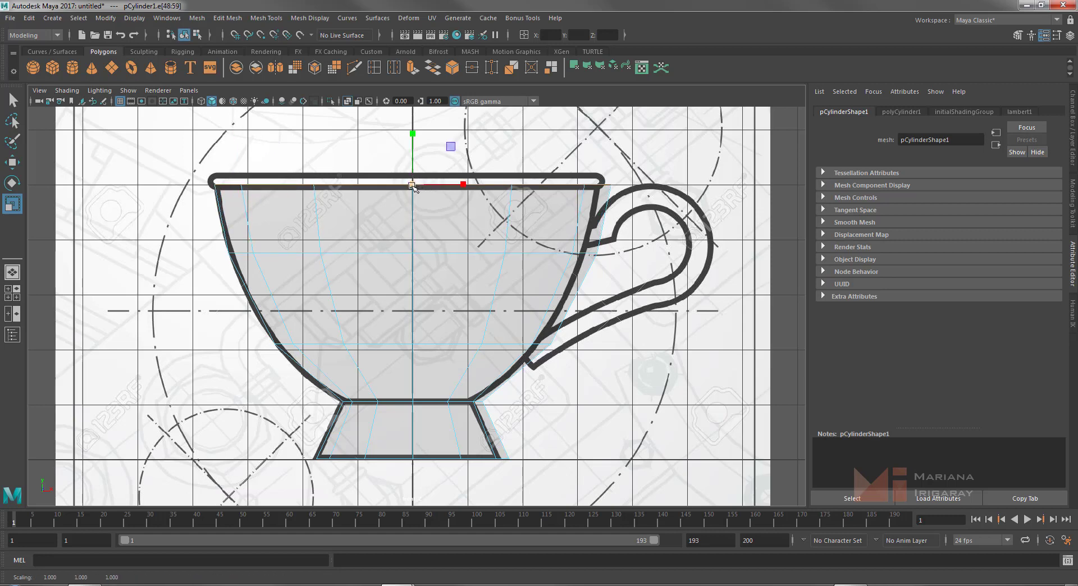
pyautogui.press('w')
pyautogui.moveTo(410, 139); pyautogui.dragTo(414, 143)
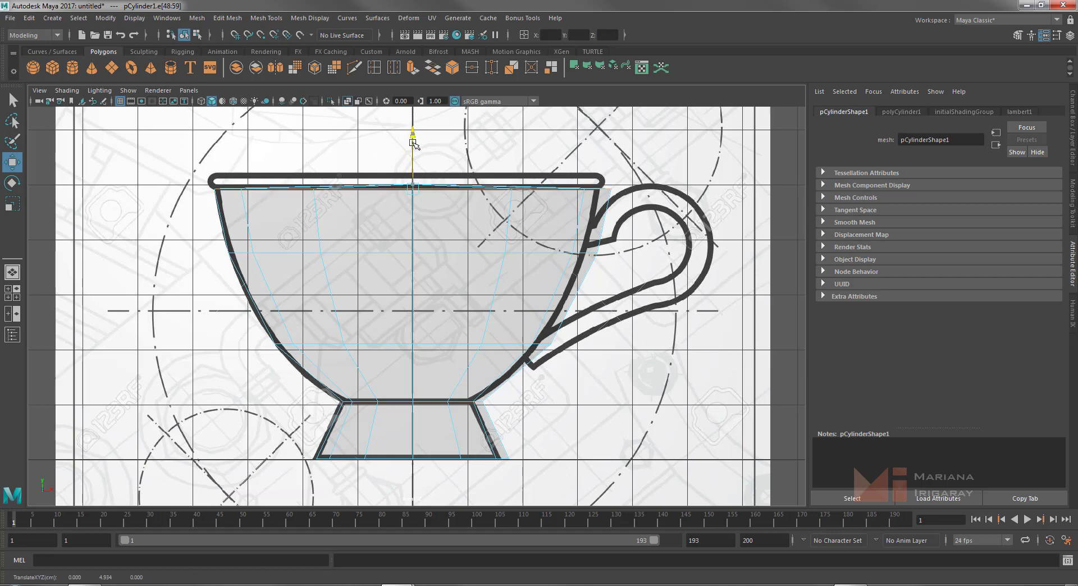
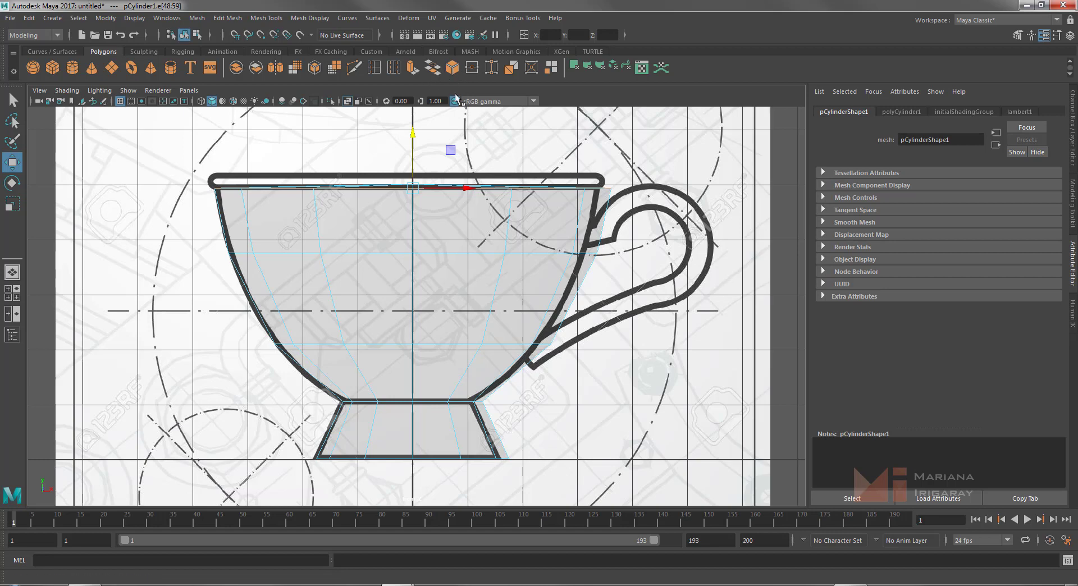
# Turn off X-ray so the teacup shades solid grey, and show the four-view layout
pyautogui.click(350, 102)
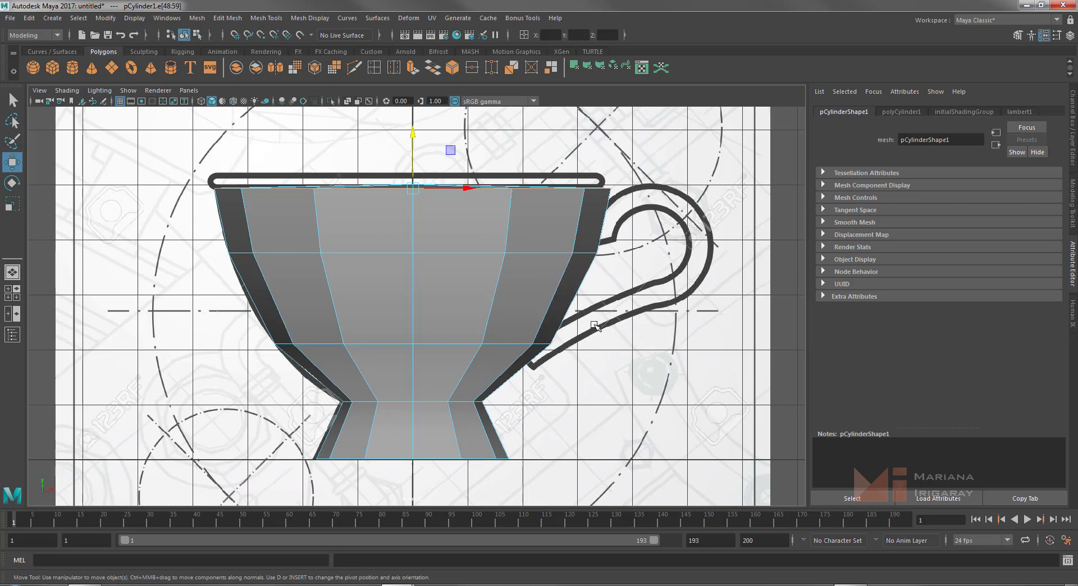
pyautogui.press('space')
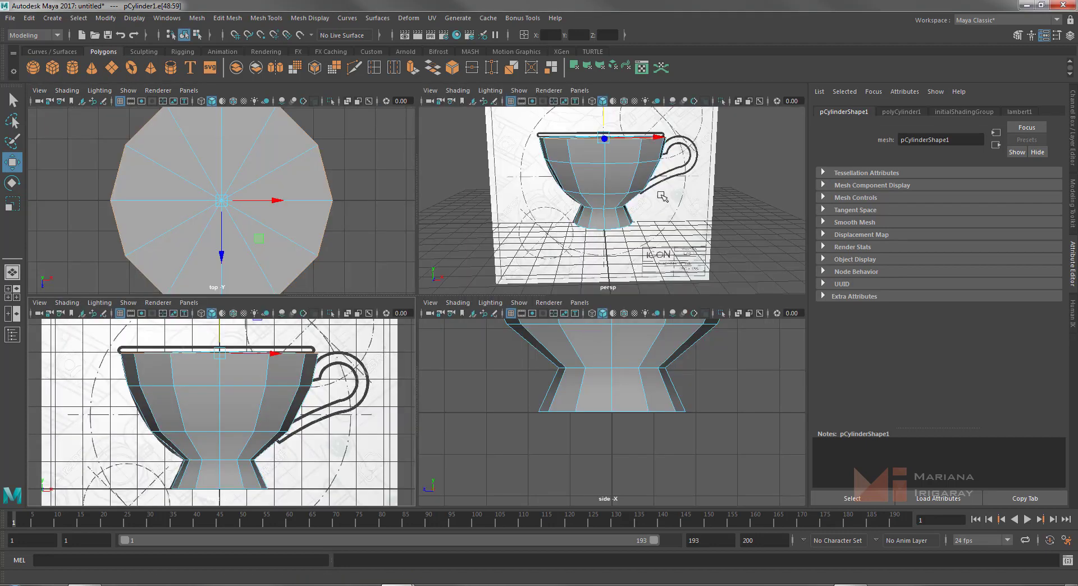
# Maximize the perspective view, clear the edge selection and orbit behind the cup
pyautogui.press('space')
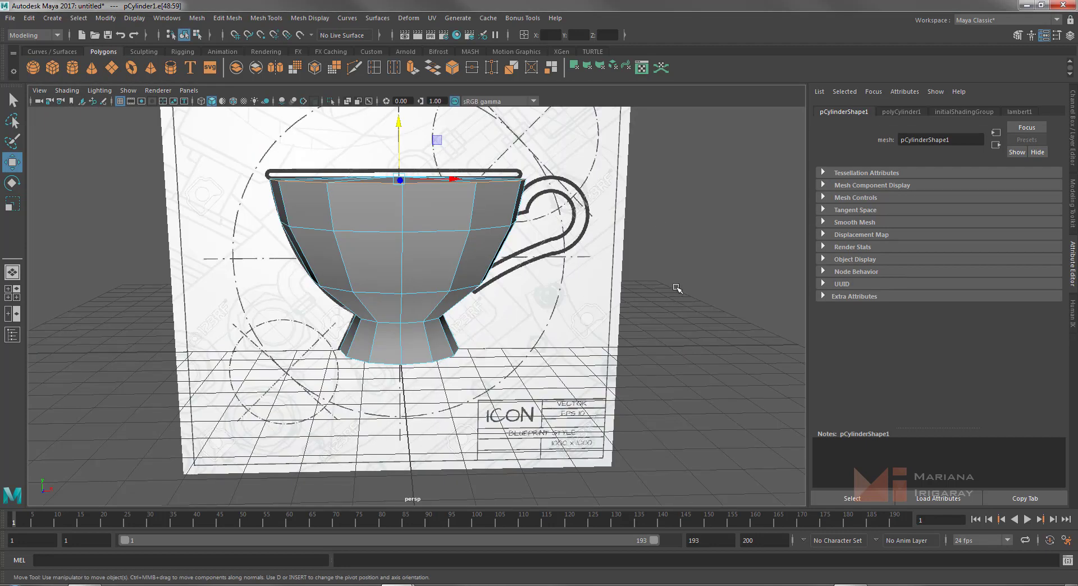
pyautogui.moveTo(678, 288)
pyautogui.keyDown('alt'); pyautogui.mouseDown()
pyautogui.moveTo(682, 301)
pyautogui.moveTo(580, 298)
pyautogui.moveTo(553, 272)
pyautogui.mouseUp(); pyautogui.keyUp('alt')
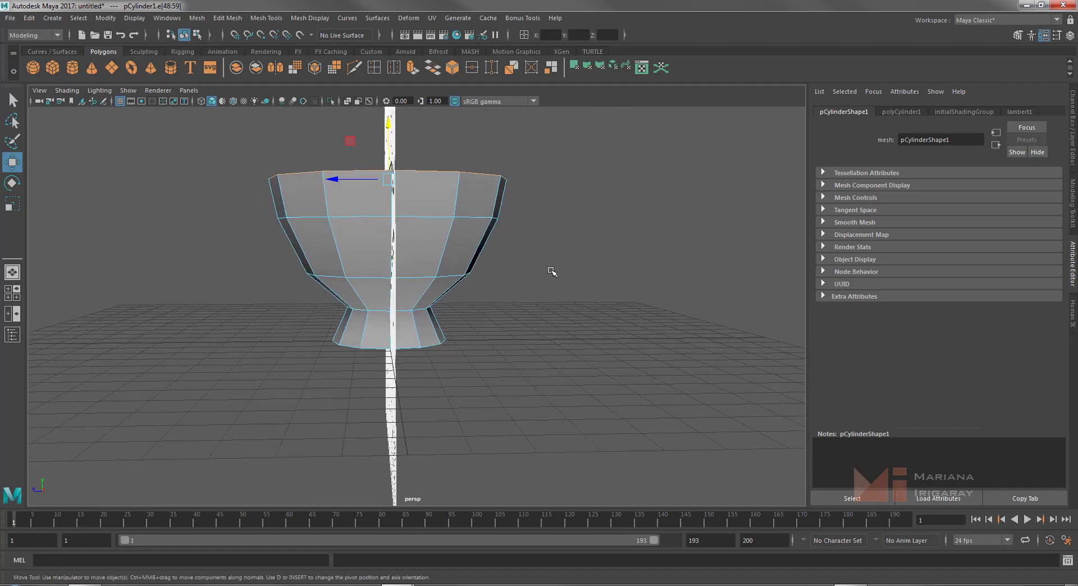
pyautogui.moveTo(281, 354)
pyautogui.keyDown('alt'); pyautogui.mouseDown()
pyautogui.moveTo(539, 411)
pyautogui.moveTo(559, 344)
pyautogui.moveTo(226, 368)
pyautogui.moveTo(396, 371)
pyautogui.moveTo(414, 298)
pyautogui.mouseUp(); pyautogui.keyUp('alt')
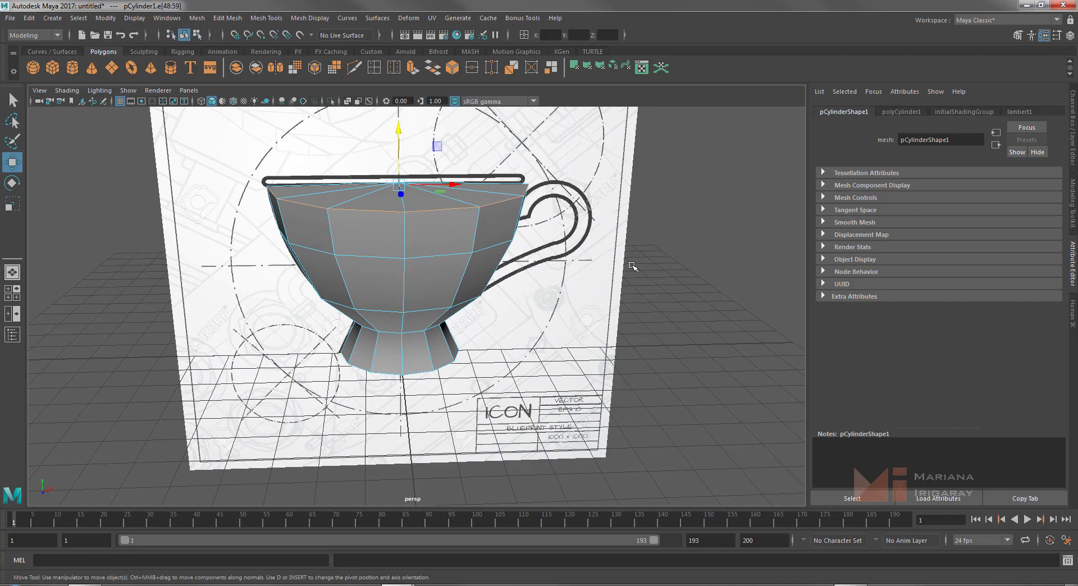
pyautogui.click(708, 267)
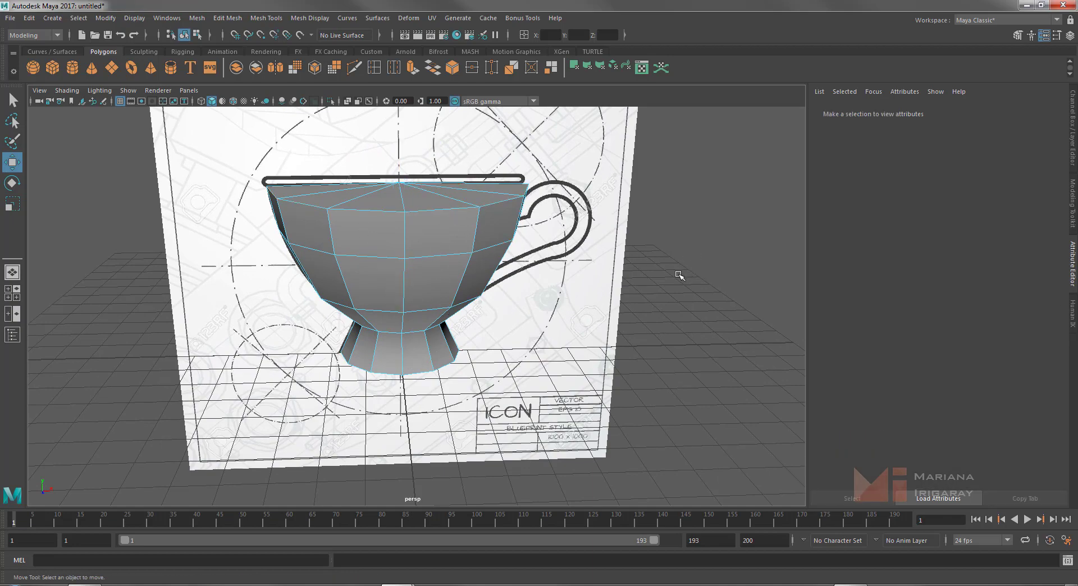
pyautogui.moveTo(679, 275)
pyautogui.keyDown('alt'); pyautogui.mouseDown()
pyautogui.moveTo(568, 301)
pyautogui.moveTo(540, 224)
pyautogui.moveTo(646, 240)
pyautogui.moveTo(474, 265)
pyautogui.moveTo(622, 270)
pyautogui.moveTo(434, 213)
pyautogui.mouseUp(); pyautogui.keyUp('alt')
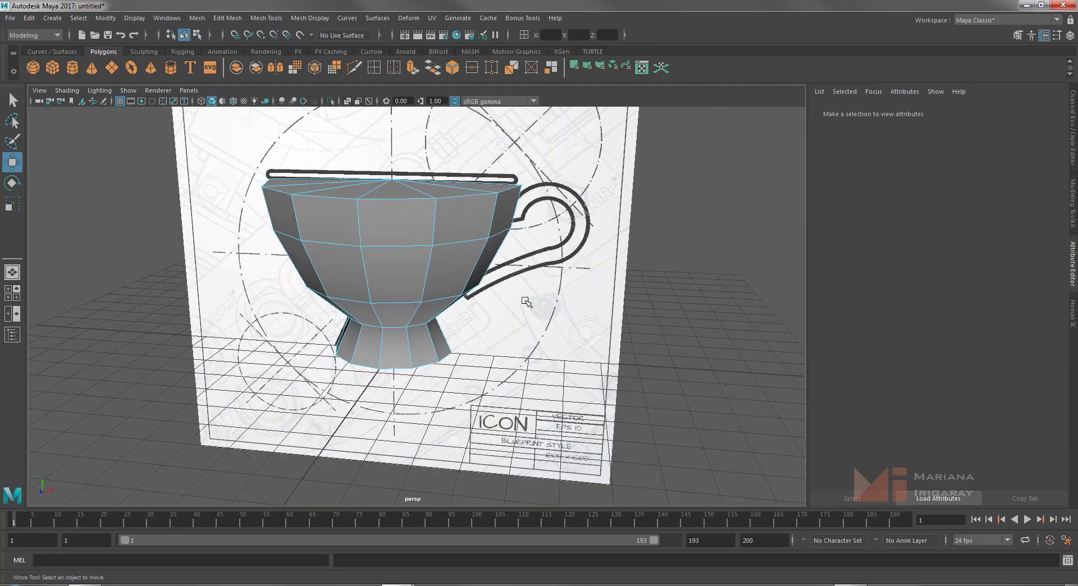
pyautogui.moveTo(603, 274)
pyautogui.keyDown('alt'); pyautogui.mouseDown()
pyautogui.moveTo(614, 295)
pyautogui.moveTo(661, 297)
pyautogui.mouseUp(); pyautogui.keyUp('alt')
# Move the blueprint image plane back along Z behind the cup, then select the cup body
pyautogui.click(325, 370)
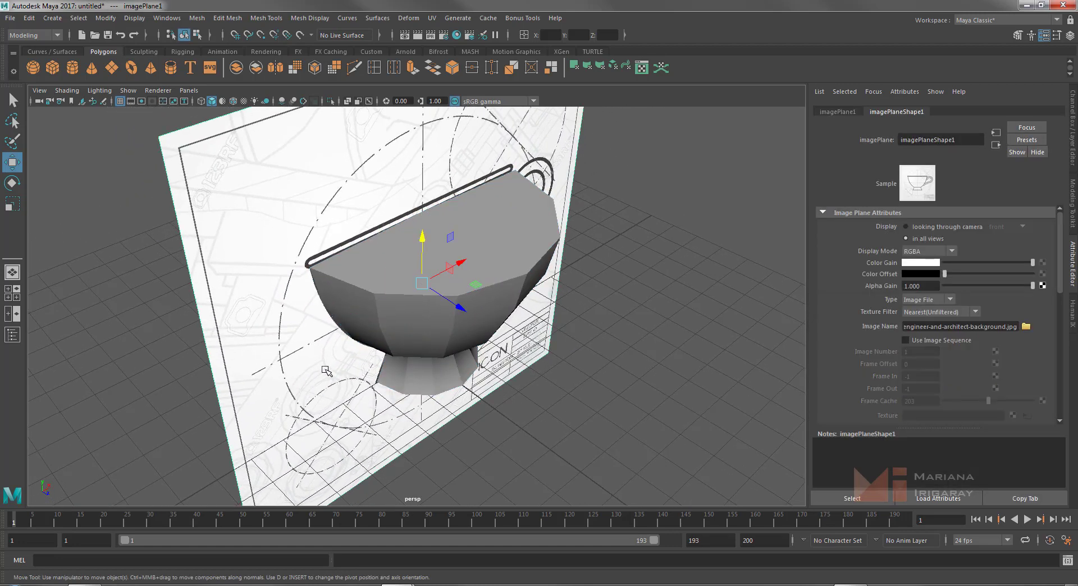
pyautogui.click(584, 413)
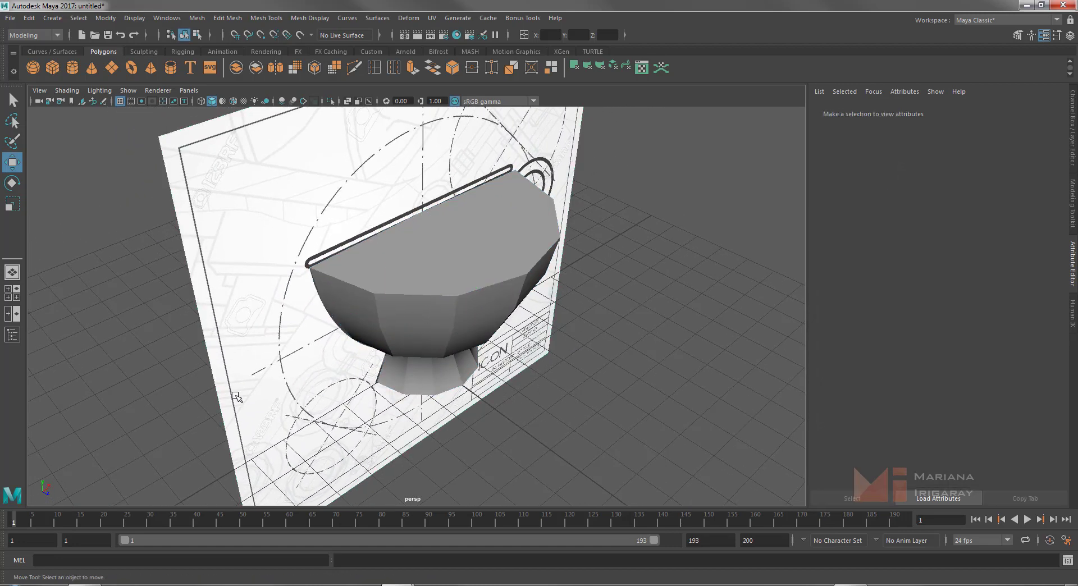
pyautogui.click(264, 373)
pyautogui.moveTo(461, 313); pyautogui.dragTo(331, 247)
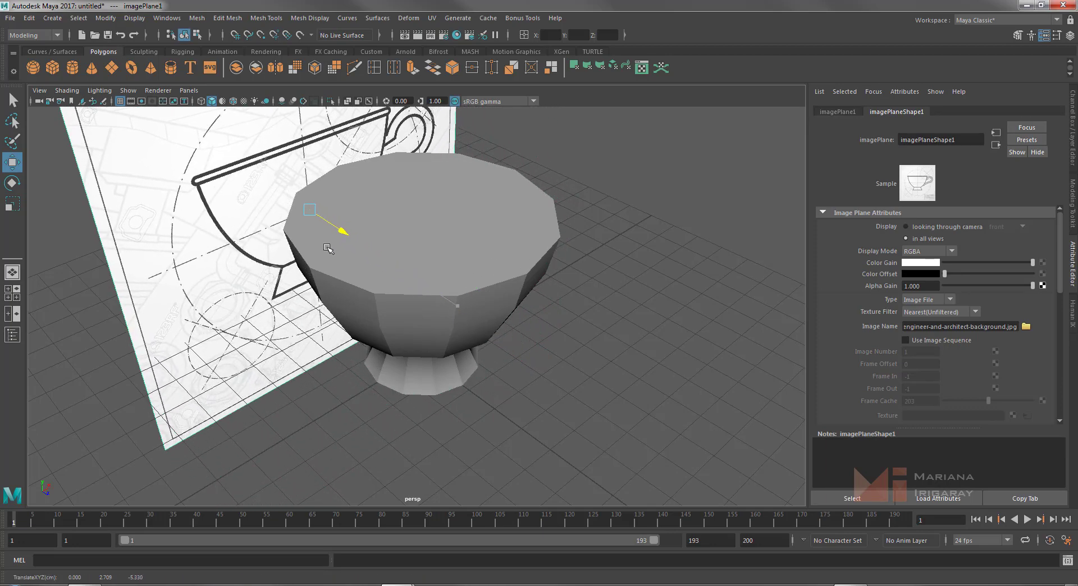
pyautogui.moveTo(666, 345)
pyautogui.keyDown('alt'); pyautogui.mouseDown()
pyautogui.moveTo(607, 313)
pyautogui.moveTo(614, 344)
pyautogui.mouseUp(); pyautogui.keyUp('alt')
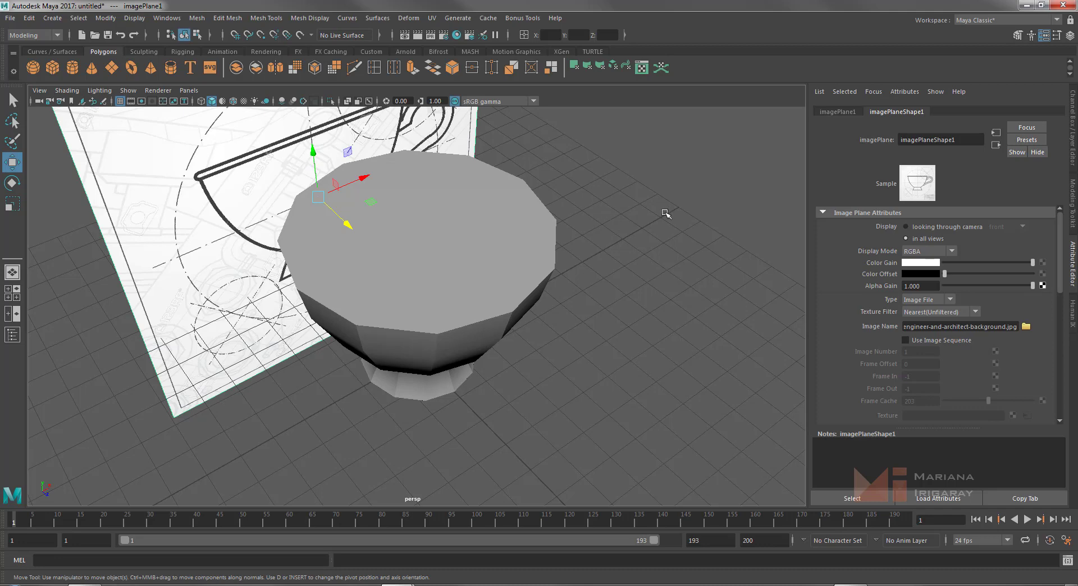
pyautogui.moveTo(606, 289)
pyautogui.keyDown('alt'); pyautogui.mouseDown()
pyautogui.moveTo(605, 273)
pyautogui.moveTo(612, 295)
pyautogui.mouseUp(); pyautogui.keyUp('alt')
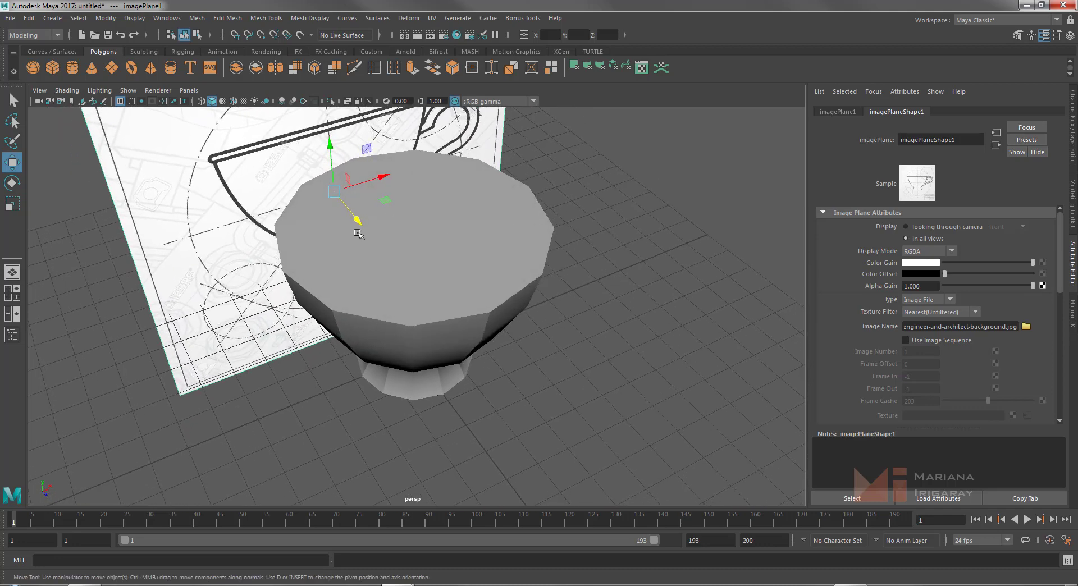
pyautogui.click(501, 251)
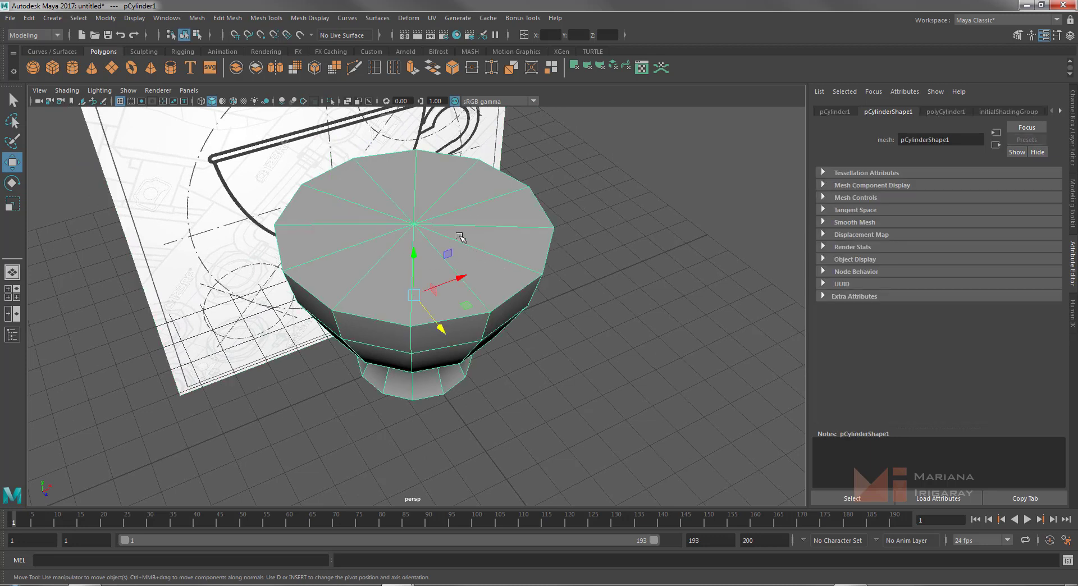
# Switch the cup to face mode and trial-select several top-cap triangles, then clear them
pyautogui.rightClick(486, 243)
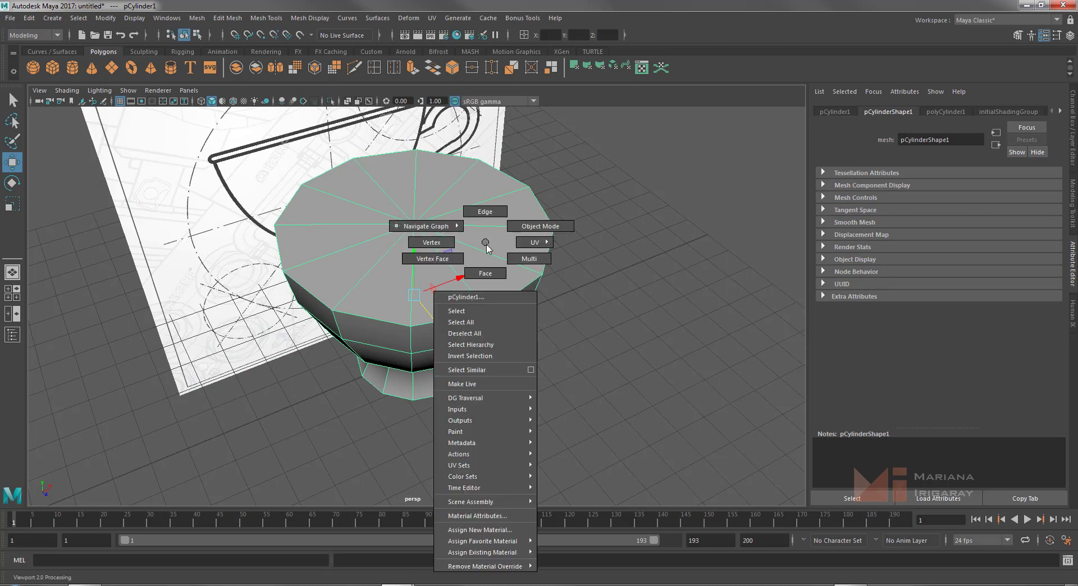
pyautogui.click(485, 274)
pyautogui.click(497, 272)
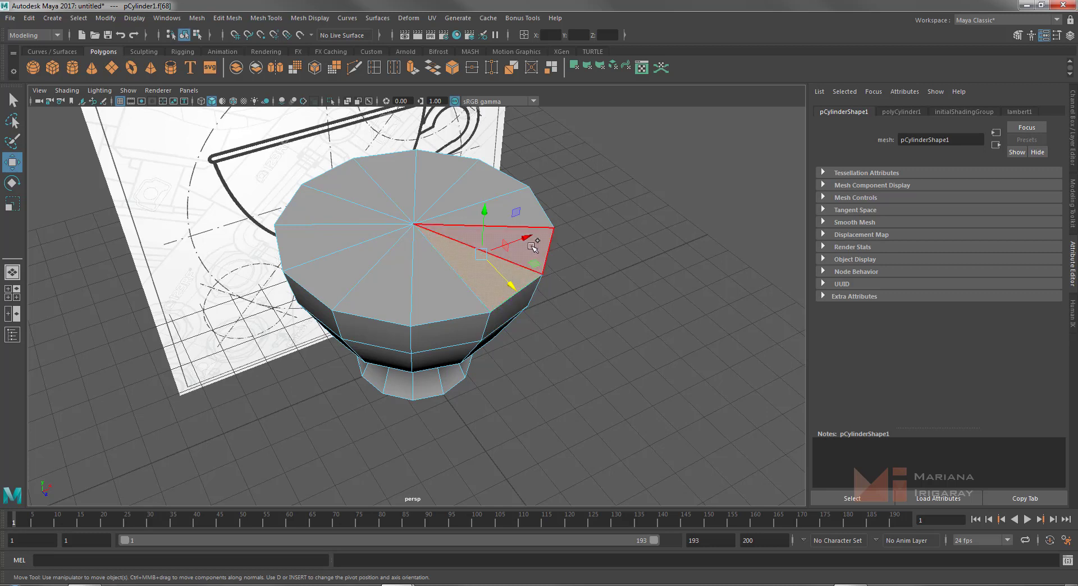
pyautogui.keyDown('shift'); pyautogui.click(522, 207); pyautogui.keyUp('shift')
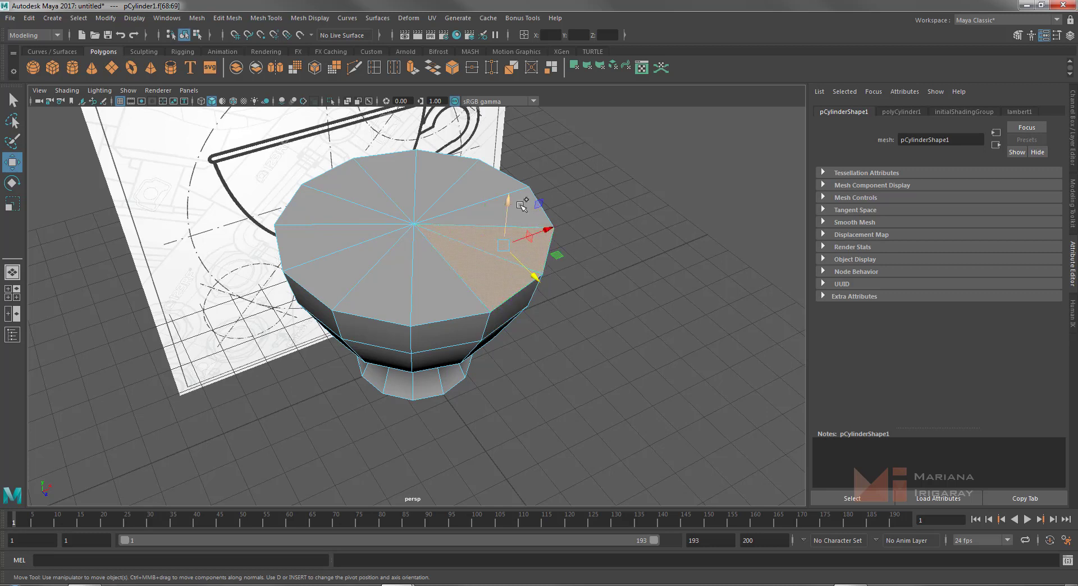
pyautogui.keyDown('shift'); pyautogui.click(485, 182); pyautogui.keyUp('shift')
pyautogui.keyDown('shift'); pyautogui.click(473, 174); pyautogui.keyUp('shift')
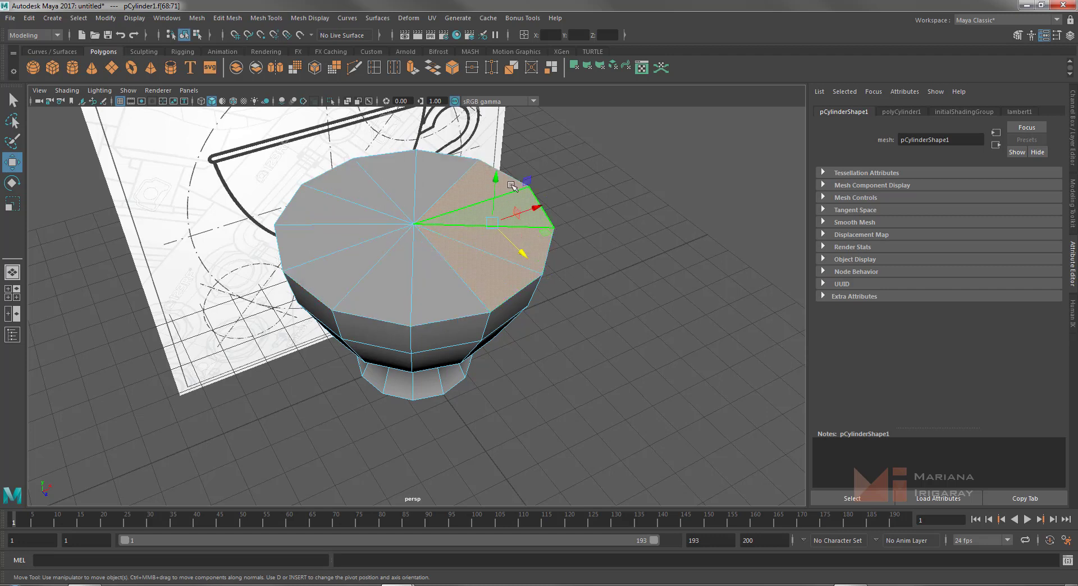
pyautogui.click(640, 236)
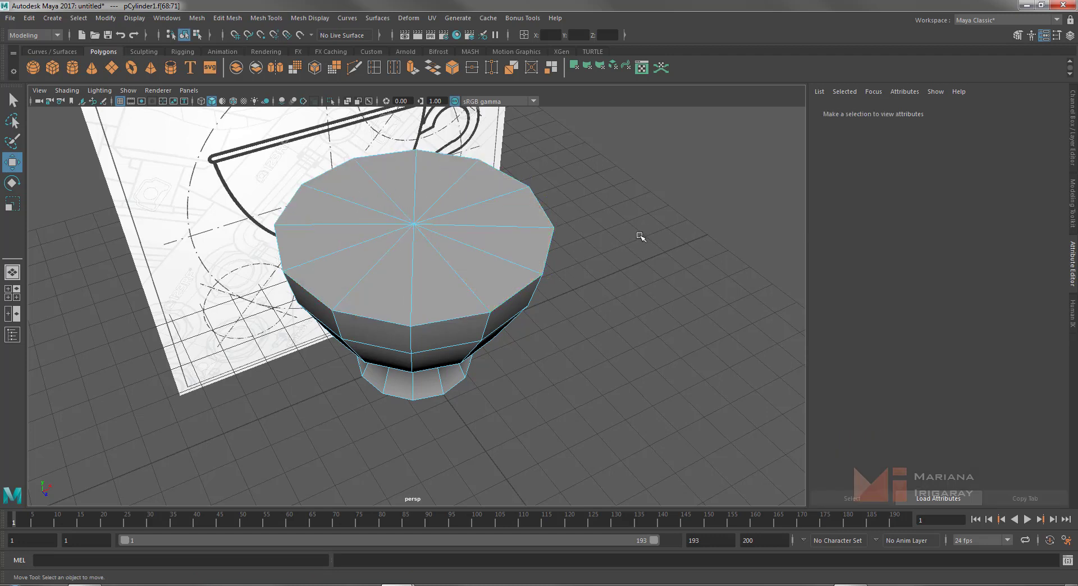
# Switch the cup to edge mode and pick a top edge
pyautogui.rightClick(440, 233)
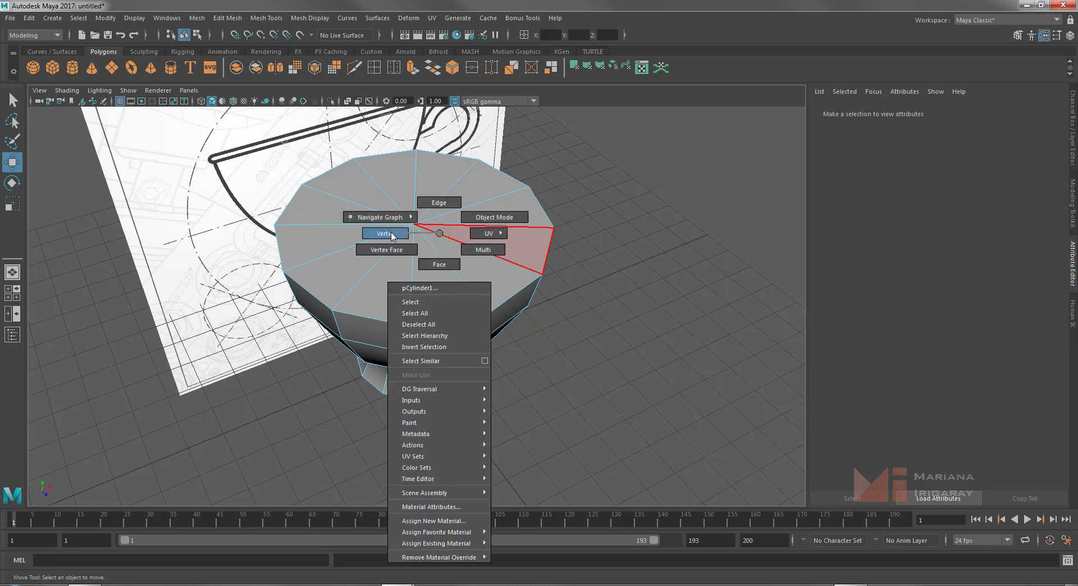
pyautogui.click(442, 203)
pyautogui.click(481, 202)
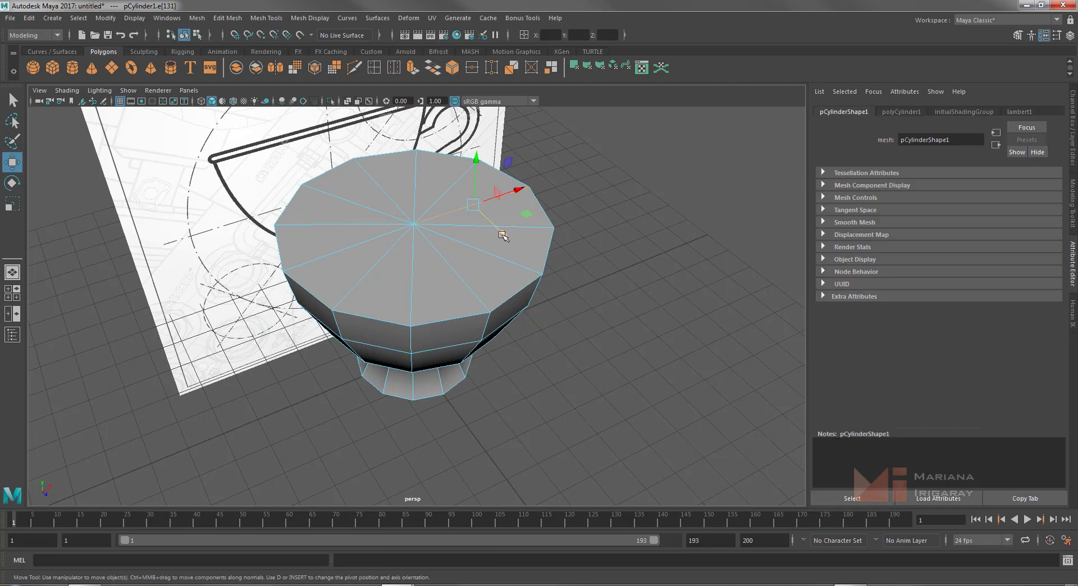
pyautogui.rightClick(437, 228)
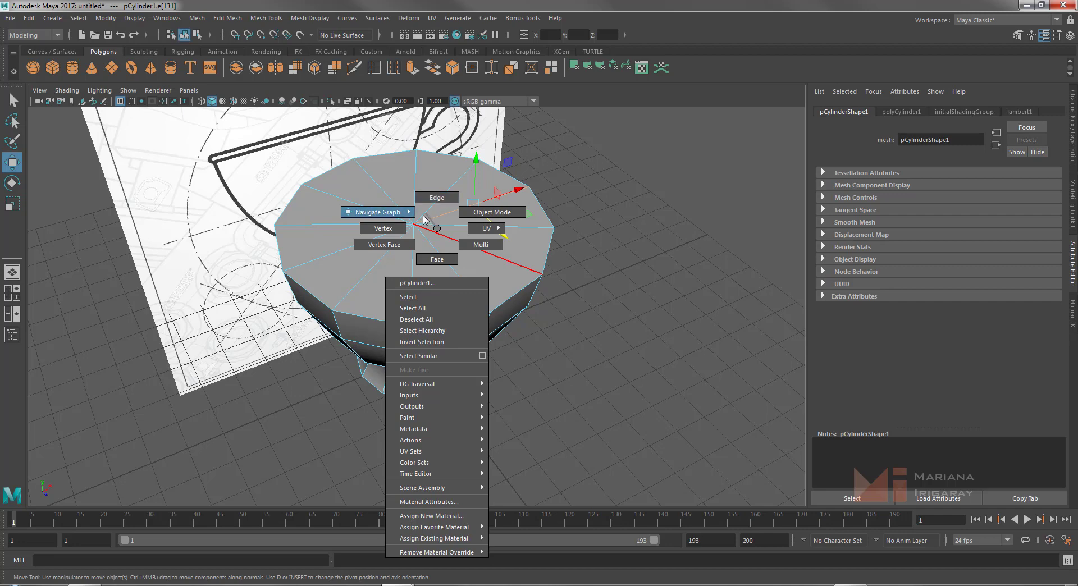
# In vertex mode, raise the cap's centre vertex as a test and undo it
pyautogui.click(384, 230)
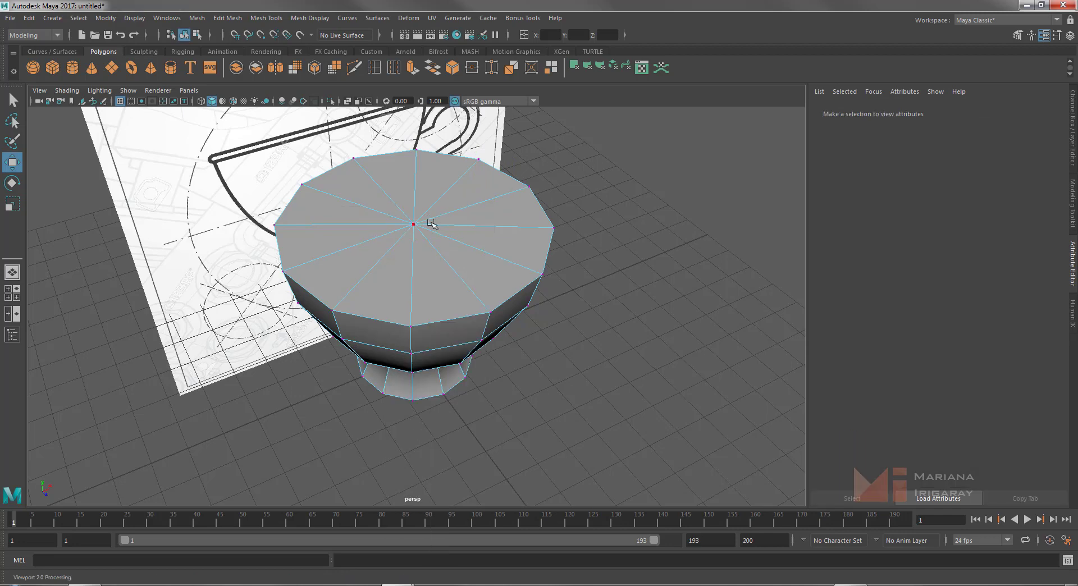
pyautogui.click(413, 225)
pyautogui.keyDown('alt'); pyautogui.moveTo(413, 225); pyautogui.dragTo(628, 238); pyautogui.keyUp('alt')
pyautogui.click(394, 208)
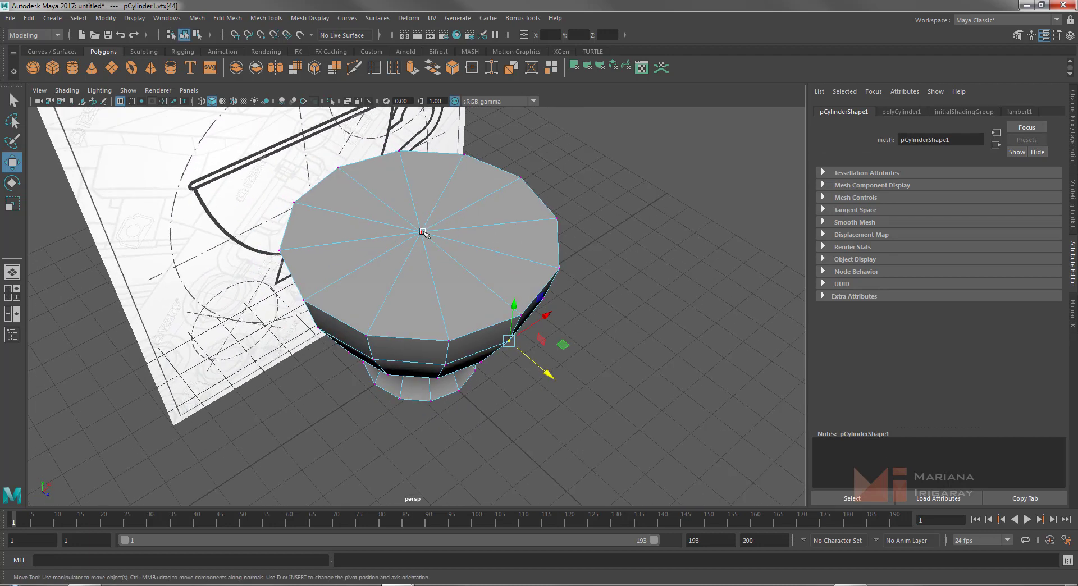
pyautogui.click(443, 234)
pyautogui.moveTo(421, 196)
pyautogui.mouseDown()
pyautogui.moveTo(439, 176)
pyautogui.moveTo(420, 298)
pyautogui.moveTo(615, 254)
pyautogui.mouseUp()
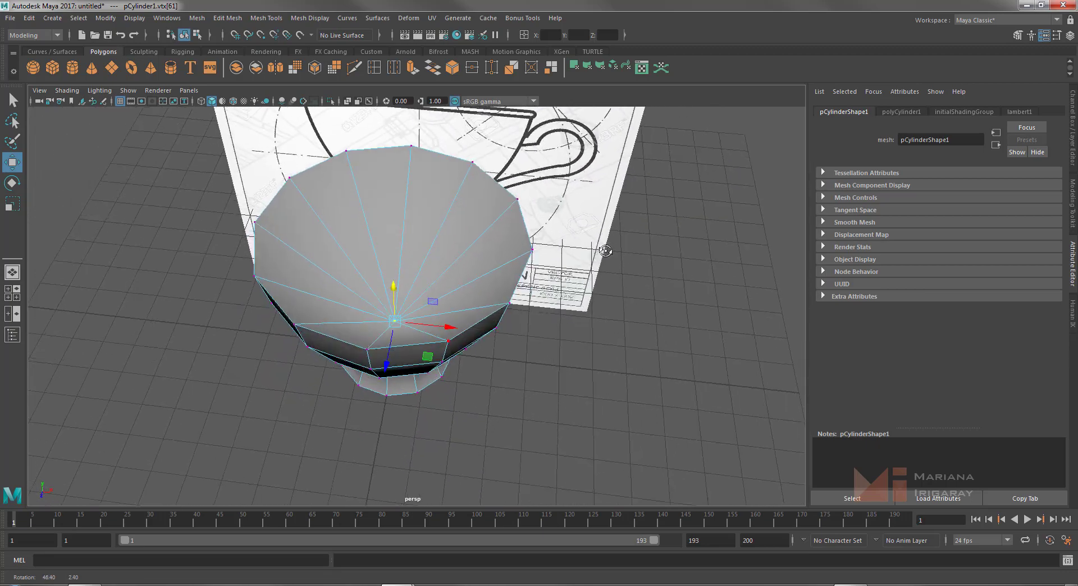
pyautogui.hotkey('ctrl', 'z')
# Cycle the cup through face, edge and vertex selection modes while orbiting to a frontal view
pyautogui.keyDown('alt'); pyautogui.moveTo(568, 268); pyautogui.dragTo(604, 270); pyautogui.keyUp('alt')
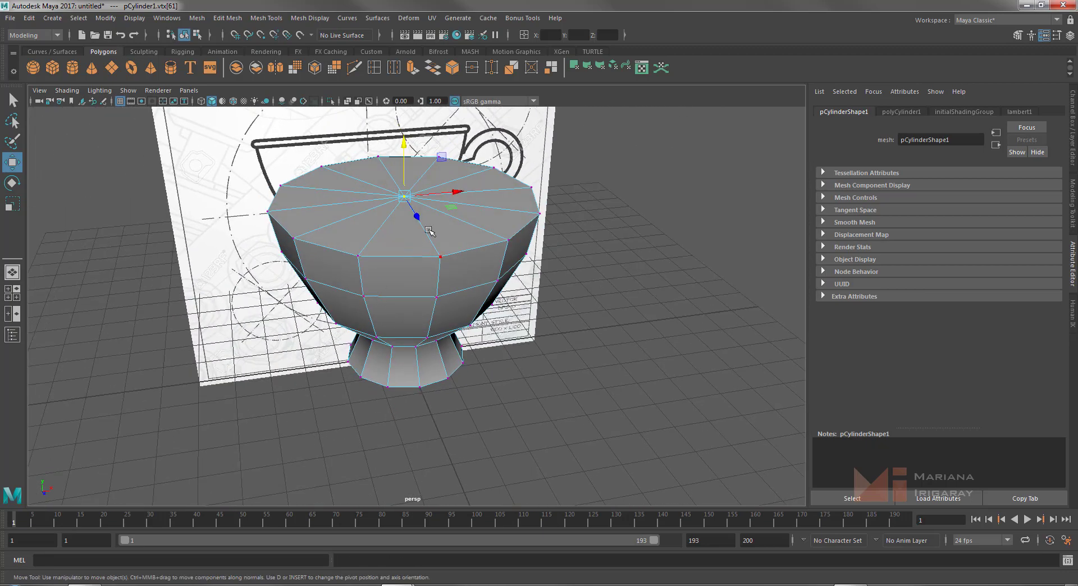
pyautogui.rightClick(419, 270)
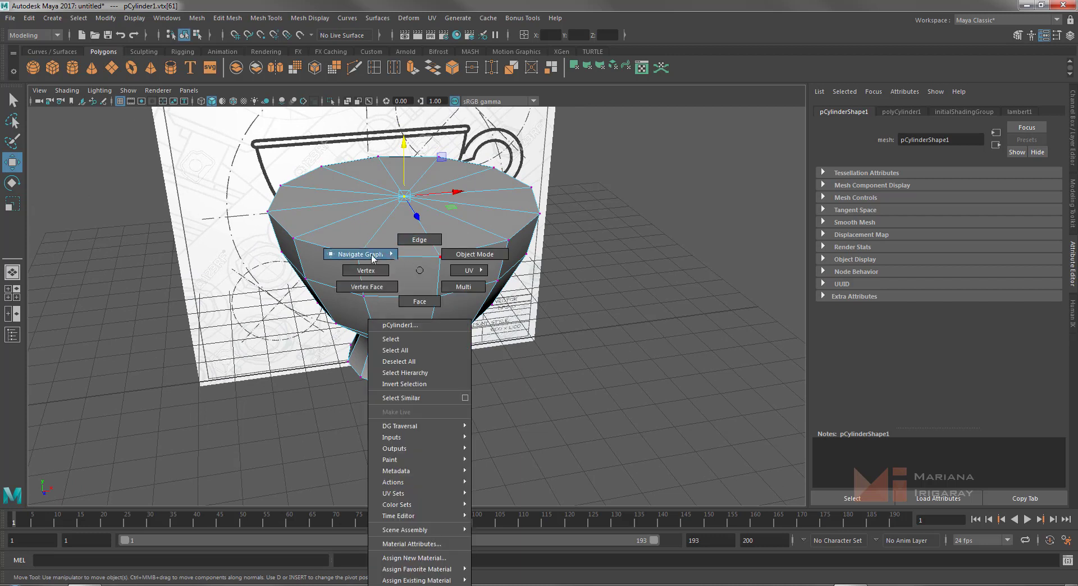
pyautogui.click(420, 302)
pyautogui.click(413, 288)
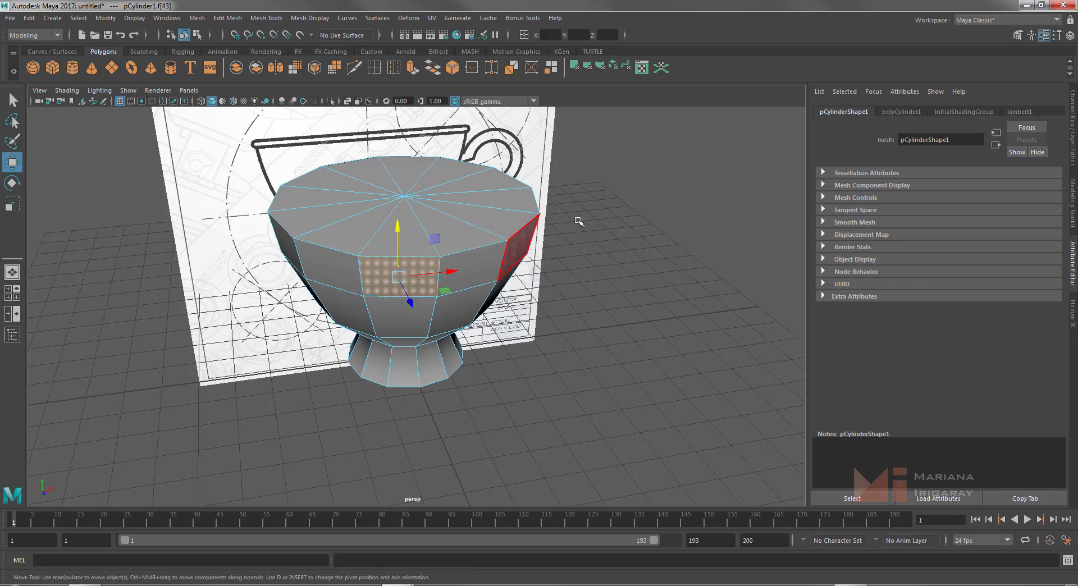
pyautogui.keyDown('alt'); pyautogui.moveTo(580, 221); pyautogui.dragTo(584, 303); pyautogui.keyUp('alt')
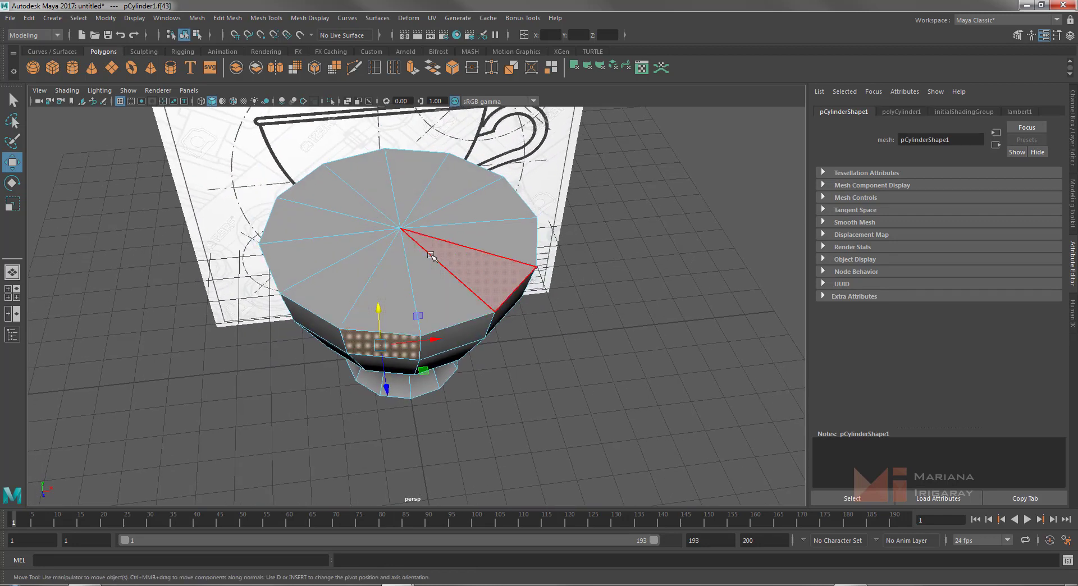
pyautogui.moveTo(449, 253); pyautogui.dragTo(440, 214, button='right')
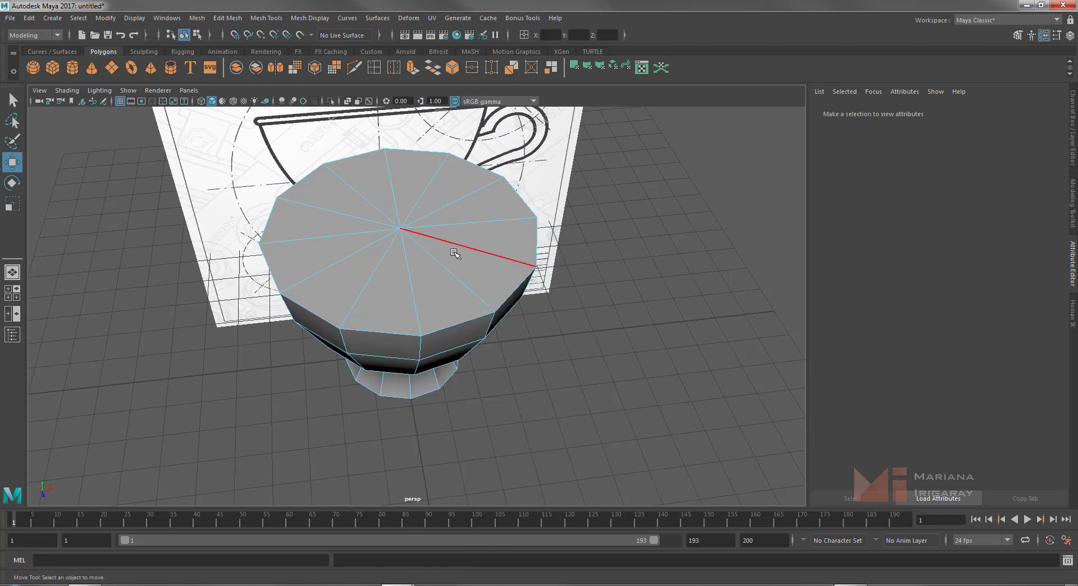
pyautogui.moveTo(475, 250); pyautogui.dragTo(422, 245, button='right')
pyautogui.click(401, 229)
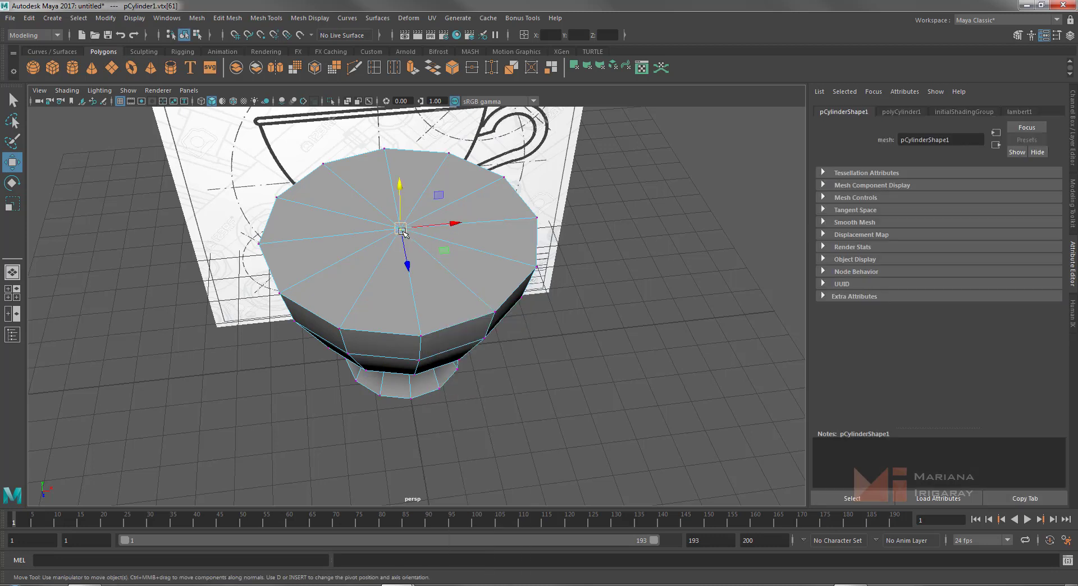
pyautogui.click(425, 219)
# Reselect the cap's centre vertex and settle it back at the cup's centre
pyautogui.click(403, 228)
pyautogui.moveTo(404, 233); pyautogui.dragTo(407, 232)
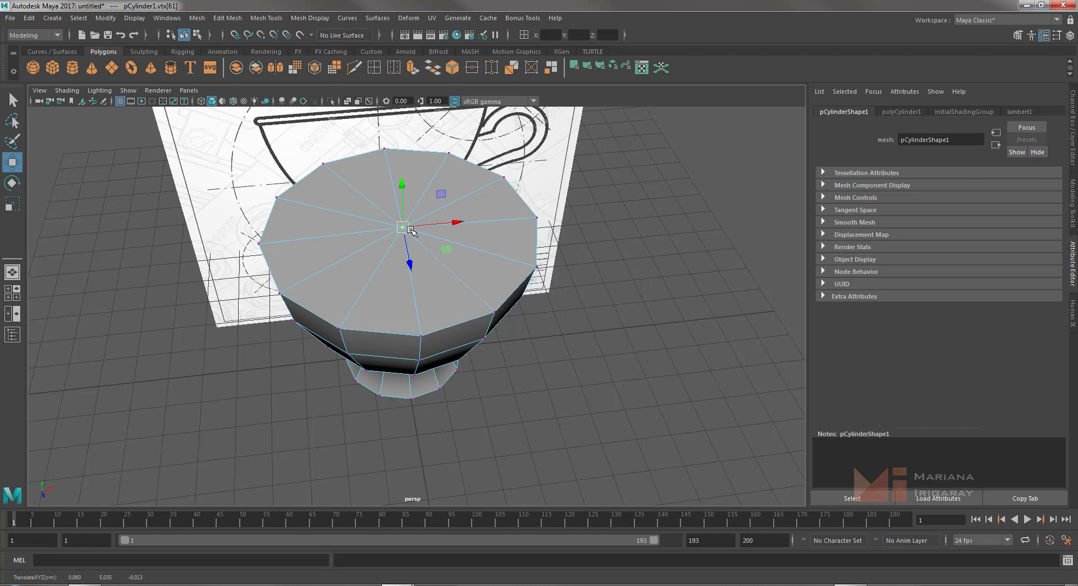
pyautogui.hotkey('ctrl', 'z')
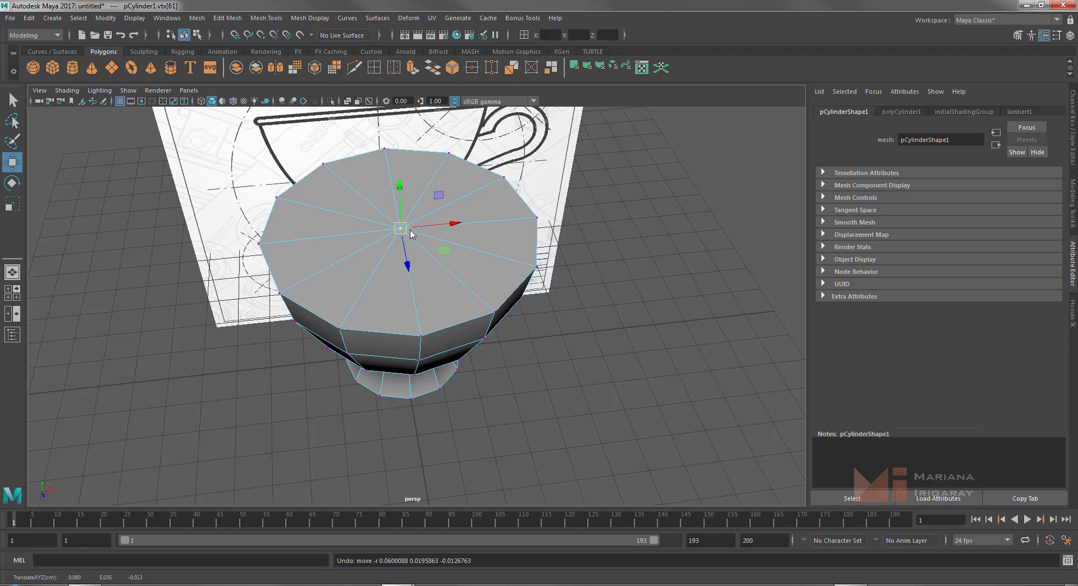
pyautogui.moveTo(414, 229); pyautogui.dragTo(415, 231)
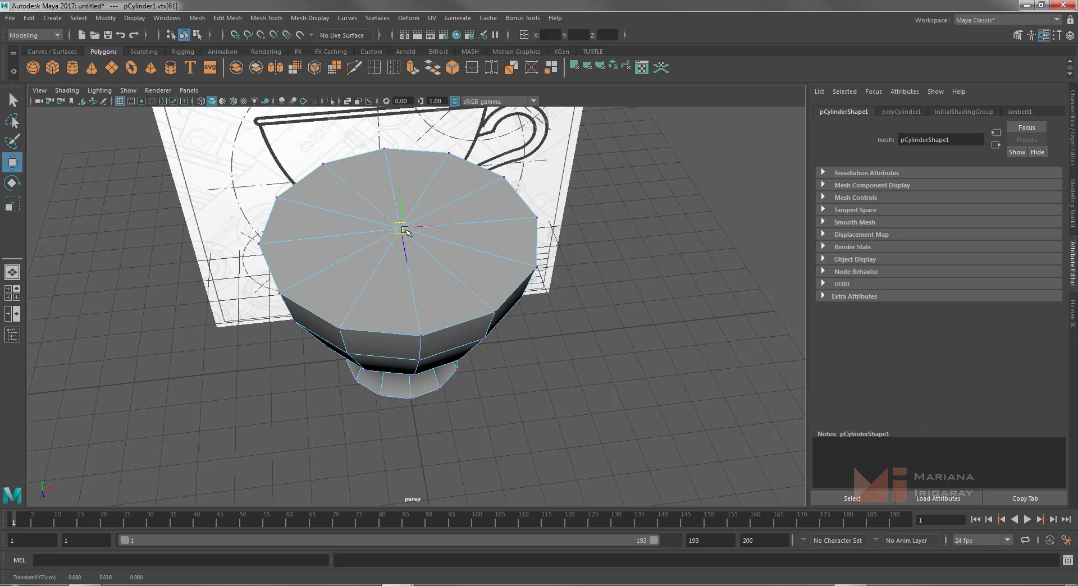
pyautogui.keyDown('ctrl'); pyautogui.rightClick(410, 231); pyautogui.keyUp('ctrl')
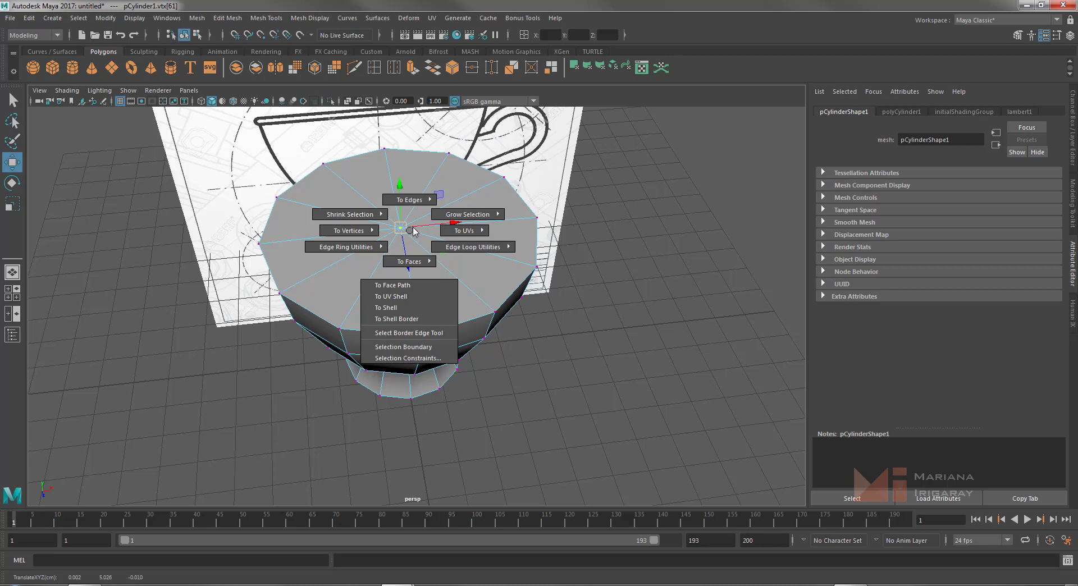
# Convert the centre-vertex selection To Faces, selecting the twelve top-cap triangles
pyautogui.click(406, 228)
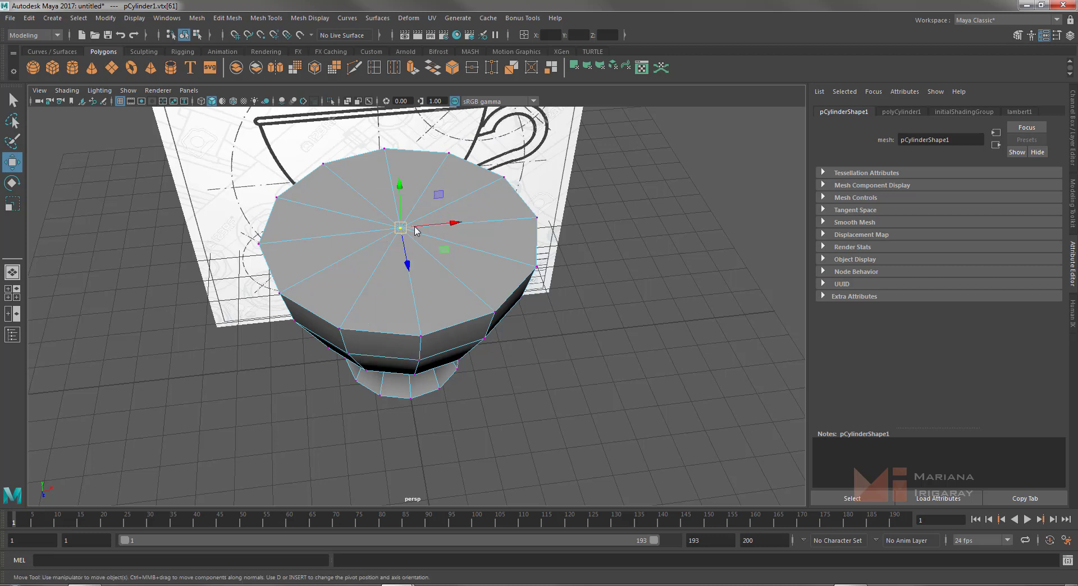
pyautogui.keyDown('shift'); pyautogui.moveTo(415, 231); pyautogui.dragTo(410, 235, button='right'); pyautogui.keyUp('shift')
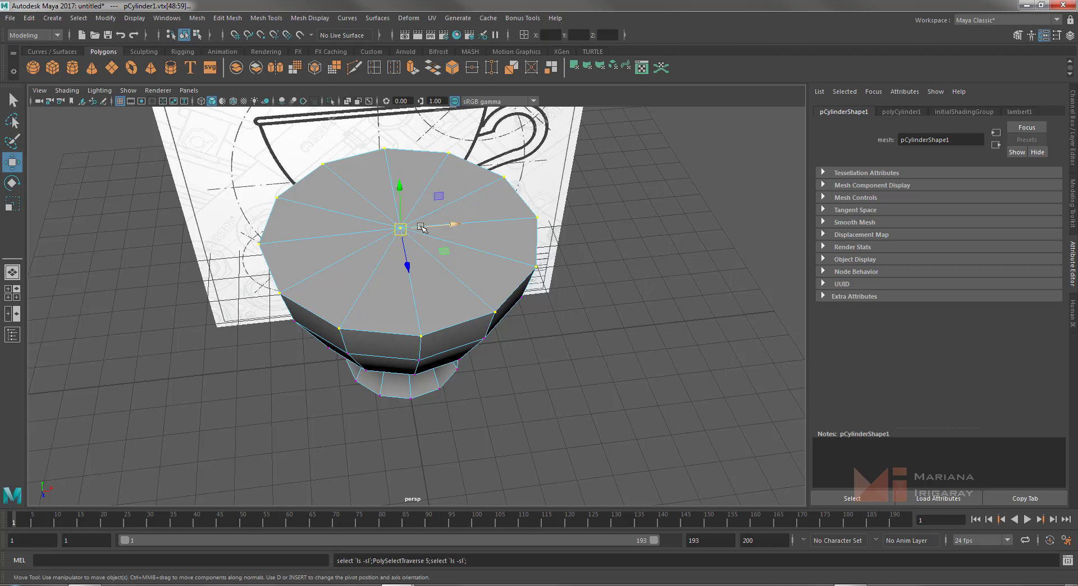
pyautogui.hotkey('ctrl', 'z')
pyautogui.keyDown('ctrl'); pyautogui.moveTo(418, 228); pyautogui.dragTo(426, 238, button='right'); pyautogui.keyUp('ctrl')
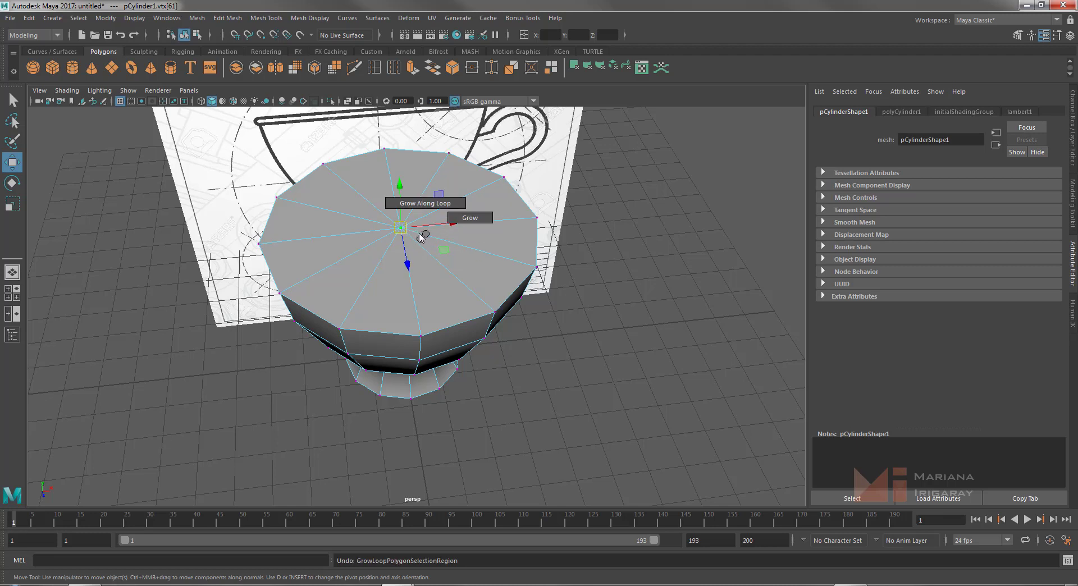
pyautogui.keyDown('ctrl'); pyautogui.rightClick(418, 243); pyautogui.keyUp('ctrl')
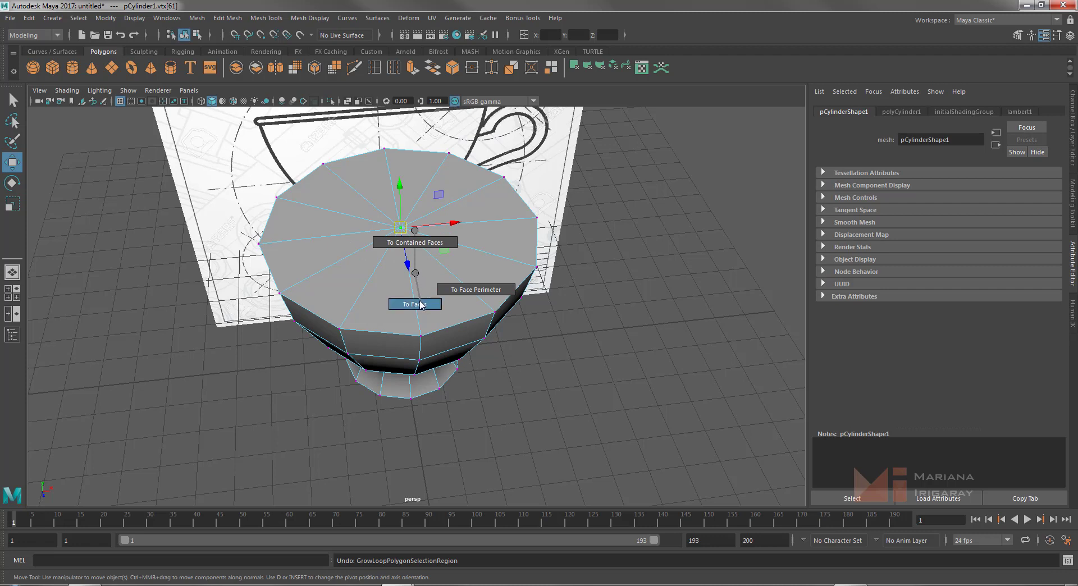
pyautogui.keyDown('ctrl'); pyautogui.moveTo(420, 305); pyautogui.dragTo(420, 306, button='right'); pyautogui.keyUp('ctrl')
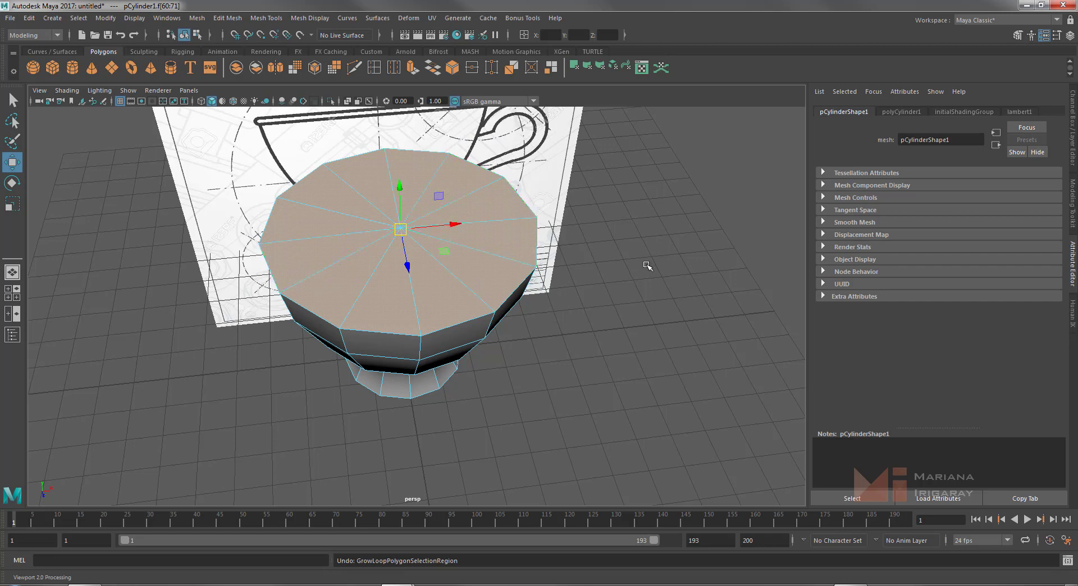
# Orbit the view down to look onto the top of the cup
pyautogui.keyDown('alt'); pyautogui.moveTo(646, 265); pyautogui.dragTo(630, 236); pyautogui.keyUp('alt')
pyautogui.moveTo(646, 195)
pyautogui.keyDown('alt'); pyautogui.mouseDown()
pyautogui.moveTo(663, 236)
pyautogui.moveTo(648, 241)
pyautogui.mouseUp(); pyautogui.keyUp('alt')
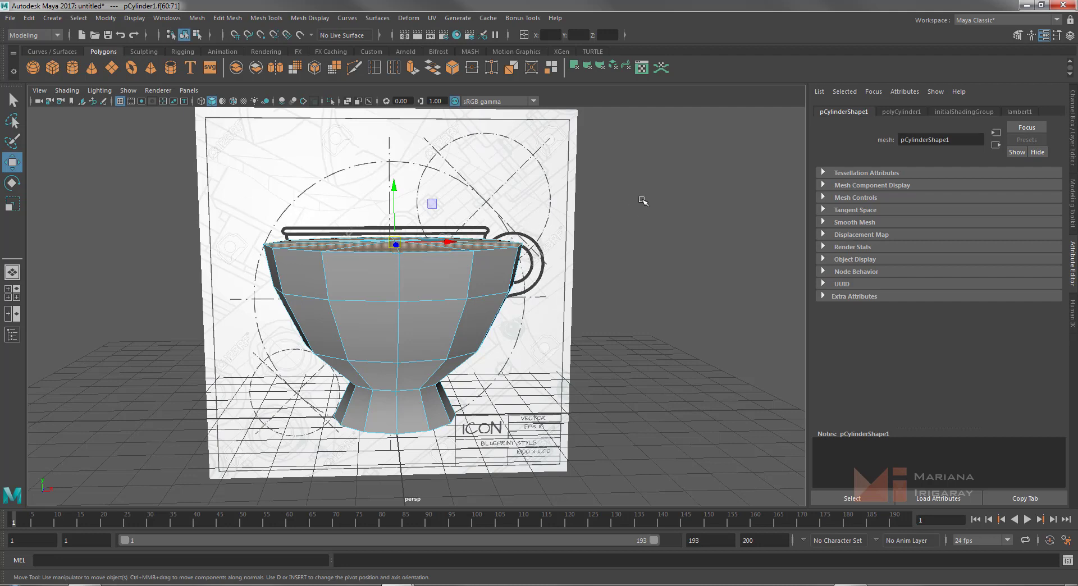
pyautogui.keyDown('alt'); pyautogui.moveTo(644, 204); pyautogui.dragTo(641, 264); pyautogui.keyUp('alt')
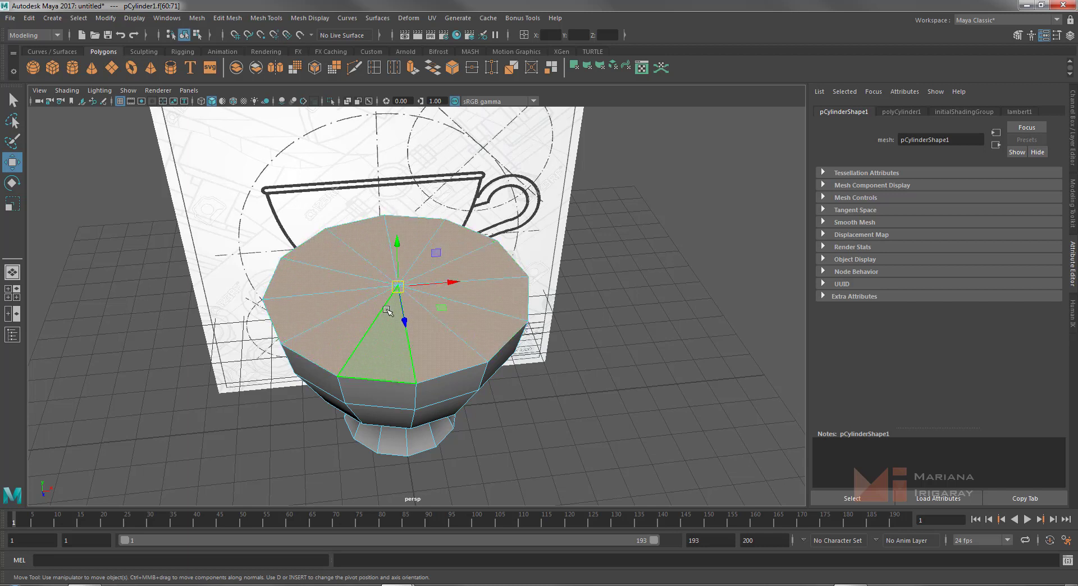
pyautogui.click(396, 287)
# Show top, perspective, front and side views, zooming the perspective view onto the cup
pyautogui.press('[')
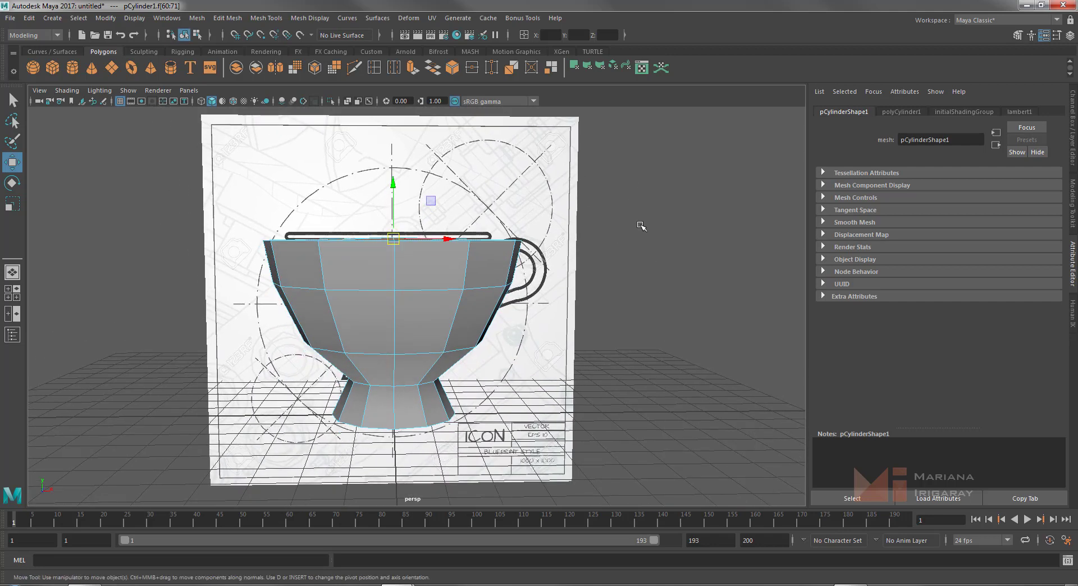
pyautogui.press(']')
pyautogui.press('space')
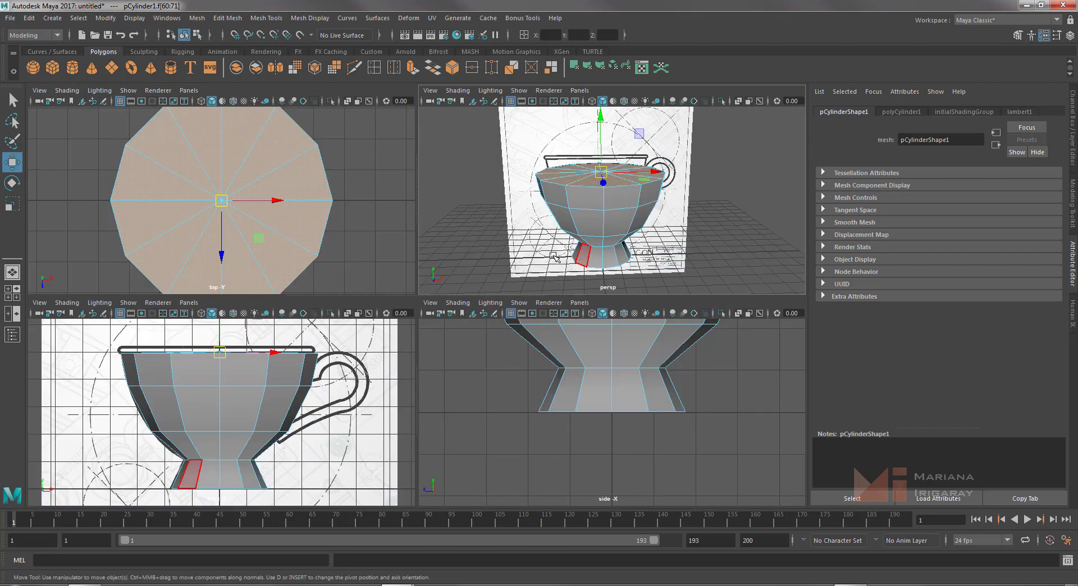
pyautogui.keyDown('alt'); pyautogui.moveTo(544, 152); pyautogui.dragTo(696, 232, button='right'); pyautogui.keyUp('alt')
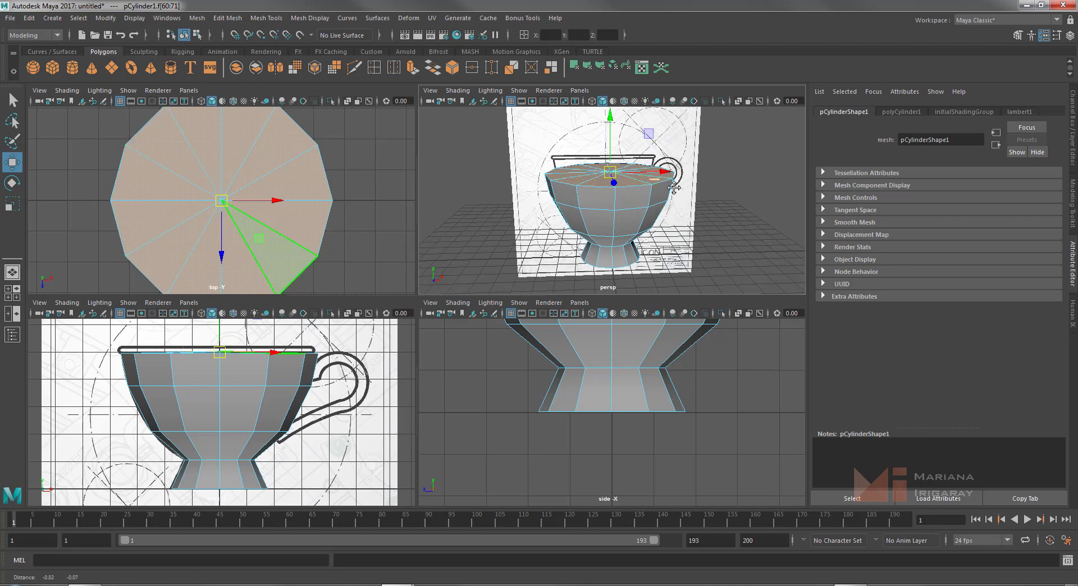
pyautogui.keyDown('alt'); pyautogui.moveTo(697, 232); pyautogui.dragTo(450, 186); pyautogui.keyUp('alt')
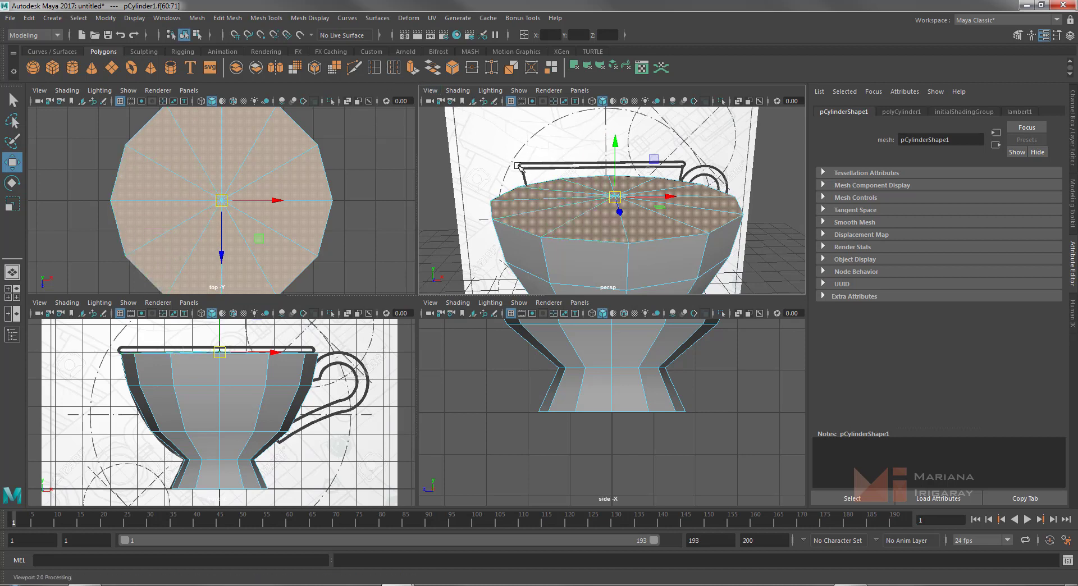
# Extrude the top faces and try the rotate, move and scale handles, undoing each
pyautogui.click(413, 68)
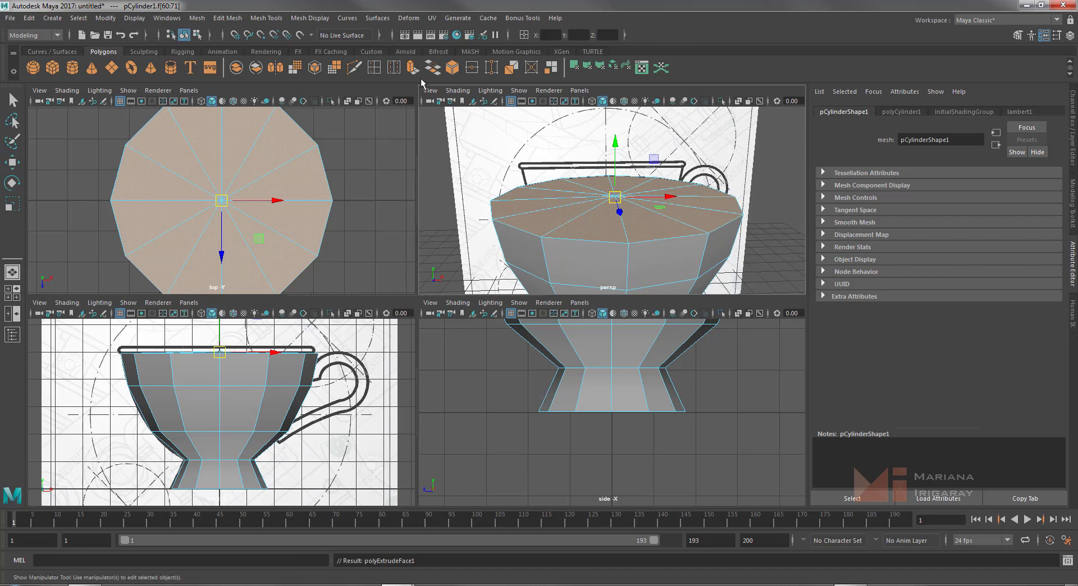
pyautogui.moveTo(621, 153); pyautogui.dragTo(683, 198)
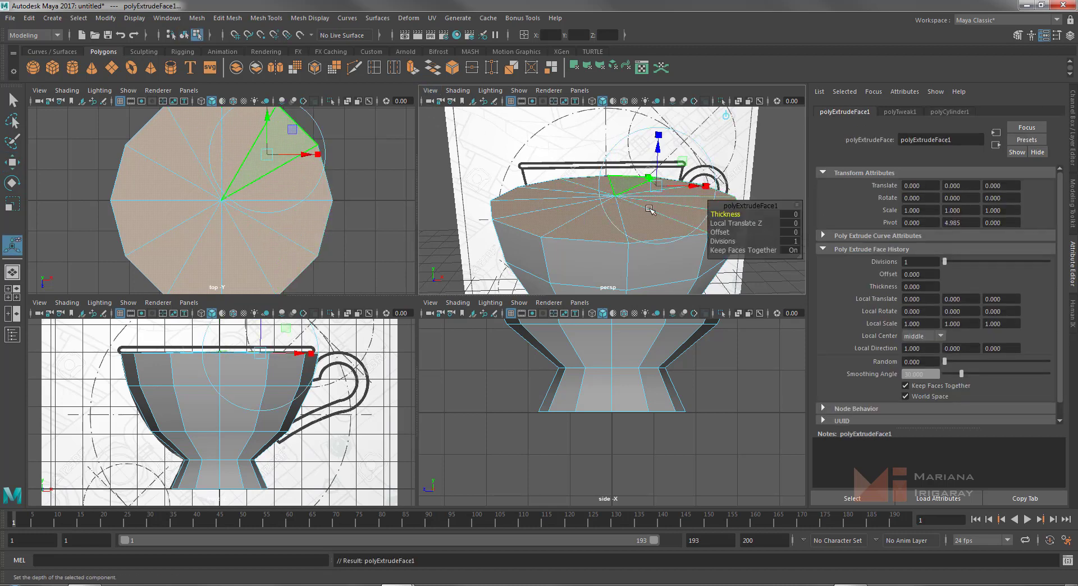
pyautogui.moveTo(683, 198); pyautogui.dragTo(622, 140)
pyautogui.moveTo(658, 187)
pyautogui.mouseDown()
pyautogui.moveTo(627, 194)
pyautogui.moveTo(639, 166)
pyautogui.mouseUp()
pyautogui.moveTo(683, 132); pyautogui.dragTo(665, 140)
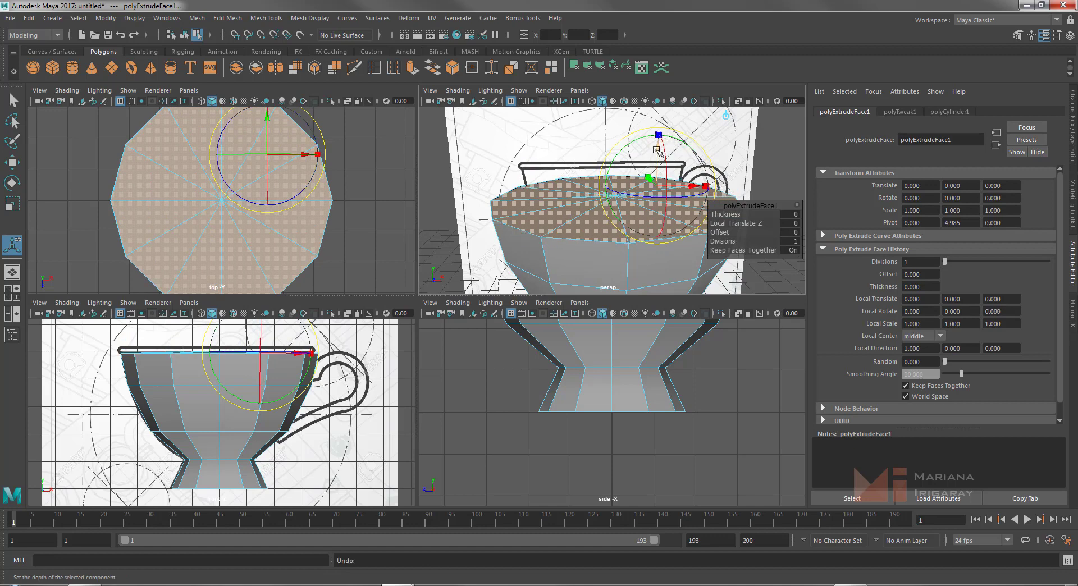
pyautogui.hotkey('ctrl', 'z')
pyautogui.moveTo(666, 140); pyautogui.dragTo(661, 119)
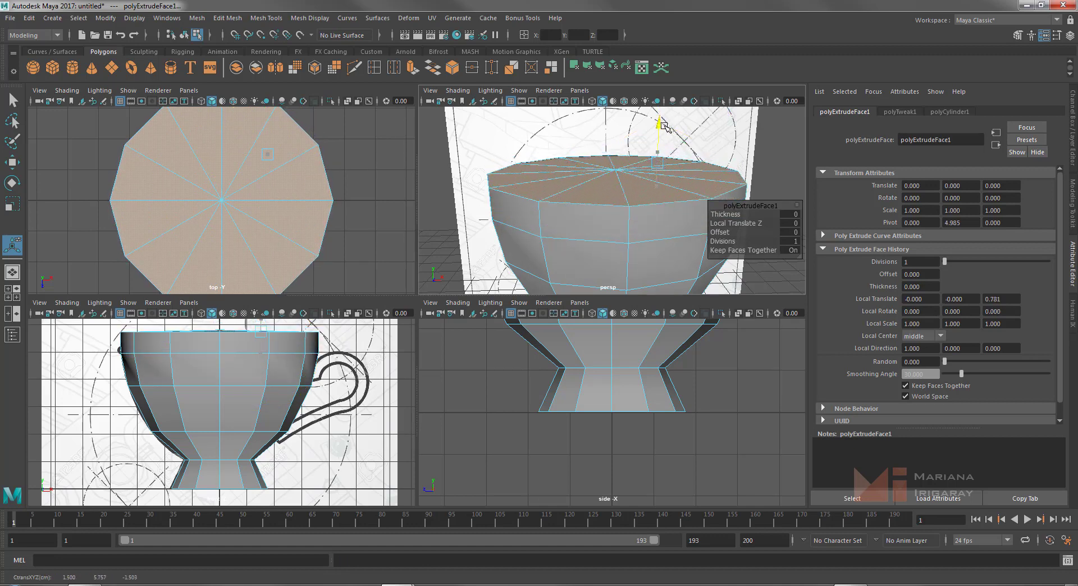
pyautogui.hotkey('ctrl', 'z')
pyautogui.moveTo(659, 135); pyautogui.dragTo(610, 148)
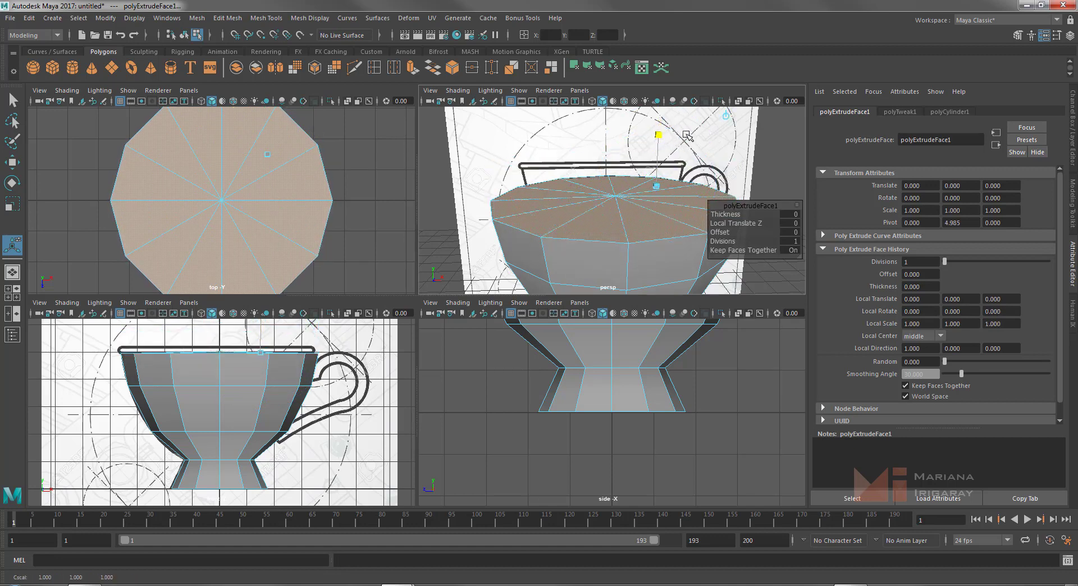
pyautogui.hotkey('ctrl', 'z')
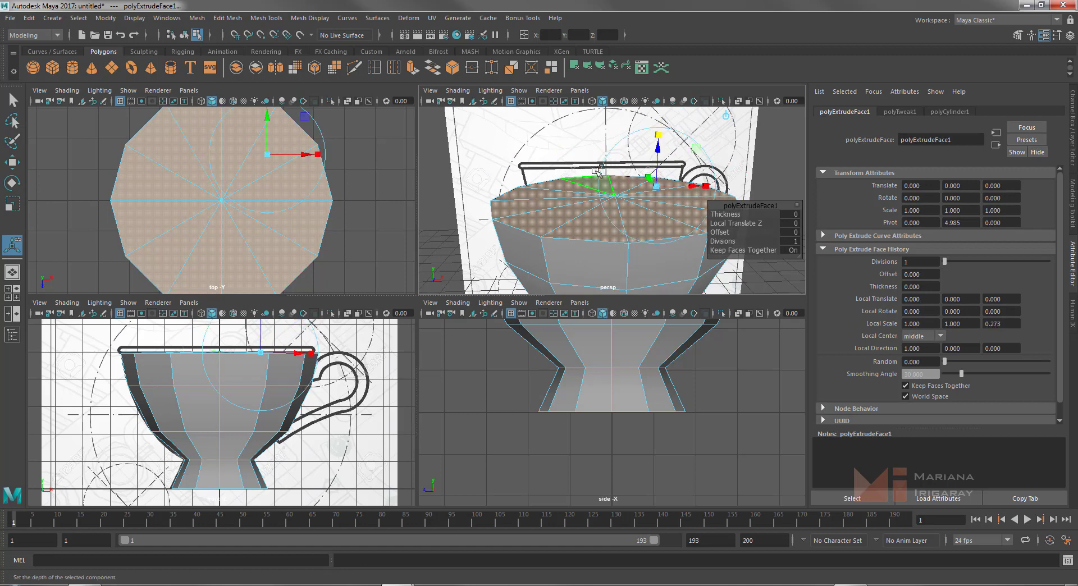
pyautogui.moveTo(655, 190); pyautogui.dragTo(656, 186)
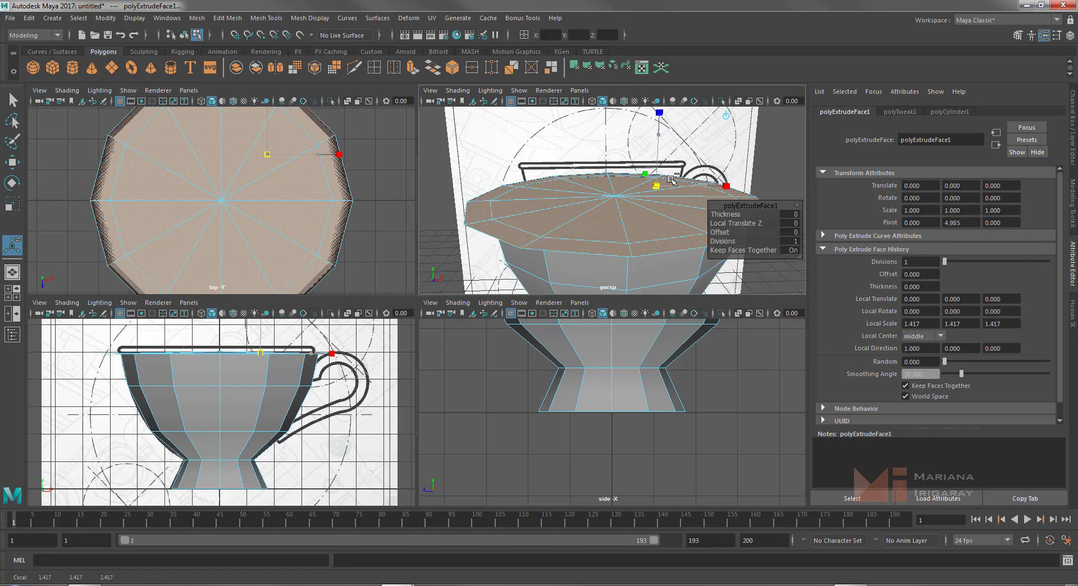
pyautogui.hotkey('ctrl', 'z')
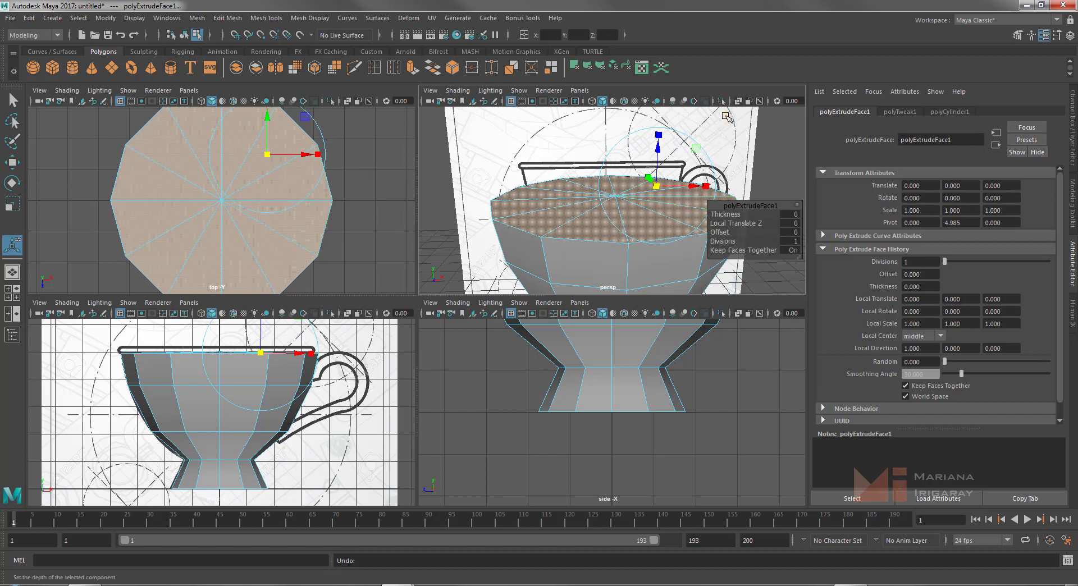
# Compare local and world extrude handle orientations, undoing each test lift, leaving Thickness 0.2
pyautogui.click(728, 116)
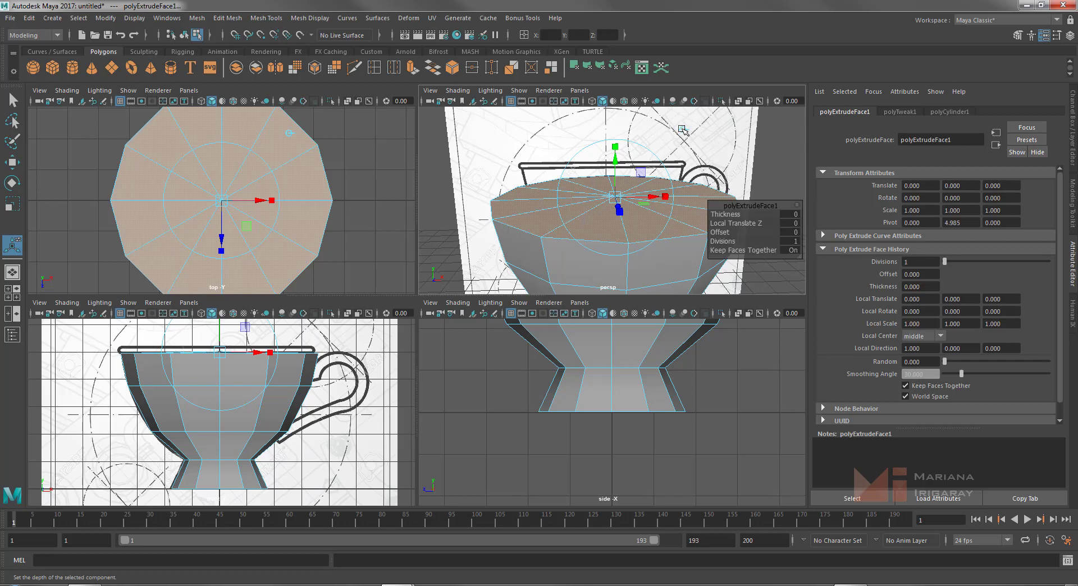
pyautogui.click(683, 130)
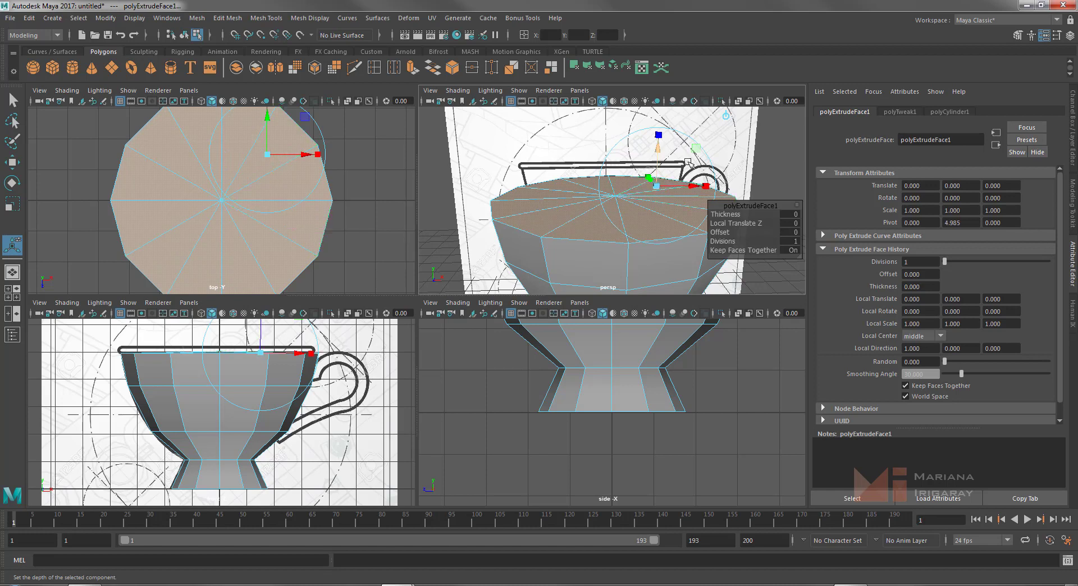
pyautogui.moveTo(657, 152); pyautogui.dragTo(660, 133)
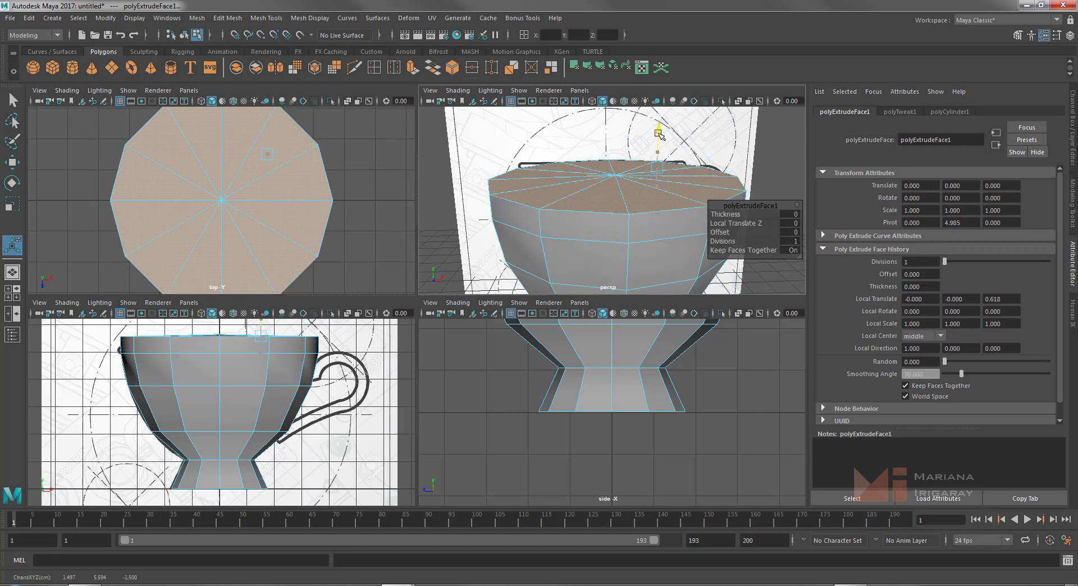
pyautogui.hotkey('ctrl', 'z')
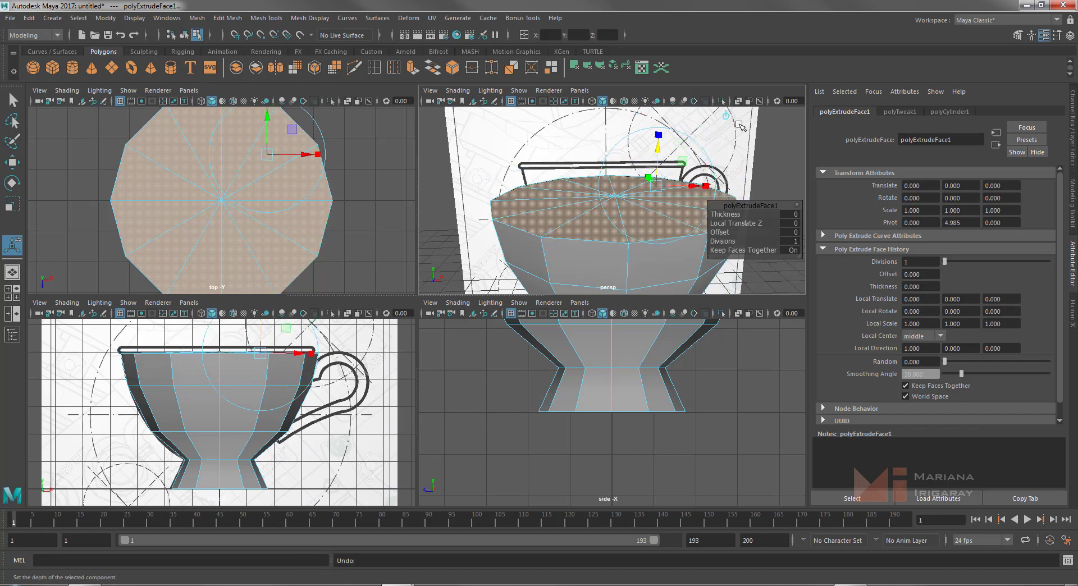
pyautogui.click(725, 117)
pyautogui.moveTo(616, 160); pyautogui.dragTo(618, 138)
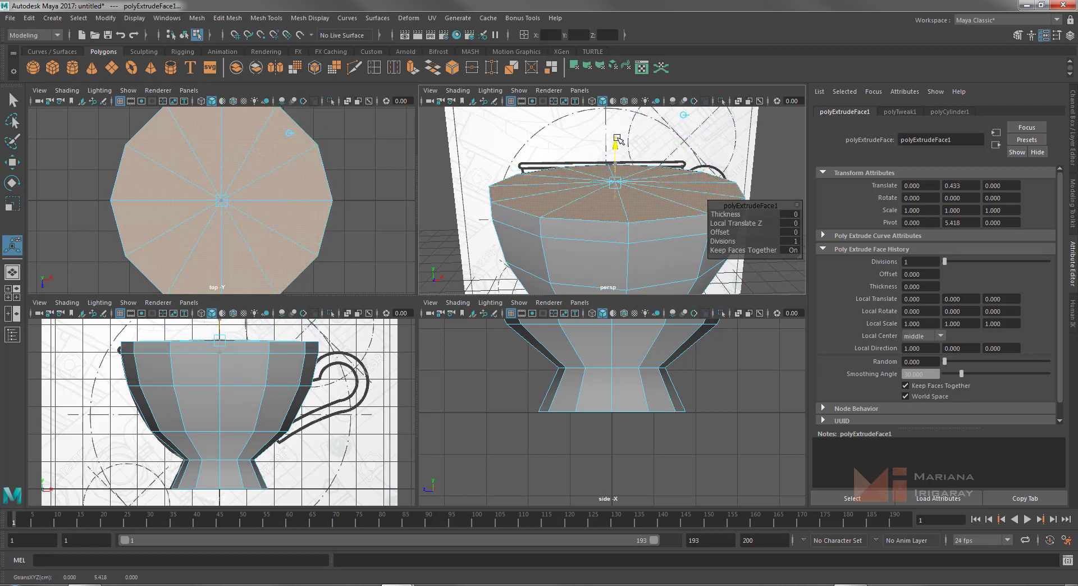
pyautogui.hotkey('ctrl', 'z')
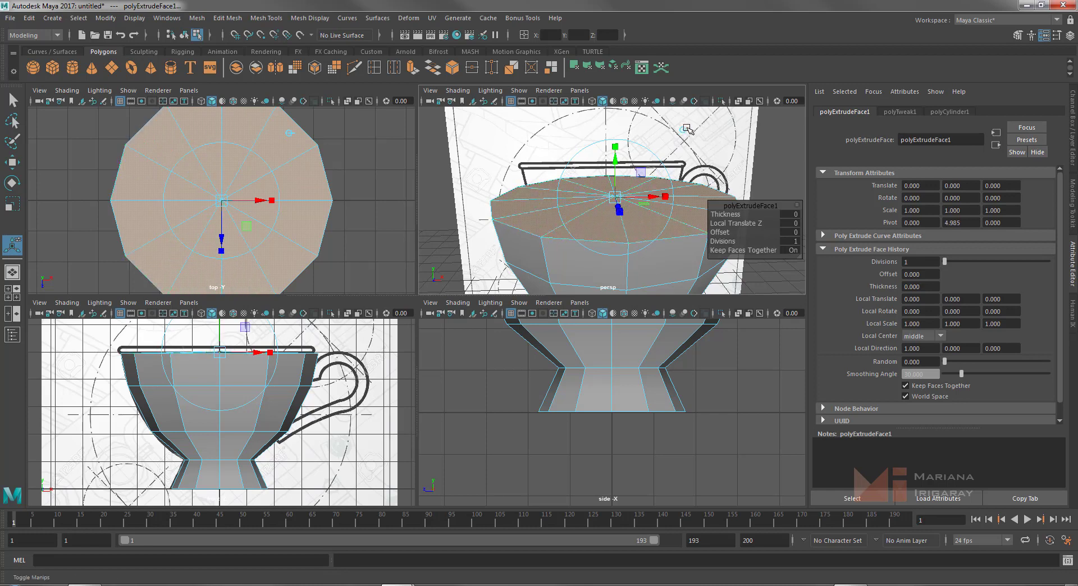
pyautogui.click(684, 130)
pyautogui.click(724, 120)
pyautogui.moveTo(751, 205)
pyautogui.mouseDown()
pyautogui.moveTo(762, 238)
pyautogui.moveTo(729, 248)
pyautogui.mouseUp()
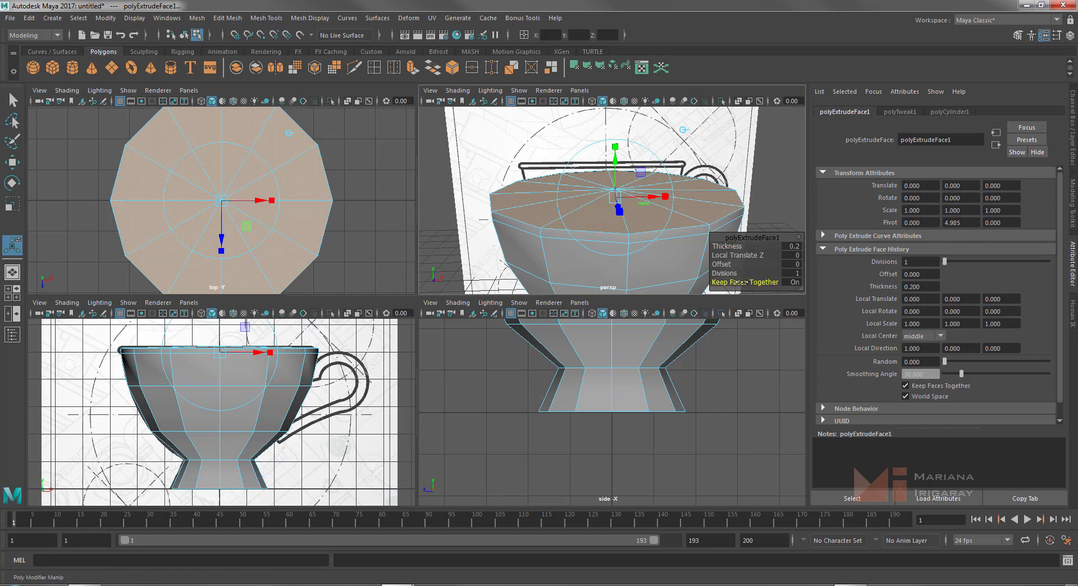
# Toggle Keep Faces Together off and on, then undo the 0.2 extrusion thickness
pyautogui.click(738, 282)
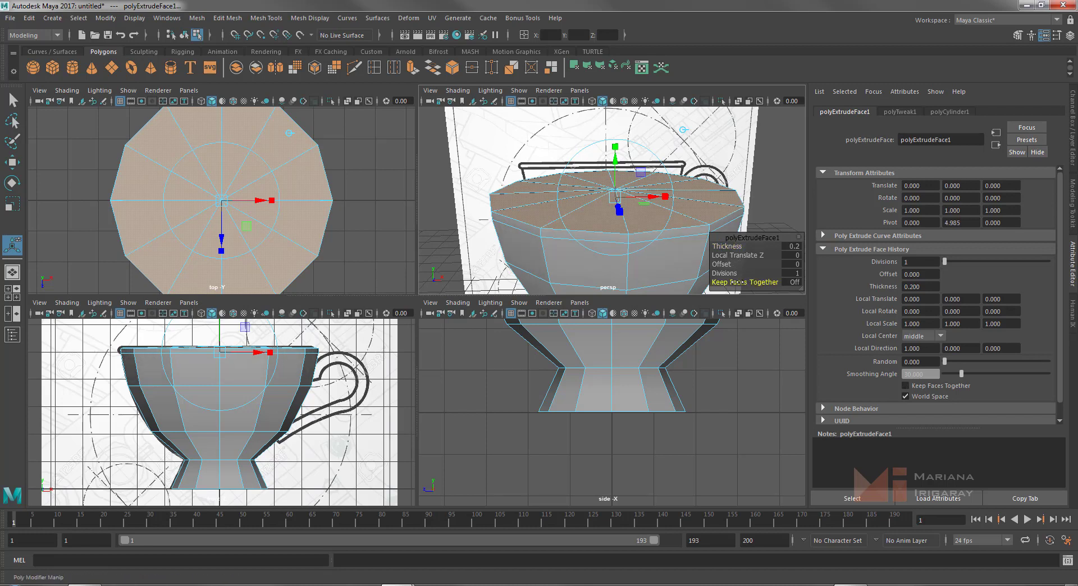
pyautogui.click(751, 283)
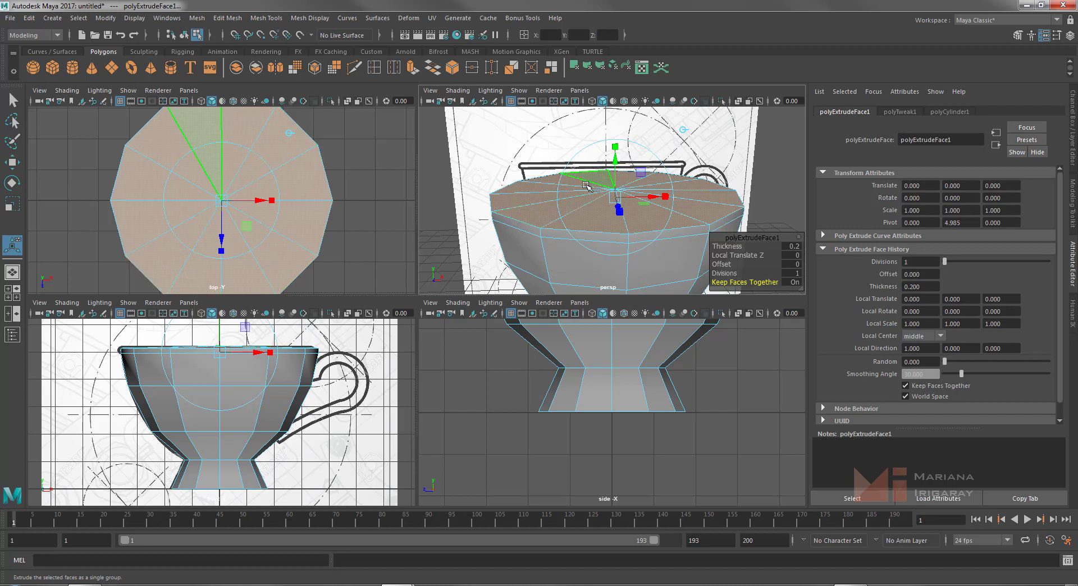
pyautogui.moveTo(754, 240)
pyautogui.mouseDown()
pyautogui.moveTo(727, 229)
pyautogui.moveTo(756, 240)
pyautogui.mouseUp()
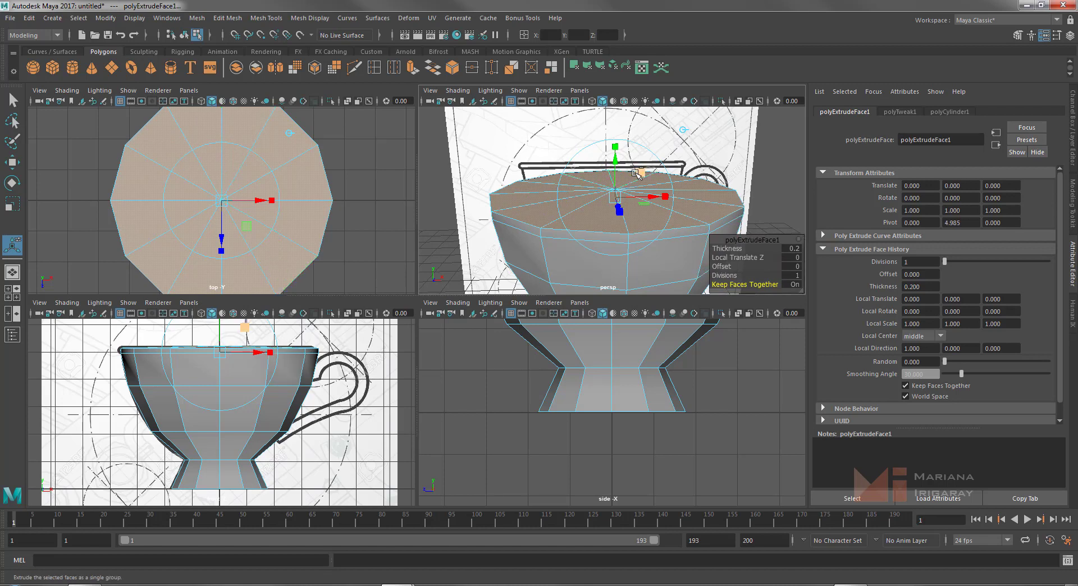
pyautogui.hotkey('ctrl', 'z')
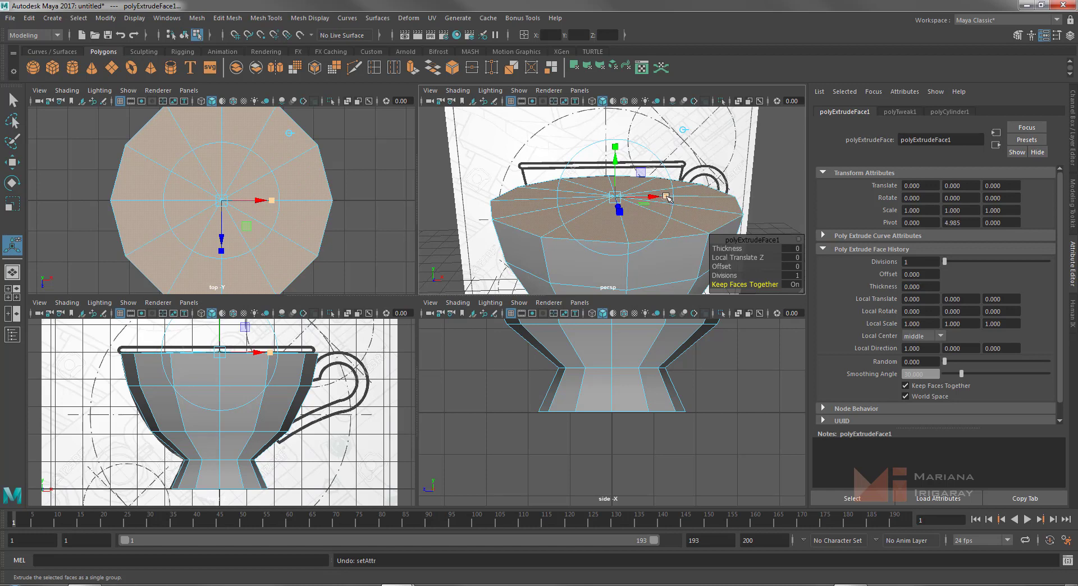
# Scale the top faces uniformly to 1.033 after undoing a one-axis scale
pyautogui.moveTo(667, 197); pyautogui.dragTo(668, 198)
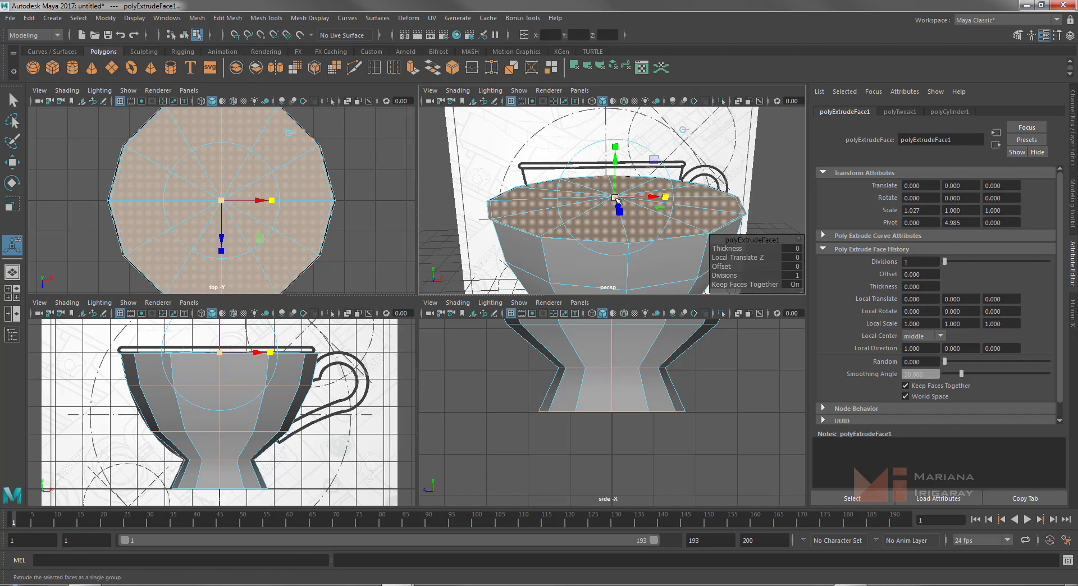
pyautogui.hotkey('ctrl', 'z')
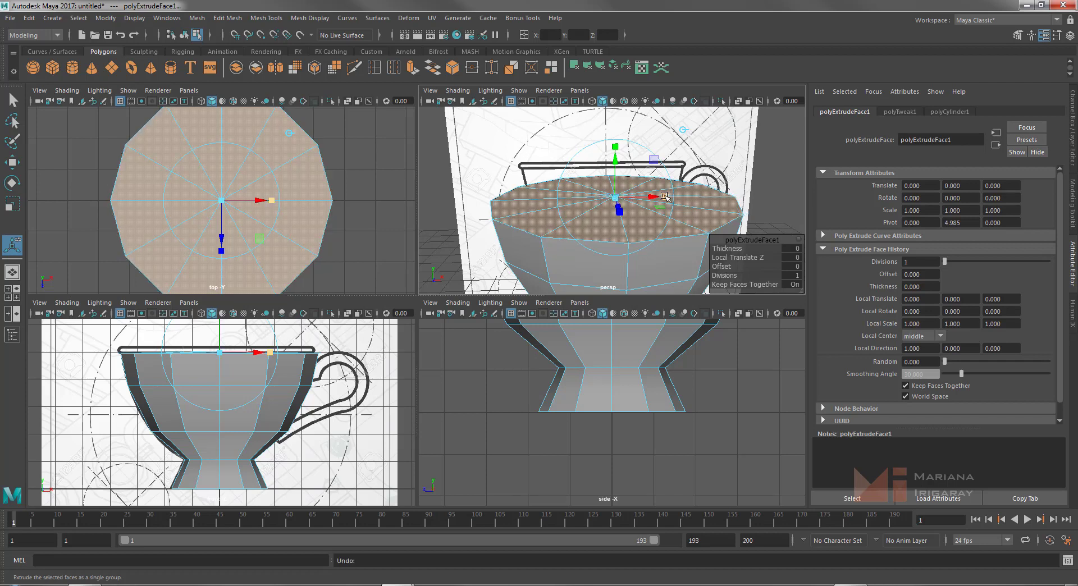
pyautogui.click(668, 197)
pyautogui.moveTo(616, 197); pyautogui.dragTo(619, 198)
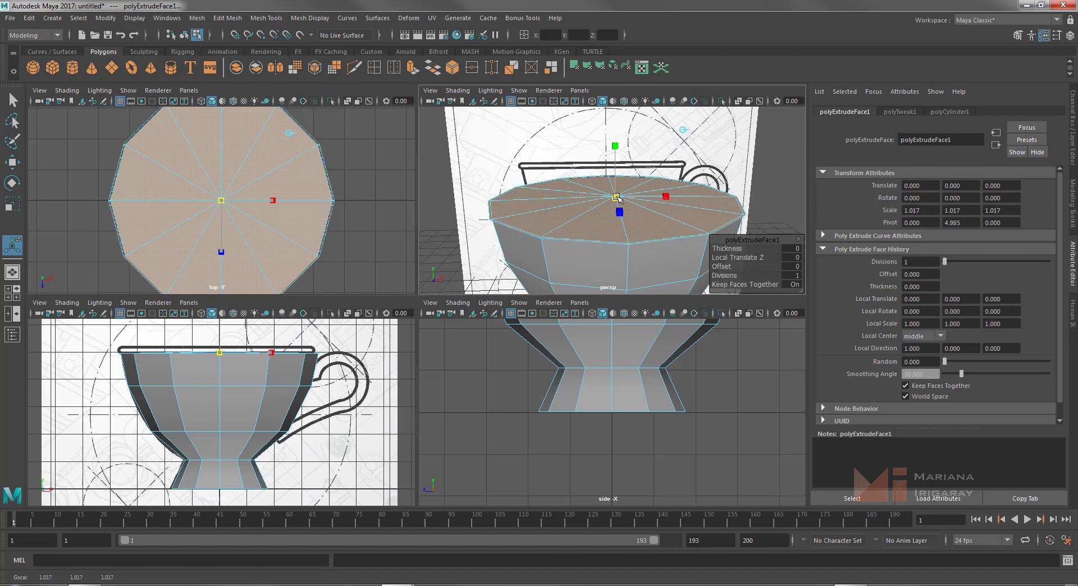
pyautogui.moveTo(618, 197); pyautogui.dragTo(618, 199)
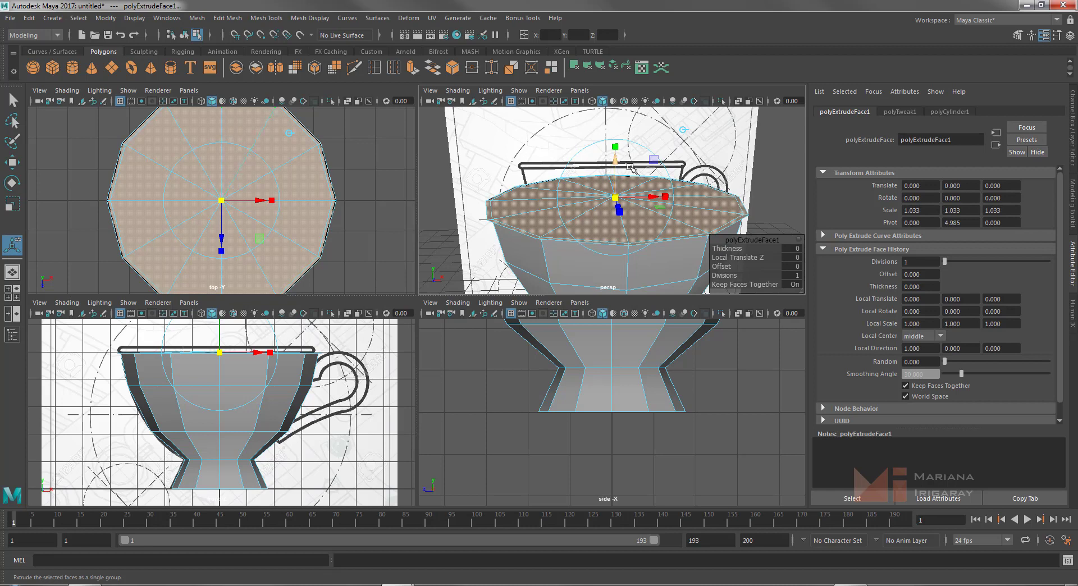
# Extrude the top faces and raise them to Local Translate Z about 0.29
pyautogui.hotkey('ctrl', 'e')
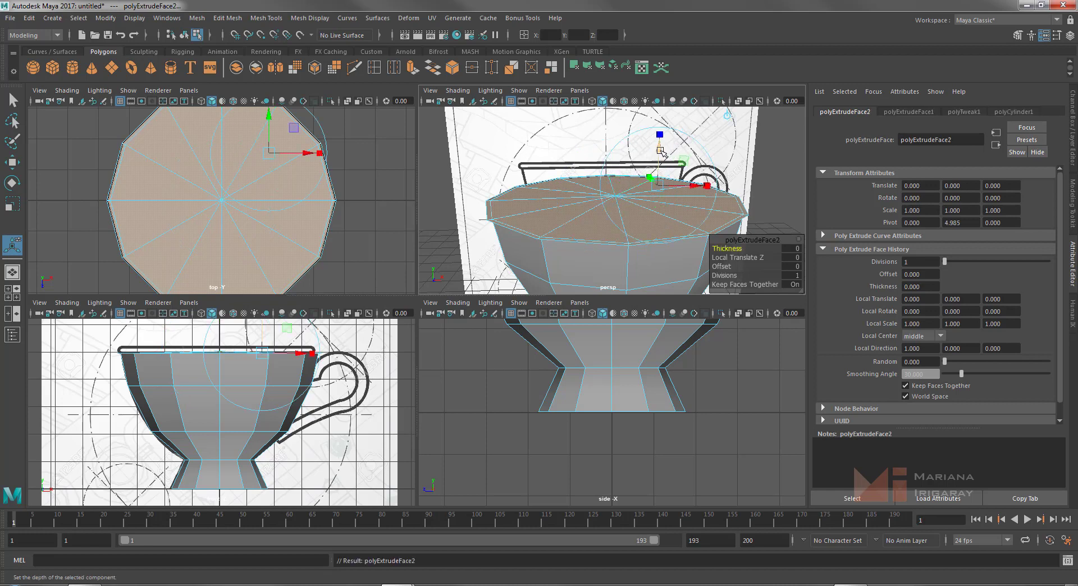
pyautogui.moveTo(661, 152); pyautogui.dragTo(661, 145)
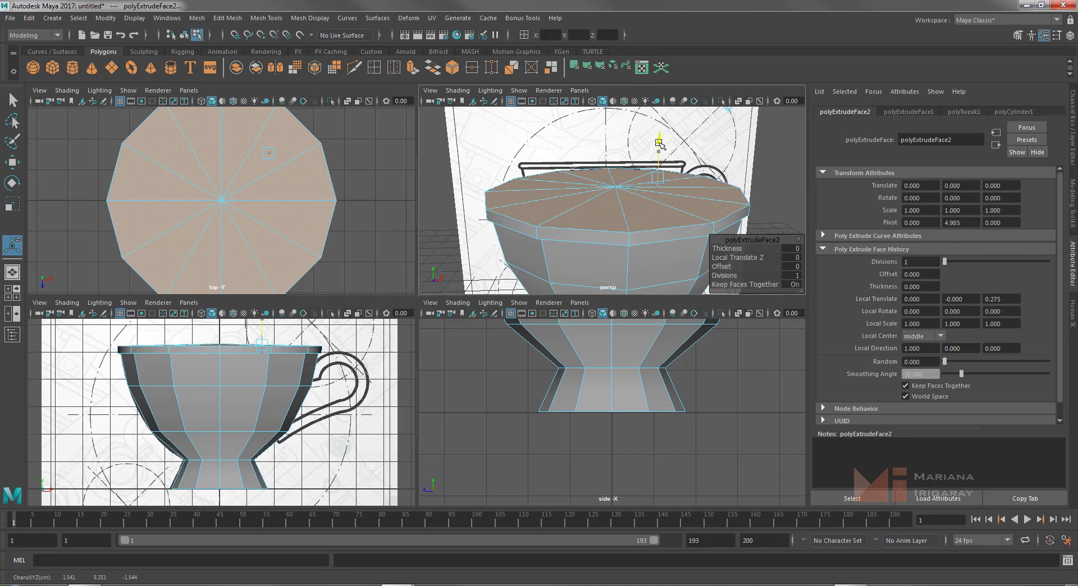
pyautogui.moveTo(659, 143); pyautogui.dragTo(660, 143)
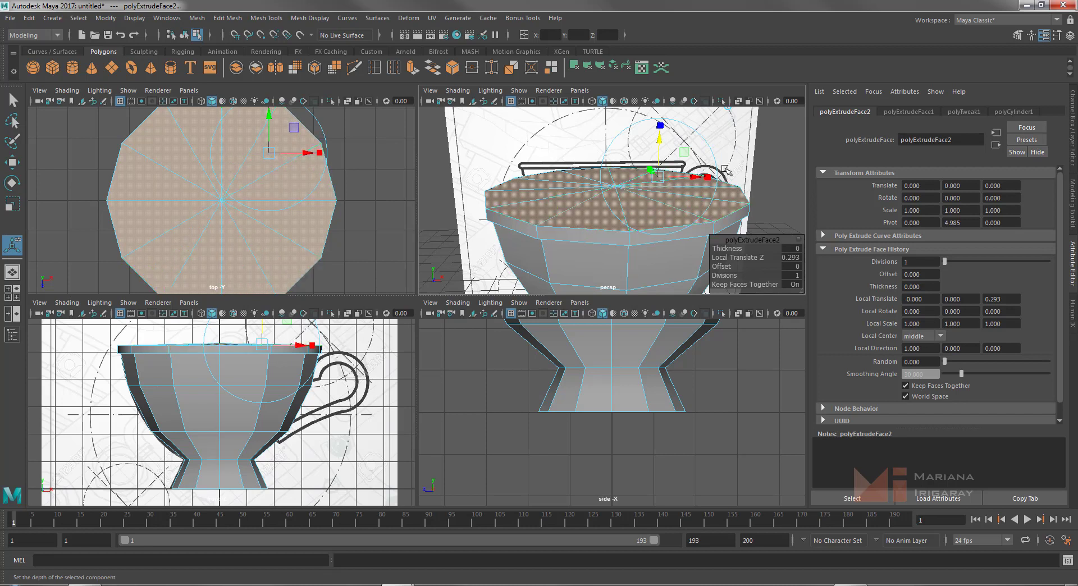
# Extrude the top faces again and scale them inward to about 0.82
pyautogui.click(413, 69)
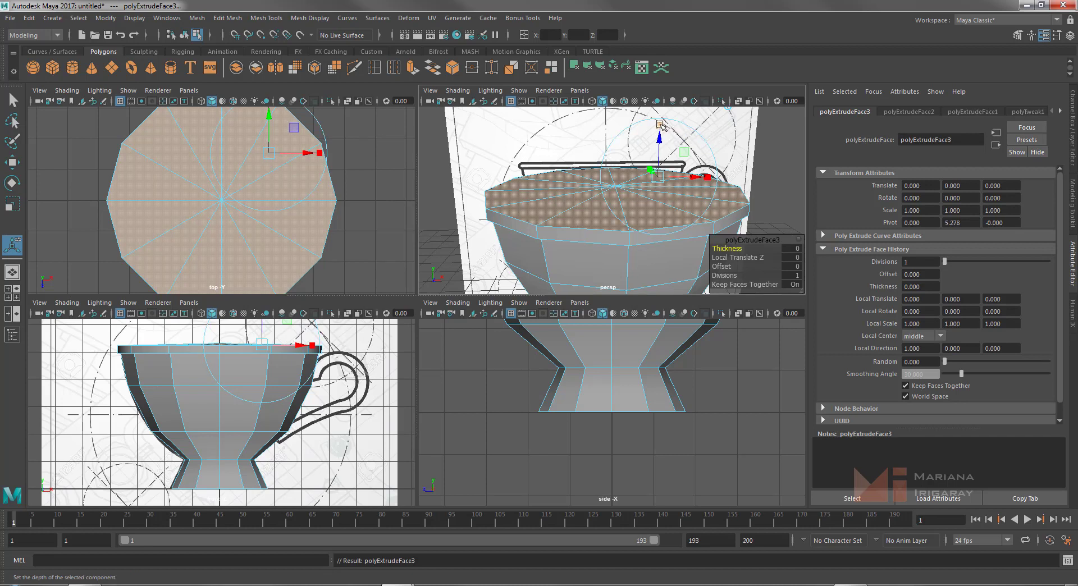
pyautogui.moveTo(661, 126); pyautogui.dragTo(660, 126)
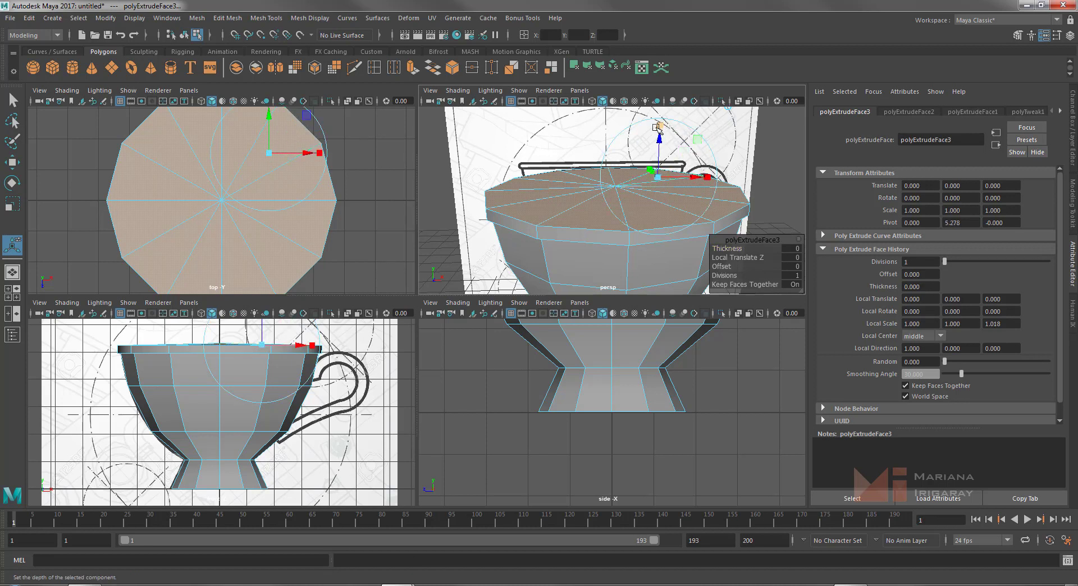
pyautogui.moveTo(661, 177); pyautogui.dragTo(655, 177)
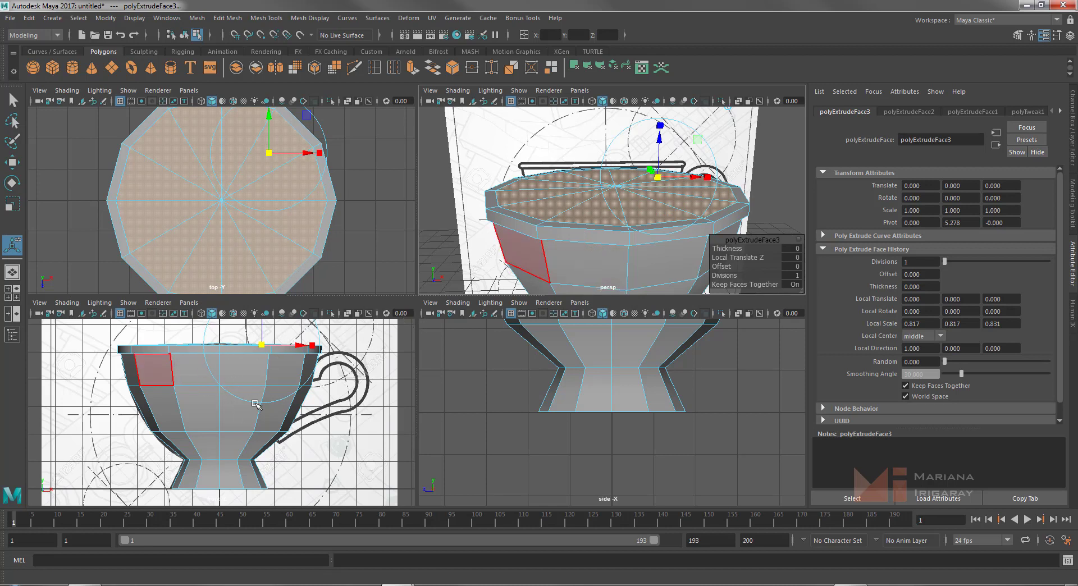
# Set the front view to wireframe and test the inset faces' depth, undoing the change
pyautogui.click(349, 314)
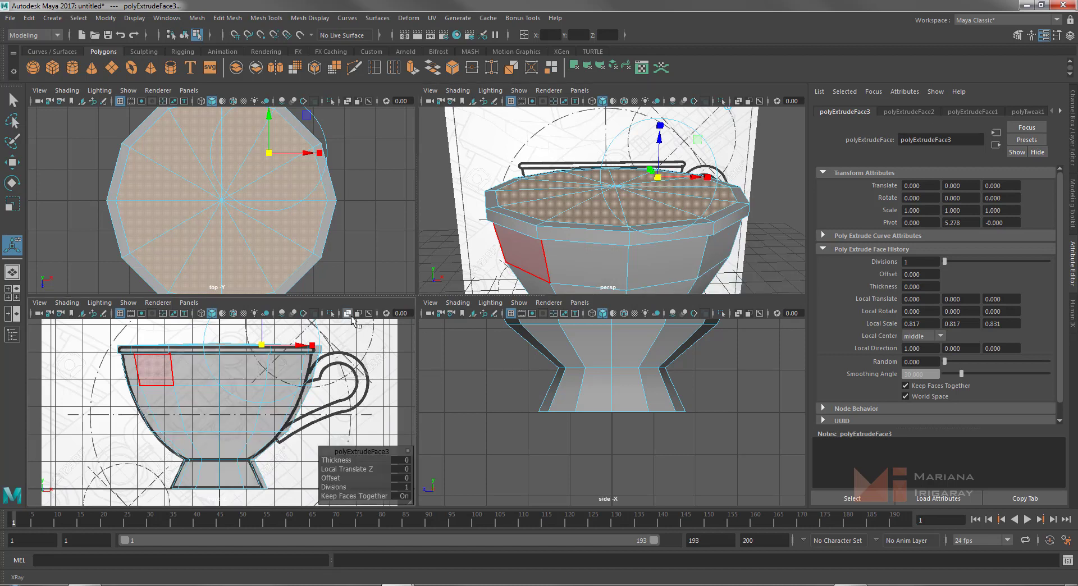
pyautogui.click(348, 315)
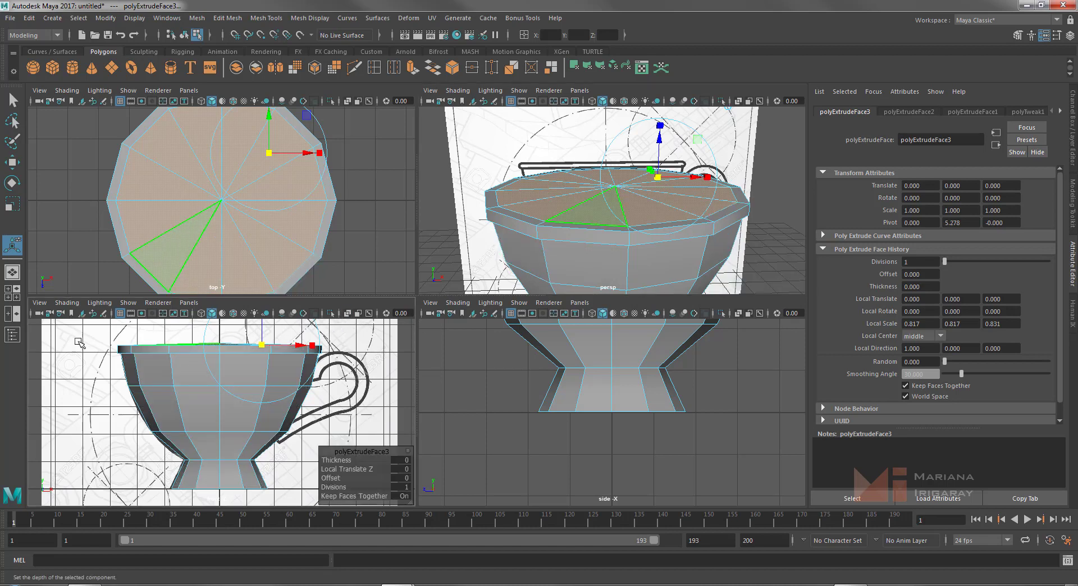
pyautogui.click(202, 314)
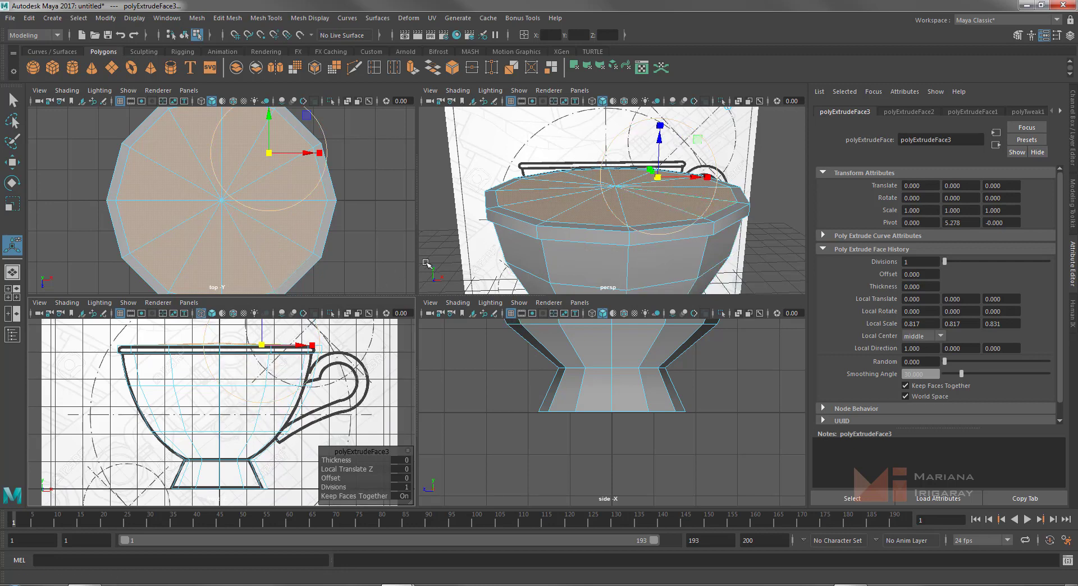
pyautogui.press('space')
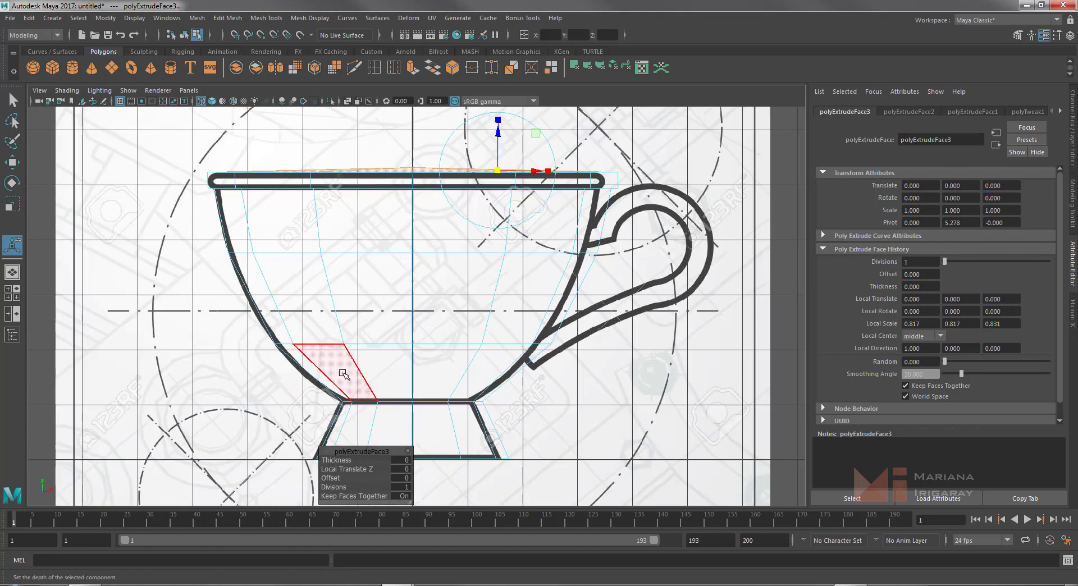
pyautogui.moveTo(499, 125); pyautogui.dragTo(498, 151)
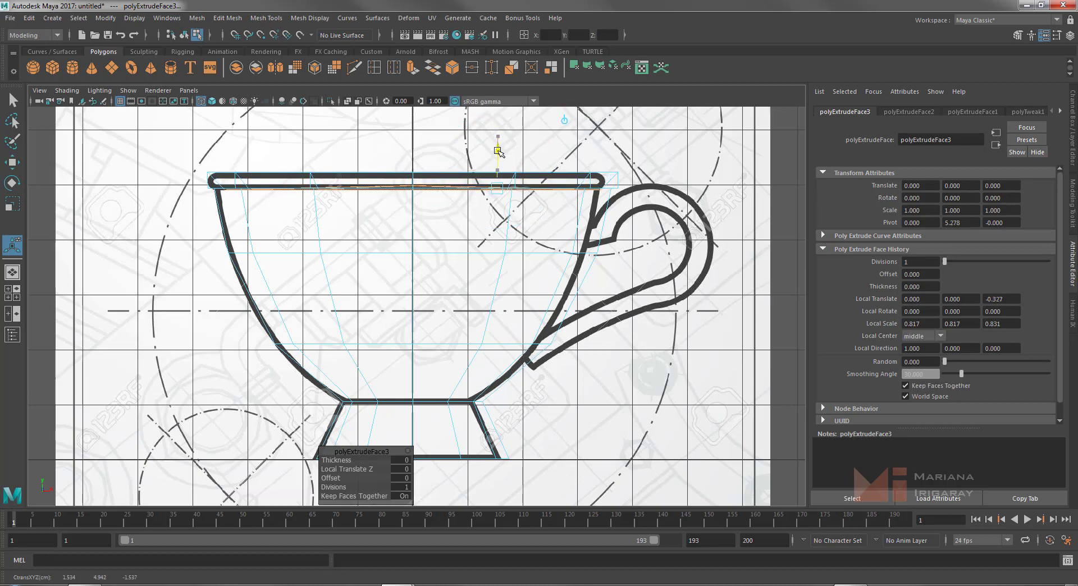
pyautogui.moveTo(499, 152); pyautogui.dragTo(494, 149)
pyautogui.press('space')
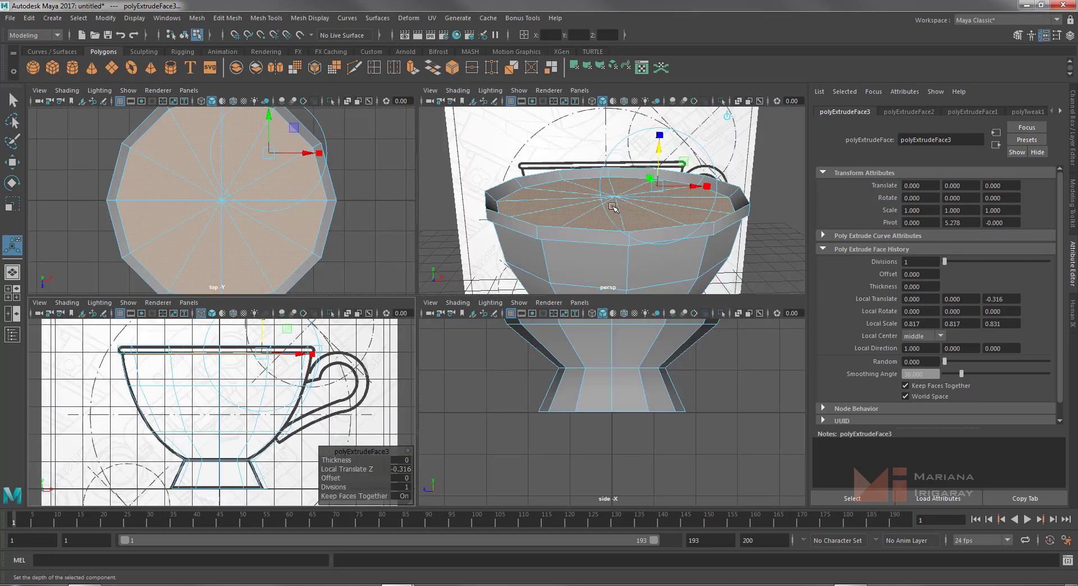
pyautogui.hotkey('ctrl', 'z')
pyautogui.hotkey('ctrl', 'z')
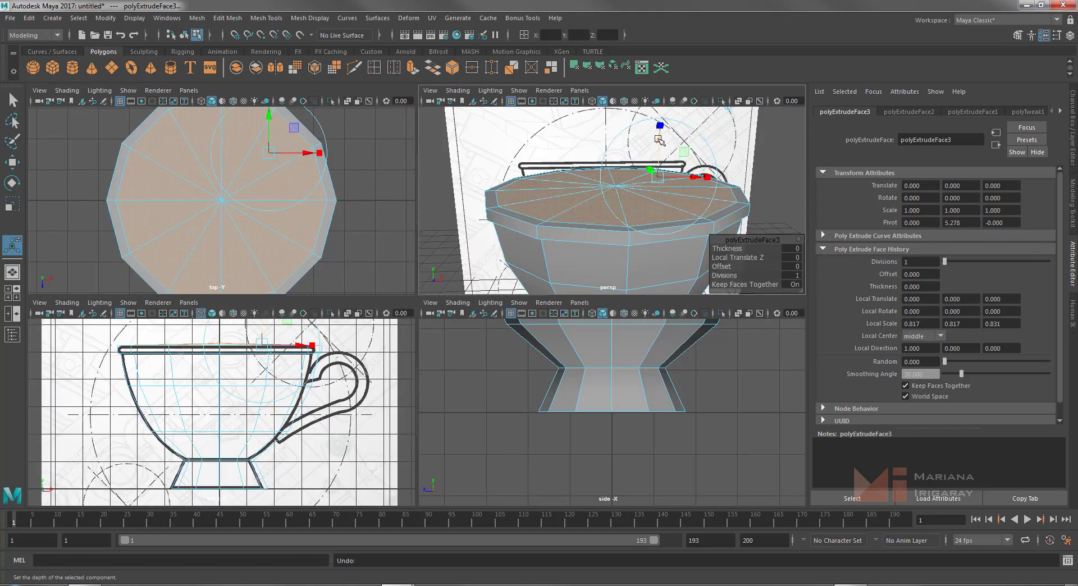
# Extrude the top faces twice and sink them to Local Translate Z -0.926
pyautogui.moveTo(660, 140); pyautogui.dragTo(657, 151)
pyautogui.hotkey('ctrl', 'z')
pyautogui.hotkey('ctrl', 'e')
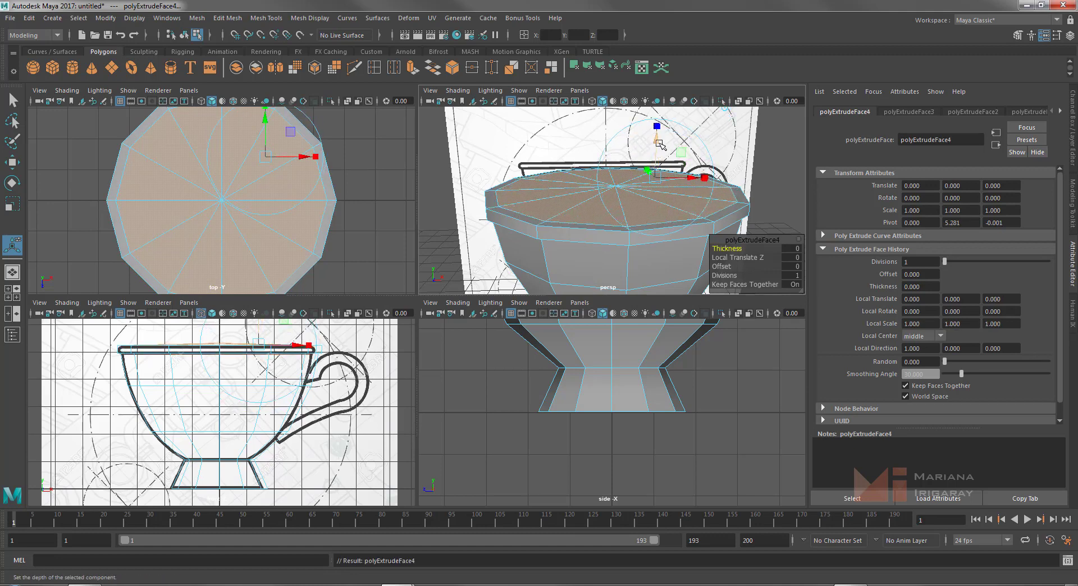
pyautogui.moveTo(659, 142); pyautogui.dragTo(658, 153)
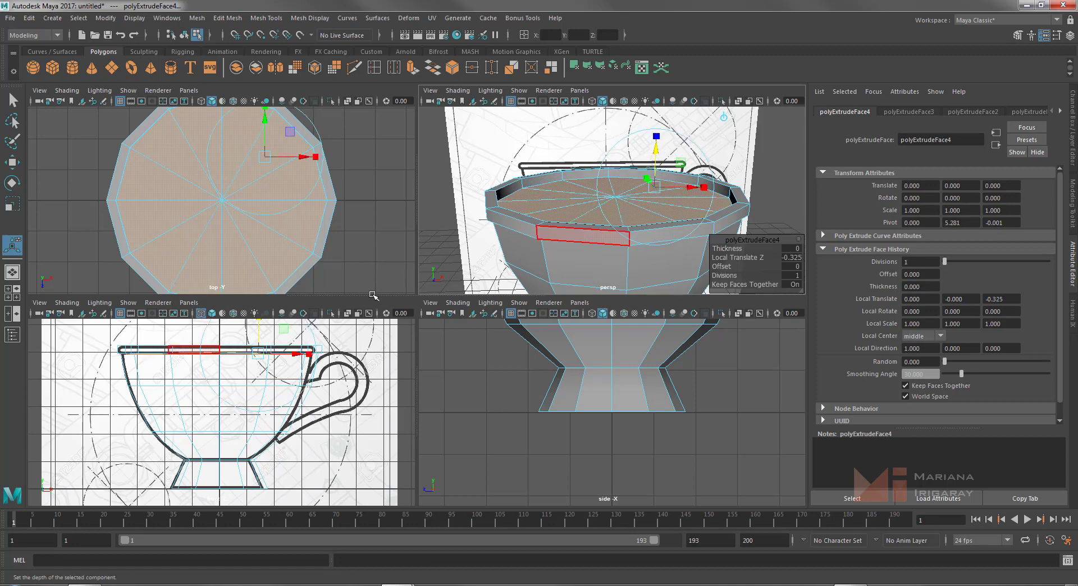
pyautogui.middleClick(327, 375)
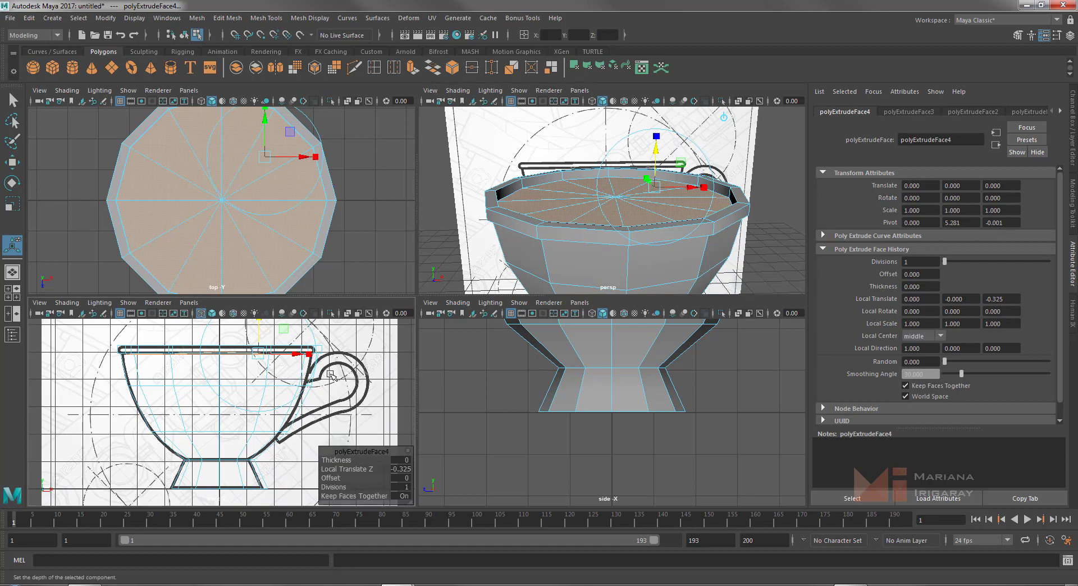
pyautogui.press('space')
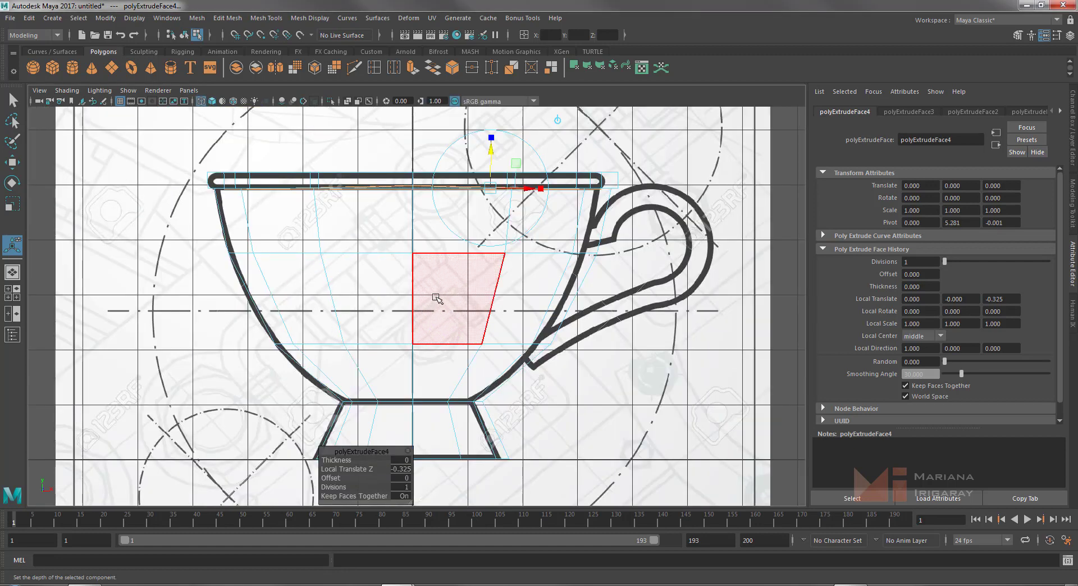
pyautogui.hotkey('ctrl', 'e')
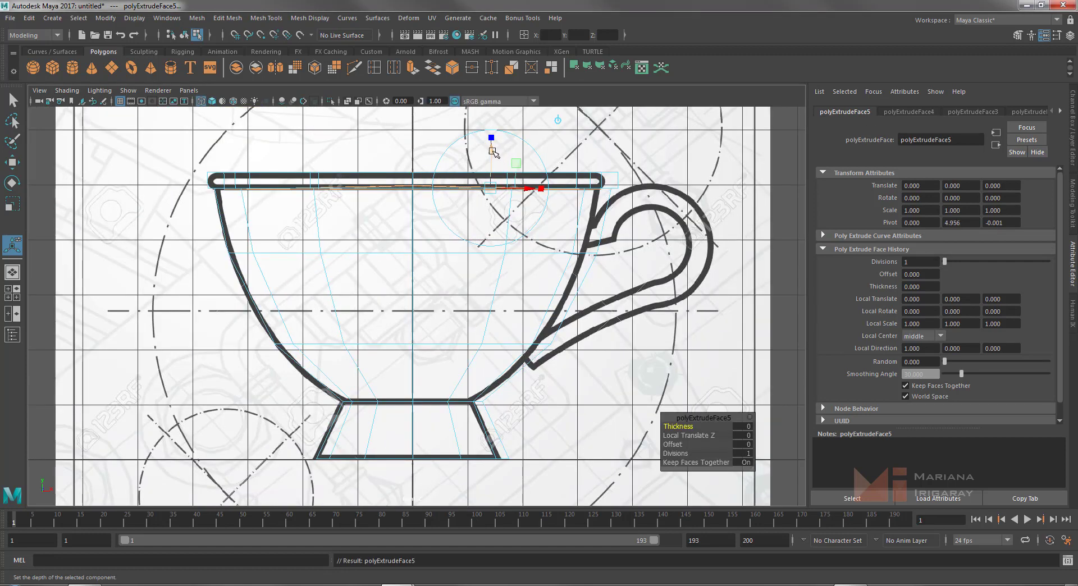
pyautogui.moveTo(494, 153); pyautogui.dragTo(504, 202)
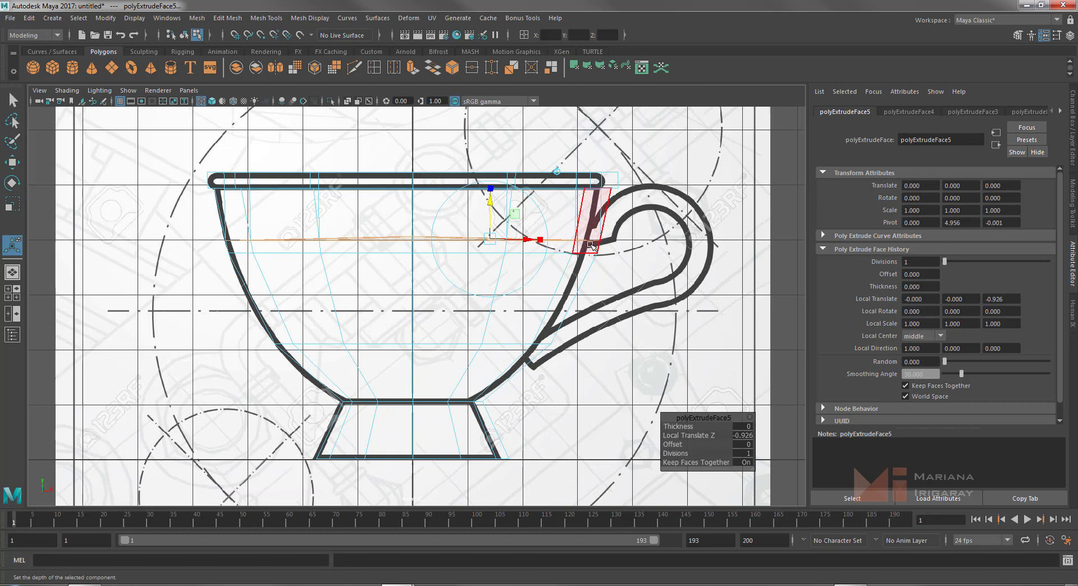
pyautogui.press('space')
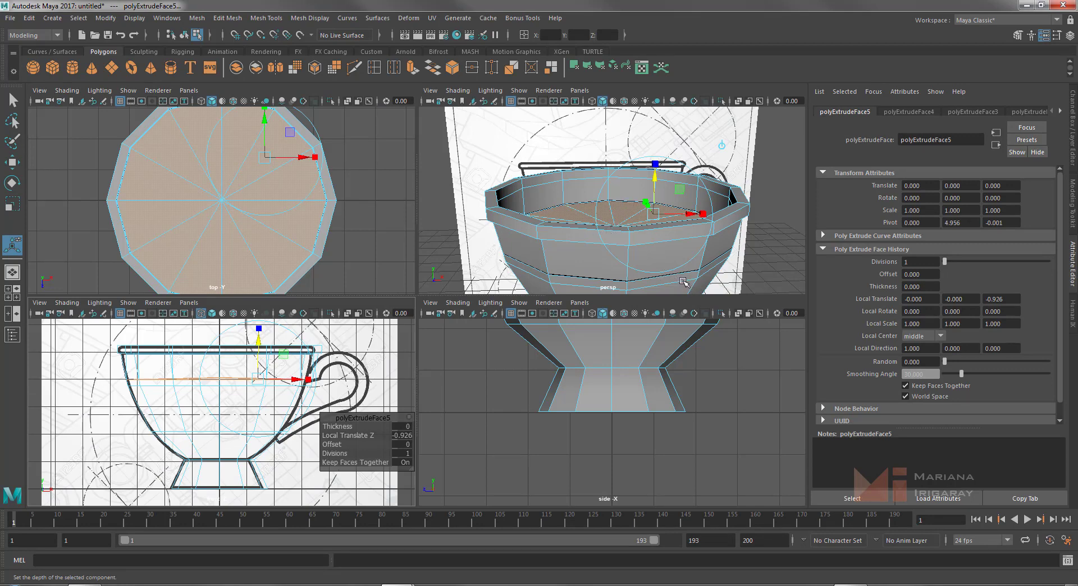
# Scale the sunken faces to 0.85, then turn on X-ray to check the interior
pyautogui.press('space')
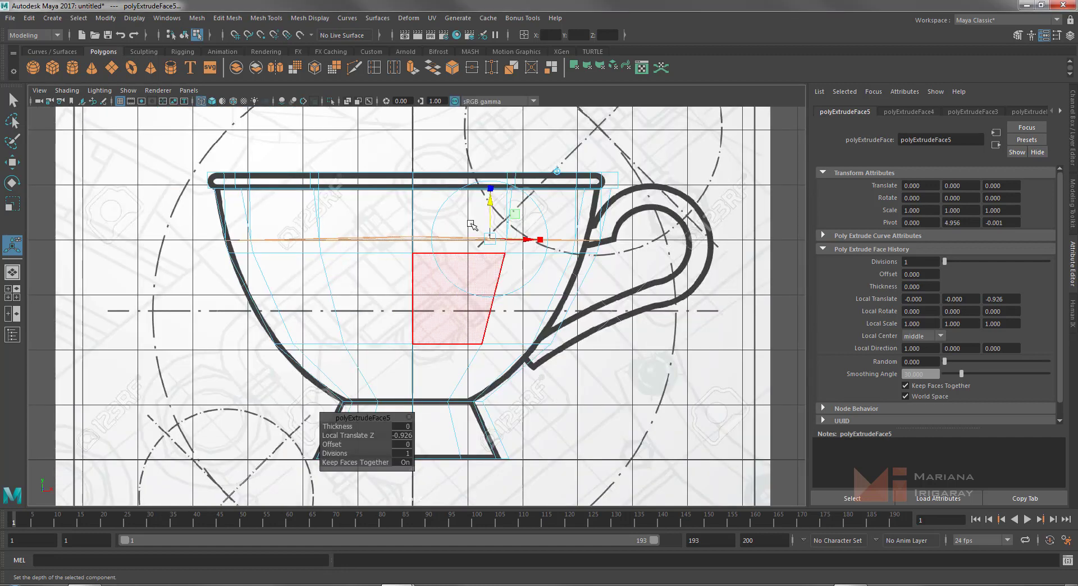
pyautogui.click(489, 187)
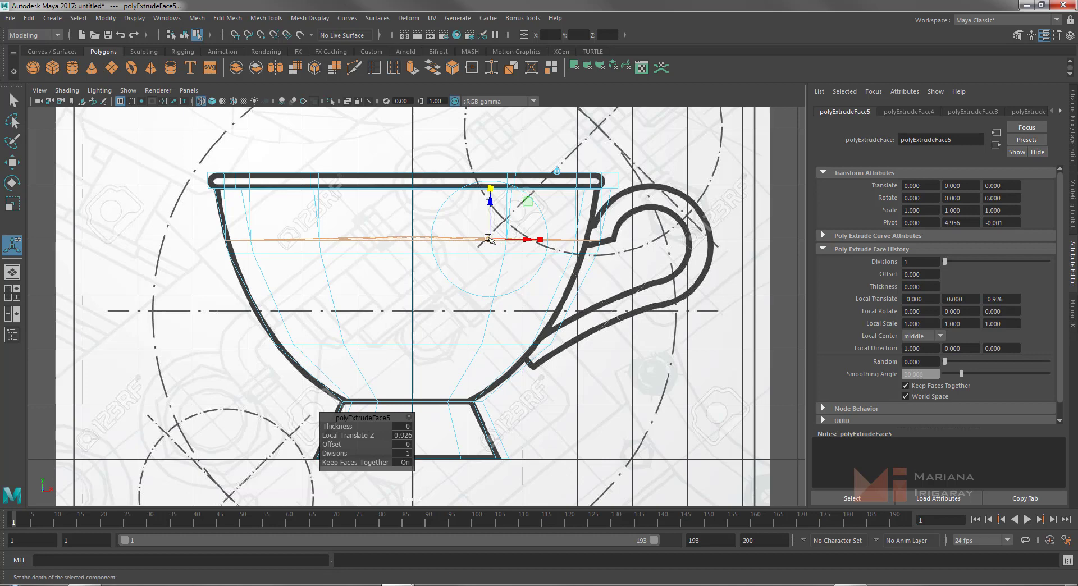
pyautogui.moveTo(488, 238); pyautogui.dragTo(484, 239)
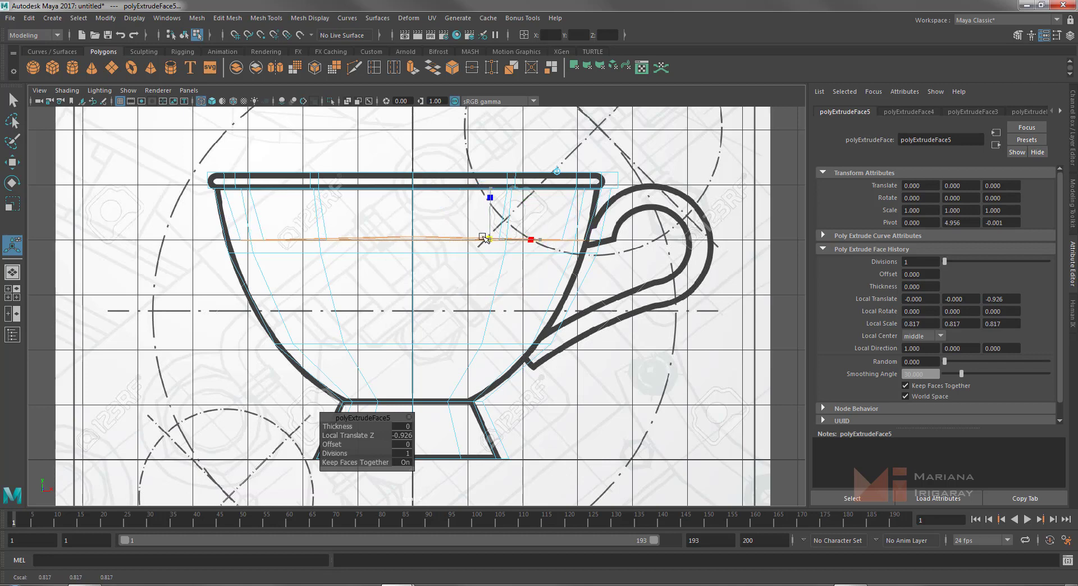
pyautogui.click(488, 238)
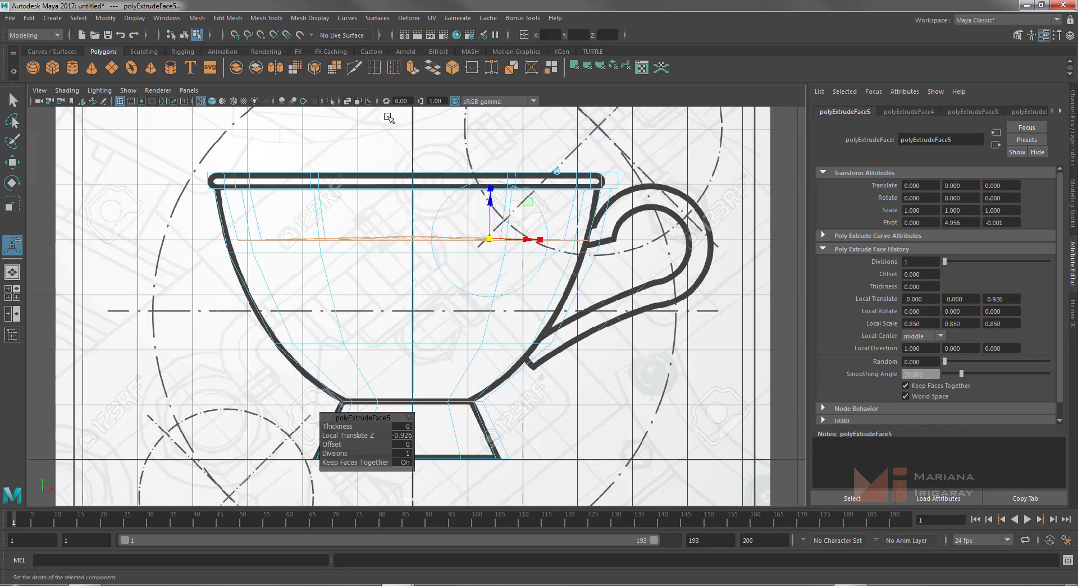
pyautogui.click(211, 101)
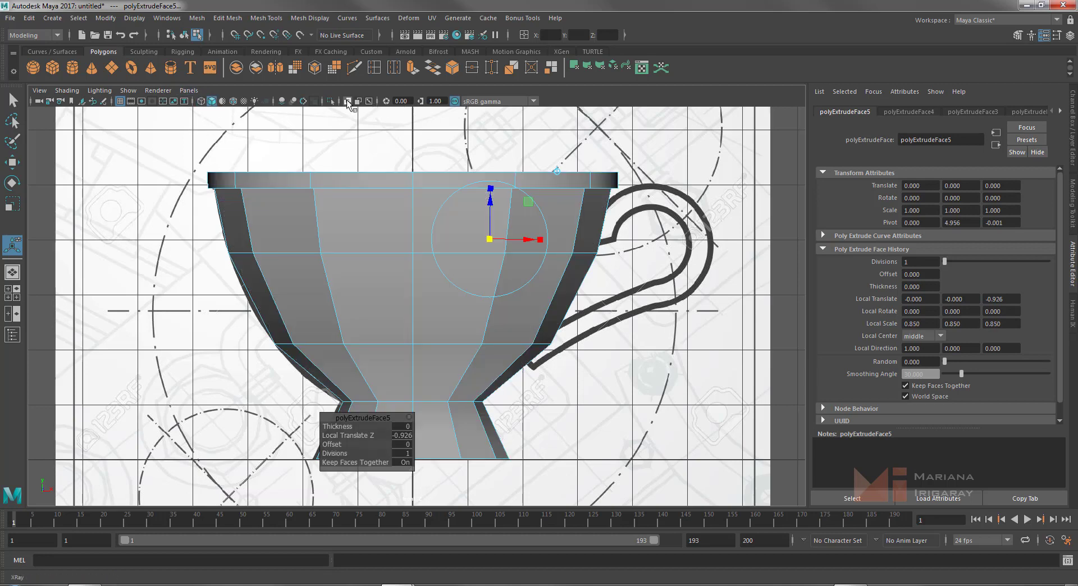
pyautogui.click(348, 101)
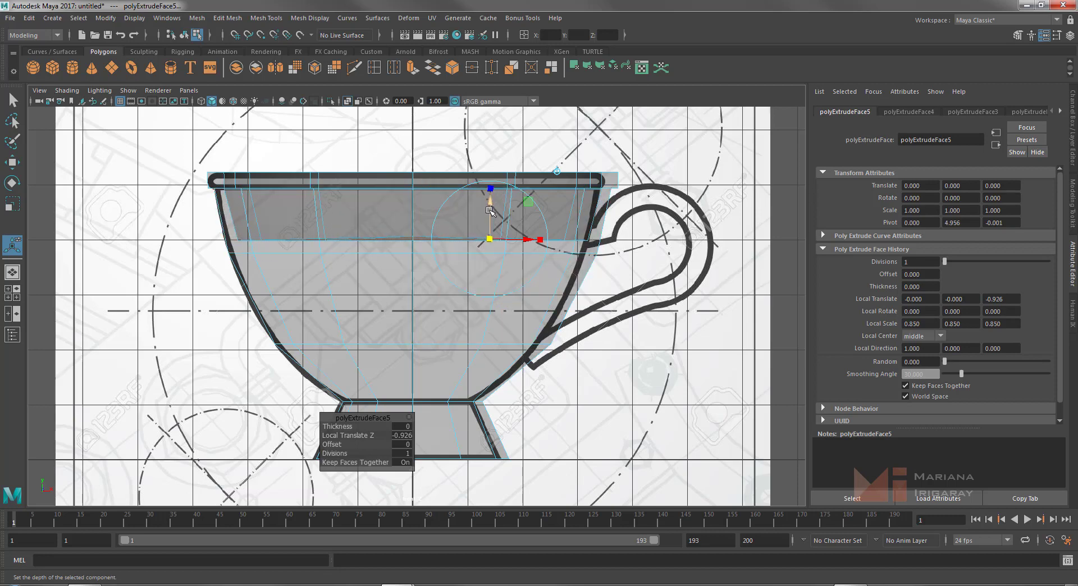
# Sink the current interior faces deeper and settle their scale near 0.79
pyautogui.moveTo(491, 201); pyautogui.dragTo(495, 216)
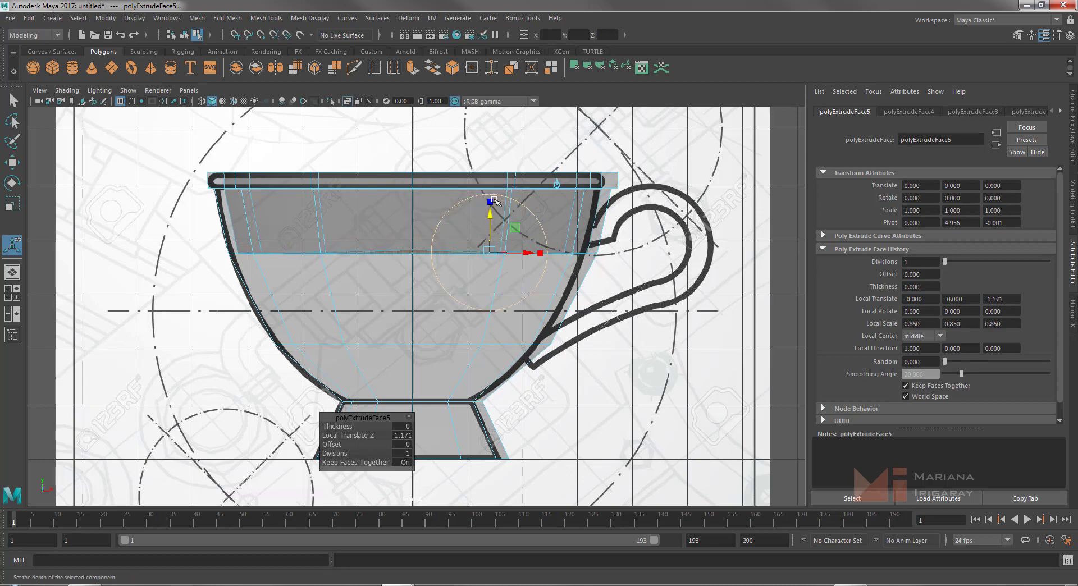
pyautogui.moveTo(491, 201); pyautogui.dragTo(488, 251)
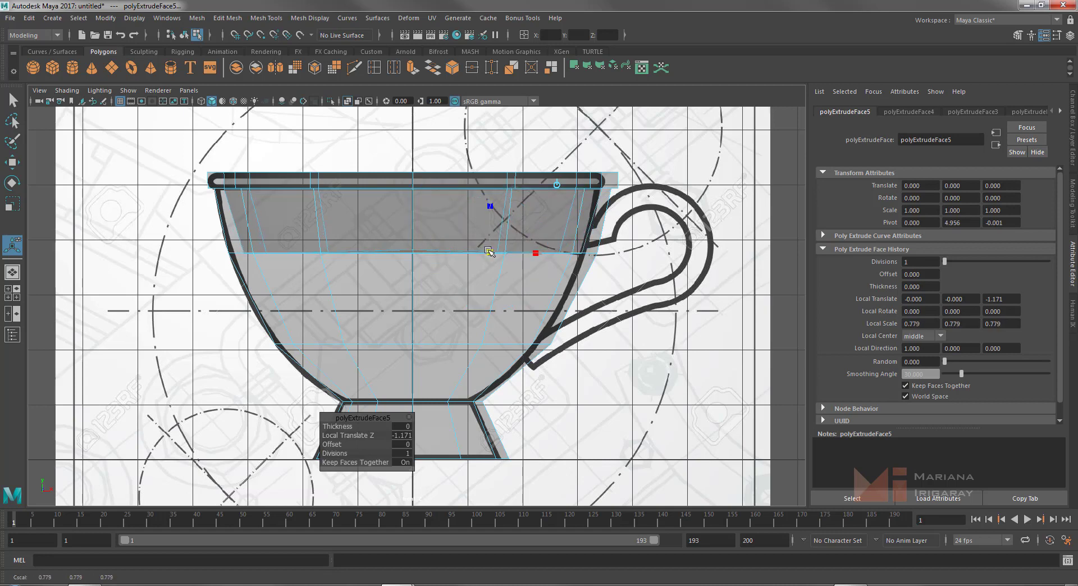
pyautogui.moveTo(488, 252); pyautogui.dragTo(490, 248)
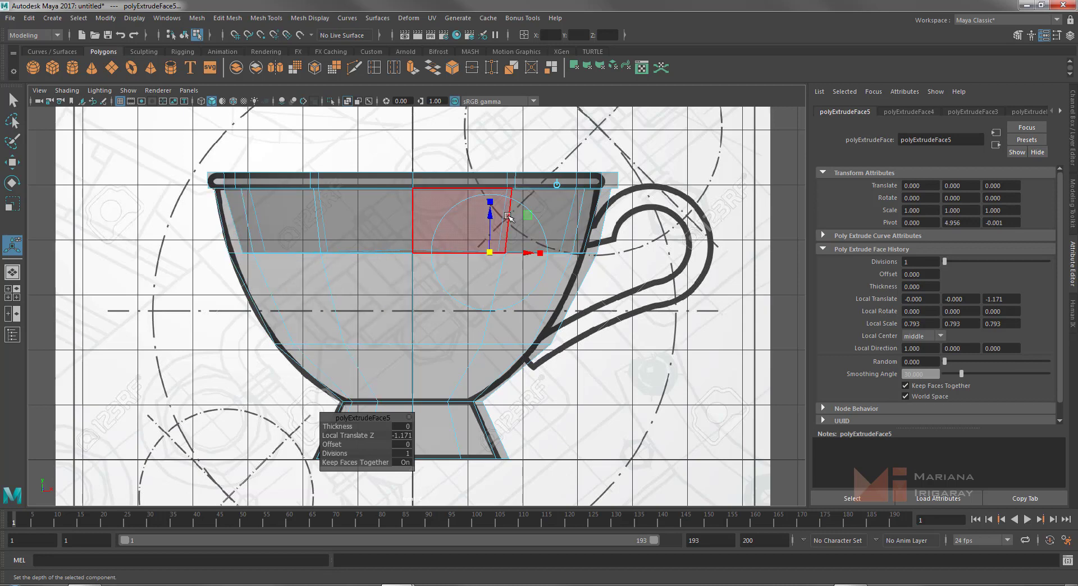
# Extrude the inner faces again, pushing them 1.633 deeper and scaling them to 0.4
pyautogui.hotkey('ctrl', 'e')
pyautogui.moveTo(491, 212); pyautogui.dragTo(484, 306)
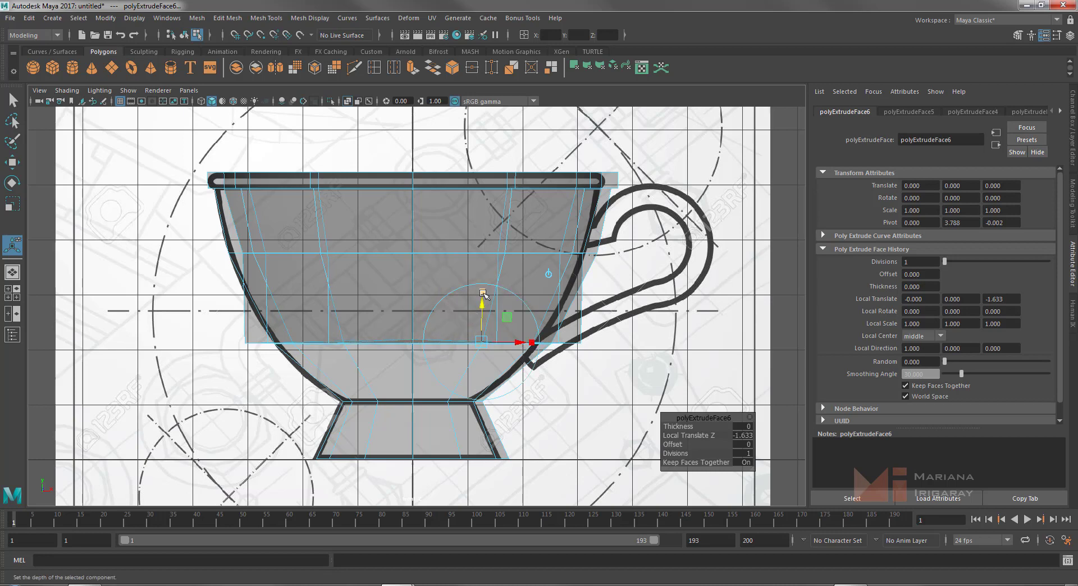
pyautogui.click(481, 340)
pyautogui.moveTo(481, 340); pyautogui.dragTo(465, 343)
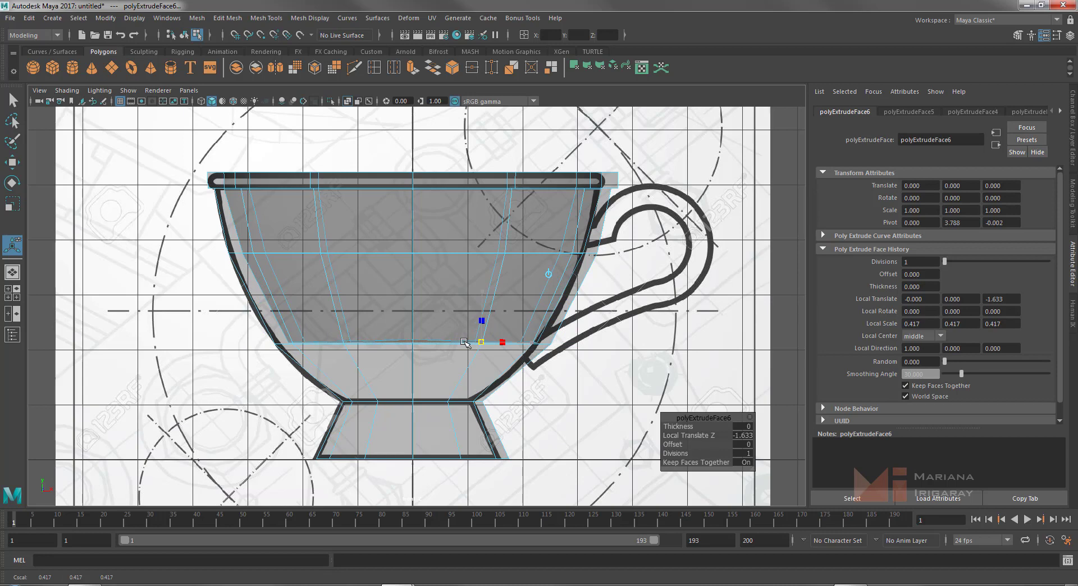
pyautogui.moveTo(465, 343); pyautogui.dragTo(461, 343)
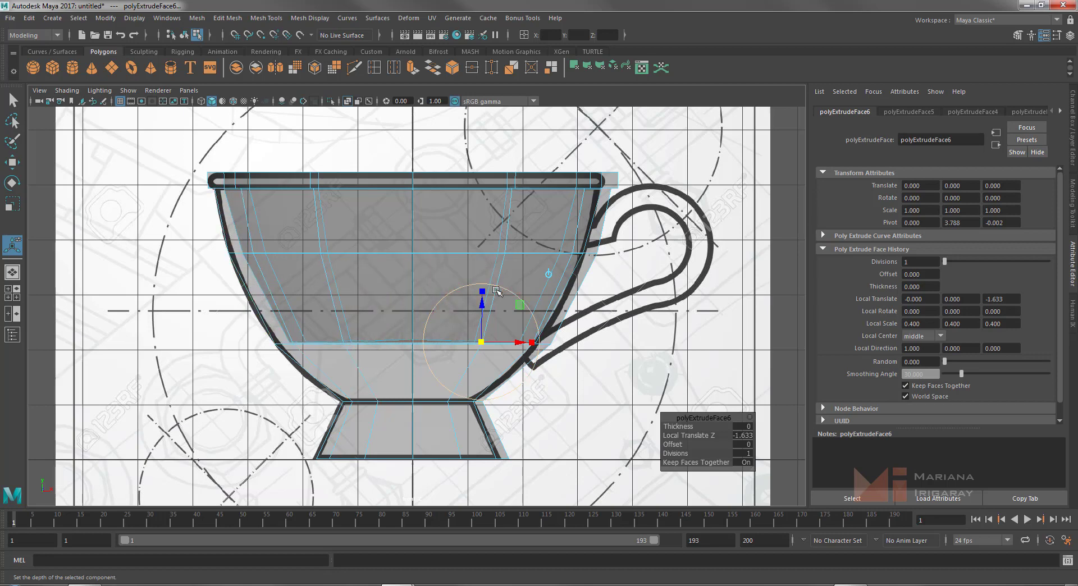
# Extrude the inner face down to the bowl's bottom and pinch it inward, then extrude again at Z -0.080
pyautogui.click(483, 306)
pyautogui.hotkey('ctrl', 'e')
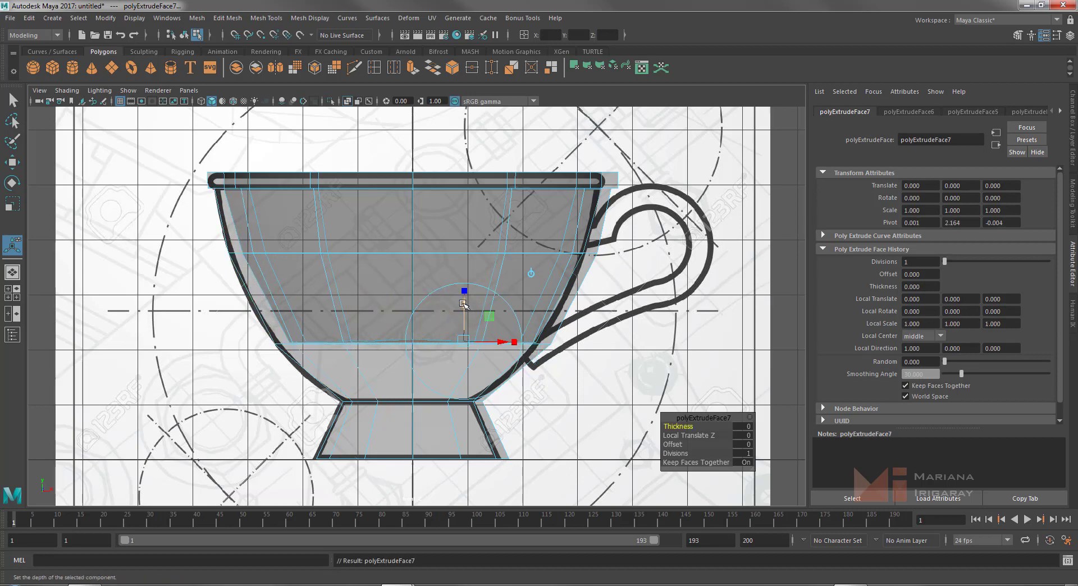
pyautogui.moveTo(464, 304); pyautogui.dragTo(470, 361)
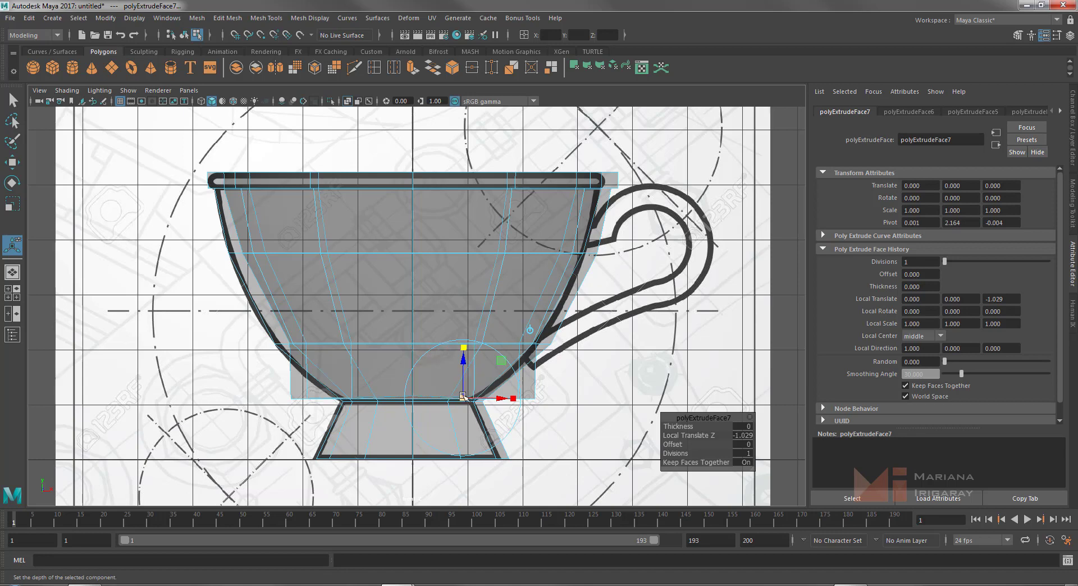
pyautogui.moveTo(464, 397); pyautogui.dragTo(427, 397)
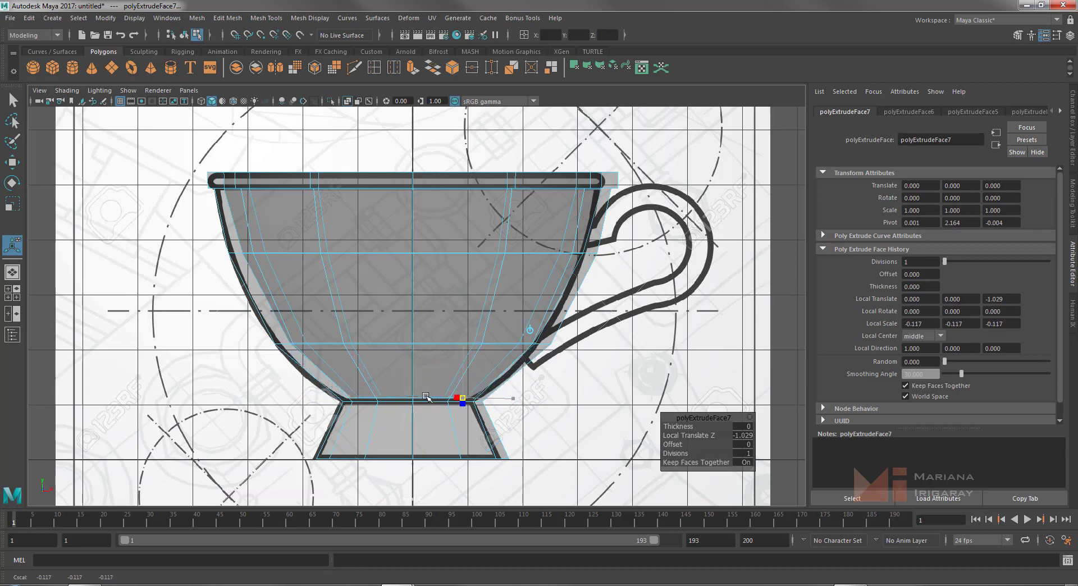
pyautogui.moveTo(427, 397); pyautogui.dragTo(426, 398)
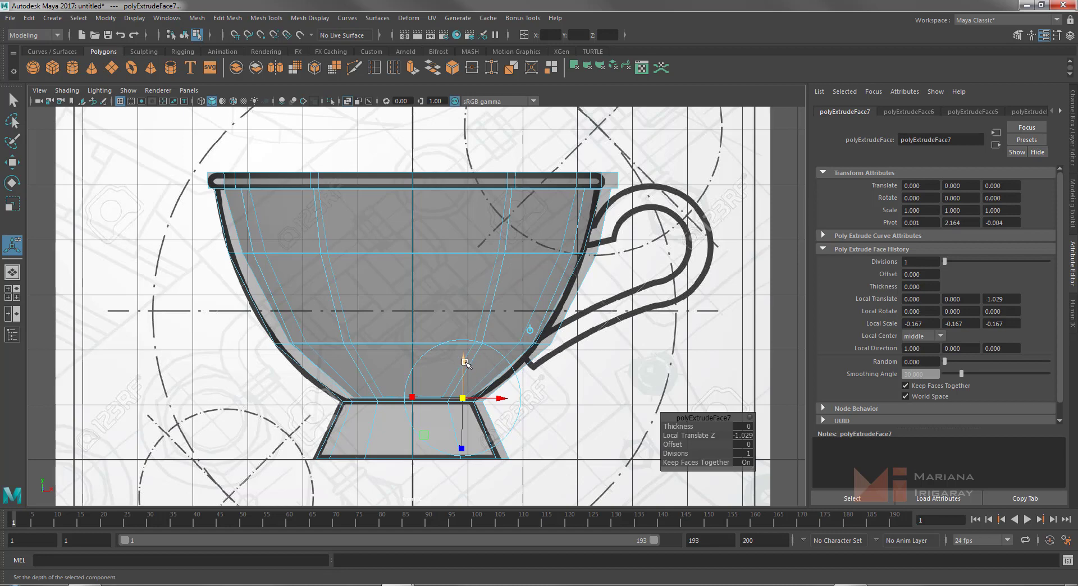
pyautogui.hotkey('ctrl', 'e')
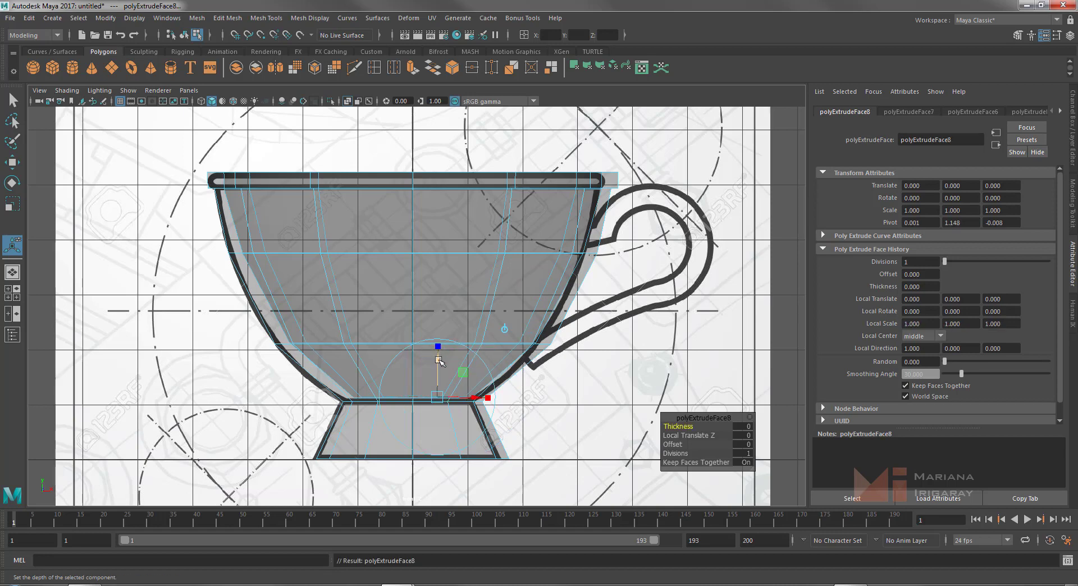
pyautogui.moveTo(440, 361); pyautogui.dragTo(439, 364)
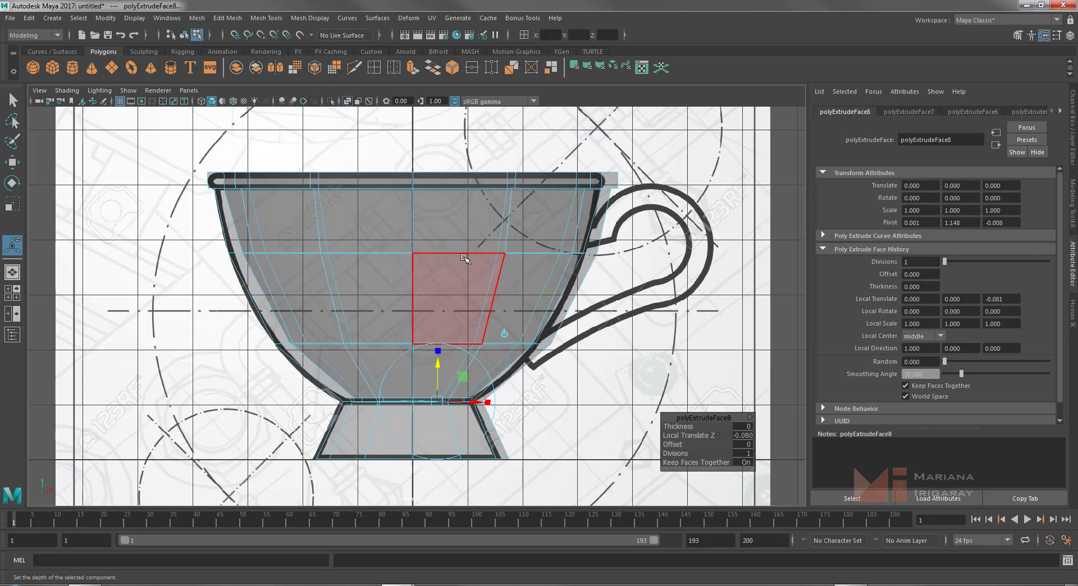
# Return to Object Mode, turn off X-Ray, and maximize the perspective view
pyautogui.rightClick(464, 259)
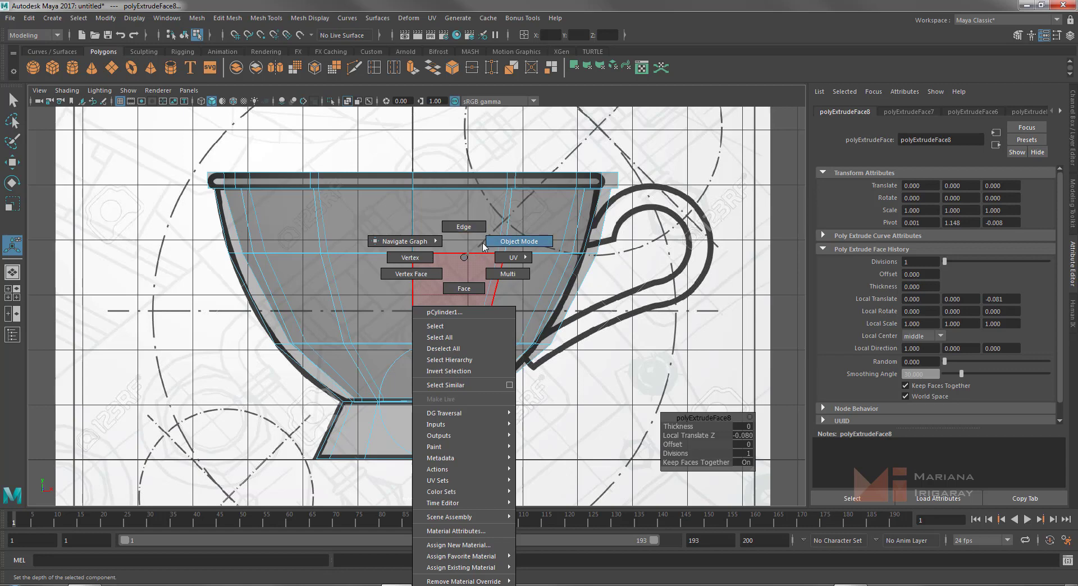
pyautogui.click(500, 247)
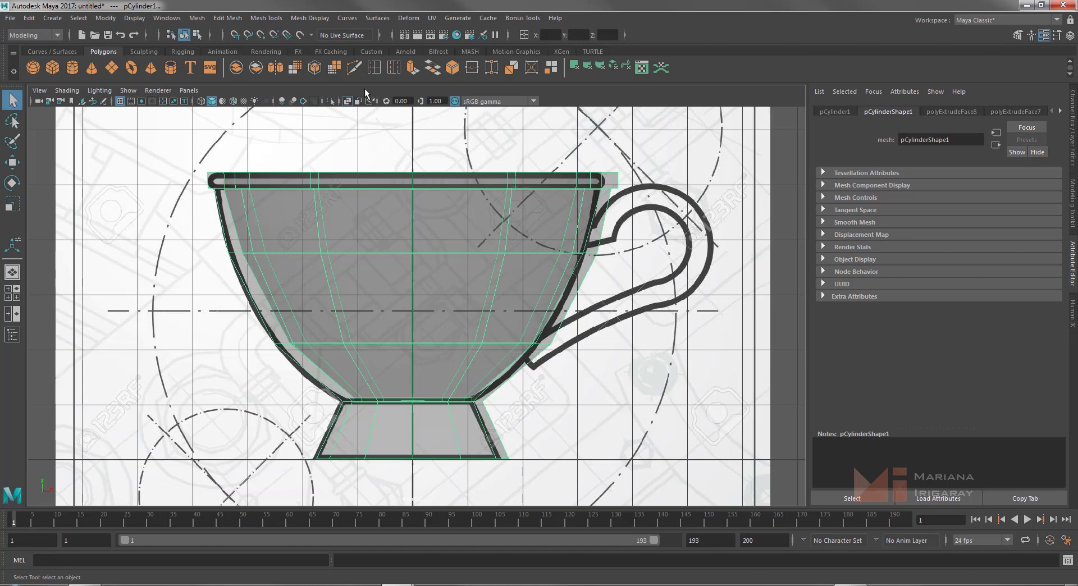
pyautogui.click(347, 101)
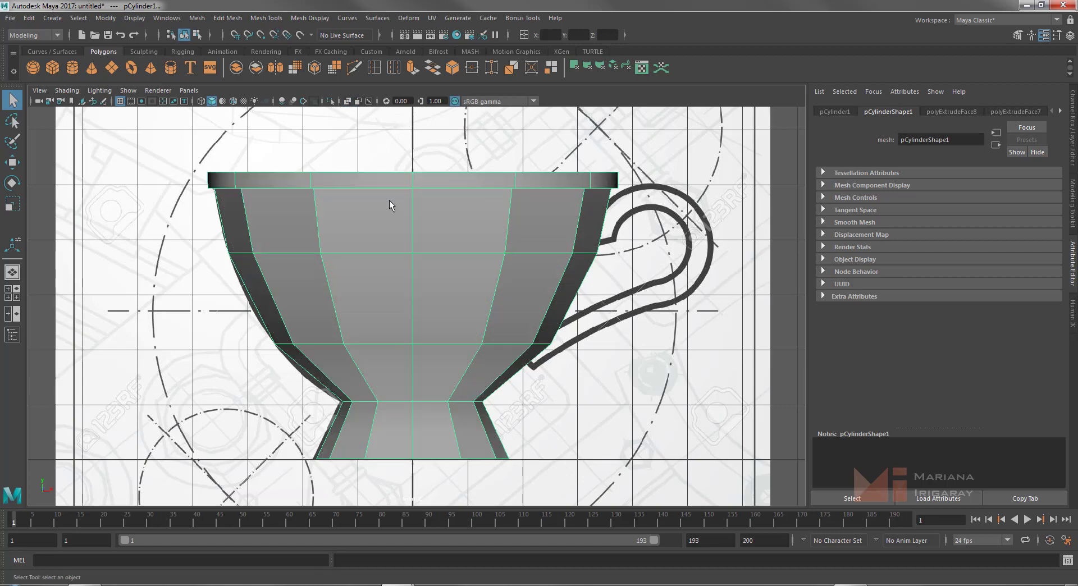
pyautogui.press('space')
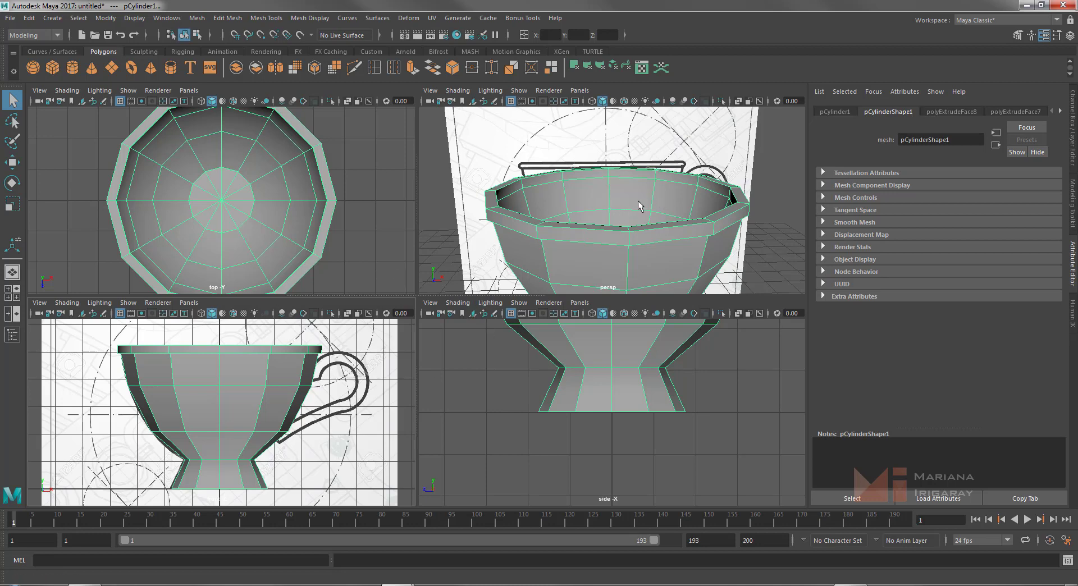
pyautogui.press('space')
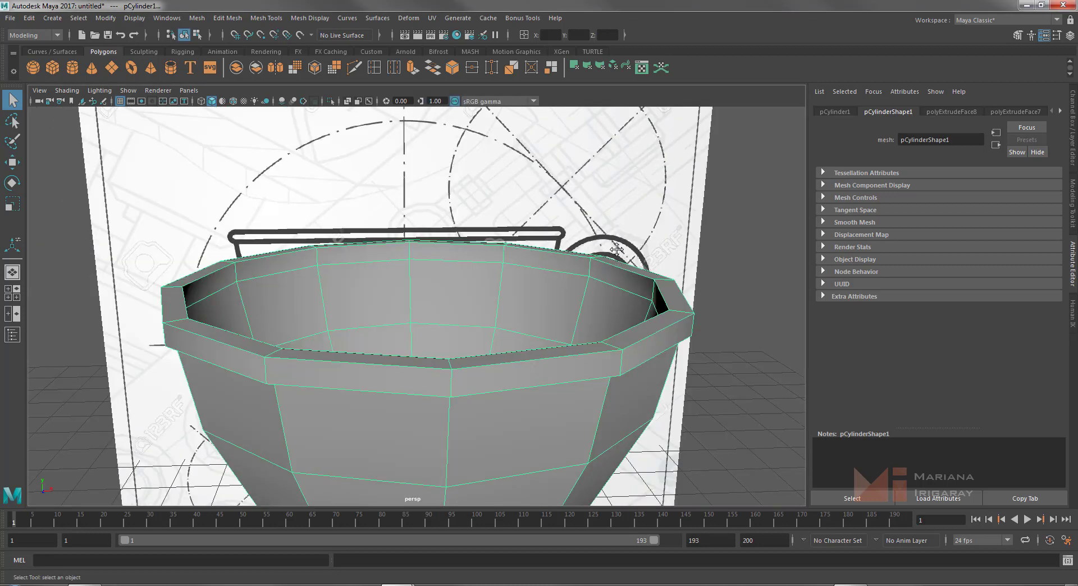
# Orbit around the cup and look straight down into its hollow bowl
pyautogui.scroll(-5, 616, 249)
pyautogui.scroll(-3, 640, 214)
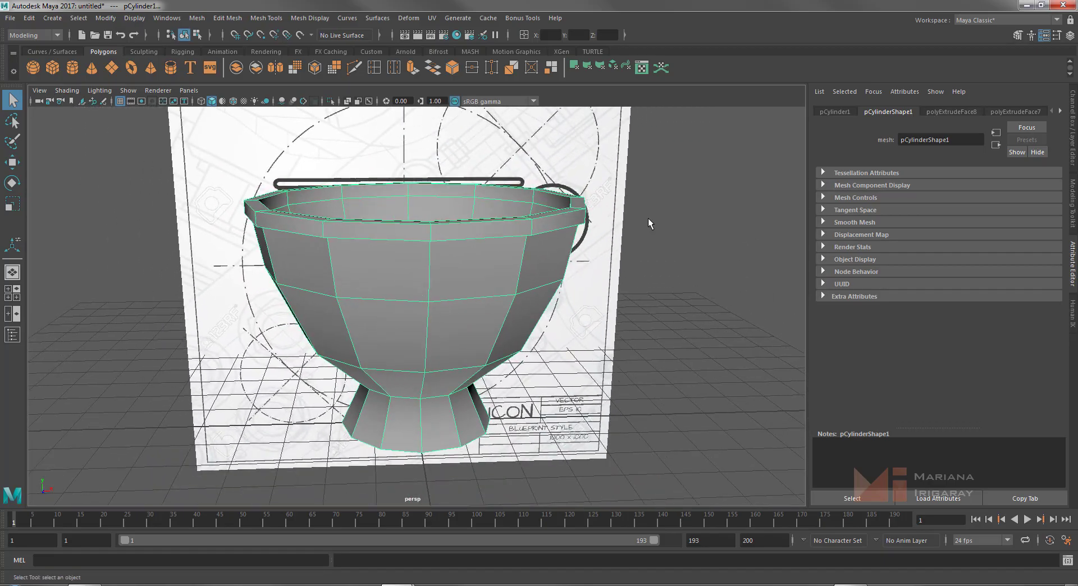
pyautogui.moveTo(649, 224)
pyautogui.keyDown('alt'); pyautogui.mouseDown()
pyautogui.moveTo(630, 193)
pyautogui.moveTo(702, 243)
pyautogui.moveTo(655, 248)
pyautogui.moveTo(613, 226)
pyautogui.moveTo(594, 246)
pyautogui.mouseUp(); pyautogui.keyUp('alt')
pyautogui.moveTo(540, 291)
pyautogui.keyDown('alt'); pyautogui.mouseDown()
pyautogui.moveTo(558, 267)
pyautogui.moveTo(531, 264)
pyautogui.moveTo(534, 301)
pyautogui.moveTo(551, 306)
pyautogui.mouseUp(); pyautogui.keyUp('alt')
pyautogui.moveTo(626, 294)
pyautogui.keyDown('alt'); pyautogui.mouseDown(button='middle')
pyautogui.moveTo(623, 235)
pyautogui.moveTo(642, 243)
pyautogui.mouseUp(button='middle'); pyautogui.keyUp('alt')
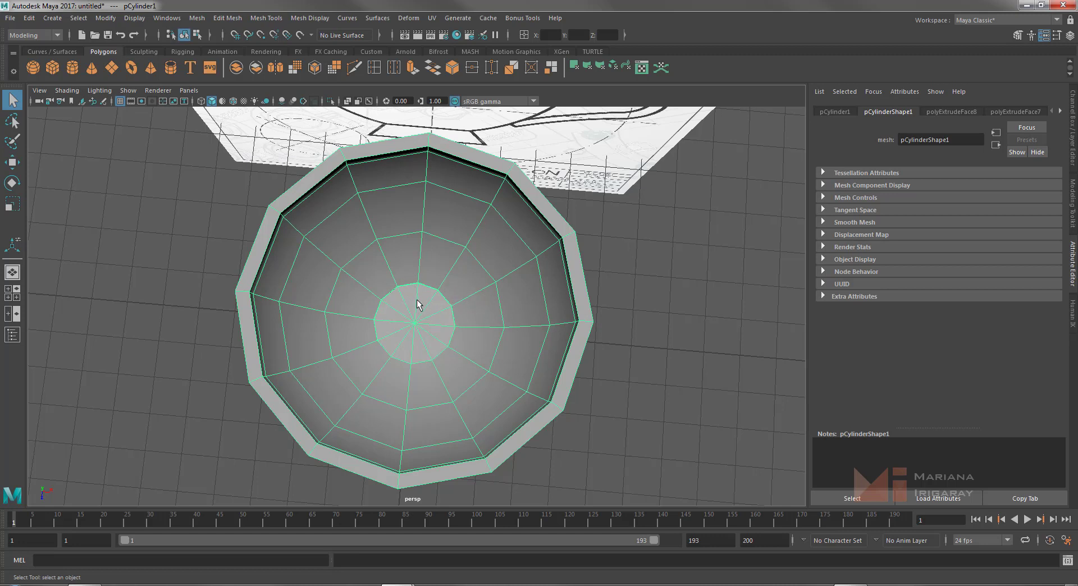
# Turn on full smooth mesh preview, orbit to a side view, then maximize the front view
pyautogui.press('2')
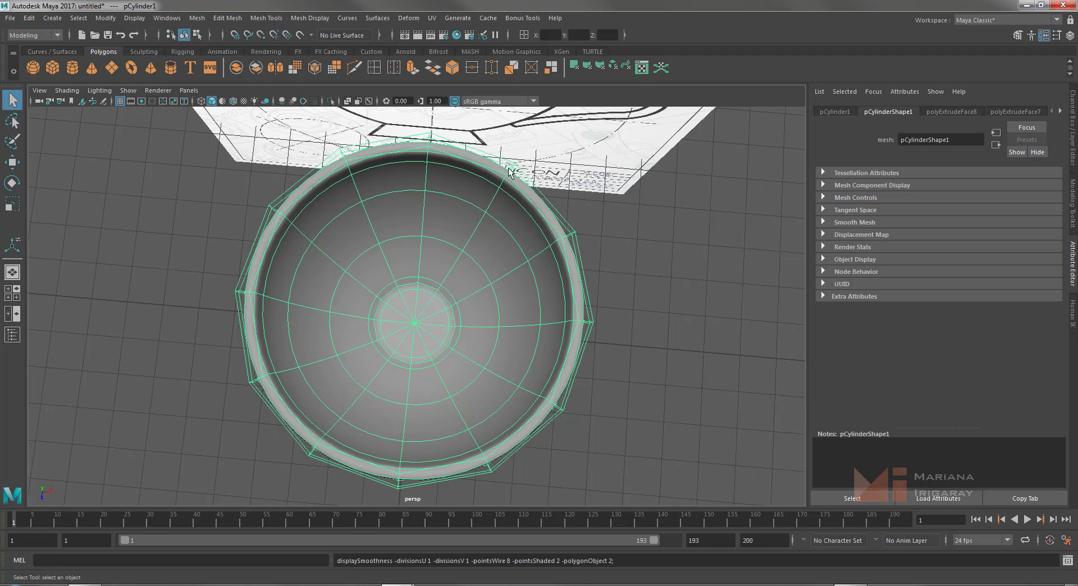
pyautogui.press('3')
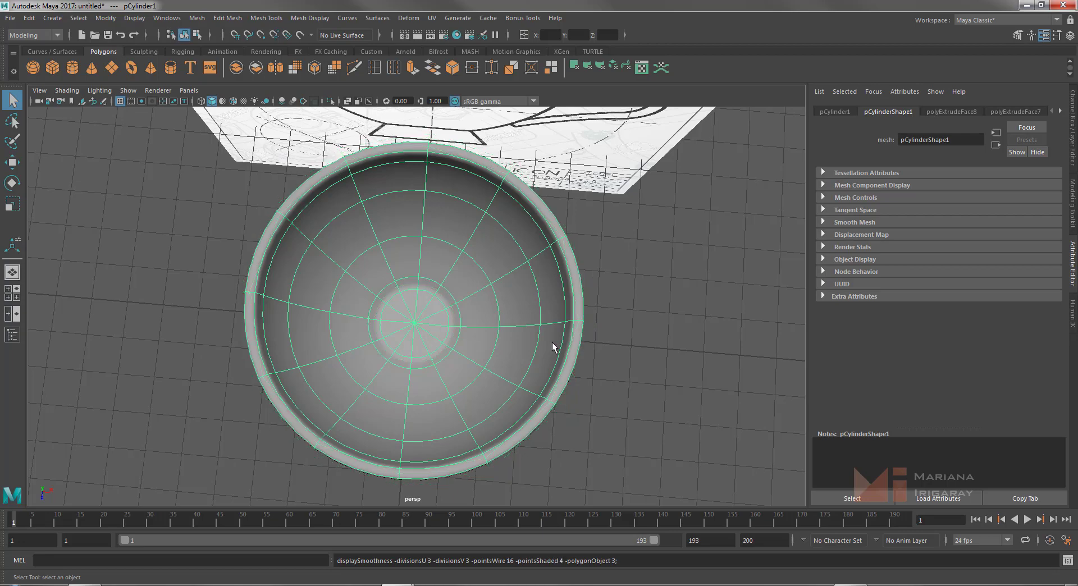
pyautogui.moveTo(656, 368)
pyautogui.keyDown('alt'); pyautogui.mouseDown()
pyautogui.moveTo(653, 300)
pyautogui.moveTo(537, 298)
pyautogui.moveTo(677, 288)
pyautogui.moveTo(646, 272)
pyautogui.moveTo(624, 234)
pyautogui.moveTo(652, 292)
pyautogui.moveTo(446, 368)
pyautogui.mouseUp(); pyautogui.keyUp('alt')
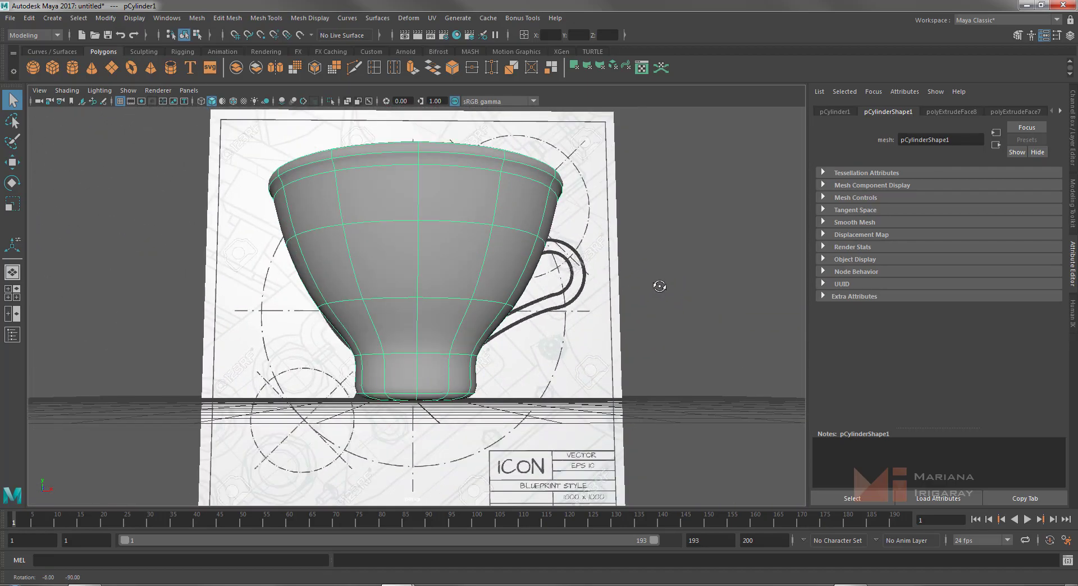
pyautogui.keyDown('alt'); pyautogui.moveTo(586, 370); pyautogui.dragTo(533, 380); pyautogui.keyUp('alt')
pyautogui.press('space')
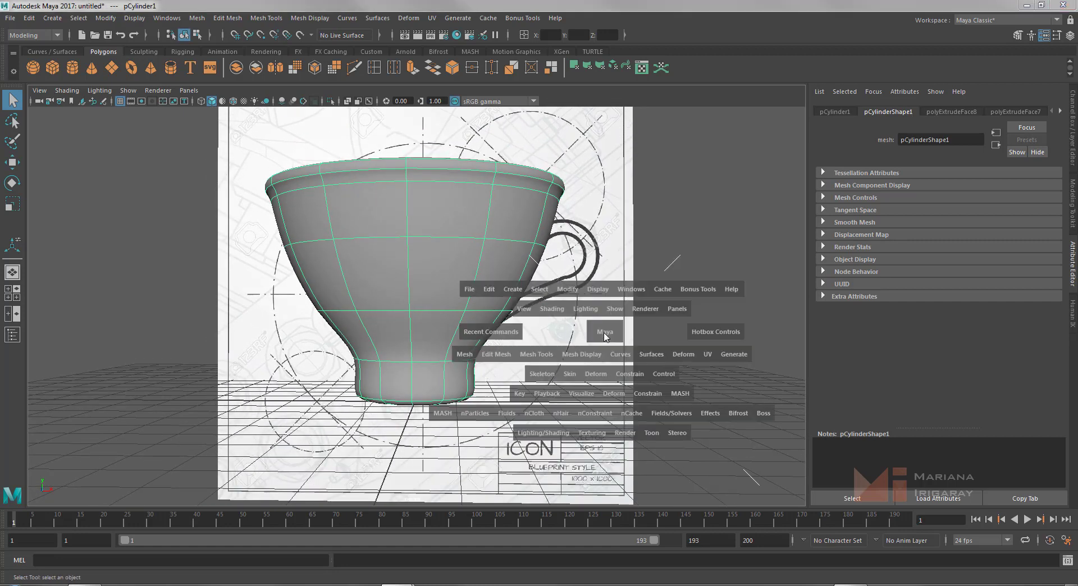
pyautogui.press('space')
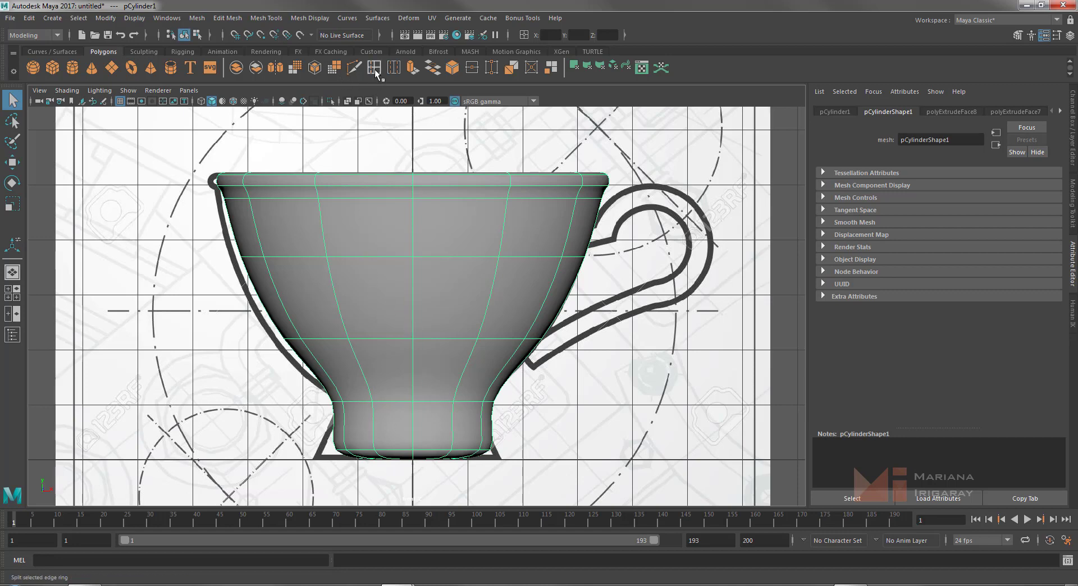
# Insert an edge loop near the cup's base with Insert Edge Loop
pyautogui.click(280, 20)
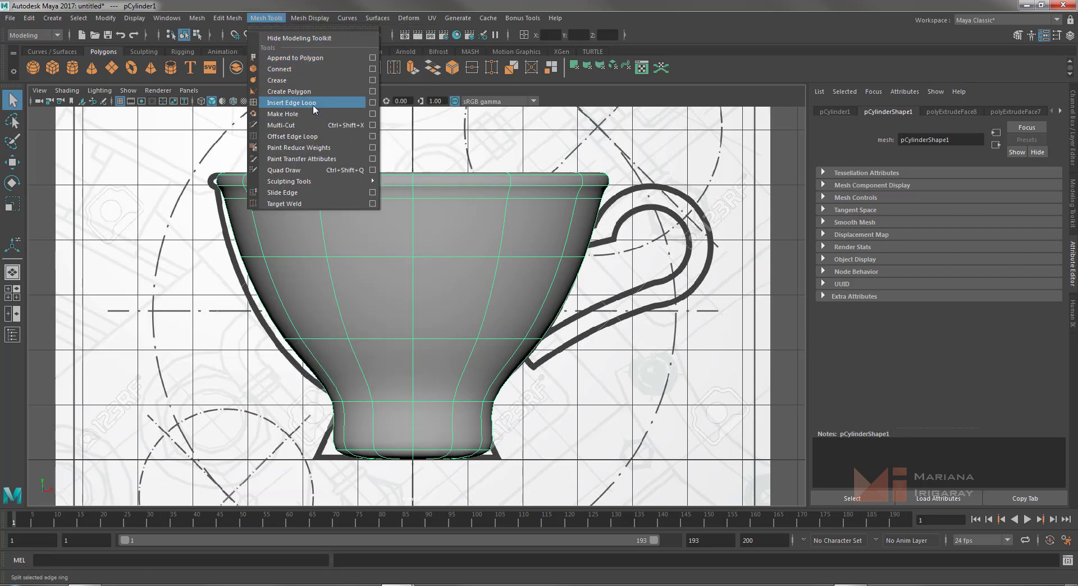
pyautogui.click(433, 120)
pyautogui.click(351, 188)
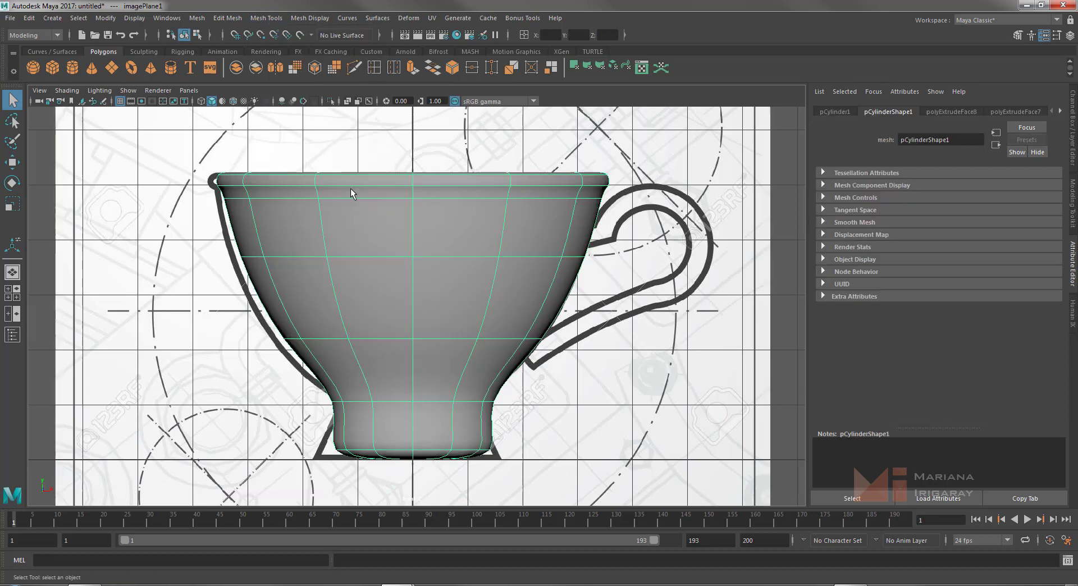
pyautogui.click(375, 70)
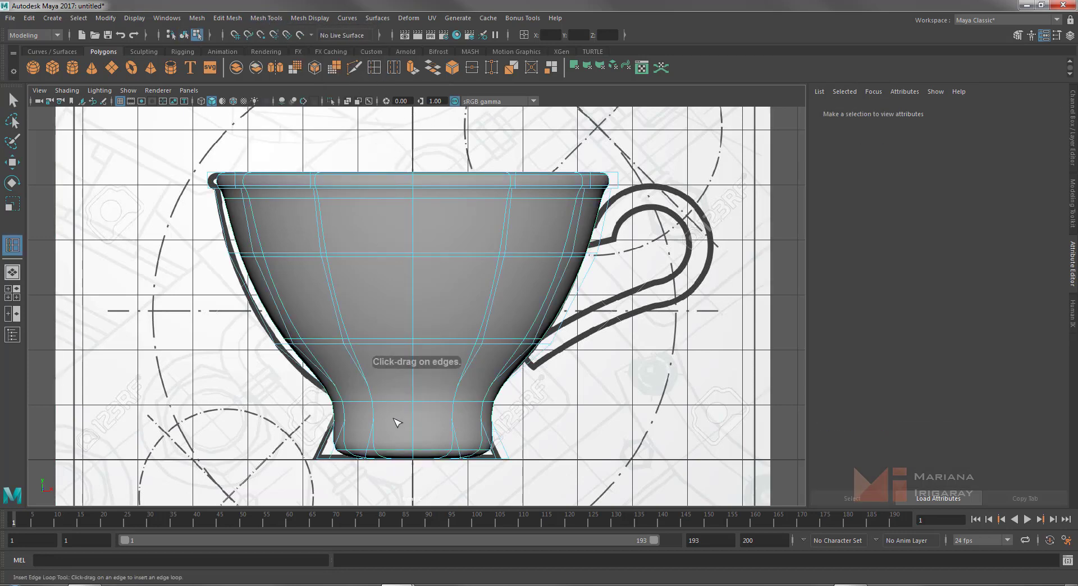
pyautogui.moveTo(454, 426); pyautogui.dragTo(462, 439)
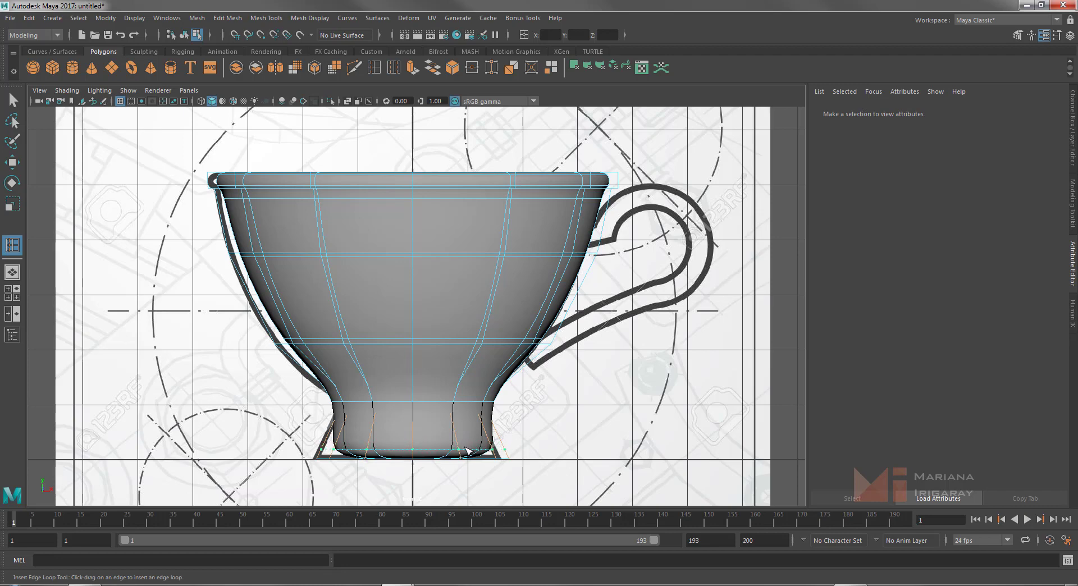
pyautogui.moveTo(466, 449); pyautogui.dragTo(467, 451)
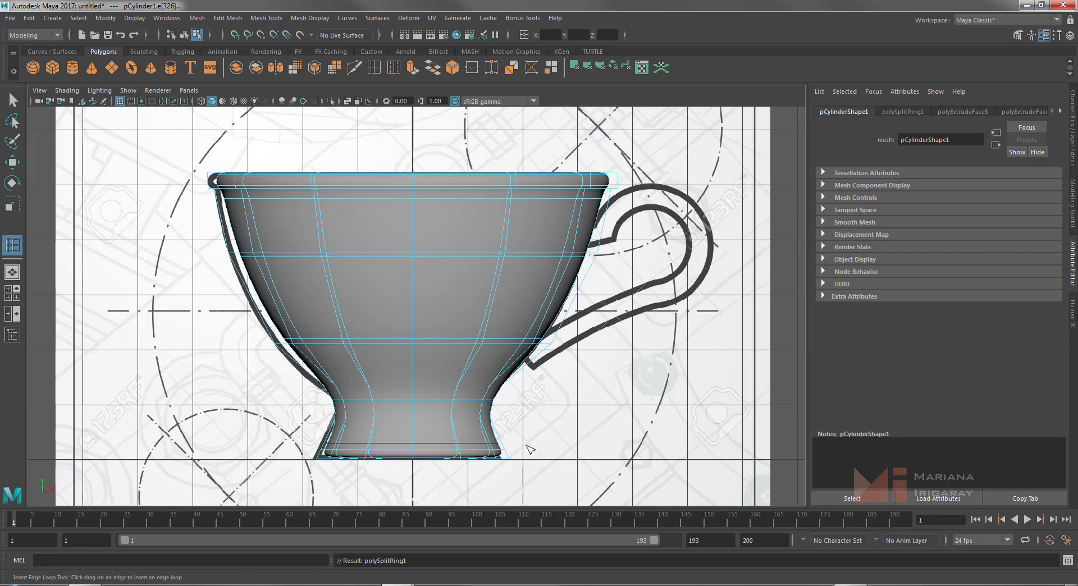
# Raise the new base edge loop slightly, then restore the smooth preview
pyautogui.press('1')
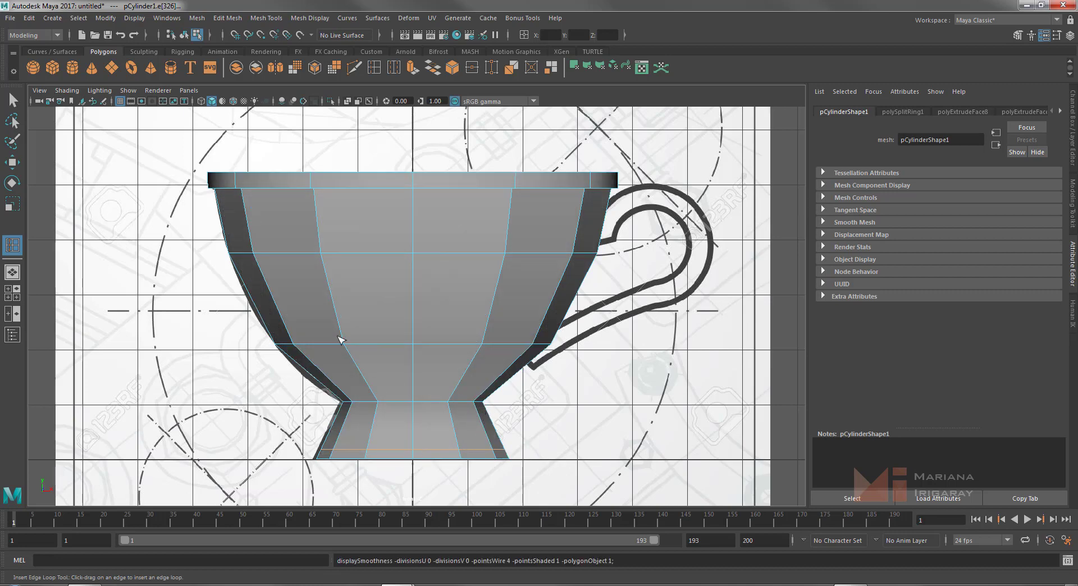
pyautogui.press('w')
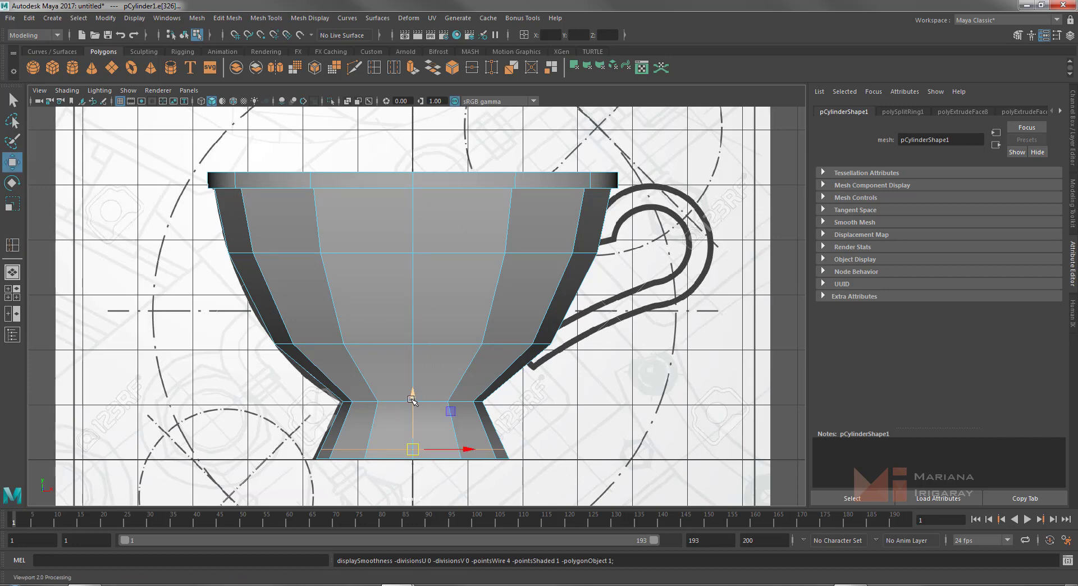
pyautogui.moveTo(412, 400); pyautogui.dragTo(414, 405)
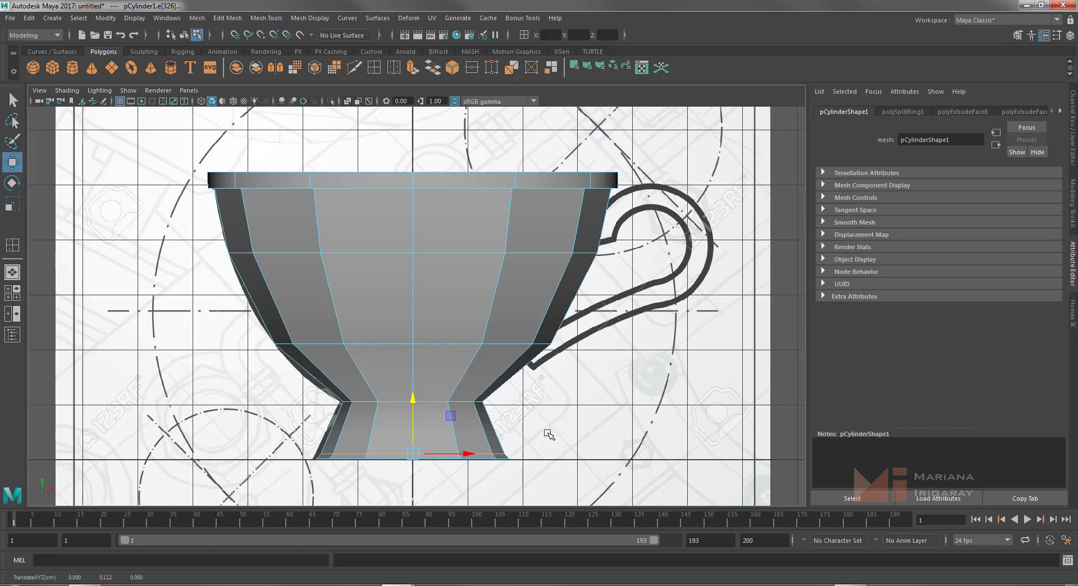
pyautogui.press('3')
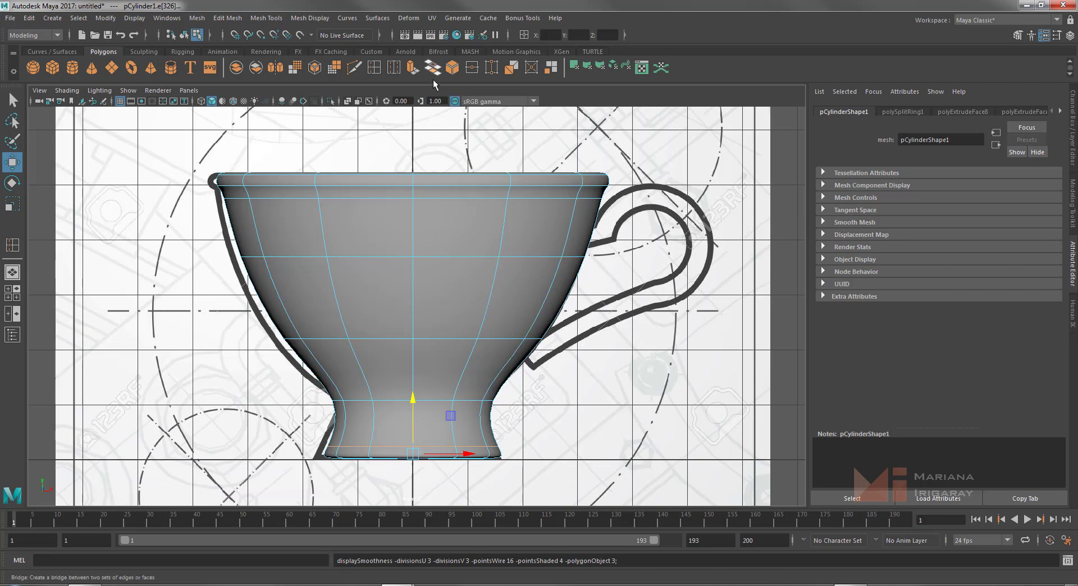
# Compare the cup with the blueprint in X-Ray, then turn off smooth preview and X-Ray
pyautogui.click(348, 101)
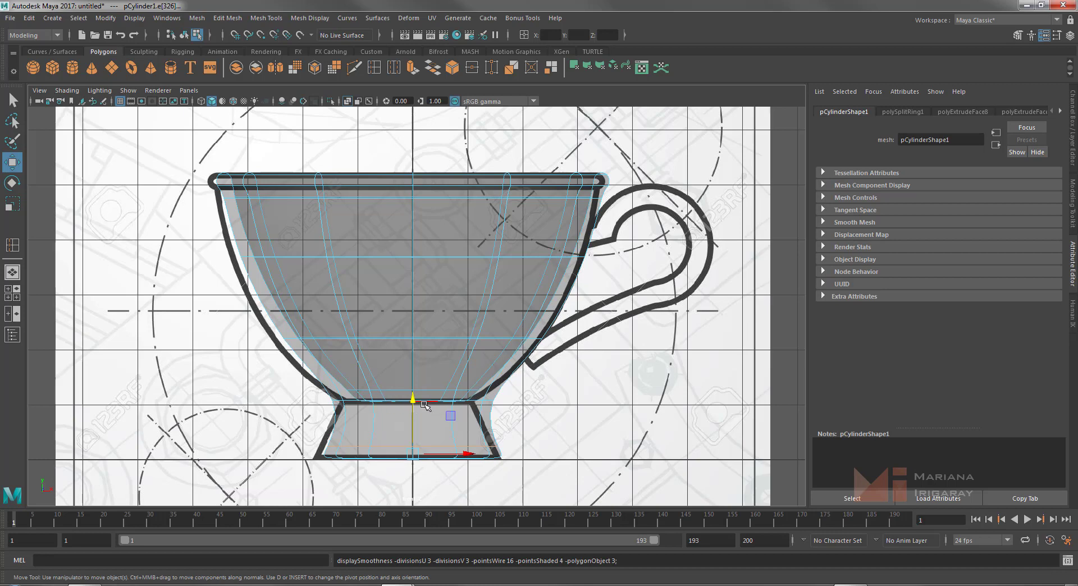
pyautogui.press('1')
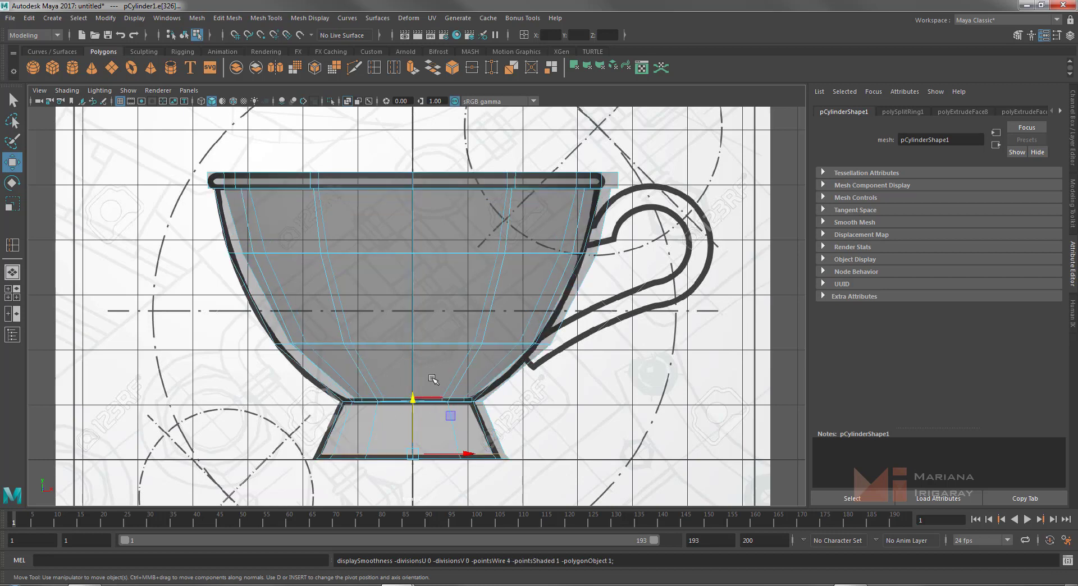
pyautogui.click(347, 101)
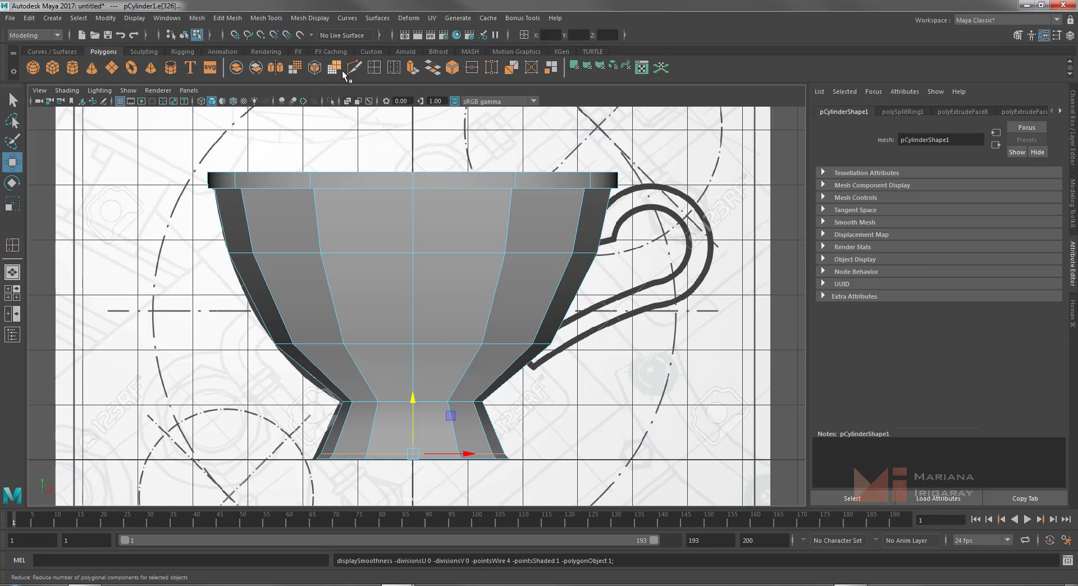
# Multi-Cut an edge loop at the top of the stem, undoing a stray cut, then preview smoothed
pyautogui.click(354, 69)
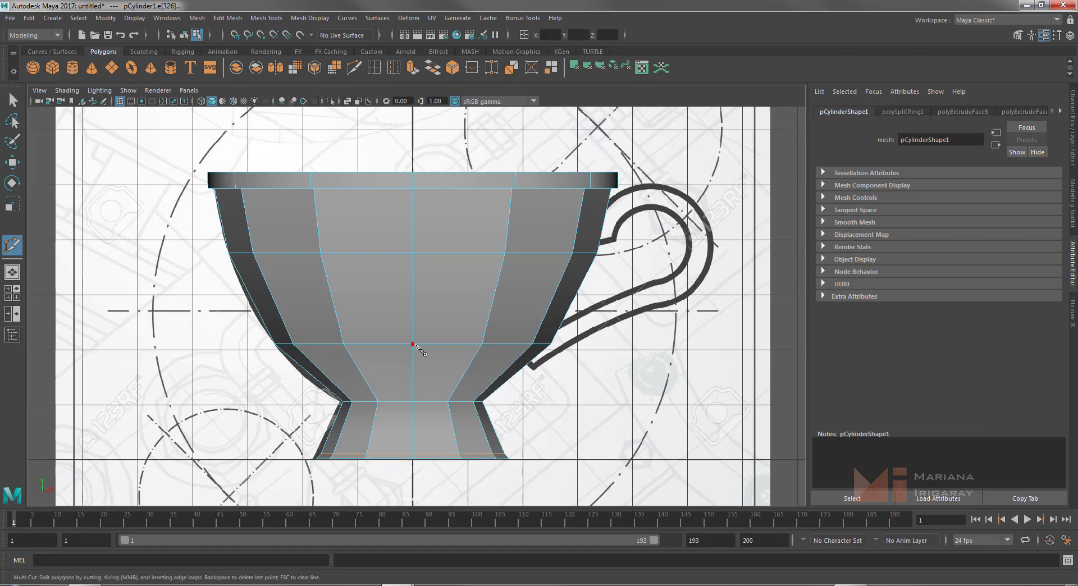
pyautogui.click(505, 253)
pyautogui.press('Return')
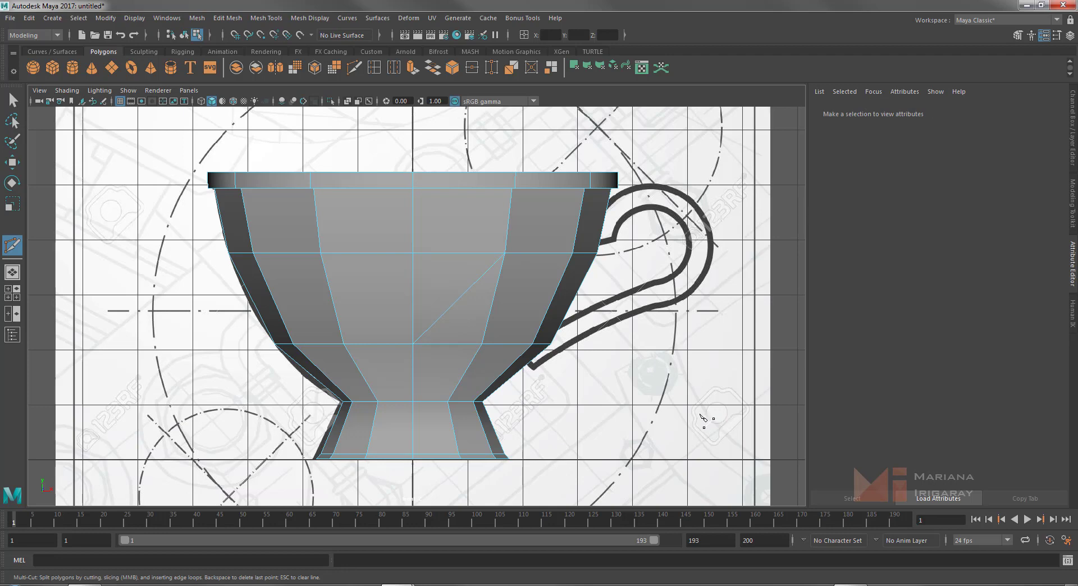
pyautogui.hotkey('ctrl', 'z')
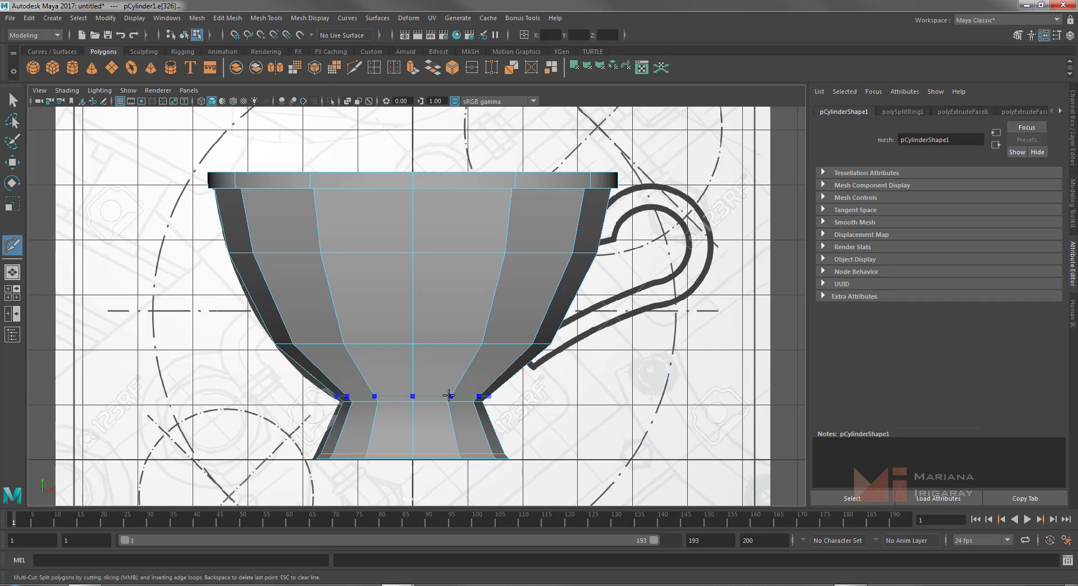
pyautogui.keyDown('ctrl'); pyautogui.click(449, 396); pyautogui.keyUp('ctrl')
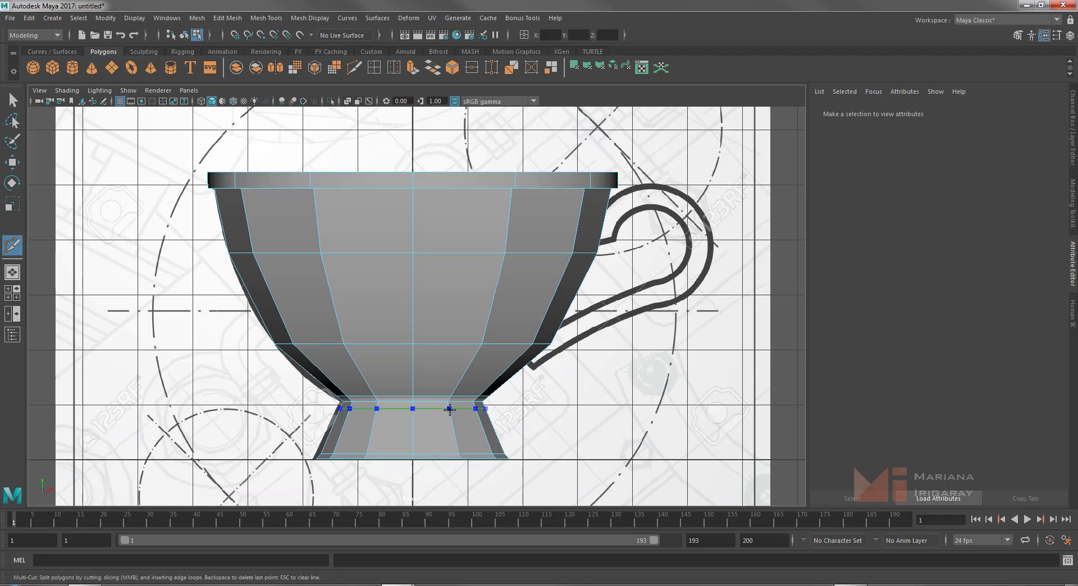
pyautogui.click(505, 253)
pyautogui.press('Escape')
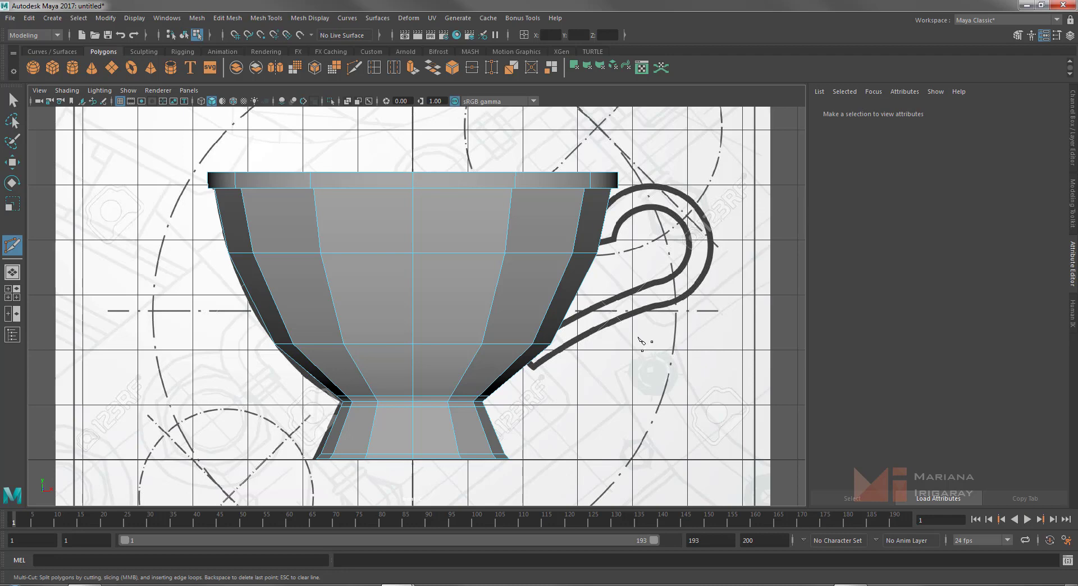
pyautogui.press('3')
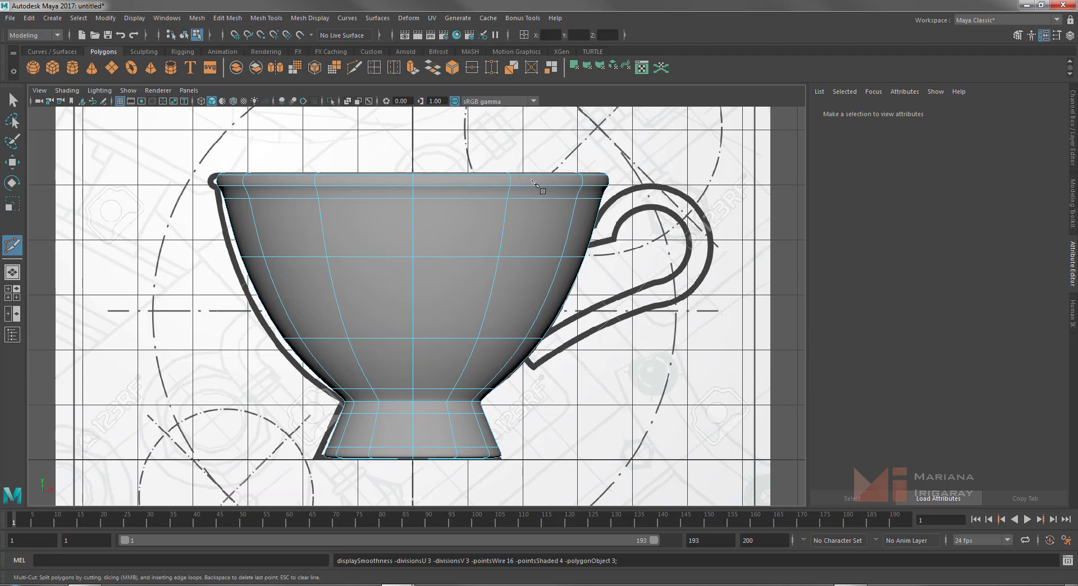
# Cut a new edge line along the rim's band with smooth preview turned off
pyautogui.click(573, 254)
pyautogui.click(551, 345)
pyautogui.press('1')
pyautogui.click(505, 253)
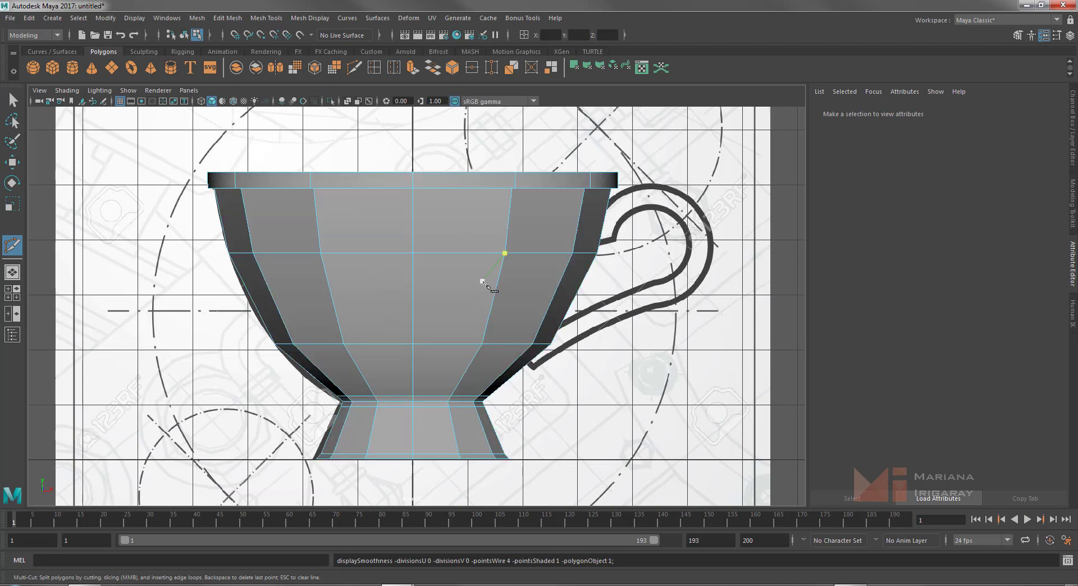
pyautogui.press('Return')
# Maximize the perspective view and frame the cup rim up close
pyautogui.press('space')
pyautogui.press('space')
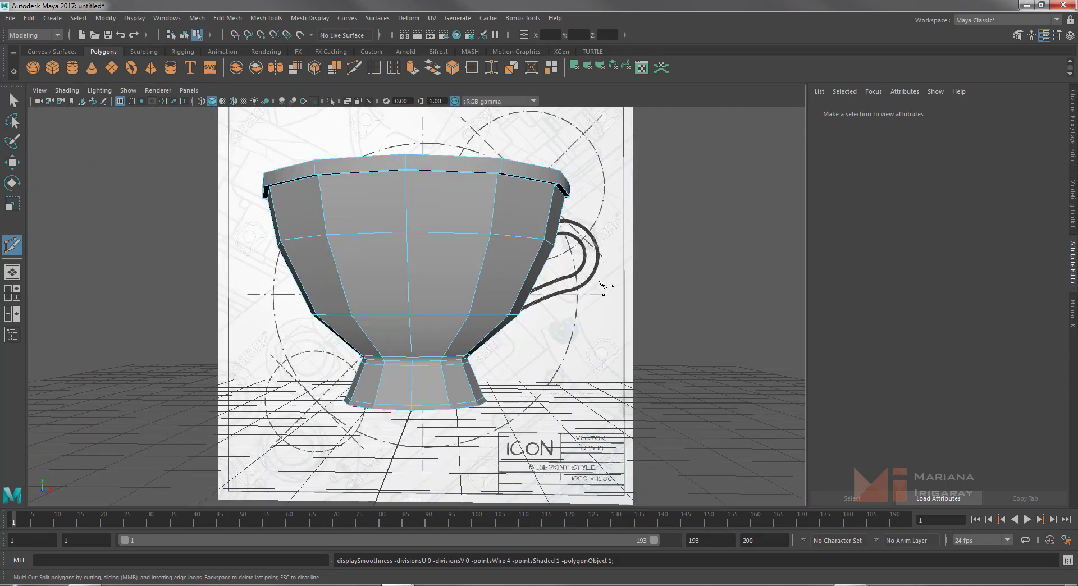
pyautogui.moveTo(732, 120)
pyautogui.keyDown('alt'); pyautogui.mouseDown()
pyautogui.moveTo(663, 300)
pyautogui.moveTo(689, 294)
pyautogui.moveTo(674, 278)
pyautogui.mouseUp(); pyautogui.keyUp('alt')
pyautogui.moveTo(674, 278)
pyautogui.keyDown('alt'); pyautogui.mouseDown(button='right')
pyautogui.moveTo(631, 241)
pyautogui.moveTo(643, 234)
pyautogui.moveTo(663, 388)
pyautogui.moveTo(640, 240)
pyautogui.mouseUp(button='right'); pyautogui.keyUp('alt')
pyautogui.moveTo(640, 241)
pyautogui.keyDown('alt'); pyautogui.mouseDown()
pyautogui.moveTo(679, 300)
pyautogui.moveTo(646, 260)
pyautogui.mouseUp(); pyautogui.keyUp('alt')
pyautogui.moveTo(646, 259)
pyautogui.keyDown('alt'); pyautogui.mouseDown(button='right')
pyautogui.moveTo(659, 313)
pyautogui.moveTo(620, 219)
pyautogui.mouseUp(button='right'); pyautogui.keyUp('alt')
pyautogui.moveTo(620, 219)
pyautogui.keyDown('alt'); pyautogui.mouseDown(button='middle')
pyautogui.moveTo(663, 260)
pyautogui.moveTo(656, 300)
pyautogui.mouseUp(button='middle'); pyautogui.keyUp('alt')
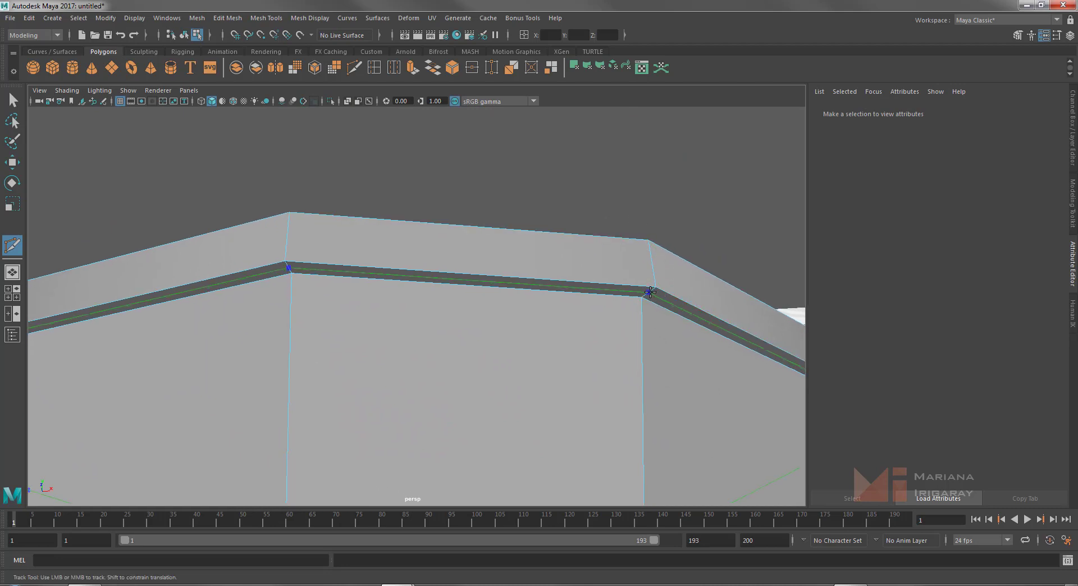
# Add three edge loops around the cup's rim band
pyautogui.keyDown('ctrl'); pyautogui.click(649, 293); pyautogui.keyUp('ctrl')
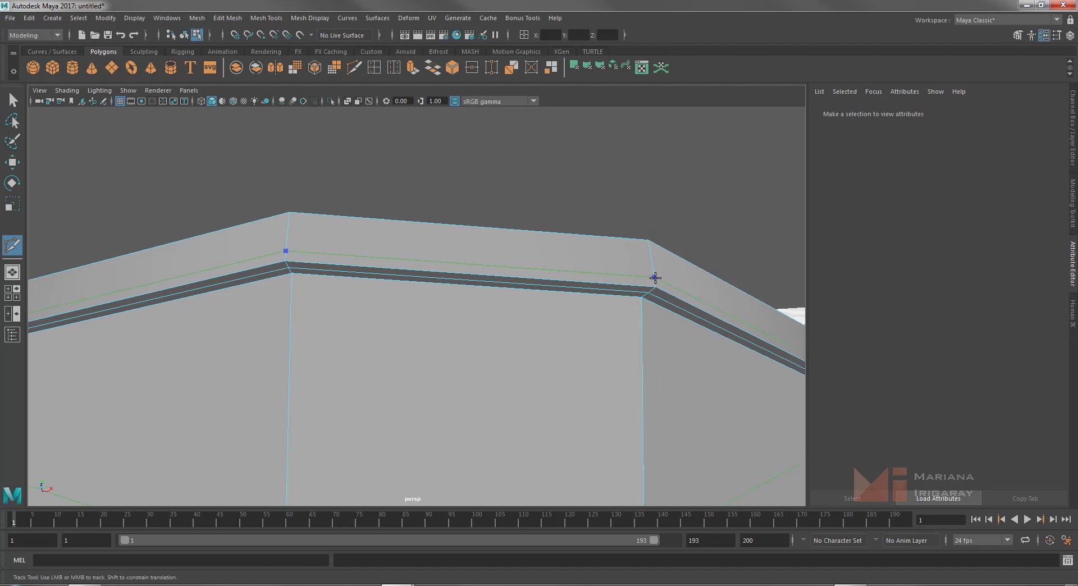
pyautogui.keyDown('ctrl'); pyautogui.click(656, 277); pyautogui.keyUp('ctrl')
pyautogui.keyDown('ctrl'); pyautogui.click(652, 253); pyautogui.keyUp('ctrl')
# Preview the cup smoothed and pull back to frame the whole cup squarely
pyautogui.keyDown('alt'); pyautogui.moveTo(661, 195); pyautogui.dragTo(705, 273); pyautogui.keyUp('alt')
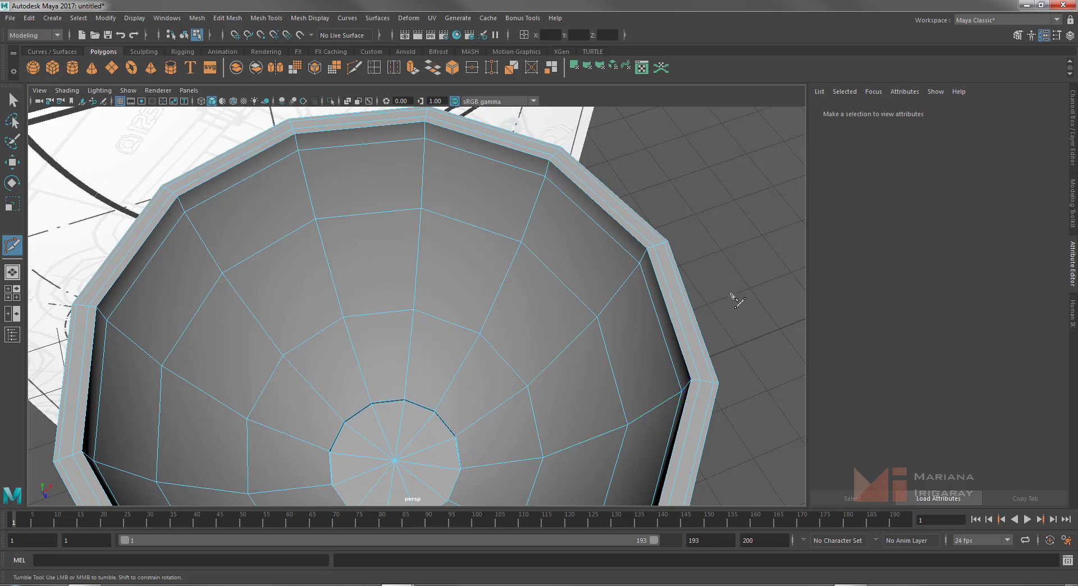
pyautogui.moveTo(733, 296)
pyautogui.keyDown('alt'); pyautogui.mouseDown(button='middle')
pyautogui.moveTo(694, 248)
pyautogui.moveTo(667, 171)
pyautogui.mouseUp(button='middle'); pyautogui.keyUp('alt')
pyautogui.moveTo(667, 171)
pyautogui.keyDown('alt'); pyautogui.mouseDown()
pyautogui.moveTo(746, 284)
pyautogui.moveTo(708, 216)
pyautogui.mouseUp(); pyautogui.keyUp('alt')
pyautogui.keyDown('alt'); pyautogui.moveTo(706, 213); pyautogui.dragTo(696, 214, button='middle'); pyautogui.keyUp('alt')
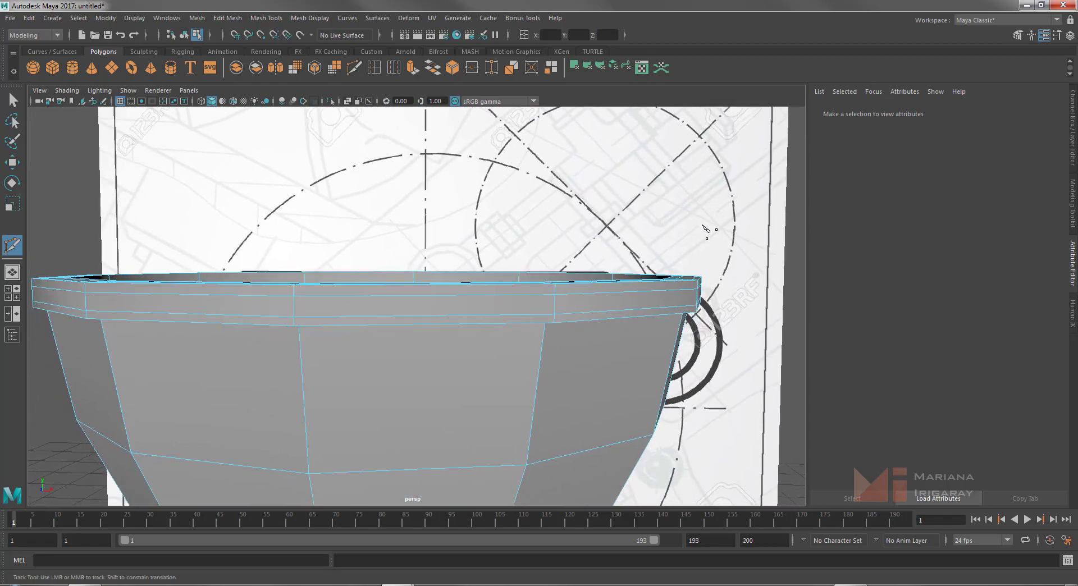
pyautogui.press('3')
pyautogui.keyDown('alt'); pyautogui.moveTo(752, 243); pyautogui.dragTo(736, 227, button='middle'); pyautogui.keyUp('alt')
pyautogui.keyDown('alt'); pyautogui.moveTo(707, 269); pyautogui.dragTo(550, 187, button='right'); pyautogui.keyUp('alt')
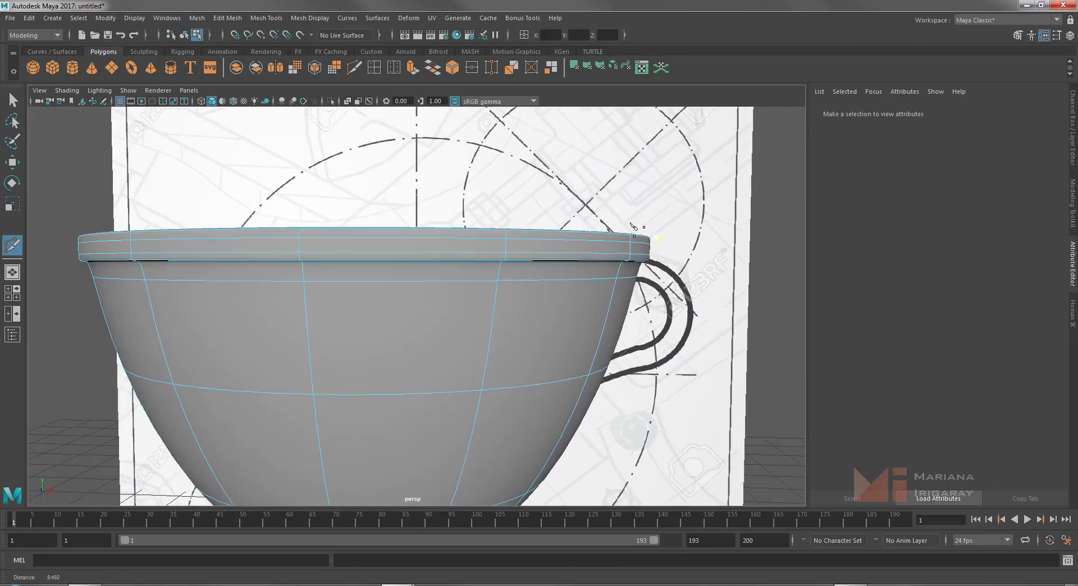
pyautogui.moveTo(594, 313)
pyautogui.keyDown('alt'); pyautogui.mouseDown()
pyautogui.moveTo(638, 315)
pyautogui.moveTo(611, 312)
pyautogui.mouseUp(); pyautogui.keyUp('alt')
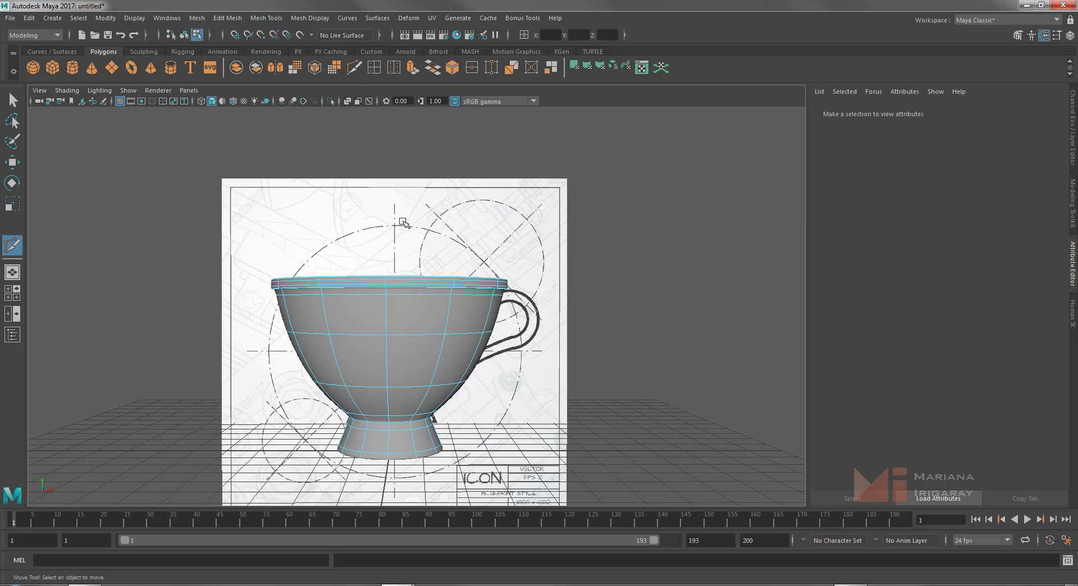
# Return to Object Mode with the Move tool, orbit close to the smoothed rim, and select the cup
pyautogui.press('w')
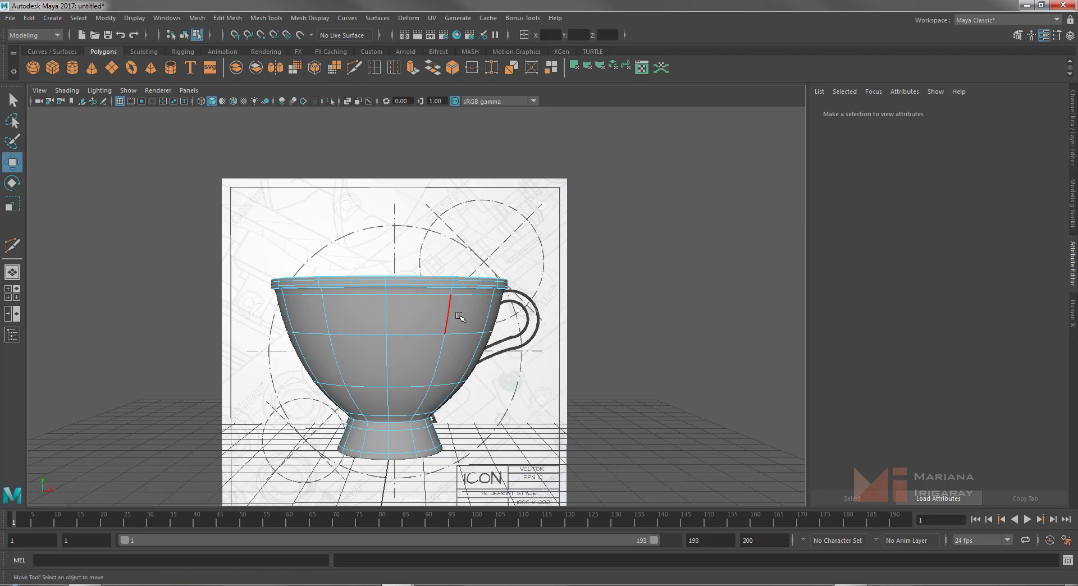
pyautogui.moveTo(459, 271); pyautogui.dragTo(514, 258, button='right')
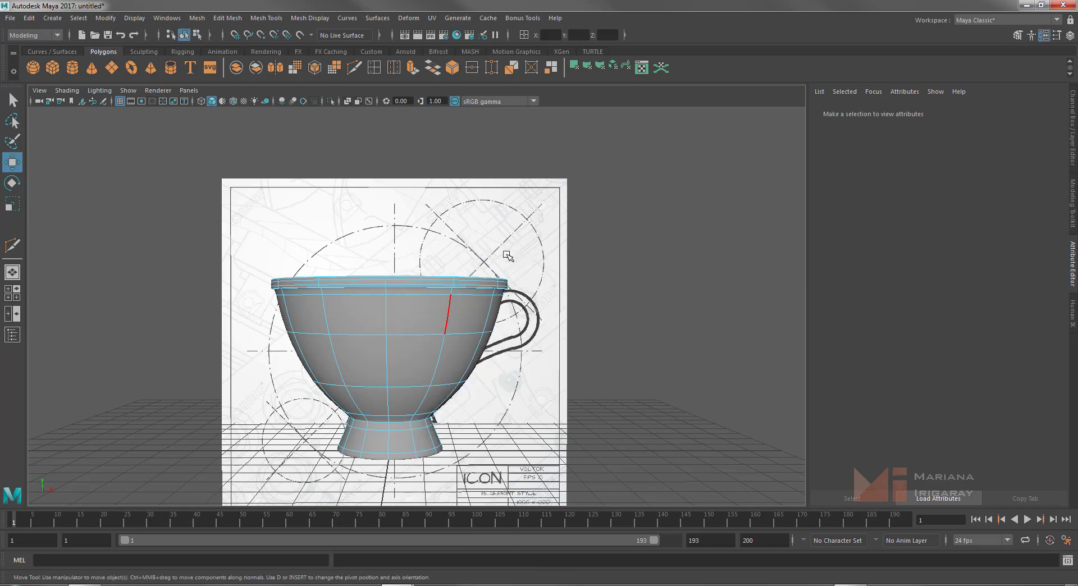
pyautogui.click(500, 281)
pyautogui.click(646, 272)
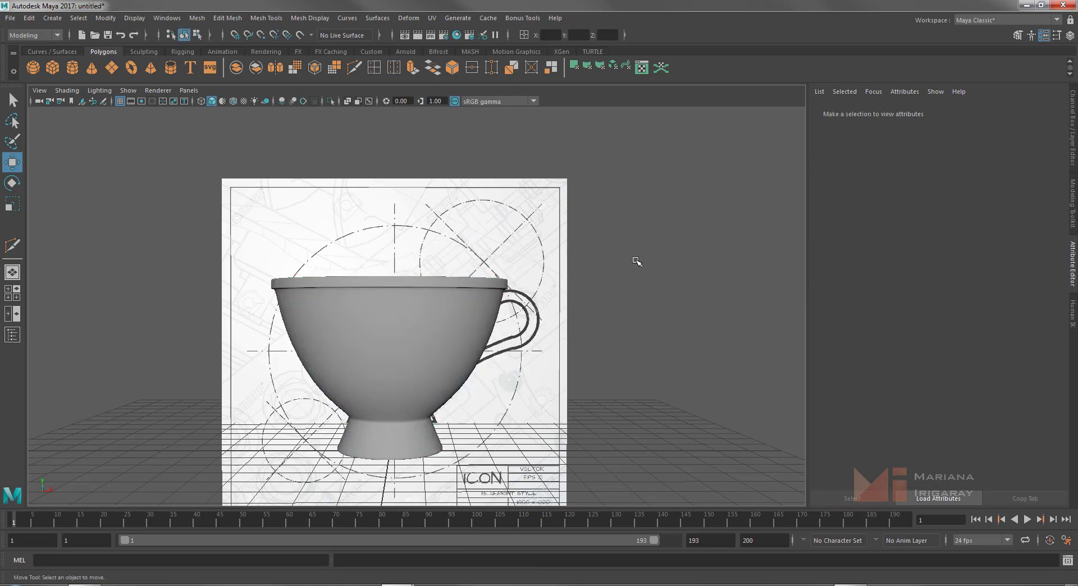
pyautogui.moveTo(637, 262)
pyautogui.keyDown('alt'); pyautogui.mouseDown()
pyautogui.moveTo(506, 276)
pyautogui.moveTo(586, 233)
pyautogui.moveTo(624, 268)
pyautogui.mouseUp(); pyautogui.keyUp('alt')
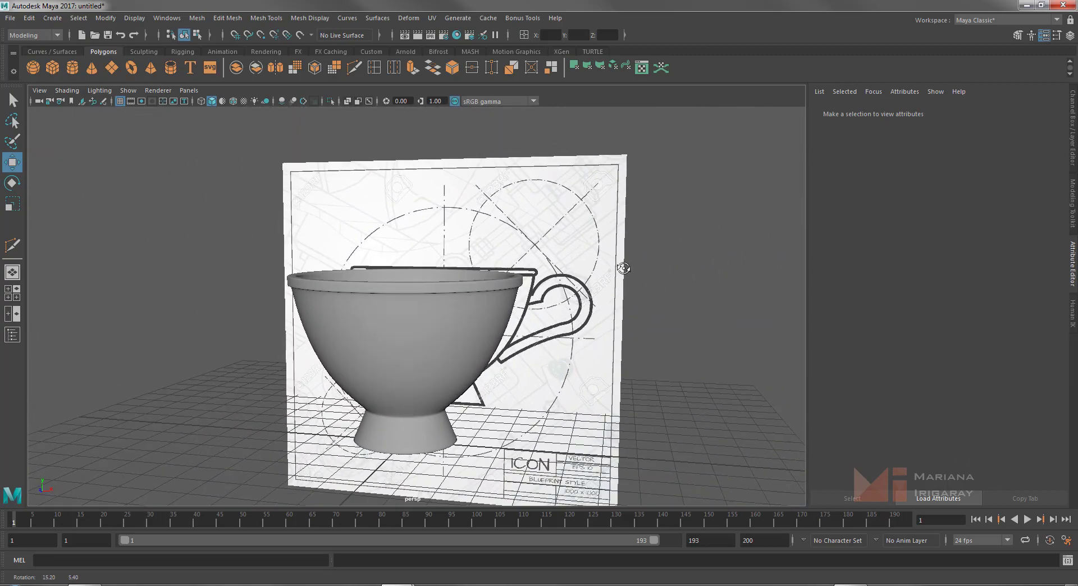
pyautogui.moveTo(623, 269)
pyautogui.keyDown('alt'); pyautogui.mouseDown(button='right')
pyautogui.moveTo(601, 285)
pyautogui.moveTo(586, 244)
pyautogui.mouseUp(button='right'); pyautogui.keyUp('alt')
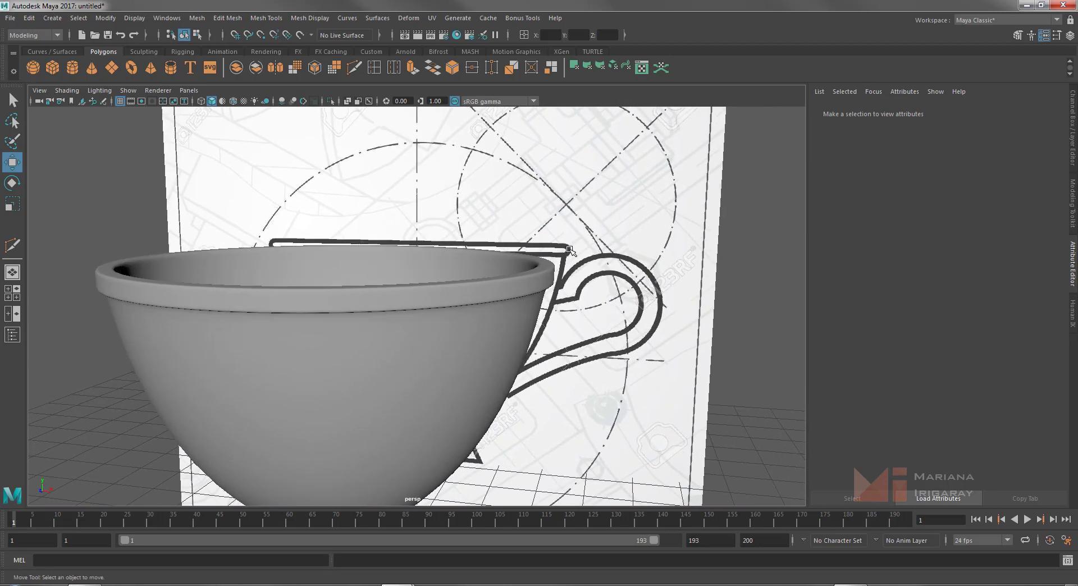
pyautogui.keyDown('alt'); pyautogui.moveTo(589, 274); pyautogui.dragTo(601, 321, button='right'); pyautogui.keyUp('alt')
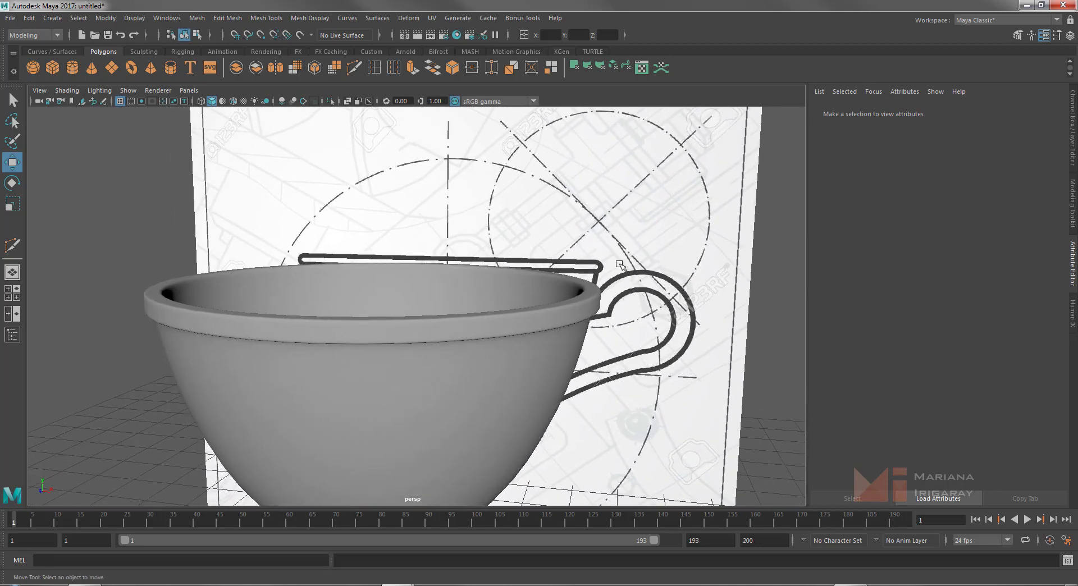
pyautogui.click(606, 324)
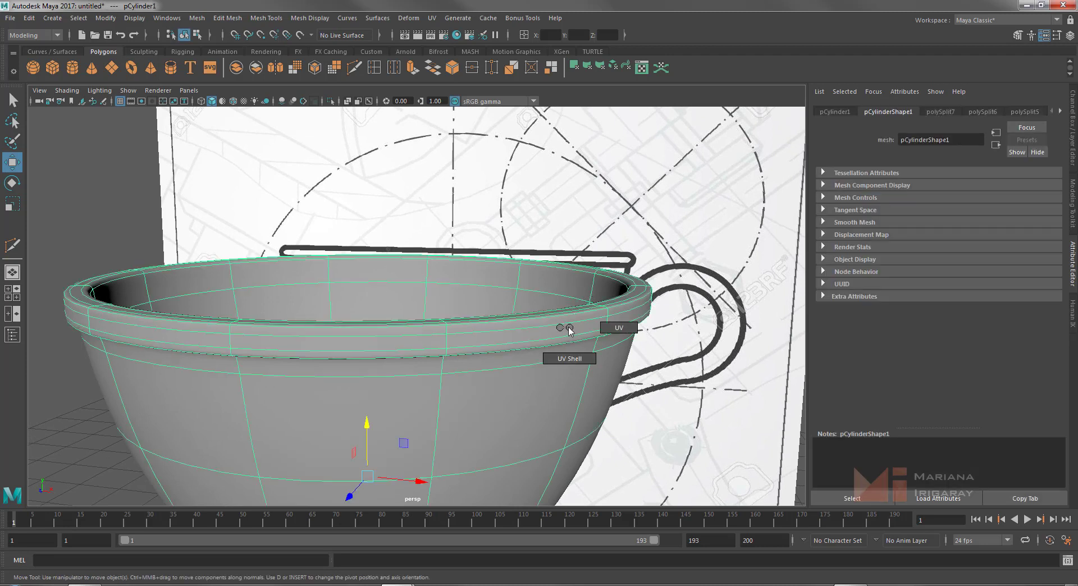
# Select two rim edge loops and scale them slightly wider
pyautogui.rightClick(551, 271)
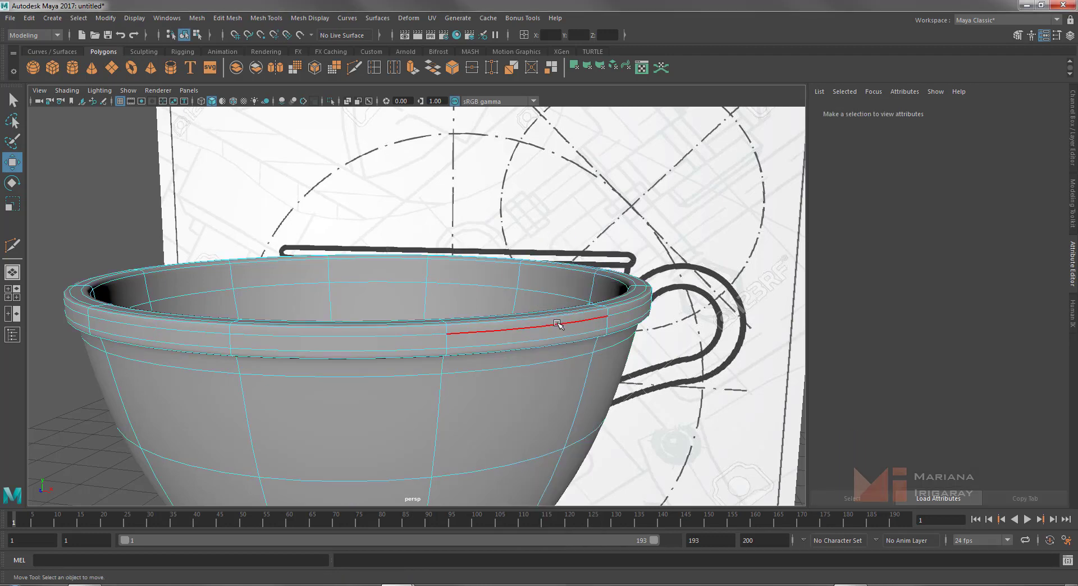
pyautogui.doubleClick(534, 324)
pyautogui.doubleClick(555, 337)
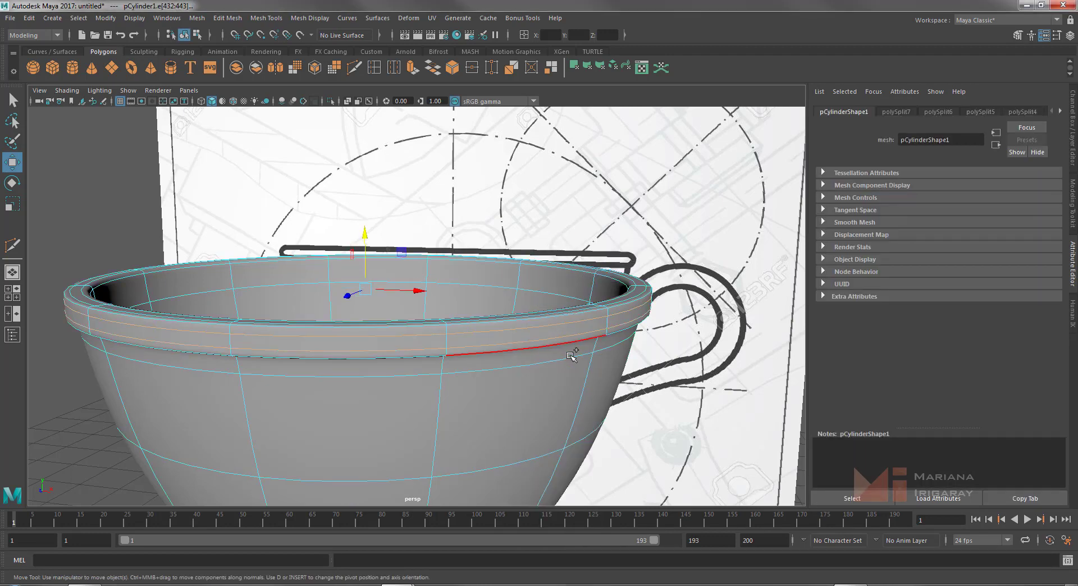
pyautogui.press('r')
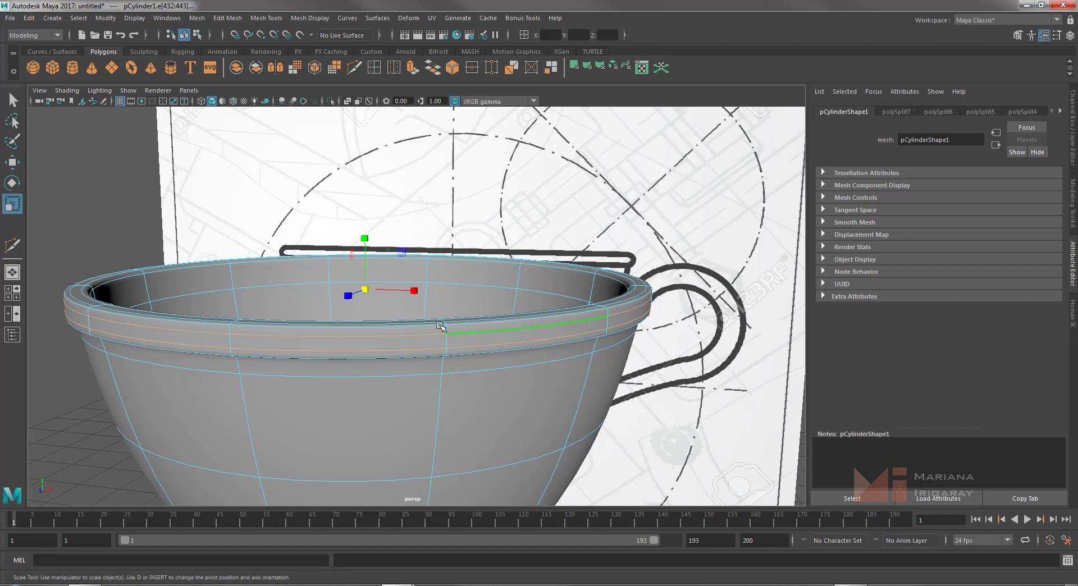
pyautogui.moveTo(367, 289); pyautogui.dragTo(374, 289)
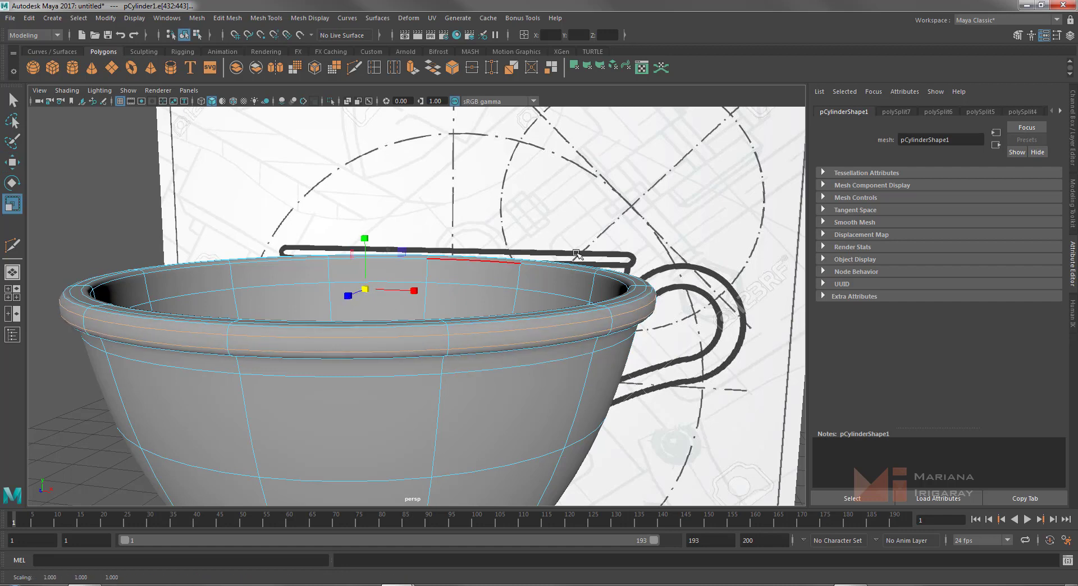
# Raise the topmost rim edge loop to round off the cup's lip
pyautogui.keyDown('alt'); pyautogui.moveTo(693, 214); pyautogui.dragTo(634, 276); pyautogui.keyUp('alt')
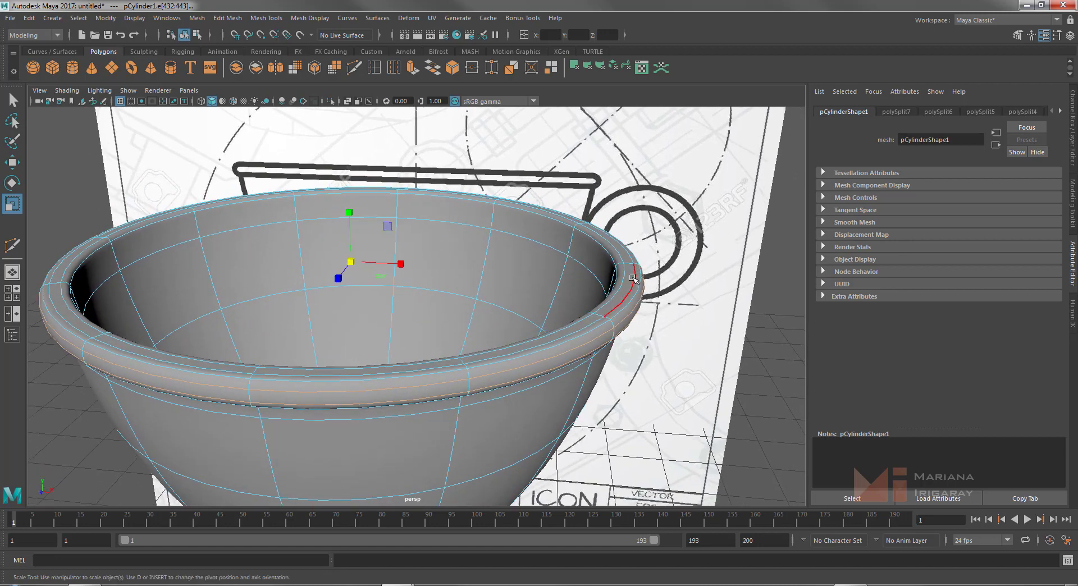
pyautogui.doubleClick(626, 277)
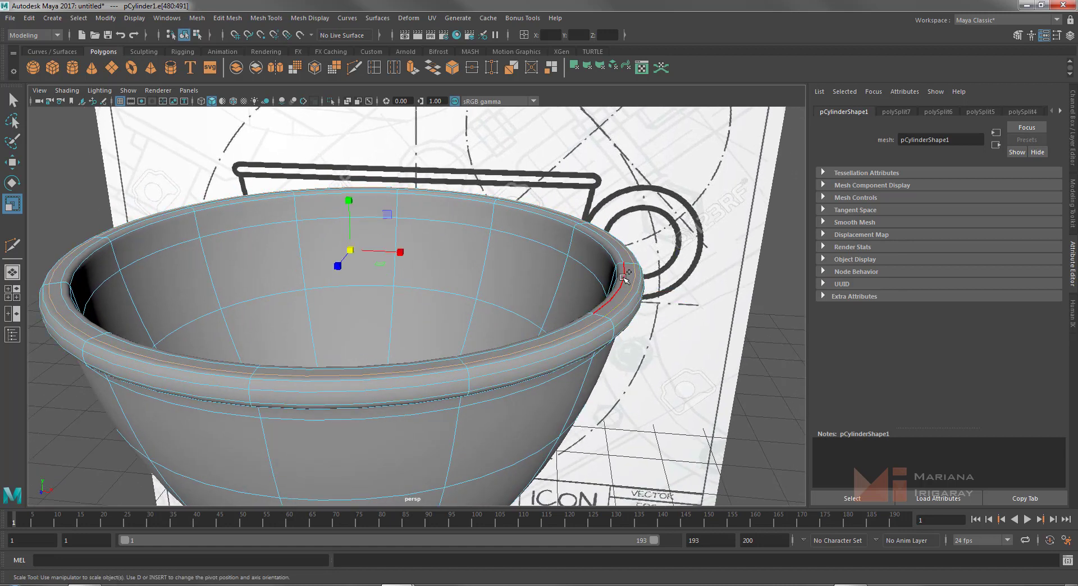
pyautogui.keyDown('ctrl'); pyautogui.click(625, 277); pyautogui.keyUp('ctrl')
pyautogui.press('w')
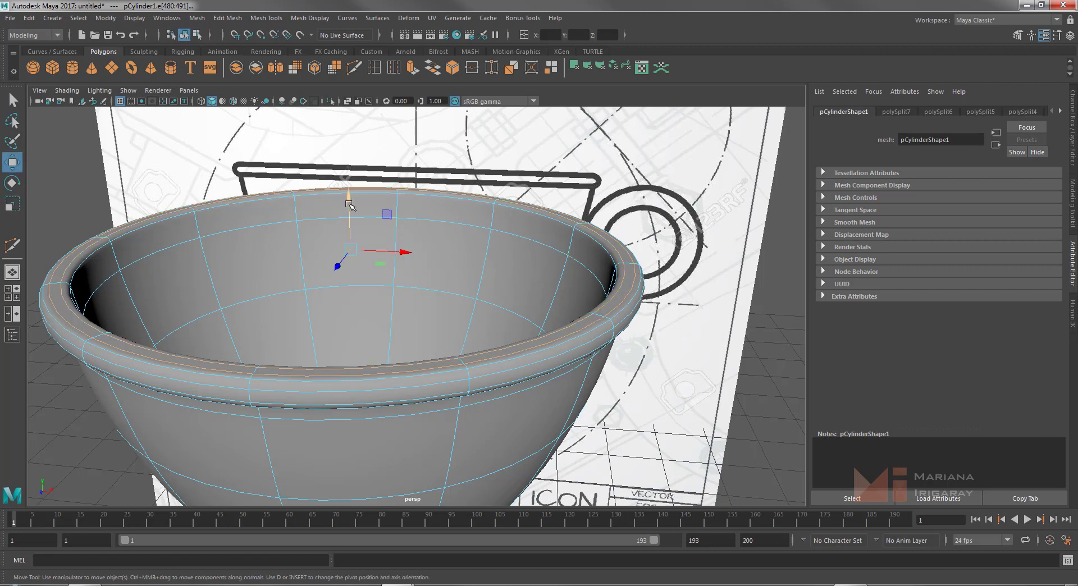
pyautogui.moveTo(349, 204); pyautogui.dragTo(349, 201)
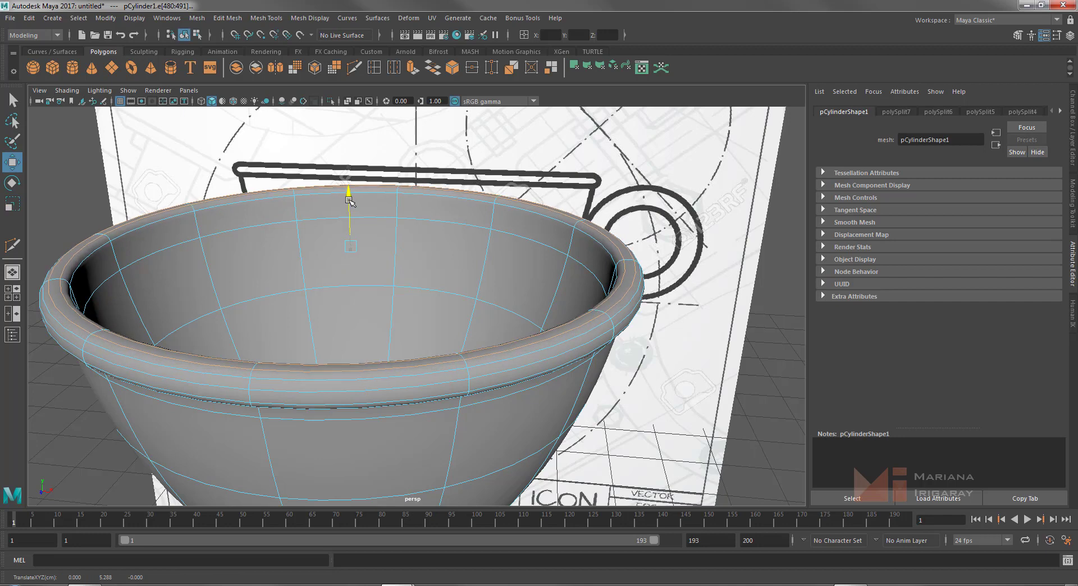
pyautogui.moveTo(722, 292)
pyautogui.keyDown('alt'); pyautogui.mouseDown()
pyautogui.moveTo(709, 271)
pyautogui.moveTo(722, 298)
pyautogui.moveTo(686, 292)
pyautogui.moveTo(733, 287)
pyautogui.moveTo(718, 299)
pyautogui.mouseUp(); pyautogui.keyUp('alt')
pyautogui.click(736, 277)
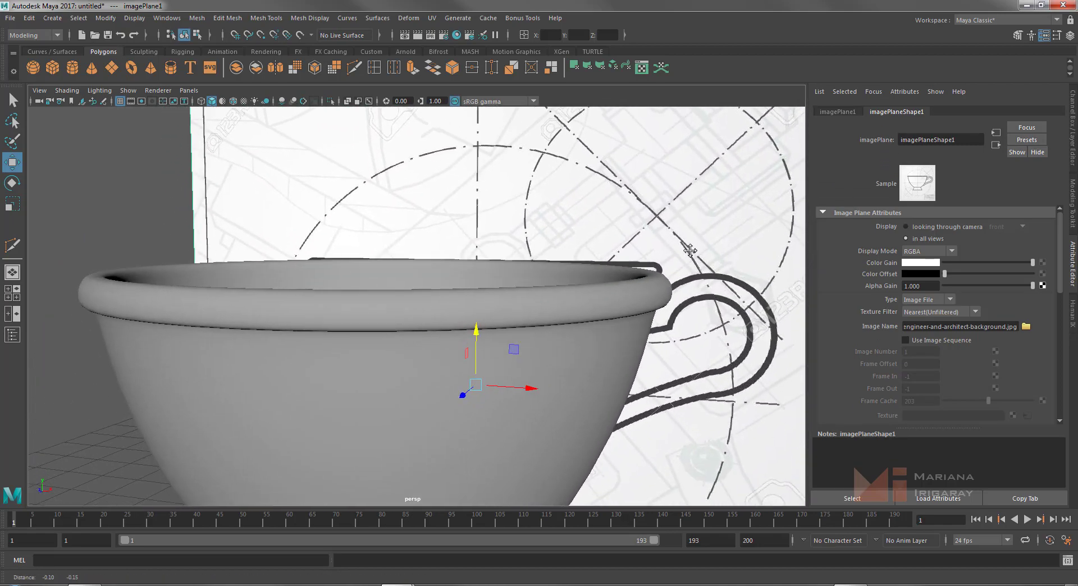
# Orbit around the cup and select the cup body pCylinder1 instead of the image plane
pyautogui.scroll(3, 684, 189)
pyautogui.scroll(-2, 684, 190)
pyautogui.scroll(-3, 683, 190)
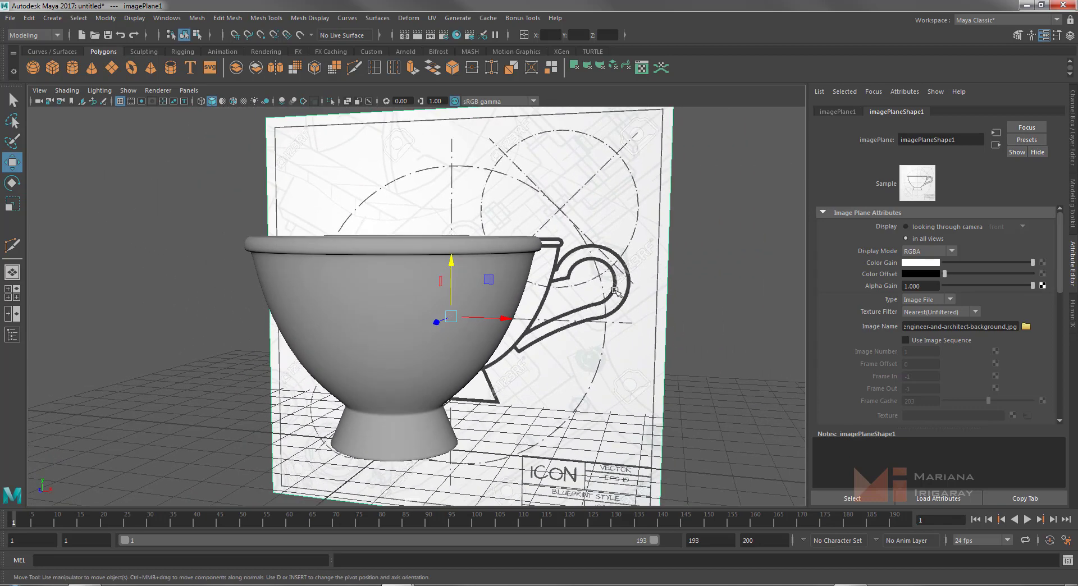
pyautogui.moveTo(627, 342)
pyautogui.keyDown('alt'); pyautogui.mouseDown()
pyautogui.moveTo(631, 298)
pyautogui.moveTo(607, 268)
pyautogui.moveTo(625, 315)
pyautogui.moveTo(621, 397)
pyautogui.moveTo(594, 429)
pyautogui.mouseUp(); pyautogui.keyUp('alt')
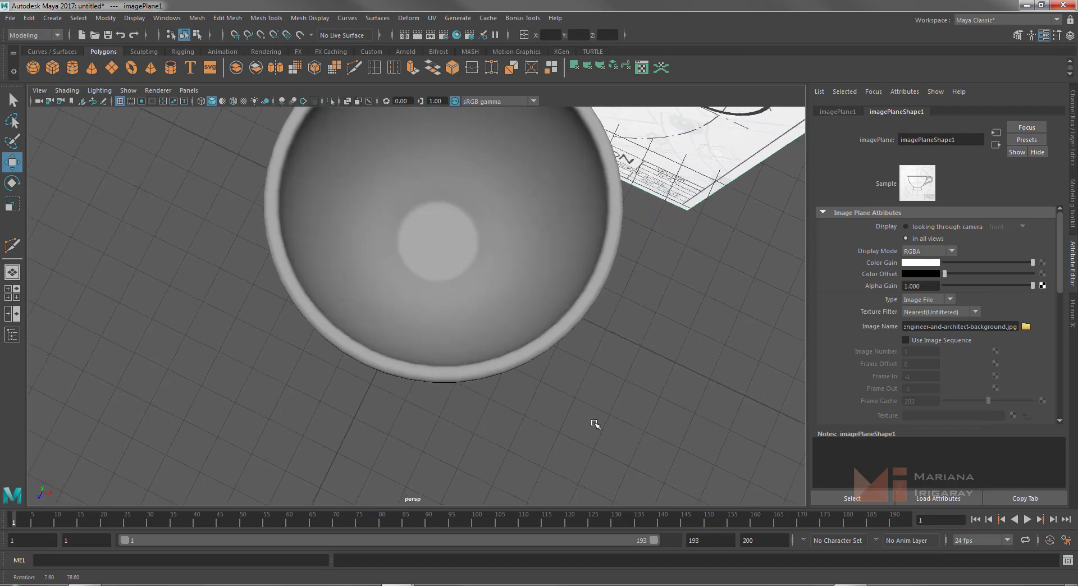
pyautogui.moveTo(644, 302)
pyautogui.keyDown('alt'); pyautogui.mouseDown()
pyautogui.moveTo(623, 277)
pyautogui.moveTo(539, 272)
pyautogui.moveTo(639, 275)
pyautogui.moveTo(696, 232)
pyautogui.mouseUp(); pyautogui.keyUp('alt')
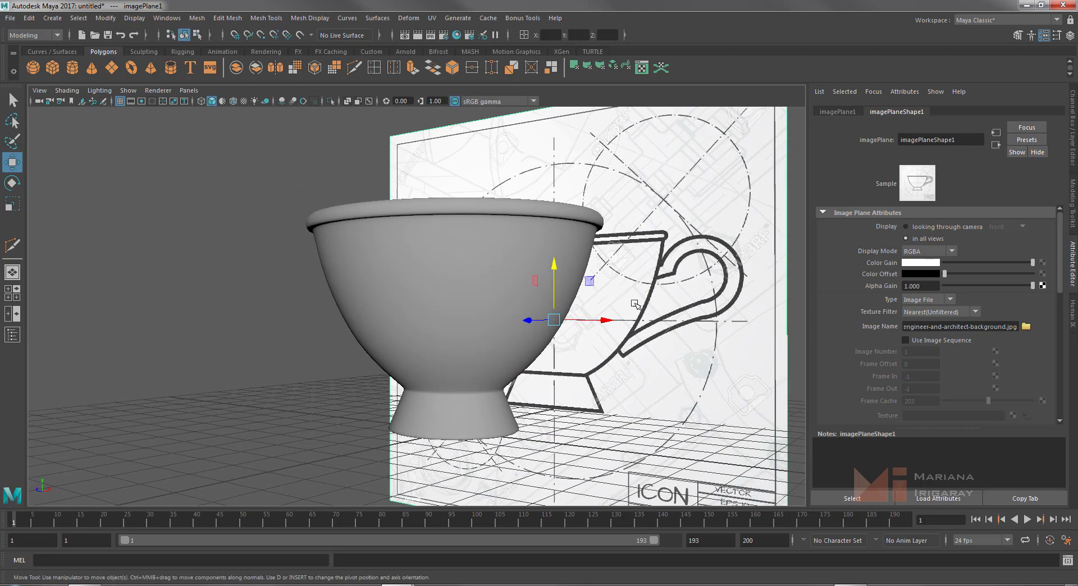
pyautogui.keyDown('alt'); pyautogui.moveTo(640, 276); pyautogui.dragTo(555, 282); pyautogui.keyUp('alt')
pyautogui.click(554, 282)
pyautogui.keyDown('alt'); pyautogui.moveTo(613, 301); pyautogui.dragTo(654, 318); pyautogui.keyUp('alt')
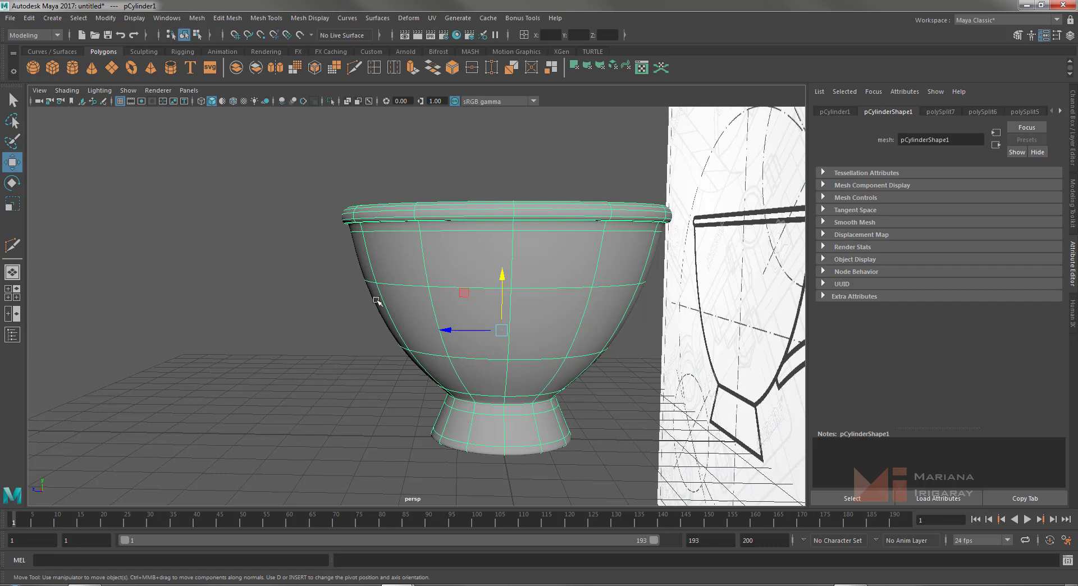
# Select two upper side faces of the unsmoothed cup and extrude them
pyautogui.keyDown('alt'); pyautogui.moveTo(459, 269); pyautogui.dragTo(500, 280); pyautogui.keyUp('alt')
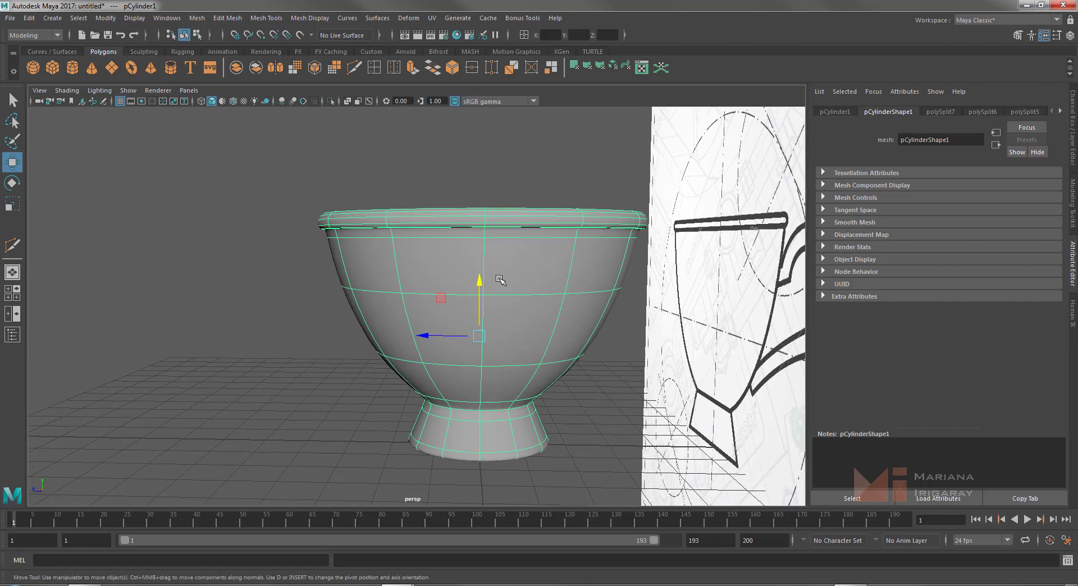
pyautogui.rightClick(516, 264)
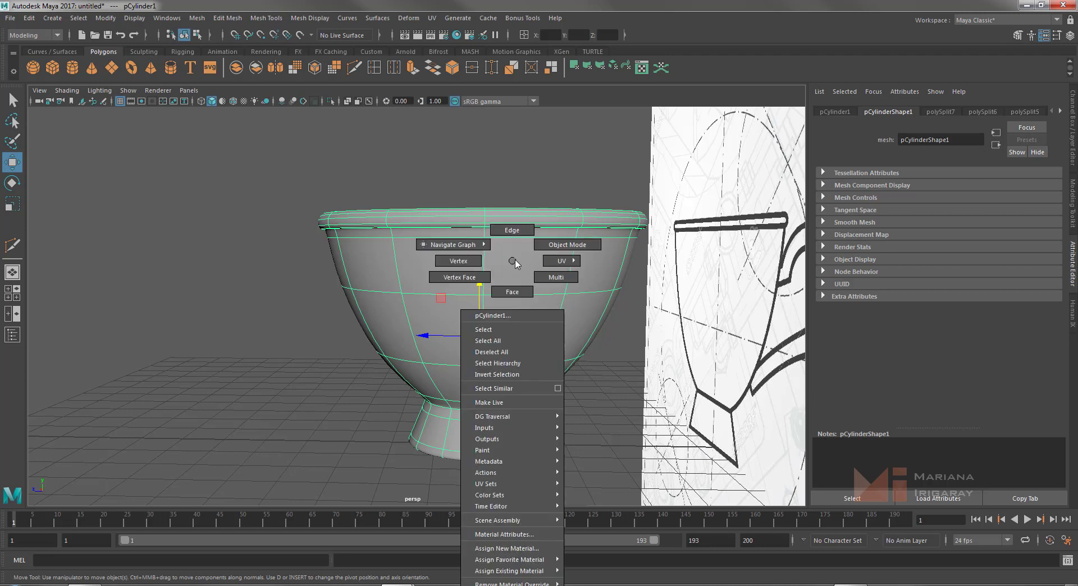
pyautogui.click(512, 291)
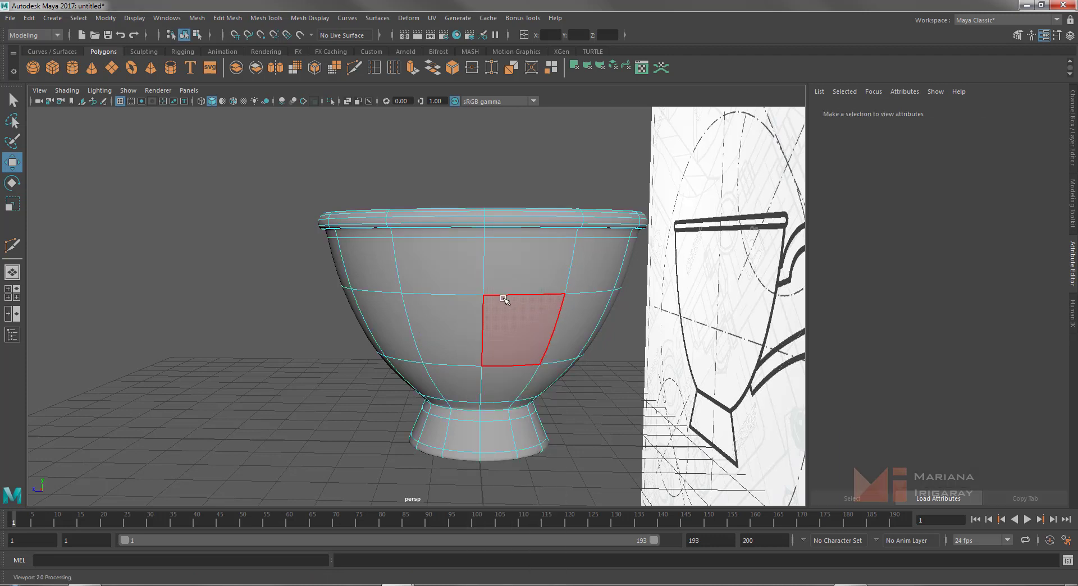
pyautogui.click(456, 269)
pyautogui.keyDown('shift'); pyautogui.click(527, 271); pyautogui.keyUp('shift')
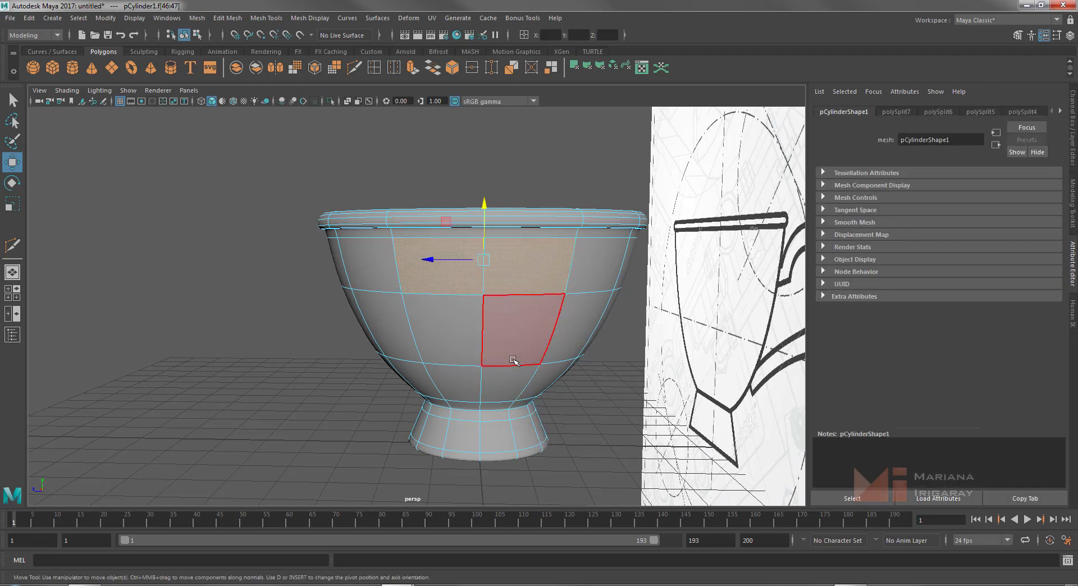
pyautogui.press('1')
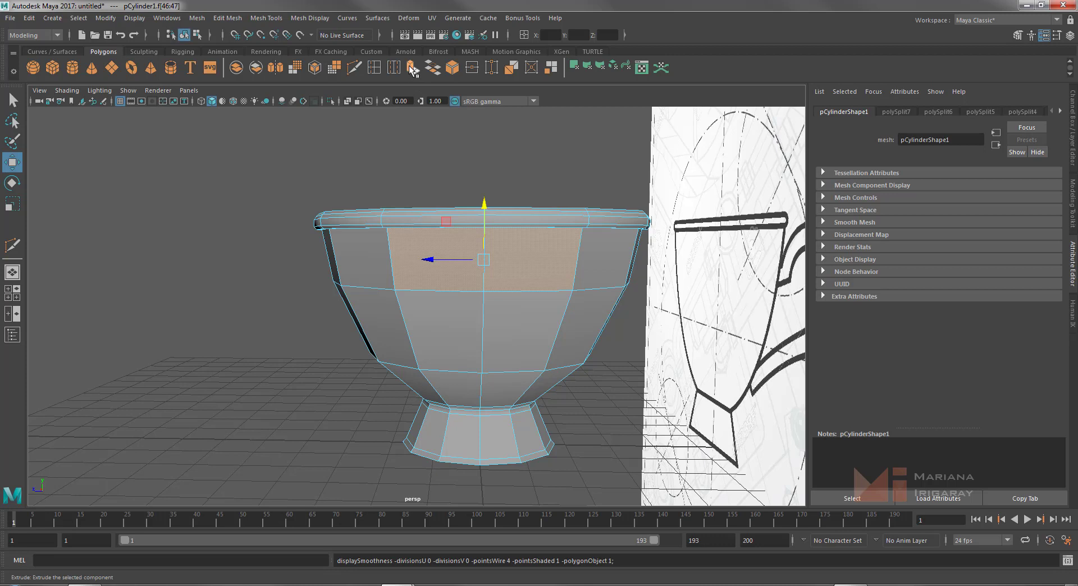
pyautogui.click(413, 68)
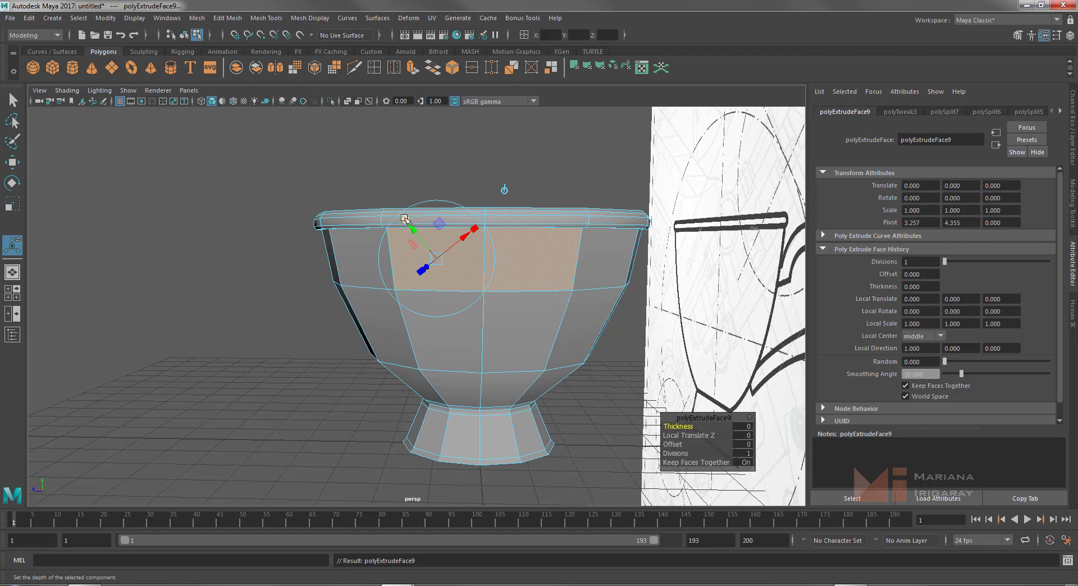
# Scale the extrusion into an inset patch, 0.633 inward and flattened to 0.479
pyautogui.moveTo(405, 218); pyautogui.dragTo(428, 261)
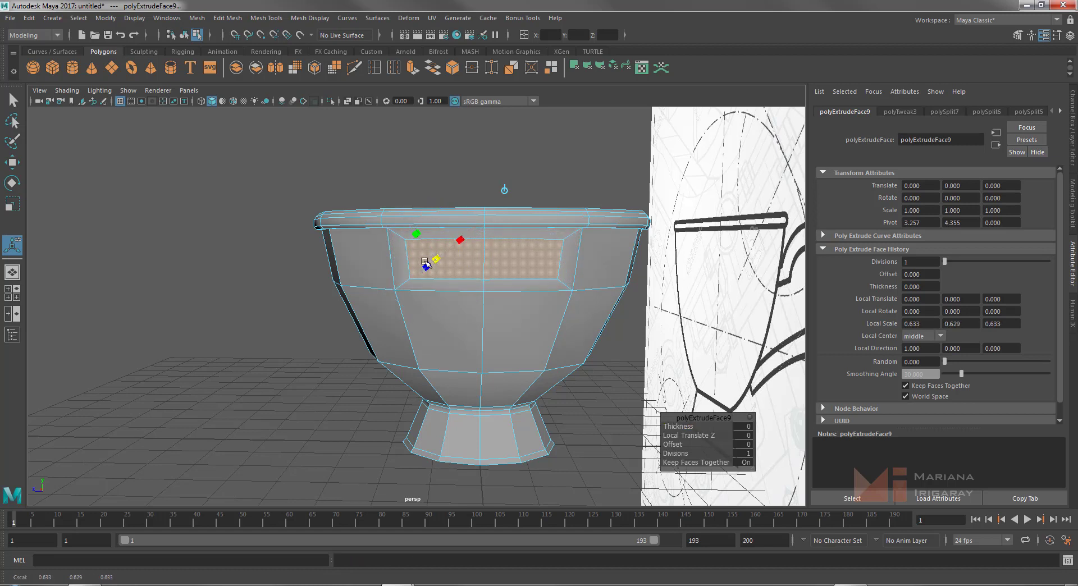
pyautogui.moveTo(427, 262); pyautogui.dragTo(428, 275)
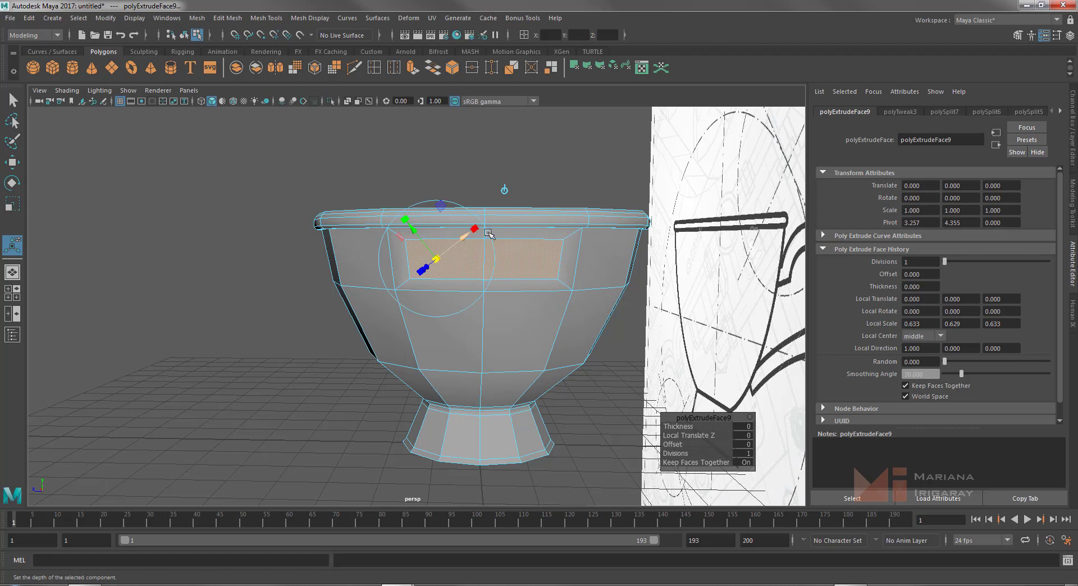
pyautogui.moveTo(477, 230); pyautogui.dragTo(473, 232)
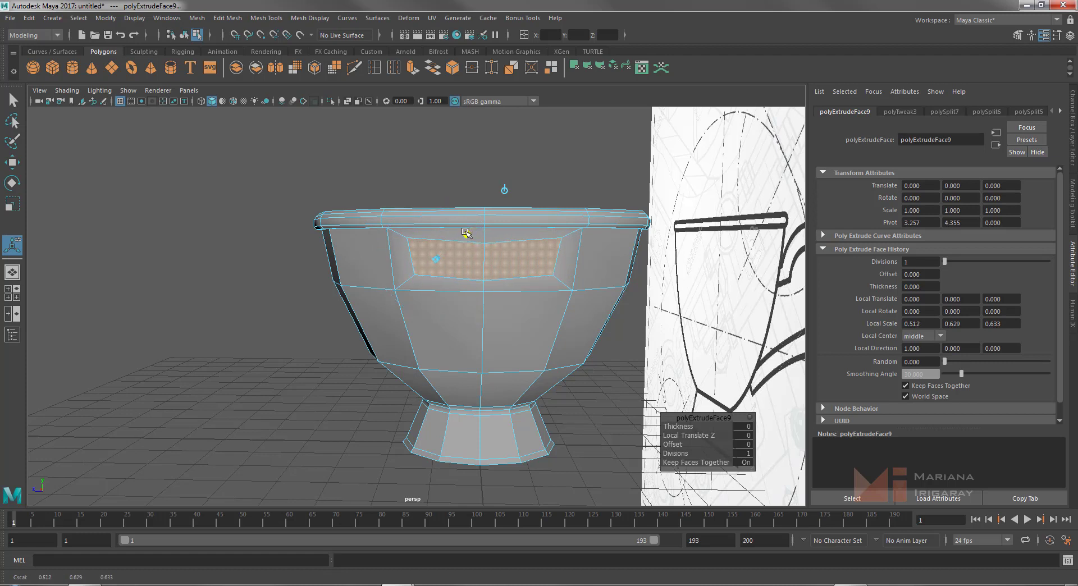
pyautogui.hotkey('ctrl', 'z')
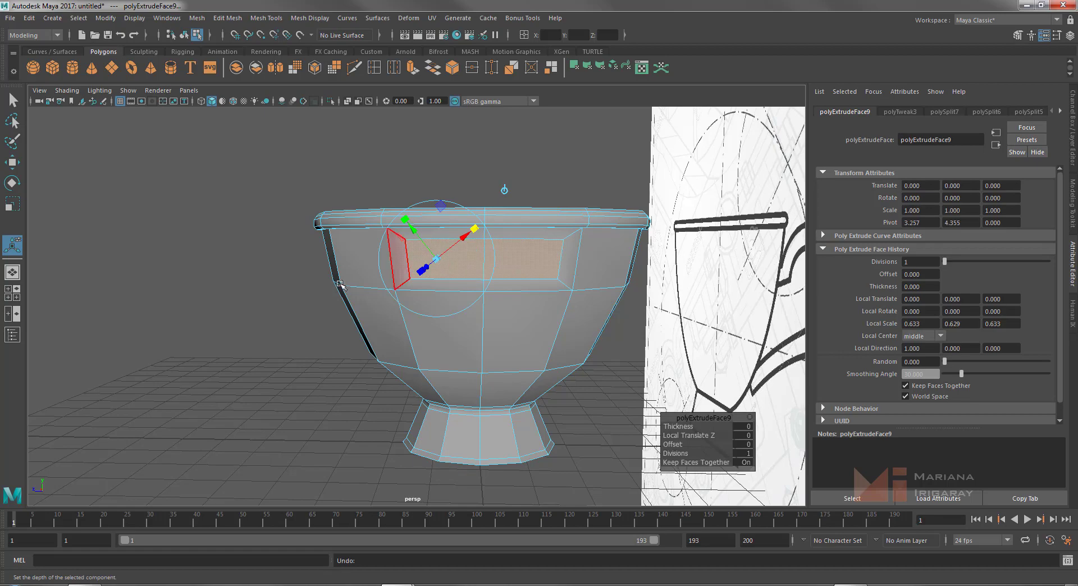
pyautogui.moveTo(340, 285)
pyautogui.keyDown('alt'); pyautogui.mouseDown()
pyautogui.moveTo(447, 287)
pyautogui.moveTo(417, 254)
pyautogui.mouseUp(); pyautogui.keyUp('alt')
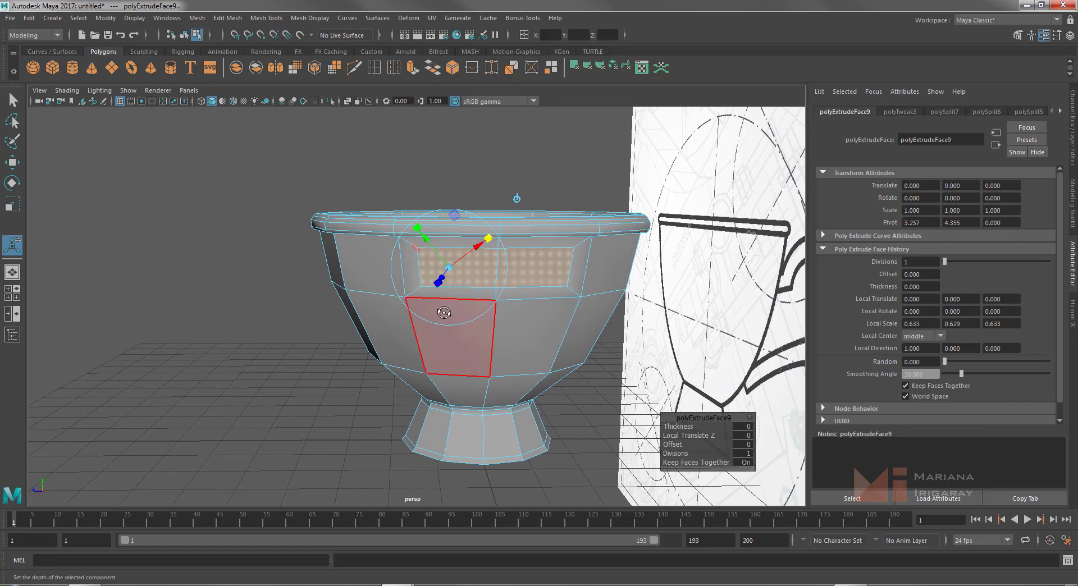
pyautogui.moveTo(444, 313)
pyautogui.keyDown('alt'); pyautogui.mouseDown()
pyautogui.moveTo(501, 312)
pyautogui.moveTo(551, 281)
pyautogui.mouseUp(); pyautogui.keyUp('alt')
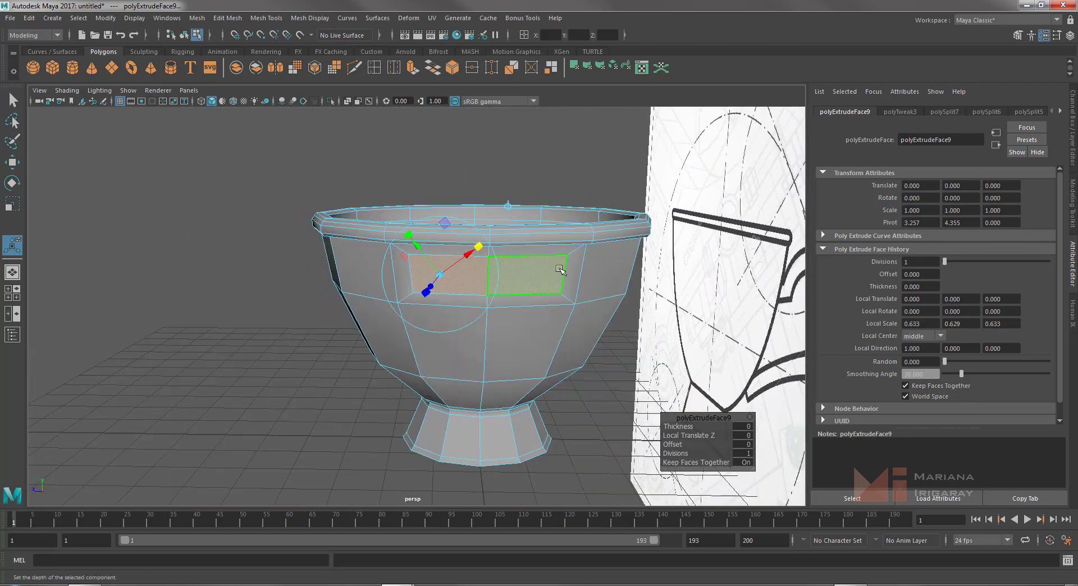
pyautogui.moveTo(479, 247); pyautogui.dragTo(465, 252)
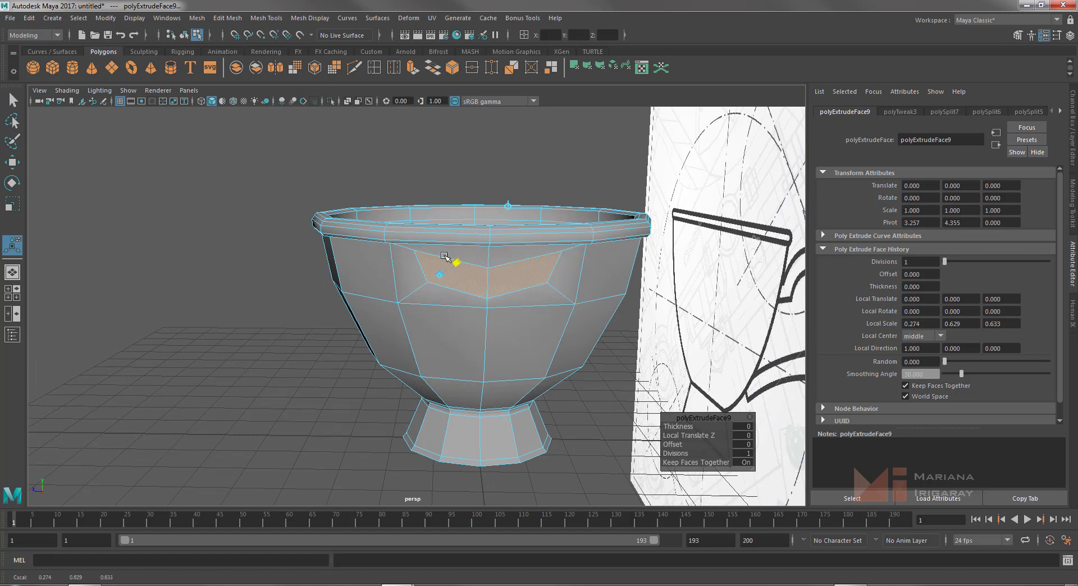
pyautogui.hotkey('ctrl', 'z')
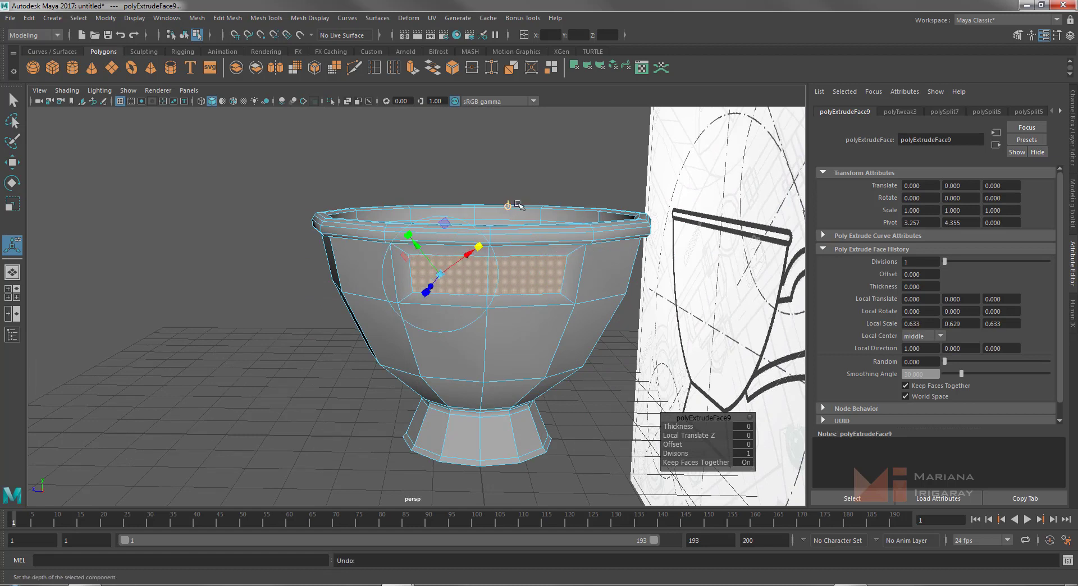
pyautogui.click(444, 223)
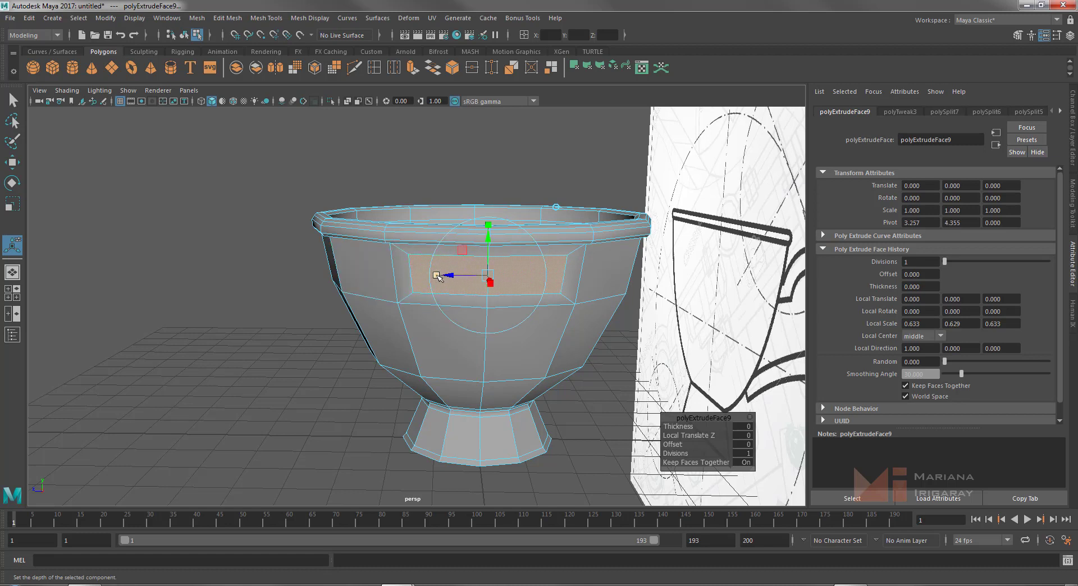
pyautogui.moveTo(437, 276); pyautogui.dragTo(469, 276)
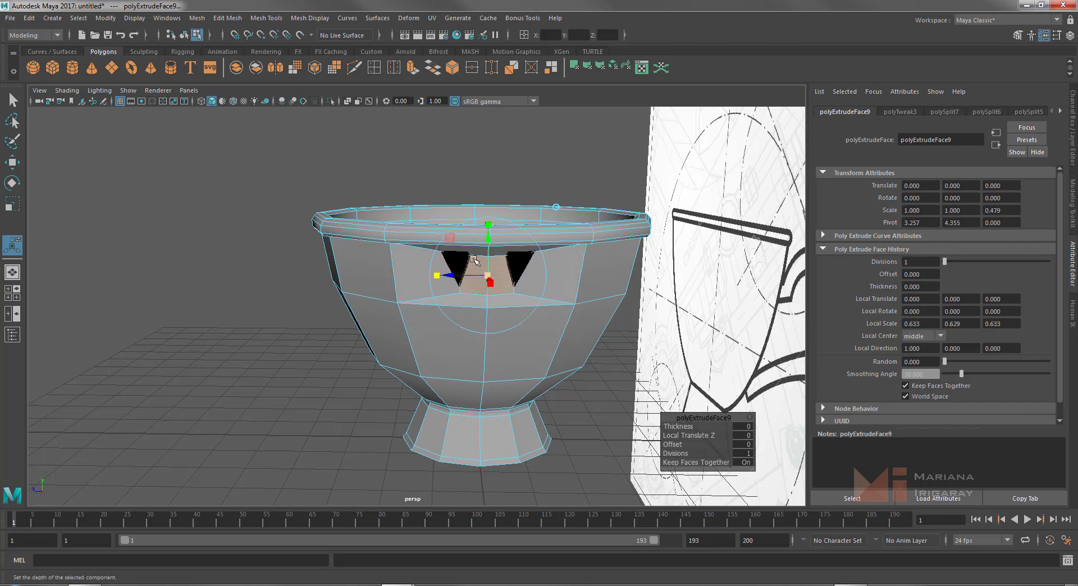
pyautogui.moveTo(421, 250)
pyautogui.keyDown('alt'); pyautogui.mouseDown()
pyautogui.moveTo(393, 246)
pyautogui.moveTo(427, 247)
pyautogui.mouseUp(); pyautogui.keyUp('alt')
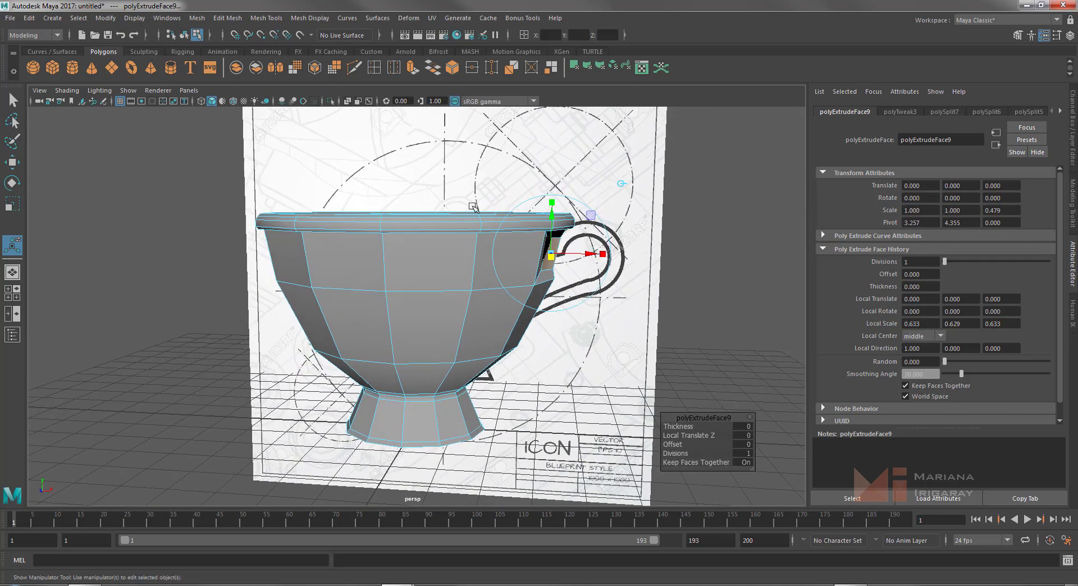
# Scale and tilt the extruded face to about 0.463/0.865/0.340, then deselect it
pyautogui.keyDown('alt'); pyautogui.moveTo(314, 264); pyautogui.dragTo(510, 330, button='right'); pyautogui.keyUp('alt')
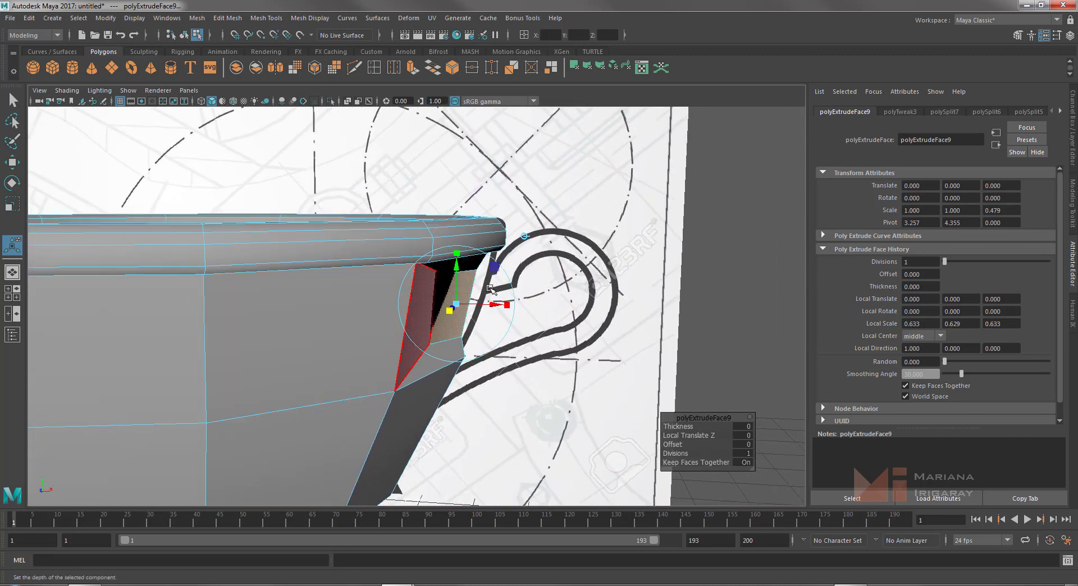
pyautogui.moveTo(509, 305); pyautogui.dragTo(487, 306)
pyautogui.moveTo(508, 273)
pyautogui.mouseDown()
pyautogui.moveTo(508, 307)
pyautogui.moveTo(436, 276)
pyautogui.mouseUp()
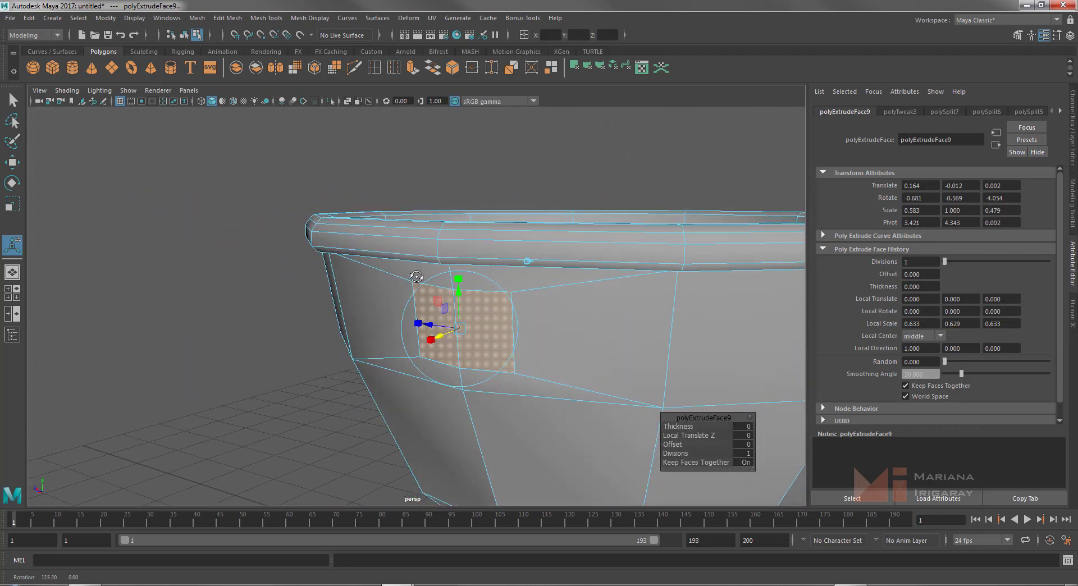
pyautogui.moveTo(437, 321); pyautogui.dragTo(451, 313)
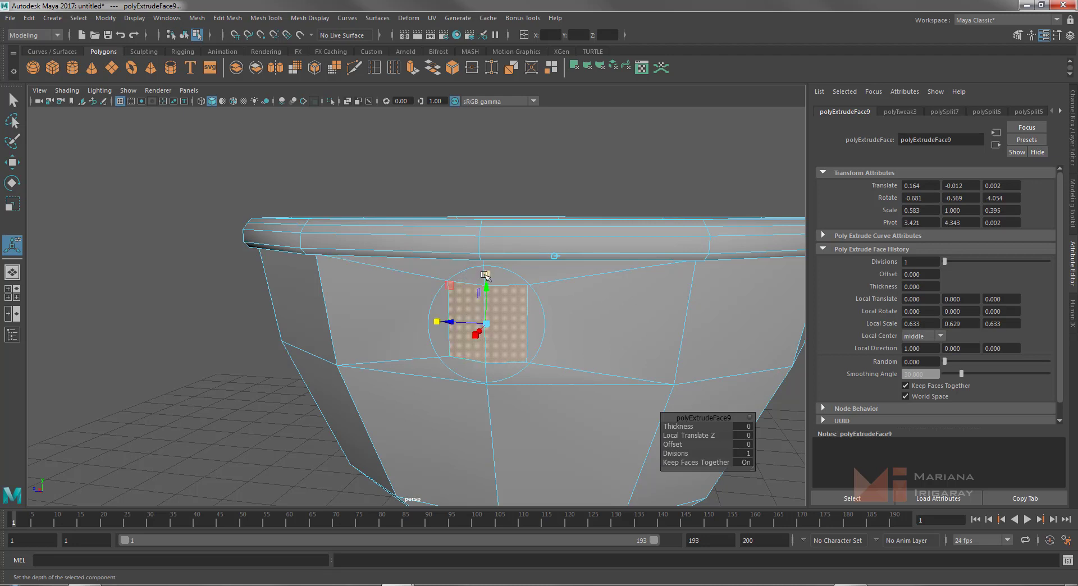
pyautogui.moveTo(488, 274); pyautogui.dragTo(491, 282)
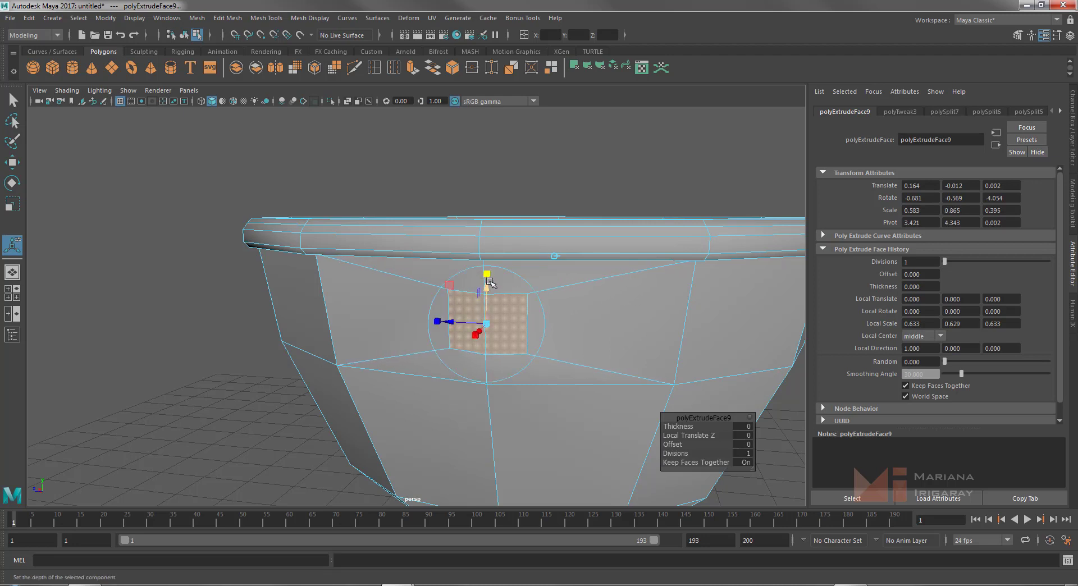
pyautogui.moveTo(431, 306)
pyautogui.keyDown('alt'); pyautogui.mouseDown()
pyautogui.moveTo(453, 321)
pyautogui.moveTo(529, 315)
pyautogui.moveTo(517, 316)
pyautogui.moveTo(528, 283)
pyautogui.moveTo(513, 312)
pyautogui.moveTo(500, 254)
pyautogui.moveTo(526, 287)
pyautogui.mouseUp(); pyautogui.keyUp('alt')
pyautogui.press('e')
pyautogui.press('w')
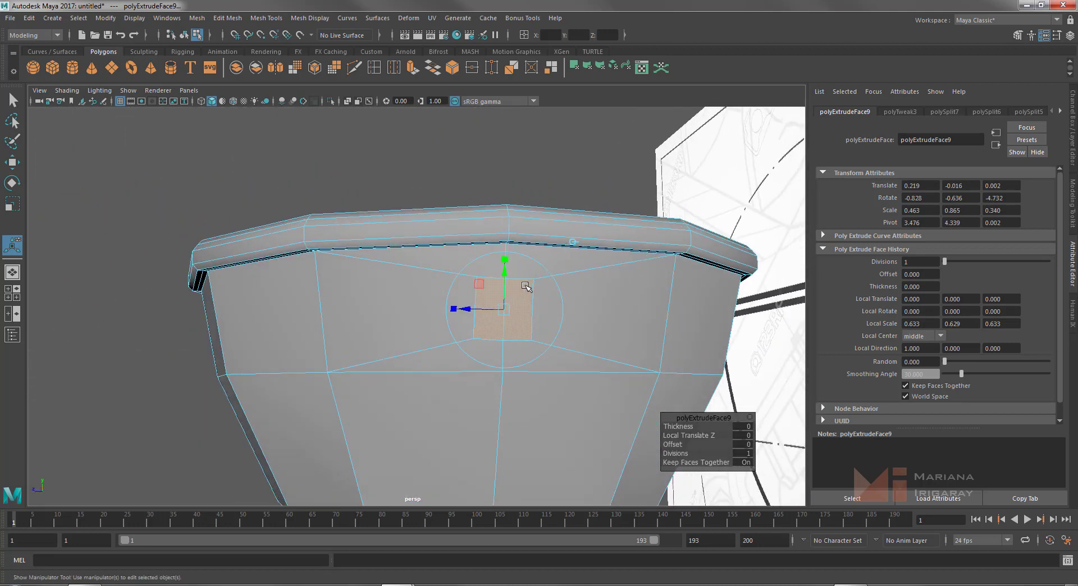
pyautogui.click(533, 147)
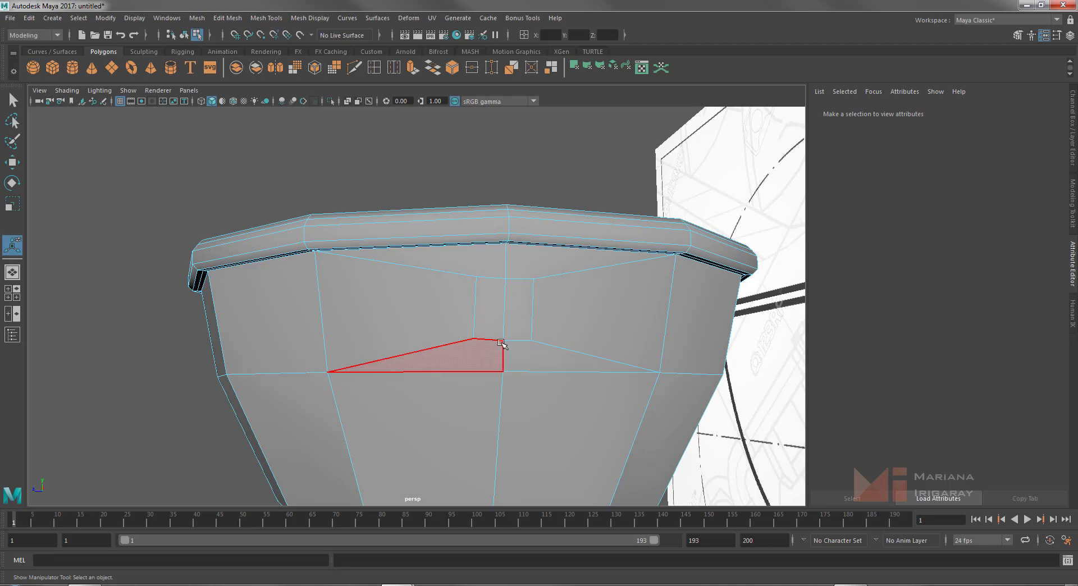
# Select the four vertices around the inset patch and scale them closer together vertically
pyautogui.moveTo(510, 271); pyautogui.dragTo(516, 237, button='right')
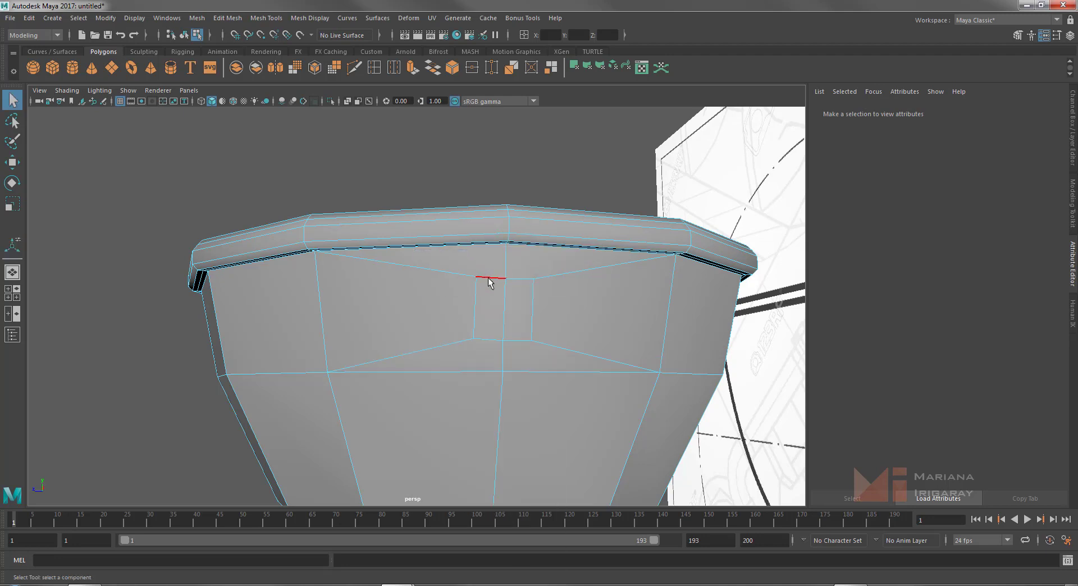
pyautogui.moveTo(498, 271); pyautogui.dragTo(499, 296, button='right')
pyautogui.moveTo(494, 277); pyautogui.dragTo(456, 274, button='right')
pyautogui.click(477, 277)
pyautogui.keyDown('shift'); pyautogui.click(534, 279); pyautogui.keyUp('shift')
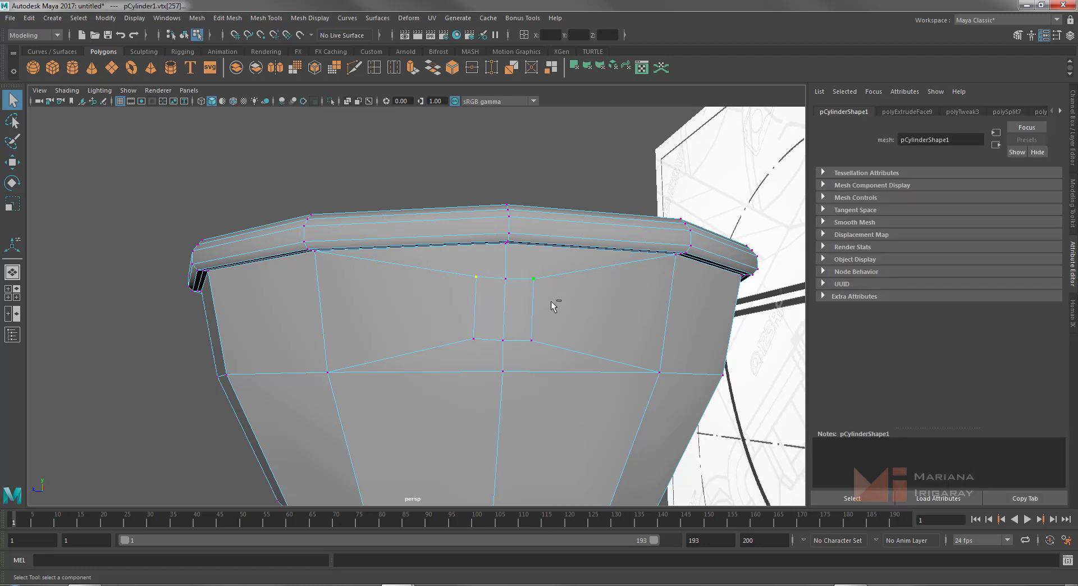
pyautogui.keyDown('shift'); pyautogui.click(531, 340); pyautogui.keyUp('shift')
pyautogui.keyDown('shift'); pyautogui.click(474, 339); pyautogui.keyUp('shift')
pyautogui.press('r')
pyautogui.moveTo(504, 258); pyautogui.dragTo(502, 279)
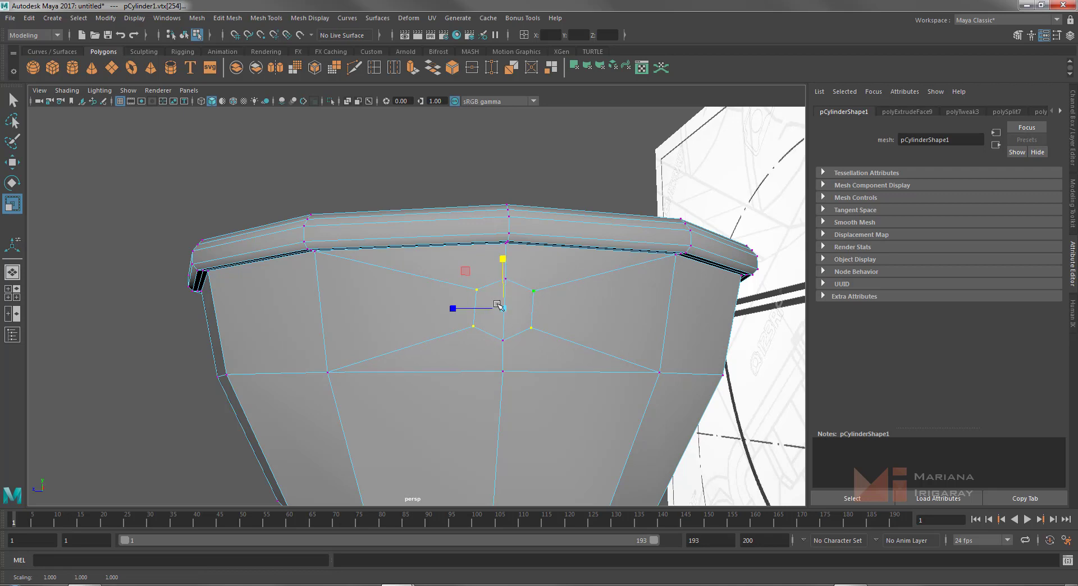
# Return to the unsmoothed cage and select the side face where the handle attaches
pyautogui.moveTo(531, 309)
pyautogui.keyDown('alt'); pyautogui.mouseDown()
pyautogui.moveTo(627, 313)
pyautogui.moveTo(466, 314)
pyautogui.mouseUp(); pyautogui.keyUp('alt')
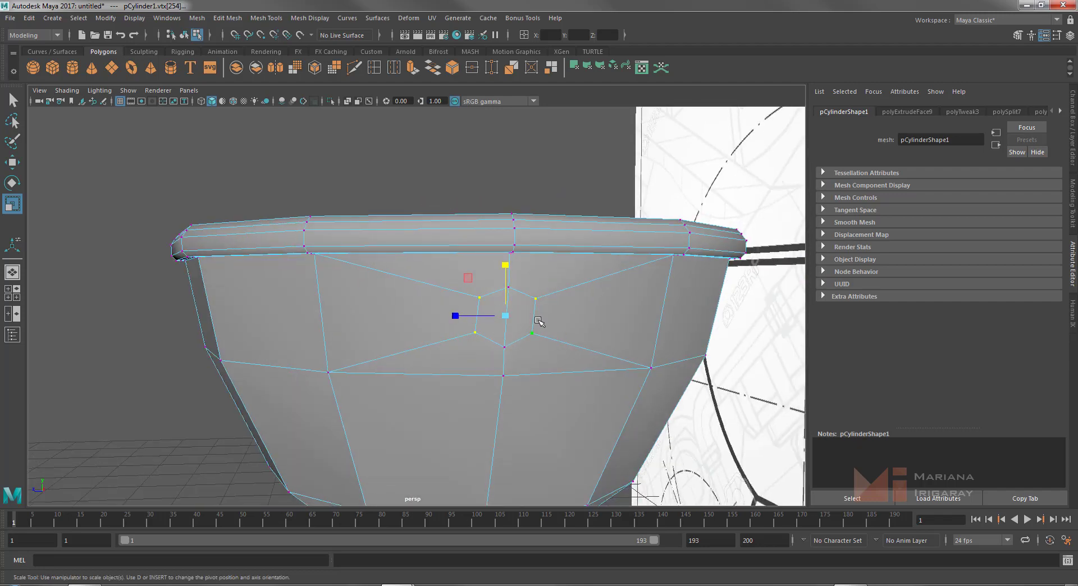
pyautogui.press('3')
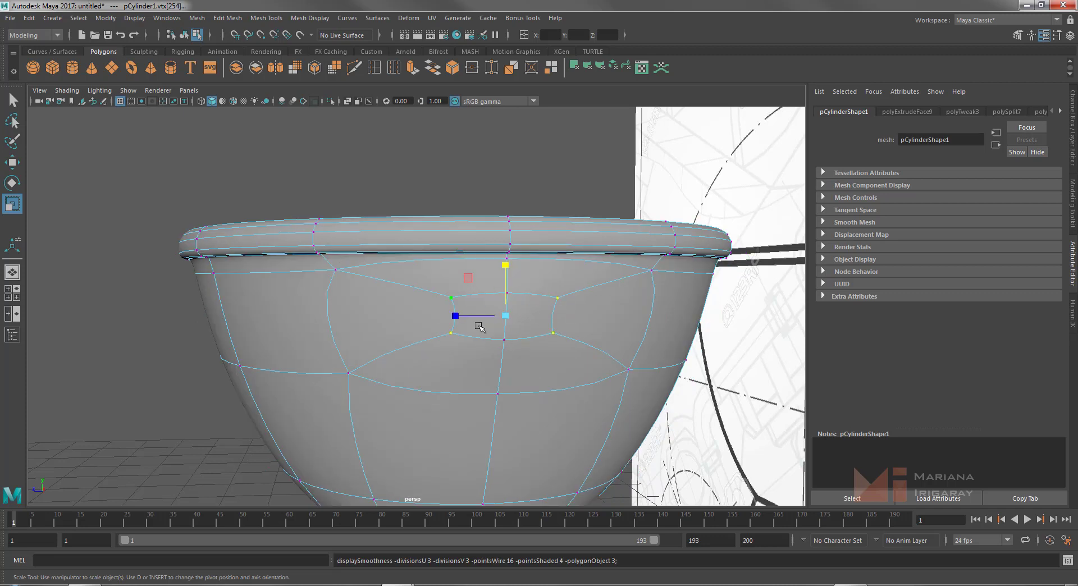
pyautogui.hotkey('ctrl', 'z')
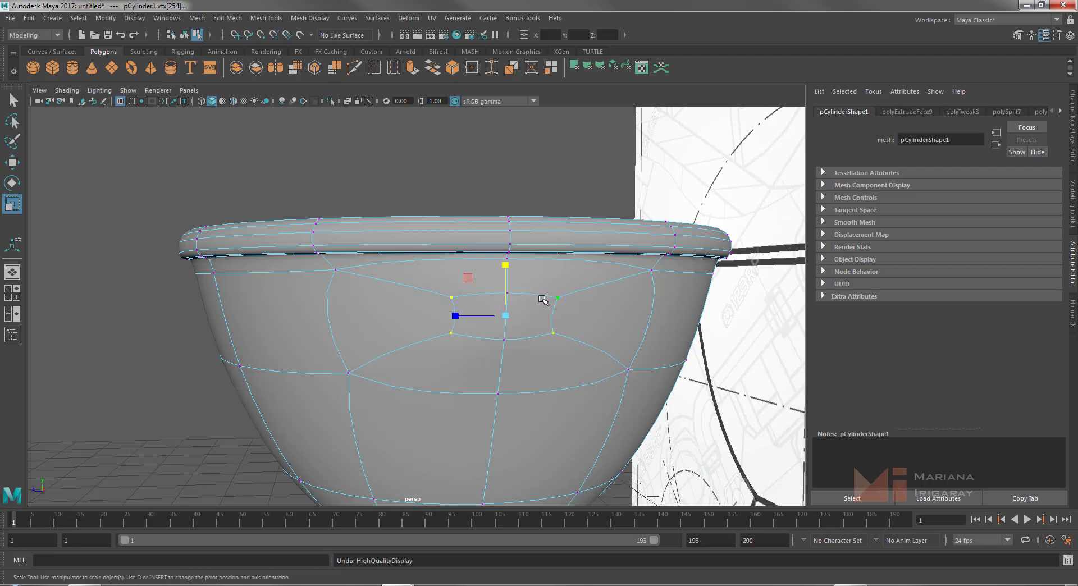
pyautogui.press('1')
pyautogui.click(554, 201)
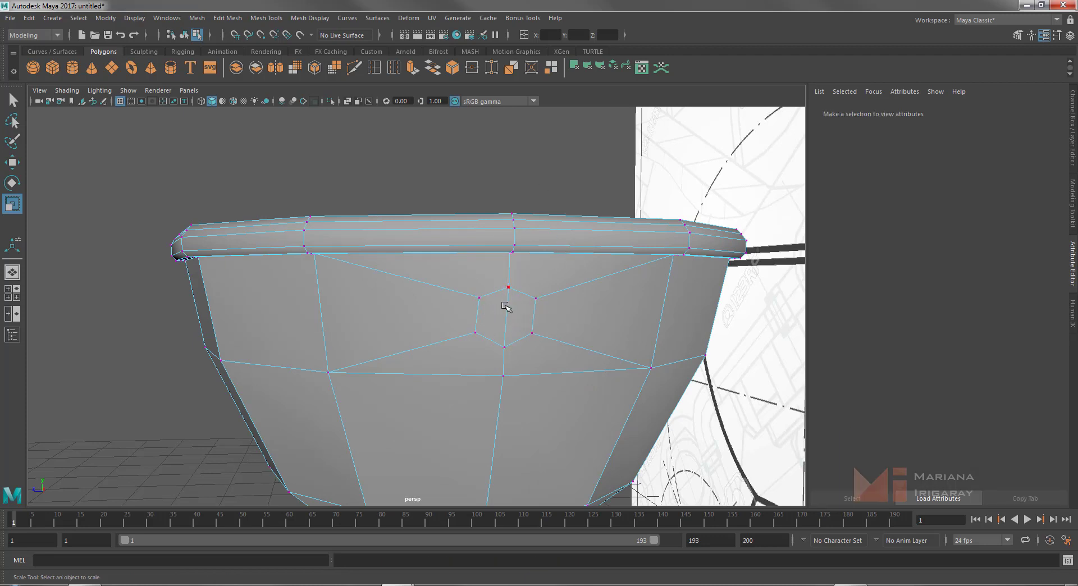
pyautogui.moveTo(516, 271); pyautogui.dragTo(520, 304, button='right')
pyautogui.click(496, 318)
# In the front view, extrude the handle face 0.153 outward along world X, then extrude again
pyautogui.keyDown('alt'); pyautogui.moveTo(455, 344); pyautogui.dragTo(582, 313); pyautogui.keyUp('alt')
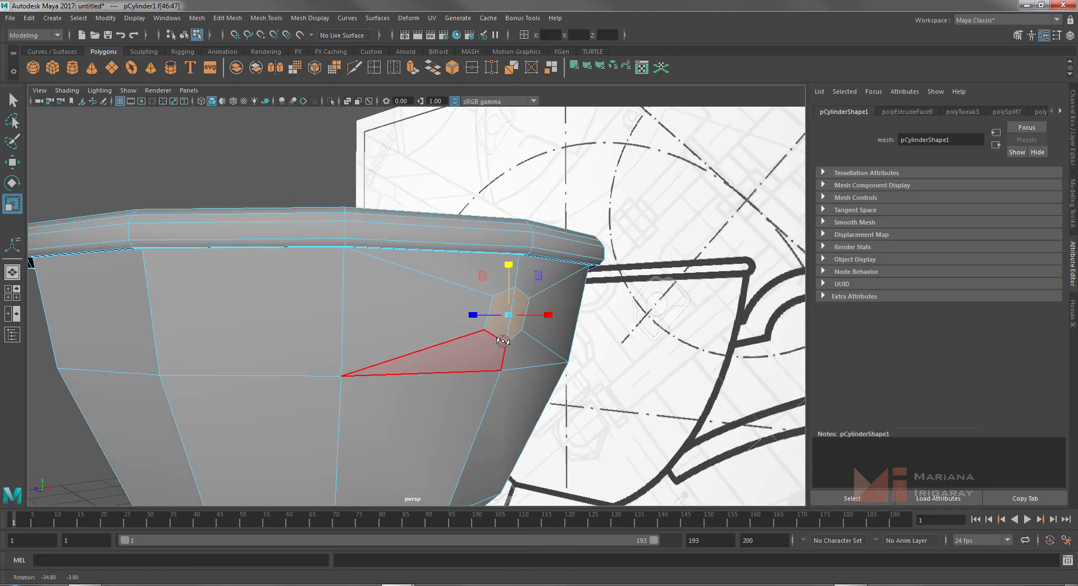
pyautogui.press('space')
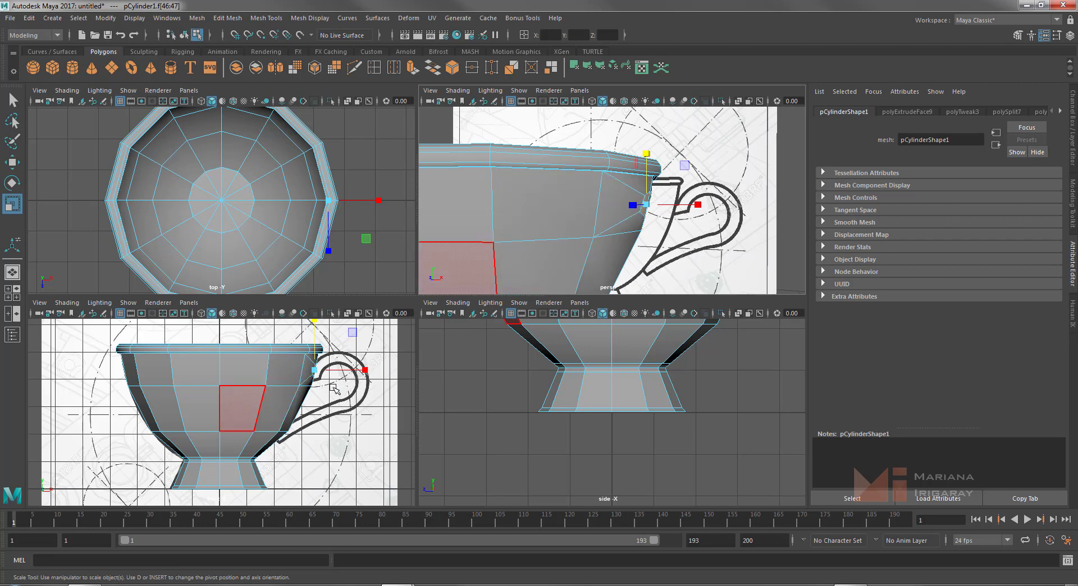
pyautogui.press('space')
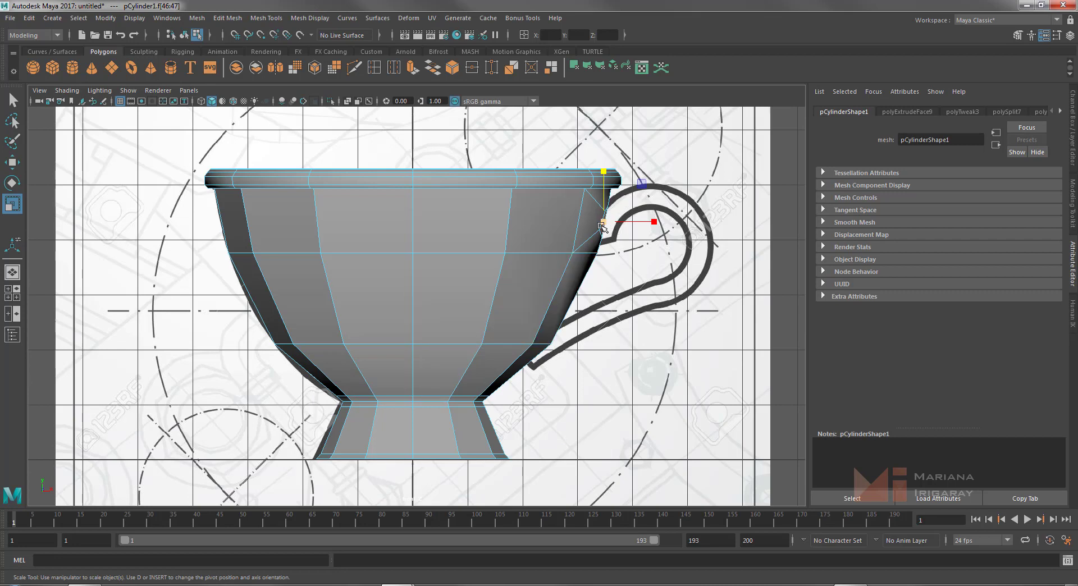
pyautogui.click(414, 68)
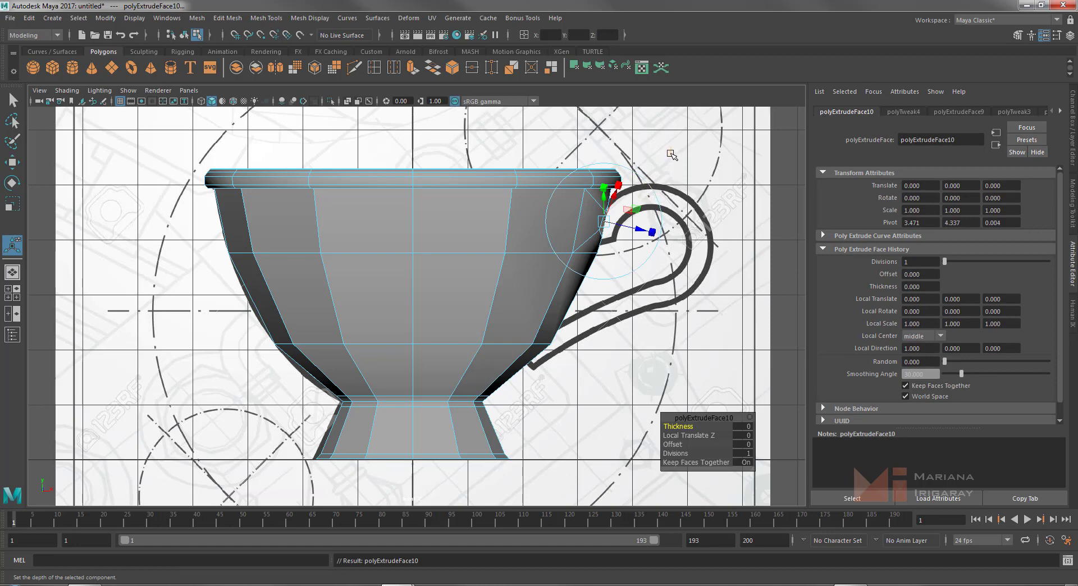
pyautogui.click(672, 154)
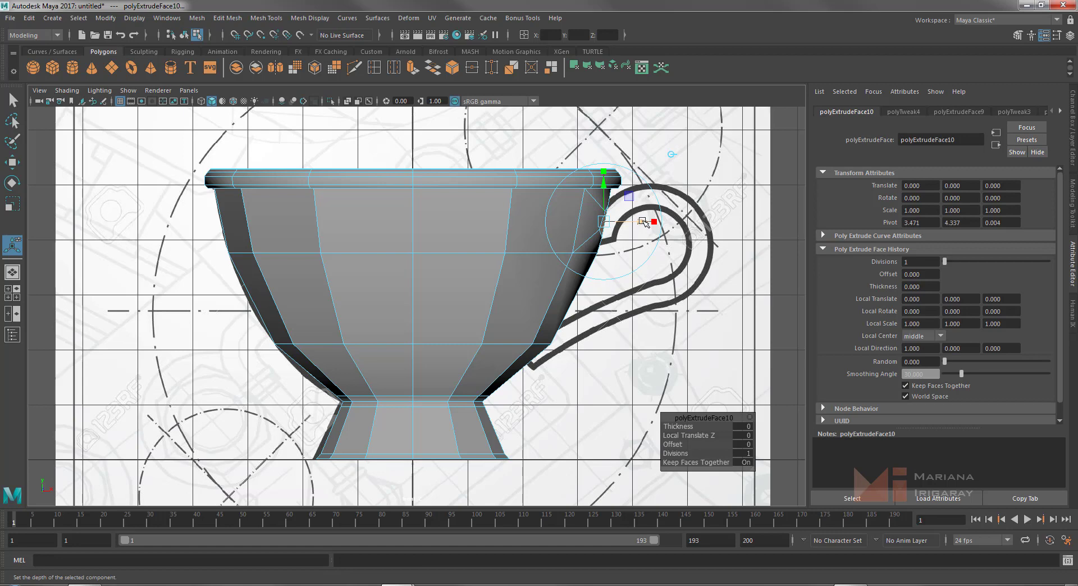
pyautogui.moveTo(642, 222); pyautogui.dragTo(652, 220)
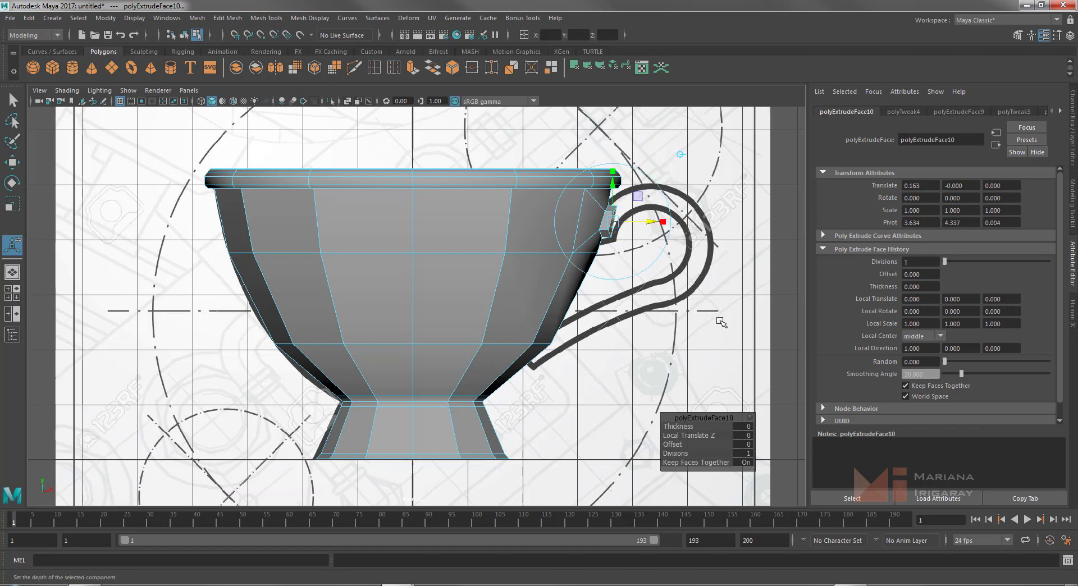
pyautogui.moveTo(653, 221); pyautogui.dragTo(649, 221)
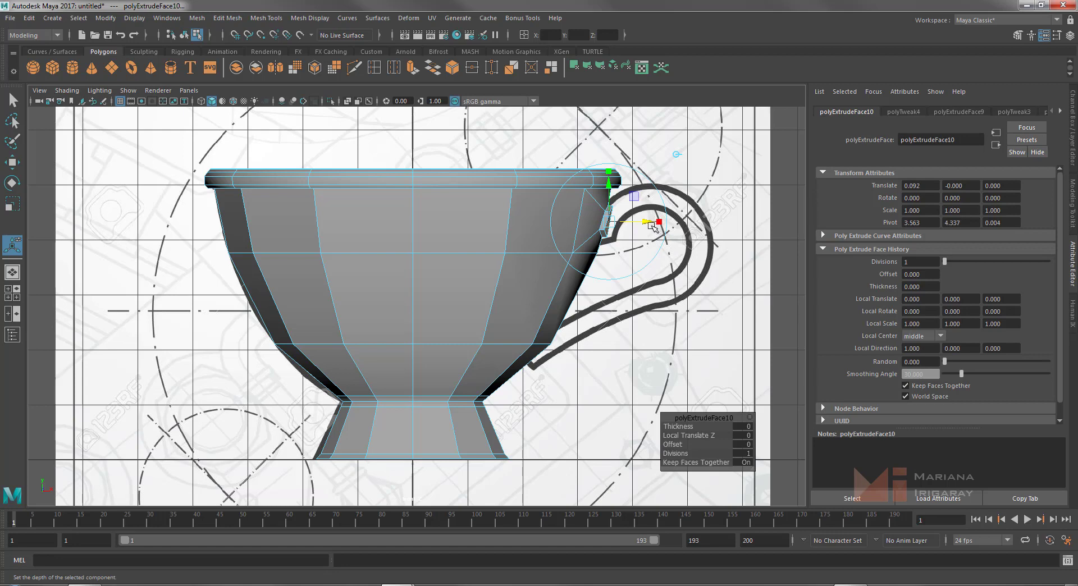
pyautogui.hotkey('ctrl', 'e')
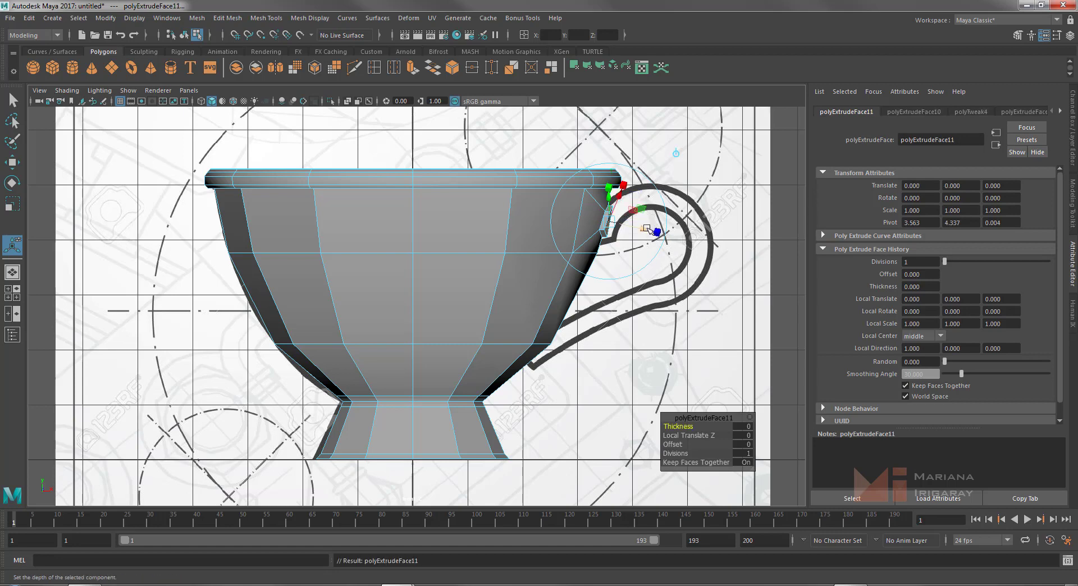
pyautogui.moveTo(644, 222); pyautogui.dragTo(654, 223)
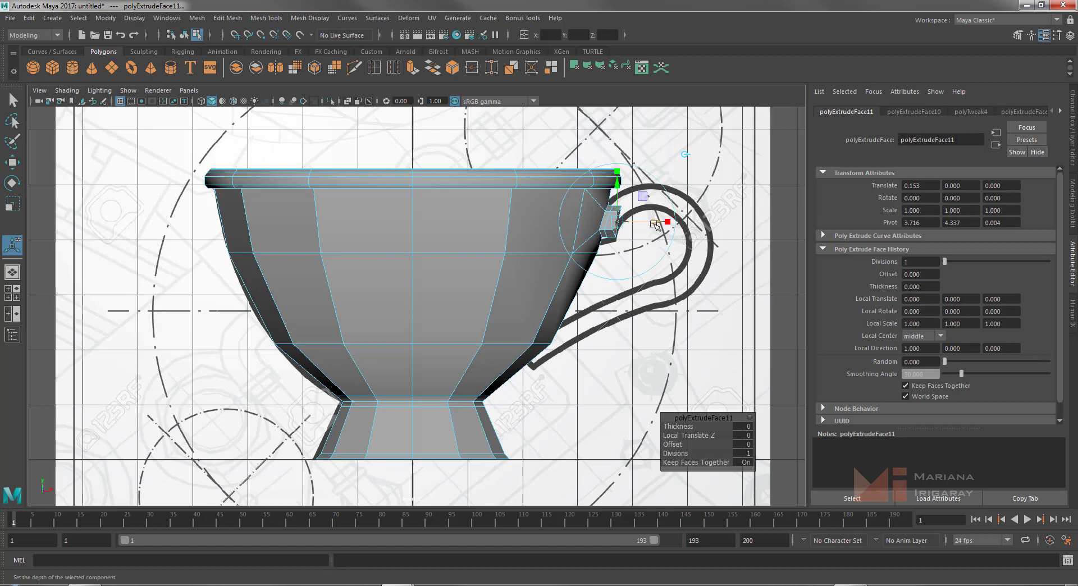
pyautogui.press('e')
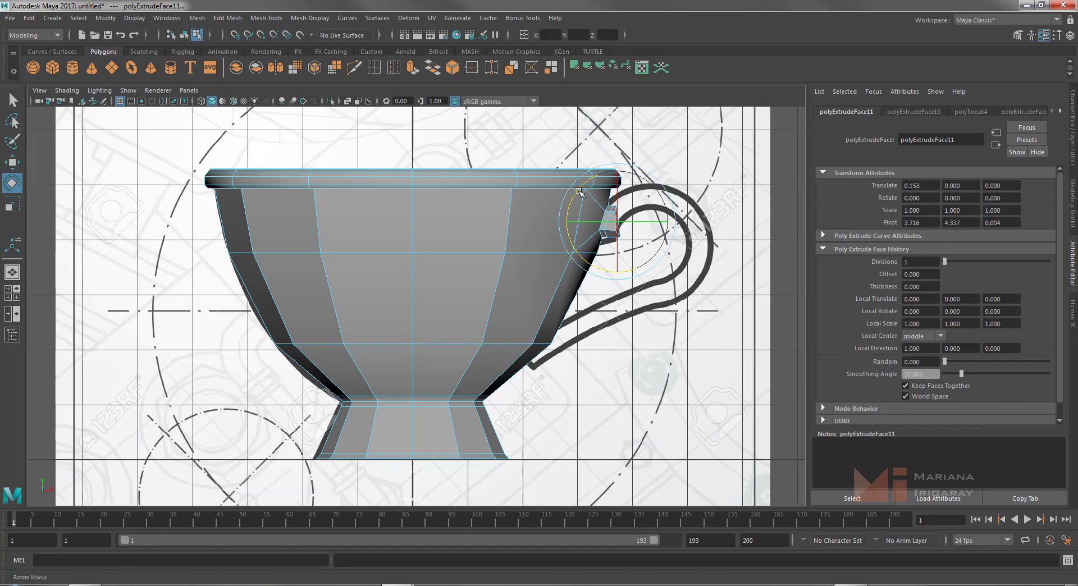
# Tilt the extruded face so it follows the drawn handle curve
pyautogui.scroll(1, 660, 240)
pyautogui.scroll(3, 660, 239)
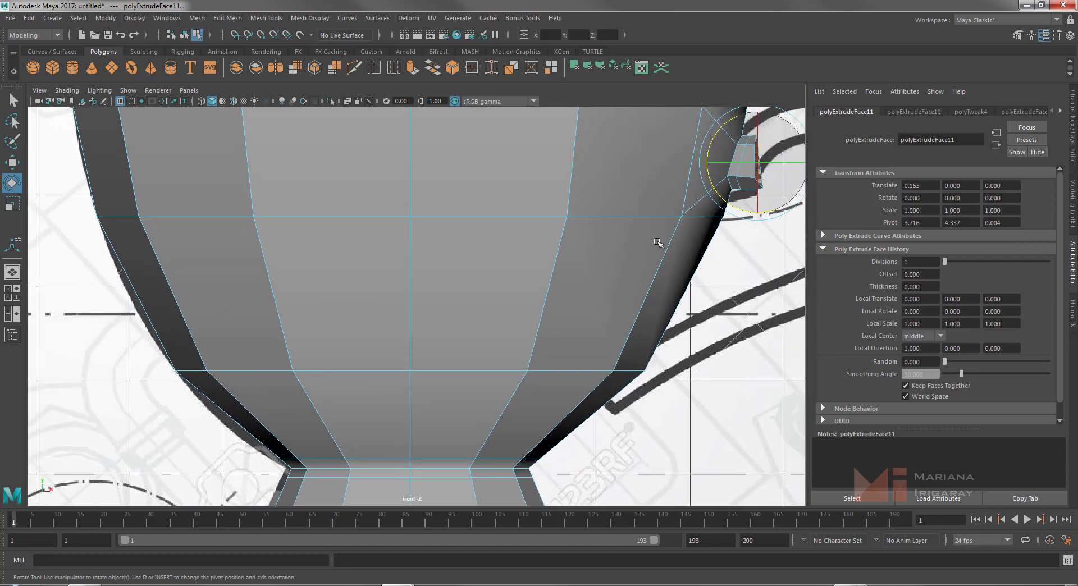
pyautogui.moveTo(660, 240)
pyautogui.keyDown('alt'); pyautogui.mouseDown(button='middle')
pyautogui.moveTo(615, 341)
pyautogui.moveTo(641, 350)
pyautogui.moveTo(629, 343)
pyautogui.mouseUp(button='middle'); pyautogui.keyUp('alt')
pyautogui.scroll(3, 615, 342)
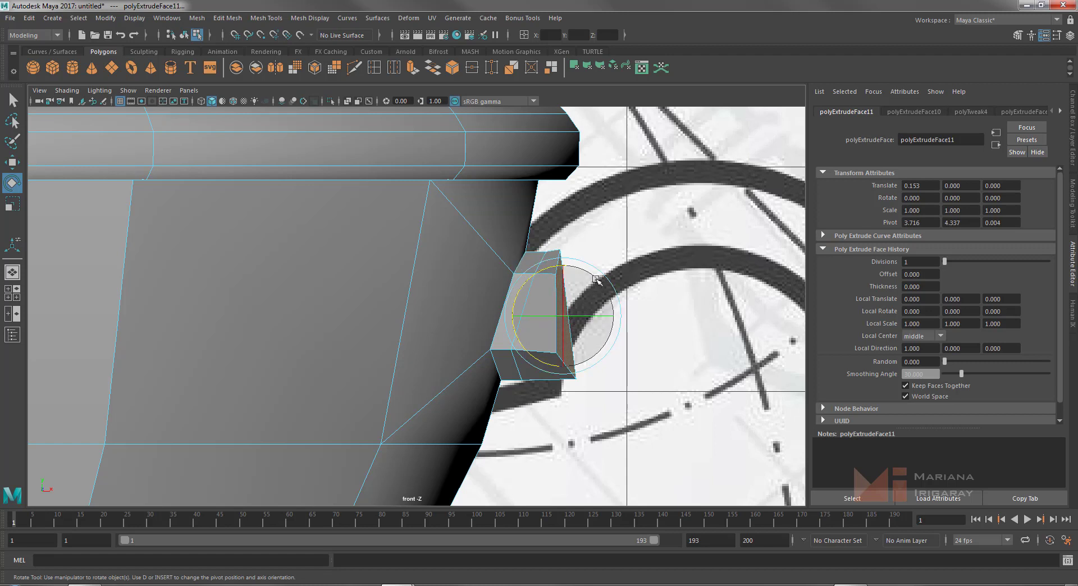
pyautogui.moveTo(598, 277); pyautogui.dragTo(592, 275)
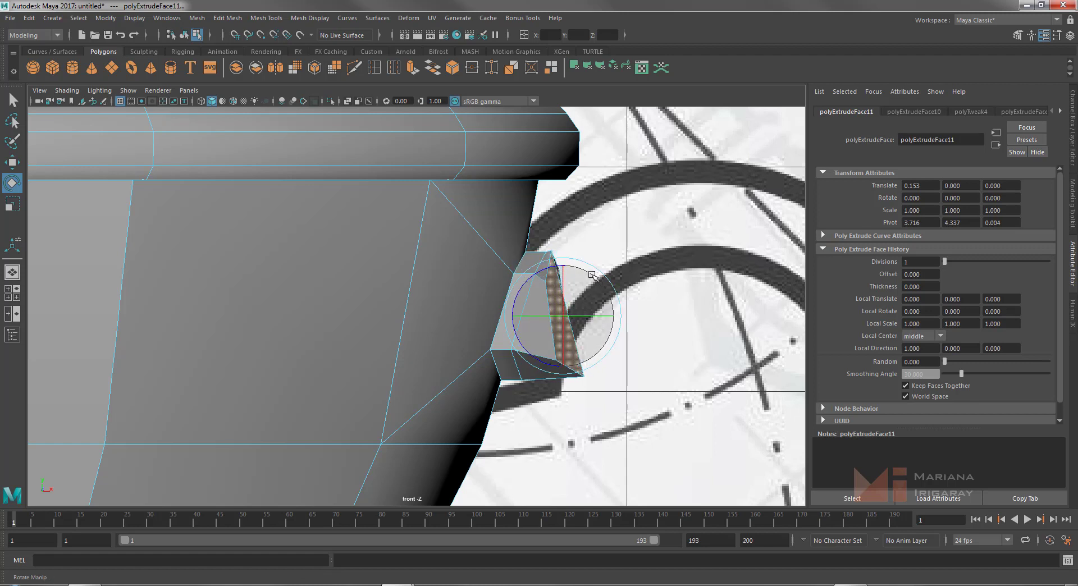
pyautogui.hotkey('ctrl', 'z')
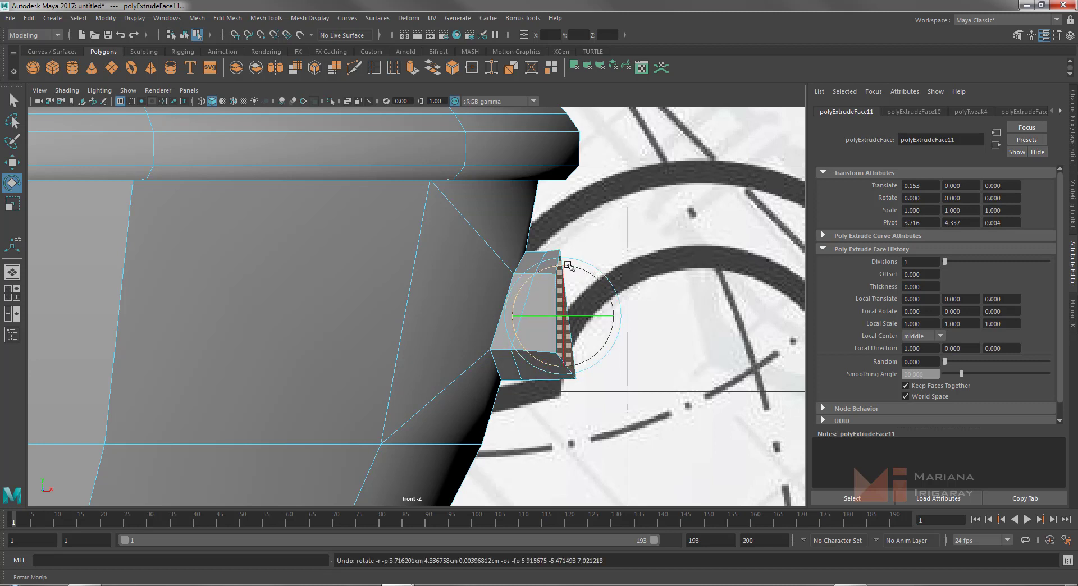
pyautogui.moveTo(539, 273); pyautogui.dragTo(529, 275)
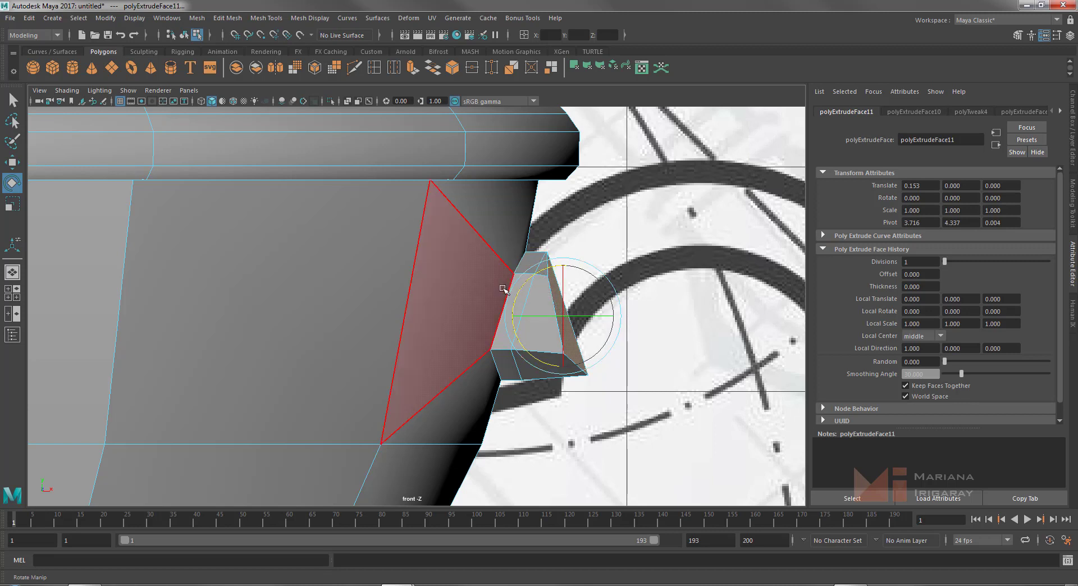
# Rotate and nudge an edge of the extruded piece to taper it, then select its end face
pyautogui.moveTo(533, 278); pyautogui.dragTo(528, 240, button='right')
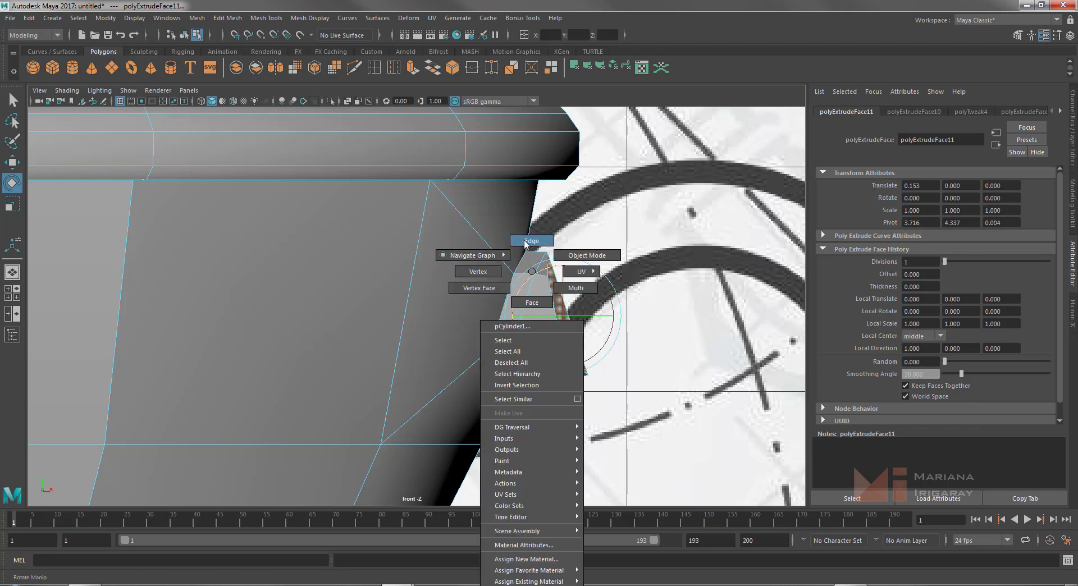
pyautogui.click(528, 295)
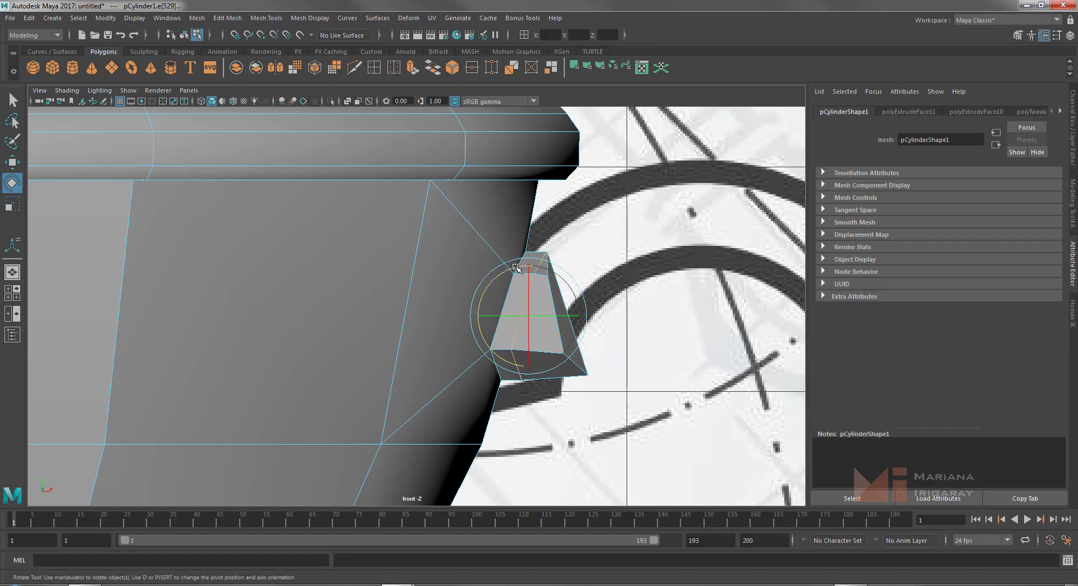
pyautogui.moveTo(517, 268); pyautogui.dragTo(507, 269)
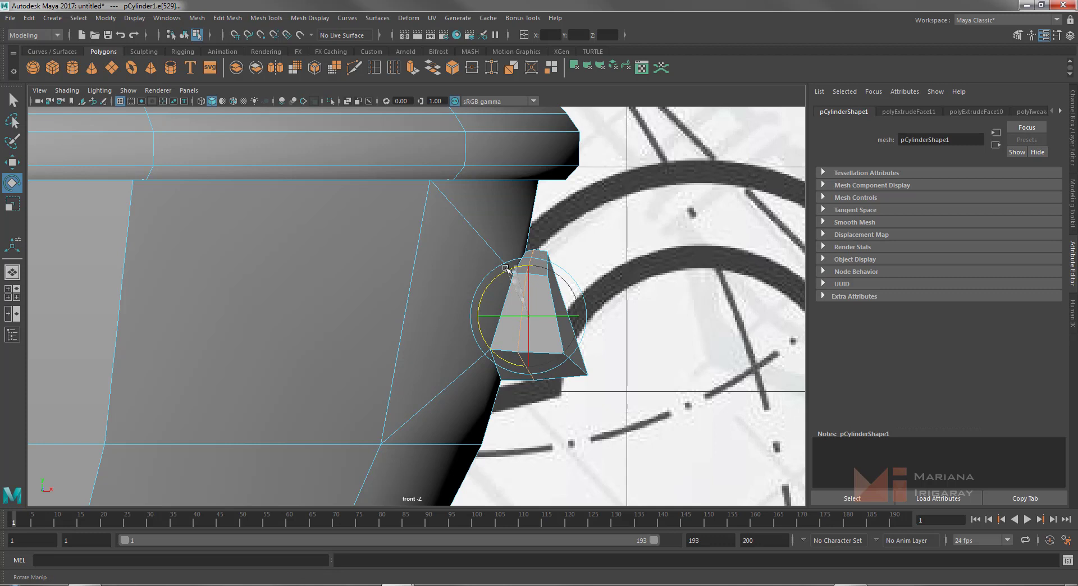
pyautogui.press('w')
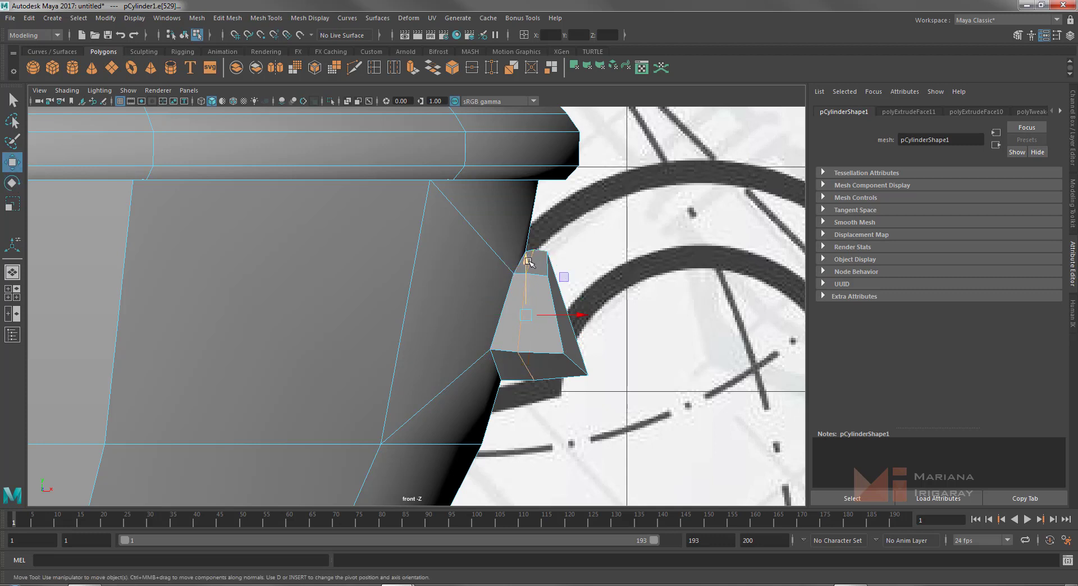
pyautogui.moveTo(529, 262); pyautogui.dragTo(528, 264)
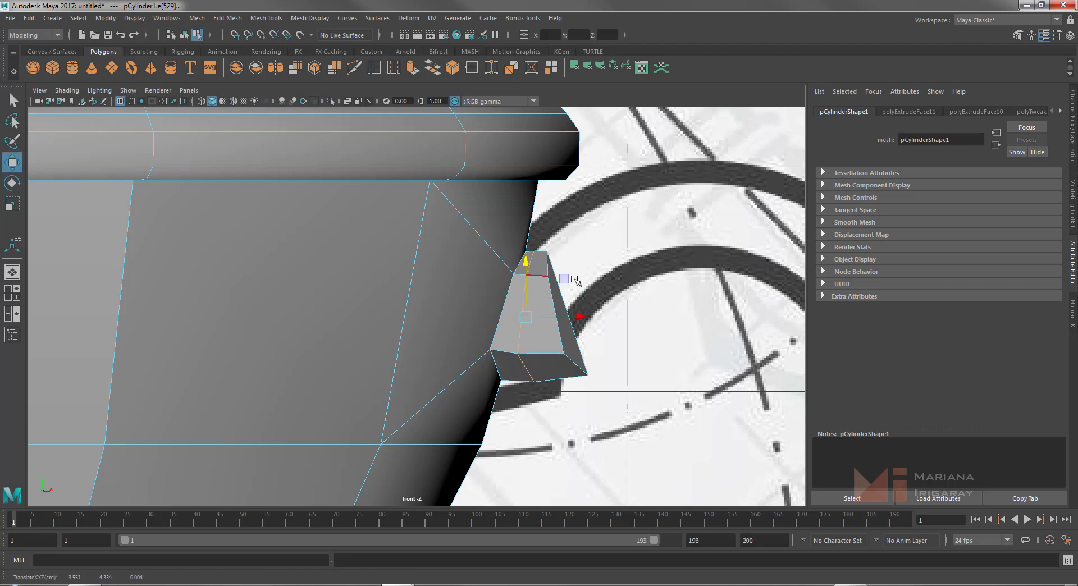
pyautogui.moveTo(582, 317); pyautogui.dragTo(578, 315)
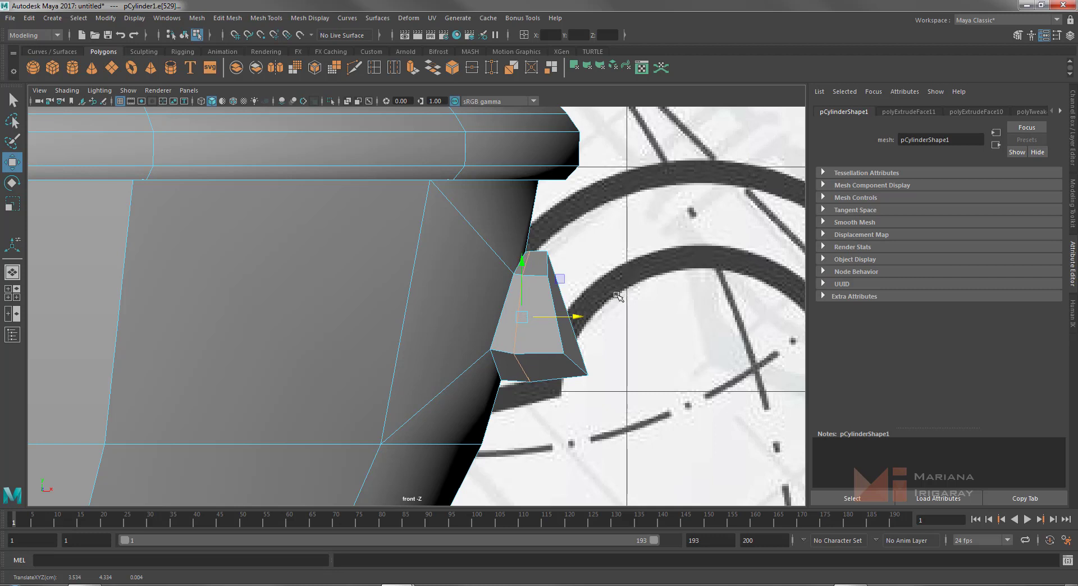
pyautogui.moveTo(570, 271)
pyautogui.mouseDown(button='right')
pyautogui.moveTo(577, 341)
pyautogui.moveTo(570, 240)
pyautogui.mouseUp(button='right')
pyautogui.click(559, 323)
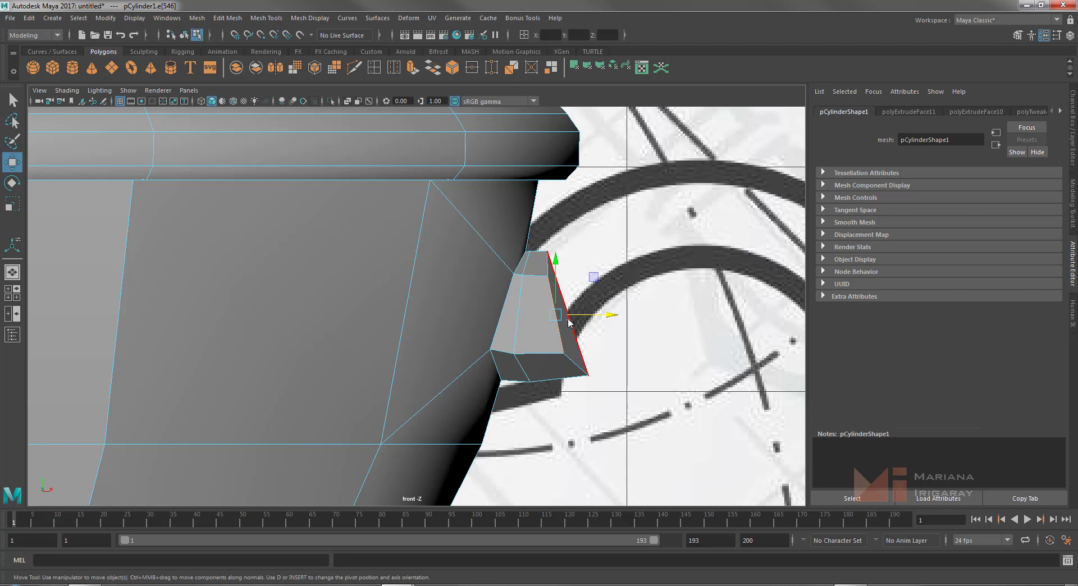
pyautogui.moveTo(569, 322); pyautogui.dragTo(569, 307, button='right')
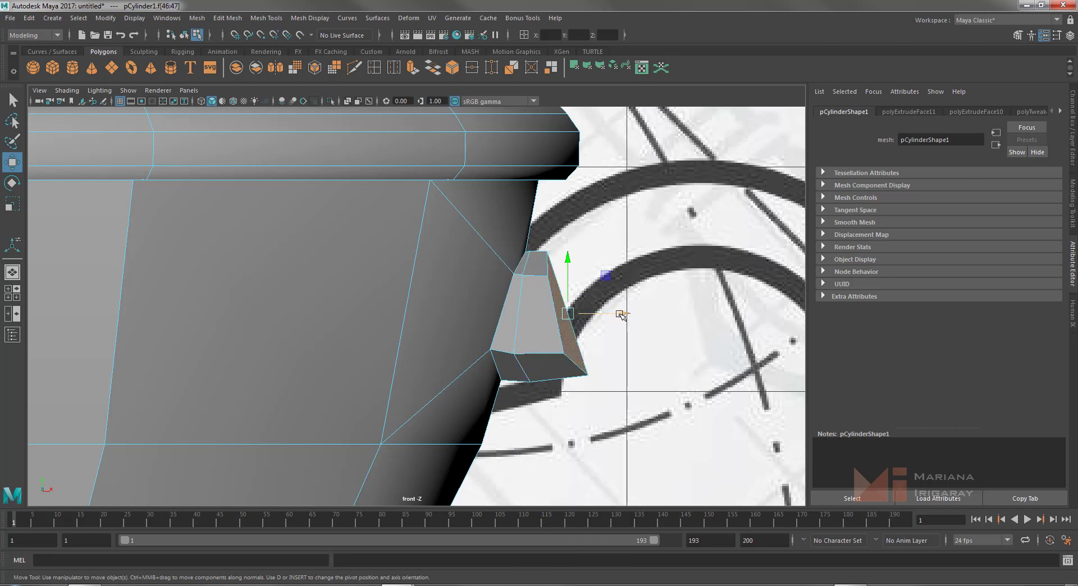
pyautogui.moveTo(614, 314); pyautogui.dragTo(608, 317)
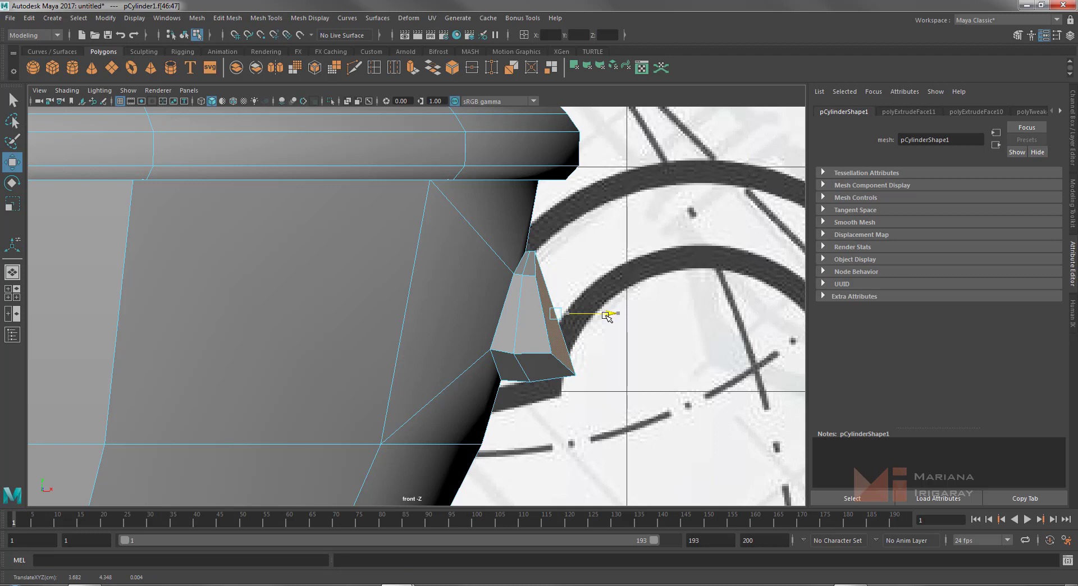
pyautogui.moveTo(605, 318); pyautogui.dragTo(606, 318)
# Extrude the end face 0.253 out and move it up and right onto the handle curve
pyautogui.hotkey('ctrl', 'e')
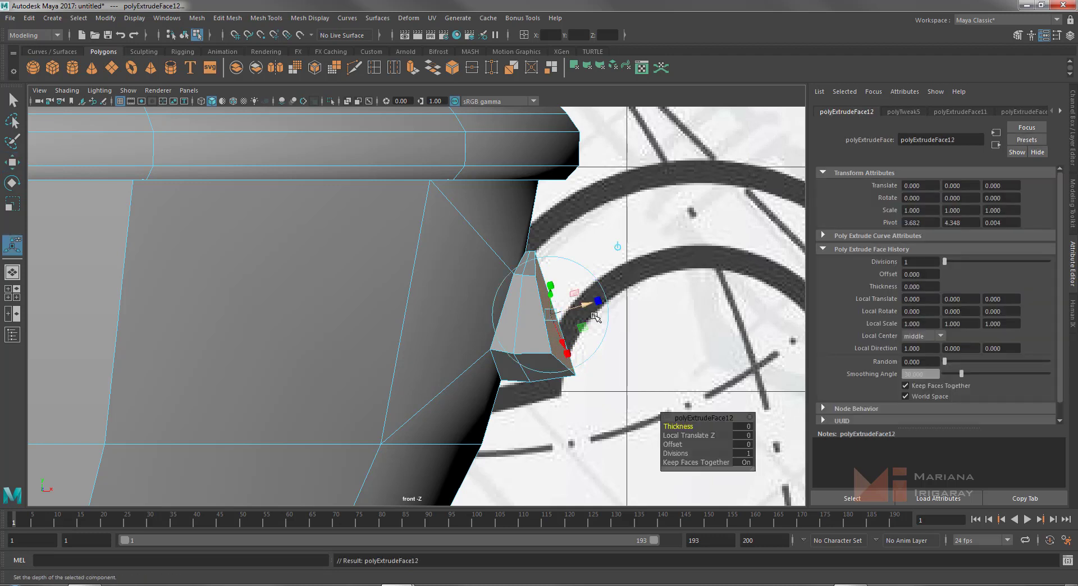
pyautogui.moveTo(590, 306); pyautogui.dragTo(608, 275)
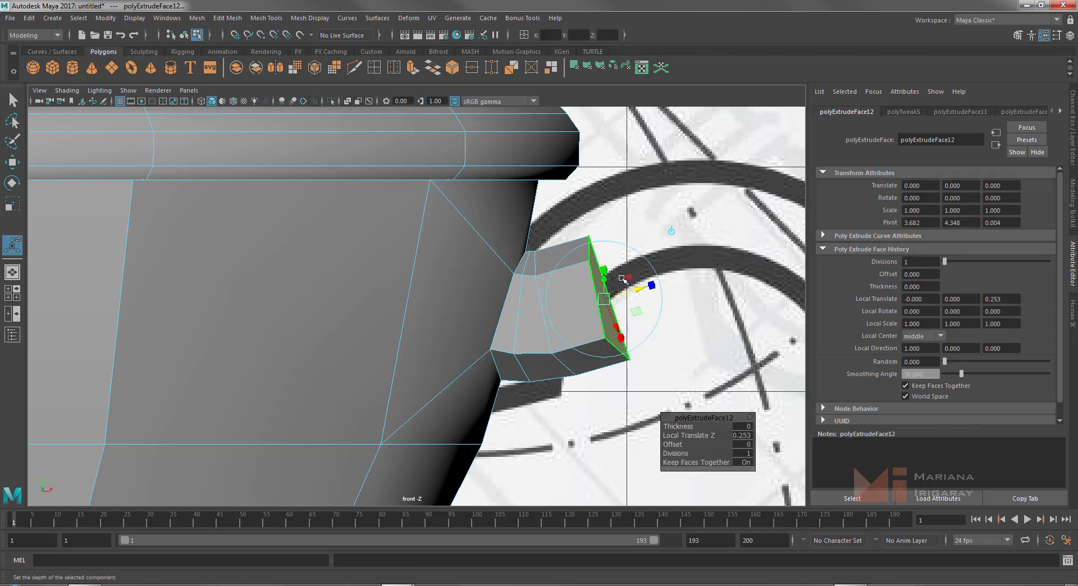
pyautogui.press('w')
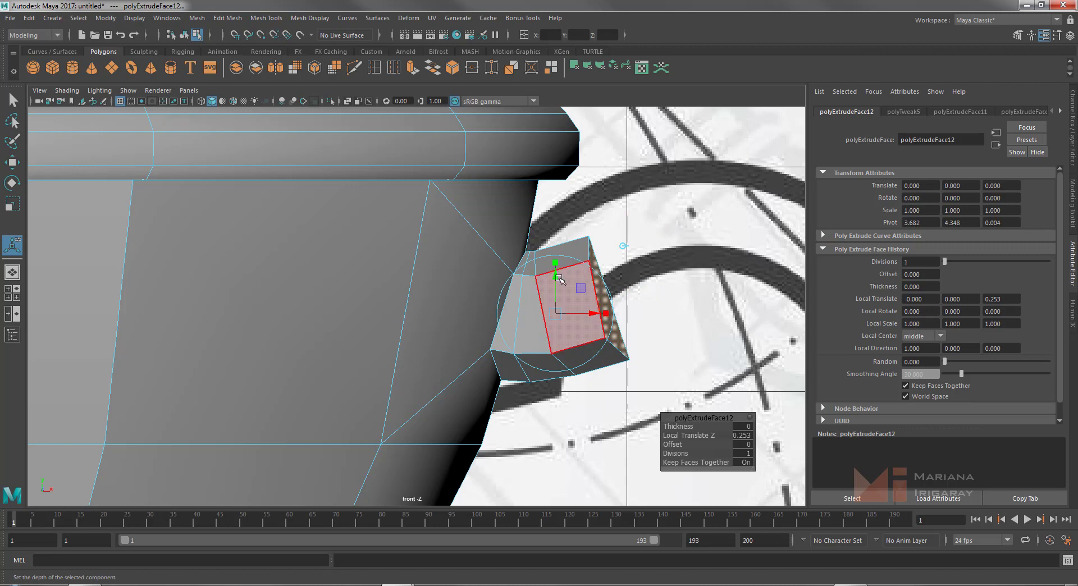
pyautogui.moveTo(562, 269); pyautogui.dragTo(558, 222)
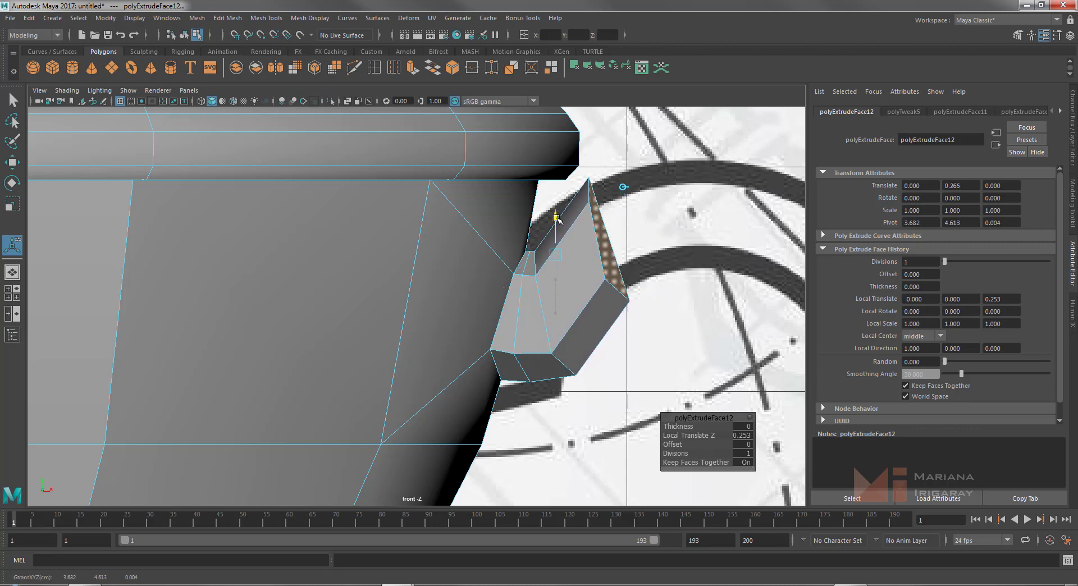
pyautogui.moveTo(558, 222); pyautogui.dragTo(557, 216)
pyautogui.moveTo(607, 249); pyautogui.dragTo(650, 251)
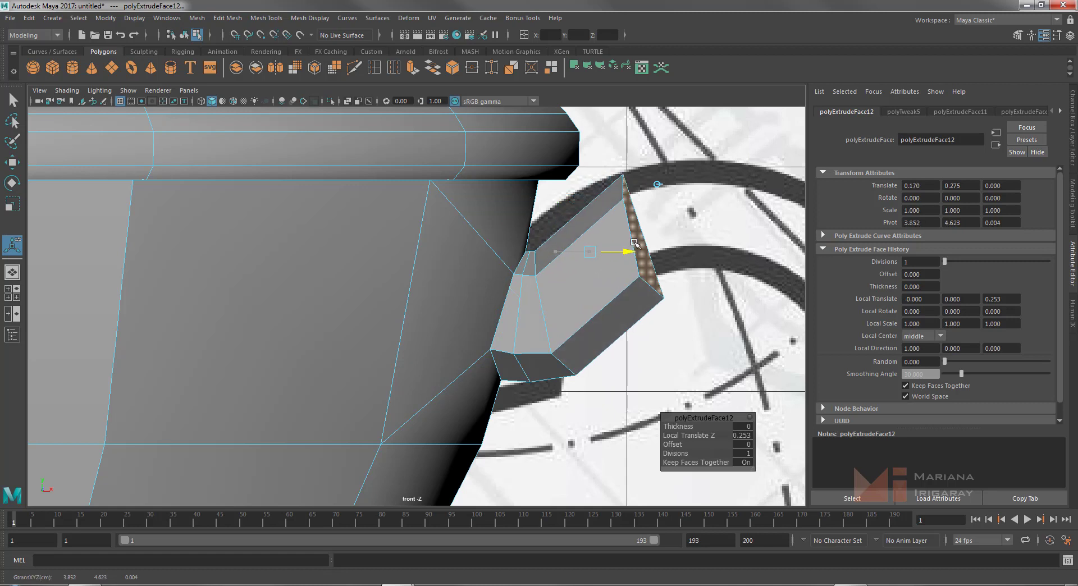
pyautogui.moveTo(601, 216); pyautogui.dragTo(600, 206)
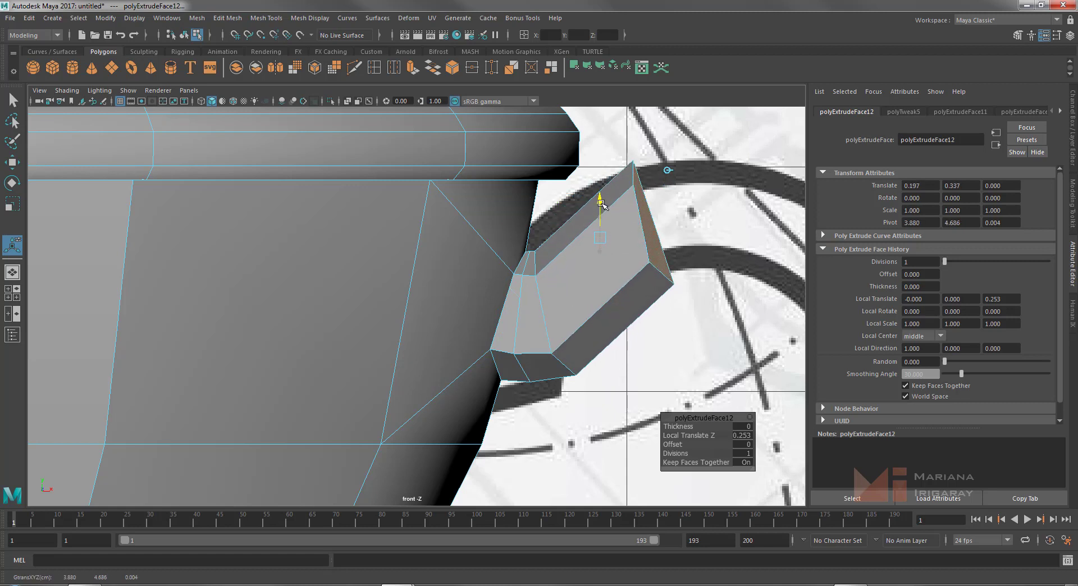
pyautogui.moveTo(640, 236); pyautogui.dragTo(666, 236)
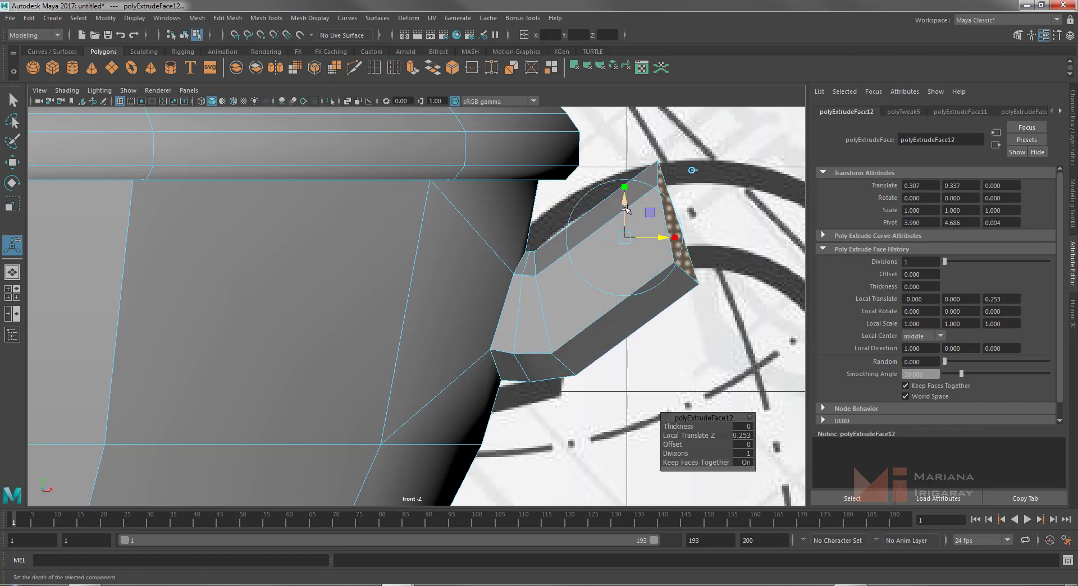
pyautogui.moveTo(626, 205); pyautogui.dragTo(625, 195)
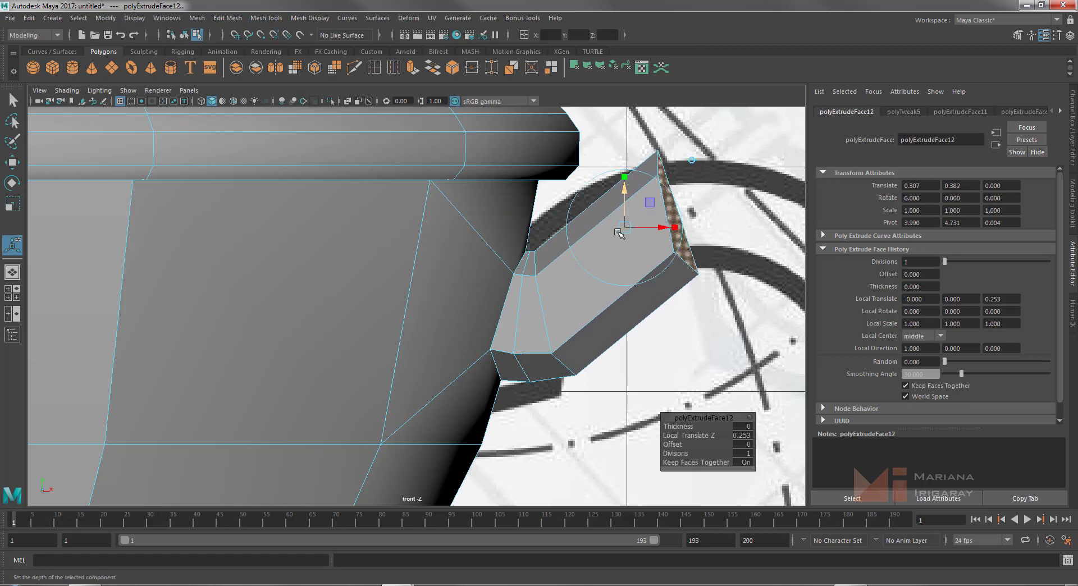
pyautogui.keyDown('alt'); pyautogui.moveTo(580, 287); pyautogui.dragTo(350, 275, button='middle'); pyautogui.keyUp('alt')
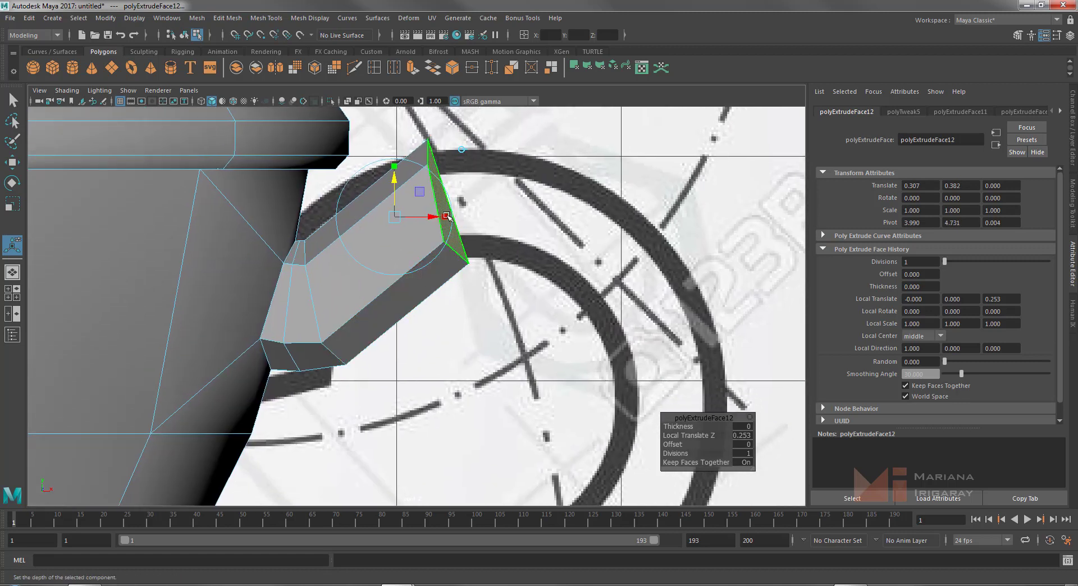
pyautogui.moveTo(433, 216); pyautogui.dragTo(398, 184)
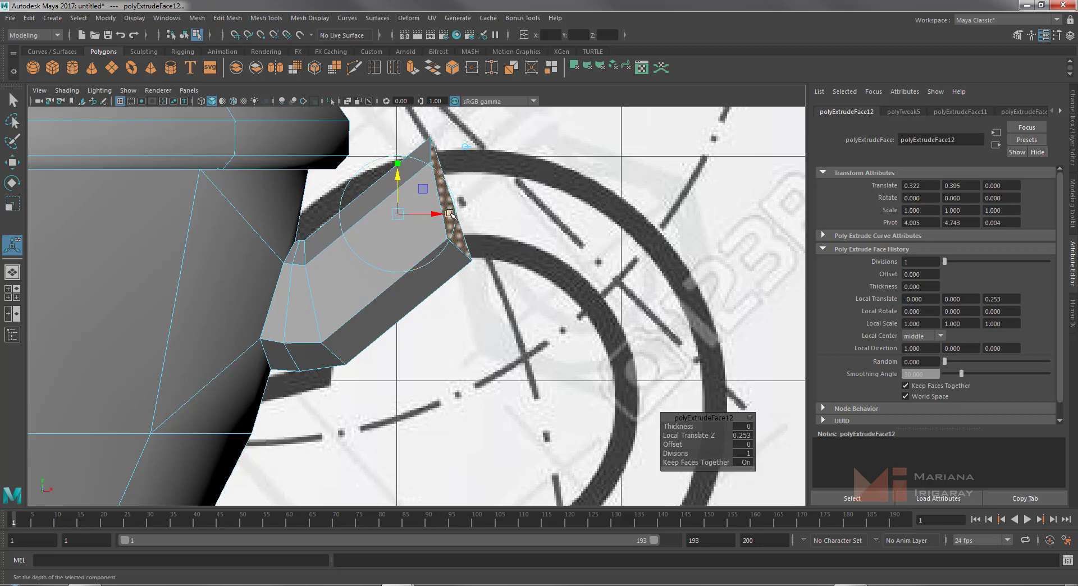
# Extrude a third segment 0.652 out, then tilt, lower and slightly shrink its end face
pyautogui.hotkey('ctrl', 'e')
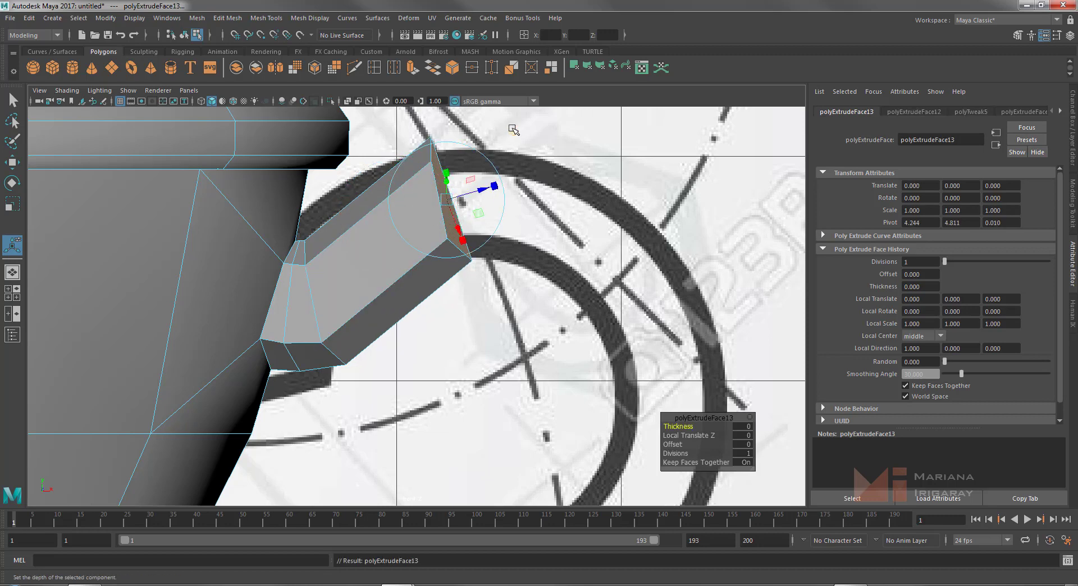
pyautogui.click(518, 131)
pyautogui.moveTo(492, 200)
pyautogui.mouseDown()
pyautogui.moveTo(632, 207)
pyautogui.moveTo(637, 193)
pyautogui.mouseUp()
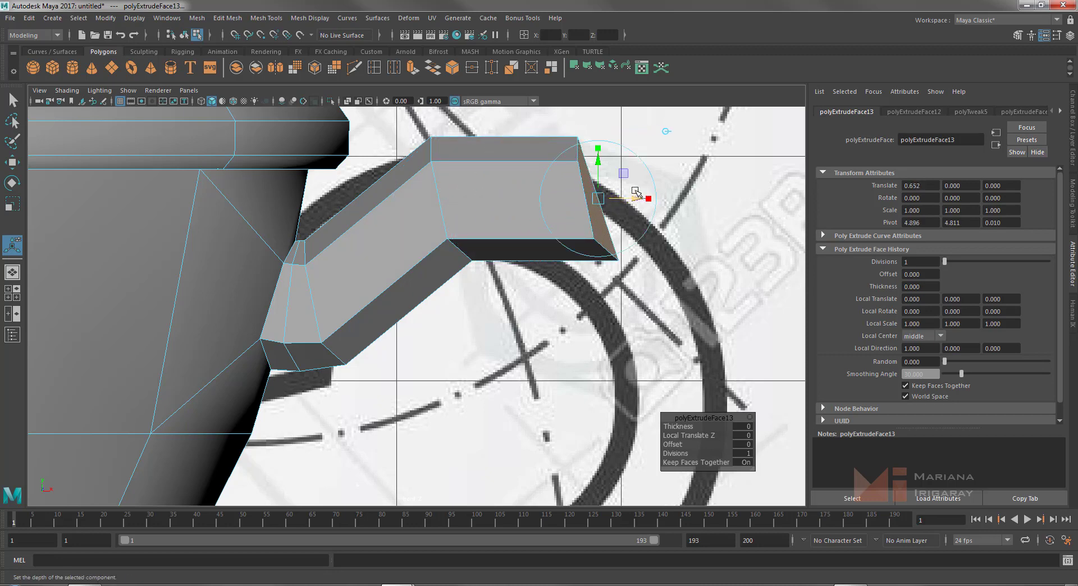
pyautogui.press('e')
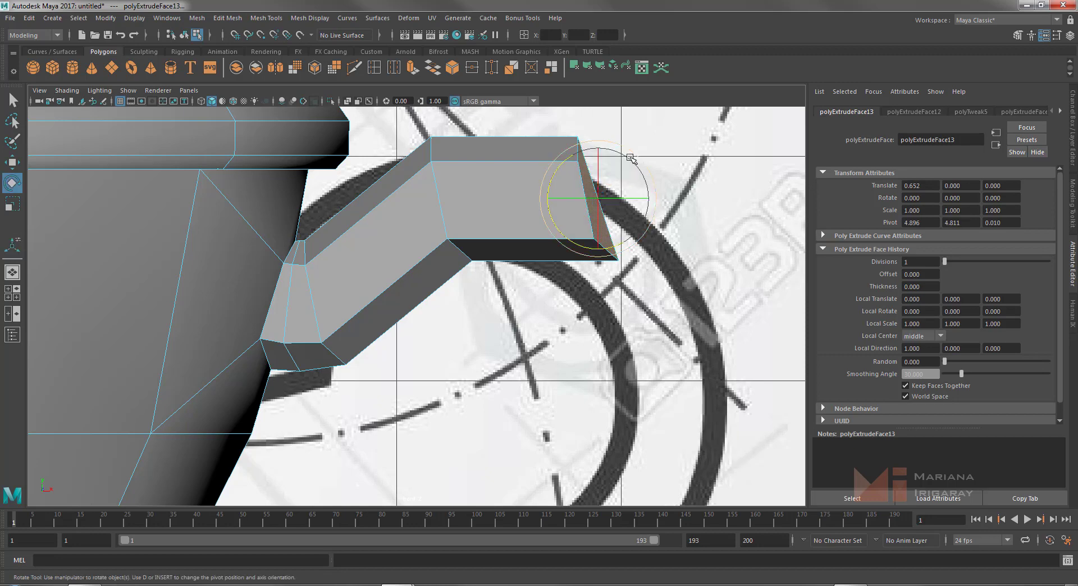
pyautogui.moveTo(569, 163)
pyautogui.mouseDown()
pyautogui.moveTo(615, 162)
pyautogui.moveTo(592, 196)
pyautogui.mouseUp()
pyautogui.press('w')
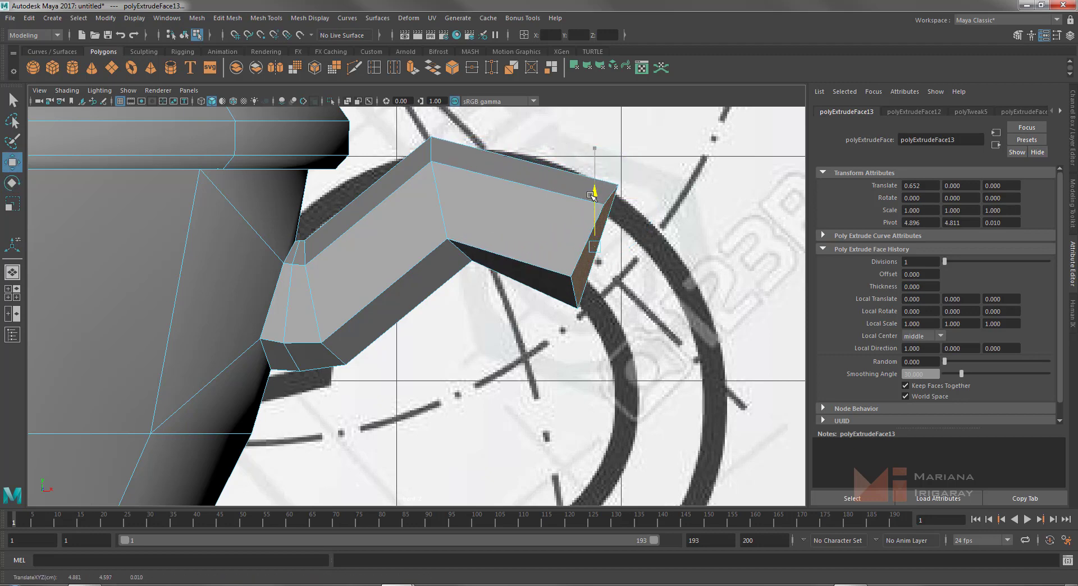
pyautogui.press('r')
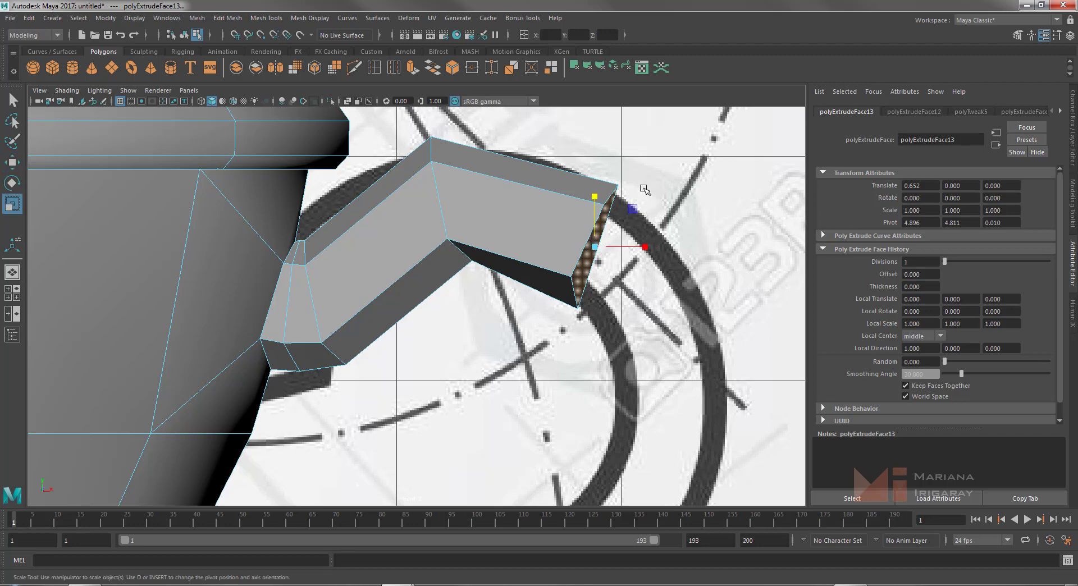
pyautogui.moveTo(595, 246); pyautogui.dragTo(587, 251)
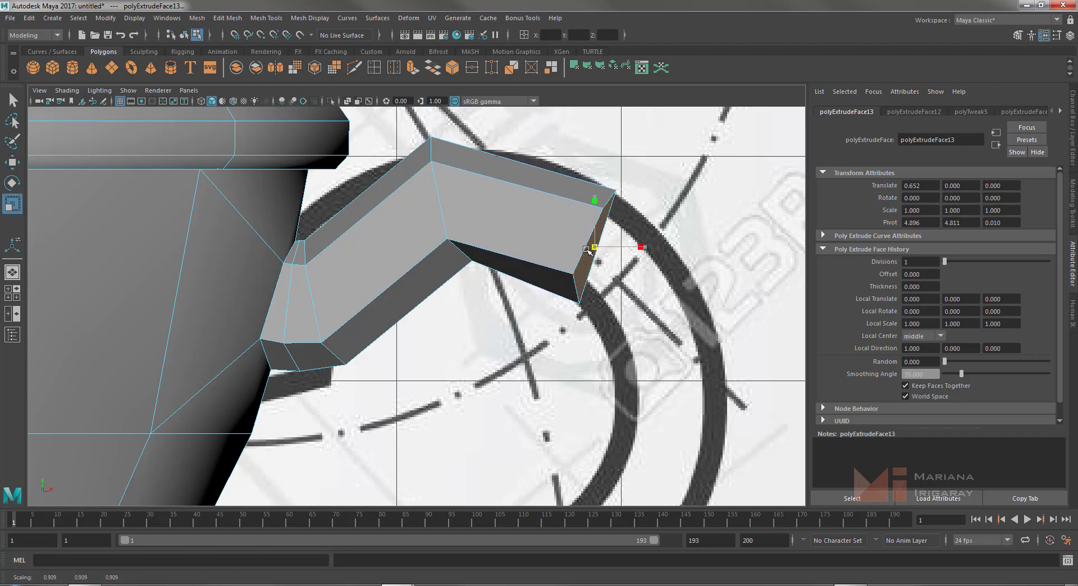
pyautogui.click(593, 248)
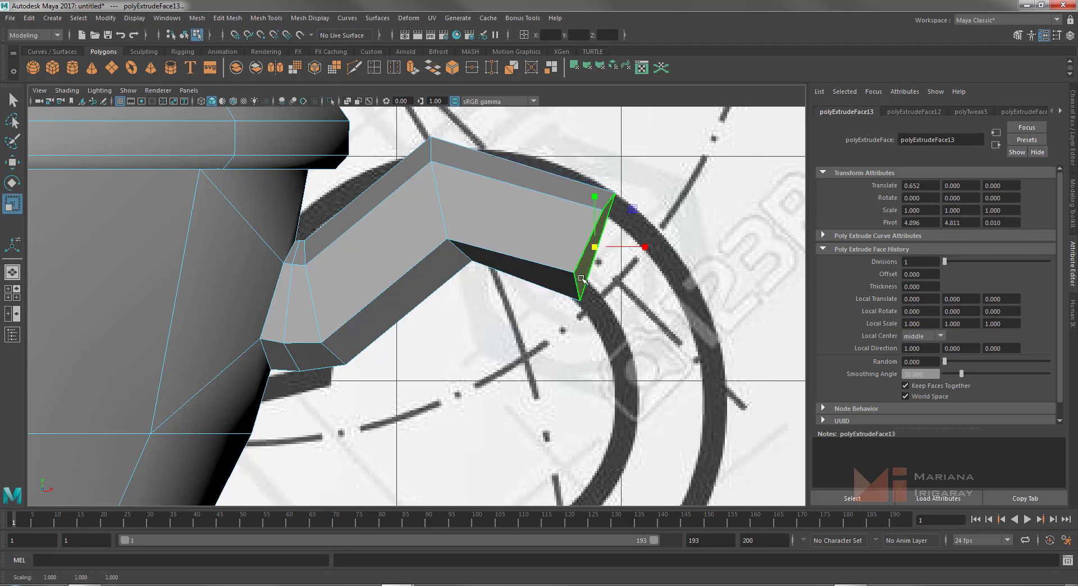
pyautogui.scroll(-6, 636, 241)
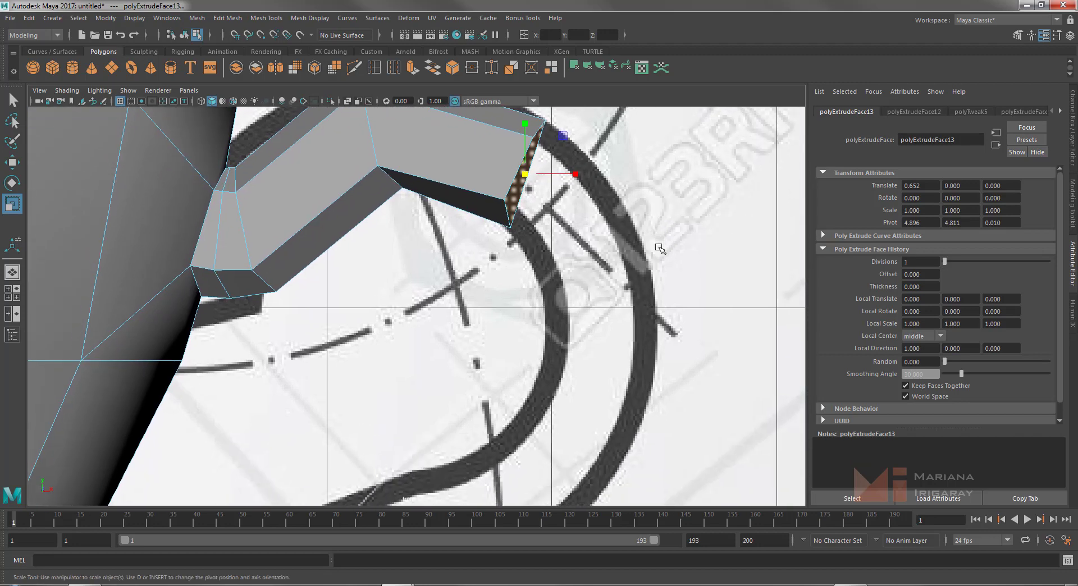
pyautogui.scroll(1, 637, 240)
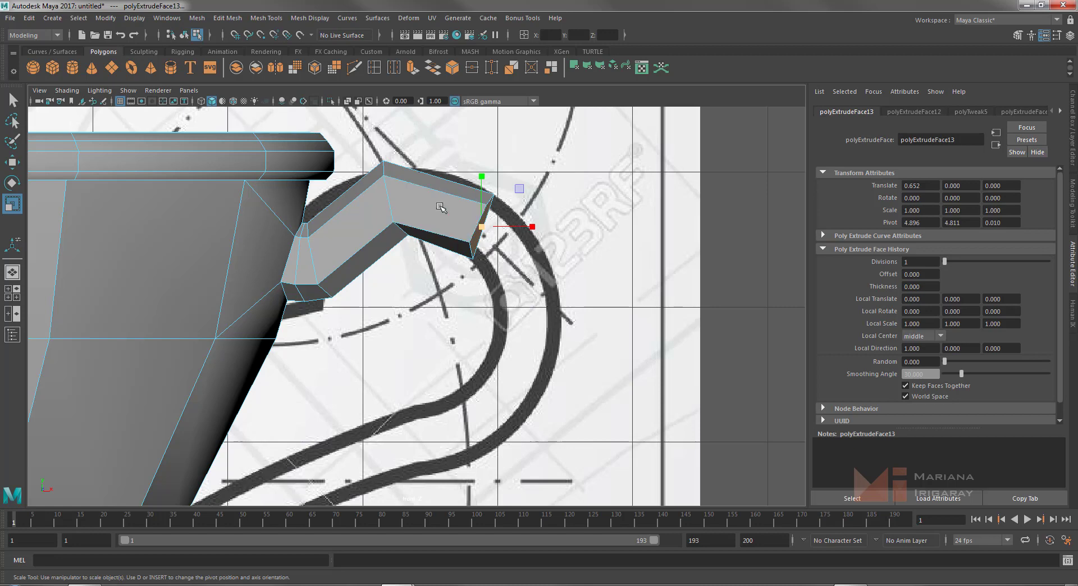
# Extrude another segment angled downward along the curve, then pan down toward the cup
pyautogui.hotkey('ctrl', 'e')
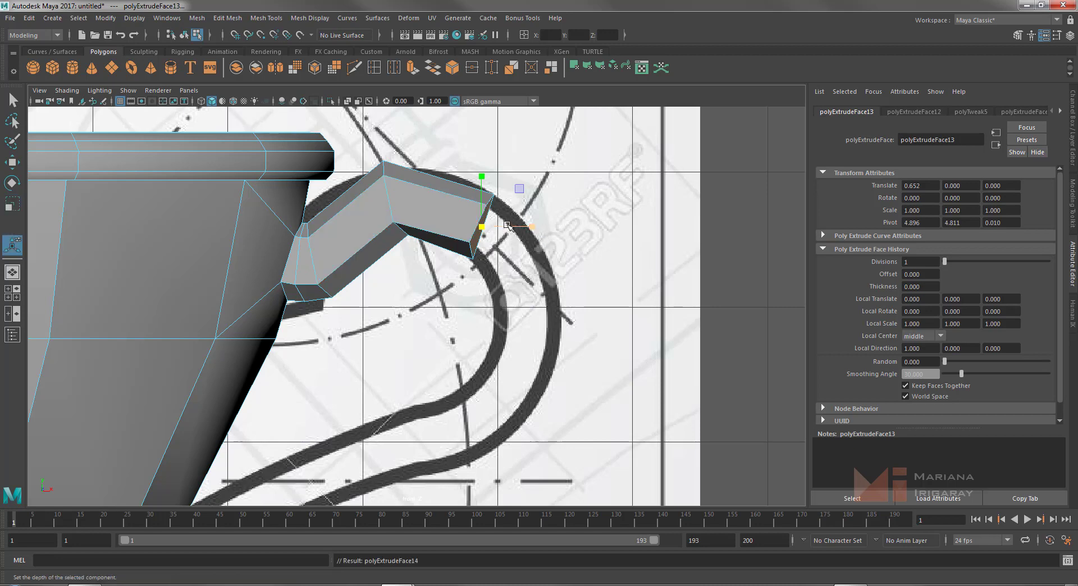
pyautogui.click(549, 159)
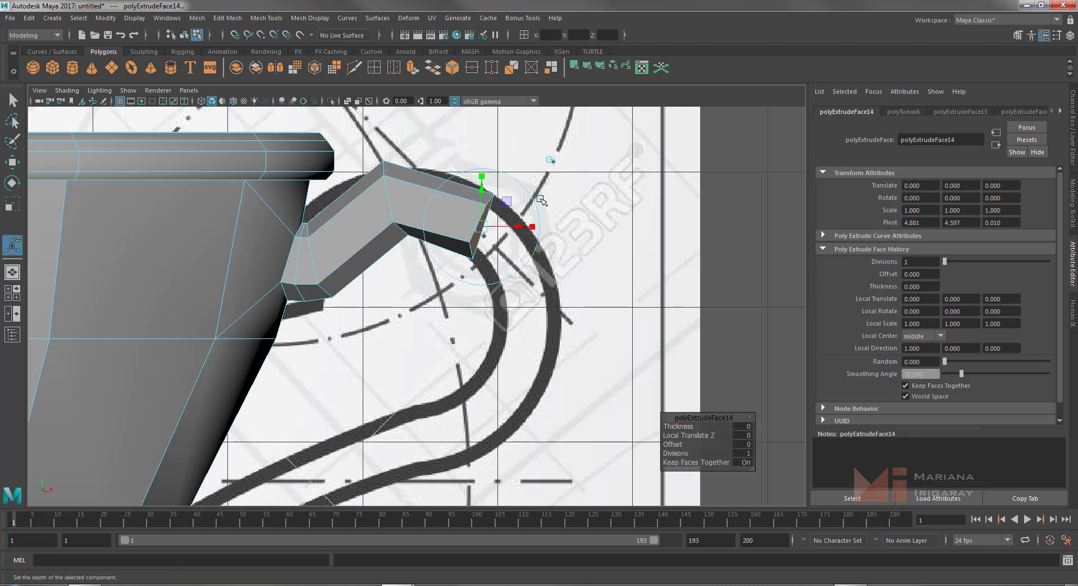
pyautogui.moveTo(518, 226)
pyautogui.mouseDown()
pyautogui.moveTo(625, 226)
pyautogui.moveTo(546, 247)
pyautogui.moveTo(550, 300)
pyautogui.moveTo(540, 254)
pyautogui.moveTo(554, 311)
pyautogui.moveTo(549, 264)
pyautogui.mouseUp()
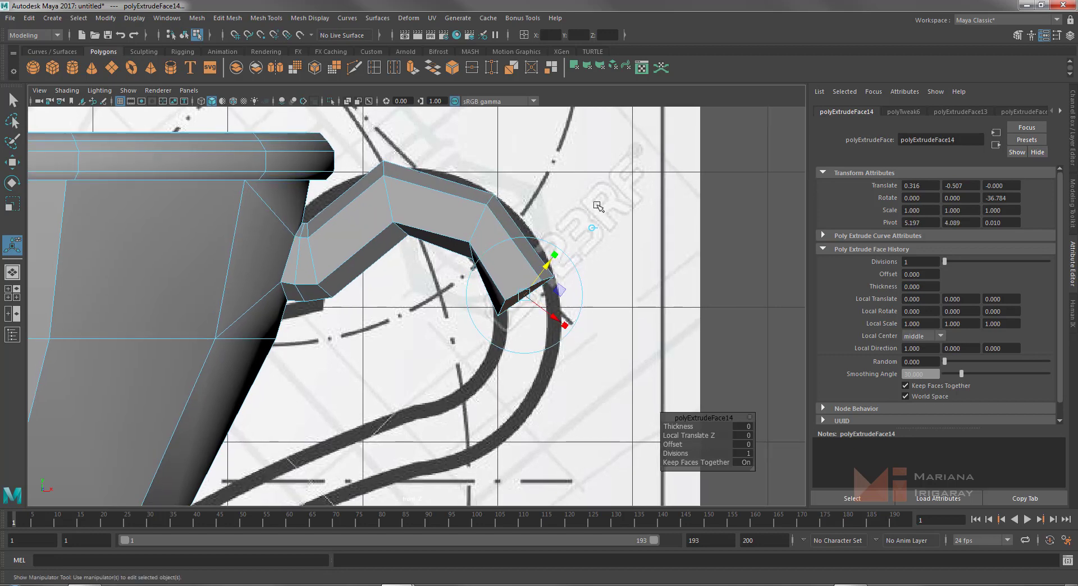
pyautogui.keyDown('alt'); pyautogui.moveTo(533, 240); pyautogui.dragTo(625, 190, button='middle'); pyautogui.keyUp('alt')
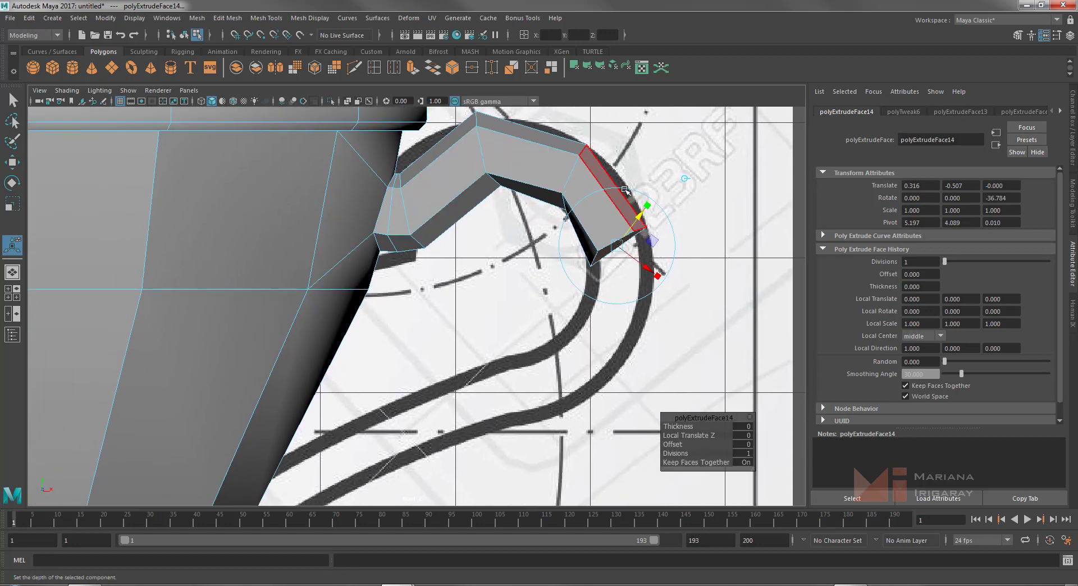
pyautogui.moveTo(629, 262)
pyautogui.keyDown('alt'); pyautogui.mouseDown(button='middle')
pyautogui.moveTo(606, 205)
pyautogui.moveTo(611, 193)
pyautogui.mouseUp(button='middle'); pyautogui.keyUp('alt')
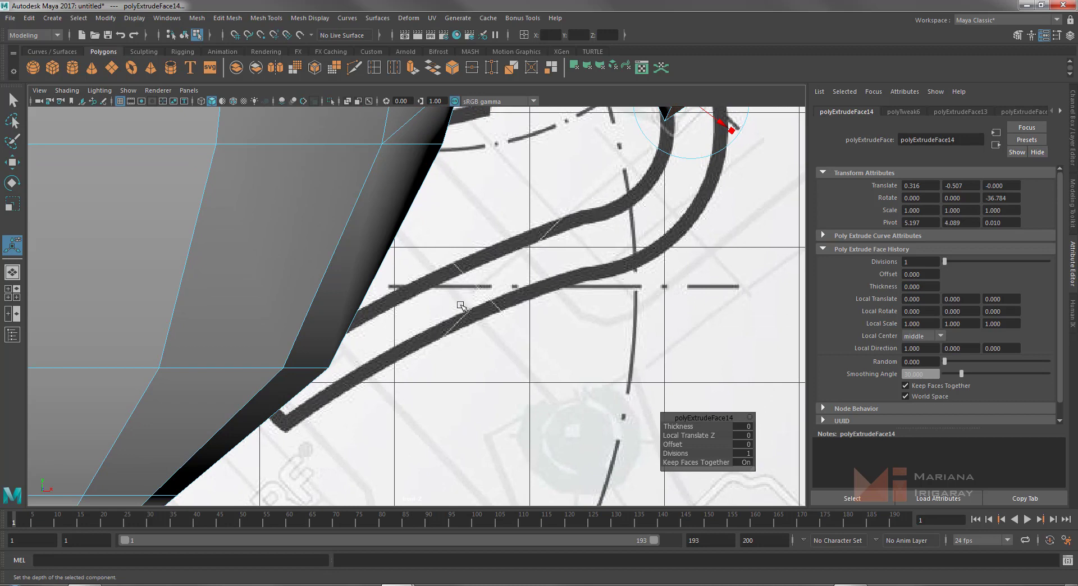
pyautogui.keyDown('alt'); pyautogui.moveTo(562, 240); pyautogui.dragTo(525, 299, button='middle'); pyautogui.keyUp('alt')
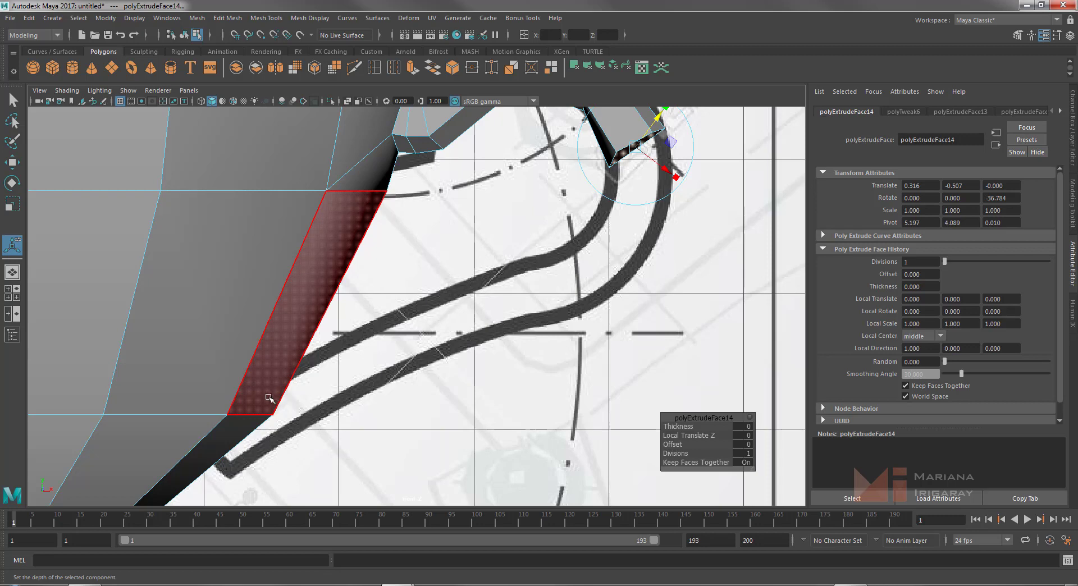
# Zoom in on the perspective view and orbit to see the handle from the side
pyautogui.press('space')
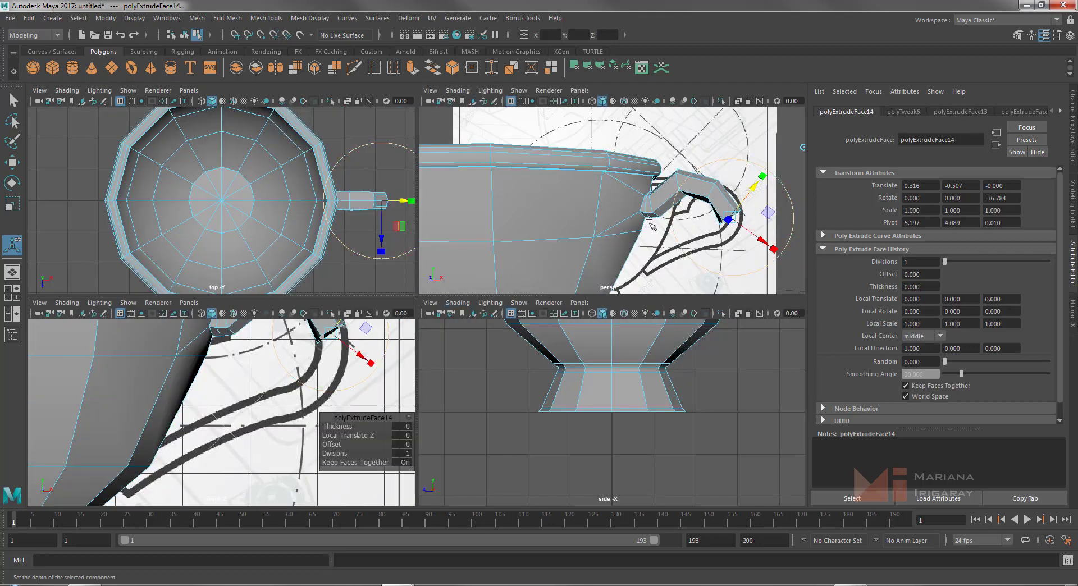
pyautogui.press('space')
pyautogui.scroll(3, 590, 185)
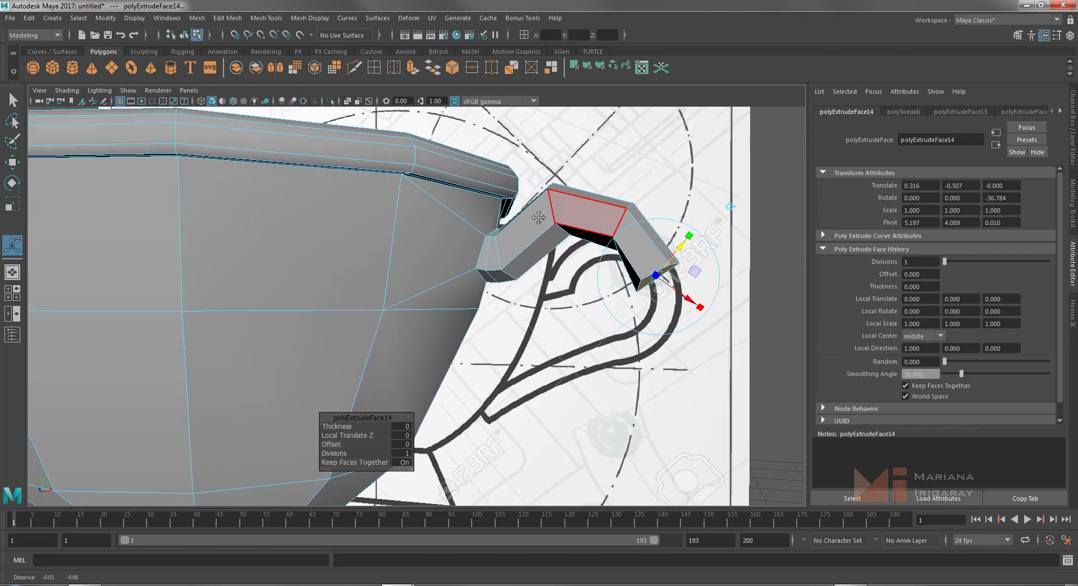
pyautogui.scroll(4, 555, 149)
pyautogui.moveTo(549, 289)
pyautogui.keyDown('alt'); pyautogui.mouseDown()
pyautogui.moveTo(458, 285)
pyautogui.moveTo(477, 292)
pyautogui.mouseUp(); pyautogui.keyUp('alt')
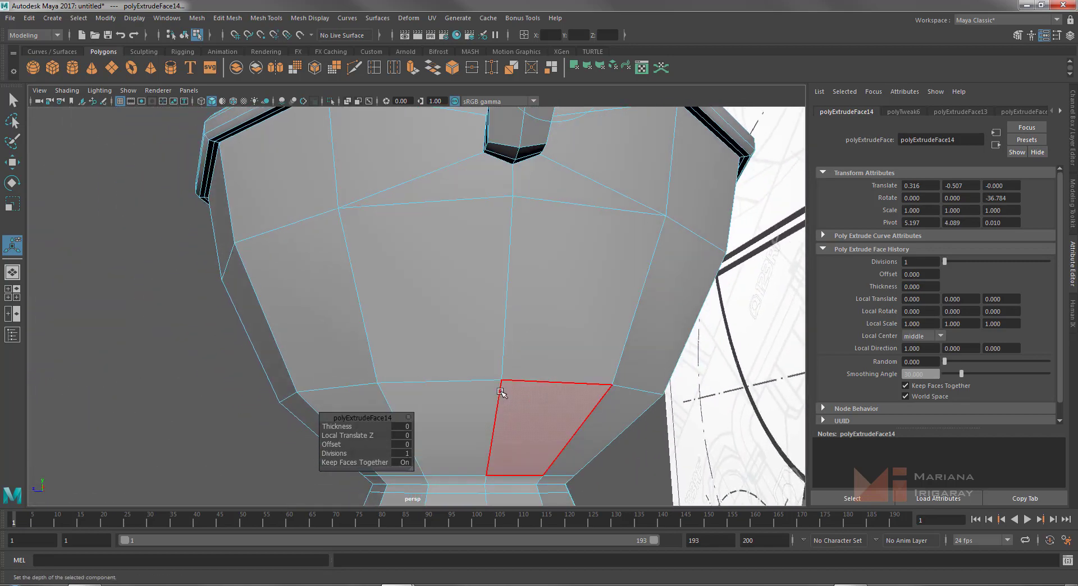
pyautogui.keyDown('alt'); pyautogui.moveTo(488, 340); pyautogui.dragTo(585, 348); pyautogui.keyUp('alt')
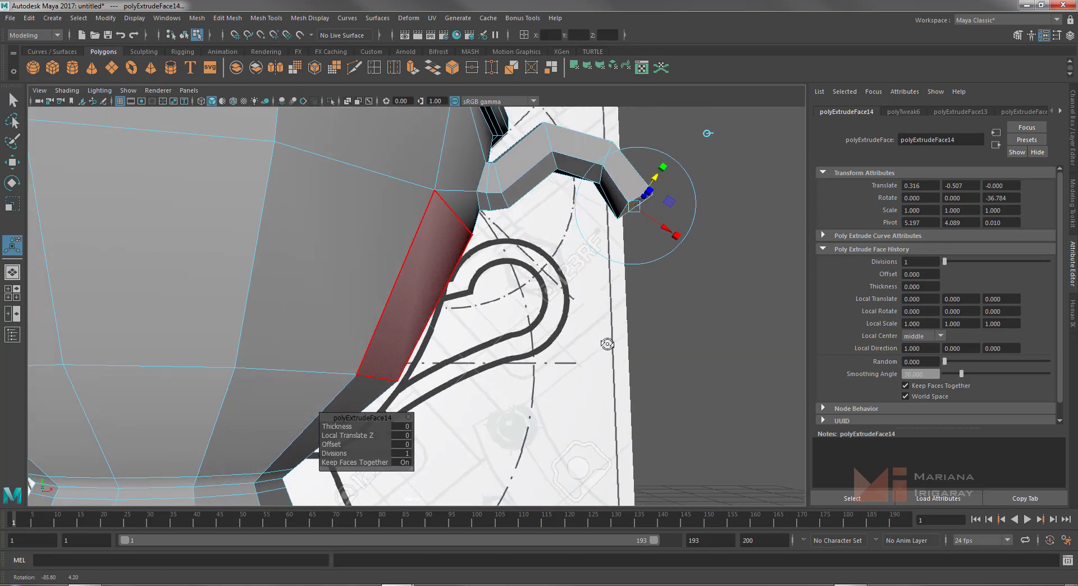
# Orbit the perspective view down to the cup bowl below the handle
pyautogui.press('space')
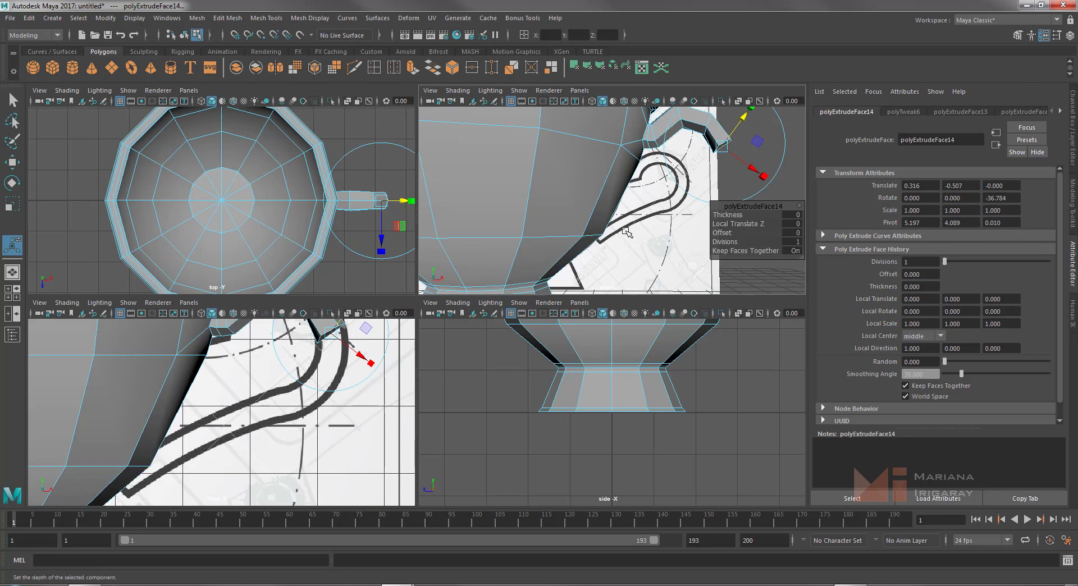
pyautogui.press('space')
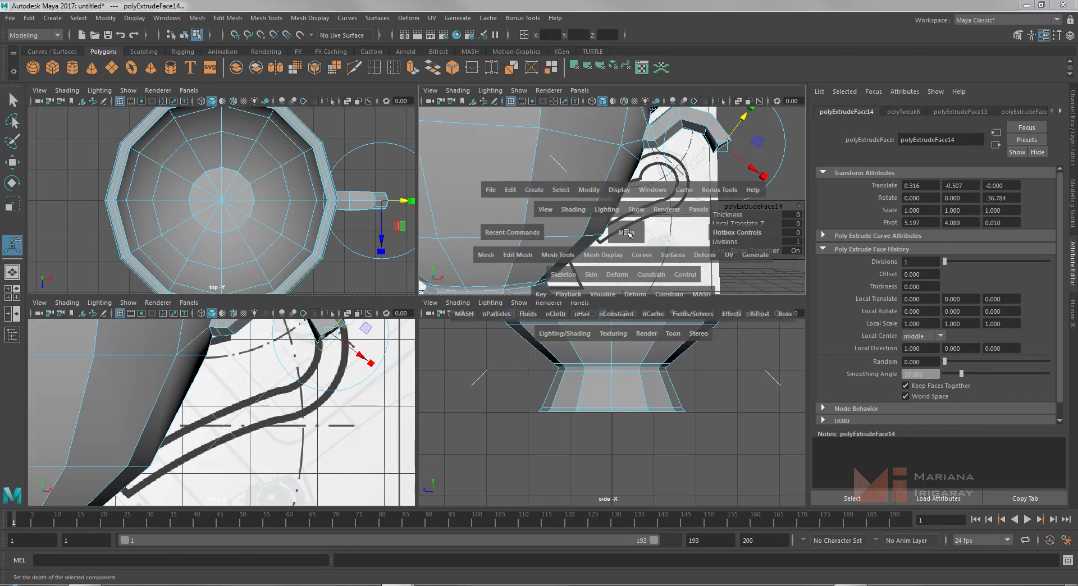
pyautogui.moveTo(460, 303)
pyautogui.keyDown('alt'); pyautogui.mouseDown()
pyautogui.moveTo(485, 339)
pyautogui.moveTo(458, 333)
pyautogui.mouseUp(); pyautogui.keyUp('alt')
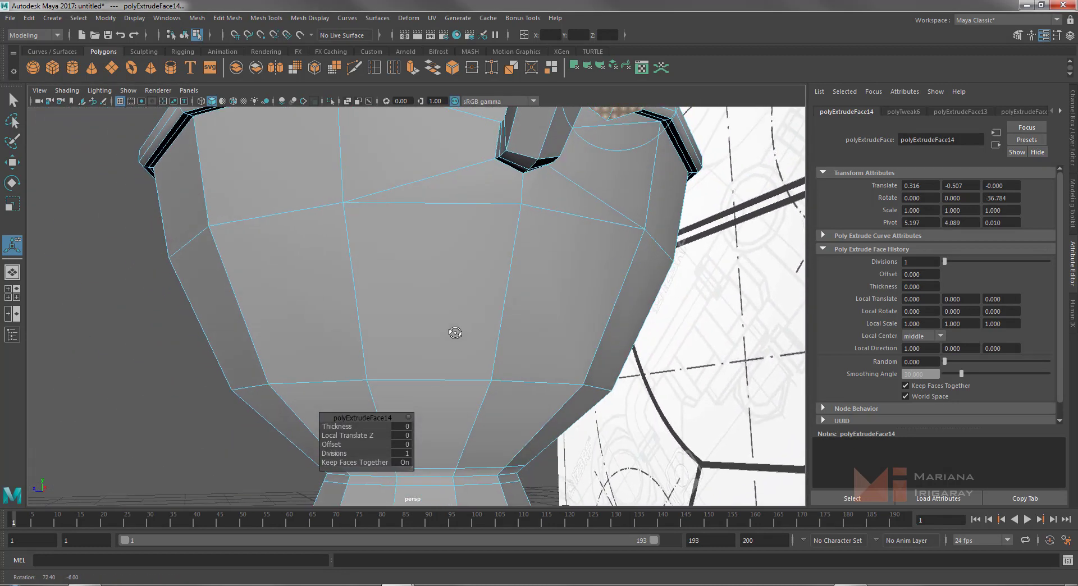
pyautogui.moveTo(626, 313)
pyautogui.keyDown('alt'); pyautogui.mouseDown(button='middle')
pyautogui.moveTo(676, 306)
pyautogui.moveTo(679, 316)
pyautogui.mouseUp(button='middle'); pyautogui.keyUp('alt')
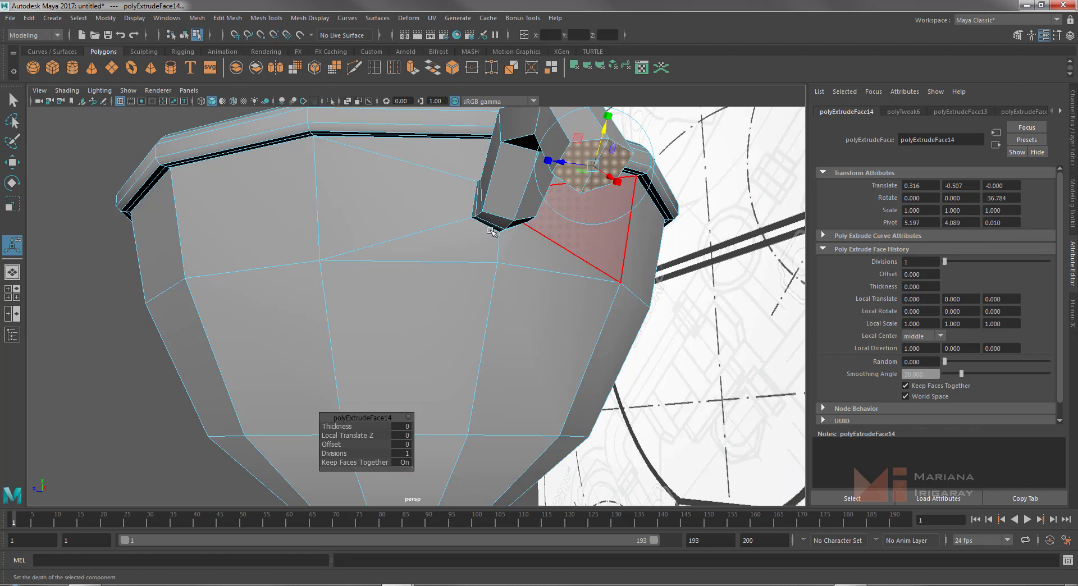
# Insert a Multi-Cut edge loop around the cup body
pyautogui.click(354, 69)
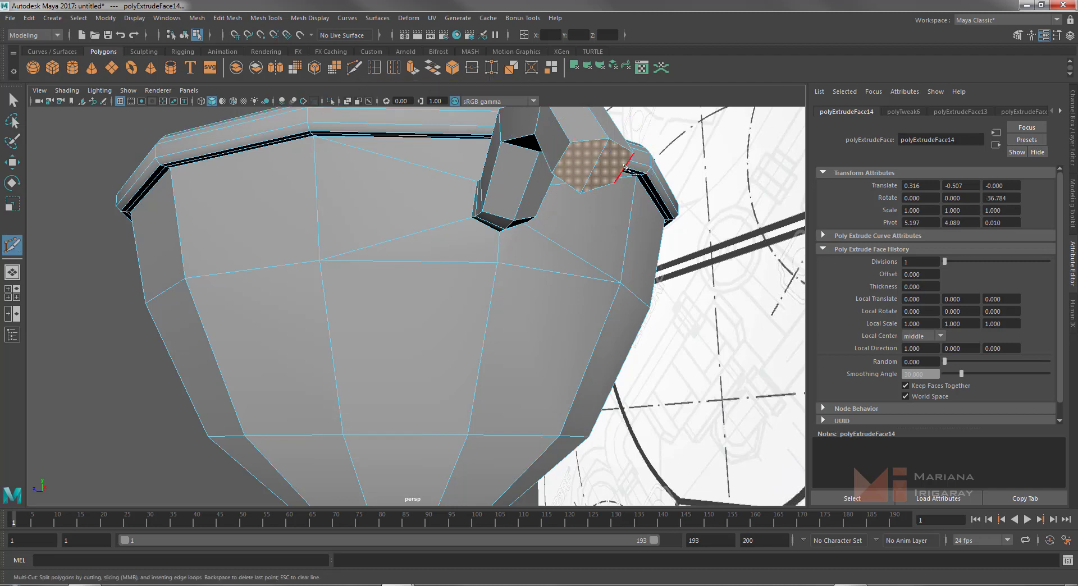
pyautogui.press('ctrl')
pyautogui.keyDown('ctrl'); pyautogui.click(623, 166); pyautogui.keyUp('ctrl')
pyautogui.click(497, 263)
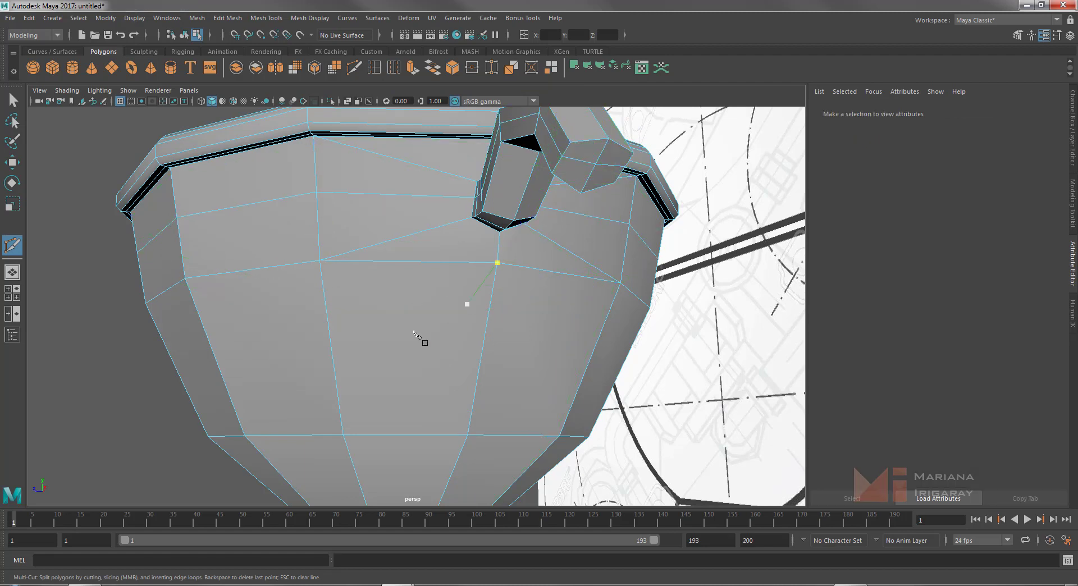
pyautogui.keyDown('ctrl'); pyautogui.click(621, 216); pyautogui.keyUp('ctrl')
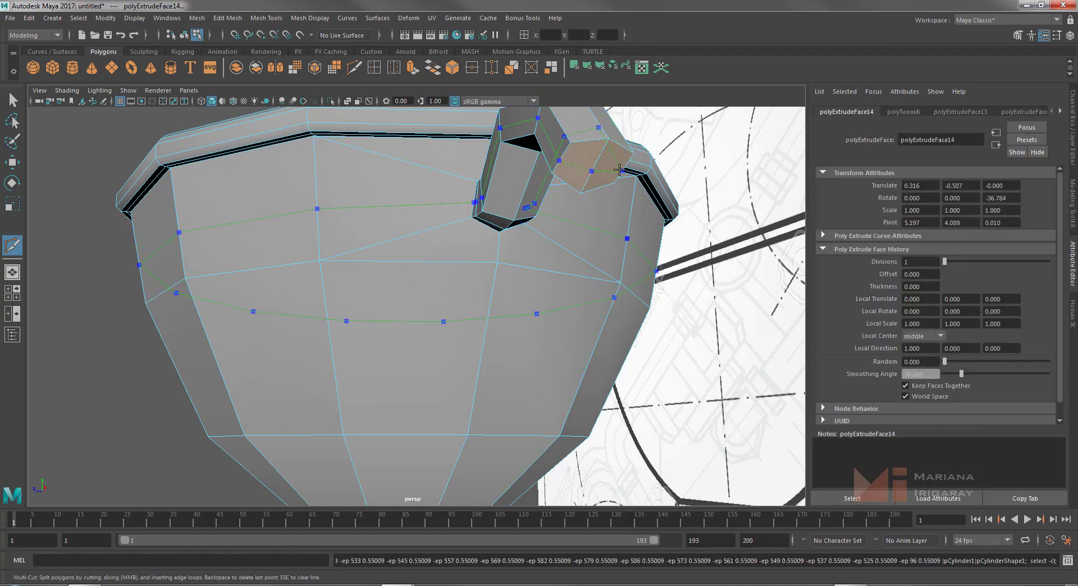
# Start a diagonal cut from a cup-body vertex toward the handle base
pyautogui.click(319, 260)
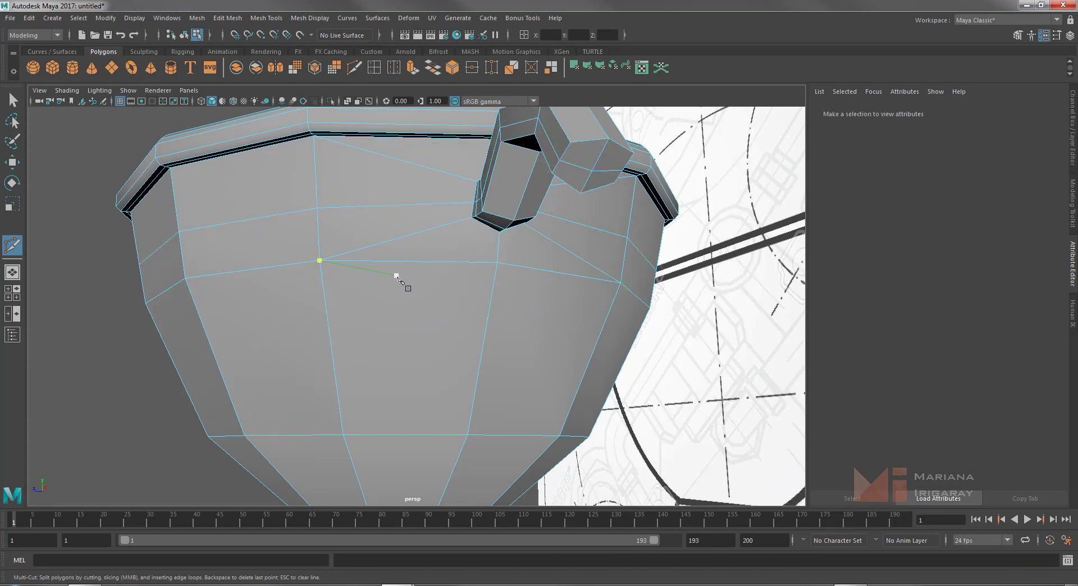
pyautogui.press('BackSpace')
pyautogui.click(318, 209)
# Finish the cut and select the first vertices where the handle meets the cup
pyautogui.press('w')
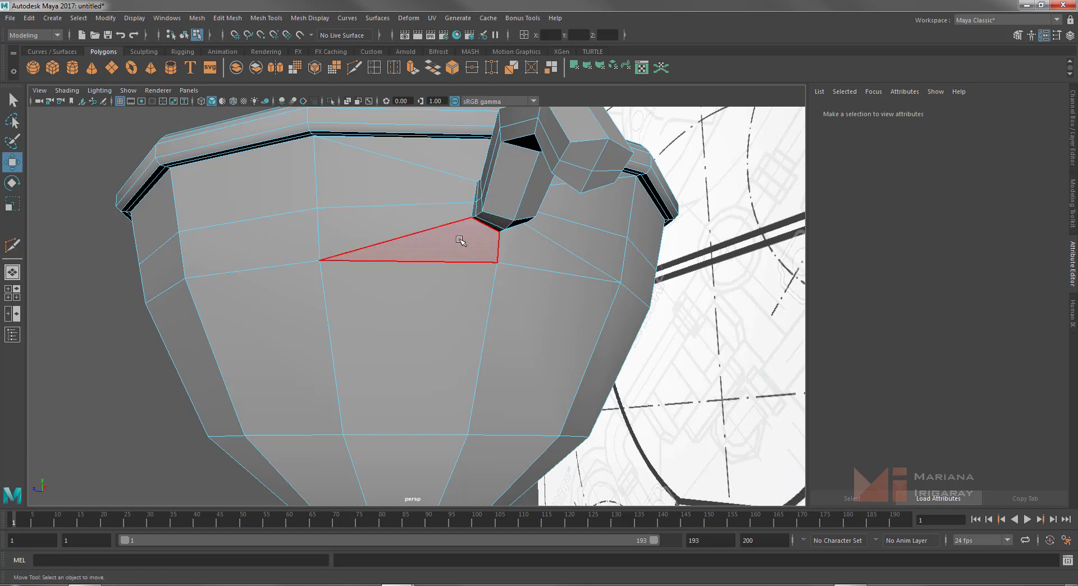
pyautogui.keyDown('alt'); pyautogui.moveTo(461, 242); pyautogui.dragTo(506, 279); pyautogui.keyUp('alt')
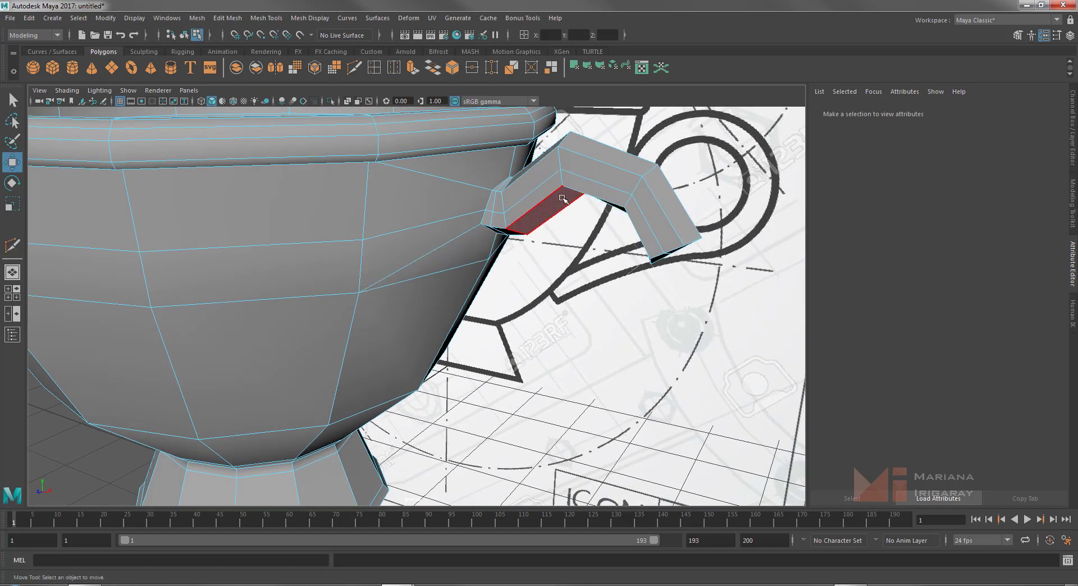
pyautogui.rightClick(603, 184)
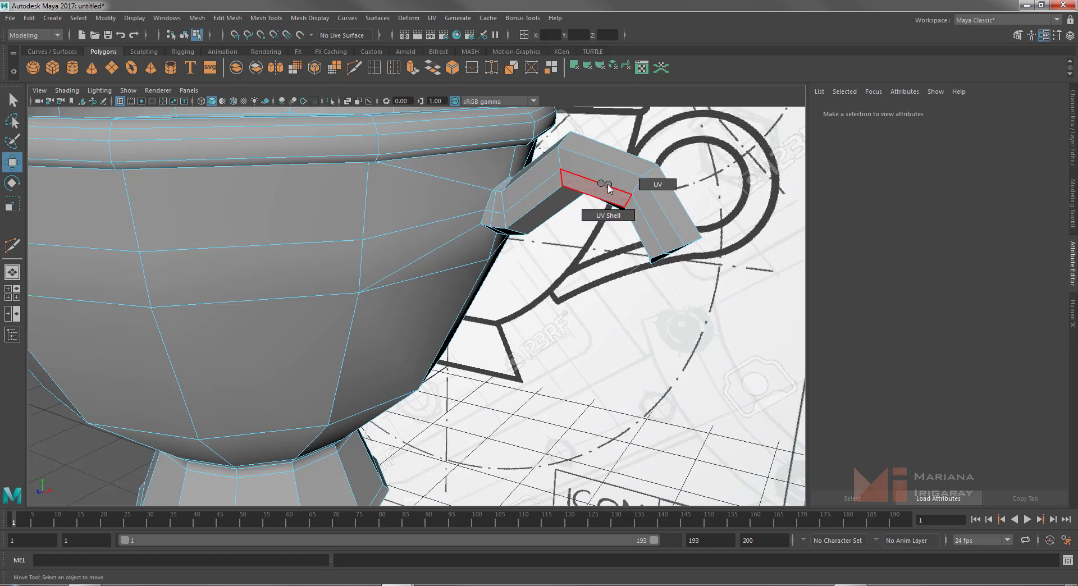
pyautogui.rightClick(598, 183)
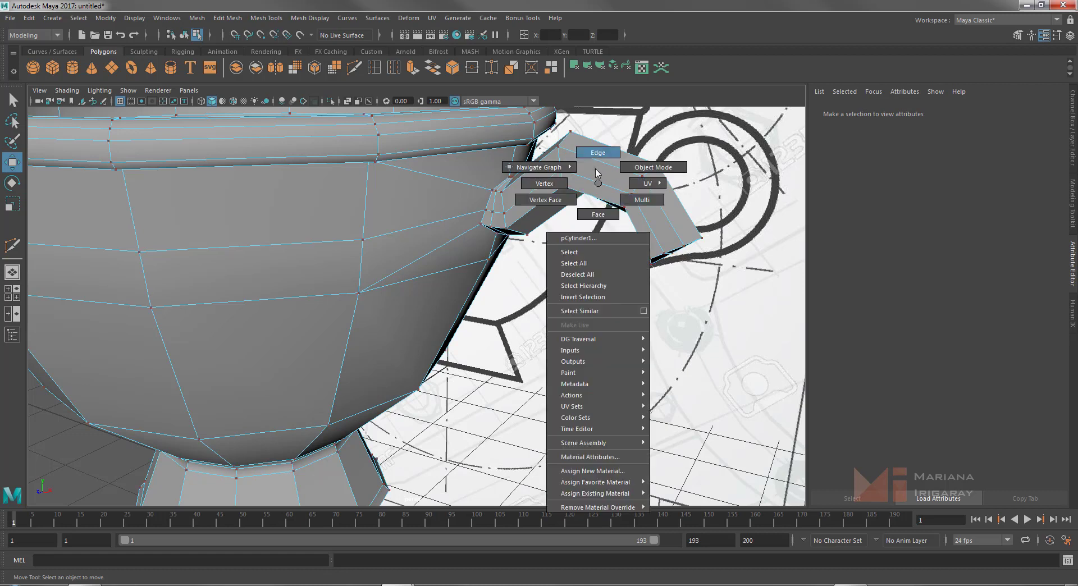
pyautogui.moveTo(596, 173); pyautogui.dragTo(538, 186, button='right')
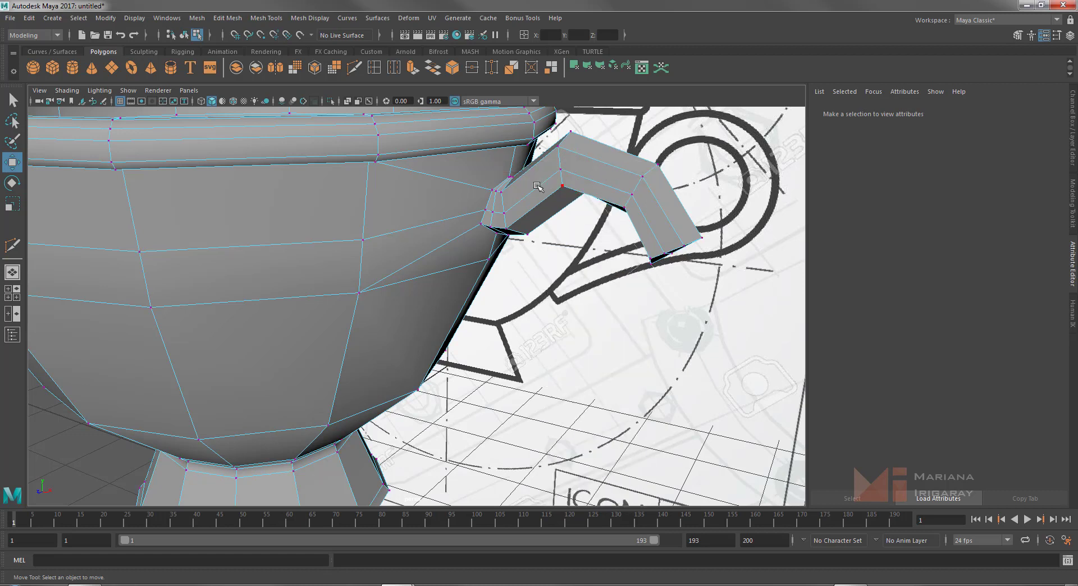
pyautogui.click(484, 210)
pyautogui.scroll(-2, 560, 179)
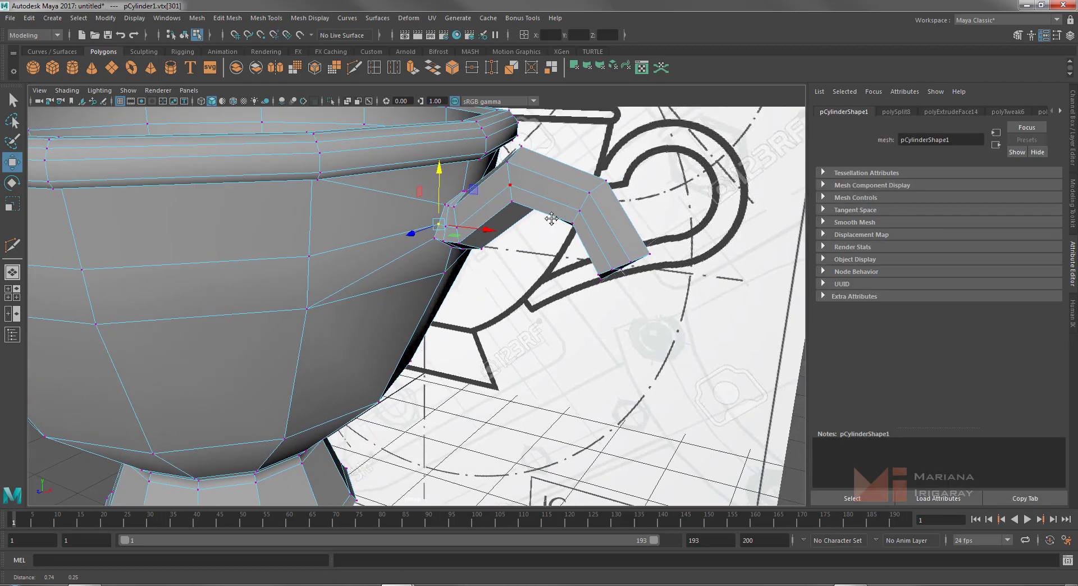
pyautogui.moveTo(560, 179)
pyautogui.keyDown('alt'); pyautogui.mouseDown()
pyautogui.moveTo(663, 317)
pyautogui.moveTo(626, 337)
pyautogui.moveTo(626, 380)
pyautogui.mouseUp(); pyautogui.keyUp('alt')
pyautogui.scroll(4, 663, 318)
pyautogui.scroll(2, 663, 318)
pyautogui.keyDown('shift'); pyautogui.click(667, 390); pyautogui.keyUp('shift')
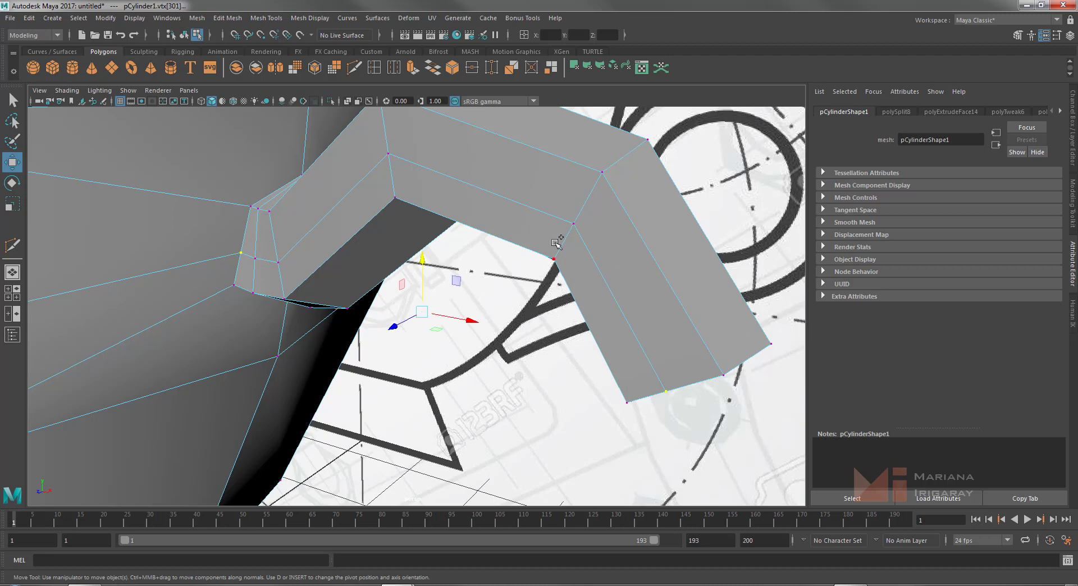
# Add the remaining handle-joint vertices to complete the vtx[301:306] selection
pyautogui.keyDown('shift'); pyautogui.click(574, 224); pyautogui.keyUp('shift')
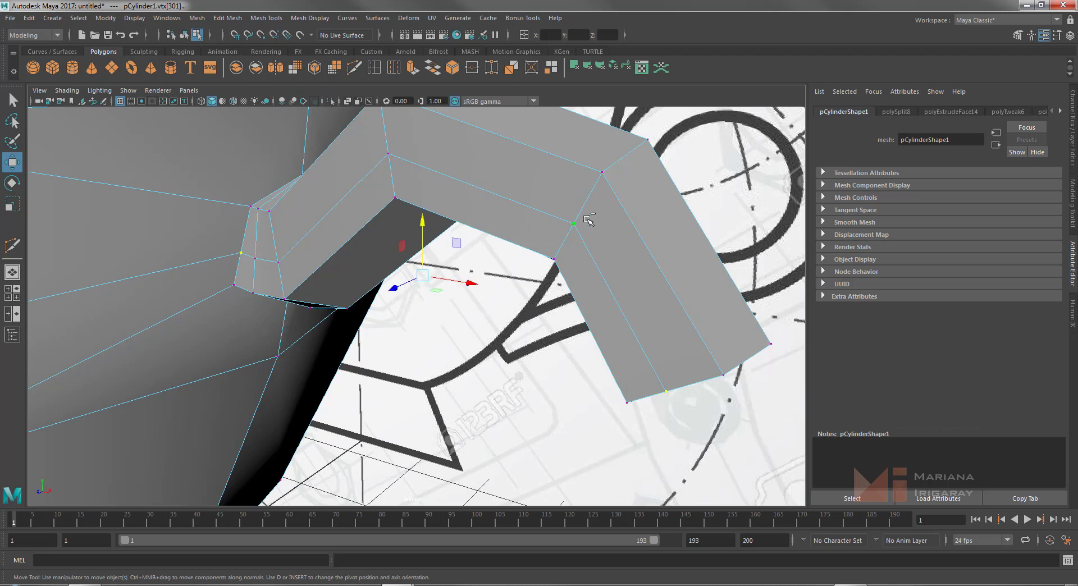
pyautogui.keyDown('shift'); pyautogui.click(390, 152); pyautogui.keyUp('shift')
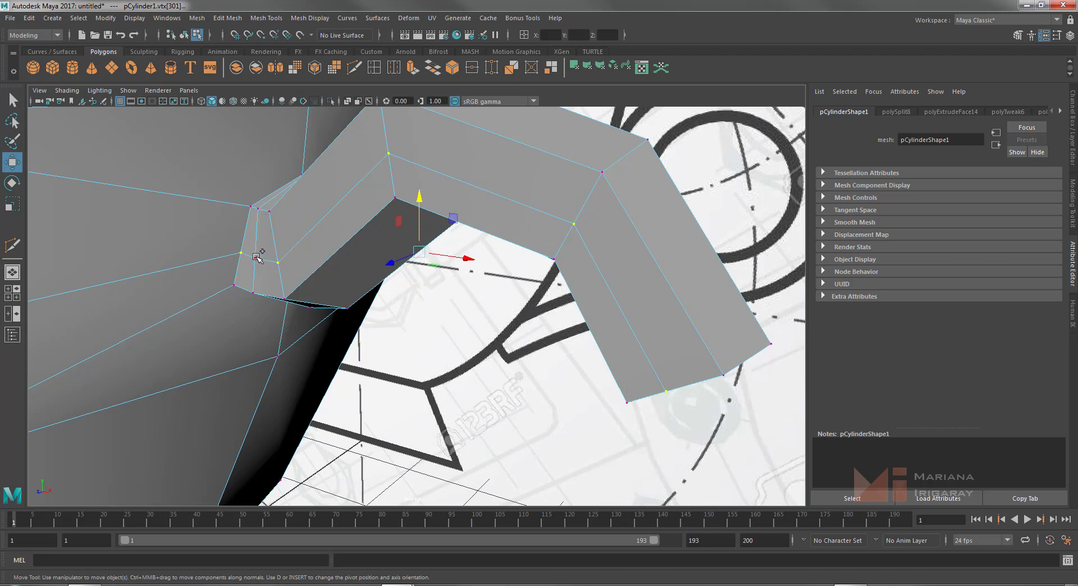
pyautogui.keyDown('shift'); pyautogui.click(256, 258); pyautogui.keyUp('shift')
pyautogui.moveTo(653, 277)
pyautogui.keyDown('alt'); pyautogui.mouseDown()
pyautogui.moveTo(464, 292)
pyautogui.moveTo(436, 279)
pyautogui.moveTo(566, 251)
pyautogui.mouseUp(); pyautogui.keyUp('alt')
pyautogui.keyDown('shift'); pyautogui.click(546, 255); pyautogui.keyUp('shift')
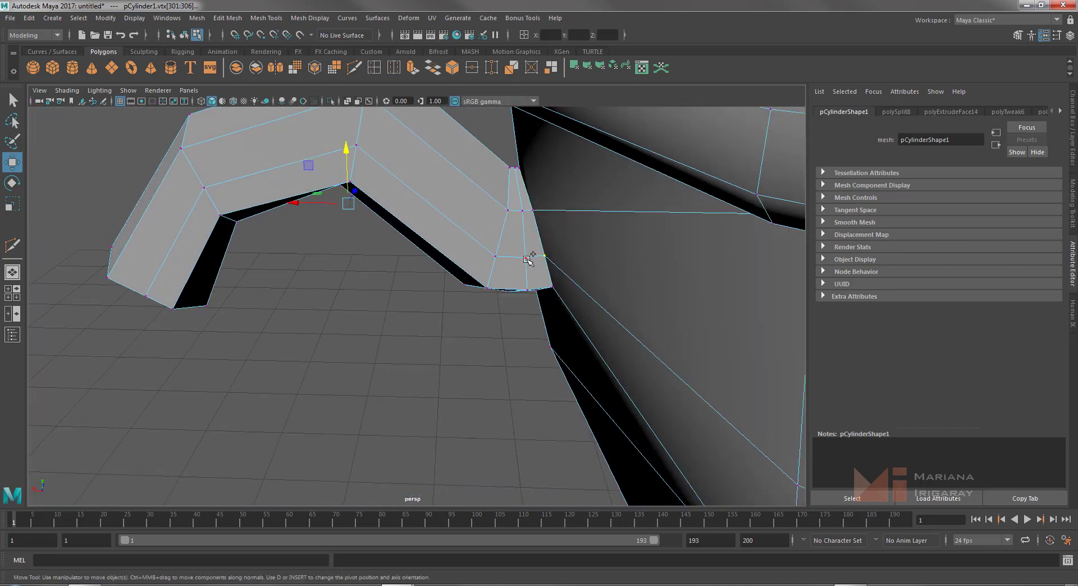
pyautogui.keyDown('shift'); pyautogui.click(356, 146); pyautogui.keyUp('shift')
# Scale the selected vertices outward along X to widen the handle base face
pyautogui.moveTo(354, 293)
pyautogui.keyDown('alt'); pyautogui.mouseDown()
pyautogui.moveTo(385, 315)
pyautogui.moveTo(468, 310)
pyautogui.mouseUp(); pyautogui.keyUp('alt')
pyautogui.scroll(-1, 469, 309)
pyautogui.scroll(-1, 559, 298)
pyautogui.scroll(-2, 535, 234)
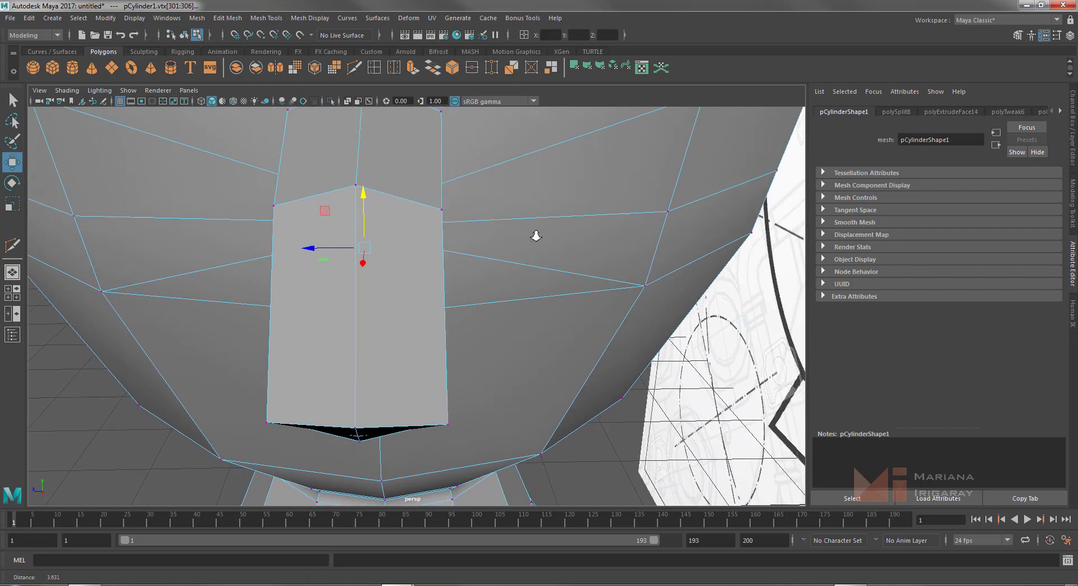
pyautogui.scroll(-2, 451, 167)
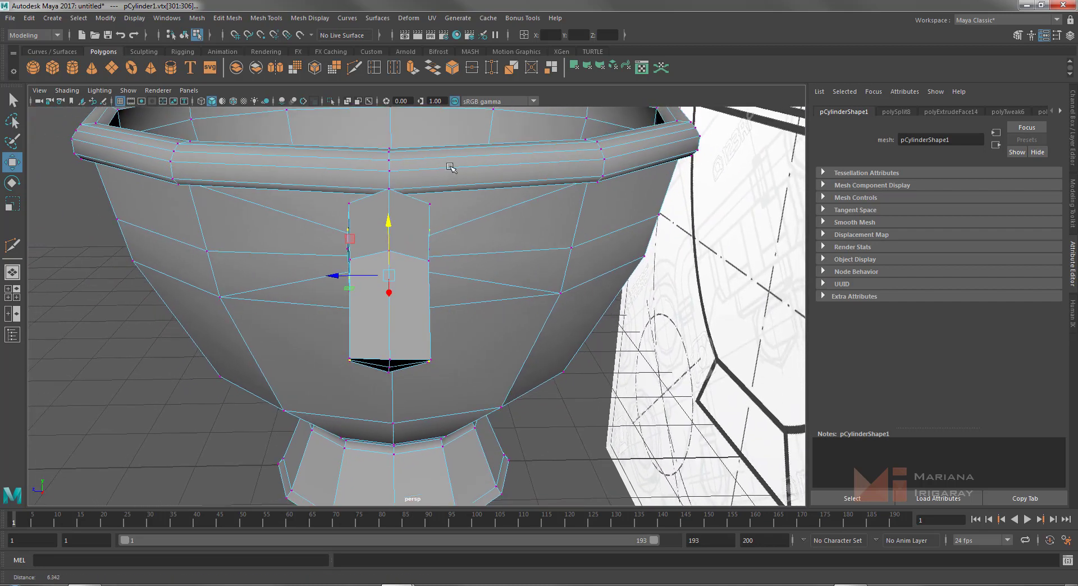
pyautogui.keyDown('alt'); pyautogui.moveTo(451, 168); pyautogui.dragTo(512, 254); pyautogui.keyUp('alt')
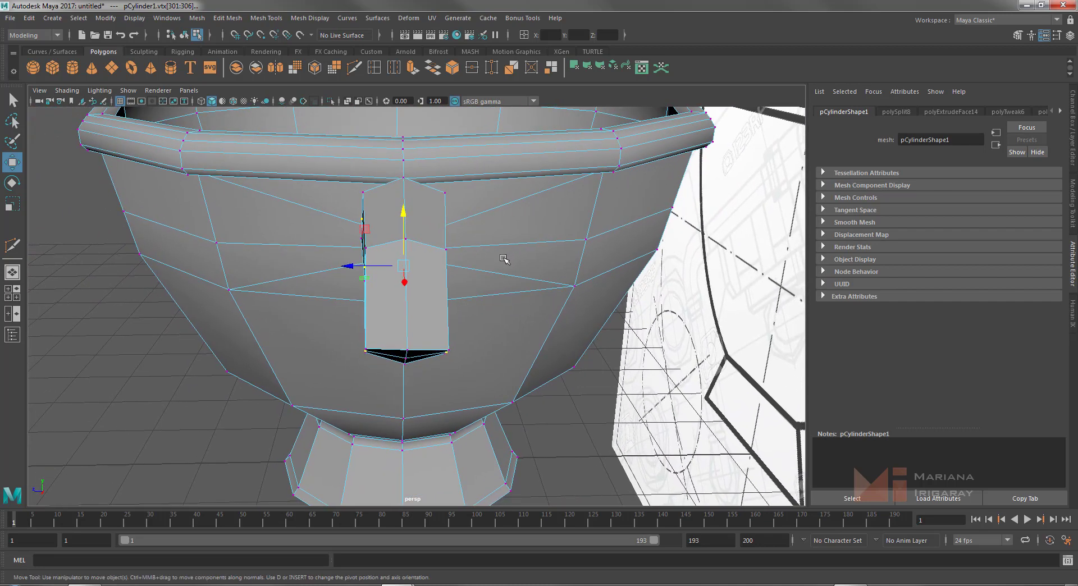
pyautogui.press('r')
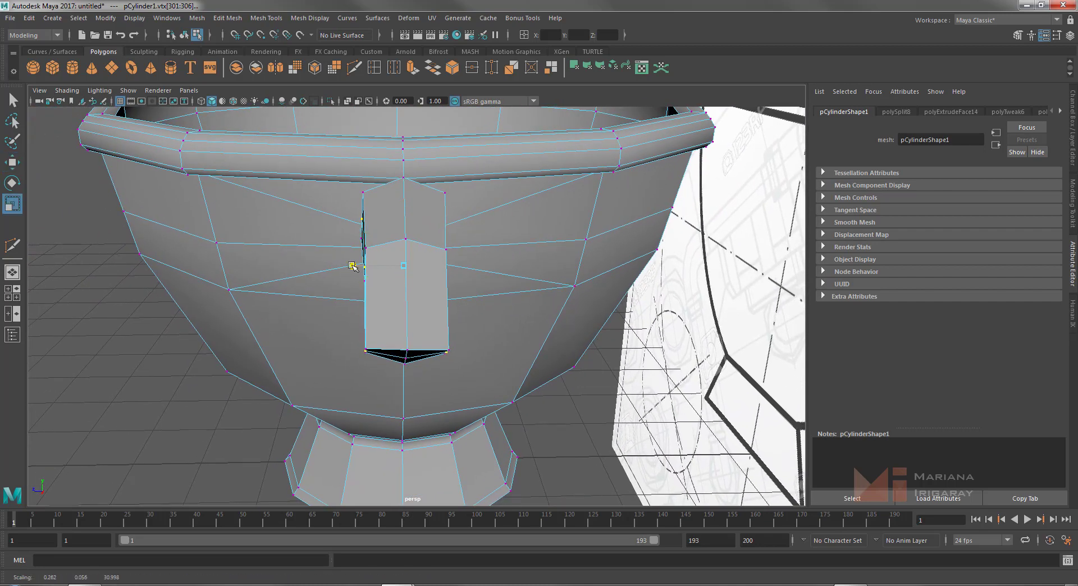
pyautogui.moveTo(352, 266); pyautogui.dragTo(340, 265)
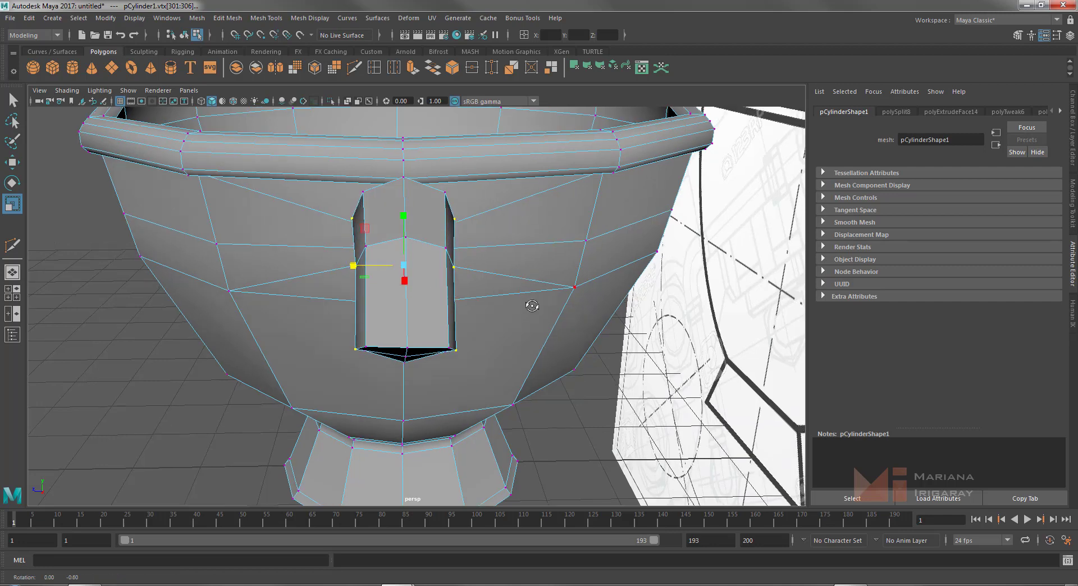
pyautogui.keyDown('alt'); pyautogui.moveTo(530, 306); pyautogui.dragTo(534, 273); pyautogui.keyUp('alt')
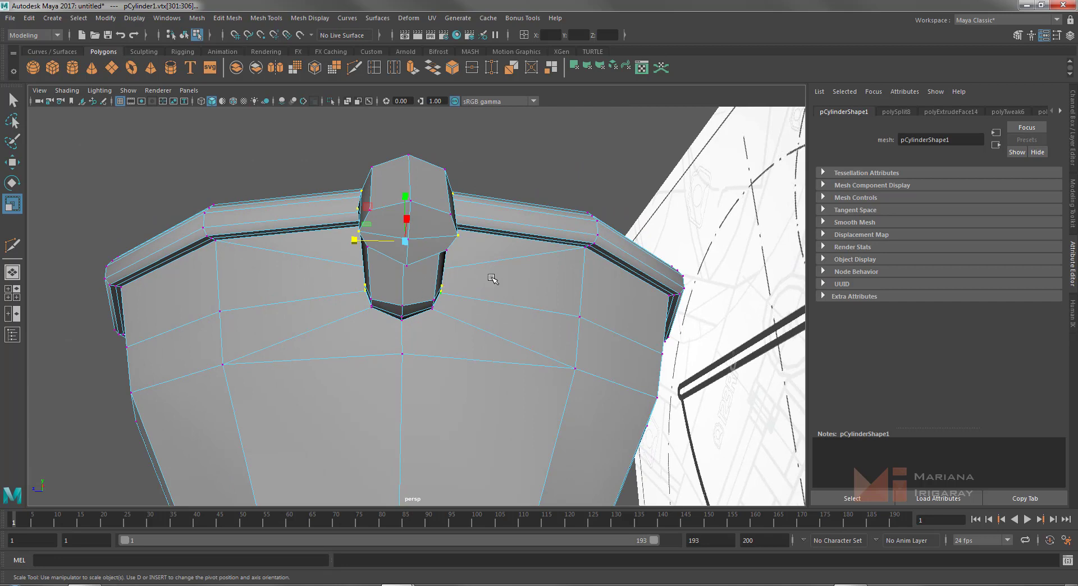
pyautogui.moveTo(514, 268)
pyautogui.keyDown('alt'); pyautogui.mouseDown()
pyautogui.moveTo(525, 234)
pyautogui.moveTo(569, 268)
pyautogui.moveTo(559, 272)
pyautogui.mouseUp(); pyautogui.keyUp('alt')
# Extrude the four cup-body faces below the handle
pyautogui.click(93, 469)
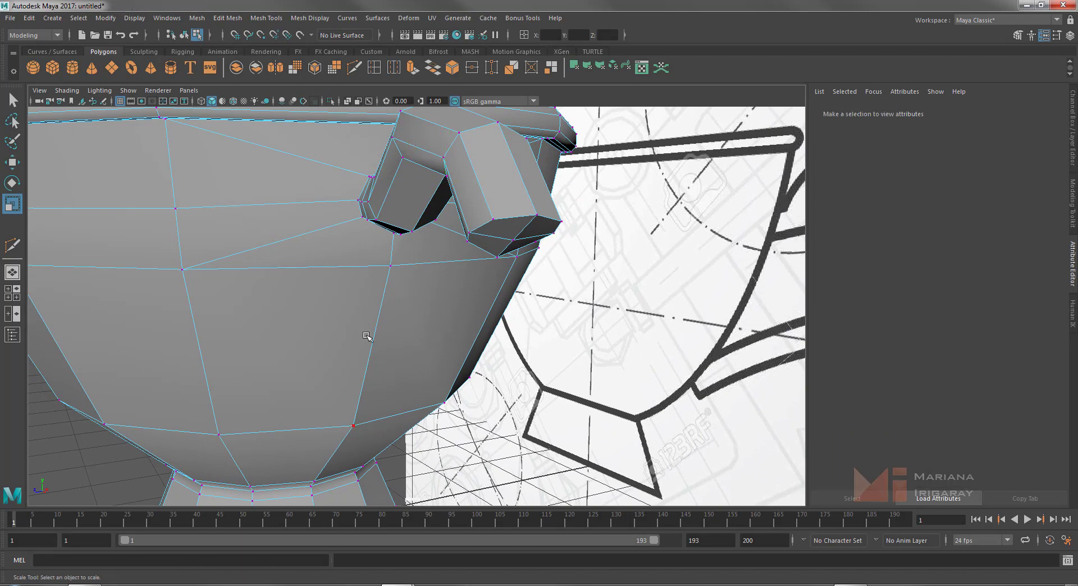
pyautogui.moveTo(368, 337)
pyautogui.keyDown('alt'); pyautogui.mouseDown()
pyautogui.moveTo(427, 216)
pyautogui.moveTo(475, 301)
pyautogui.moveTo(440, 282)
pyautogui.moveTo(439, 323)
pyautogui.mouseUp(); pyautogui.keyUp('alt')
pyautogui.moveTo(434, 271); pyautogui.dragTo(446, 305, button='right')
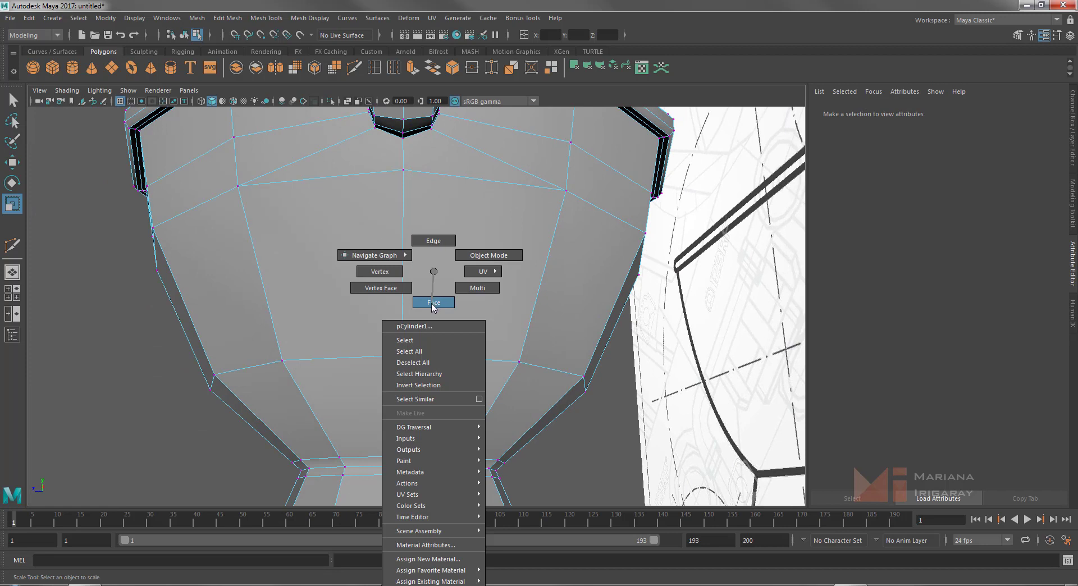
pyautogui.click(357, 309)
pyautogui.keyDown('shift'); pyautogui.click(453, 312); pyautogui.keyUp('shift')
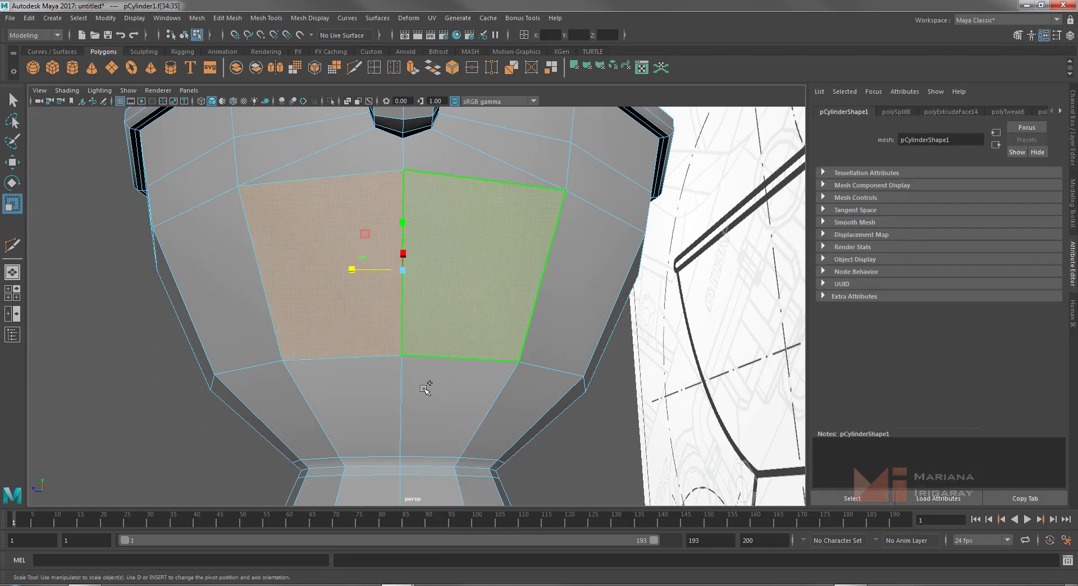
pyautogui.keyDown('shift'); pyautogui.click(426, 388); pyautogui.keyUp('shift')
pyautogui.keyDown('shift'); pyautogui.click(373, 405); pyautogui.keyUp('shift')
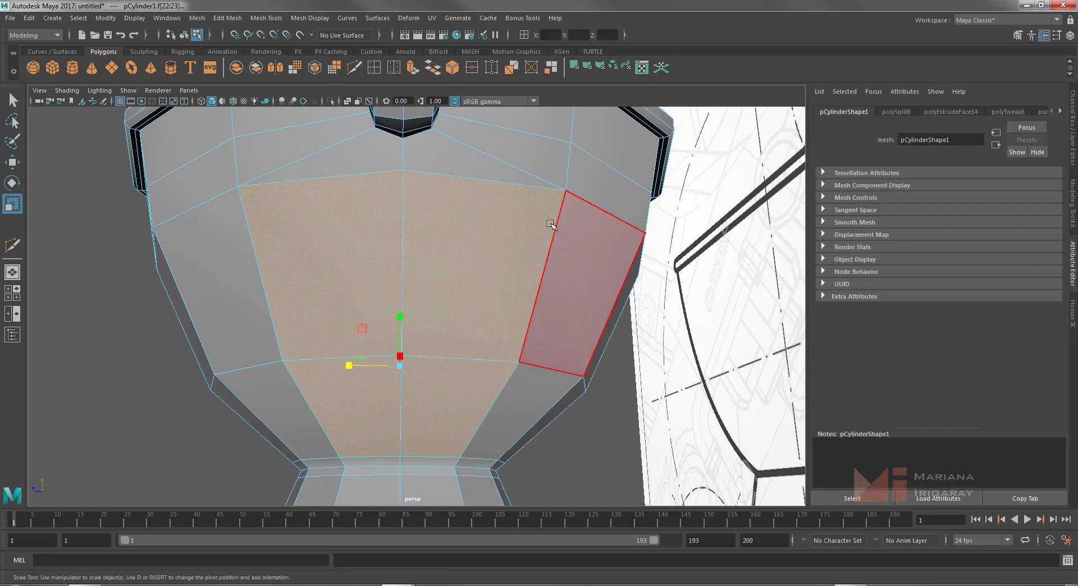
pyautogui.click(413, 68)
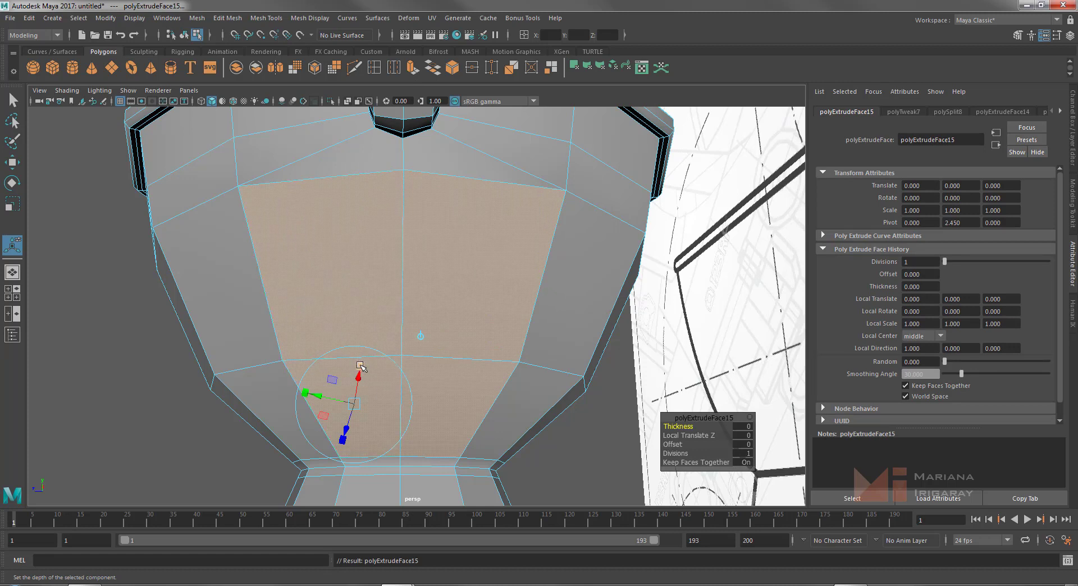
# Set the extrusion's local scale back to about 1.02, near full size
pyautogui.moveTo(360, 365); pyautogui.dragTo(400, 453)
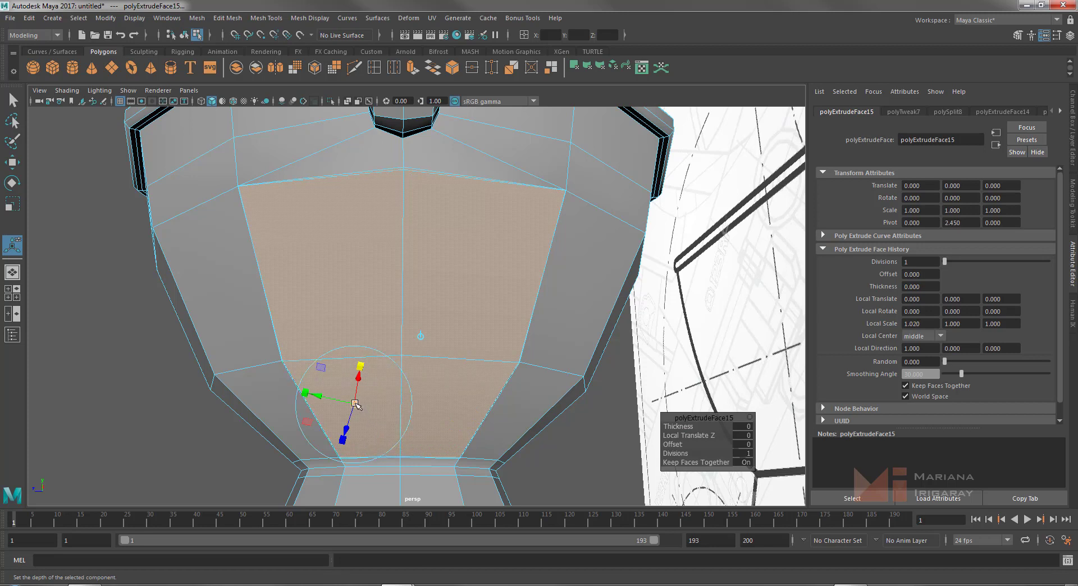
pyautogui.moveTo(356, 403); pyautogui.dragTo(306, 441)
pyautogui.moveTo(489, 337)
pyautogui.keyDown('alt'); pyautogui.mouseDown()
pyautogui.moveTo(581, 351)
pyautogui.moveTo(539, 346)
pyautogui.mouseUp(); pyautogui.keyUp('alt')
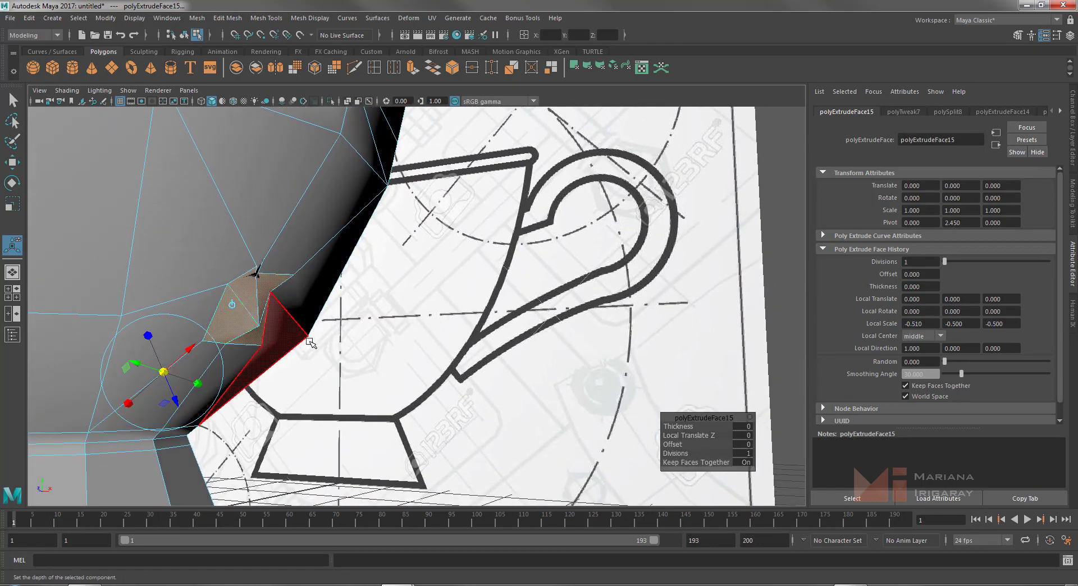
pyautogui.moveTo(308, 339); pyautogui.dragTo(335, 338, button='middle')
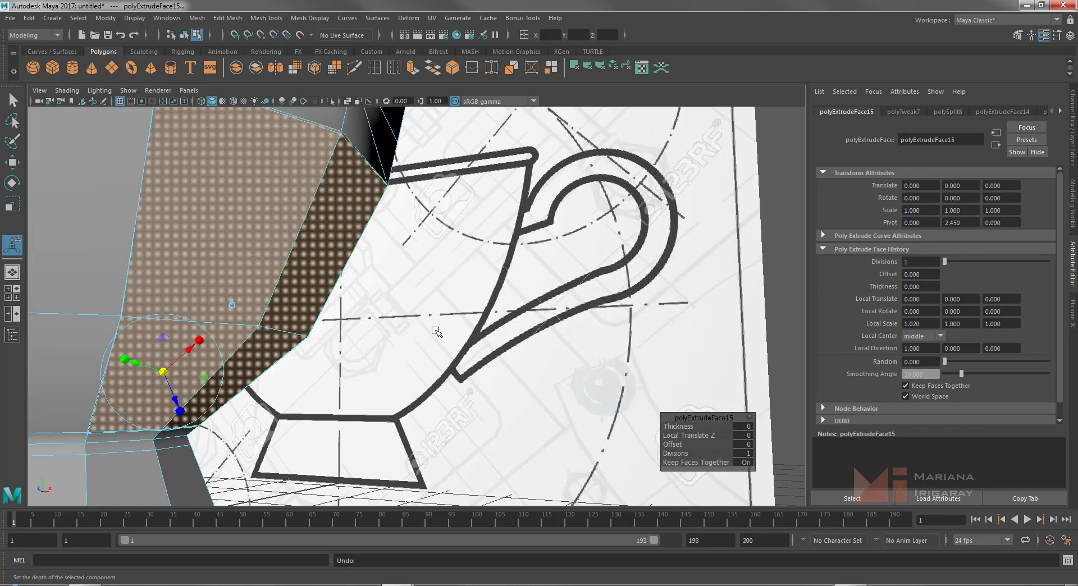
pyautogui.keyDown('alt'); pyautogui.moveTo(443, 332); pyautogui.dragTo(301, 298); pyautogui.keyUp('alt')
# Shrink the extruded faces inward to a local scale of about -0.59
pyautogui.keyDown('shift'); pyautogui.click(301, 298); pyautogui.keyUp('shift')
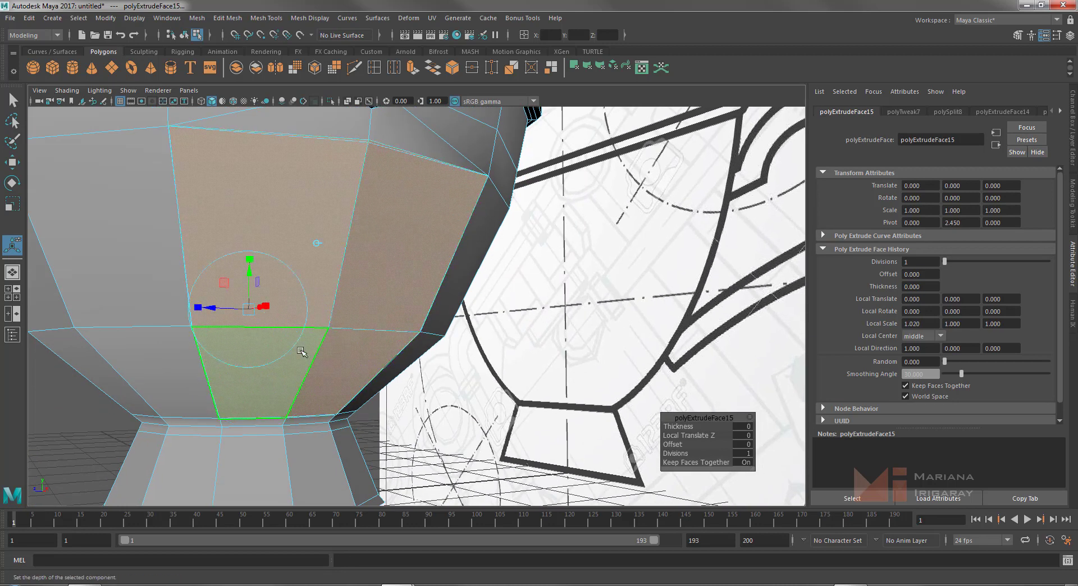
pyautogui.click(251, 259)
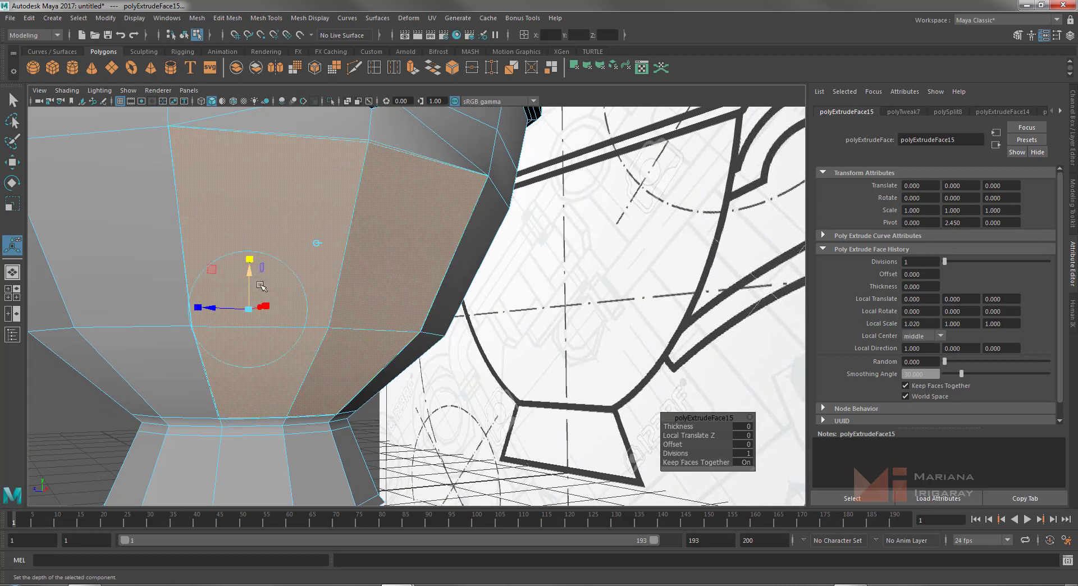
pyautogui.moveTo(248, 310); pyautogui.dragTo(232, 313)
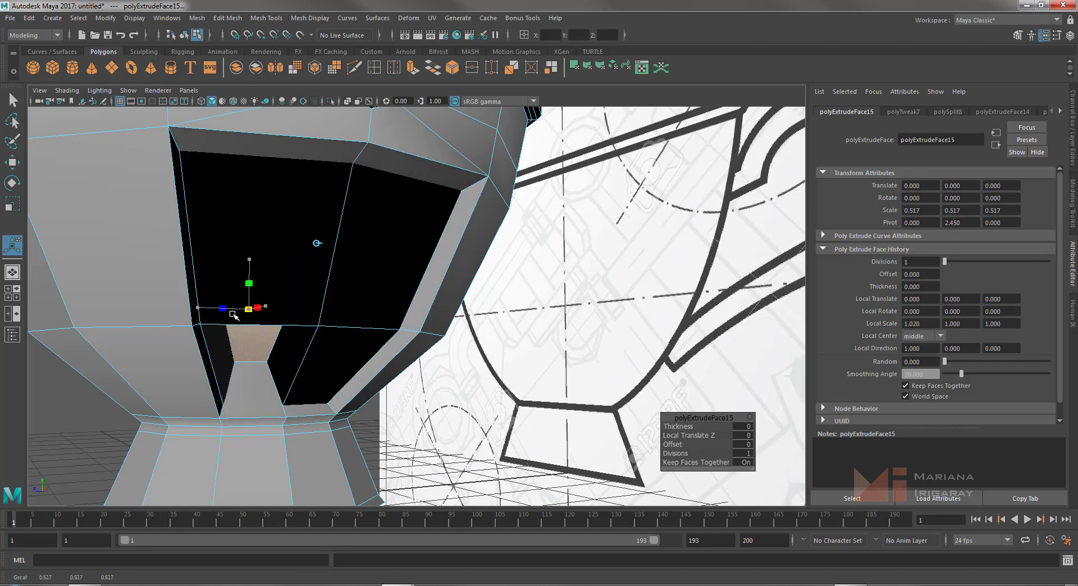
pyautogui.hotkey('ctrl', 'z')
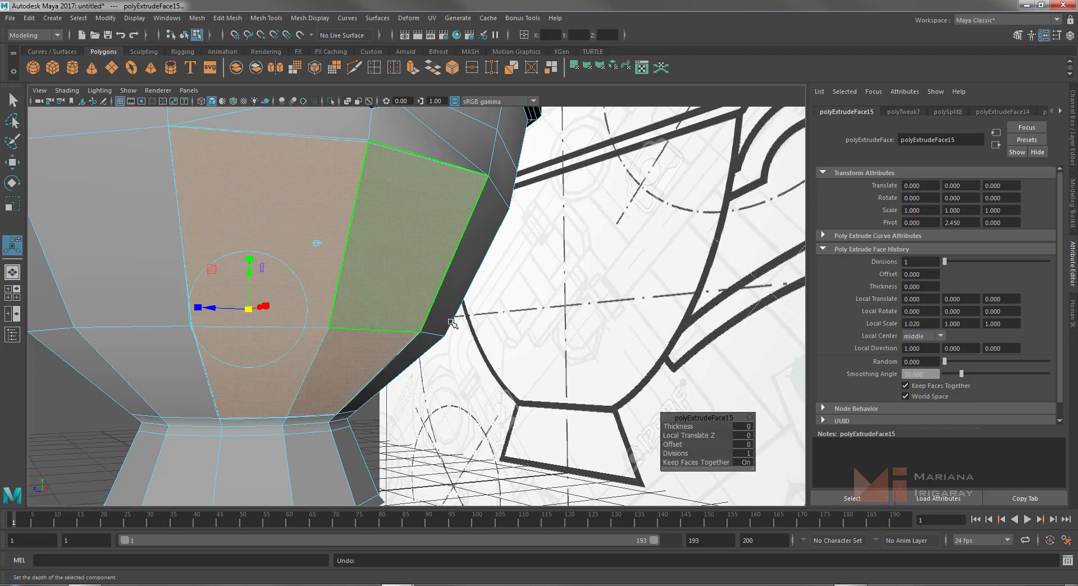
pyautogui.moveTo(452, 325)
pyautogui.keyDown('alt'); pyautogui.mouseDown()
pyautogui.moveTo(433, 319)
pyautogui.moveTo(356, 238)
pyautogui.mouseUp(); pyautogui.keyUp('alt')
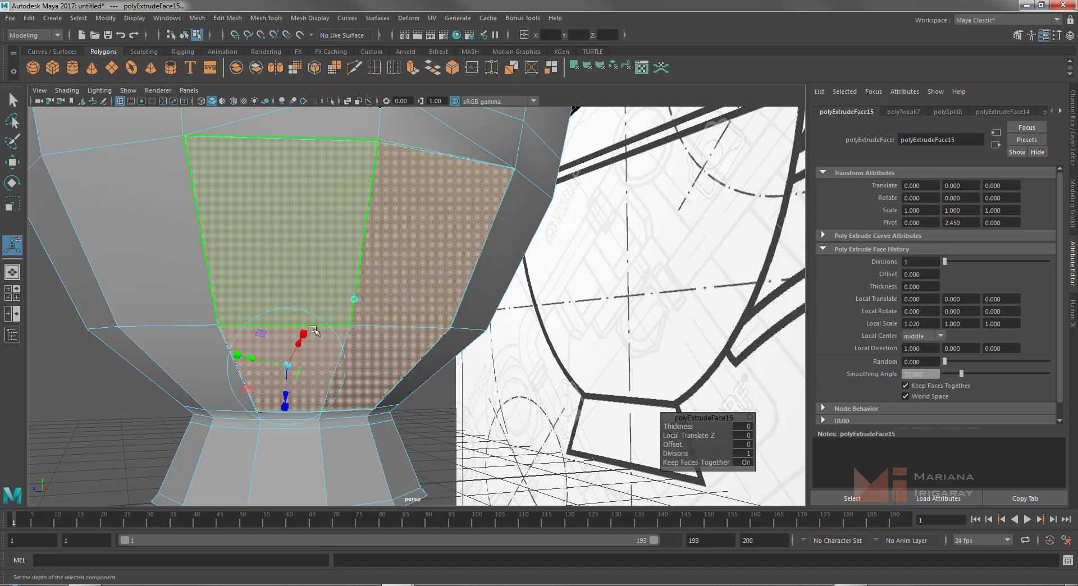
pyautogui.moveTo(314, 331); pyautogui.dragTo(235, 384)
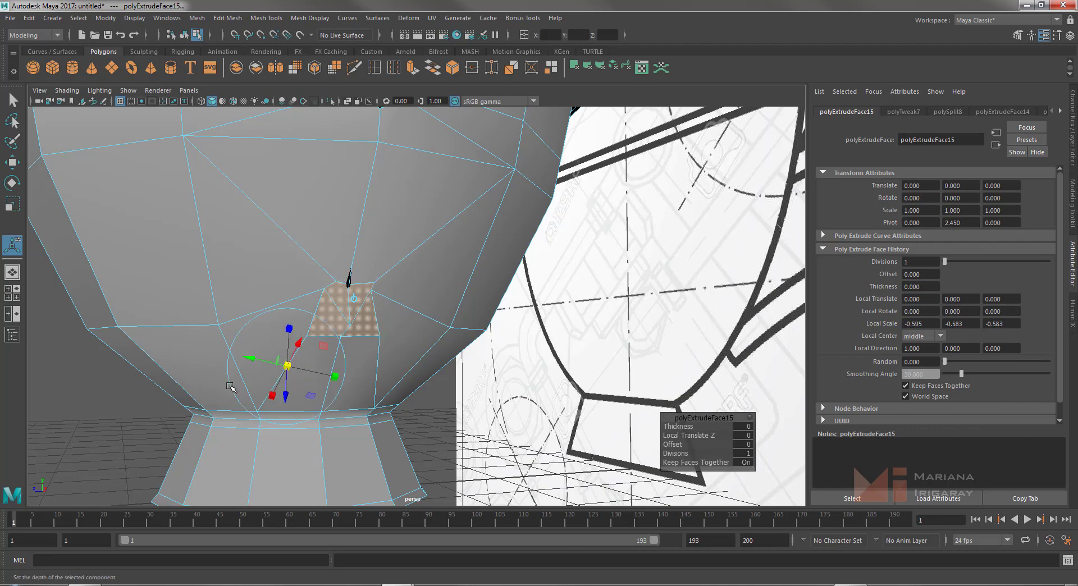
pyautogui.moveTo(445, 337)
pyautogui.keyDown('alt'); pyautogui.mouseDown()
pyautogui.moveTo(369, 330)
pyautogui.moveTo(397, 318)
pyautogui.moveTo(477, 325)
pyautogui.moveTo(518, 343)
pyautogui.moveTo(489, 337)
pyautogui.moveTo(436, 299)
pyautogui.moveTo(341, 305)
pyautogui.moveTo(306, 322)
pyautogui.moveTo(474, 337)
pyautogui.moveTo(507, 352)
pyautogui.mouseUp(); pyautogui.keyUp('alt')
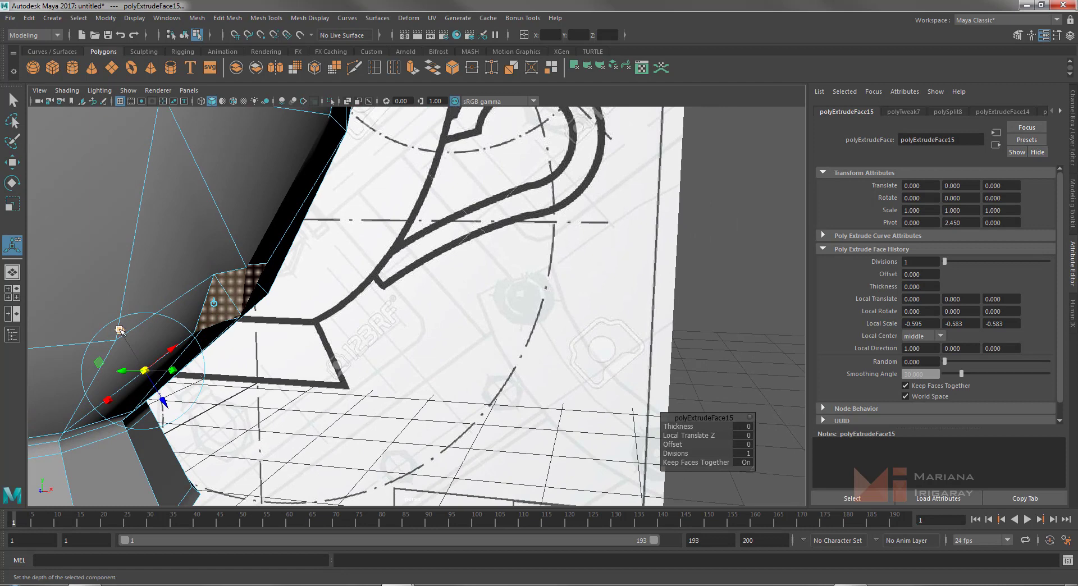
# Experiment with rescaling the extruded inset face along its depth and size
pyautogui.moveTo(119, 331); pyautogui.dragTo(159, 403)
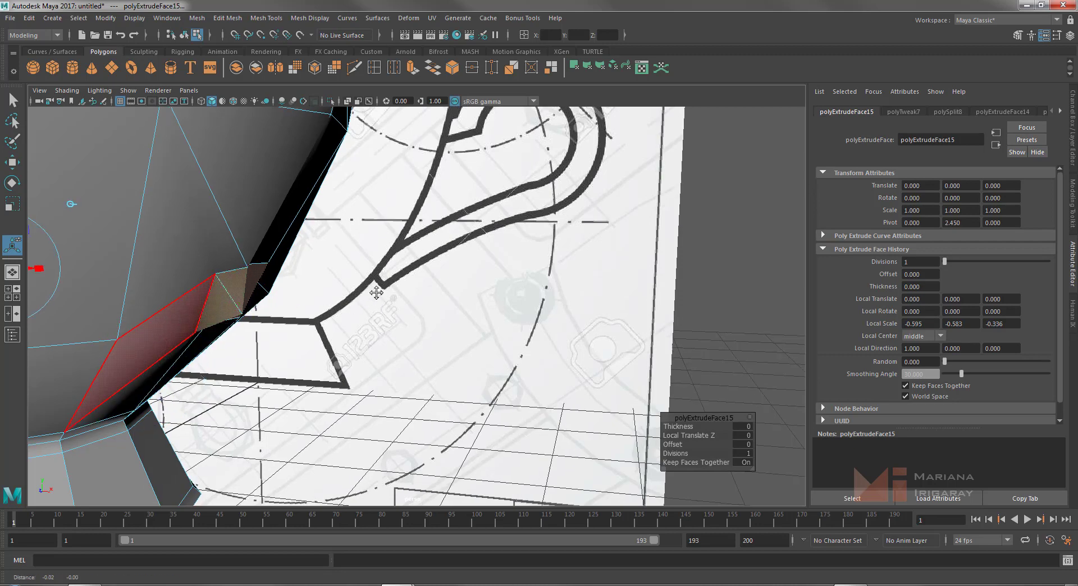
pyautogui.keyDown('alt'); pyautogui.moveTo(373, 288); pyautogui.dragTo(504, 303, button='middle'); pyautogui.keyUp('alt')
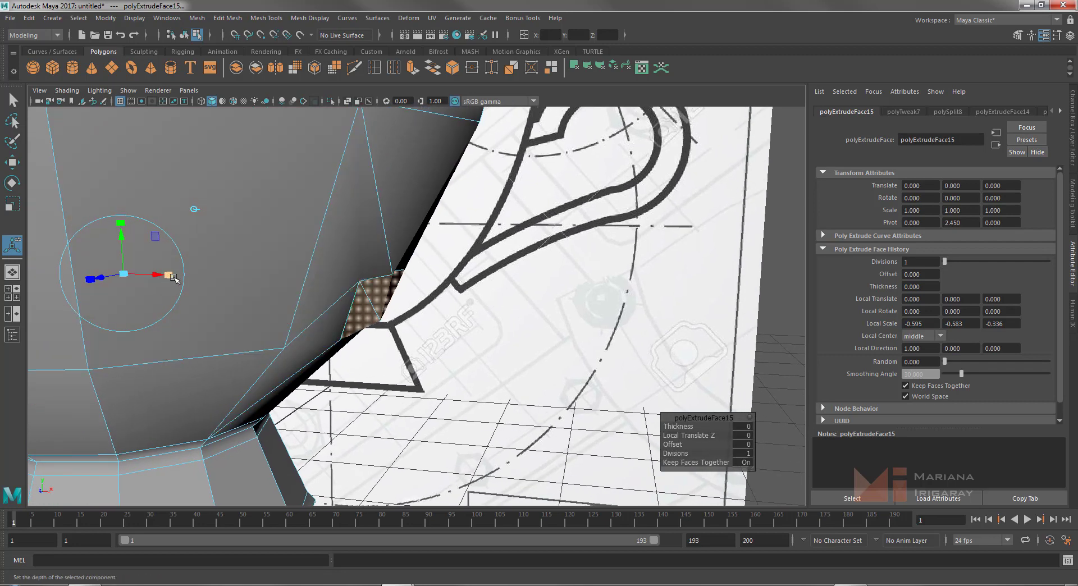
pyautogui.moveTo(169, 276); pyautogui.dragTo(169, 276)
pyautogui.keyDown('alt'); pyautogui.moveTo(485, 303); pyautogui.dragTo(345, 284); pyautogui.keyUp('alt')
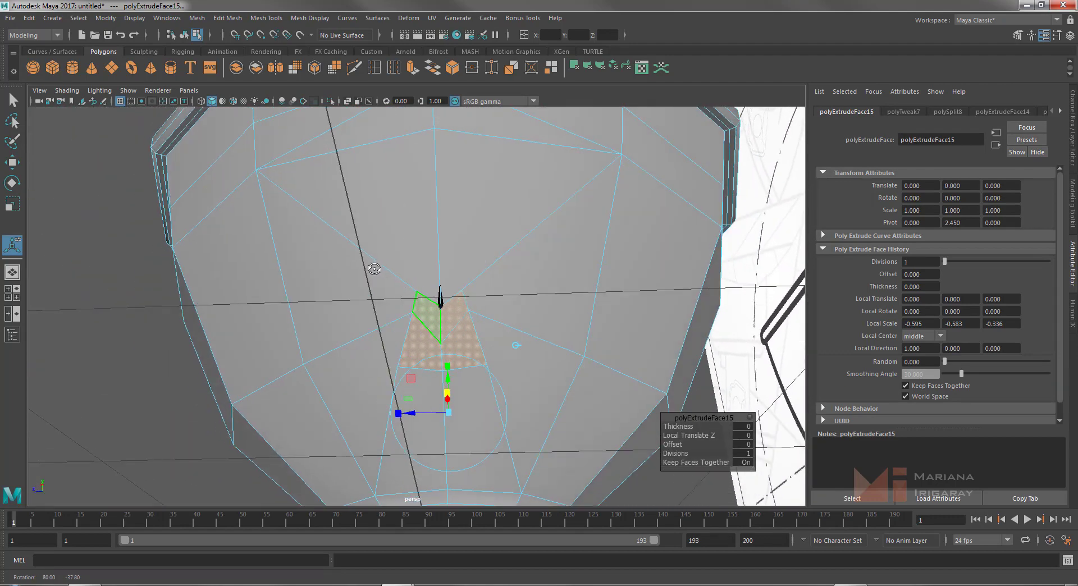
pyautogui.keyDown('alt'); pyautogui.moveTo(345, 284); pyautogui.dragTo(333, 290); pyautogui.keyUp('alt')
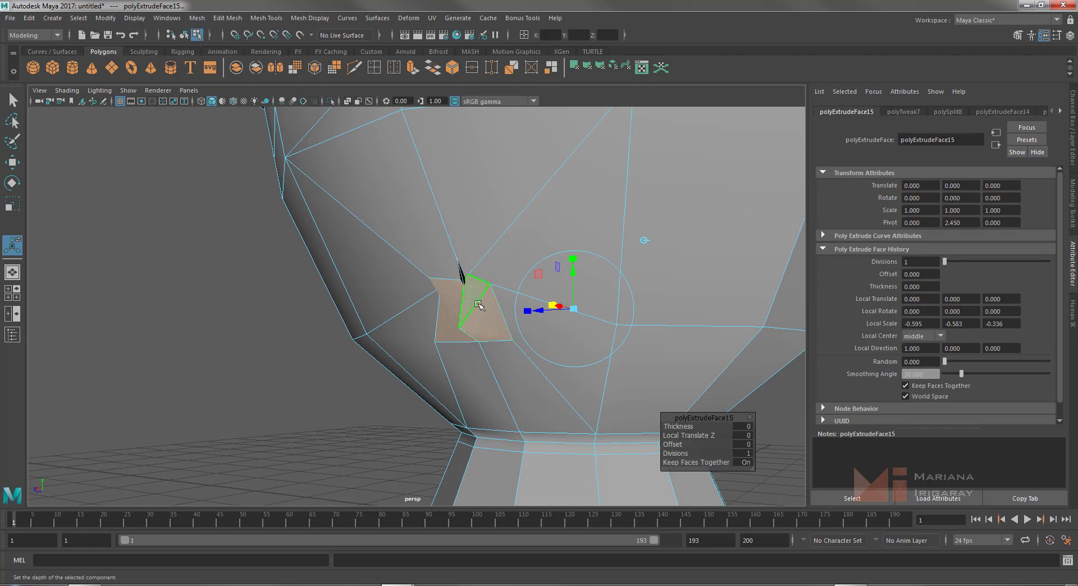
# Undo the scale changes so the faces return to about 1.02 scale, then deselect
pyautogui.press('r')
pyautogui.moveTo(444, 324)
pyautogui.keyDown('alt'); pyautogui.mouseDown()
pyautogui.moveTo(527, 345)
pyautogui.moveTo(506, 332)
pyautogui.mouseUp(); pyautogui.keyUp('alt')
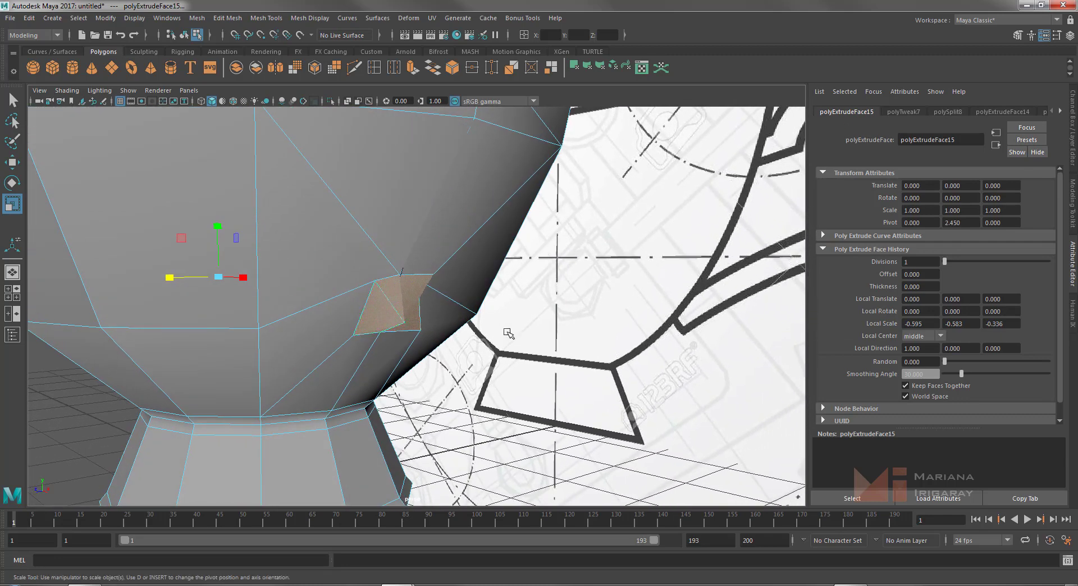
pyautogui.moveTo(248, 280); pyautogui.dragTo(262, 287)
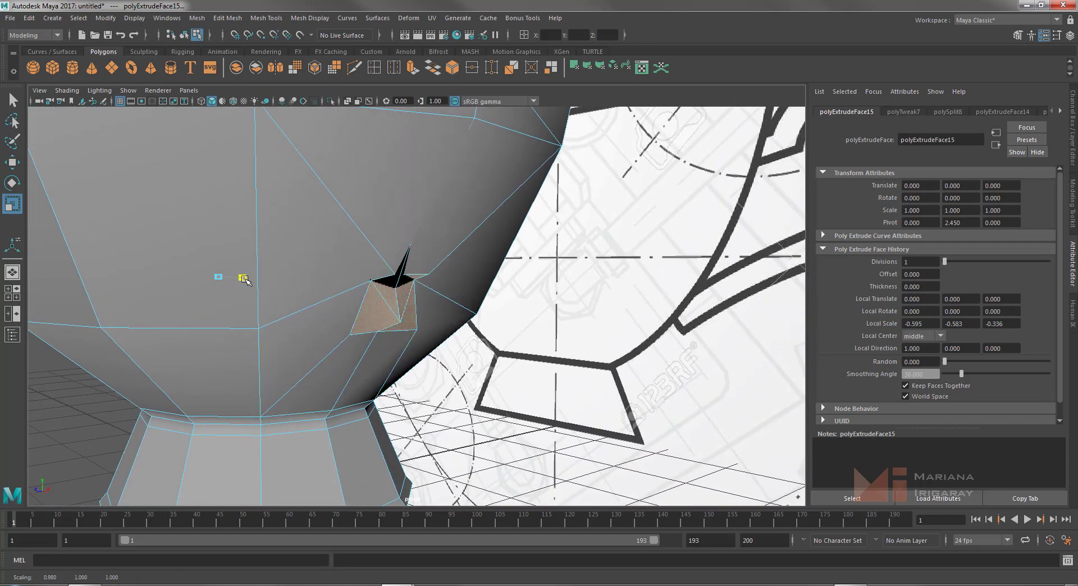
pyautogui.hotkey('ctrl', 'z')
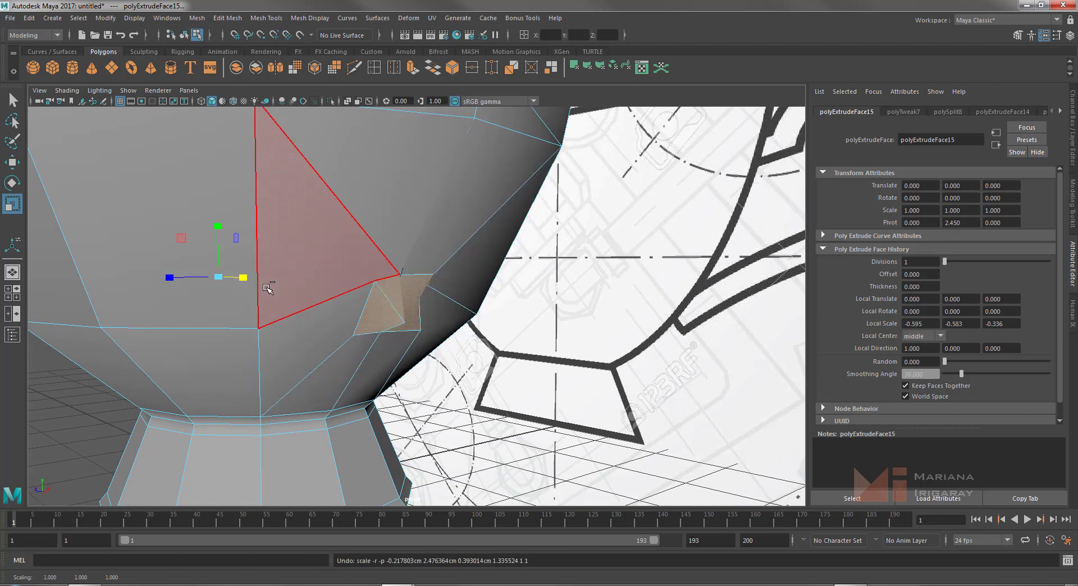
pyautogui.hotkey('ctrl', 'z')
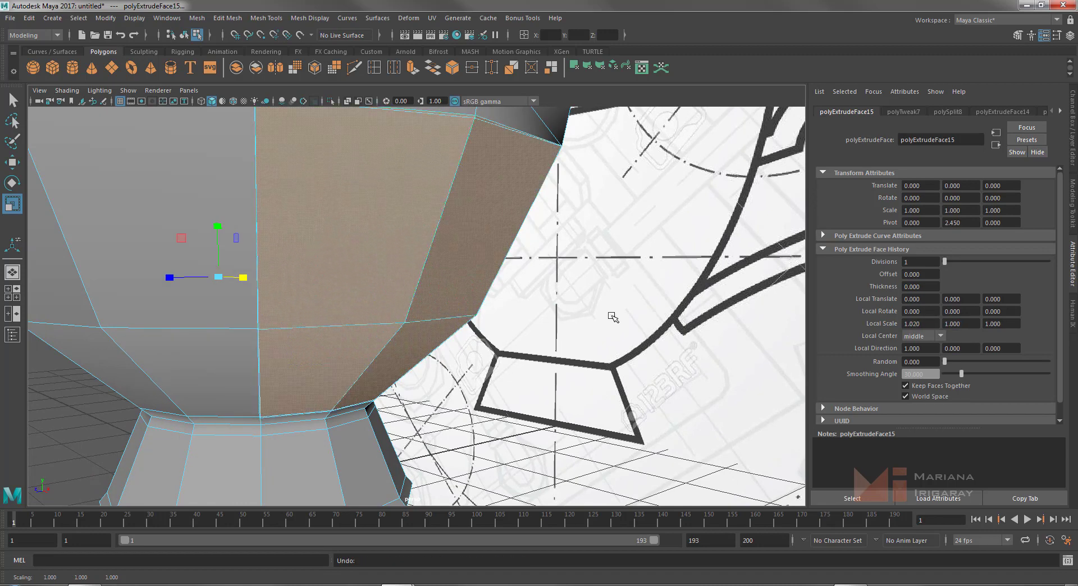
pyautogui.keyDown('alt'); pyautogui.moveTo(613, 317); pyautogui.dragTo(569, 304); pyautogui.keyUp('alt')
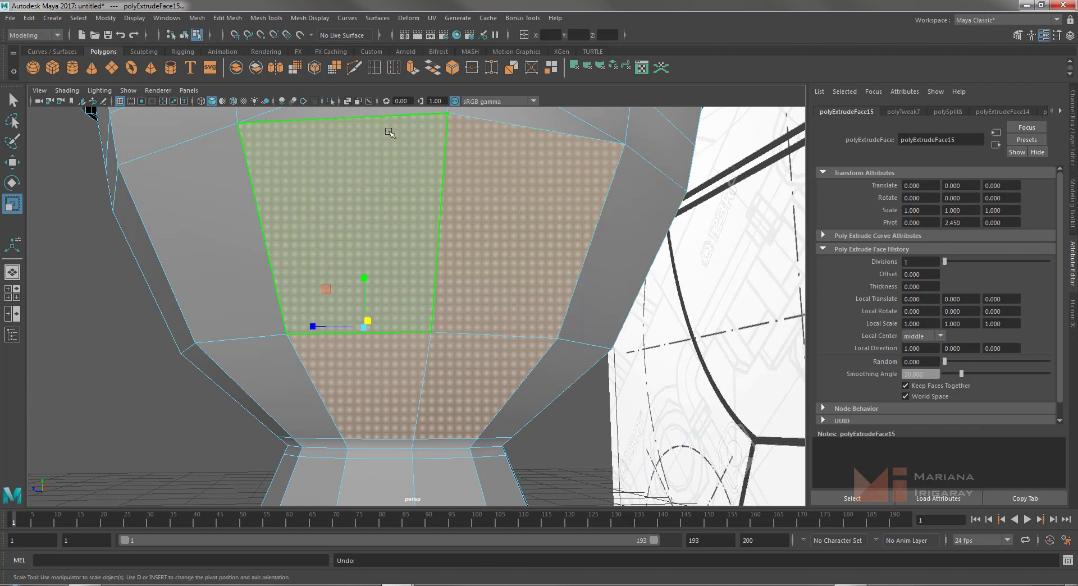
pyautogui.hotkey('ctrl', 'z')
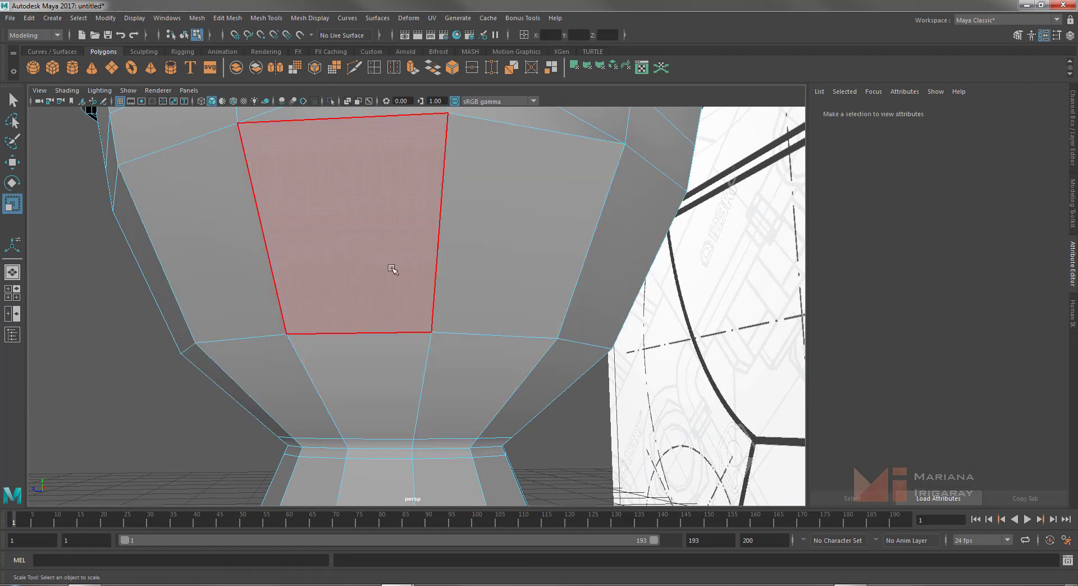
# Extrude the three side faces again and shrink them into a small inset
pyautogui.click(380, 259)
pyautogui.keyDown('shift'); pyautogui.click(505, 267); pyautogui.keyUp('shift')
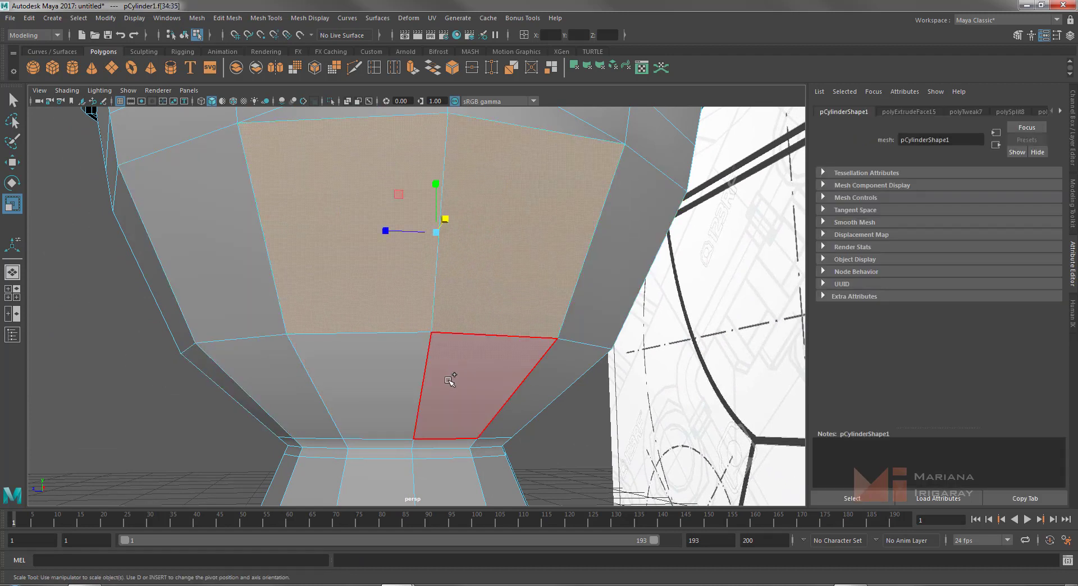
pyautogui.keyDown('shift'); pyautogui.click(380, 373); pyautogui.keyUp('shift')
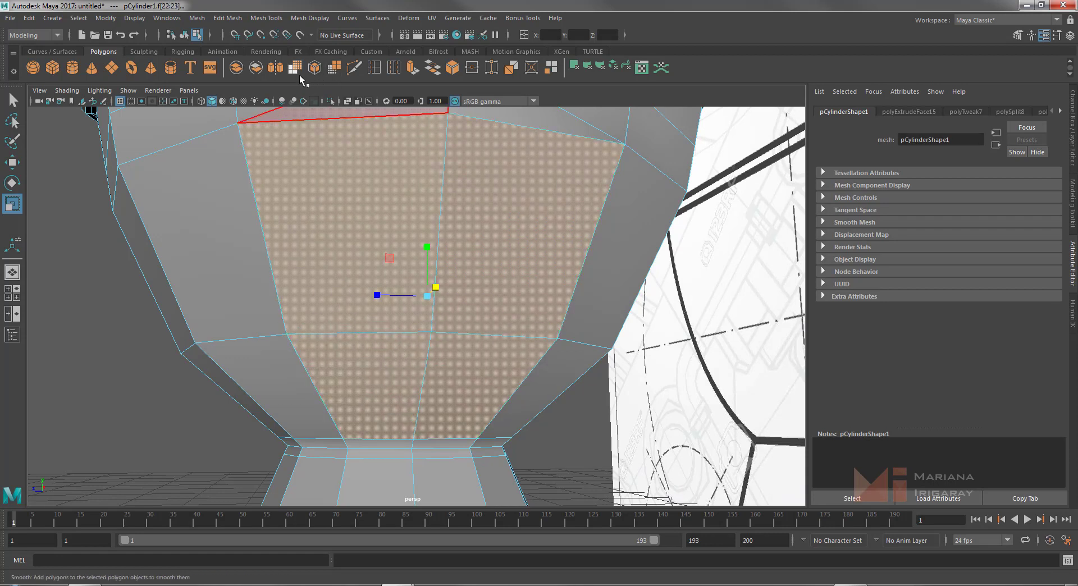
pyautogui.click(414, 74)
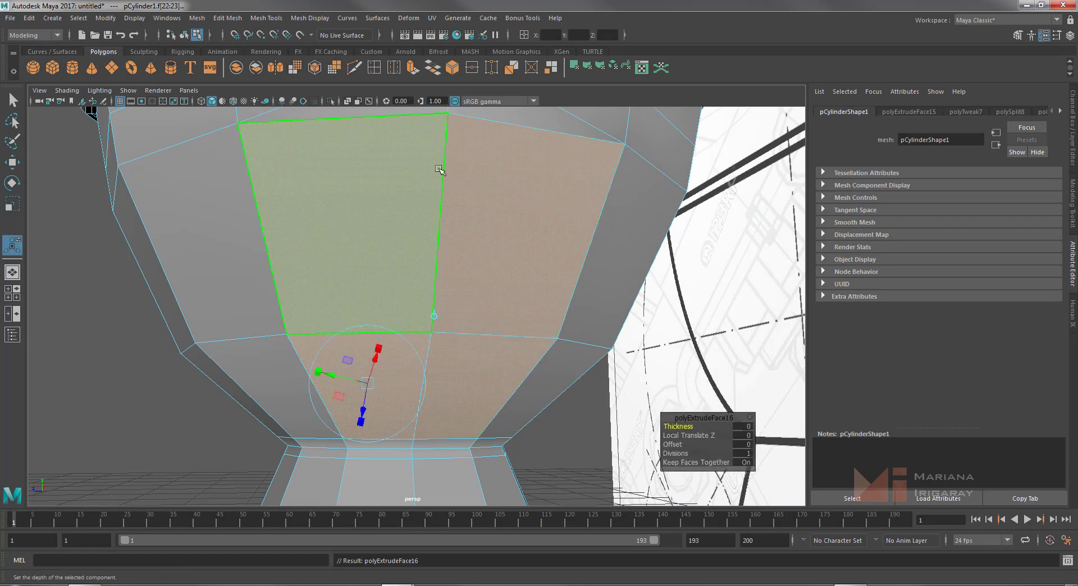
pyautogui.moveTo(384, 377); pyautogui.dragTo(321, 409)
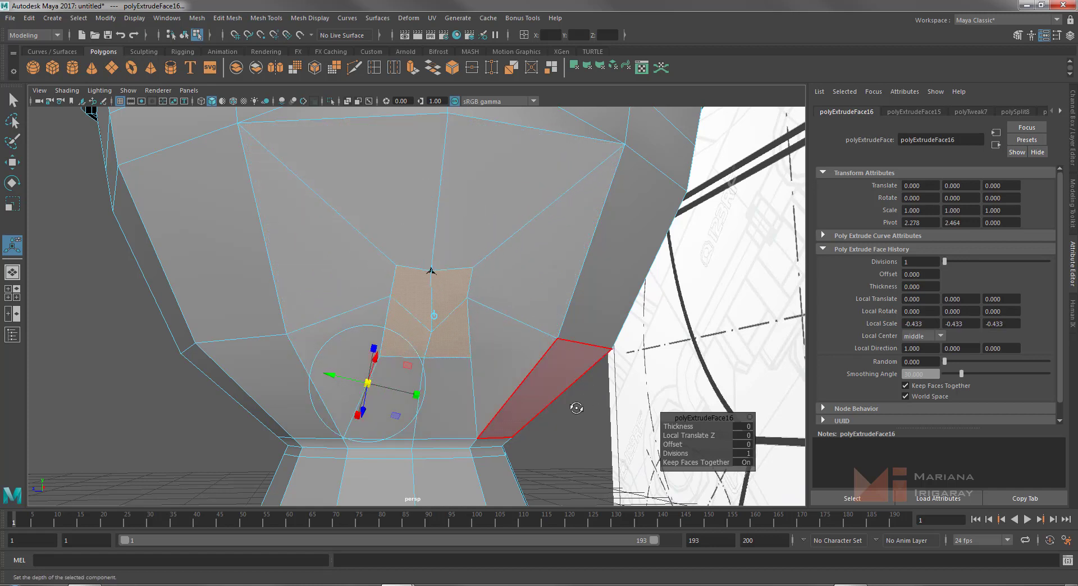
# Tune the inset to local scale about -0.672 and push it out 0.091
pyautogui.keyDown('alt'); pyautogui.moveTo(573, 409); pyautogui.dragTo(657, 429); pyautogui.keyUp('alt')
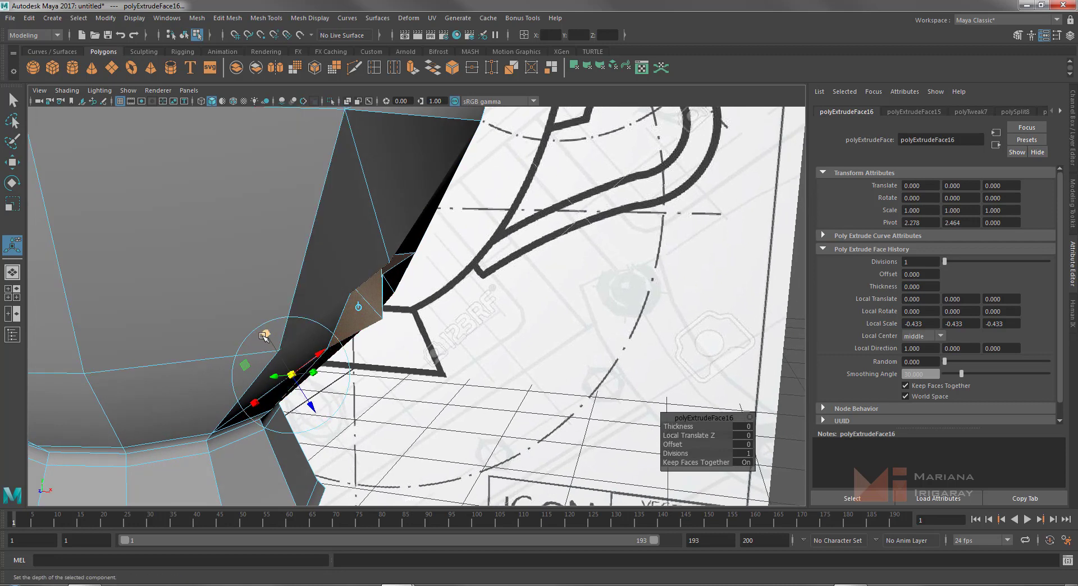
pyautogui.moveTo(265, 336); pyautogui.dragTo(273, 339)
pyautogui.moveTo(310, 408); pyautogui.dragTo(324, 415)
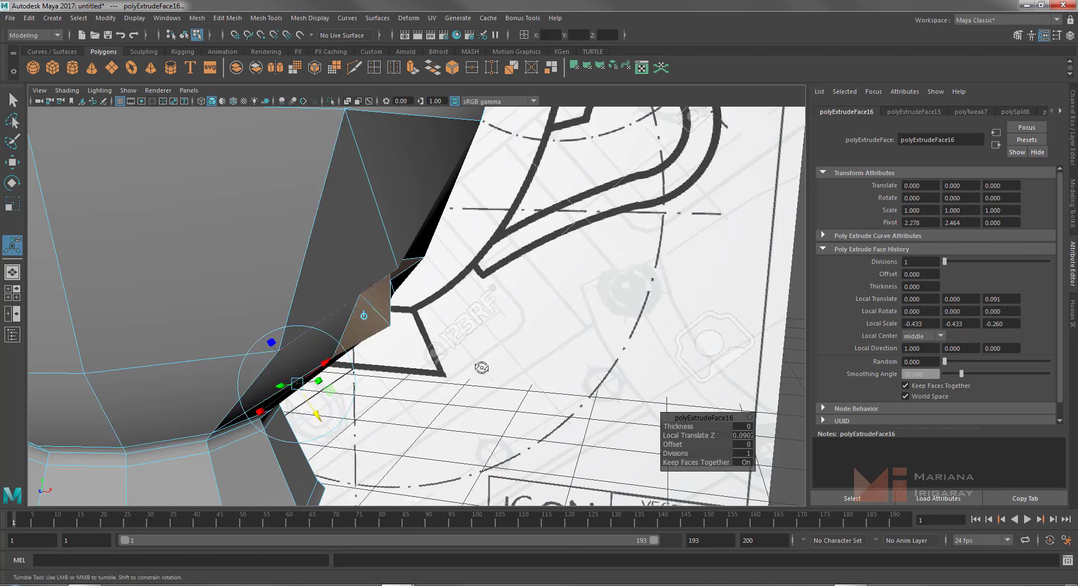
pyautogui.keyDown('alt'); pyautogui.moveTo(478, 368); pyautogui.dragTo(387, 352); pyautogui.keyUp('alt')
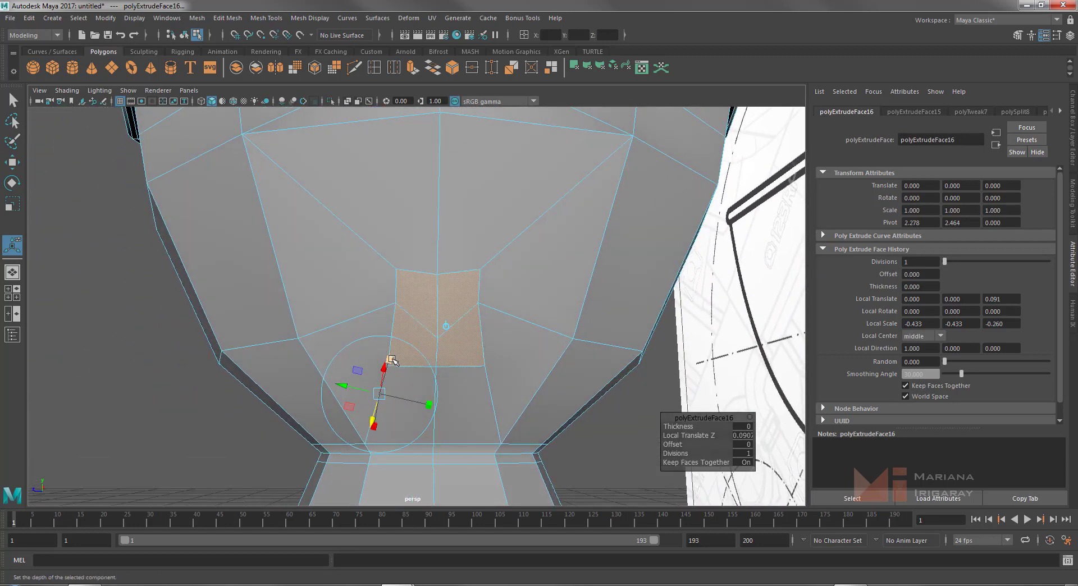
pyautogui.click(392, 360)
pyautogui.moveTo(384, 392)
pyautogui.mouseDown()
pyautogui.moveTo(371, 399)
pyautogui.moveTo(399, 392)
pyautogui.mouseUp()
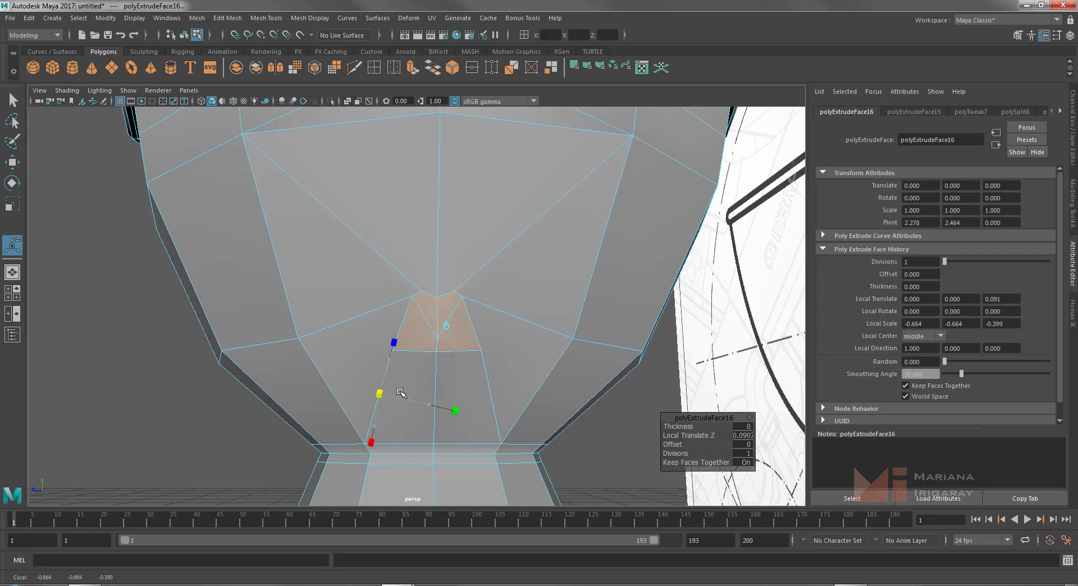
pyautogui.moveTo(401, 393); pyautogui.dragTo(399, 394)
pyautogui.moveTo(575, 287)
pyautogui.keyDown('alt'); pyautogui.mouseDown()
pyautogui.moveTo(599, 318)
pyautogui.moveTo(596, 288)
pyautogui.moveTo(477, 291)
pyautogui.moveTo(573, 305)
pyautogui.moveTo(524, 316)
pyautogui.mouseUp(); pyautogui.keyUp('alt')
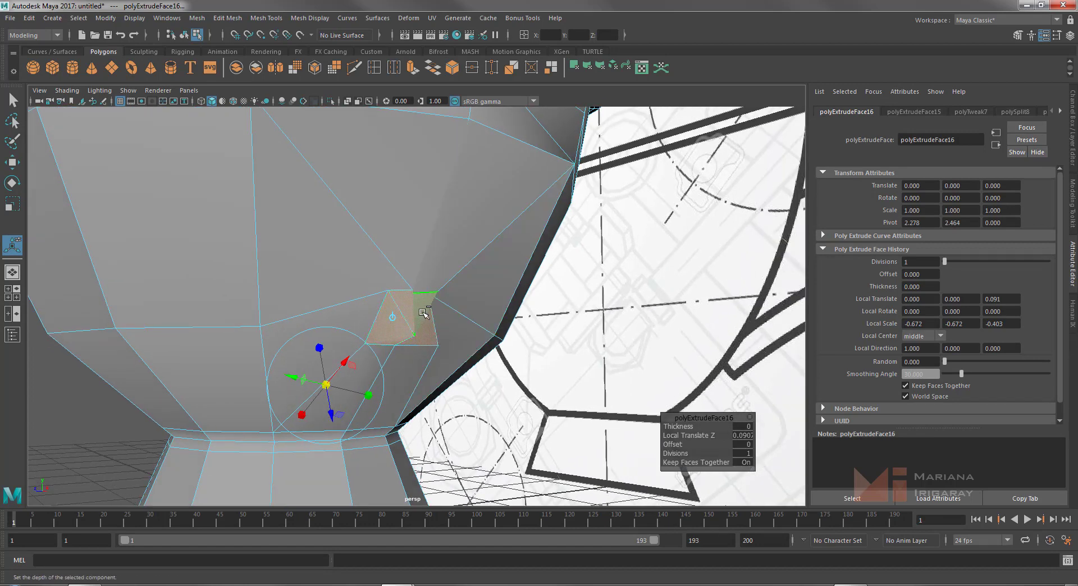
pyautogui.keyDown('ctrl'); pyautogui.rightClick(409, 313); pyautogui.keyUp('ctrl')
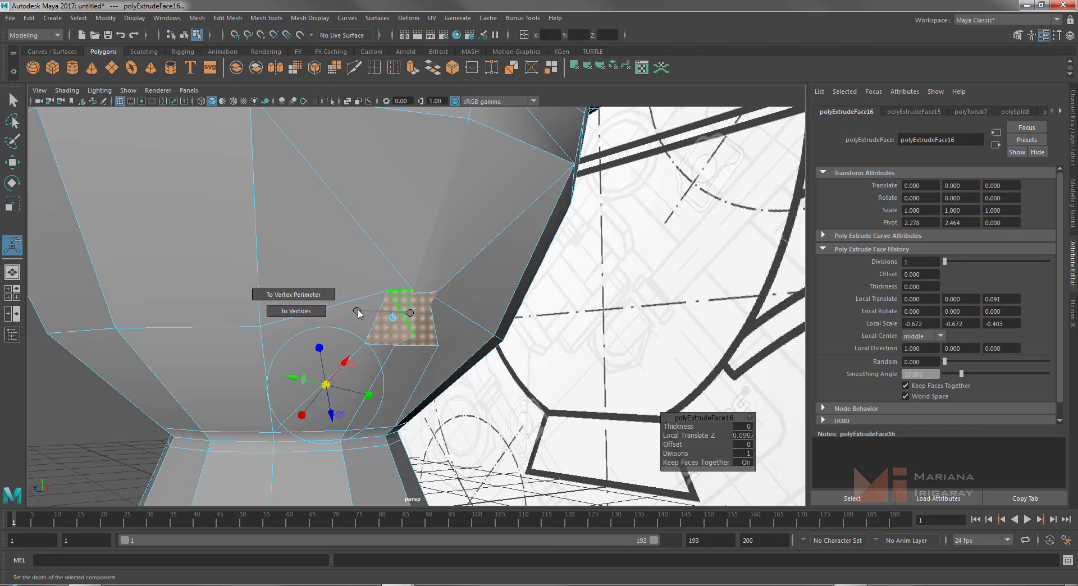
# Convert the inset faces to vertices and frame them up close
pyautogui.click(294, 309)
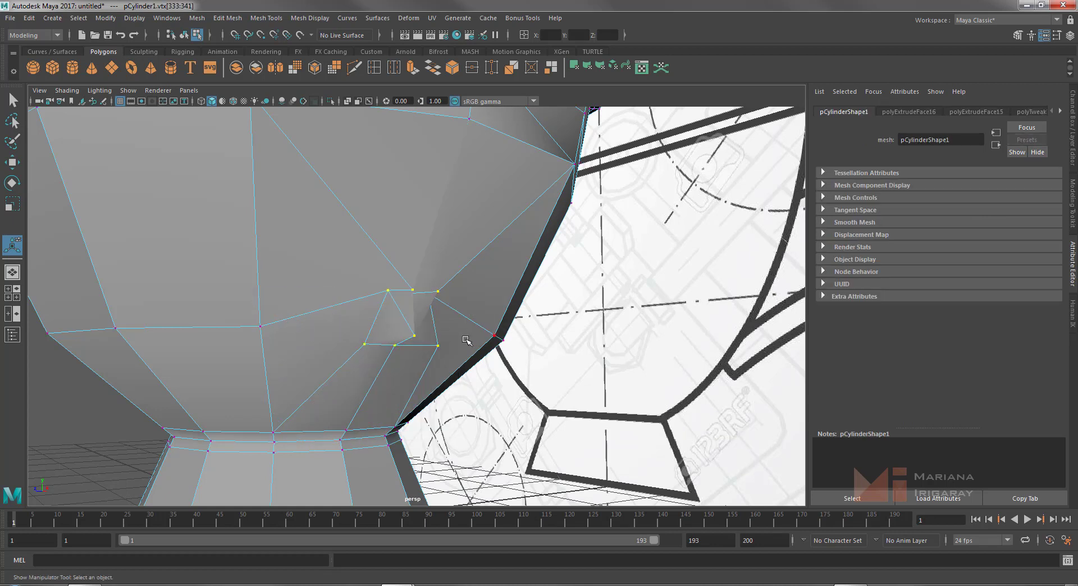
pyautogui.press('r')
pyautogui.keyDown('alt'); pyautogui.moveTo(493, 334); pyautogui.dragTo(397, 301); pyautogui.keyUp('alt')
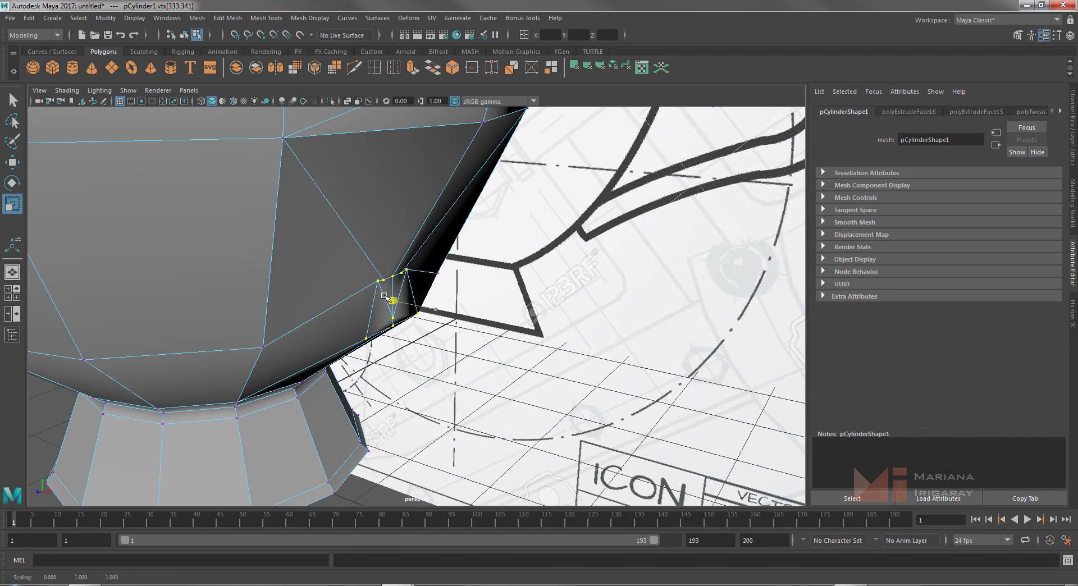
pyautogui.moveTo(398, 301)
pyautogui.keyDown('alt'); pyautogui.mouseDown()
pyautogui.moveTo(494, 285)
pyautogui.moveTo(489, 294)
pyautogui.moveTo(460, 277)
pyautogui.moveTo(460, 291)
pyautogui.moveTo(483, 291)
pyautogui.mouseUp(); pyautogui.keyUp('alt')
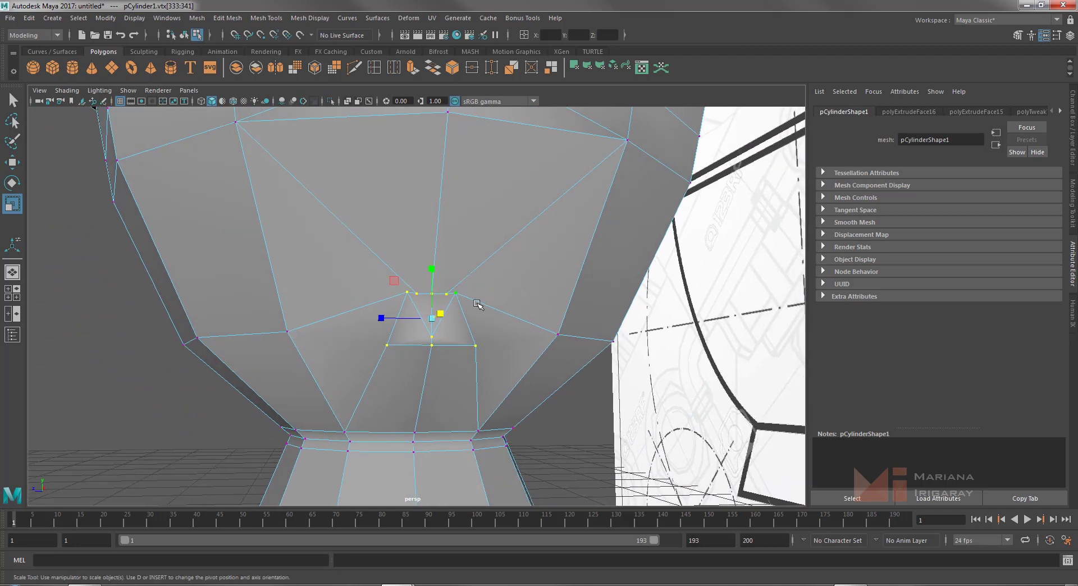
pyautogui.moveTo(540, 300)
pyautogui.keyDown('alt'); pyautogui.mouseDown()
pyautogui.moveTo(527, 286)
pyautogui.moveTo(533, 300)
pyautogui.mouseUp(); pyautogui.keyUp('alt')
pyautogui.keyDown('alt'); pyautogui.moveTo(501, 298); pyautogui.dragTo(665, 378, button='right'); pyautogui.keyUp('alt')
pyautogui.moveTo(664, 377)
pyautogui.keyDown('alt'); pyautogui.mouseDown(button='middle')
pyautogui.moveTo(580, 305)
pyautogui.moveTo(547, 371)
pyautogui.moveTo(498, 320)
pyautogui.mouseUp(button='middle'); pyautogui.keyUp('alt')
pyautogui.moveTo(498, 320)
pyautogui.keyDown('alt'); pyautogui.mouseDown()
pyautogui.moveTo(515, 309)
pyautogui.moveTo(554, 313)
pyautogui.moveTo(539, 316)
pyautogui.mouseUp(); pyautogui.keyUp('alt')
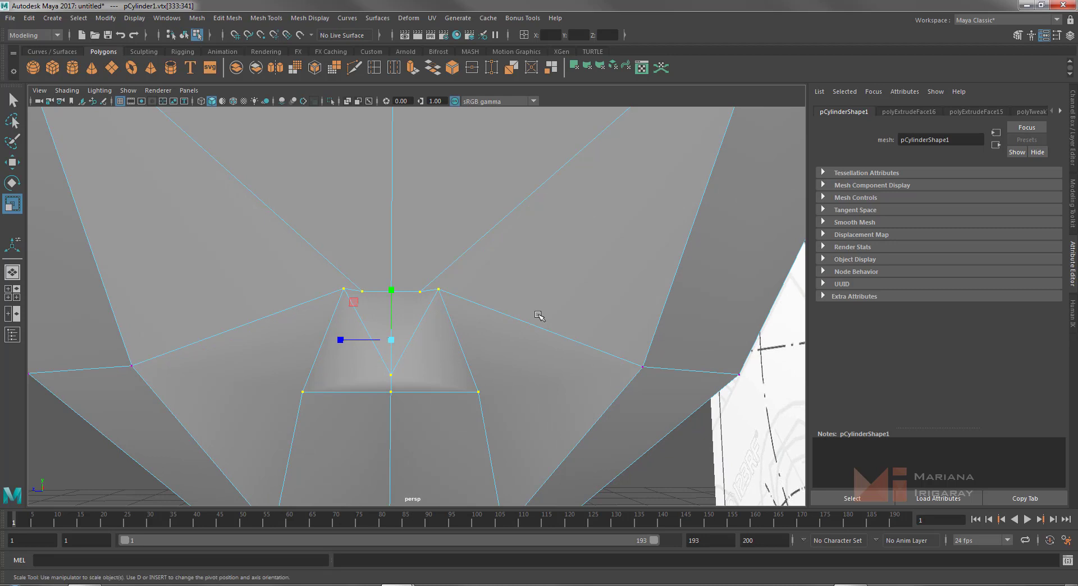
# Pull the top inset vertices down and nudge a ring vertex up
pyautogui.click(450, 295)
pyautogui.click(341, 290)
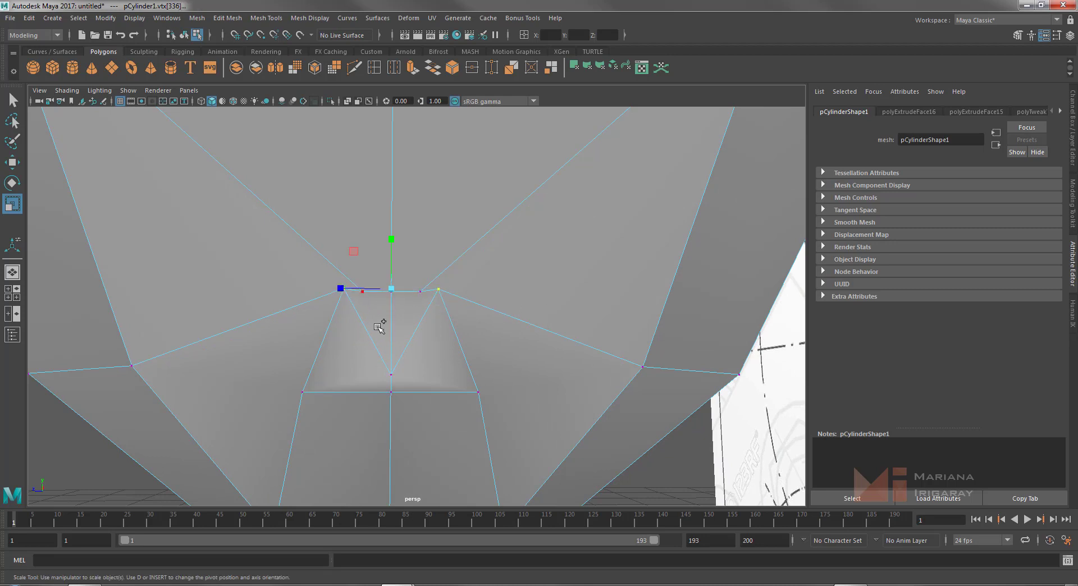
pyautogui.press('w')
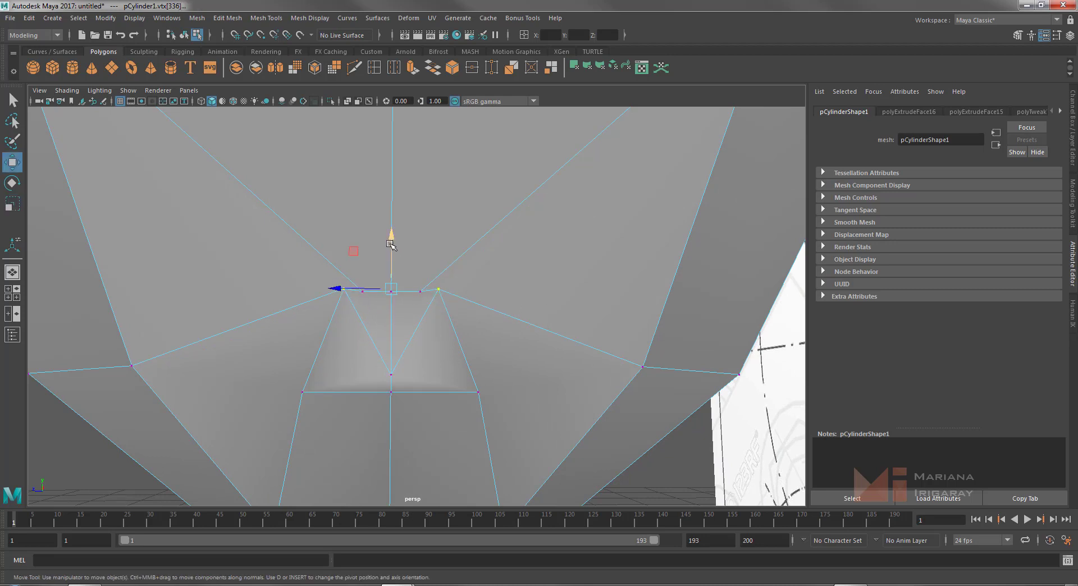
pyautogui.moveTo(391, 244); pyautogui.dragTo(394, 286)
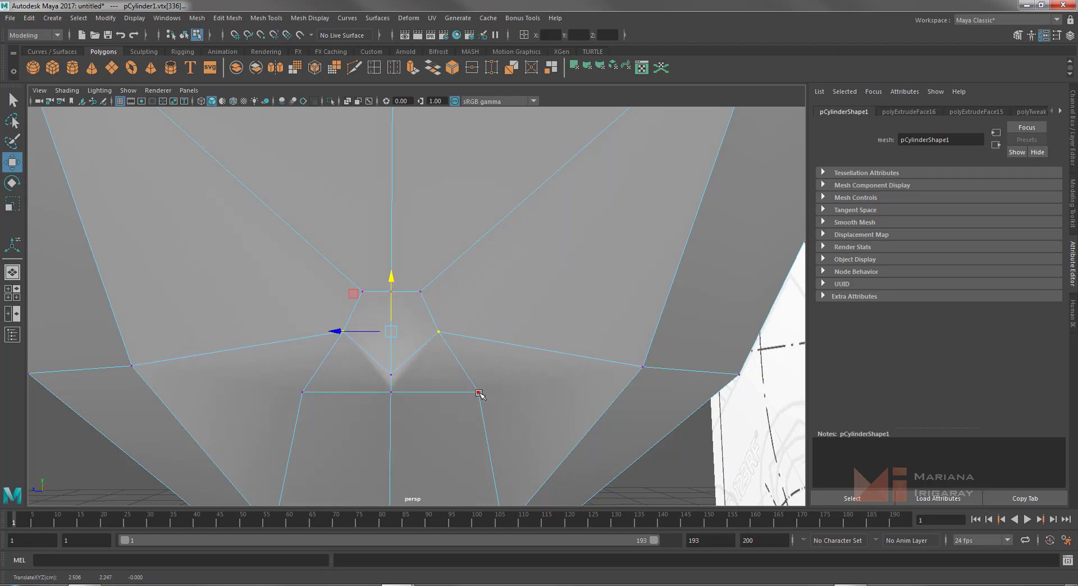
pyautogui.click(384, 371)
pyautogui.moveTo(392, 329); pyautogui.dragTo(392, 290)
# Scale the lower-left and lower-right vertices closer together and raise them
pyautogui.click(302, 392)
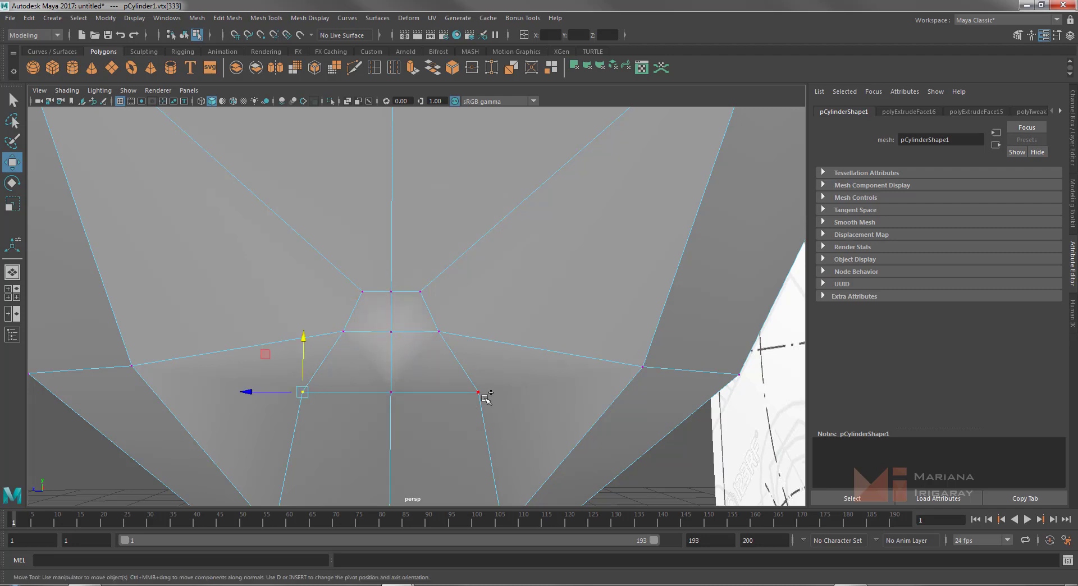
pyautogui.keyDown('shift'); pyautogui.click(478, 392); pyautogui.keyUp('shift')
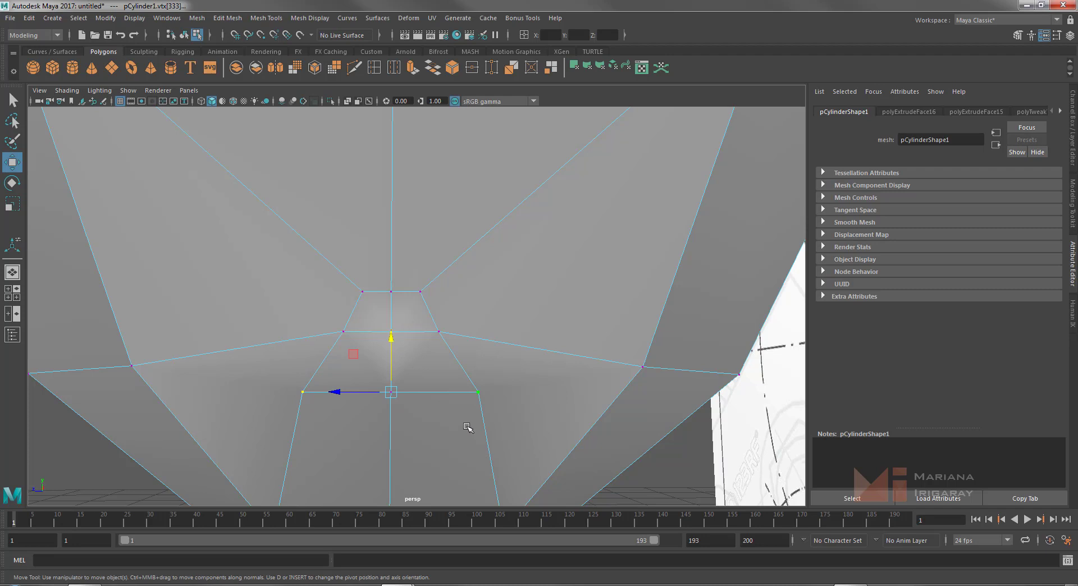
pyautogui.press('r')
pyautogui.moveTo(337, 392); pyautogui.dragTo(375, 391)
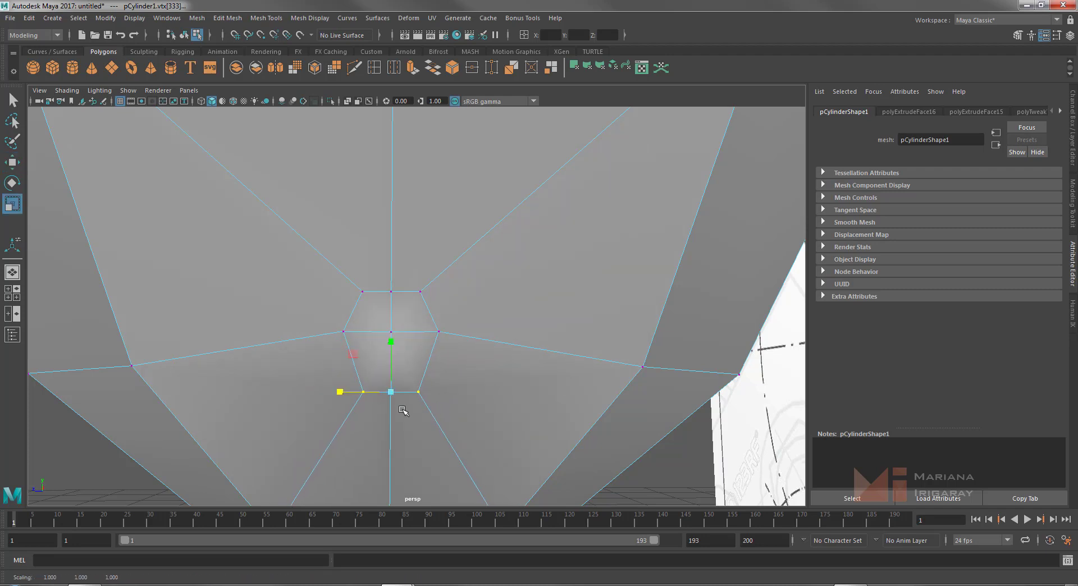
pyautogui.press('w')
pyautogui.moveTo(393, 348); pyautogui.dragTo(395, 330)
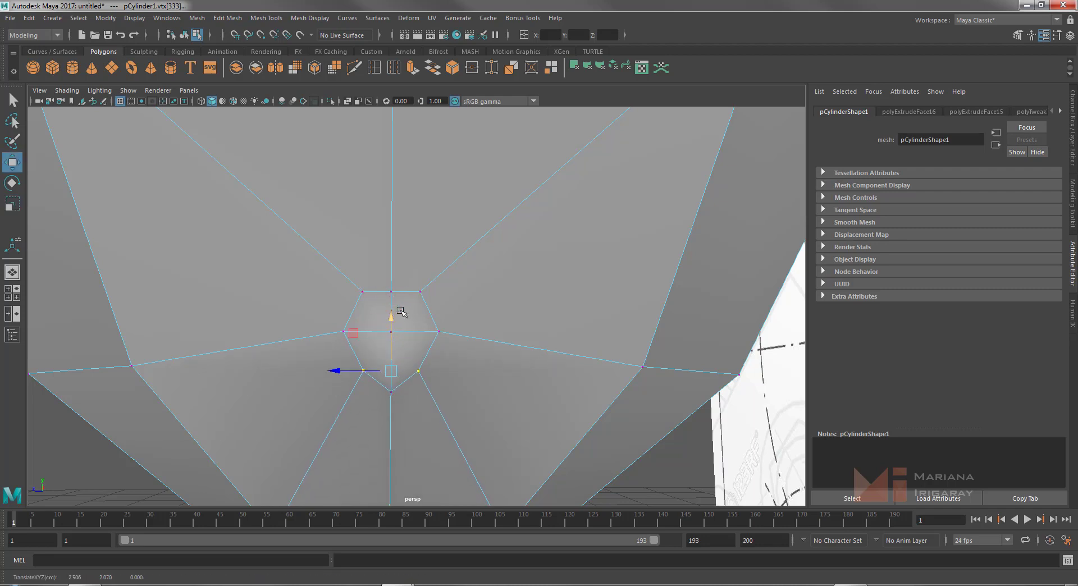
# Nudge the lower-middle and top ring vertices to even out the octagon
pyautogui.click(391, 393)
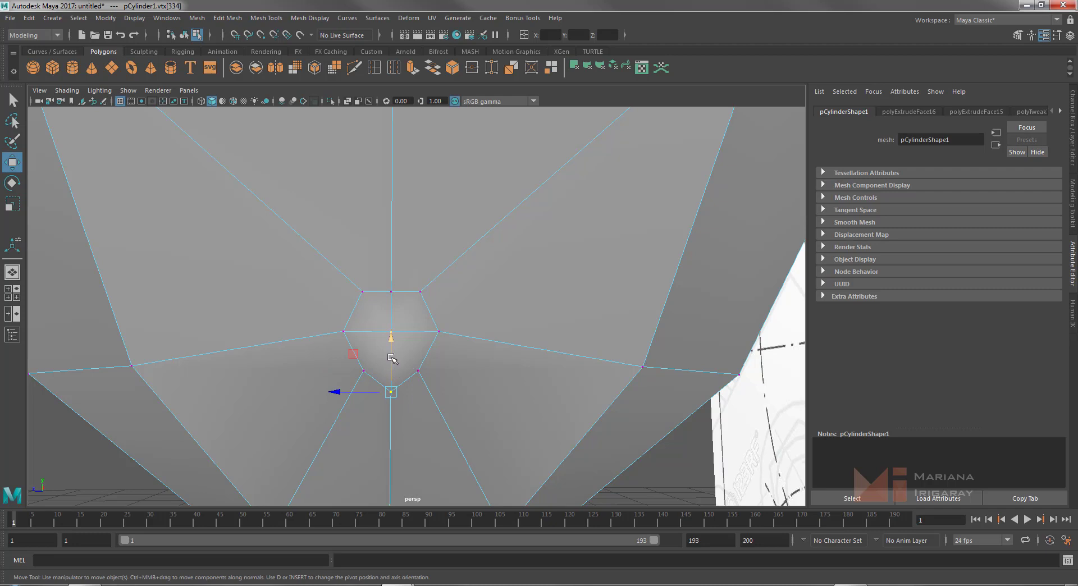
pyautogui.moveTo(392, 358); pyautogui.dragTo(391, 352)
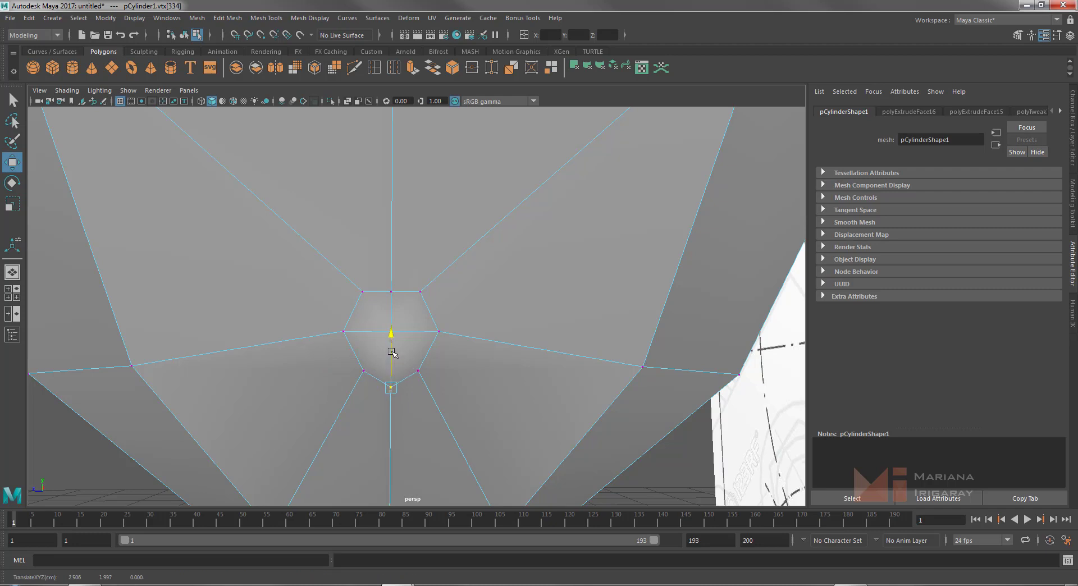
pyautogui.click(391, 292)
pyautogui.moveTo(392, 265); pyautogui.dragTo(391, 259)
pyautogui.moveTo(498, 325)
pyautogui.keyDown('alt'); pyautogui.mouseDown()
pyautogui.moveTo(580, 330)
pyautogui.moveTo(517, 330)
pyautogui.moveTo(518, 317)
pyautogui.moveTo(572, 334)
pyautogui.moveTo(348, 207)
pyautogui.mouseUp(); pyautogui.keyUp('alt')
pyautogui.keyDown('alt'); pyautogui.moveTo(494, 318); pyautogui.dragTo(354, 316); pyautogui.keyUp('alt')
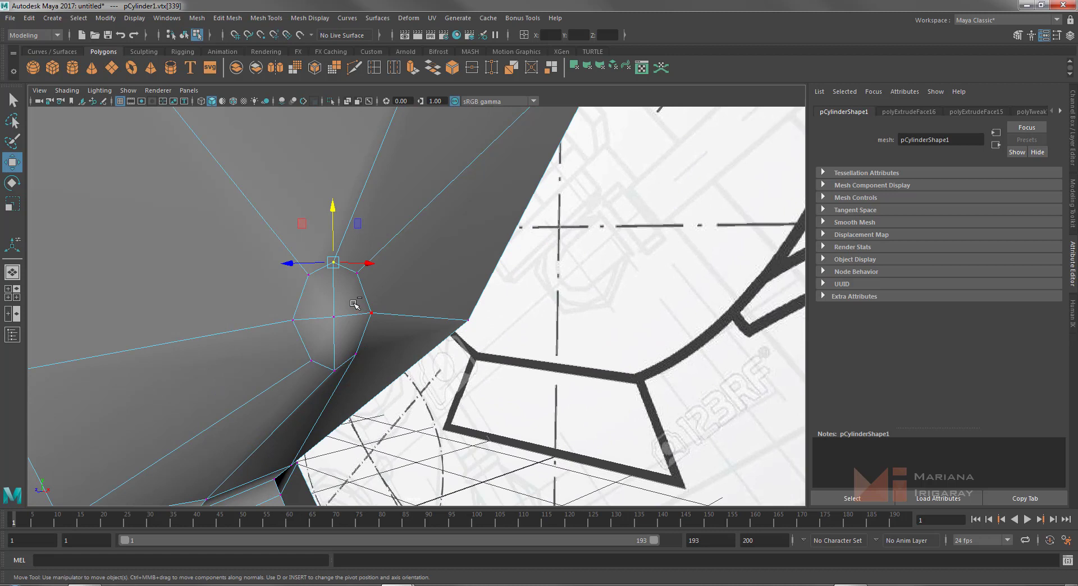
# Rotate cap faces f[22:23] to follow the handle direction in the blueprint
pyautogui.keyDown('ctrl'); pyautogui.rightClick(349, 303); pyautogui.keyUp('ctrl')
pyautogui.rightClick(349, 318)
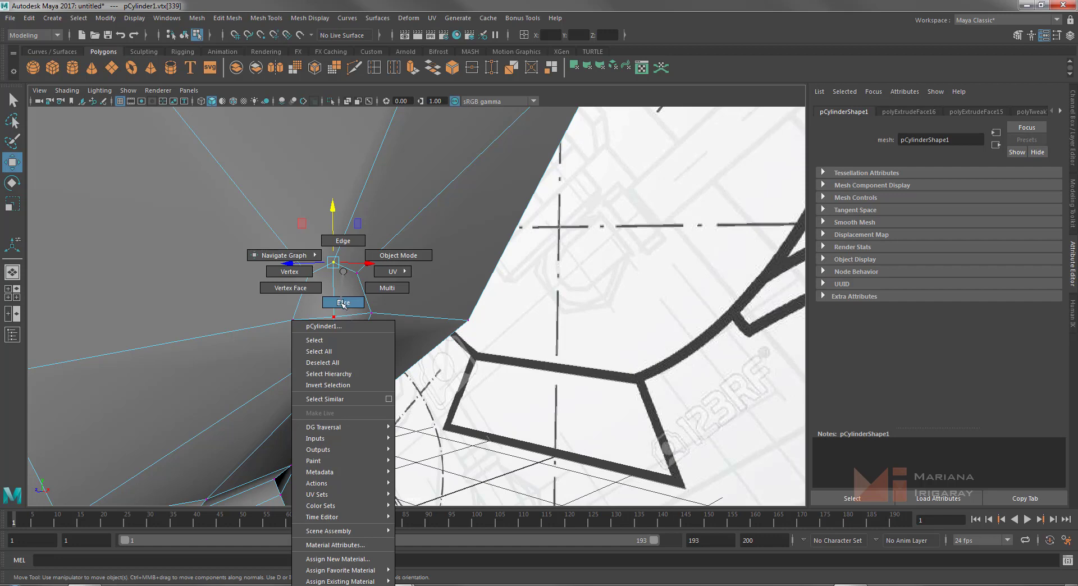
pyautogui.click(344, 303)
pyautogui.keyDown('alt'); pyautogui.moveTo(446, 308); pyautogui.dragTo(494, 308); pyautogui.keyUp('alt')
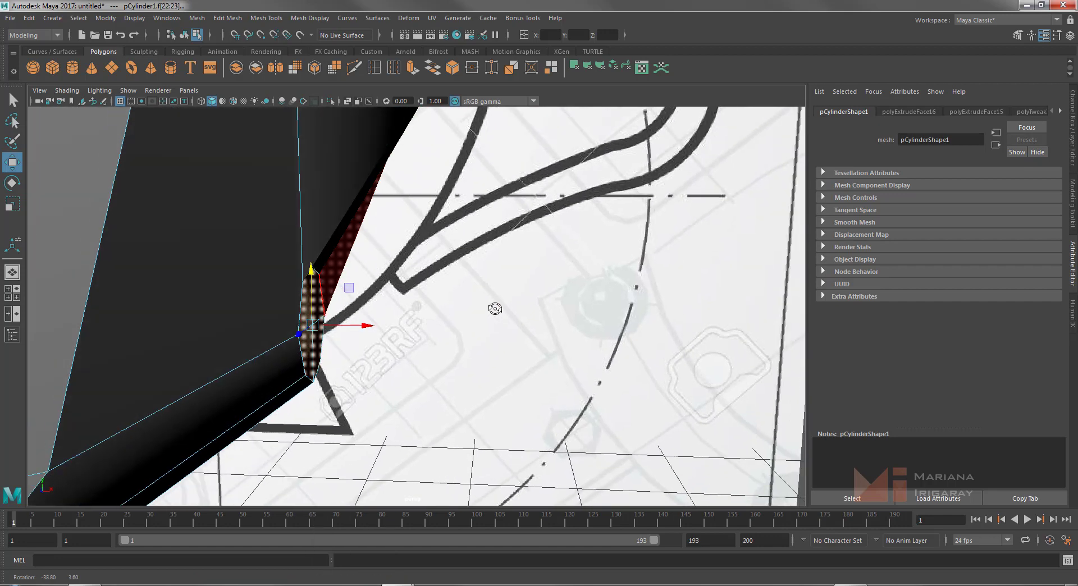
pyautogui.press('e')
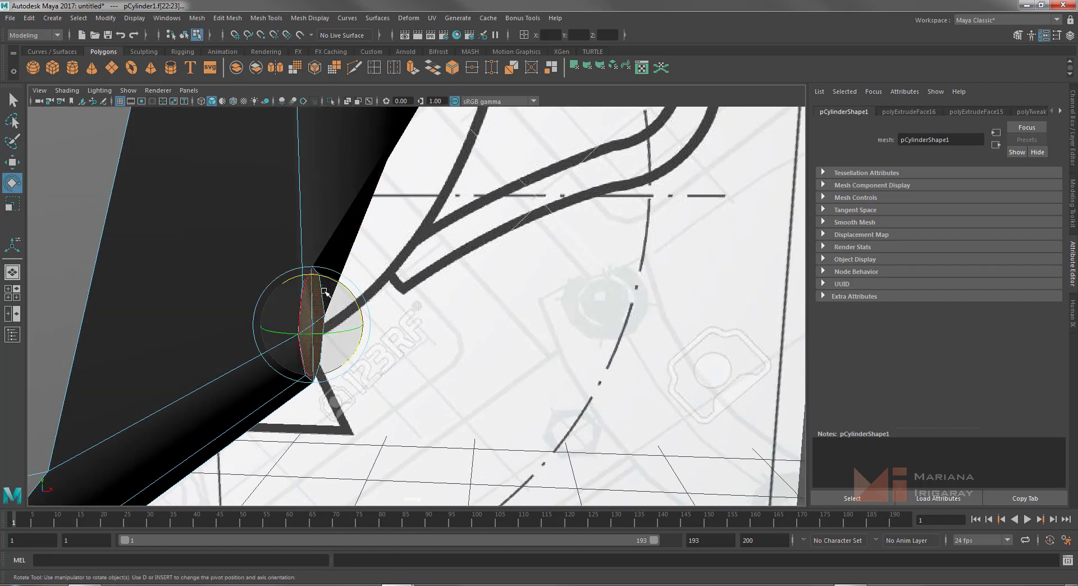
pyautogui.moveTo(340, 279); pyautogui.dragTo(361, 304)
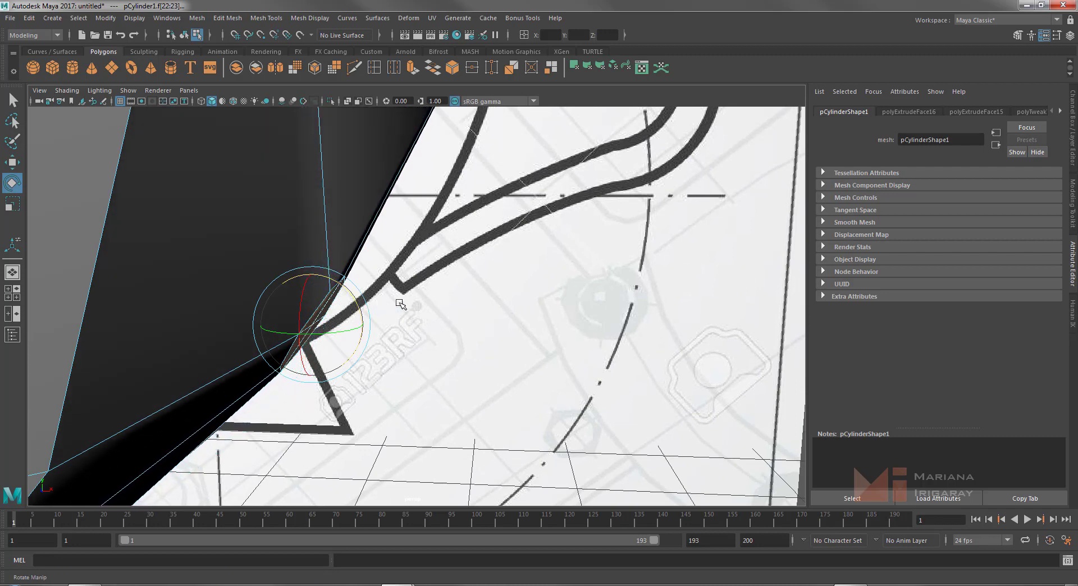
pyautogui.moveTo(534, 304)
pyautogui.keyDown('alt'); pyautogui.mouseDown()
pyautogui.moveTo(531, 275)
pyautogui.moveTo(444, 257)
pyautogui.mouseUp(); pyautogui.keyUp('alt')
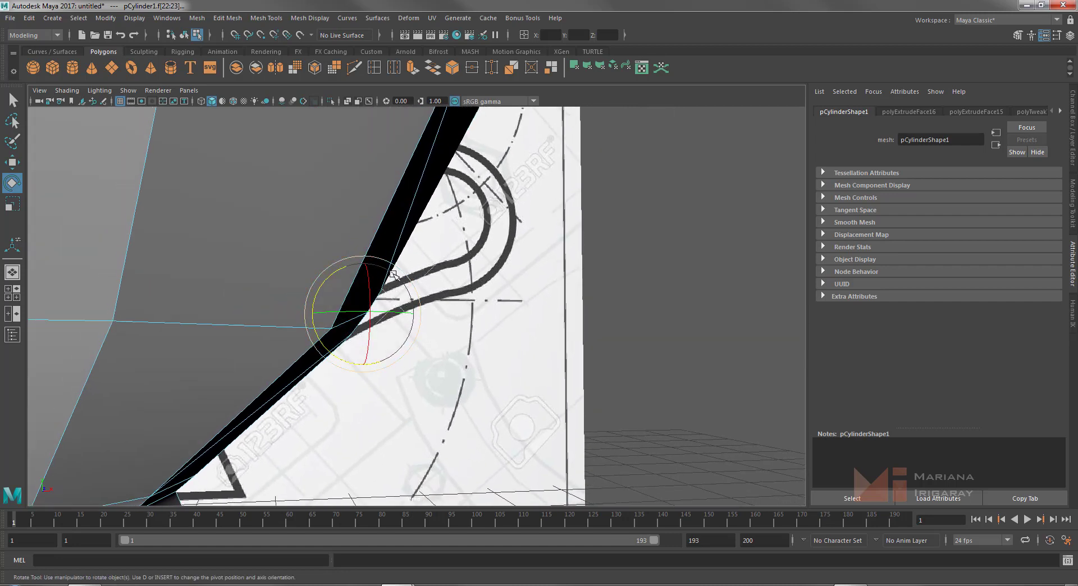
pyautogui.moveTo(332, 276); pyautogui.dragTo(332, 275)
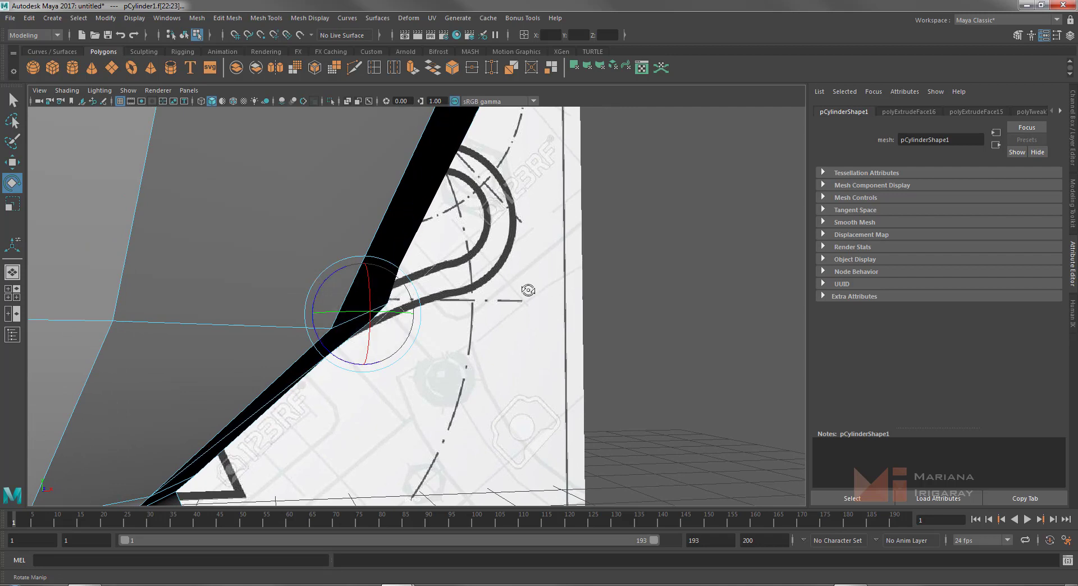
# Compare the cap against the blueprint and reselect the two cap faces
pyautogui.keyDown('alt'); pyautogui.moveTo(527, 299); pyautogui.dragTo(409, 312); pyautogui.keyUp('alt')
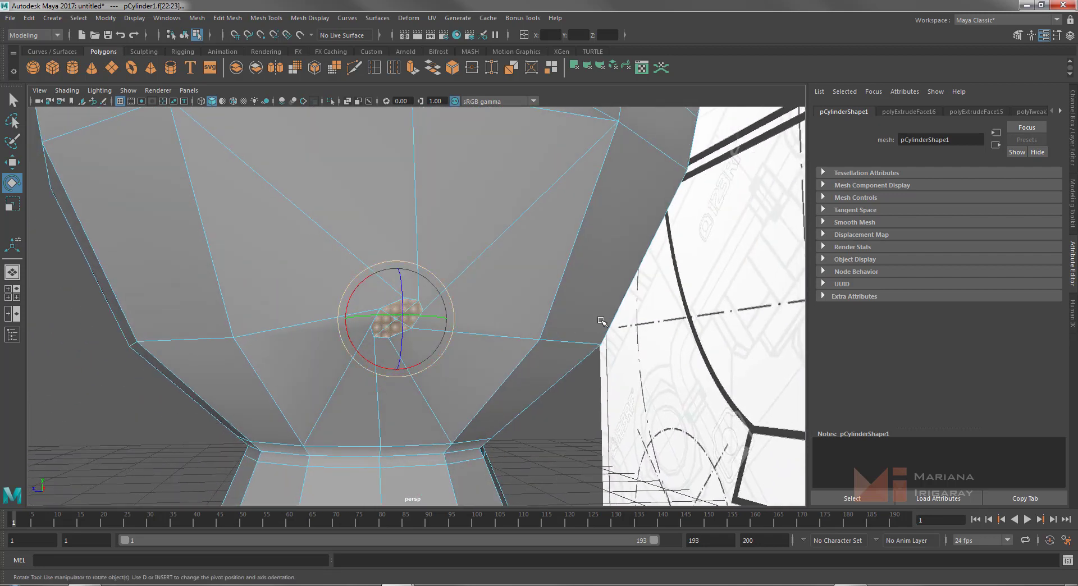
pyautogui.keyDown('alt'); pyautogui.moveTo(649, 372); pyautogui.dragTo(715, 385); pyautogui.keyUp('alt')
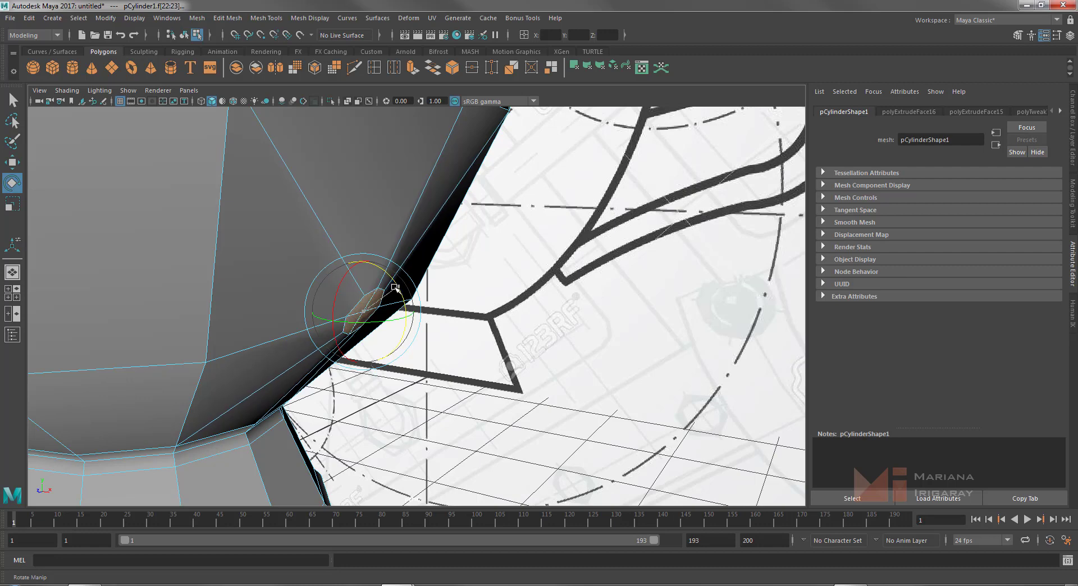
pyautogui.keyDown('alt'); pyautogui.moveTo(552, 316); pyautogui.dragTo(586, 313); pyautogui.keyUp('alt')
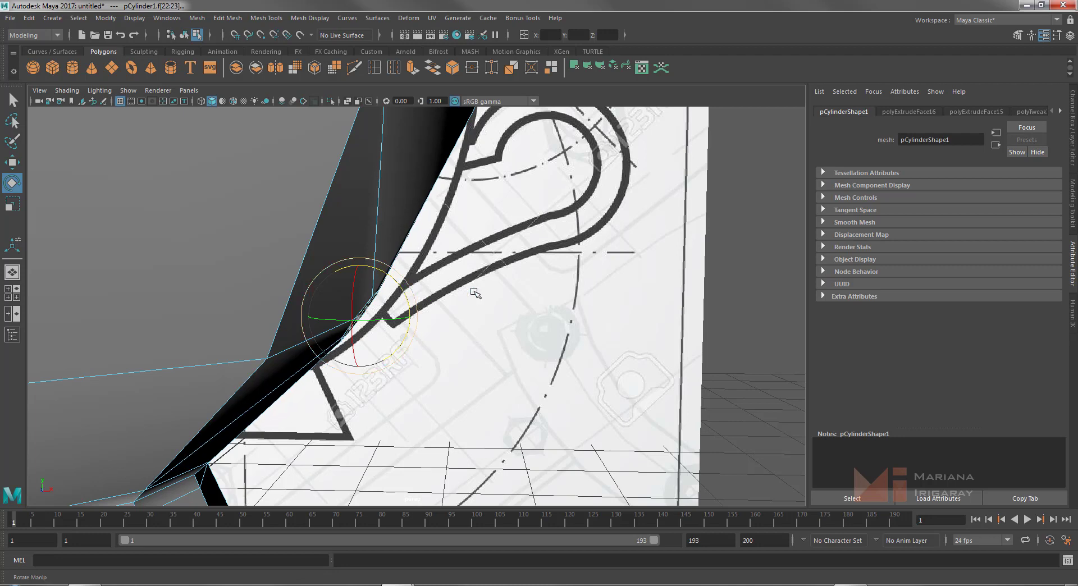
pyautogui.keyDown('alt'); pyautogui.moveTo(476, 289); pyautogui.dragTo(642, 296); pyautogui.keyUp('alt')
pyautogui.click(629, 303)
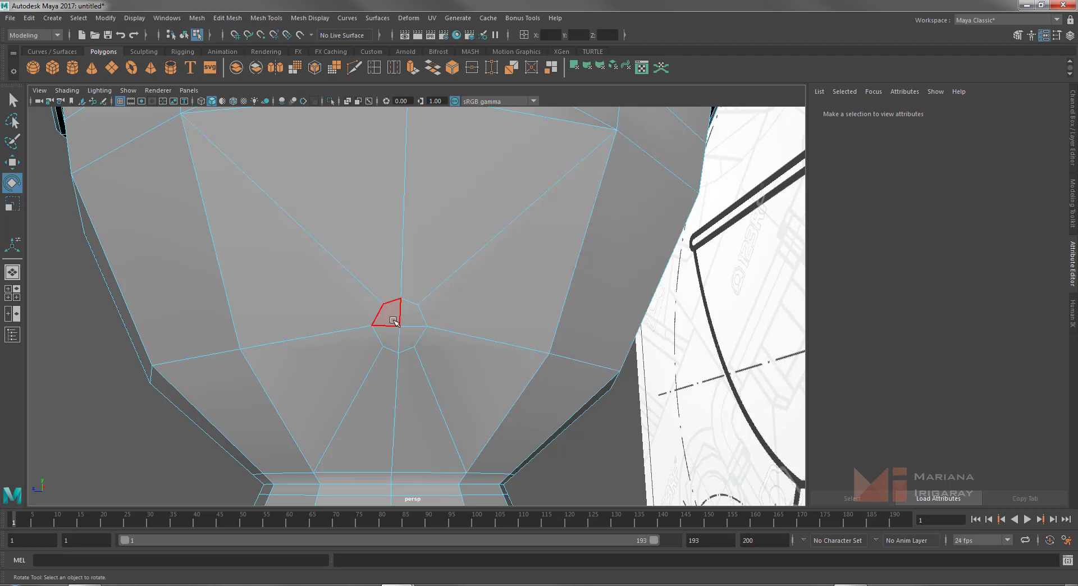
pyautogui.click(415, 323)
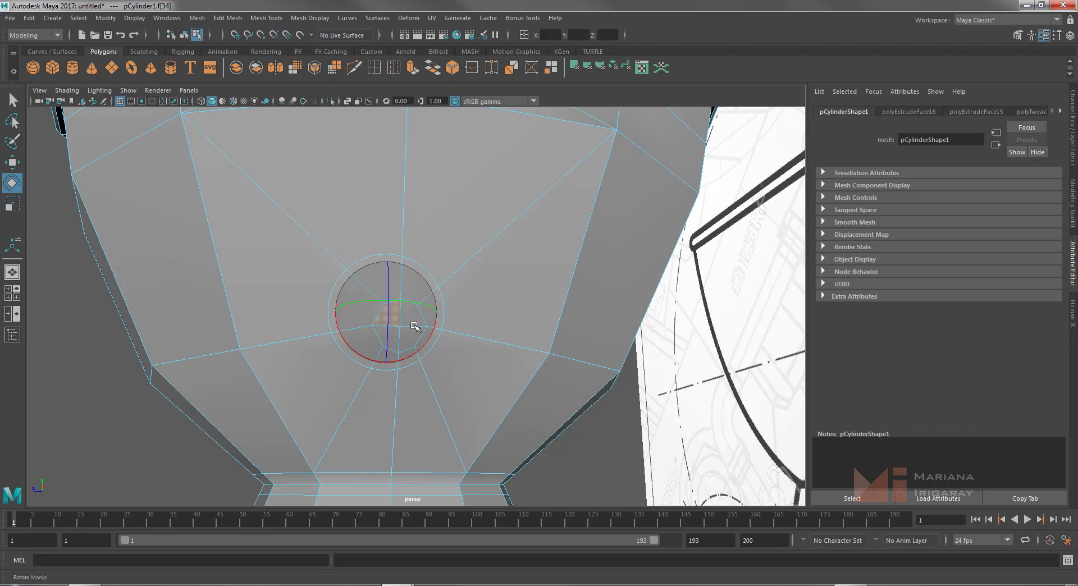
pyautogui.press('q')
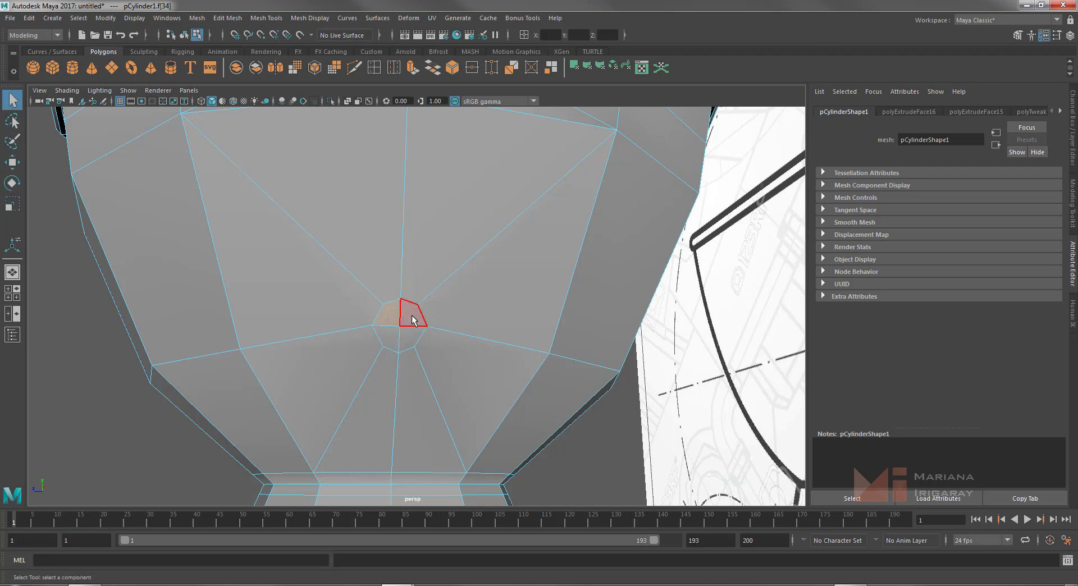
pyautogui.click(413, 317)
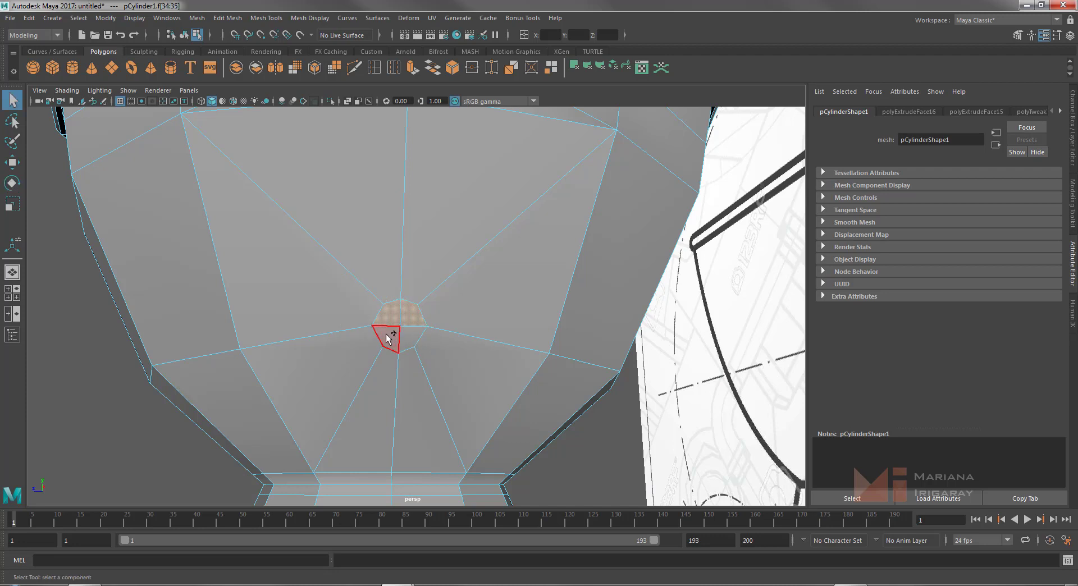
pyautogui.keyDown('shift'); pyautogui.click(384, 333); pyautogui.keyUp('shift')
pyautogui.keyDown('alt'); pyautogui.moveTo(751, 323); pyautogui.dragTo(730, 357); pyautogui.keyUp('alt')
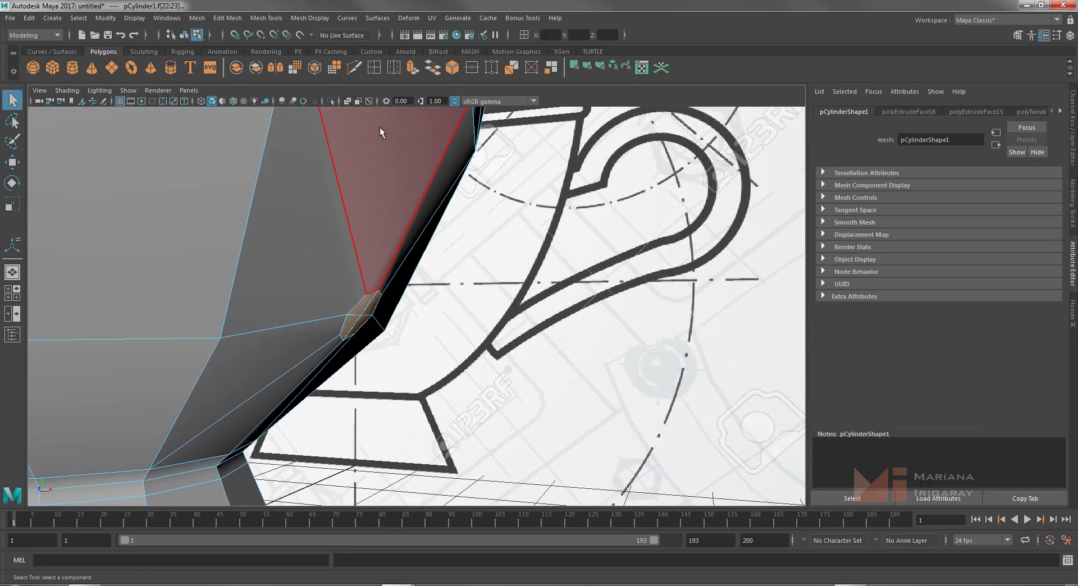
pyautogui.click(413, 68)
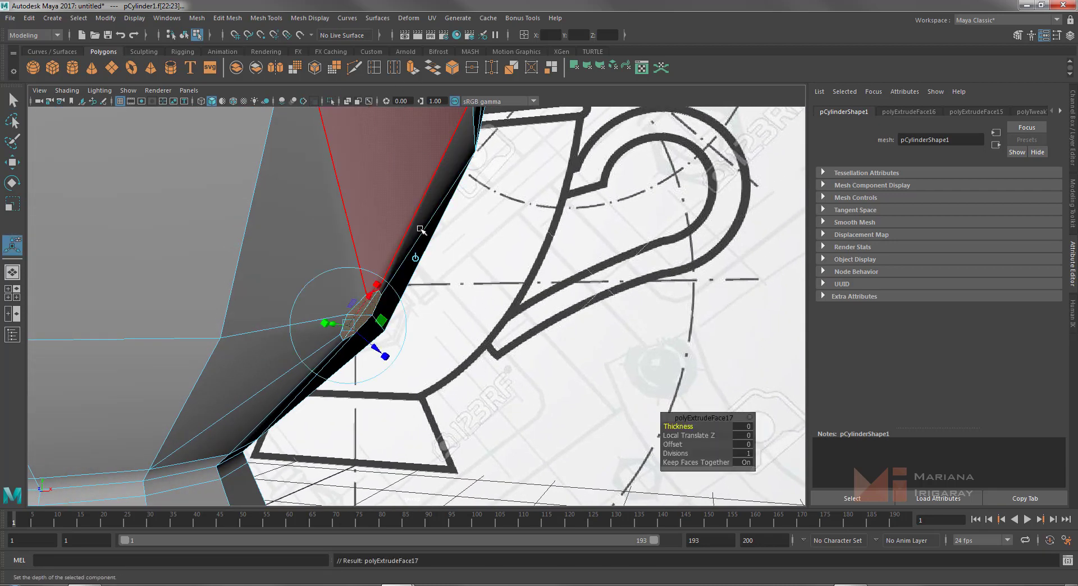
pyautogui.keyDown('alt'); pyautogui.moveTo(448, 318); pyautogui.dragTo(527, 318); pyautogui.keyUp('alt')
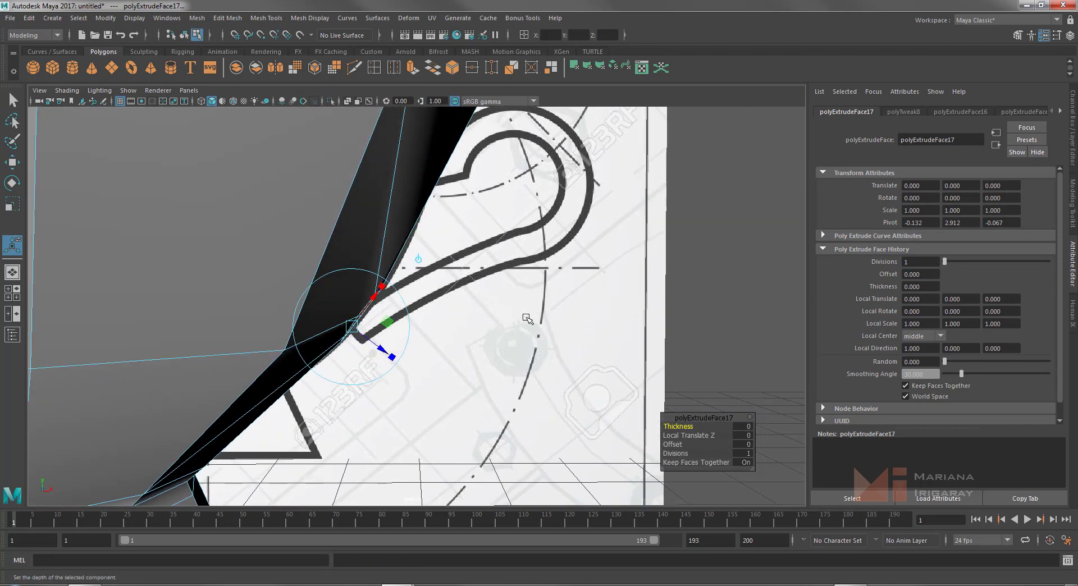
pyautogui.press('space')
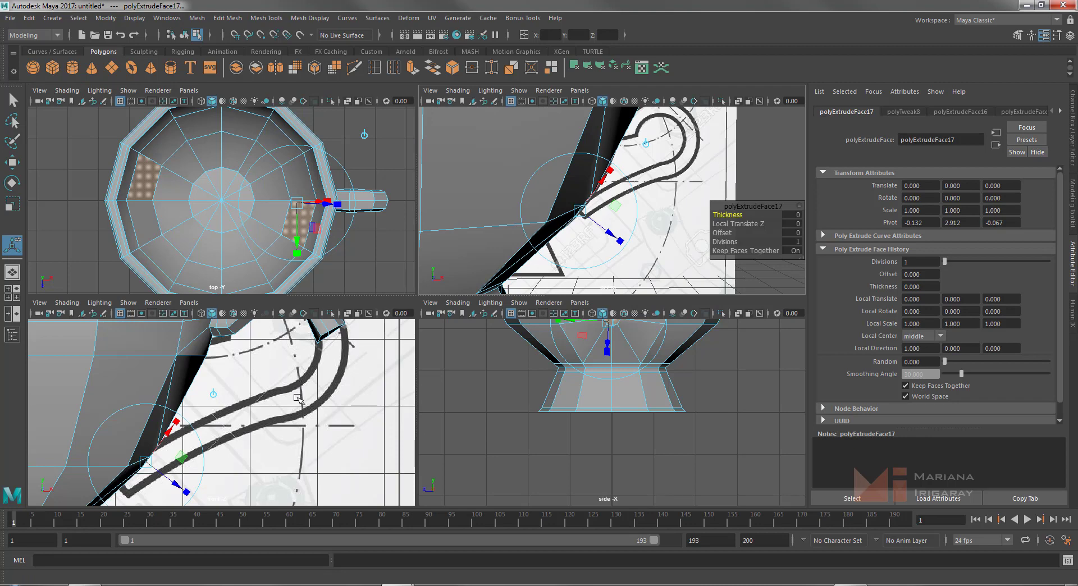
pyautogui.press('space')
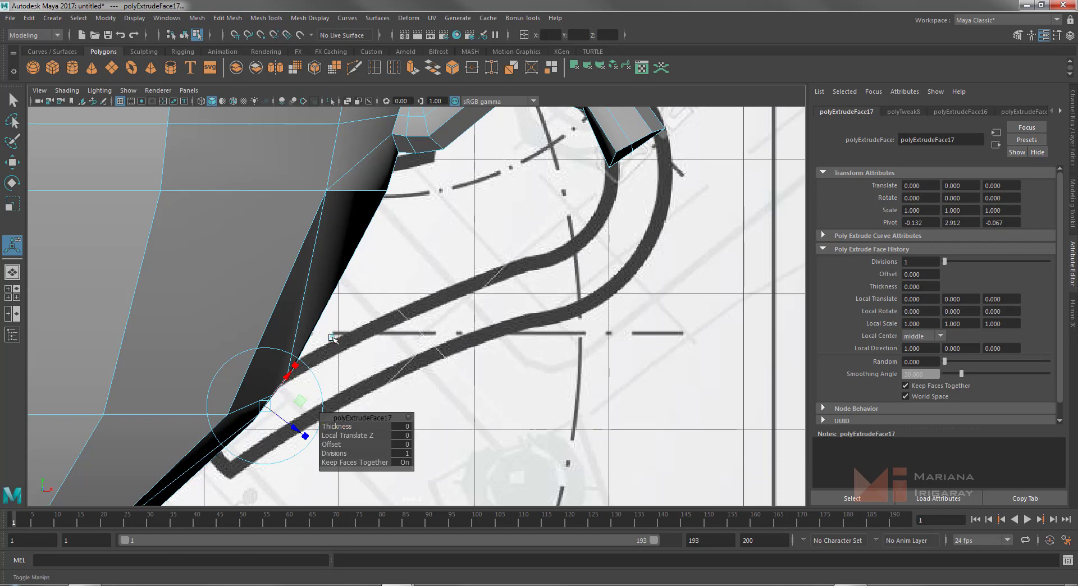
pyautogui.click(303, 400)
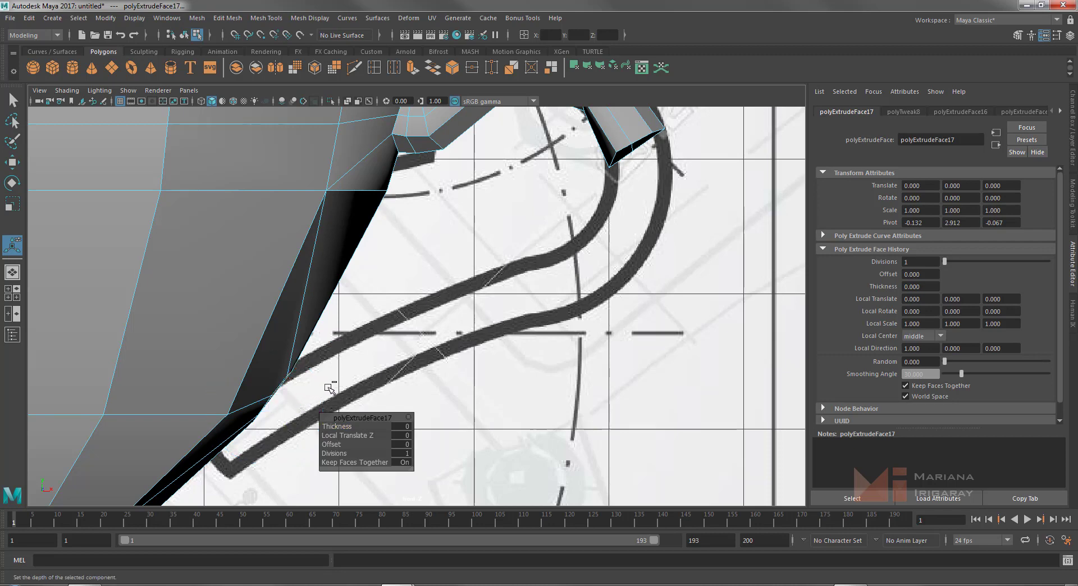
pyautogui.hotkey('ctrl', 'z')
pyautogui.hotkey('ctrl', 'z')
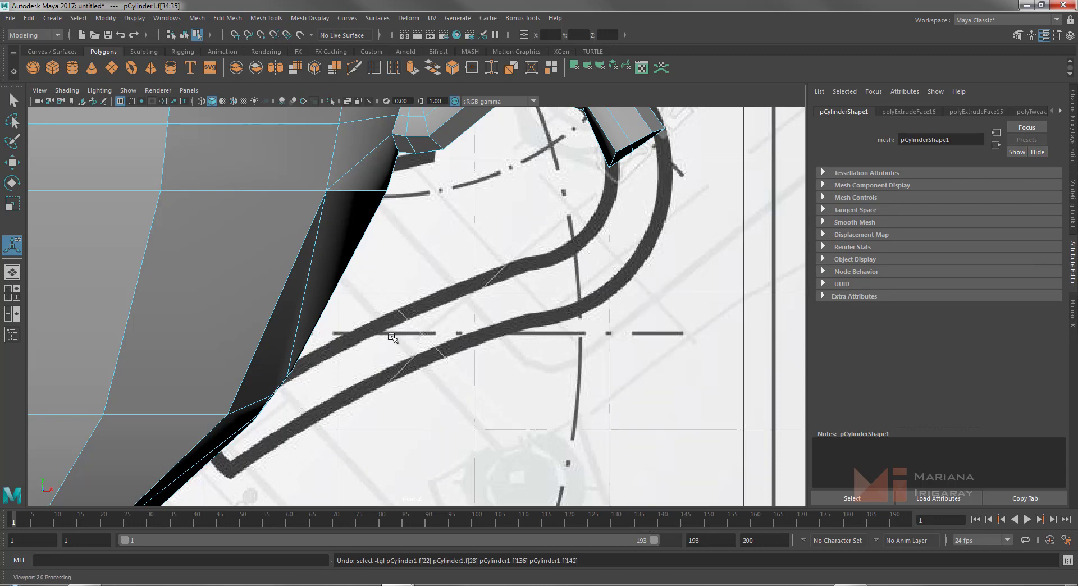
# Extrude lower body faces f[22:23] and pull them outward and up in the front view
pyautogui.press('space')
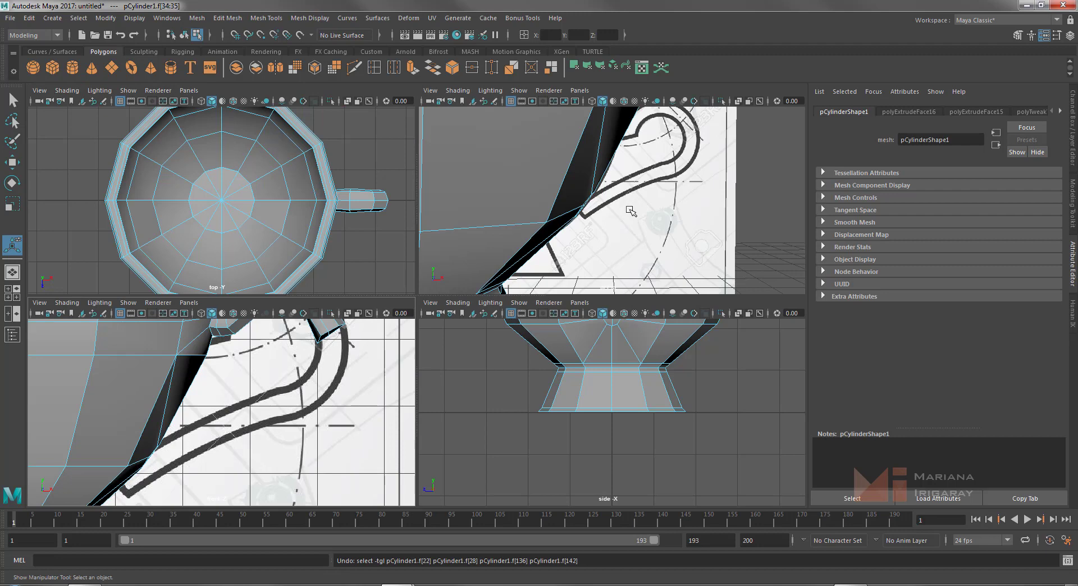
pyautogui.keyDown('alt'); pyautogui.moveTo(630, 212); pyautogui.dragTo(586, 211); pyautogui.keyUp('alt')
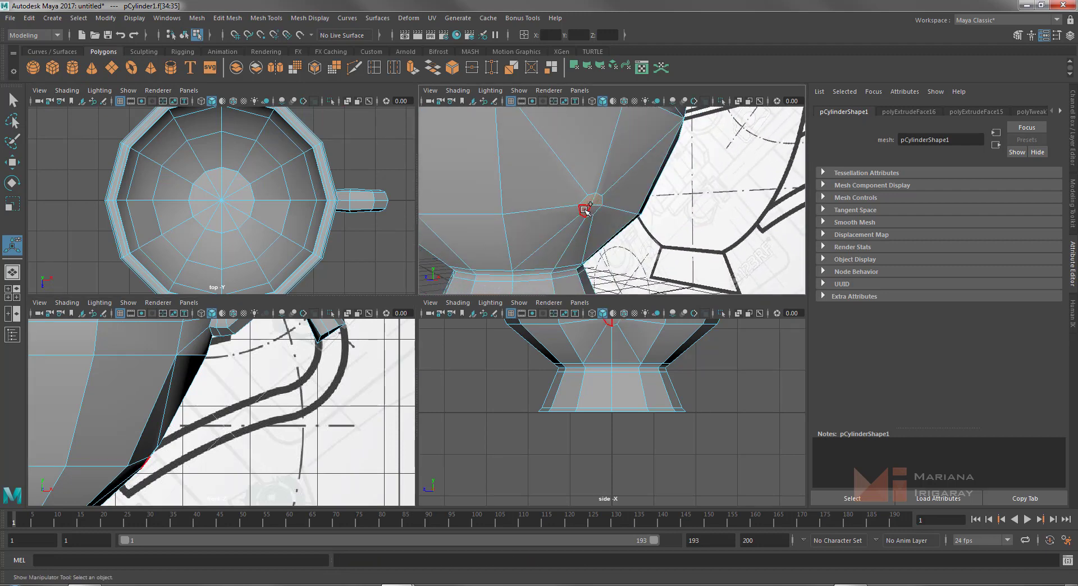
pyautogui.click(569, 389)
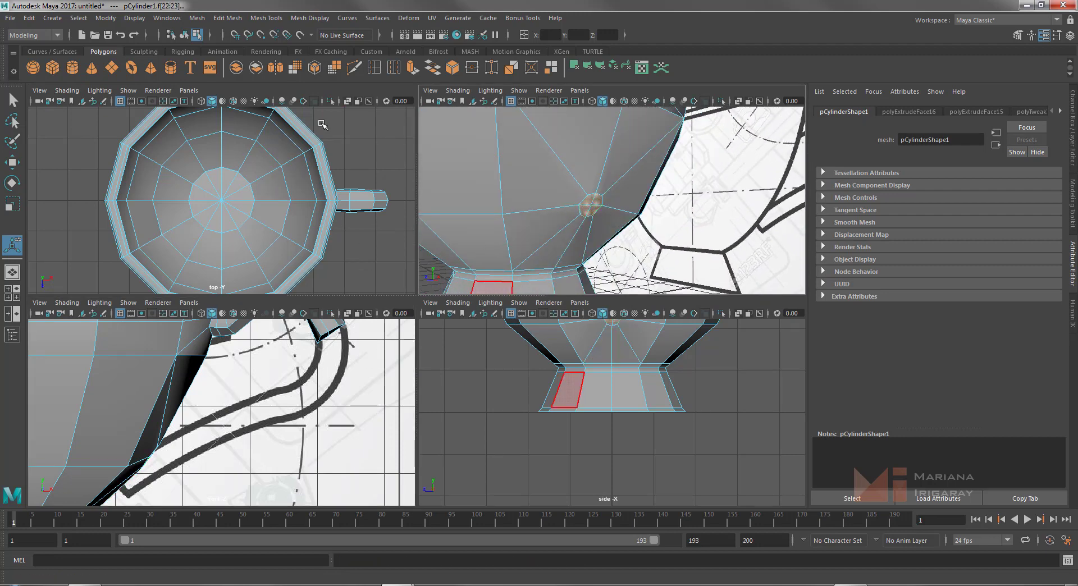
pyautogui.click(413, 67)
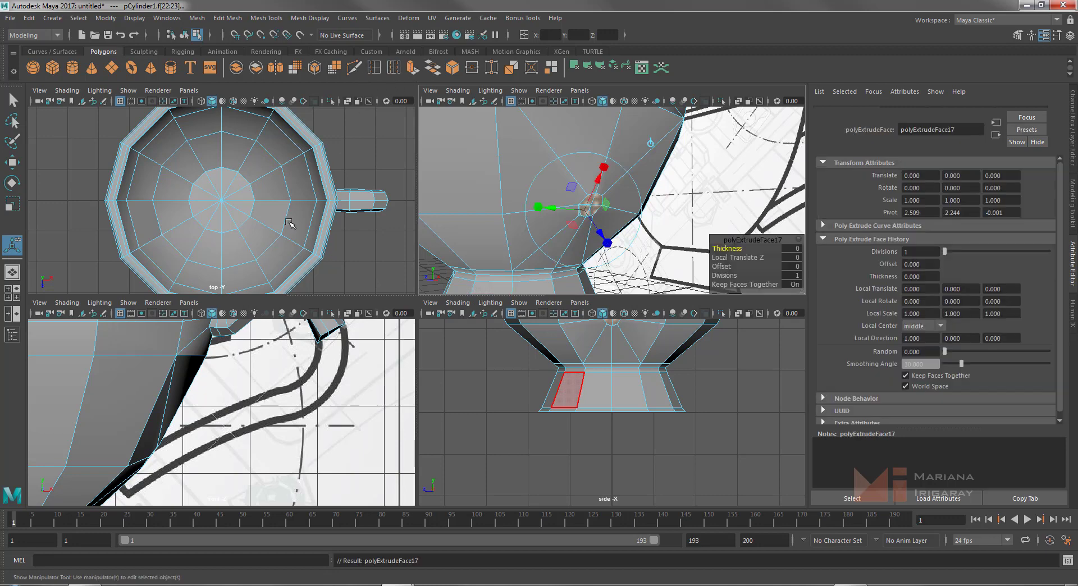
pyautogui.click(214, 392)
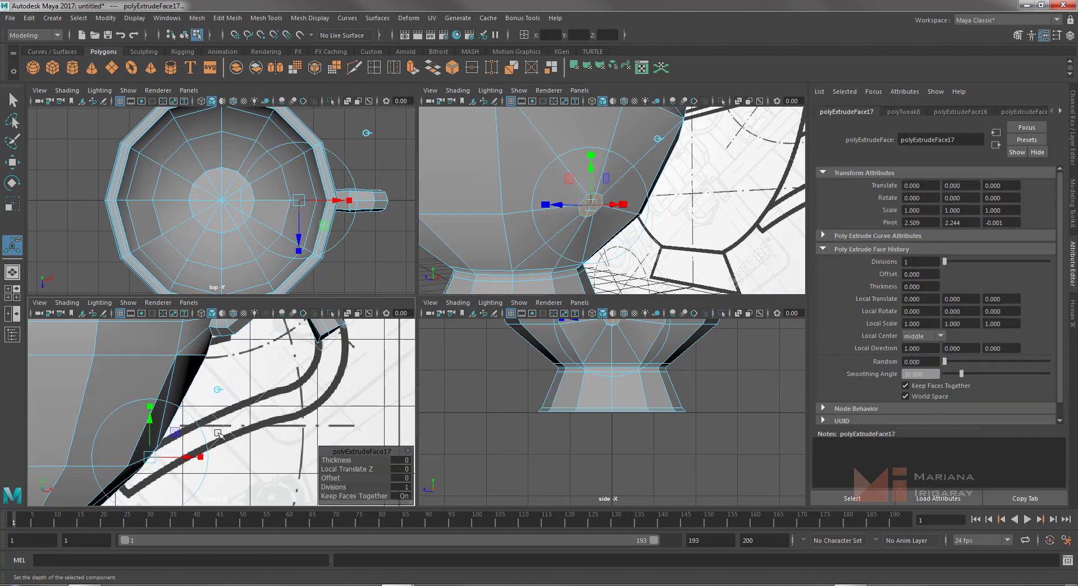
pyautogui.moveTo(188, 457); pyautogui.dragTo(216, 460)
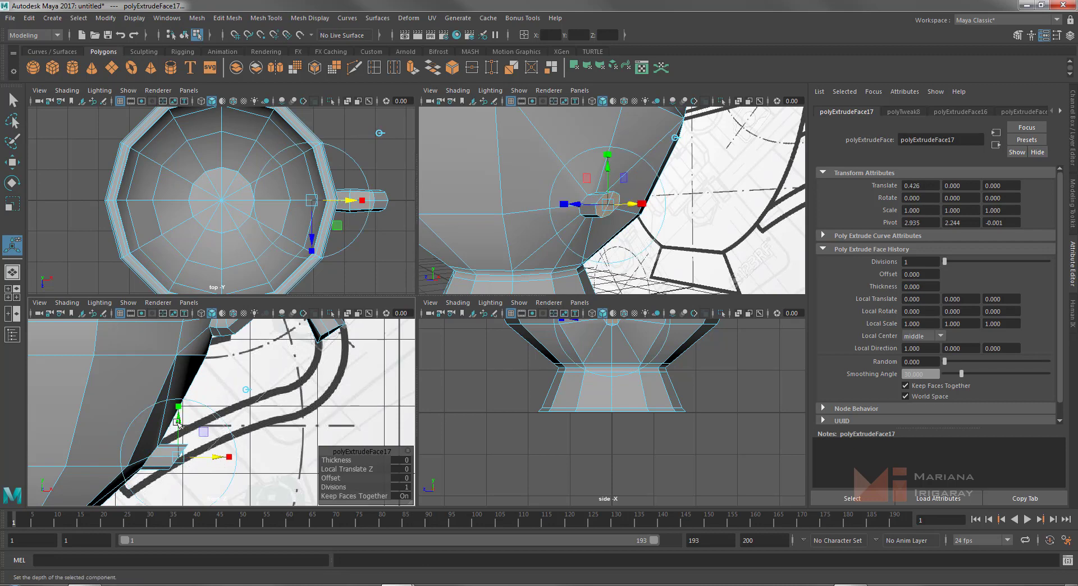
pyautogui.moveTo(179, 425); pyautogui.dragTo(180, 398)
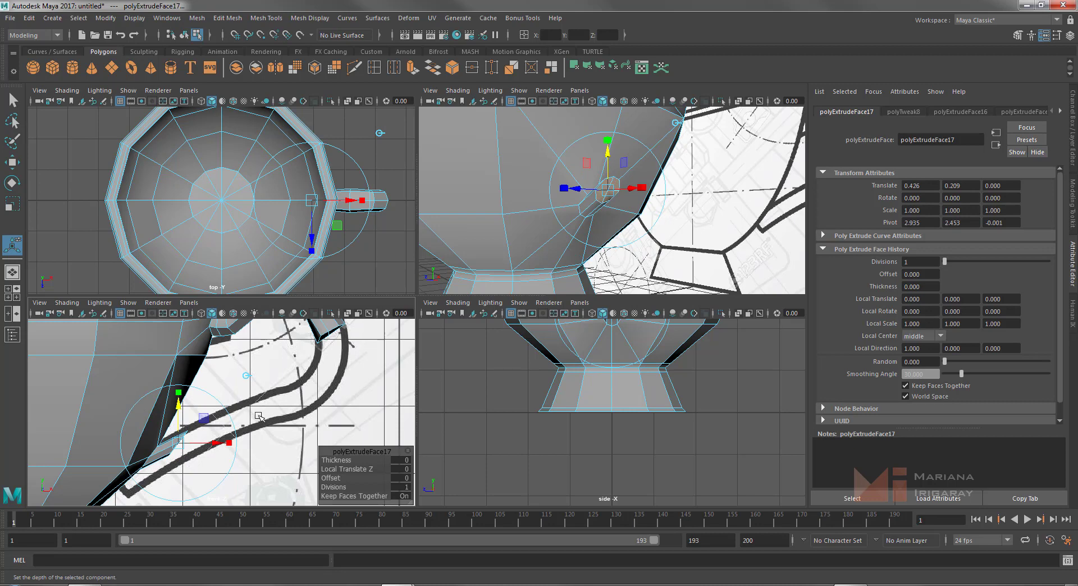
# Tilt and nudge the first spout extrusion to sit on the blueprint curve
pyautogui.press('e')
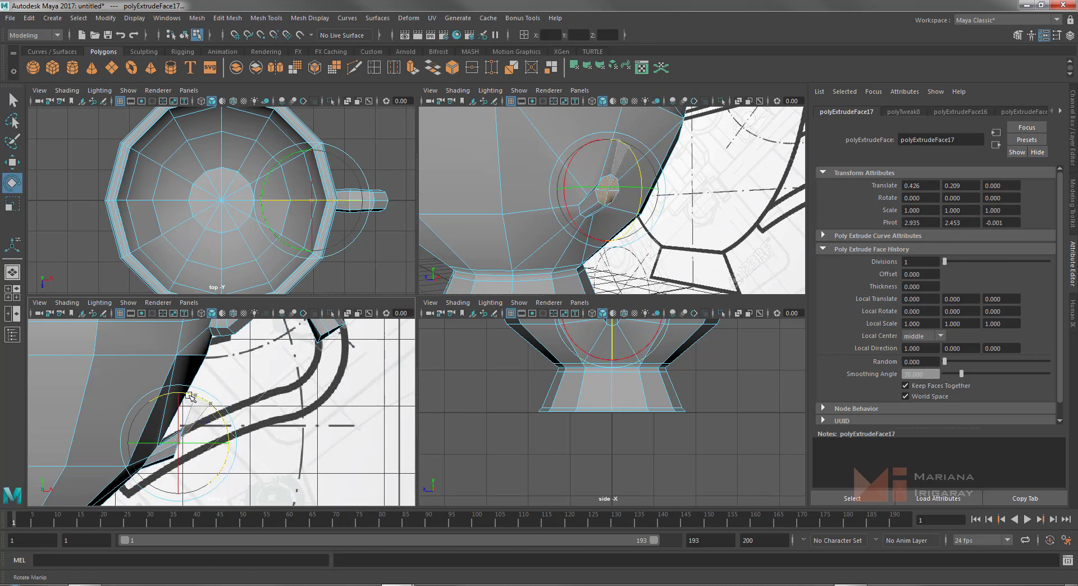
pyautogui.moveTo(189, 395); pyautogui.dragTo(179, 395)
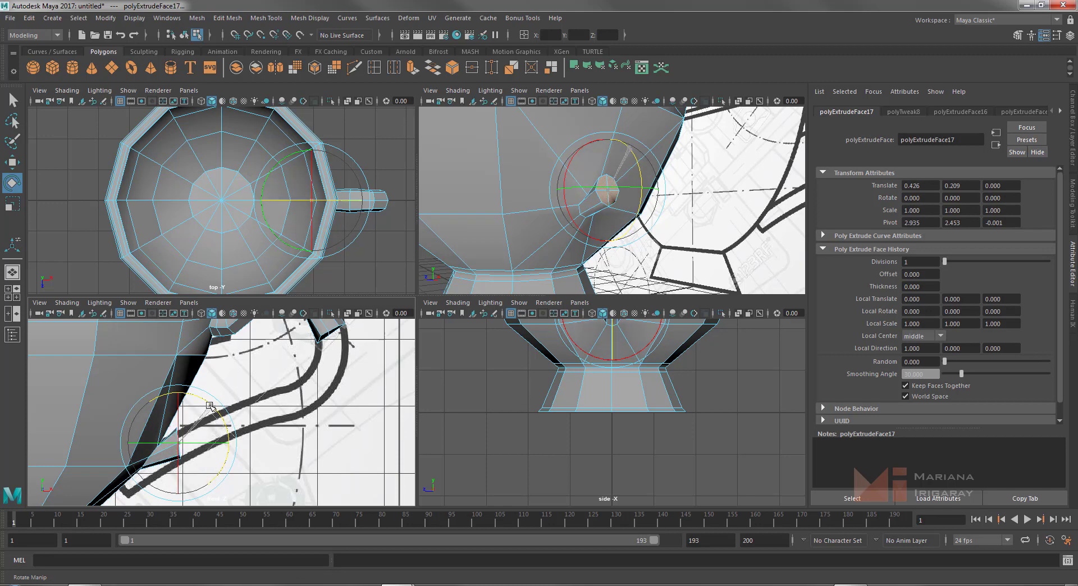
pyautogui.moveTo(209, 405); pyautogui.dragTo(214, 408)
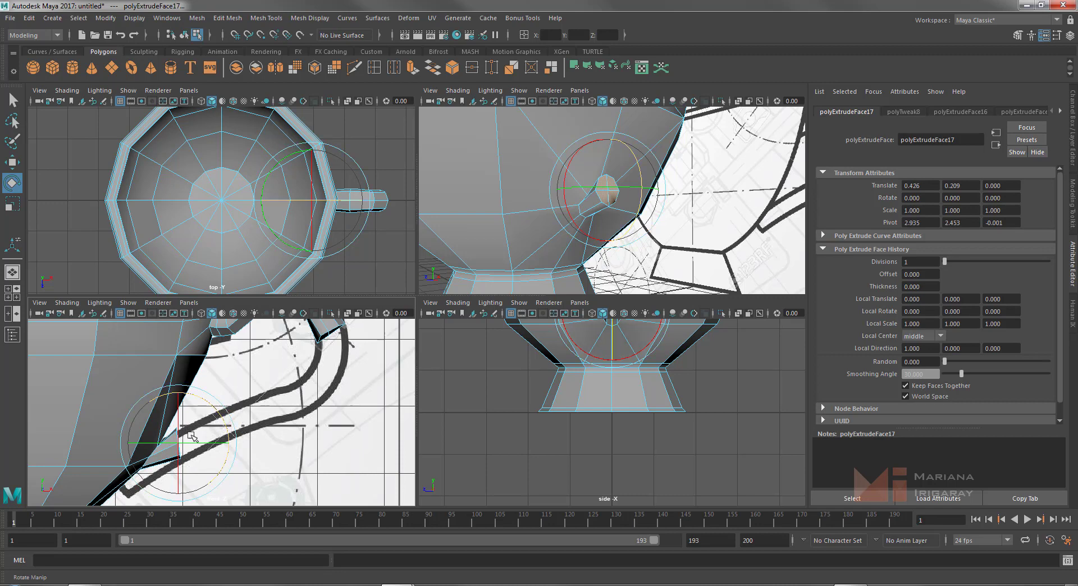
pyautogui.press('w')
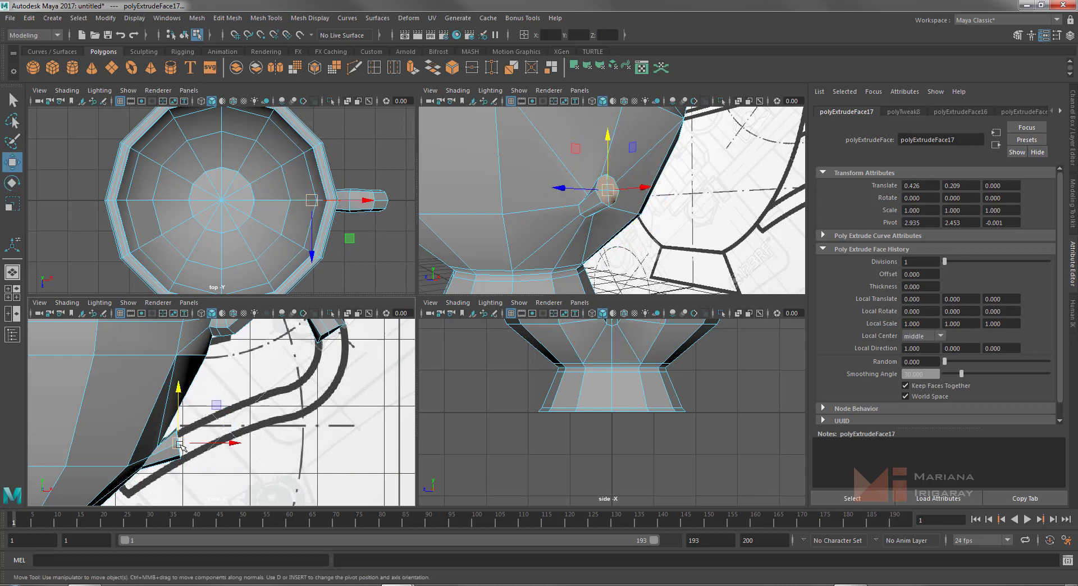
pyautogui.moveTo(182, 446); pyautogui.dragTo(188, 444)
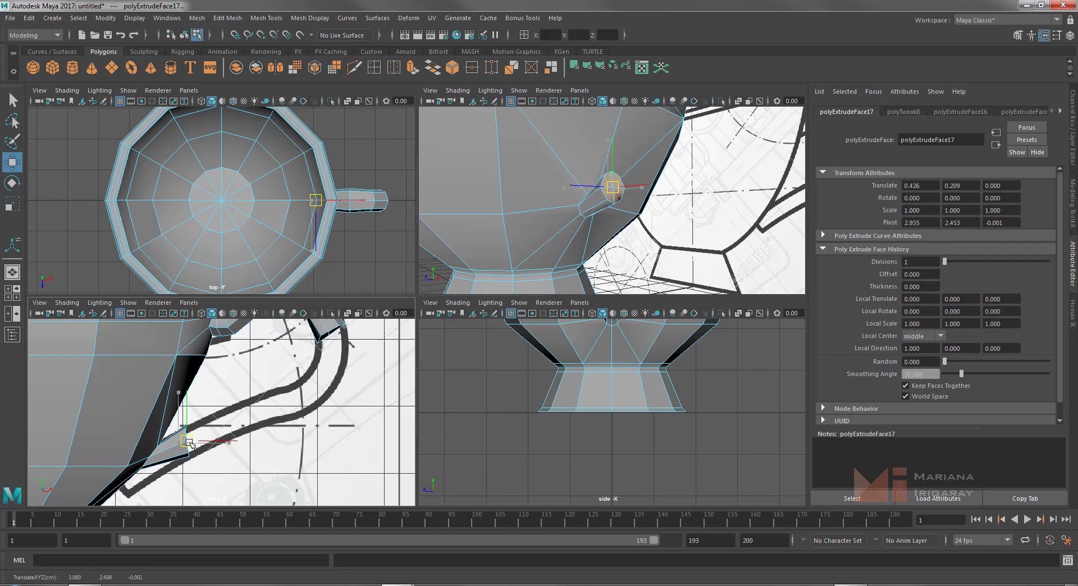
pyautogui.moveTo(189, 443); pyautogui.dragTo(191, 443)
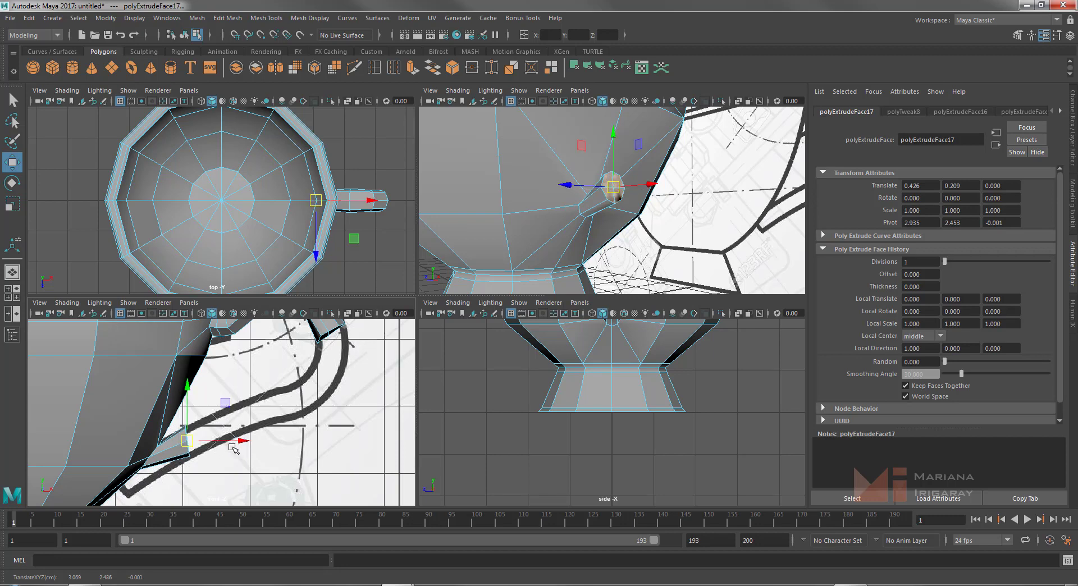
# Extrude the spout twice more, extending each segment up and out along the blueprint's spout curve
pyautogui.hotkey('ctrl', 'e')
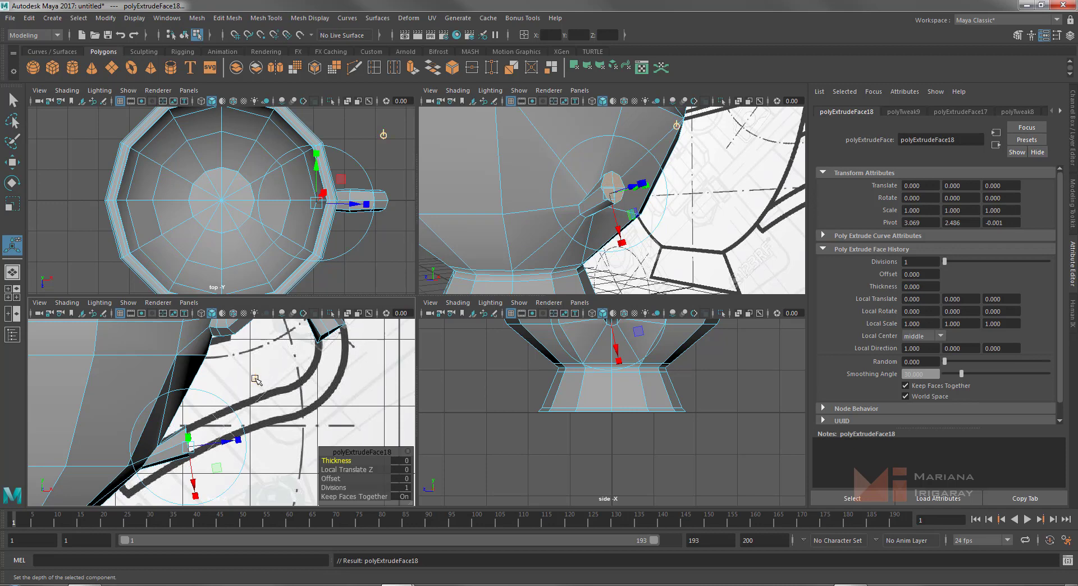
pyautogui.click(256, 375)
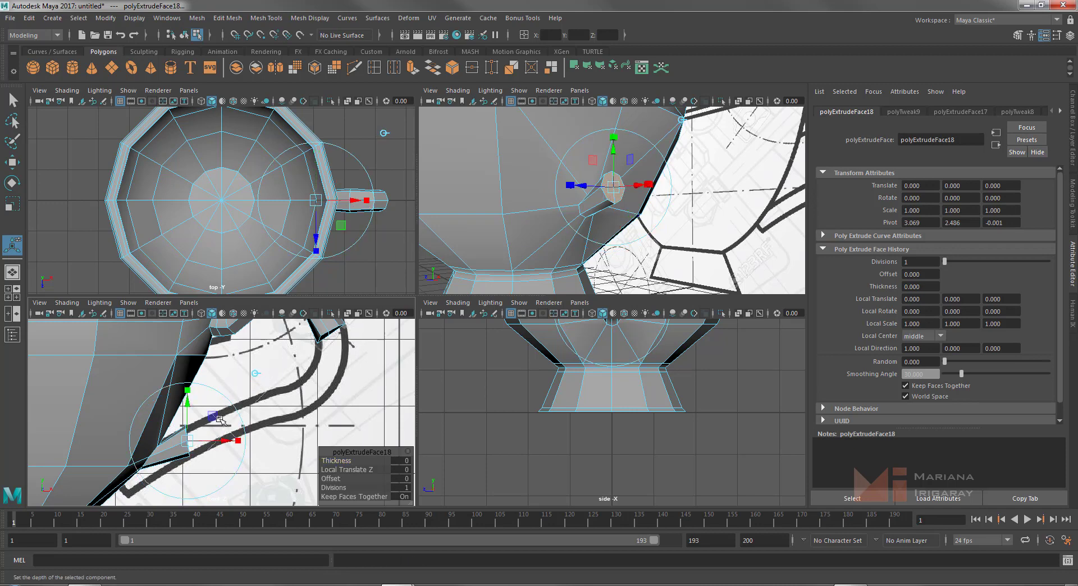
pyautogui.moveTo(214, 417); pyautogui.dragTo(275, 391)
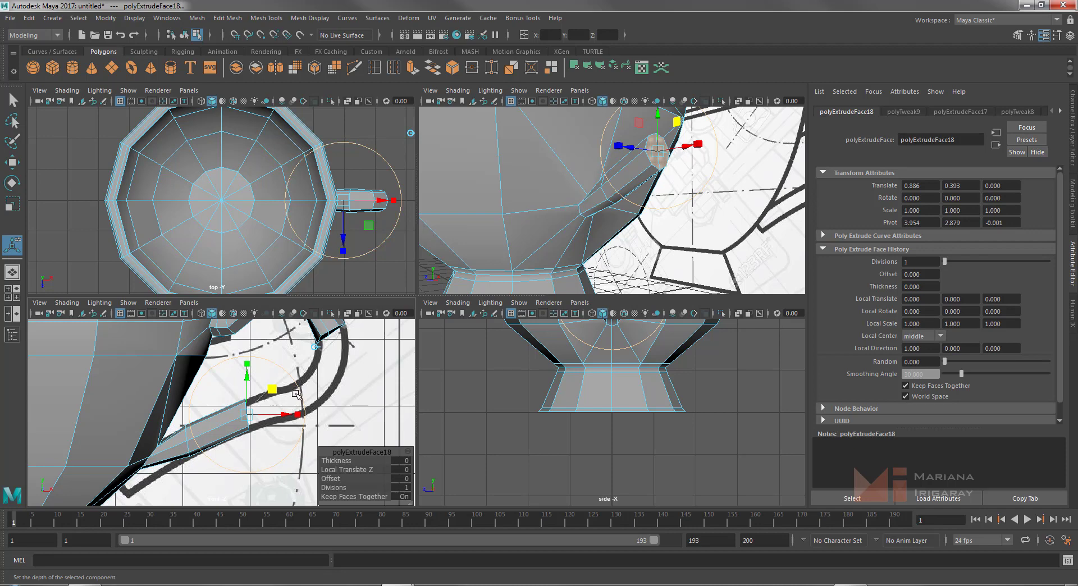
pyautogui.hotkey('ctrl', 'e')
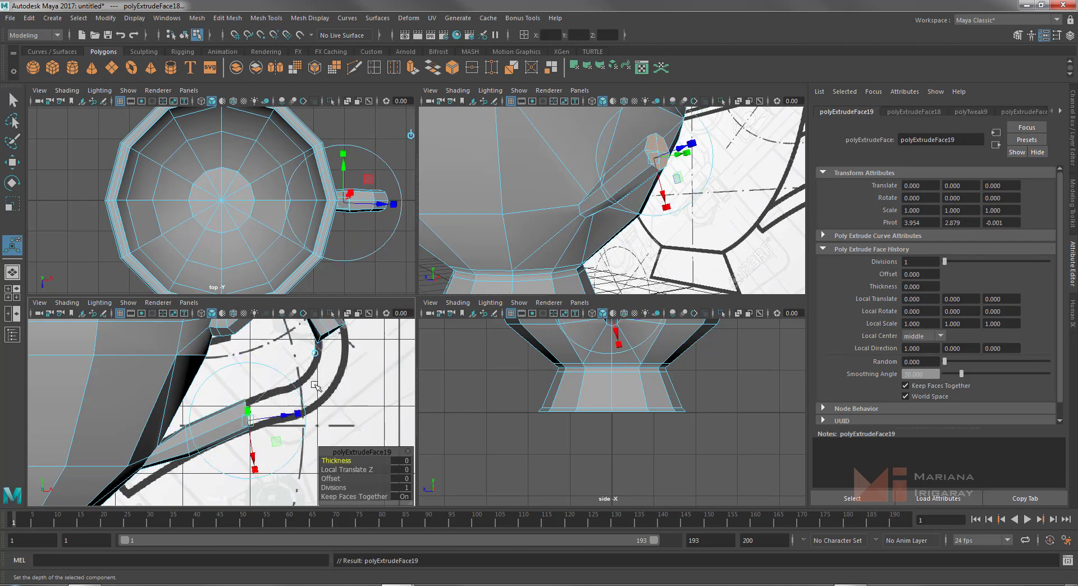
pyautogui.click(315, 353)
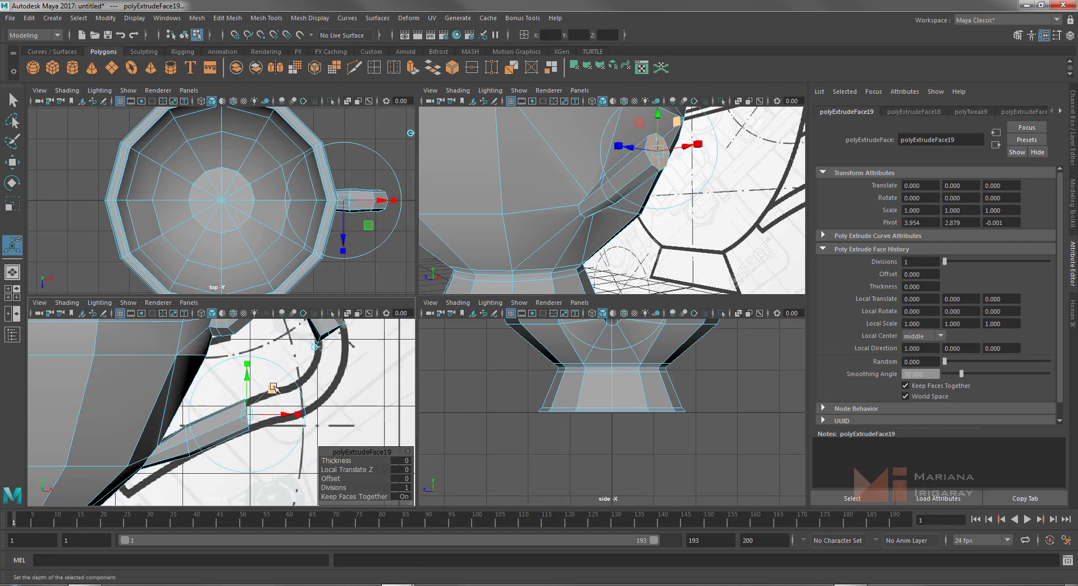
pyautogui.moveTo(273, 387); pyautogui.dragTo(333, 368)
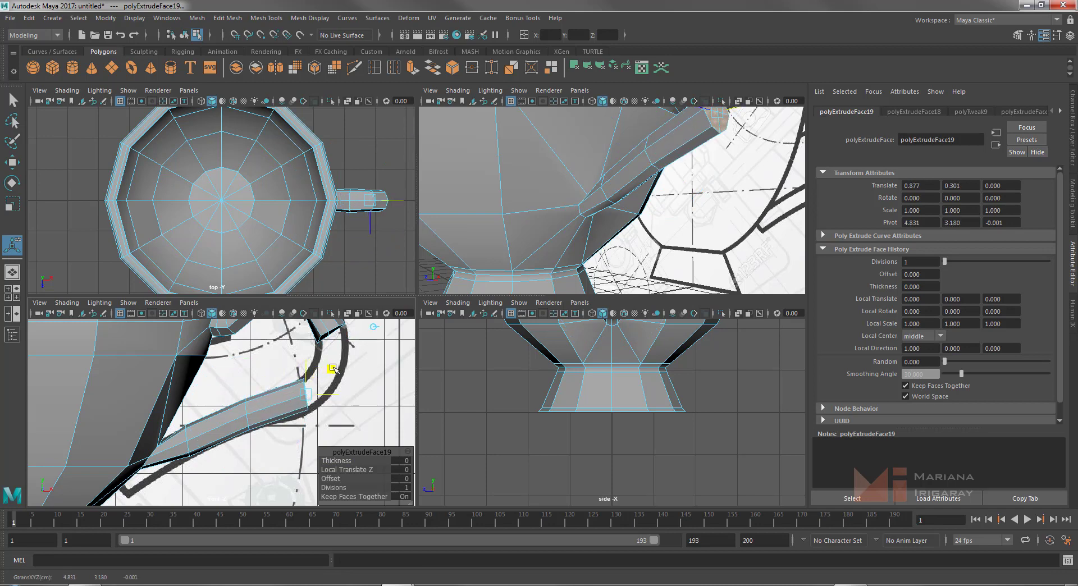
pyautogui.moveTo(333, 368); pyautogui.dragTo(334, 367)
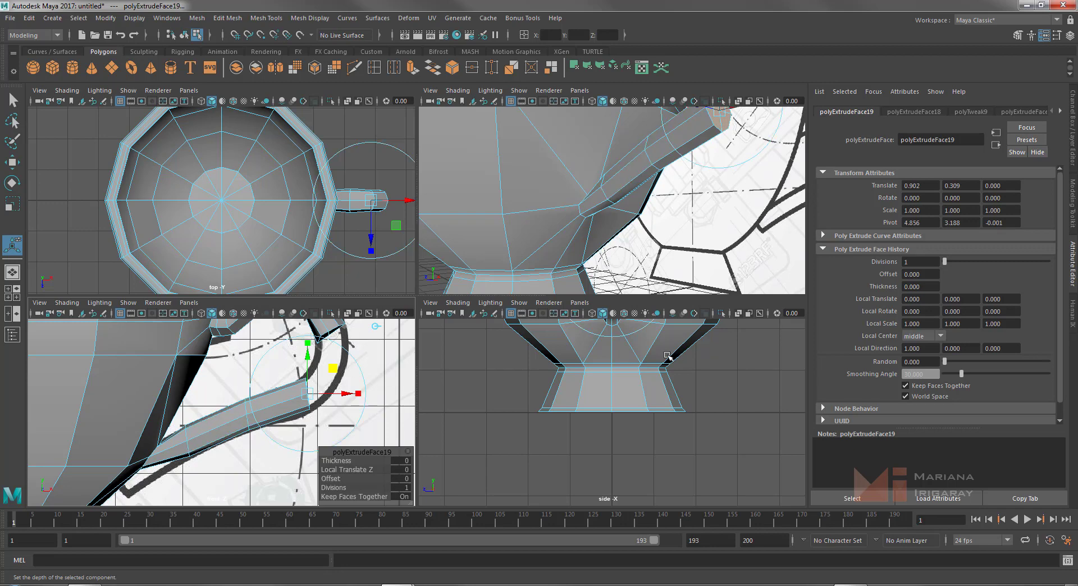
pyautogui.keyDown('alt'); pyautogui.moveTo(646, 203); pyautogui.dragTo(640, 199, button='middle'); pyautogui.keyUp('alt')
pyautogui.moveTo(640, 199)
pyautogui.keyDown('alt'); pyautogui.mouseDown()
pyautogui.moveTo(573, 242)
pyautogui.moveTo(631, 248)
pyautogui.moveTo(573, 218)
pyautogui.mouseUp(); pyautogui.keyUp('alt')
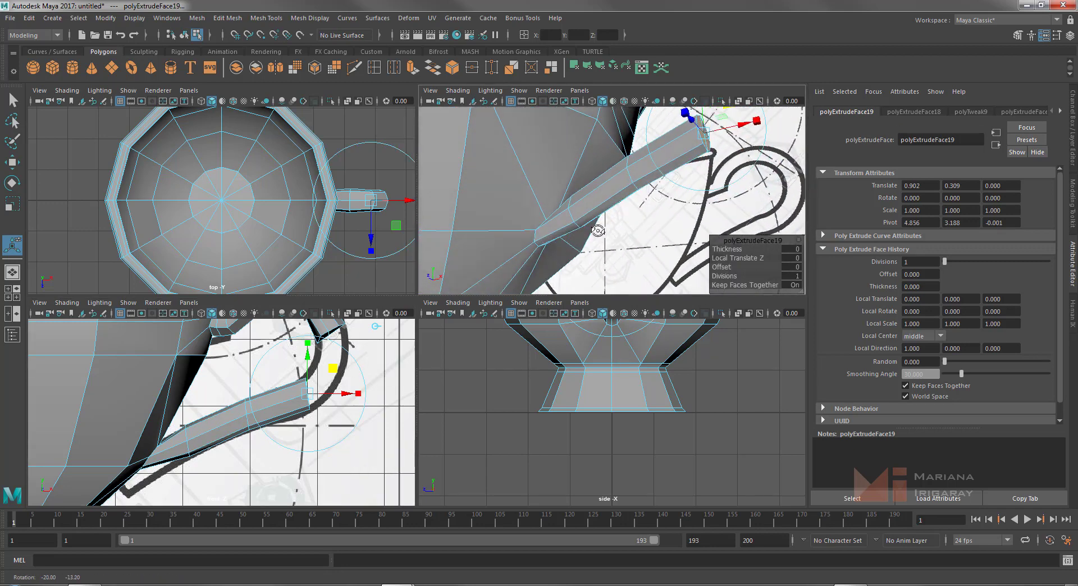
pyautogui.keyDown('alt'); pyautogui.moveTo(573, 219); pyautogui.dragTo(601, 257, button='right'); pyautogui.keyUp('alt')
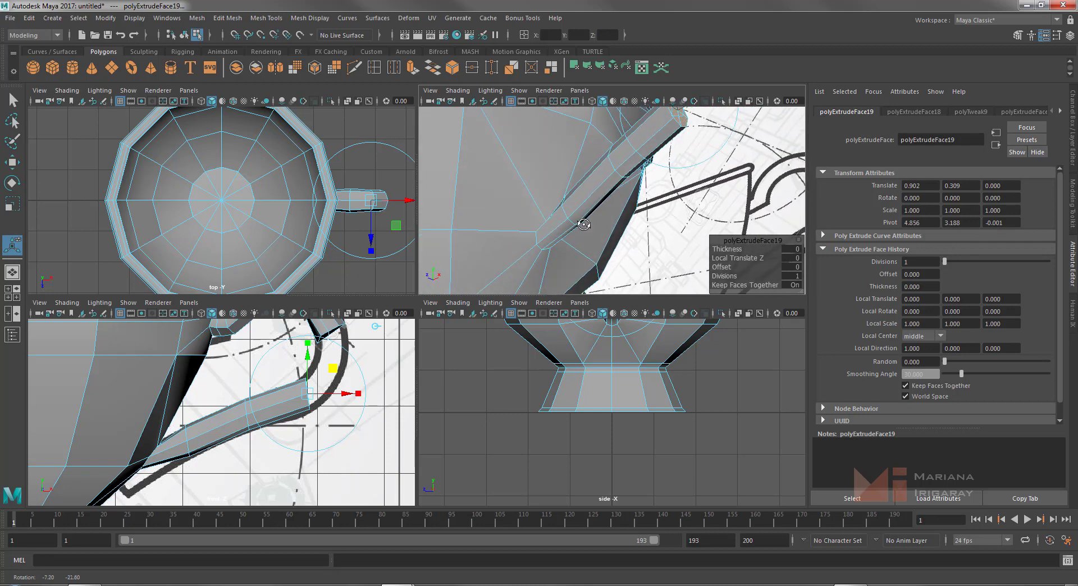
pyautogui.keyDown('alt'); pyautogui.moveTo(601, 258); pyautogui.dragTo(605, 217); pyautogui.keyUp('alt')
# Select edge e[674] at the spout's base and slide it left along X
pyautogui.rightClick(604, 218)
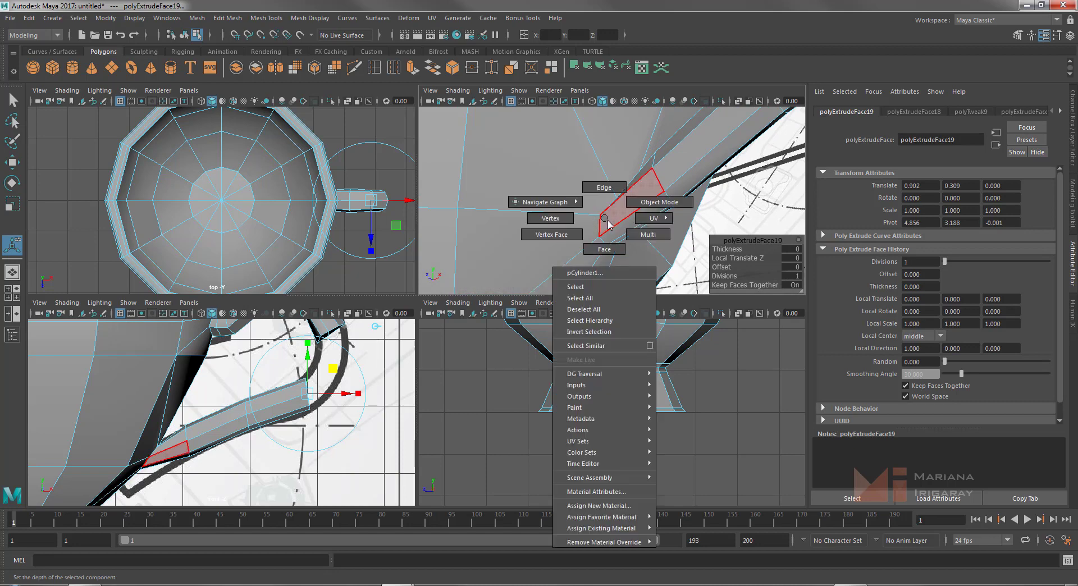
pyautogui.click(610, 189)
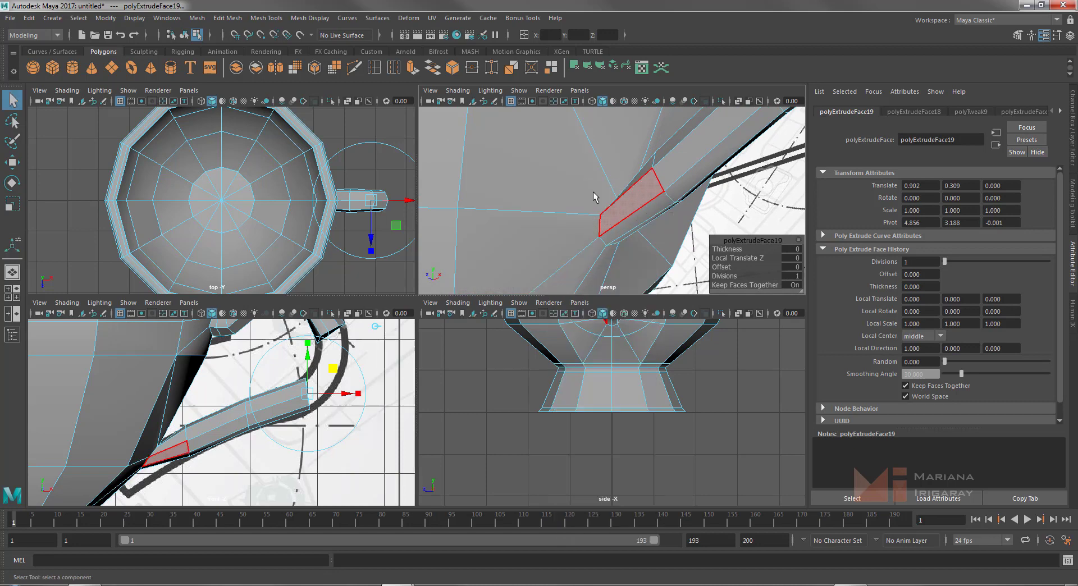
pyautogui.click(601, 227)
pyautogui.moveTo(642, 239)
pyautogui.keyDown('alt'); pyautogui.mouseDown()
pyautogui.moveTo(566, 221)
pyautogui.moveTo(522, 240)
pyautogui.moveTo(631, 238)
pyautogui.moveTo(647, 251)
pyautogui.moveTo(618, 241)
pyautogui.moveTo(642, 210)
pyautogui.mouseUp(); pyautogui.keyUp('alt')
pyautogui.press('r')
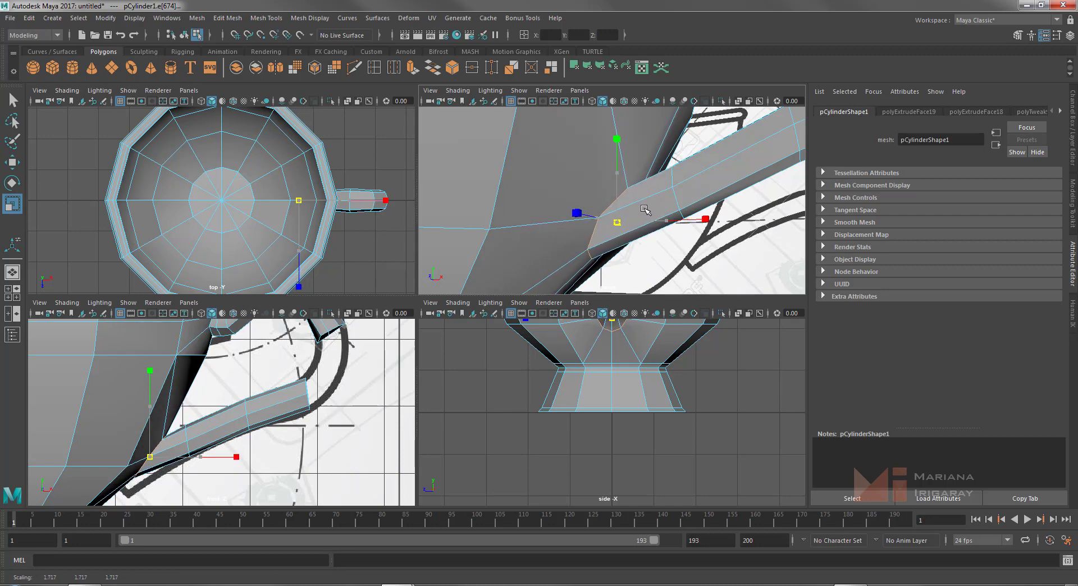
pyautogui.press('w')
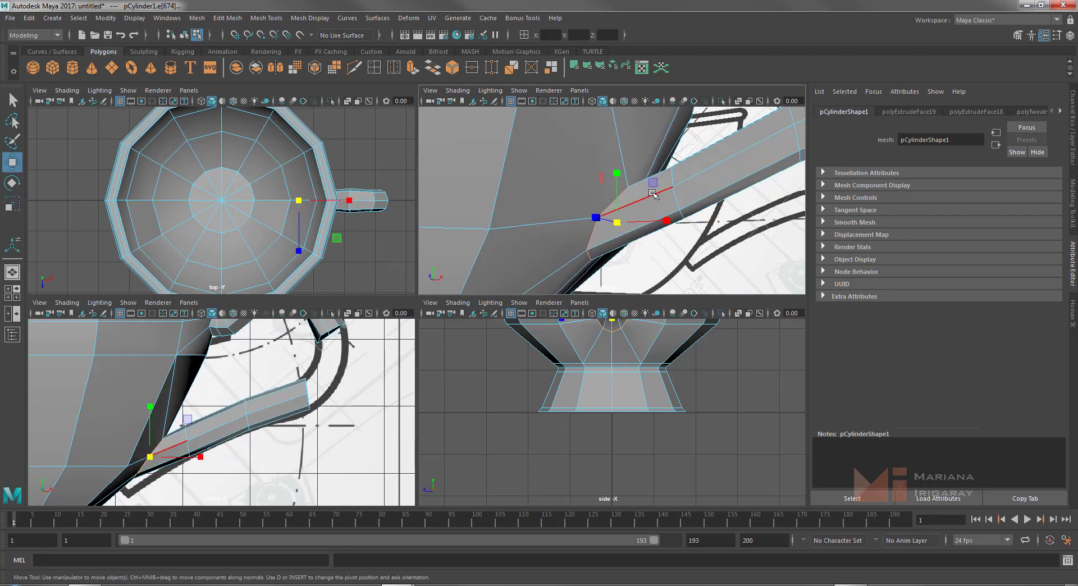
pyautogui.moveTo(616, 183); pyautogui.dragTo(611, 195)
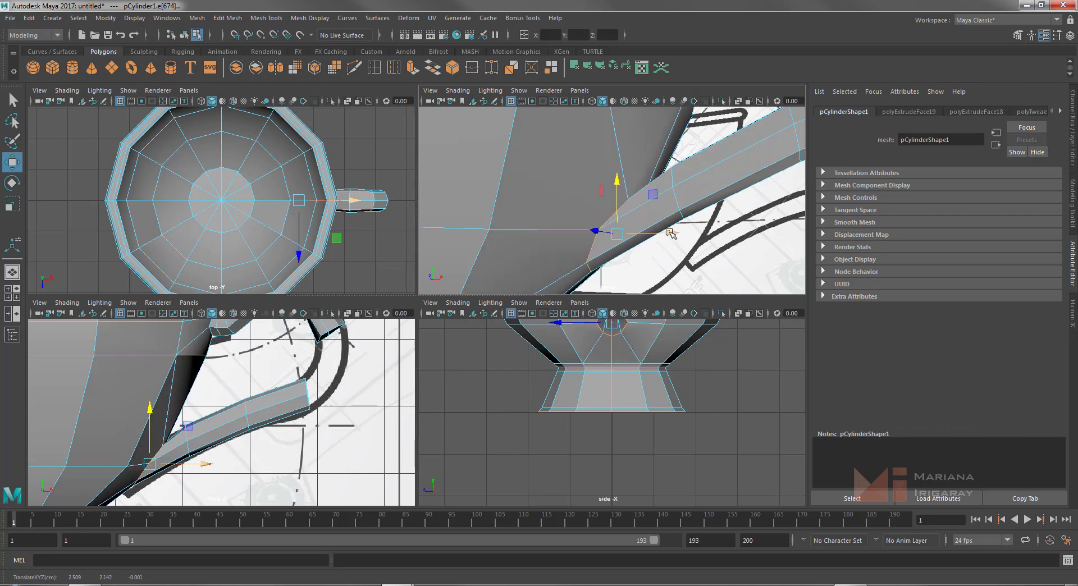
pyautogui.moveTo(671, 232); pyautogui.dragTo(603, 201)
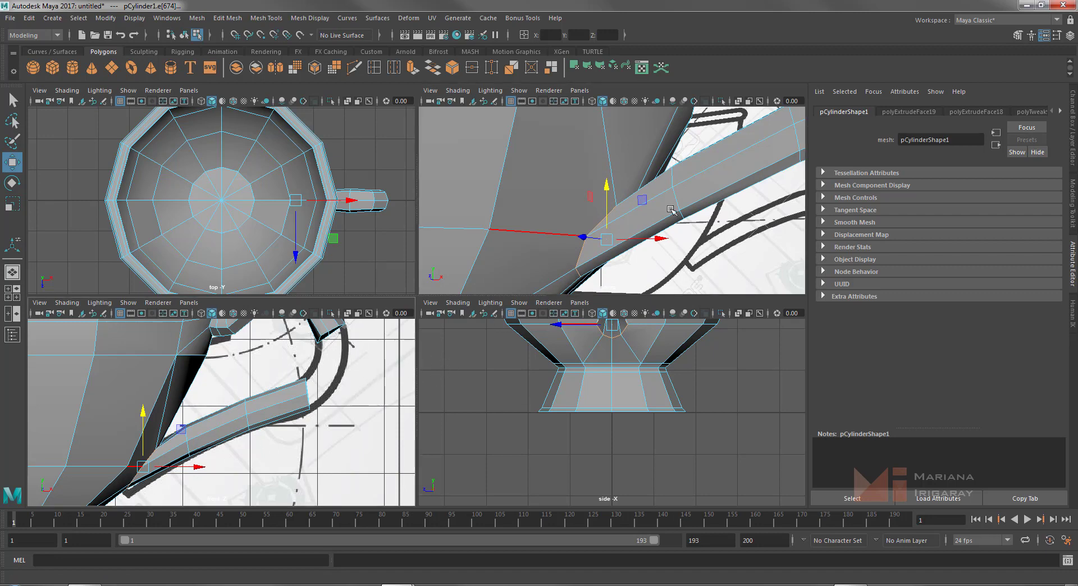
# Pick neighbouring edge e[675] and maximize the perspective view to show the whole pot
pyautogui.press('Left')
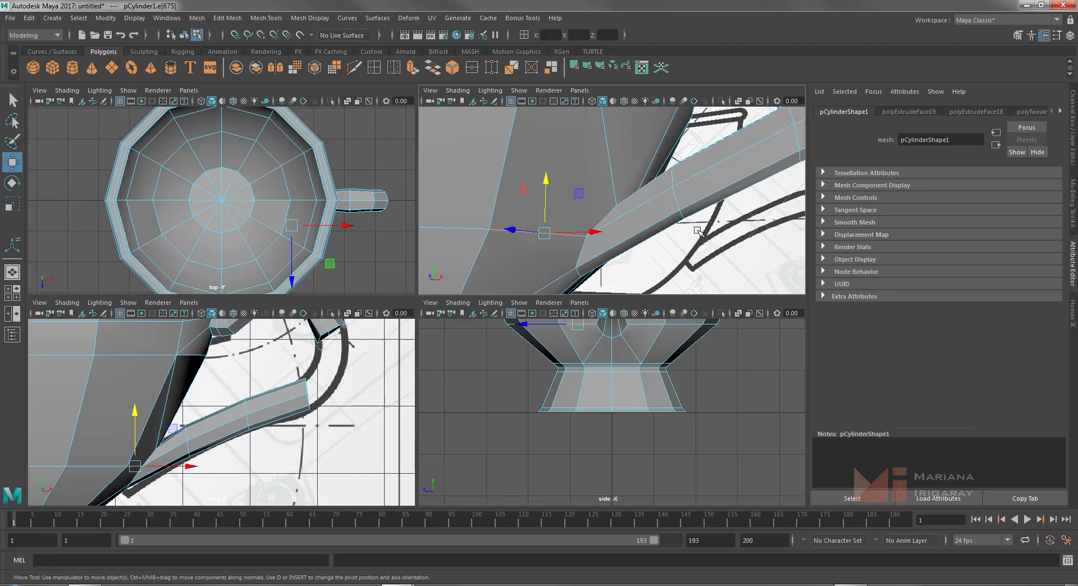
pyautogui.press('space')
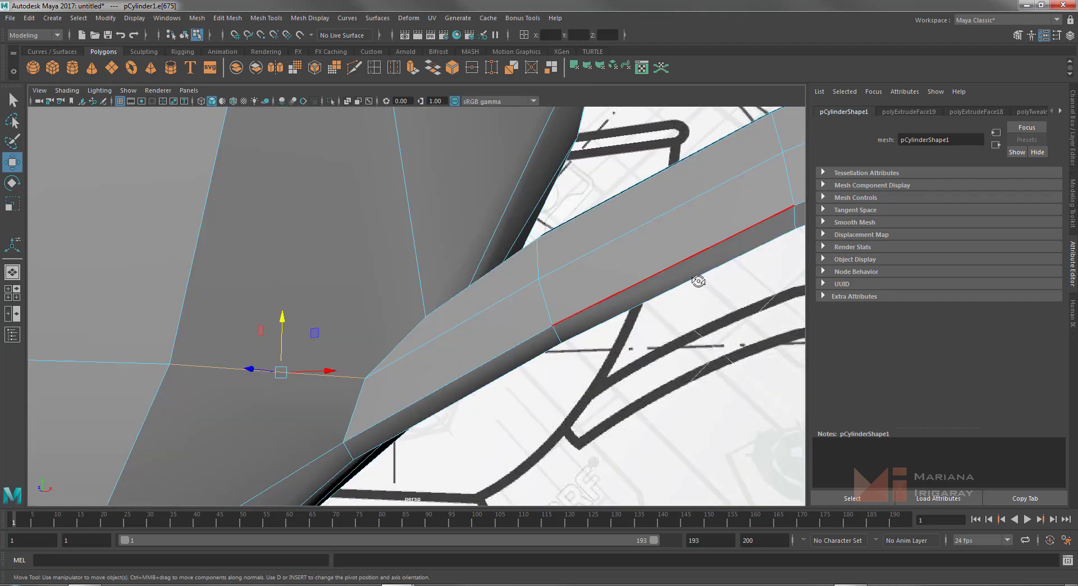
pyautogui.moveTo(699, 282)
pyautogui.keyDown('alt'); pyautogui.mouseDown(button='right')
pyautogui.moveTo(668, 278)
pyautogui.moveTo(482, 348)
pyautogui.moveTo(193, 321)
pyautogui.mouseUp(button='right'); pyautogui.keyUp('alt')
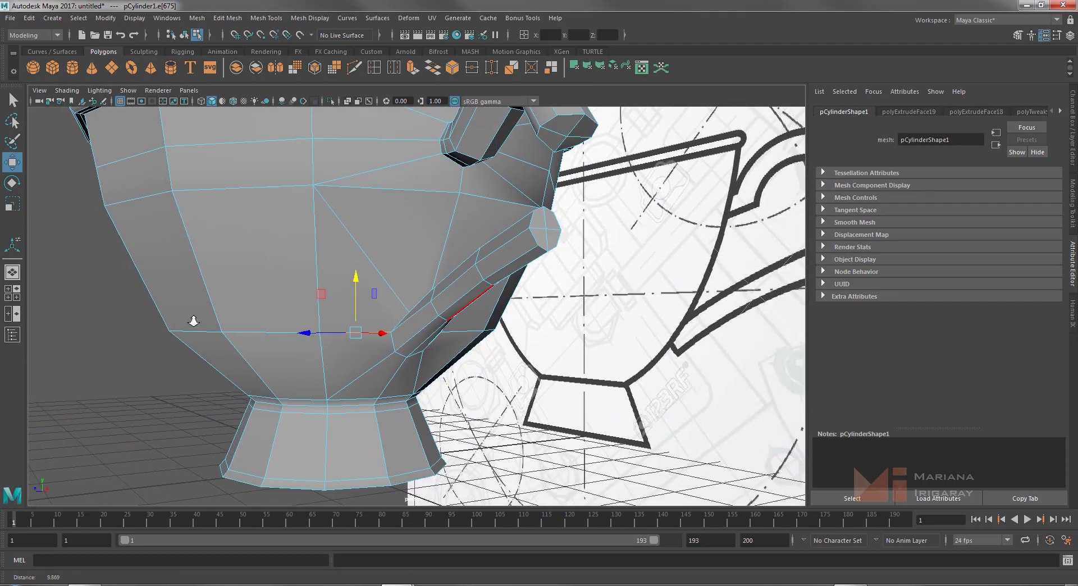
# Delete the two end faces of the upper handle stub to open a hole
pyautogui.moveTo(193, 321)
pyautogui.keyDown('alt'); pyautogui.mouseDown()
pyautogui.moveTo(570, 273)
pyautogui.moveTo(597, 298)
pyautogui.moveTo(578, 284)
pyautogui.moveTo(622, 289)
pyautogui.moveTo(500, 267)
pyautogui.mouseUp(); pyautogui.keyUp('alt')
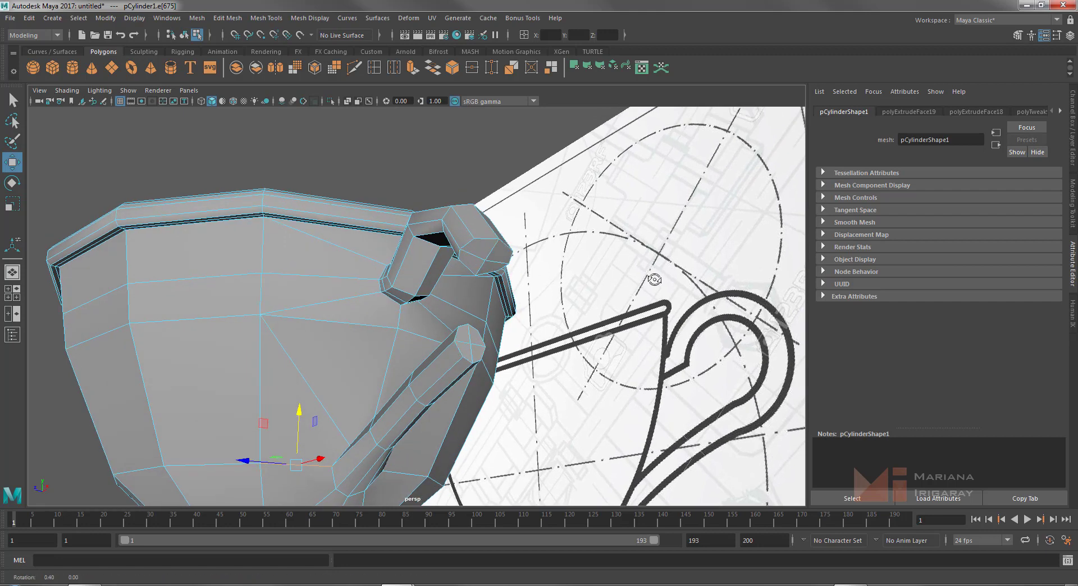
pyautogui.keyDown('alt'); pyautogui.moveTo(646, 276); pyautogui.dragTo(538, 269); pyautogui.keyUp('alt')
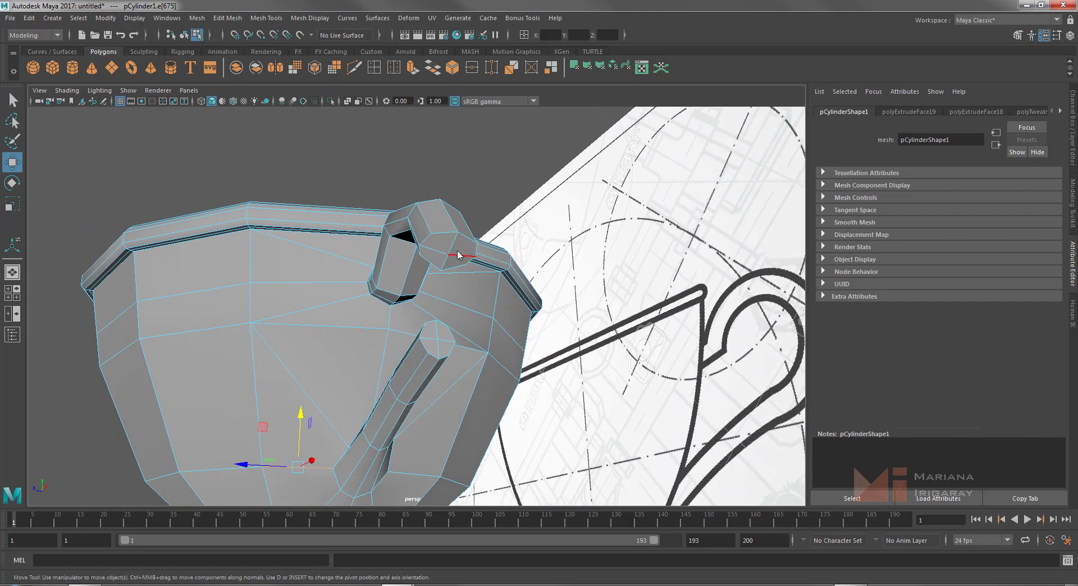
pyautogui.moveTo(457, 255); pyautogui.dragTo(453, 284, button='right')
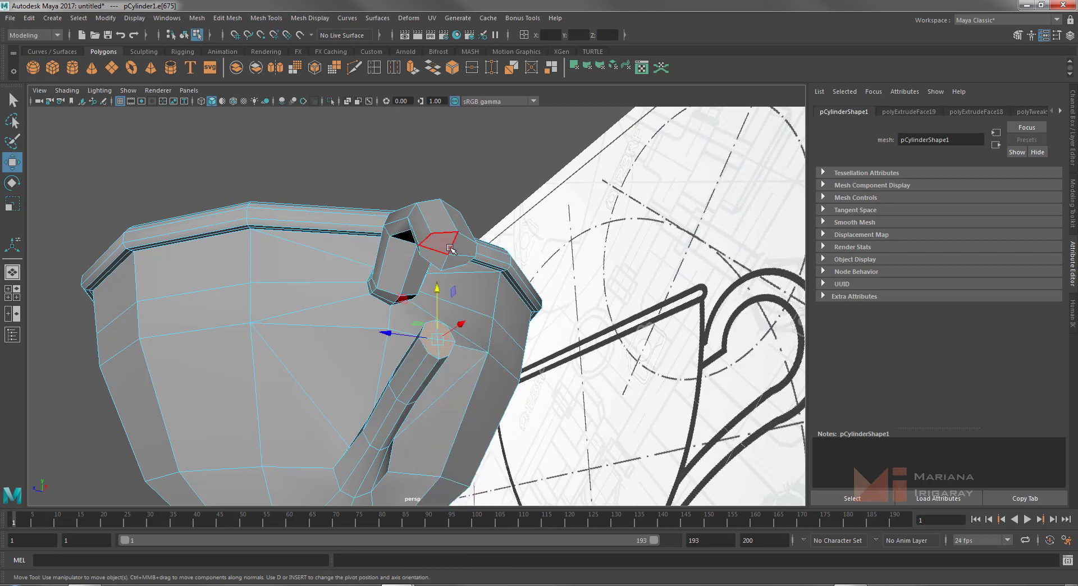
pyautogui.click(442, 247)
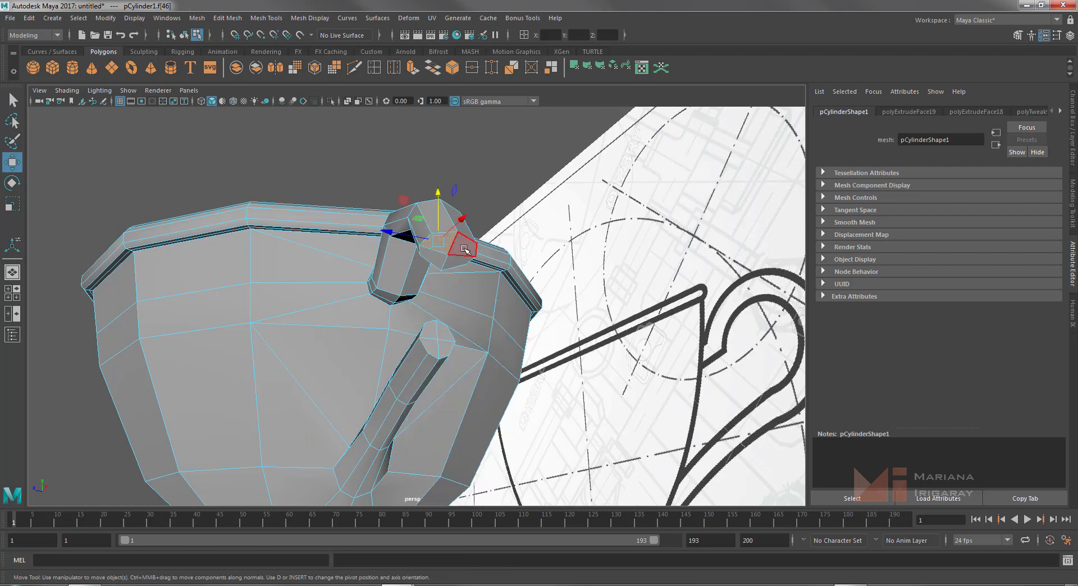
pyautogui.keyDown('shift'); pyautogui.click(464, 246); pyautogui.keyUp('shift')
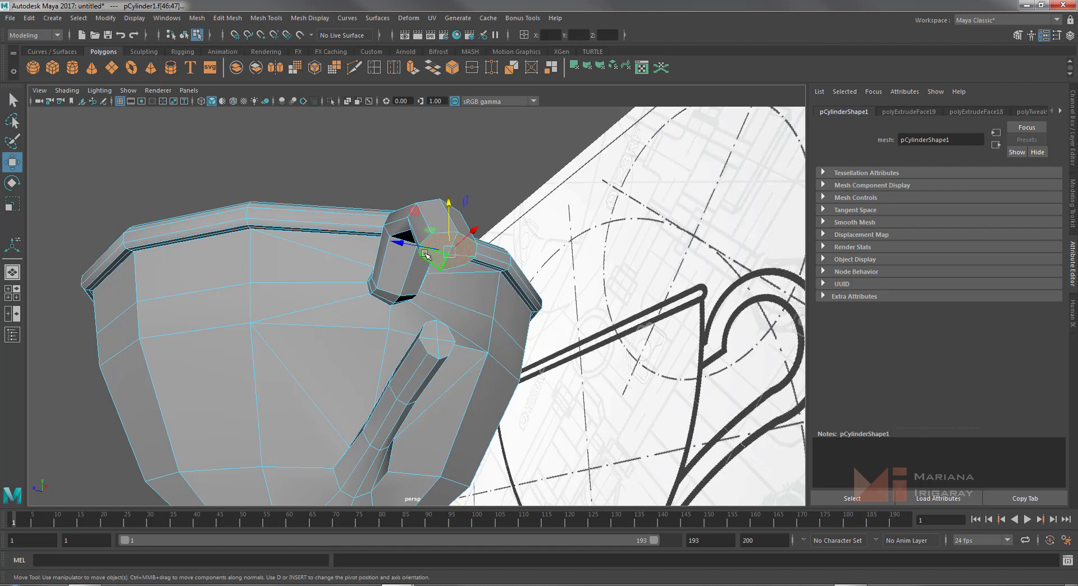
pyautogui.press('Delete')
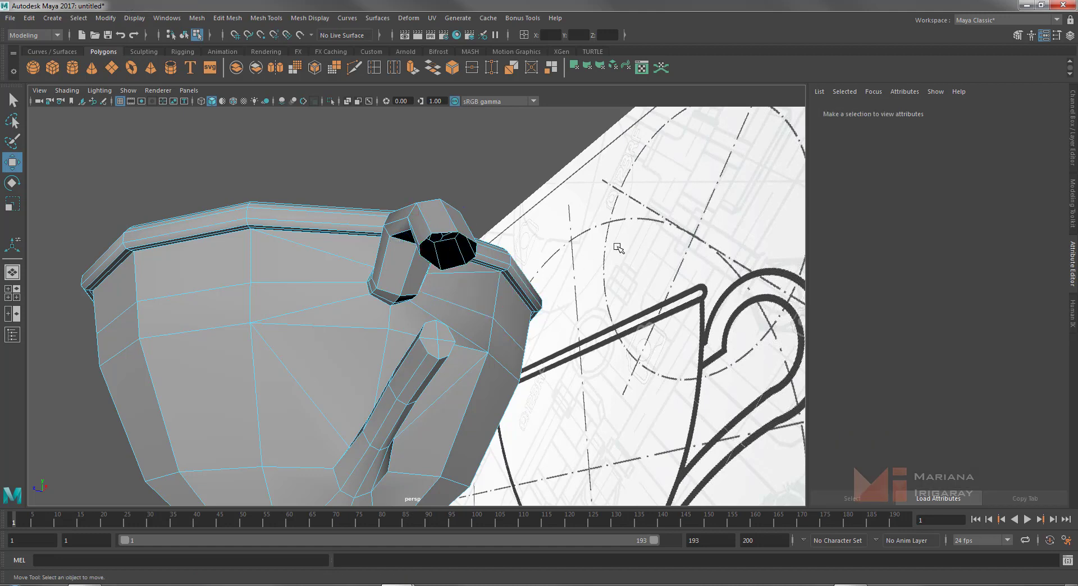
# Delete the end faces of the lower handle piece to open its hole
pyautogui.keyDown('alt'); pyautogui.moveTo(621, 250); pyautogui.dragTo(435, 353); pyautogui.keyUp('alt')
pyautogui.click(413, 385)
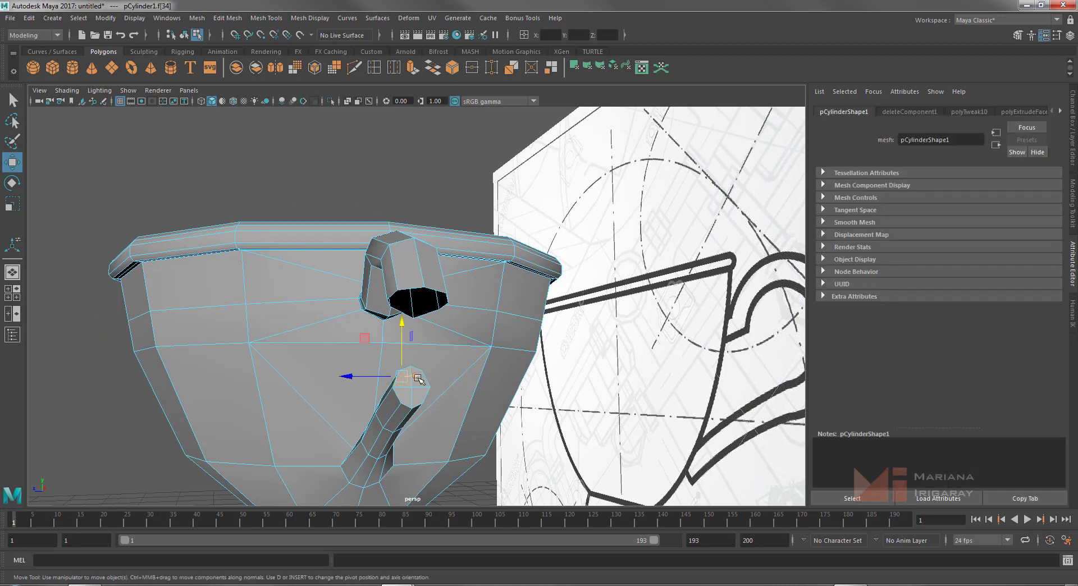
pyautogui.keyDown('shift'); pyautogui.click(472, 379); pyautogui.keyUp('shift')
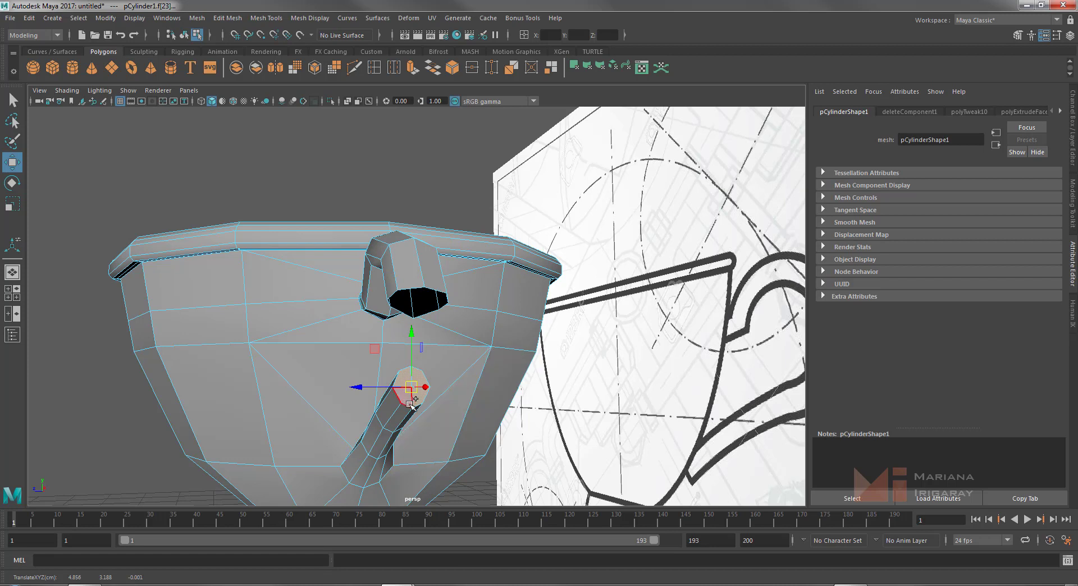
pyautogui.keyDown('shift'); pyautogui.click(405, 400); pyautogui.keyUp('shift')
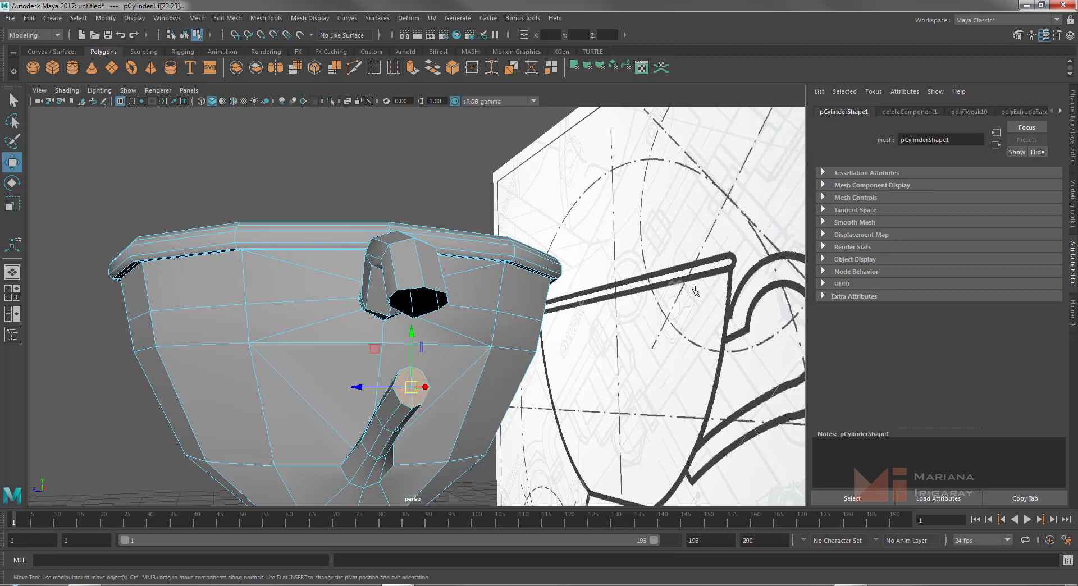
pyautogui.press('Delete')
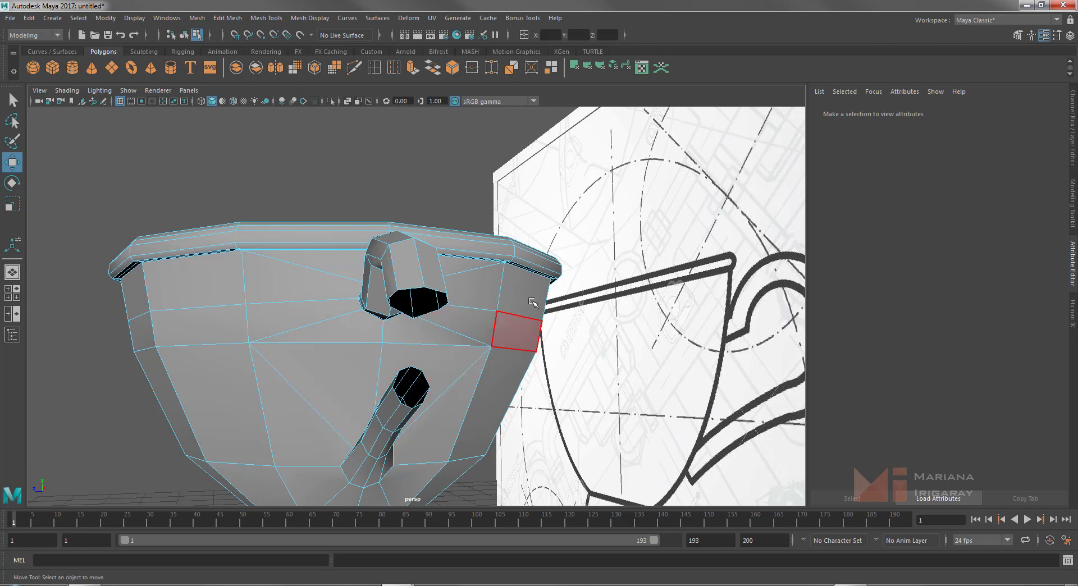
# Bridge the border edges of both handle holes with polyBridgeEdge1 at 0 divisions
pyautogui.moveTo(532, 302)
pyautogui.keyDown('alt'); pyautogui.mouseDown()
pyautogui.moveTo(561, 271)
pyautogui.moveTo(551, 280)
pyautogui.moveTo(567, 281)
pyautogui.mouseUp(); pyautogui.keyUp('alt')
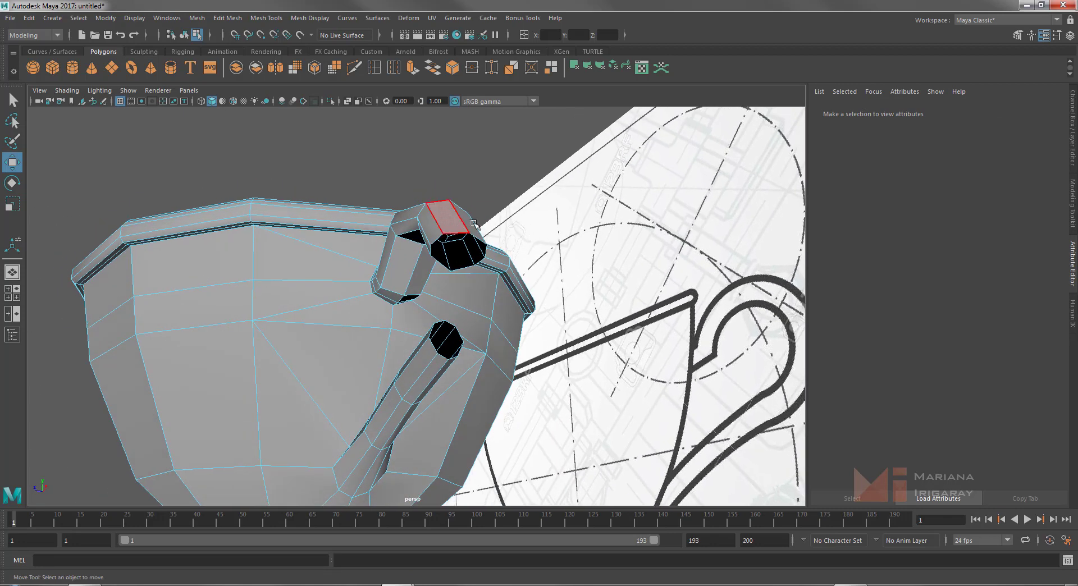
pyautogui.moveTo(483, 240); pyautogui.dragTo(471, 206, button='right')
pyautogui.click(478, 236)
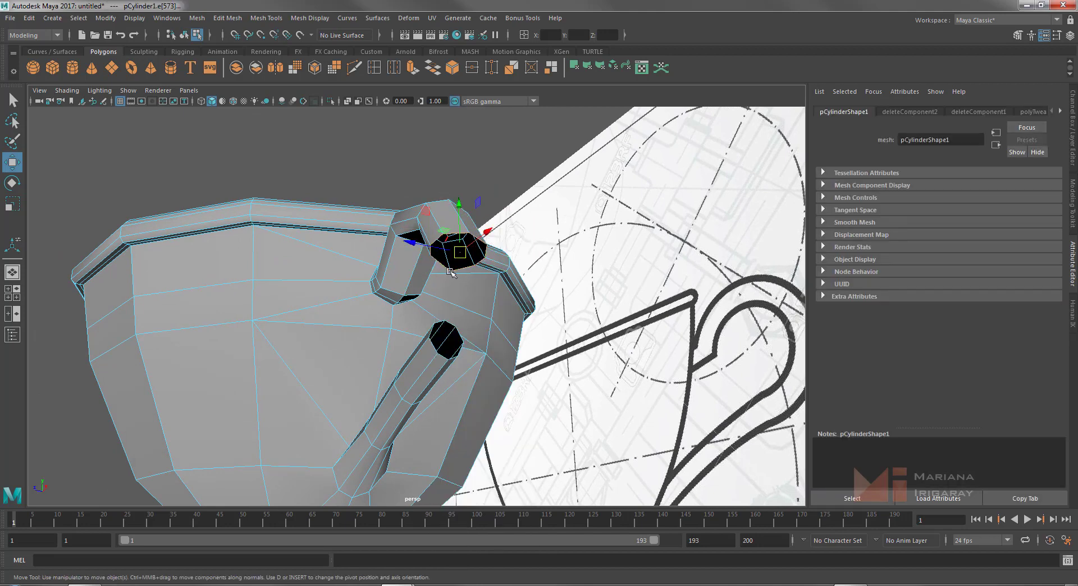
pyautogui.keyDown('shift'); pyautogui.click(462, 333); pyautogui.keyUp('shift')
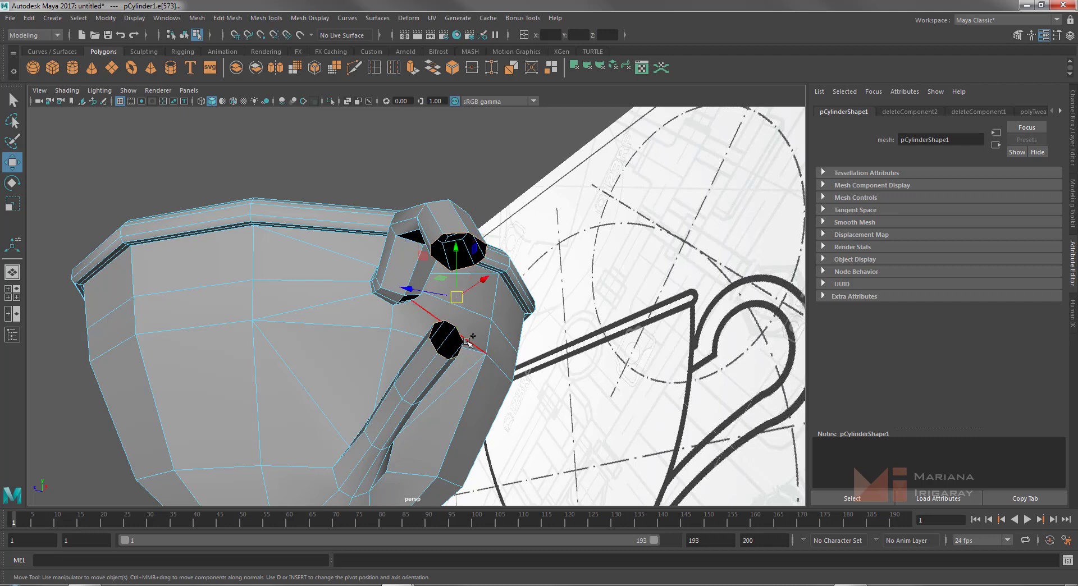
pyautogui.keyDown('alt'); pyautogui.moveTo(601, 228); pyautogui.dragTo(669, 215); pyautogui.keyUp('alt')
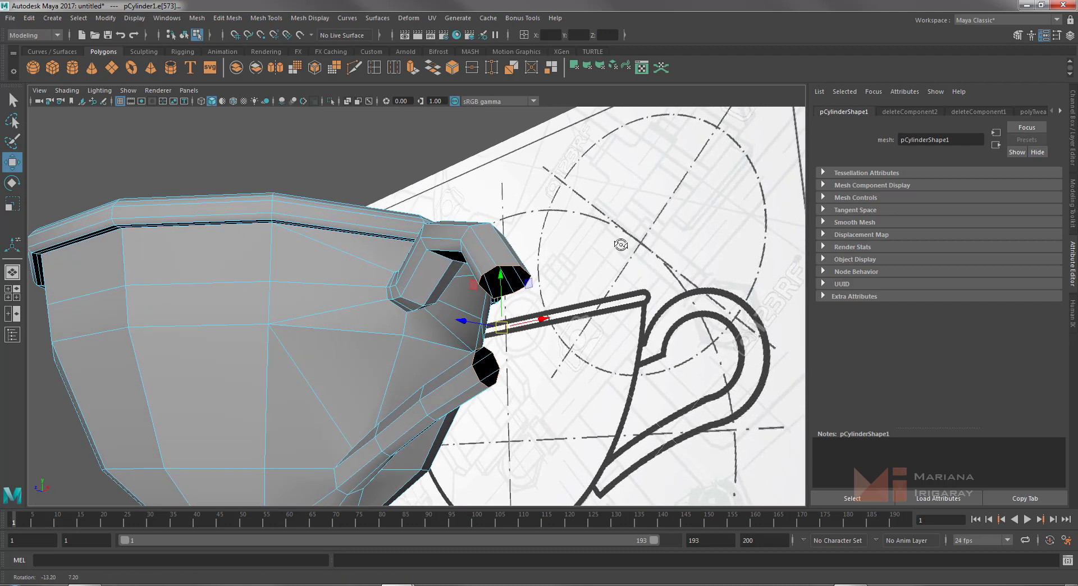
pyautogui.click(434, 71)
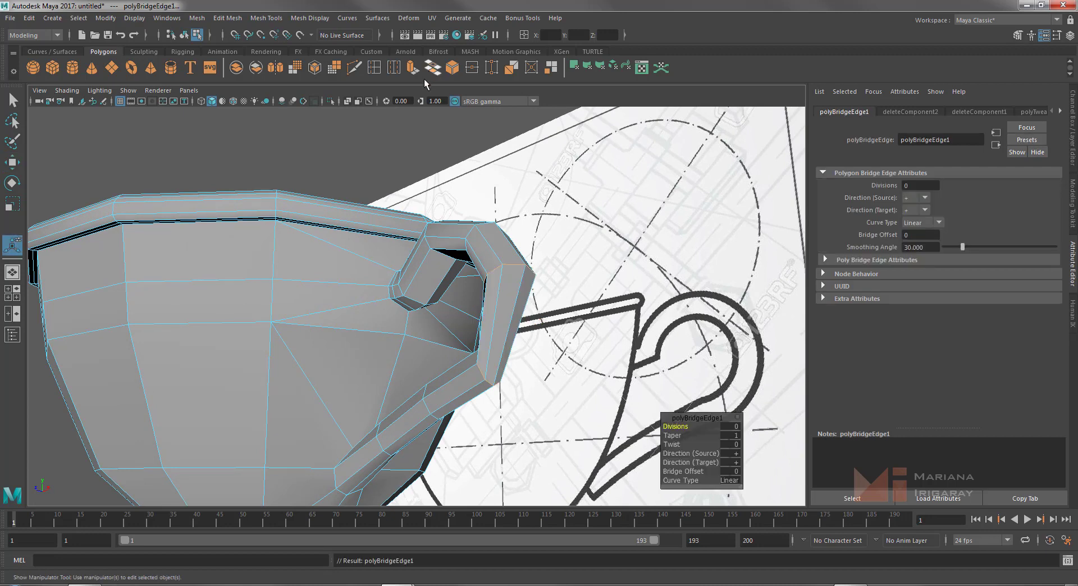
# Rotate the outer edge of the handle's lower bend to match the blueprint outline
pyautogui.keyDown('alt'); pyautogui.moveTo(604, 260); pyautogui.dragTo(570, 354); pyautogui.keyUp('alt')
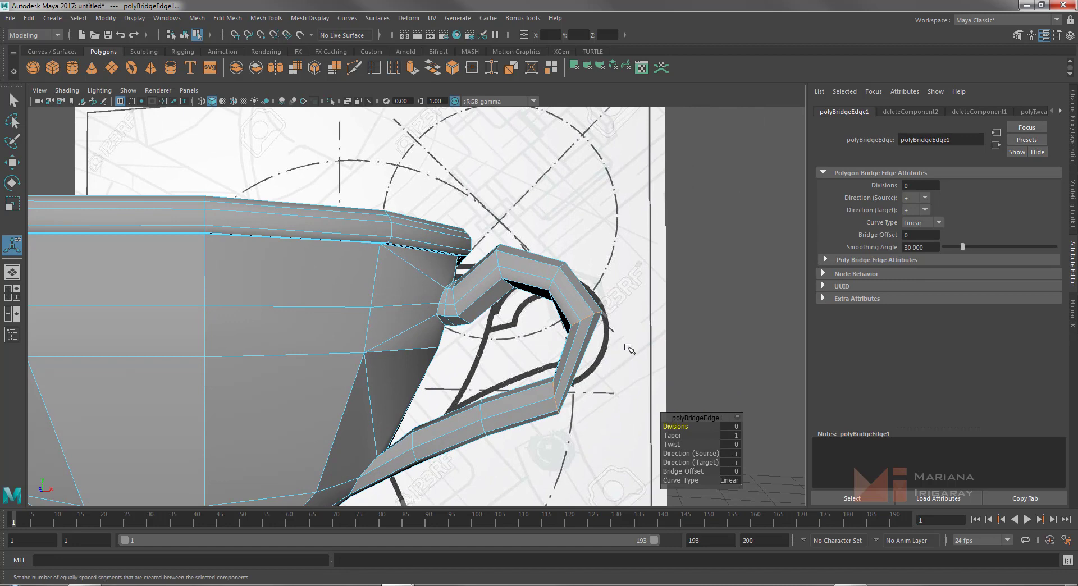
pyautogui.moveTo(625, 349)
pyautogui.keyDown('alt'); pyautogui.mouseDown()
pyautogui.moveTo(677, 314)
pyautogui.moveTo(621, 341)
pyautogui.mouseUp(); pyautogui.keyUp('alt')
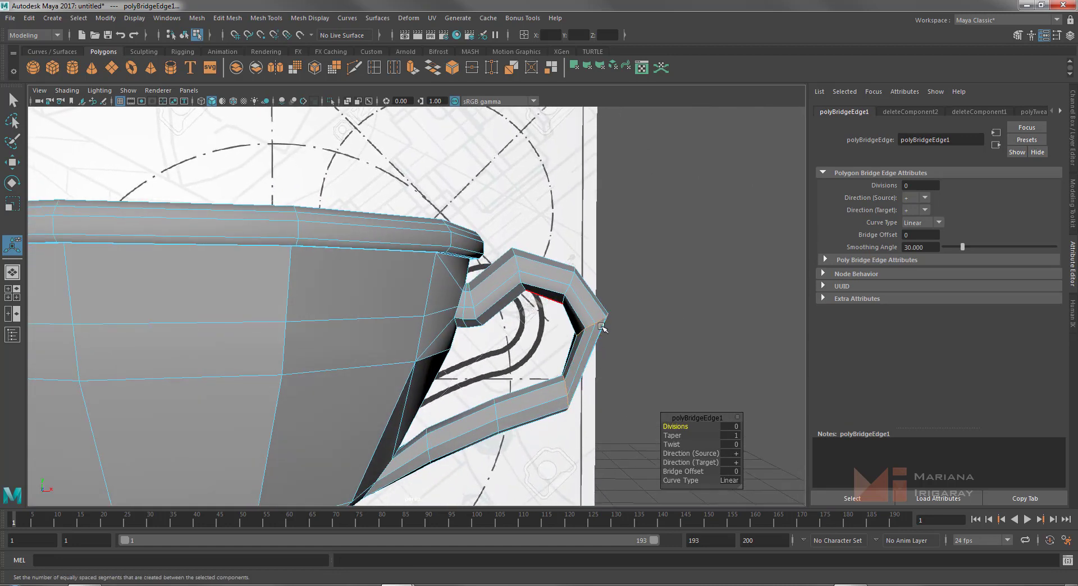
pyautogui.moveTo(633, 338)
pyautogui.keyDown('alt'); pyautogui.mouseDown()
pyautogui.moveTo(458, 330)
pyautogui.moveTo(631, 333)
pyautogui.moveTo(601, 337)
pyautogui.mouseUp(); pyautogui.keyUp('alt')
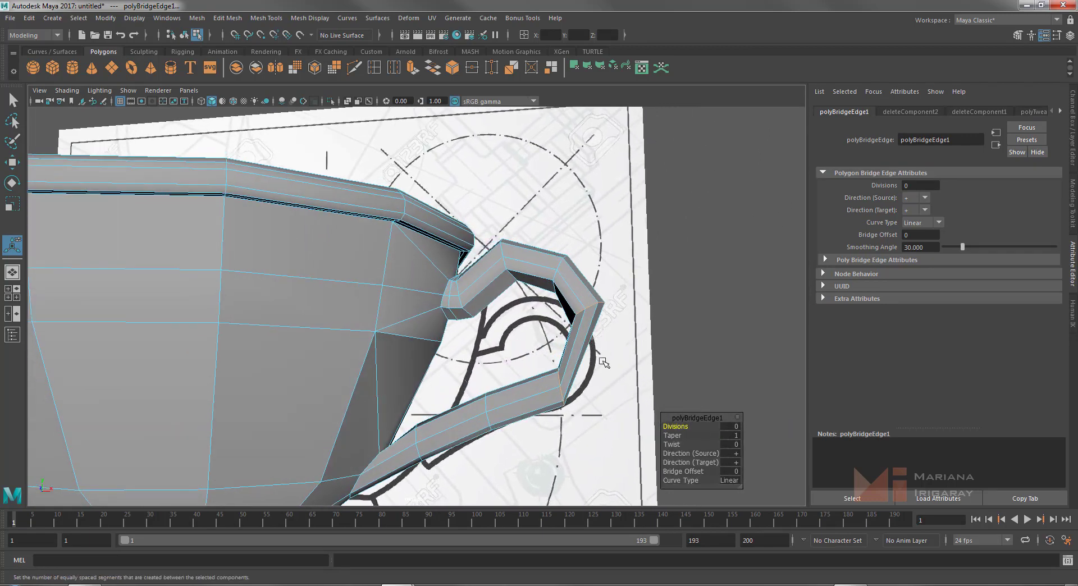
pyautogui.click(566, 398)
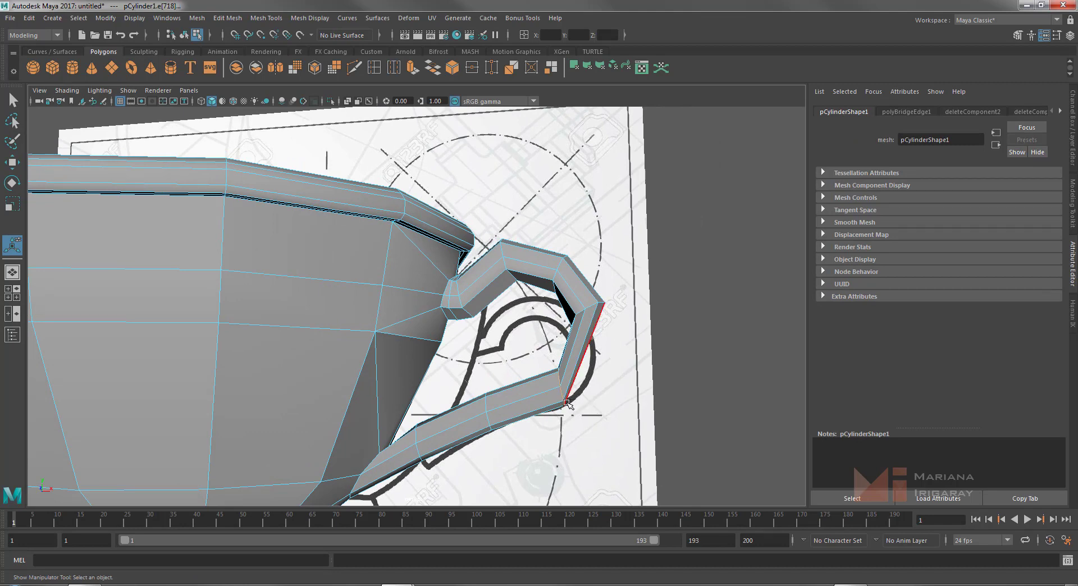
pyautogui.press('r')
pyautogui.press('e')
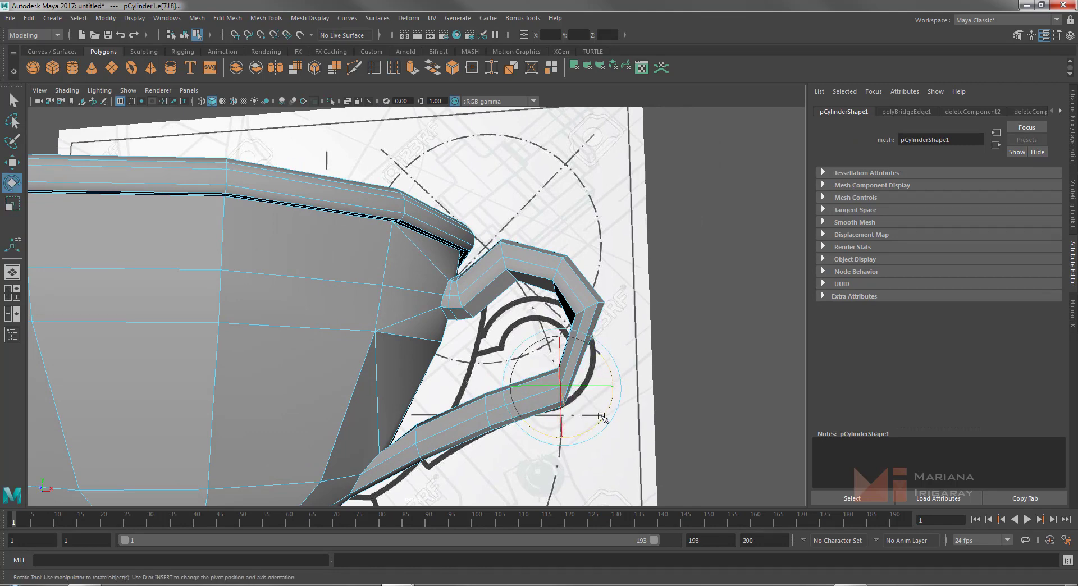
pyautogui.moveTo(602, 418); pyautogui.dragTo(618, 399)
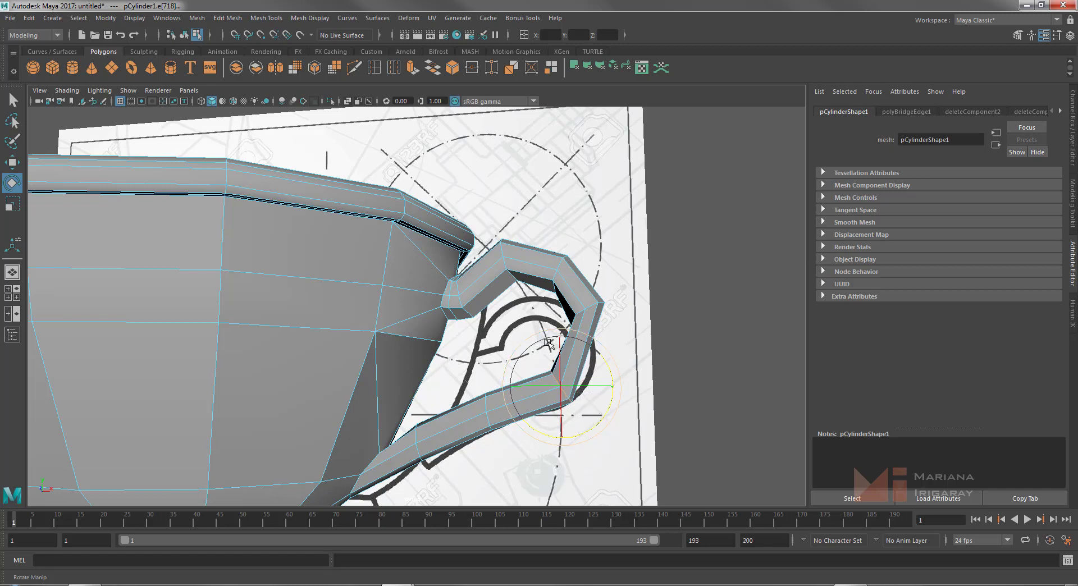
pyautogui.click(655, 354)
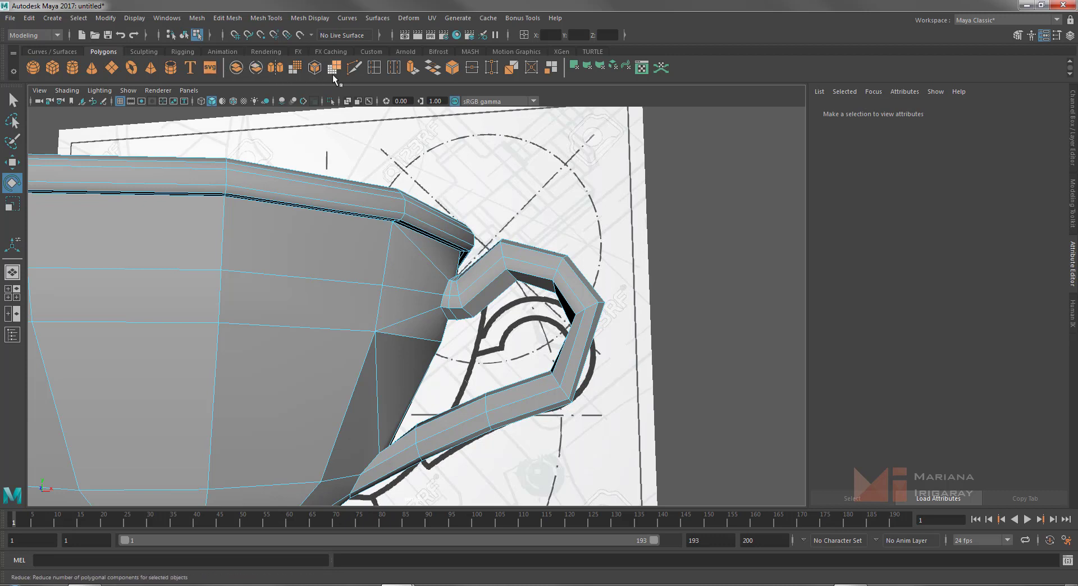
# Insert an edge loop (polySplitRing2) across the handle, undoing a trial move
pyautogui.click(375, 72)
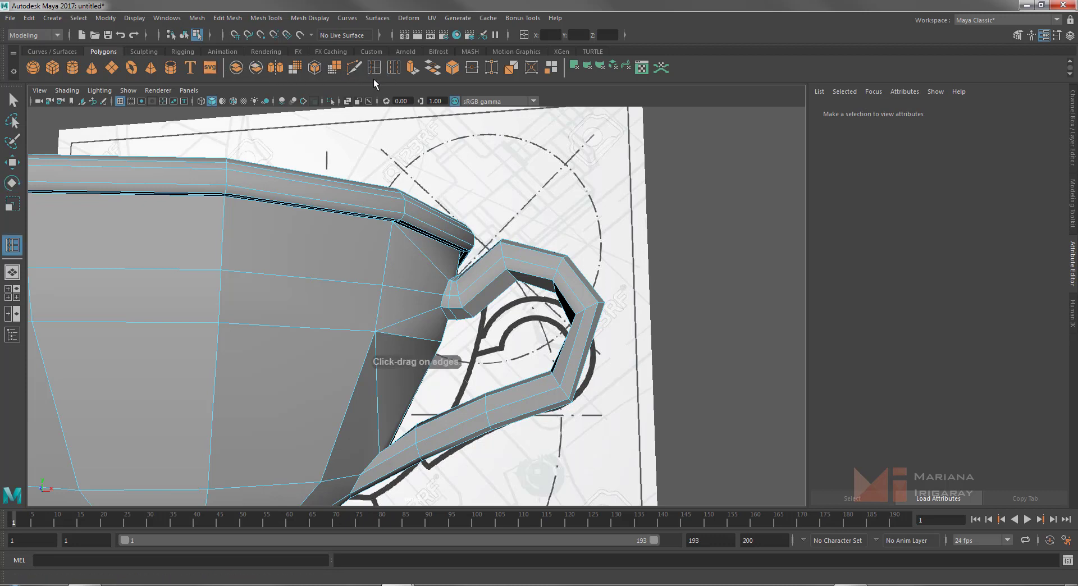
pyautogui.click(577, 352)
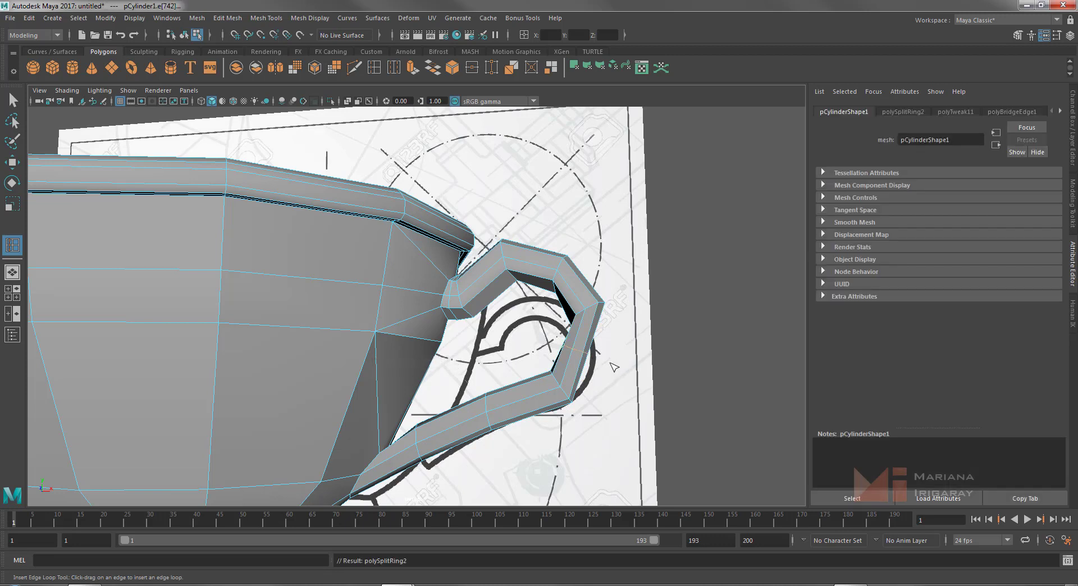
pyautogui.press('w')
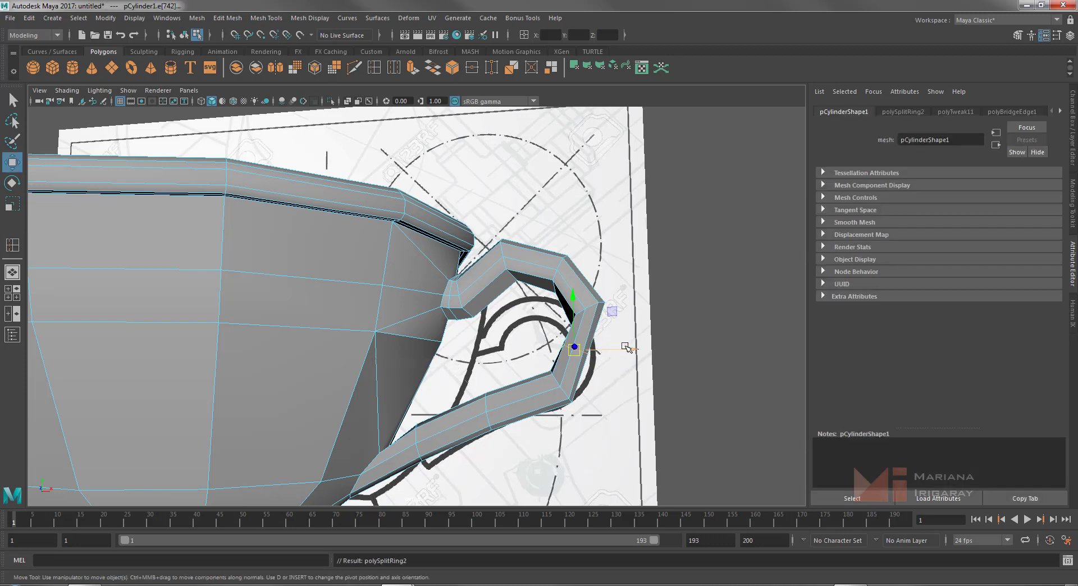
pyautogui.moveTo(630, 349); pyautogui.dragTo(640, 350)
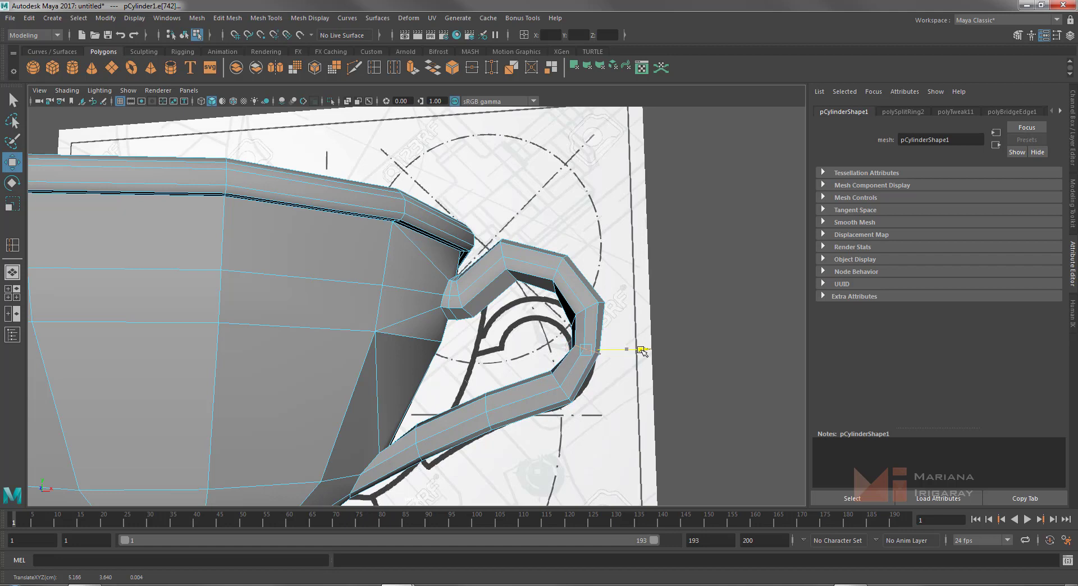
pyautogui.hotkey('ctrl', 'z')
pyautogui.hotkey('ctrl', 'z')
pyautogui.click(731, 326)
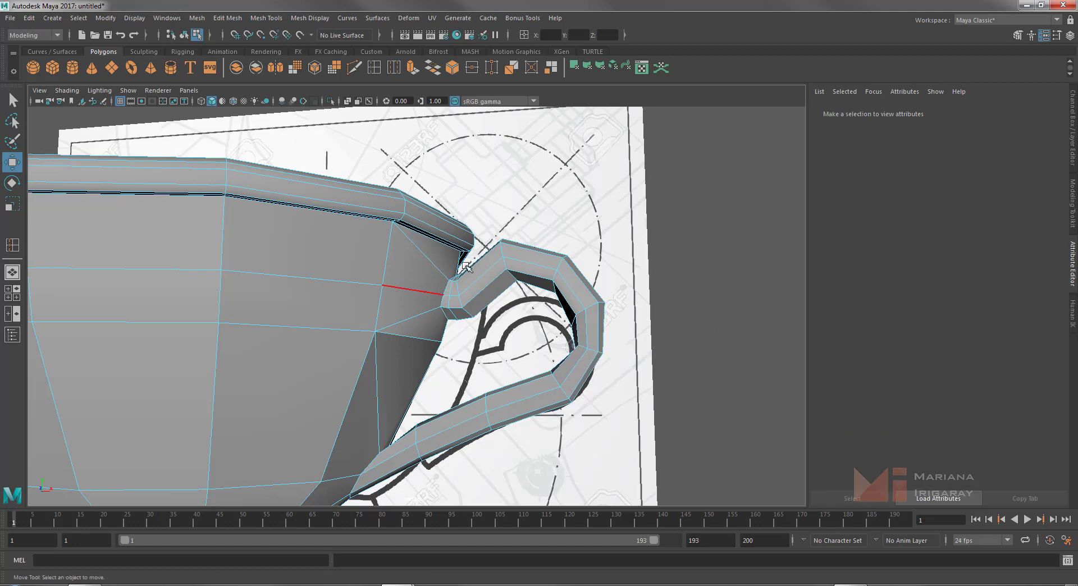
# Zoom out to frame the whole cup alongside the blueprint plane
pyautogui.keyDown('alt'); pyautogui.moveTo(711, 286); pyautogui.dragTo(724, 296); pyautogui.keyUp('alt')
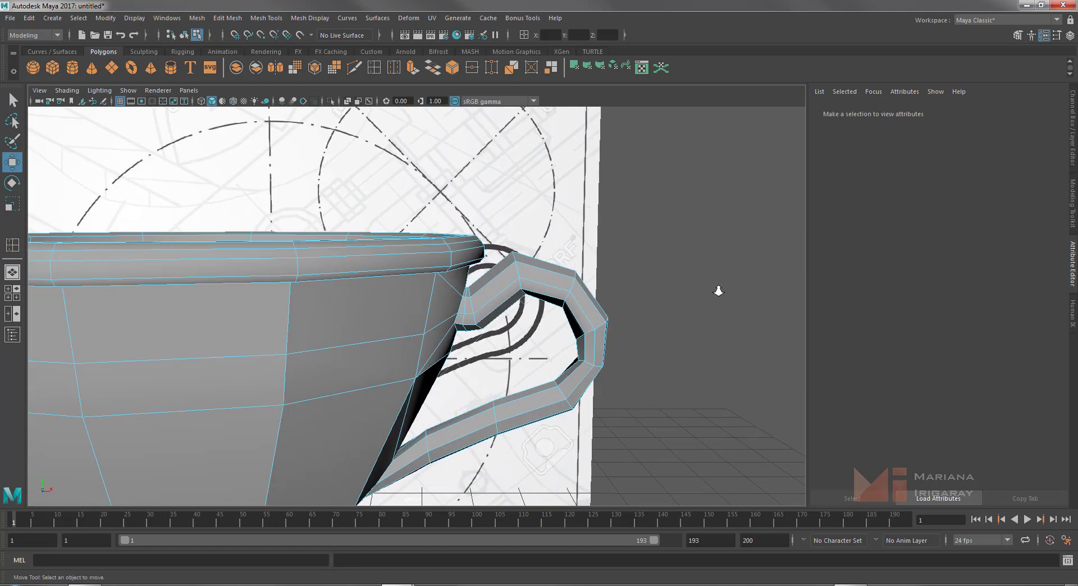
pyautogui.keyDown('alt'); pyautogui.moveTo(717, 291); pyautogui.dragTo(597, 161, button='right'); pyautogui.keyUp('alt')
pyautogui.keyDown('alt'); pyautogui.moveTo(625, 267); pyautogui.dragTo(688, 230, button='middle'); pyautogui.keyUp('alt')
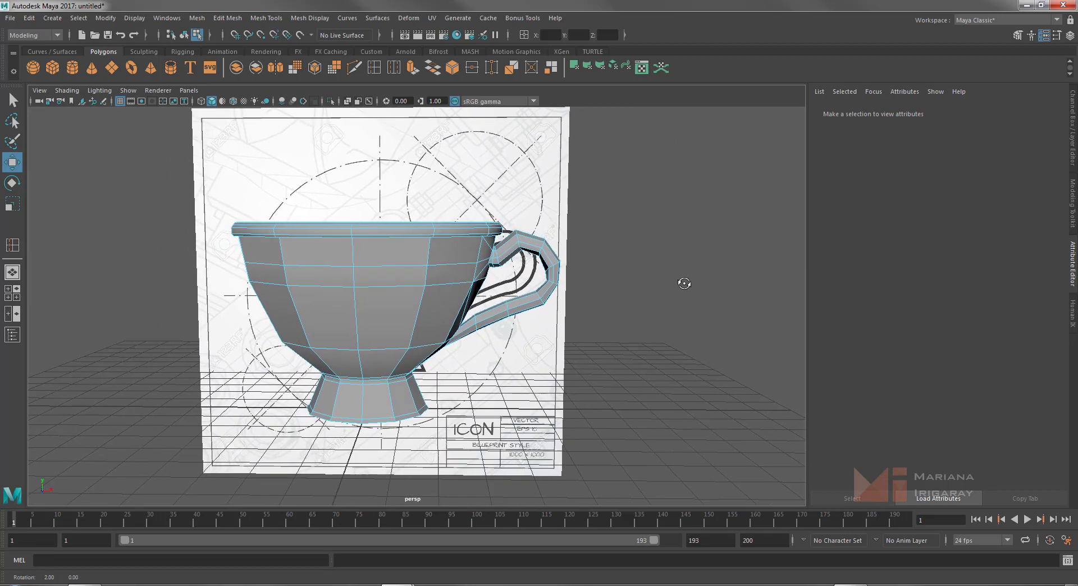
pyautogui.moveTo(683, 285)
pyautogui.keyDown('alt'); pyautogui.mouseDown()
pyautogui.moveTo(581, 284)
pyautogui.moveTo(678, 284)
pyautogui.mouseUp(); pyautogui.keyUp('alt')
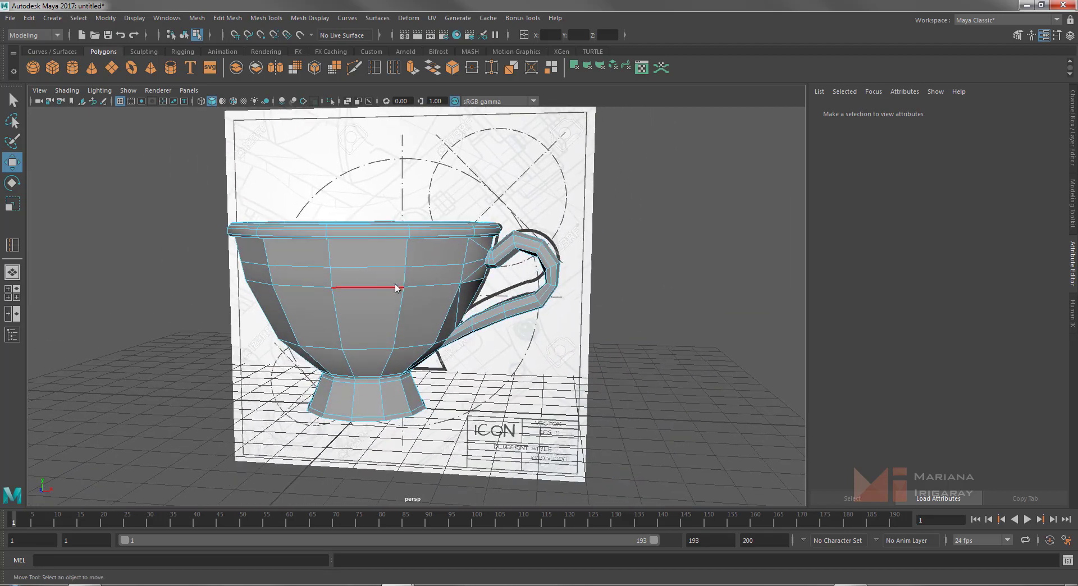
# Preview the cup smoothed and close in on the handle's joint with the body
pyautogui.moveTo(398, 288); pyautogui.dragTo(441, 256, button='right')
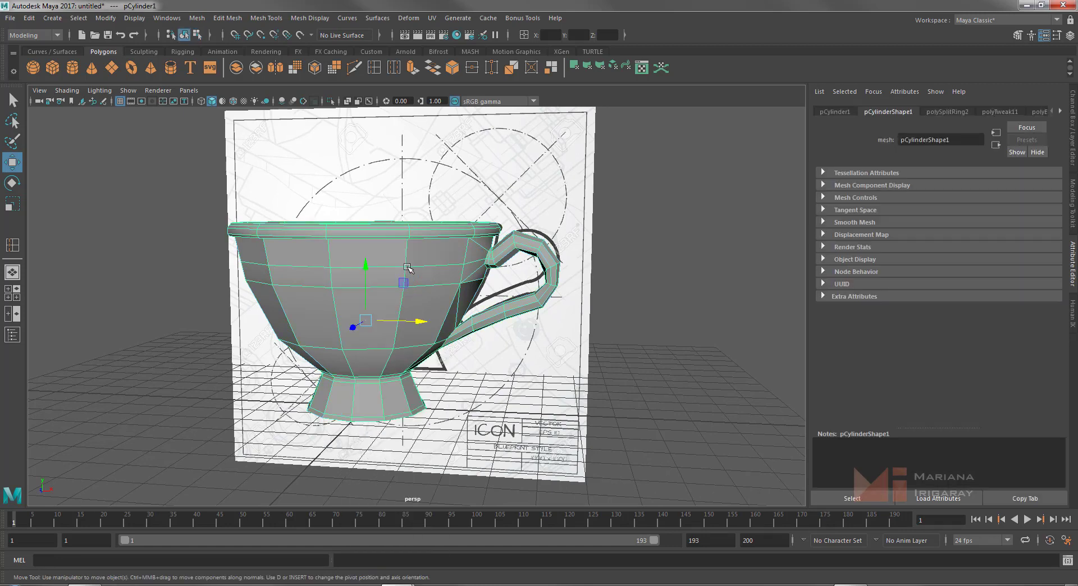
pyautogui.press('3')
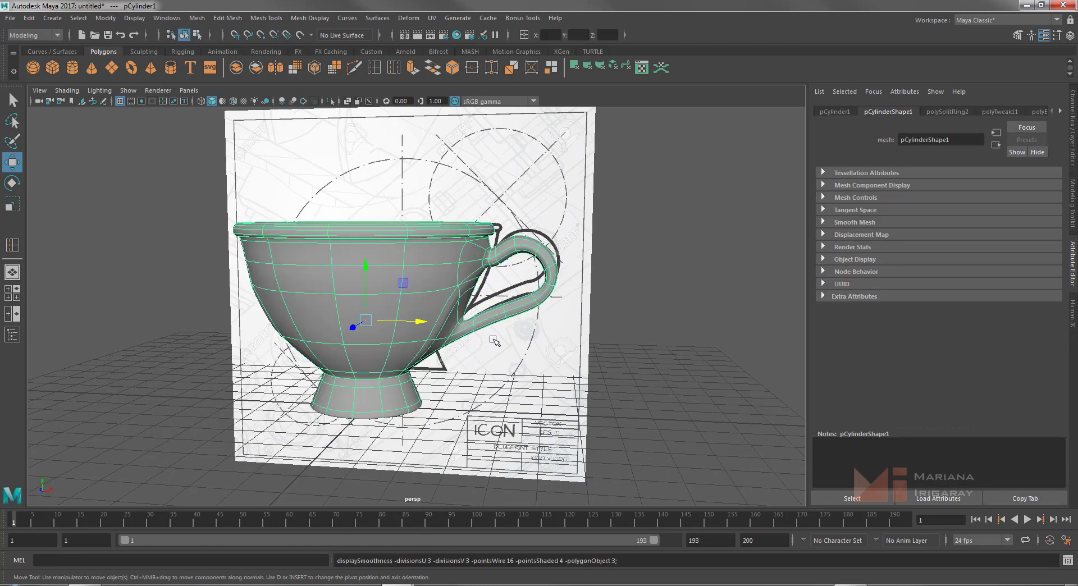
pyautogui.click(693, 292)
pyautogui.moveTo(706, 301)
pyautogui.keyDown('alt'); pyautogui.mouseDown()
pyautogui.moveTo(445, 248)
pyautogui.moveTo(633, 287)
pyautogui.moveTo(439, 289)
pyautogui.mouseUp(); pyautogui.keyUp('alt')
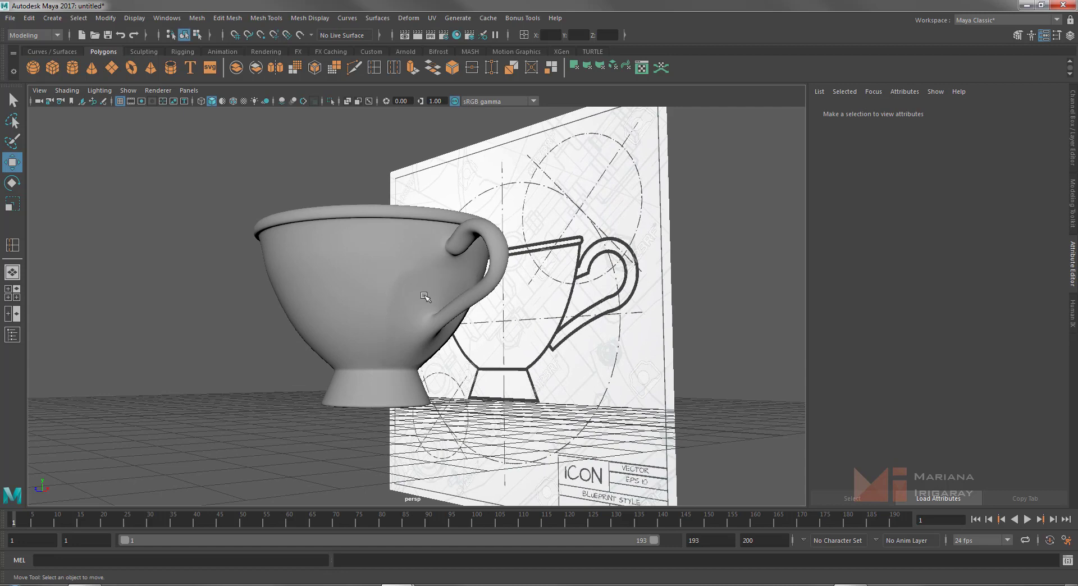
pyautogui.keyDown('alt'); pyautogui.moveTo(425, 297); pyautogui.dragTo(570, 414, button='right'); pyautogui.keyUp('alt')
pyautogui.keyDown('alt'); pyautogui.moveTo(439, 307); pyautogui.dragTo(445, 312, button='right'); pyautogui.keyUp('alt')
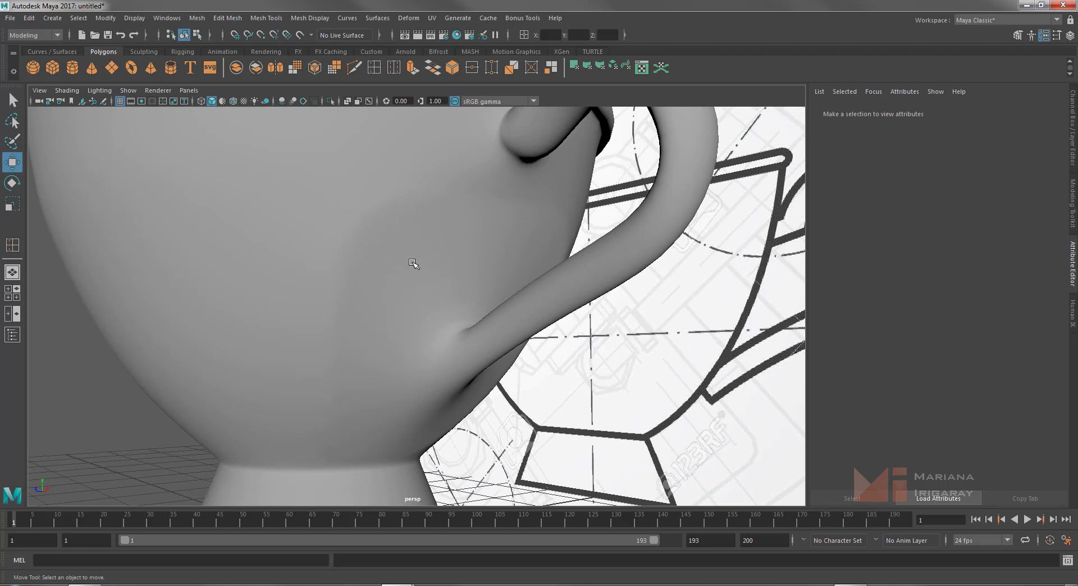
# Toggle the cup between low-poly and smooth display, ending on the low-poly mesh
pyautogui.click(402, 242)
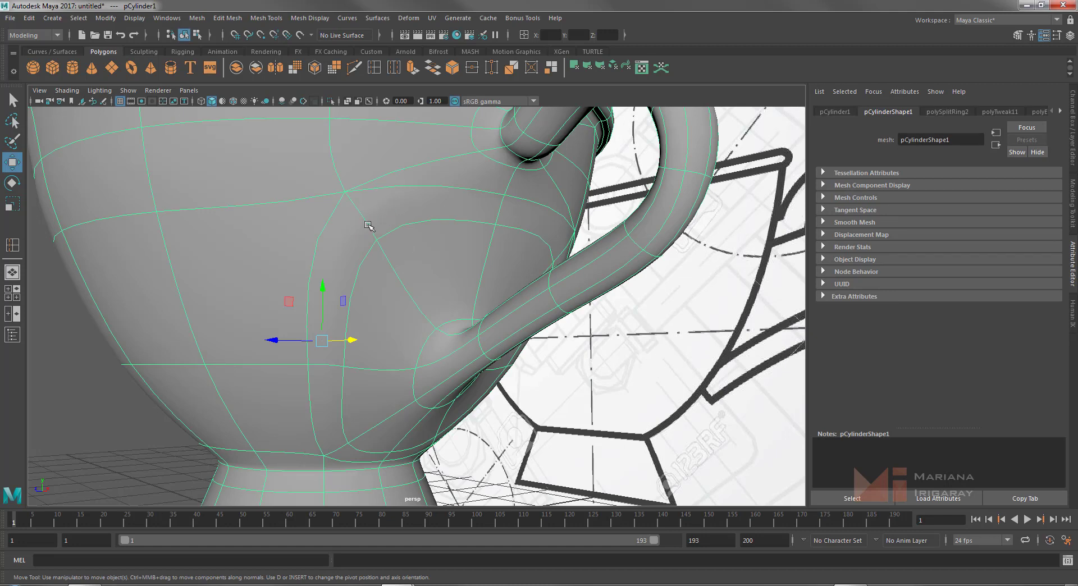
pyautogui.press('1')
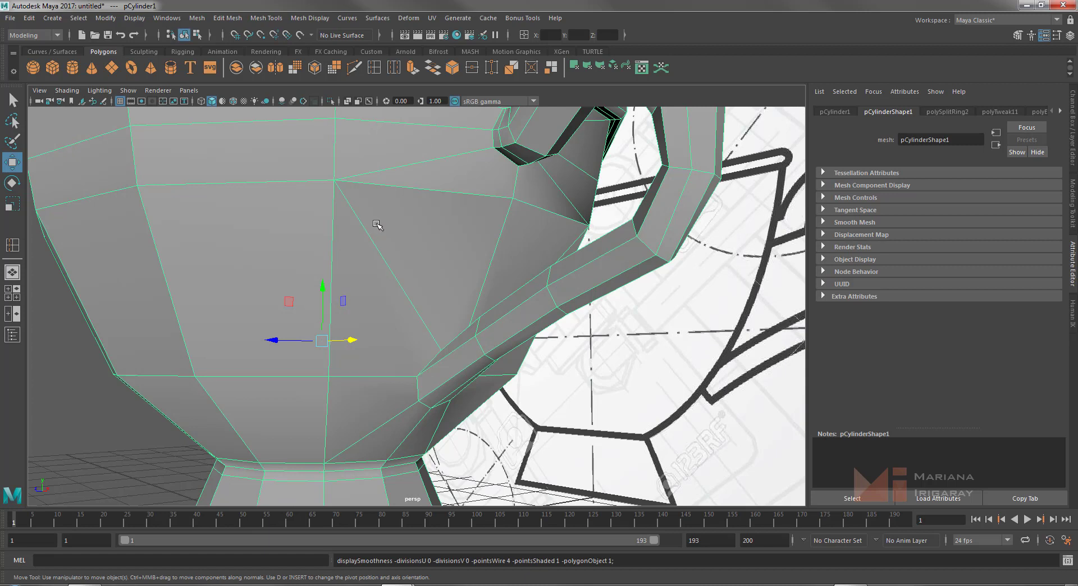
pyautogui.press('3')
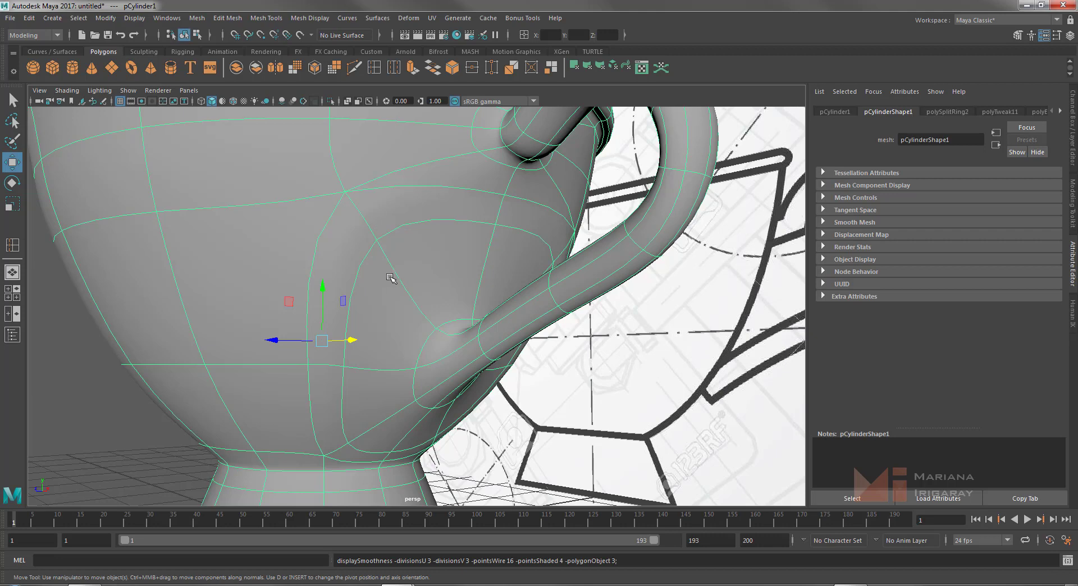
pyautogui.press('1')
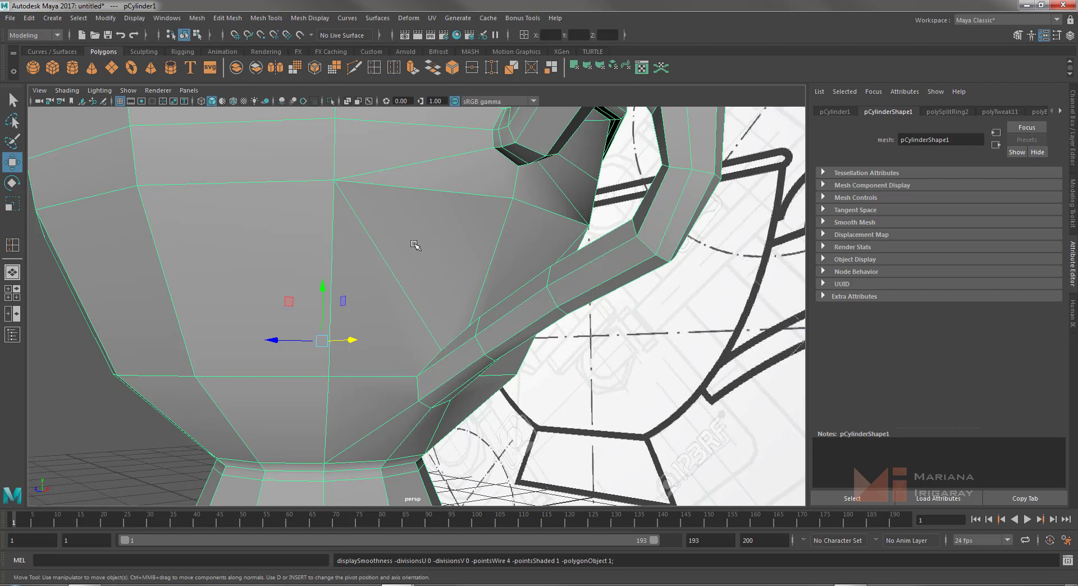
# Select the edges and edge loop around the handle base with smooth preview on
pyautogui.keyDown('shift'); pyautogui.moveTo(412, 246); pyautogui.dragTo(416, 214, button='right'); pyautogui.keyUp('shift')
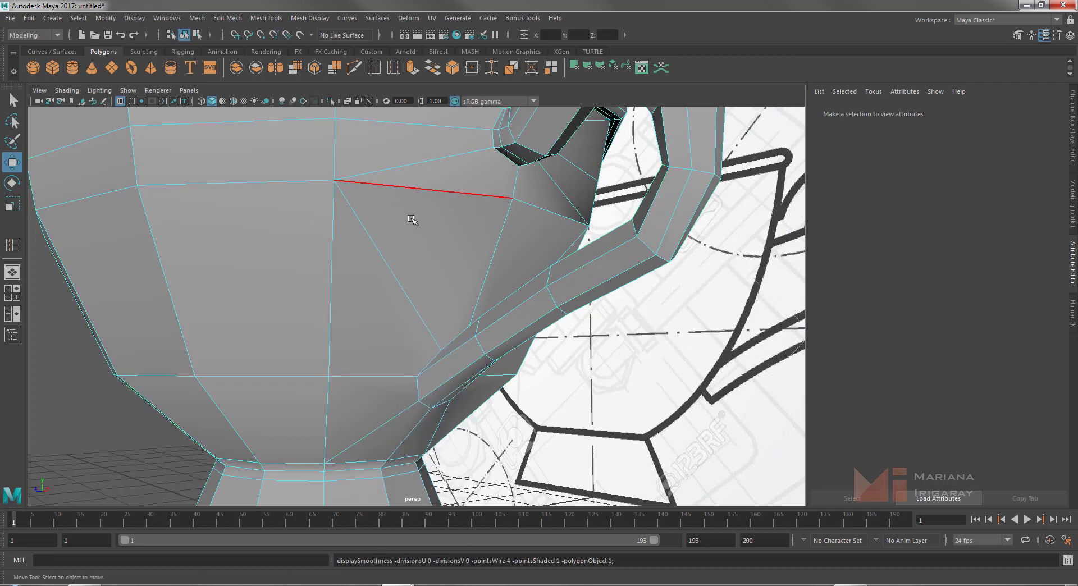
pyautogui.click(367, 191)
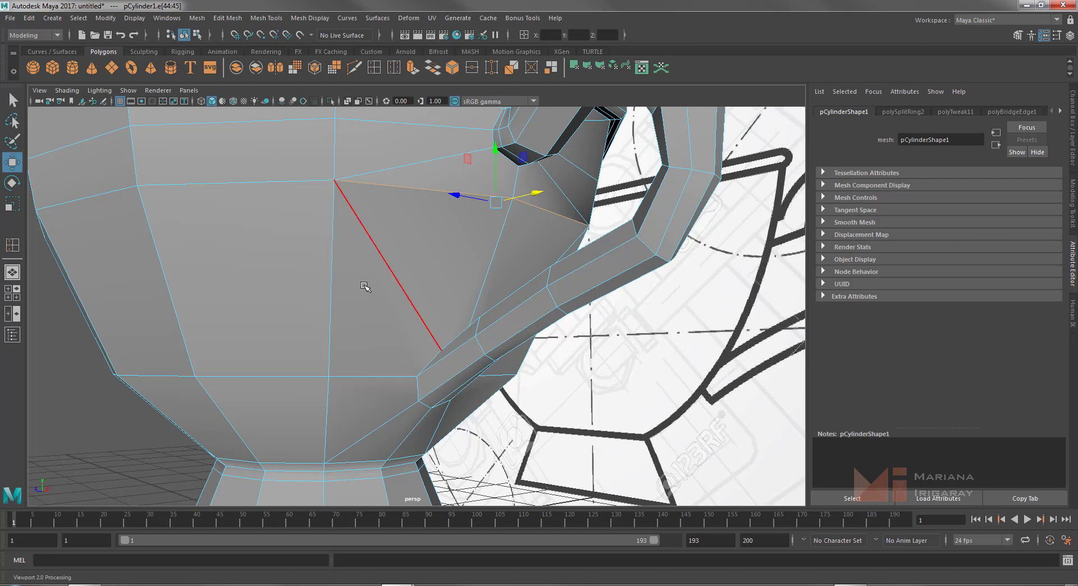
pyautogui.press('3')
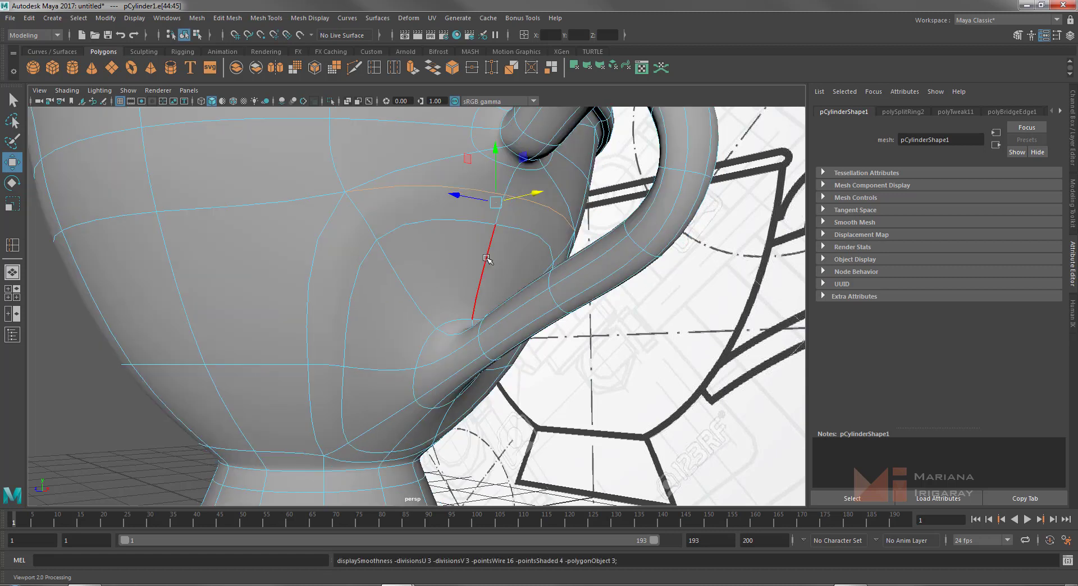
pyautogui.doubleClick(405, 227)
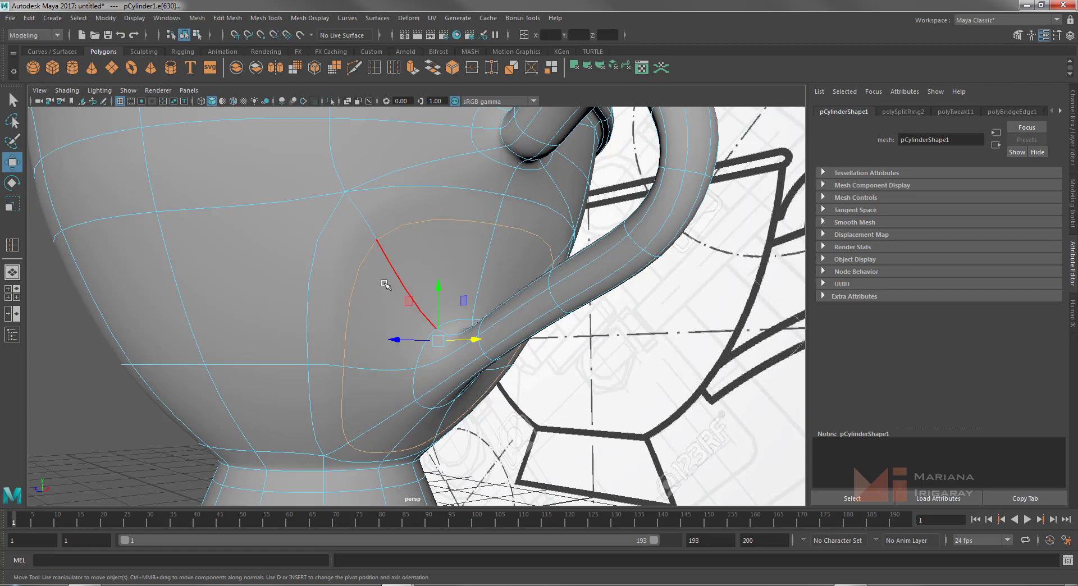
pyautogui.moveTo(387, 287)
pyautogui.keyDown('alt'); pyautogui.mouseDown()
pyautogui.moveTo(342, 271)
pyautogui.moveTo(384, 271)
pyautogui.moveTo(383, 285)
pyautogui.mouseUp(); pyautogui.keyUp('alt')
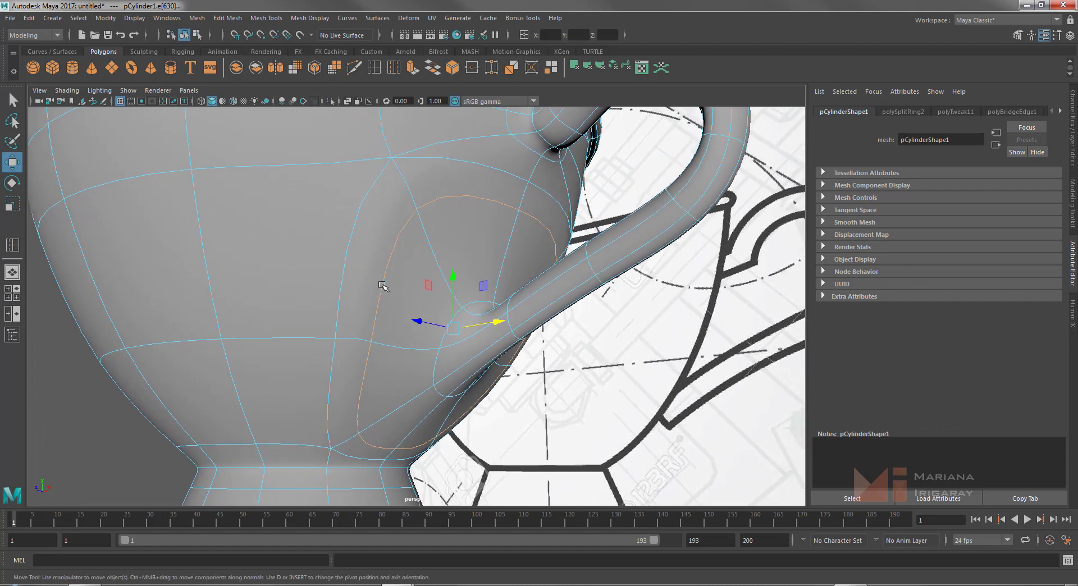
pyautogui.click(383, 287)
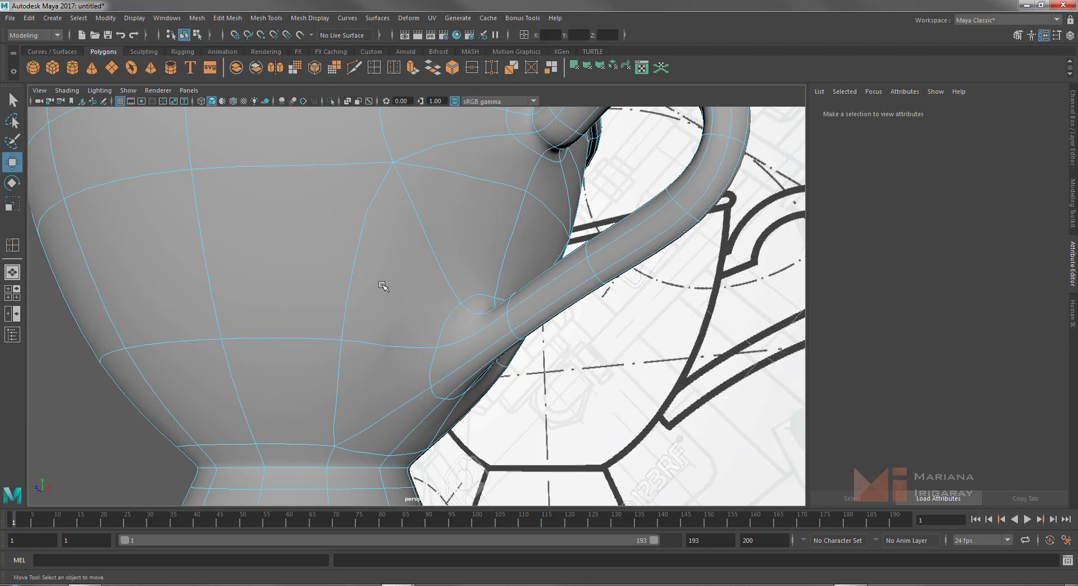
# Inspect the handle joint vertices up close, then undo the switch to vertex mode
pyautogui.keyDown('alt'); pyautogui.moveTo(434, 303); pyautogui.dragTo(413, 305); pyautogui.keyUp('alt')
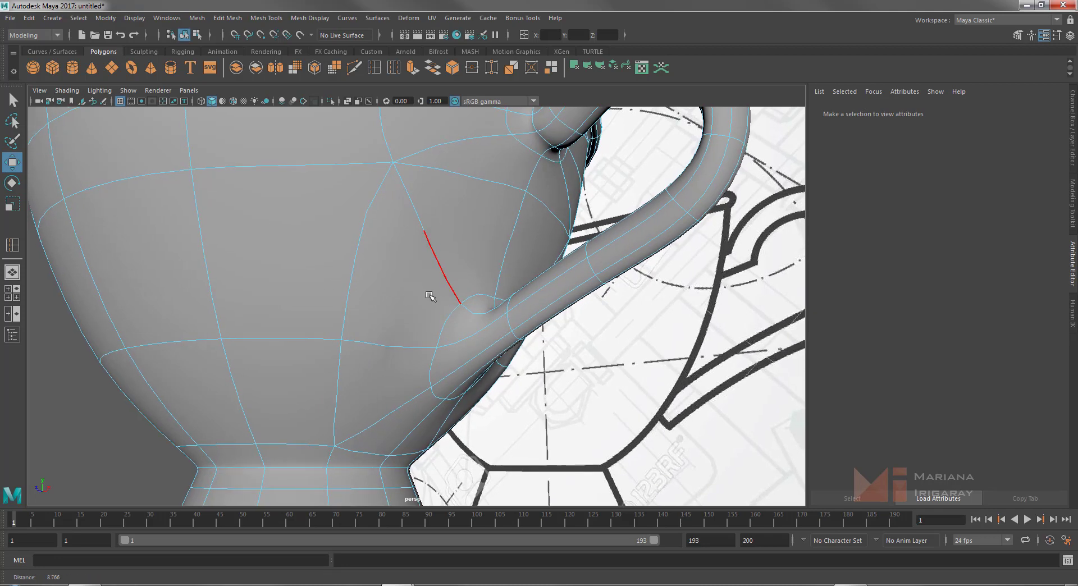
pyautogui.moveTo(421, 271); pyautogui.dragTo(369, 274, button='right')
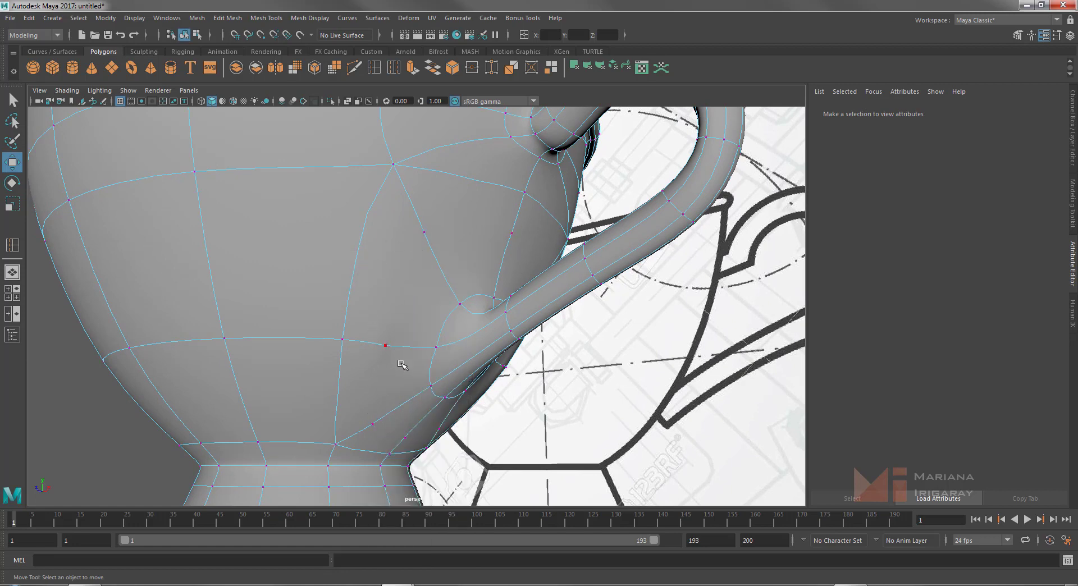
pyautogui.moveTo(393, 339)
pyautogui.keyDown('alt'); pyautogui.mouseDown(button='middle')
pyautogui.moveTo(422, 356)
pyautogui.moveTo(433, 334)
pyautogui.mouseUp(button='middle'); pyautogui.keyUp('alt')
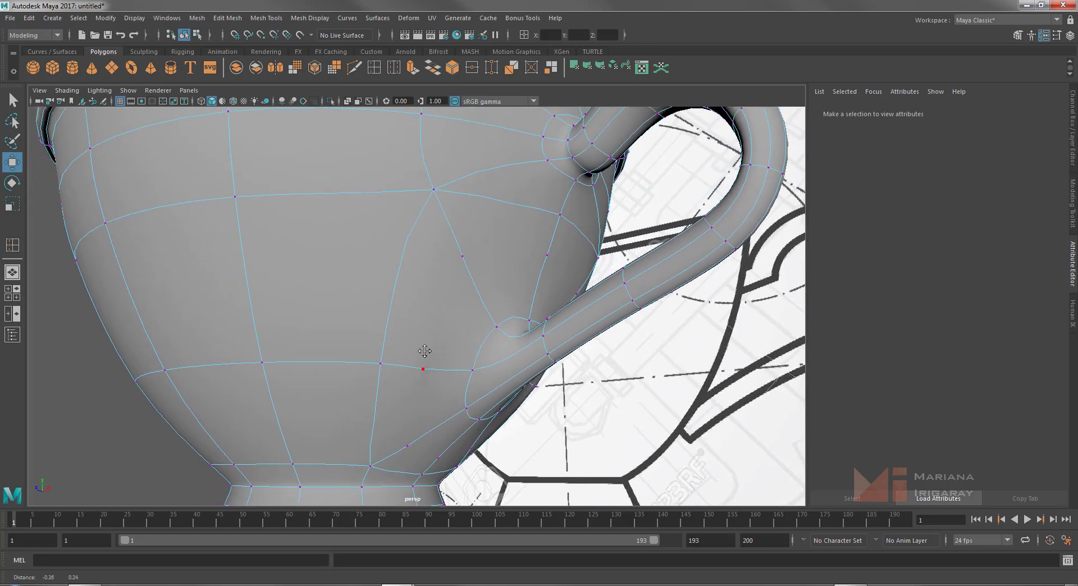
pyautogui.scroll(5, 433, 334)
pyautogui.scroll(3, 433, 333)
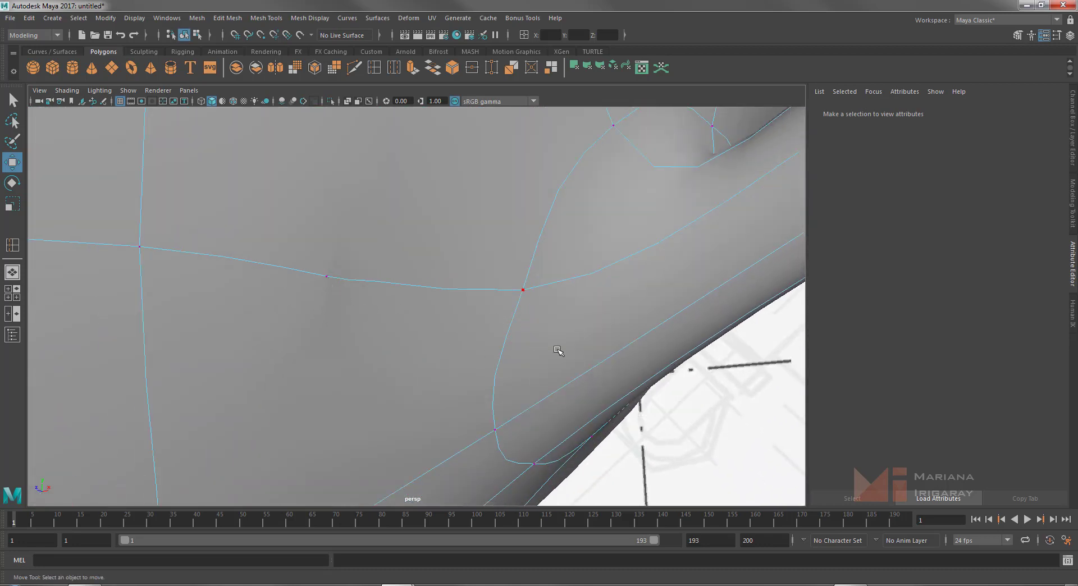
pyautogui.keyDown('alt'); pyautogui.moveTo(559, 354); pyautogui.dragTo(567, 355, button='middle'); pyautogui.keyUp('alt')
pyautogui.scroll(-2, 534, 330)
pyautogui.scroll(-2, 375, 221)
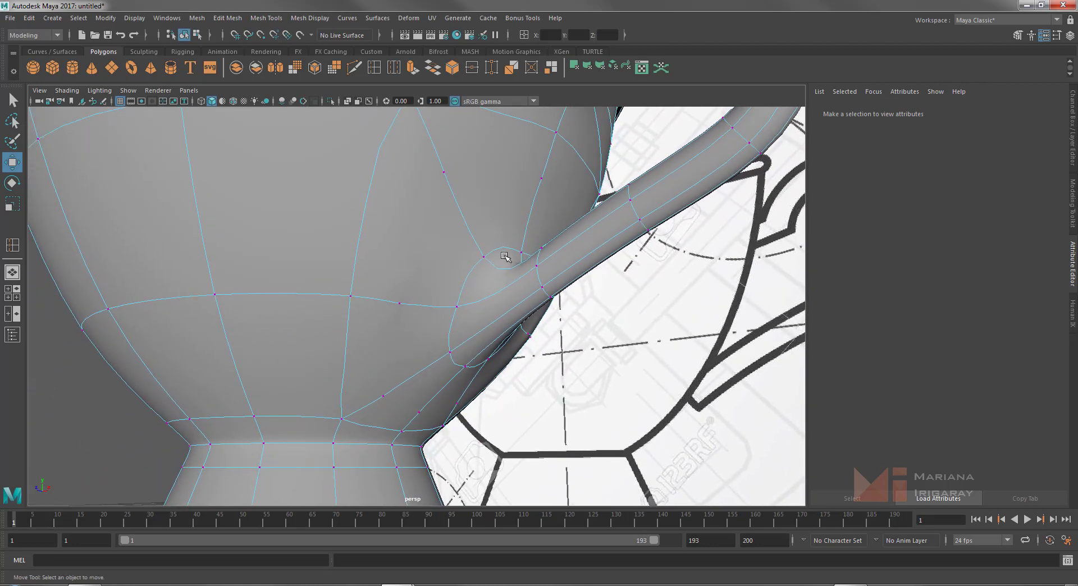
pyautogui.scroll(-1, 485, 330)
pyautogui.scroll(-1, 485, 329)
pyautogui.scroll(-2, 469, 325)
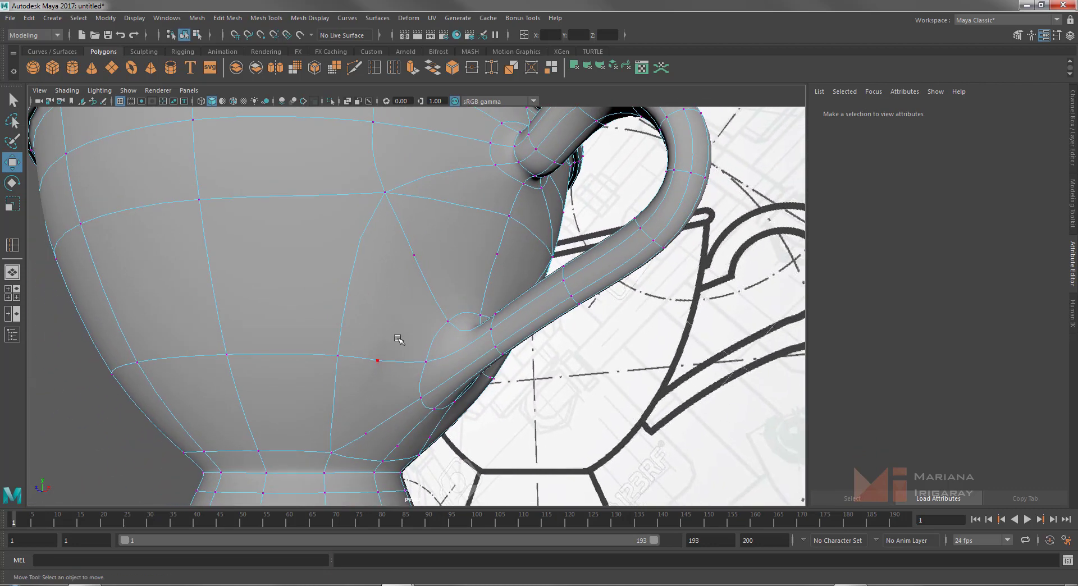
pyautogui.hotkey('ctrl', 'z')
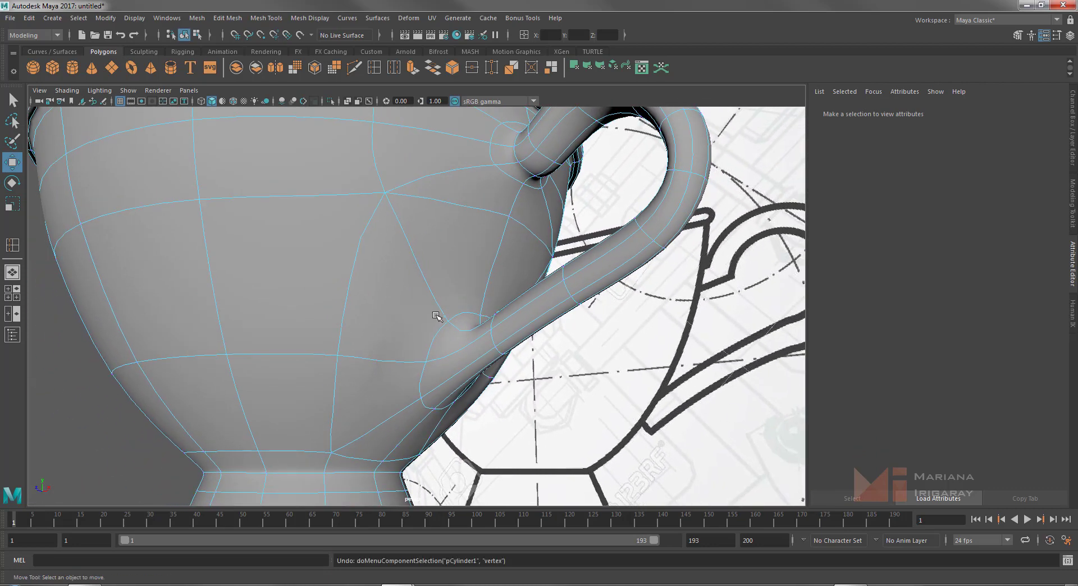
# Delete the edge loop ringing the handle base, then return to Object Mode and deselect
pyautogui.doubleClick(453, 311)
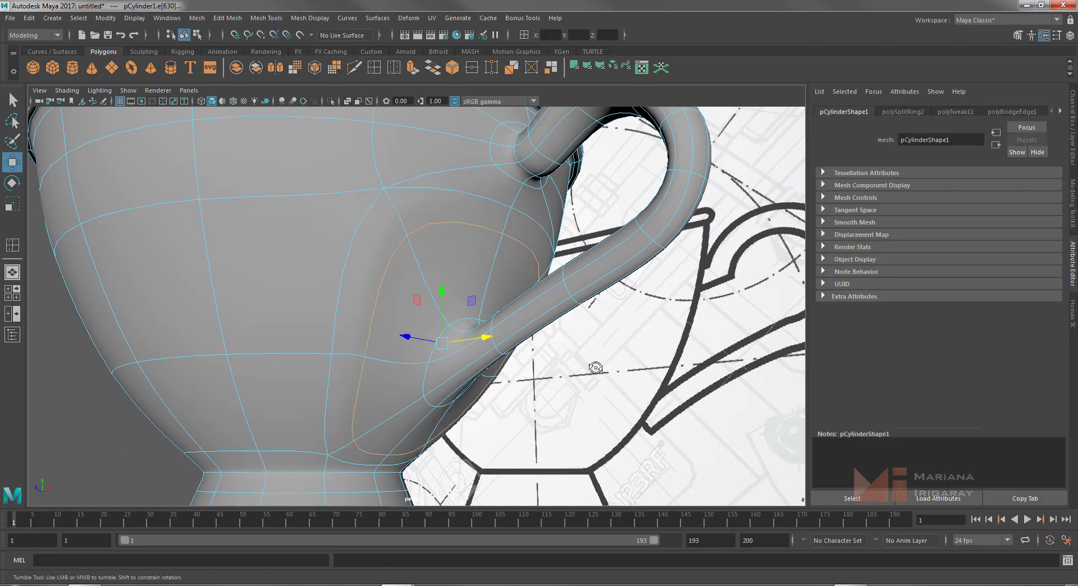
pyautogui.moveTo(590, 366)
pyautogui.keyDown('alt'); pyautogui.mouseDown()
pyautogui.moveTo(495, 350)
pyautogui.moveTo(595, 375)
pyautogui.moveTo(584, 382)
pyautogui.mouseUp(); pyautogui.keyUp('alt')
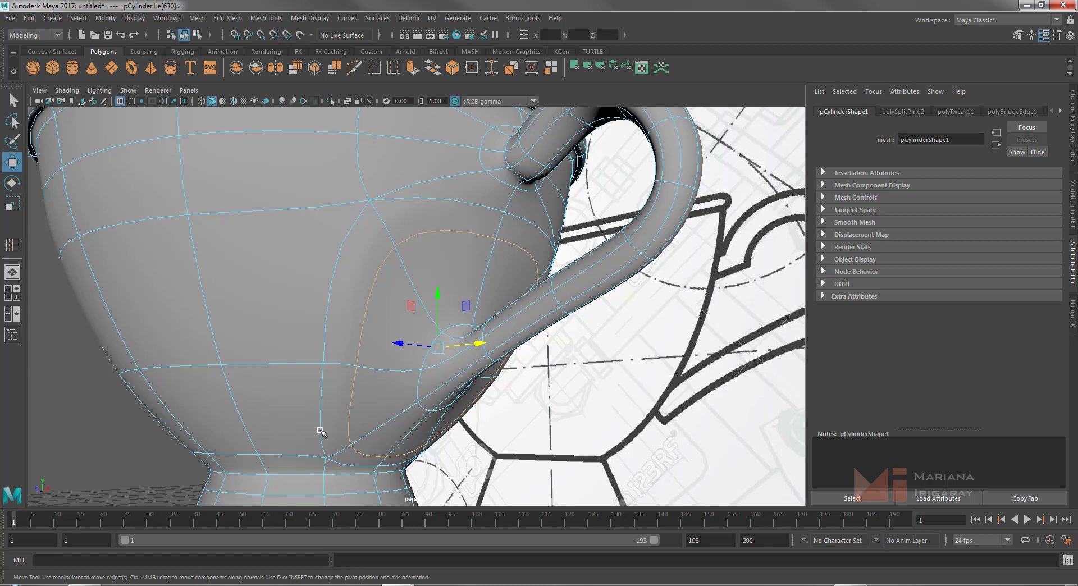
pyautogui.press('Delete')
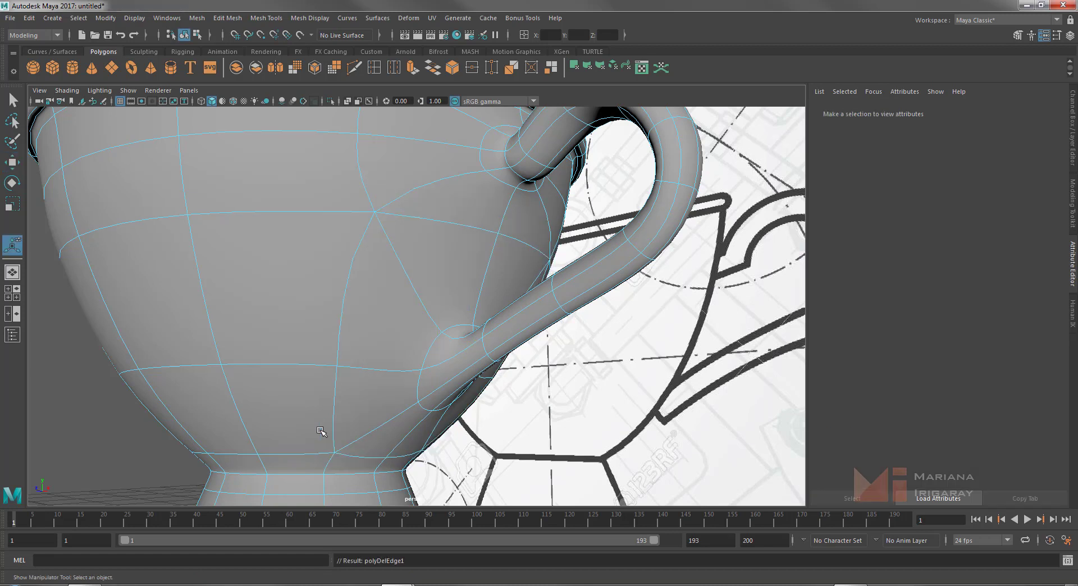
pyautogui.moveTo(356, 271)
pyautogui.mouseDown(button='right')
pyautogui.moveTo(330, 265)
pyautogui.moveTo(305, 281)
pyautogui.mouseUp(button='right')
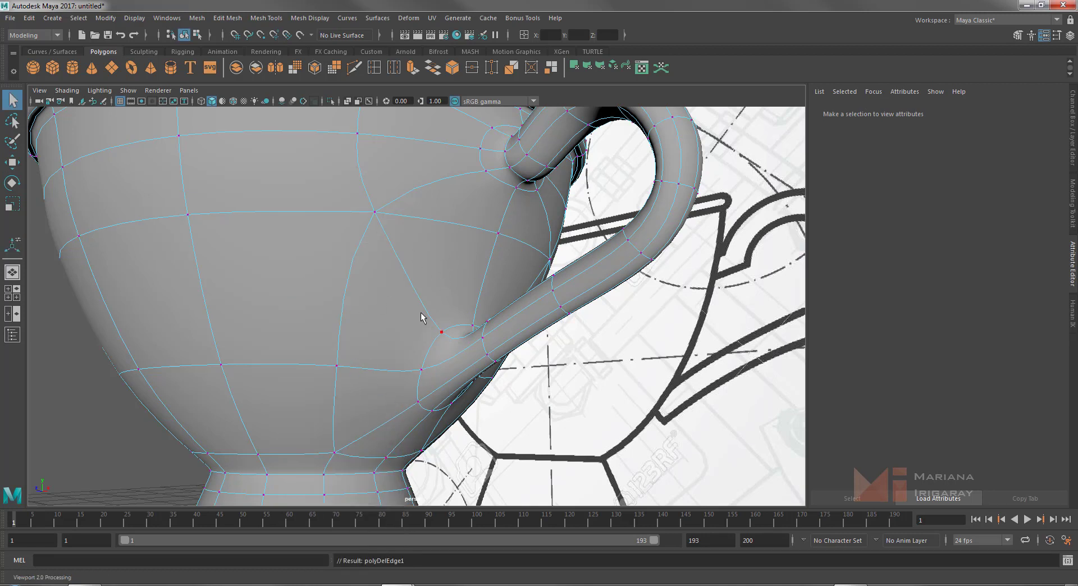
pyautogui.moveTo(378, 271); pyautogui.dragTo(385, 306, button='right')
pyautogui.click(438, 256)
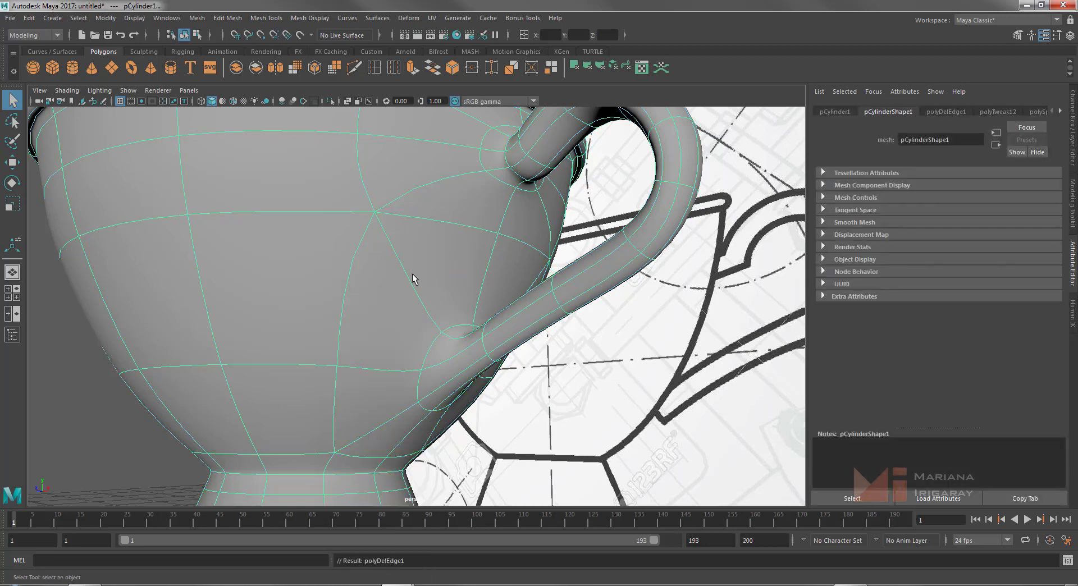
pyautogui.click(123, 447)
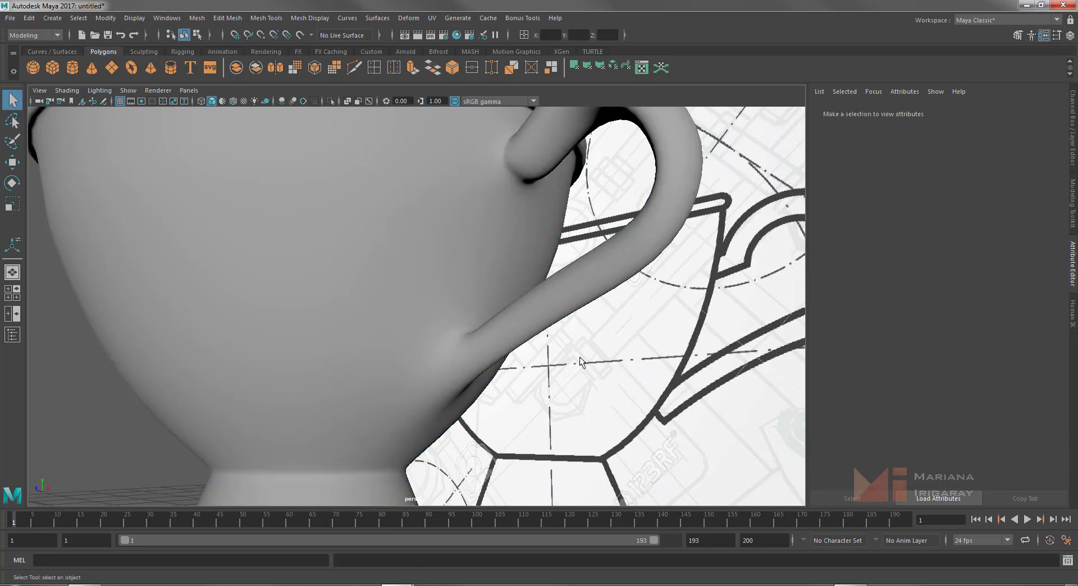
# Orbit around the smoothed cup, viewing it from above and the far side against the blueprint
pyautogui.scroll(-3, 580, 363)
pyautogui.scroll(-2, 601, 296)
pyautogui.scroll(-3, 585, 339)
pyautogui.scroll(-2, 436, 247)
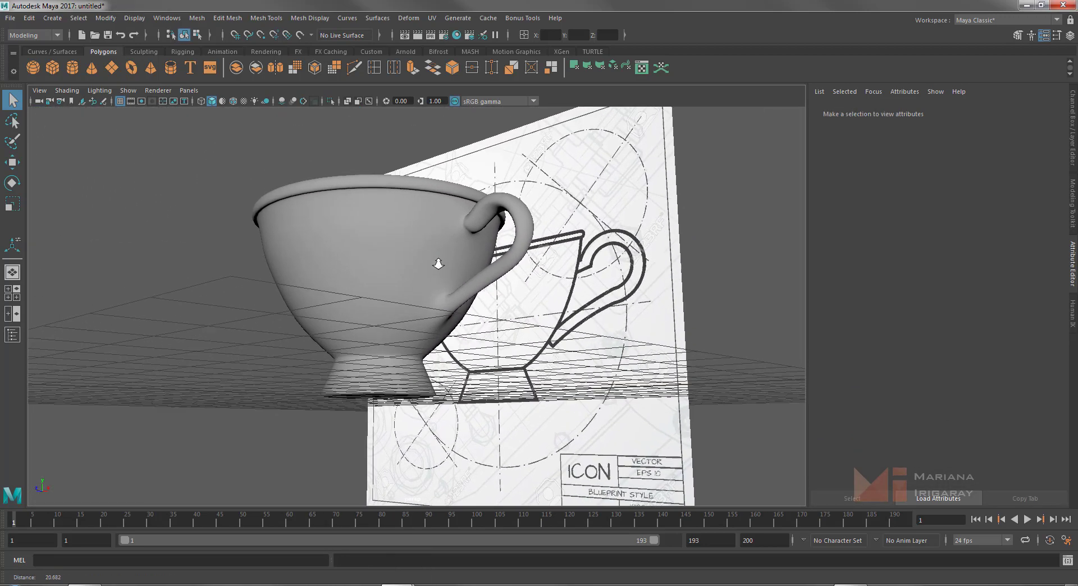
pyautogui.moveTo(155, 304)
pyautogui.keyDown('alt'); pyautogui.mouseDown()
pyautogui.moveTo(137, 372)
pyautogui.moveTo(99, 372)
pyautogui.moveTo(97, 395)
pyautogui.moveTo(376, 342)
pyautogui.moveTo(176, 414)
pyautogui.moveTo(259, 308)
pyautogui.mouseUp(); pyautogui.keyUp('alt')
pyautogui.keyDown('alt'); pyautogui.moveTo(193, 369); pyautogui.dragTo(257, 388); pyautogui.keyUp('alt')
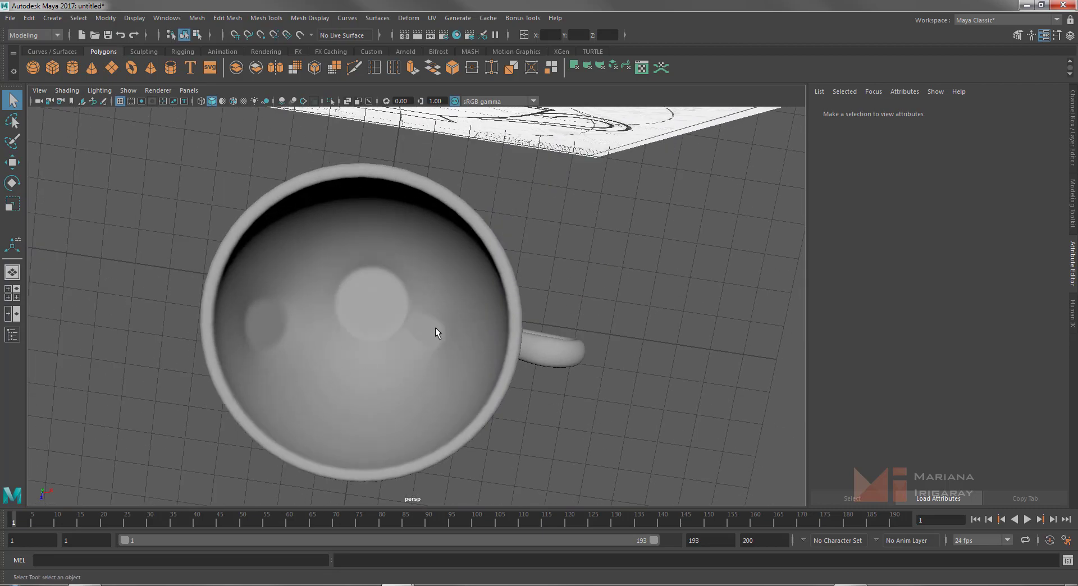
pyautogui.moveTo(293, 335)
pyautogui.keyDown('alt'); pyautogui.mouseDown()
pyautogui.moveTo(248, 335)
pyautogui.moveTo(248, 305)
pyautogui.moveTo(376, 265)
pyautogui.moveTo(398, 349)
pyautogui.moveTo(371, 349)
pyautogui.moveTo(339, 315)
pyautogui.moveTo(349, 270)
pyautogui.moveTo(351, 309)
pyautogui.moveTo(222, 295)
pyautogui.moveTo(237, 275)
pyautogui.moveTo(265, 303)
pyautogui.mouseUp(); pyautogui.keyUp('alt')
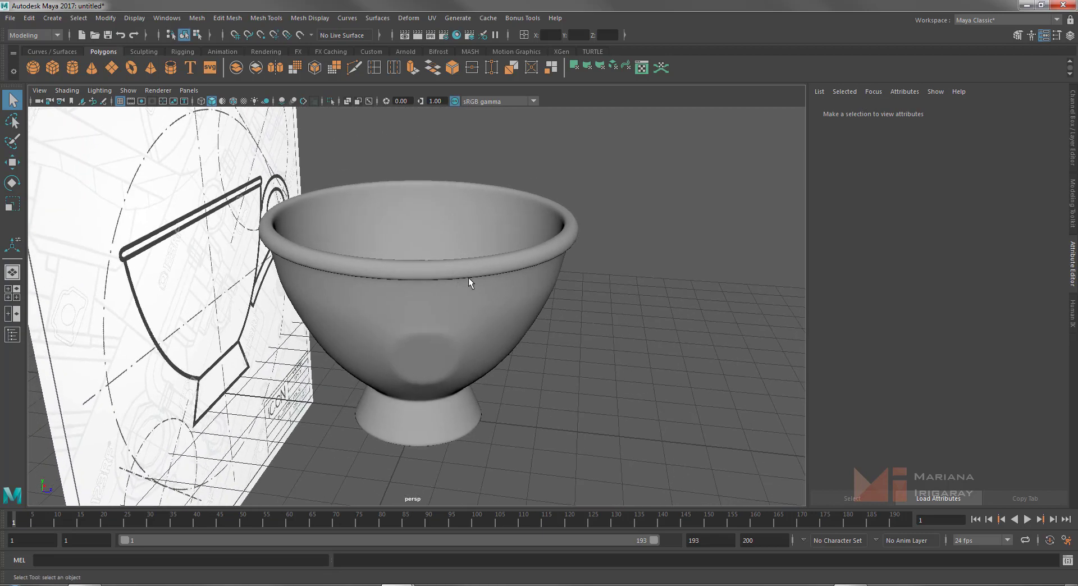
pyautogui.moveTo(527, 292)
pyautogui.keyDown('alt'); pyautogui.mouseDown()
pyautogui.moveTo(583, 315)
pyautogui.moveTo(622, 307)
pyautogui.moveTo(381, 308)
pyautogui.moveTo(613, 307)
pyautogui.moveTo(563, 319)
pyautogui.mouseUp(); pyautogui.keyUp('alt')
pyautogui.moveTo(448, 288); pyautogui.dragTo(489, 253, button='right')
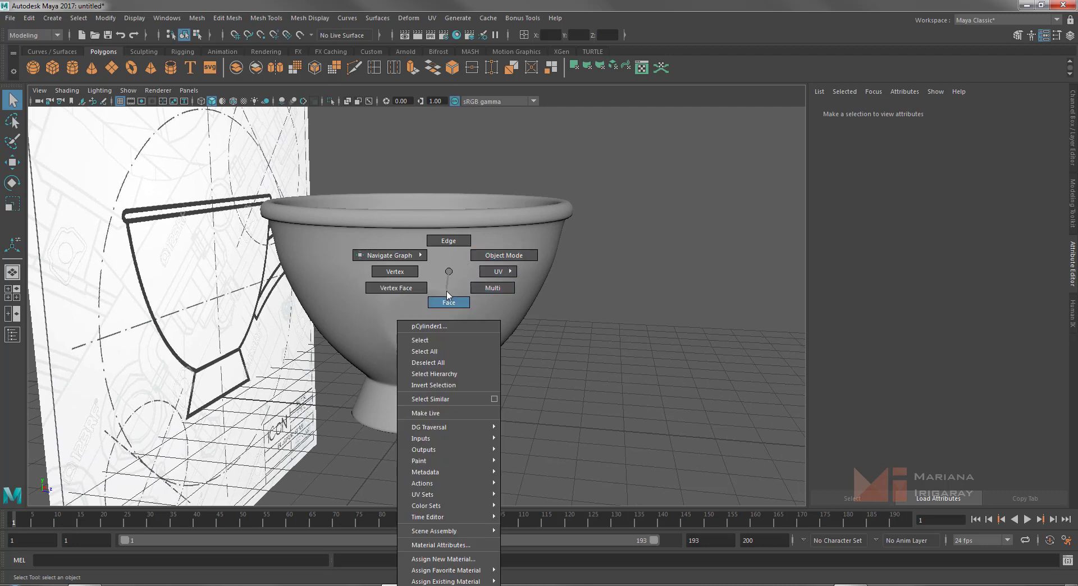
# Select the four edges forming the ring around the bump on the cup's front
pyautogui.moveTo(448, 284); pyautogui.dragTo(449, 302, button='right')
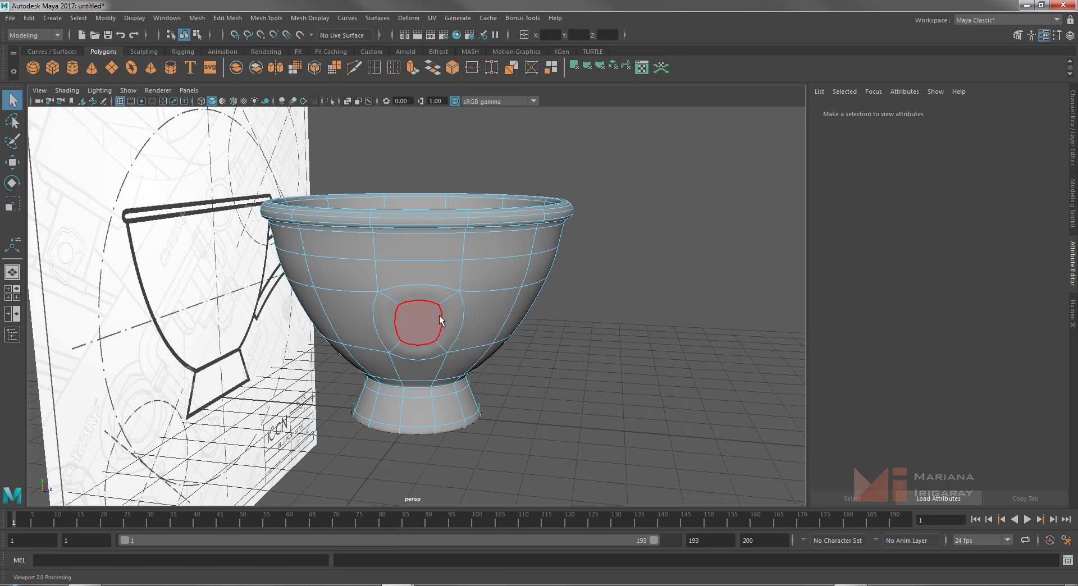
pyautogui.moveTo(442, 271); pyautogui.dragTo(447, 239, button='right')
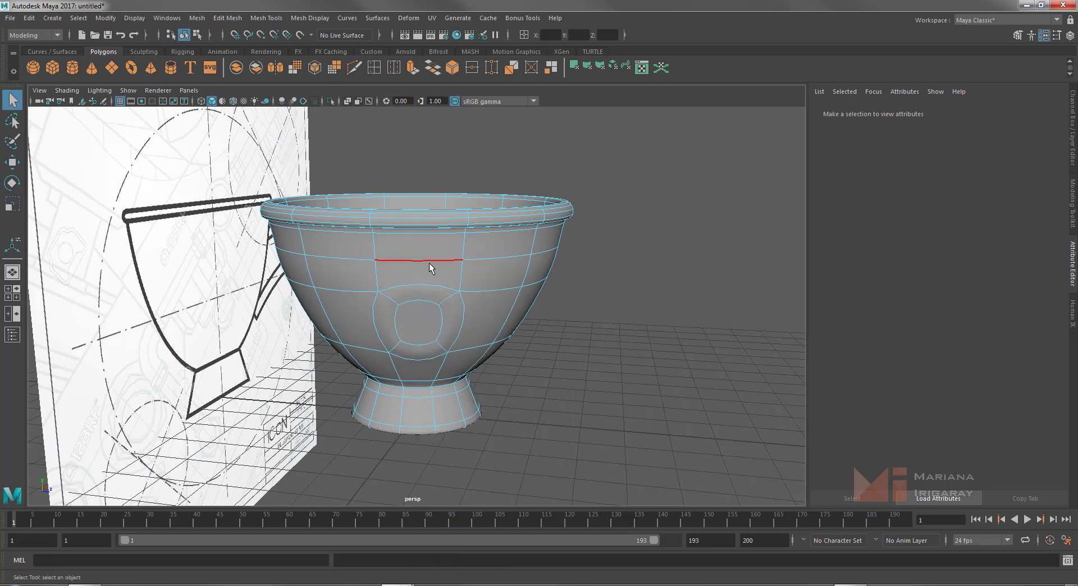
pyautogui.click(421, 302)
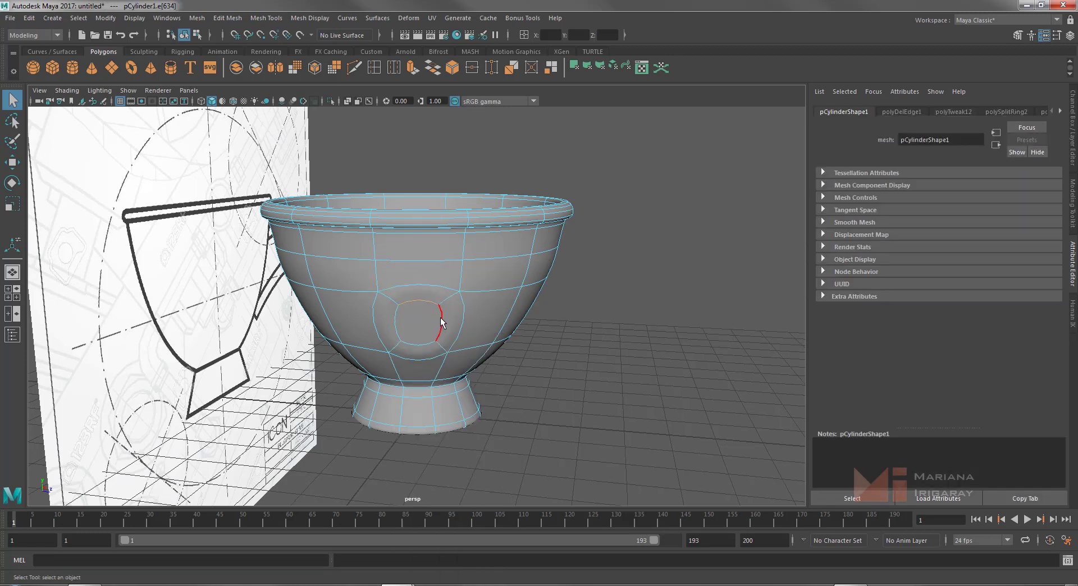
pyautogui.keyDown('shift'); pyautogui.click(441, 320); pyautogui.keyUp('shift')
pyautogui.keyDown('shift'); pyautogui.click(417, 340); pyautogui.keyUp('shift')
pyautogui.keyDown('shift'); pyautogui.click(398, 324); pyautogui.keyUp('shift')
# Delete the front bump's edge ring and the left and right inner bump edge loops
pyautogui.press('Delete')
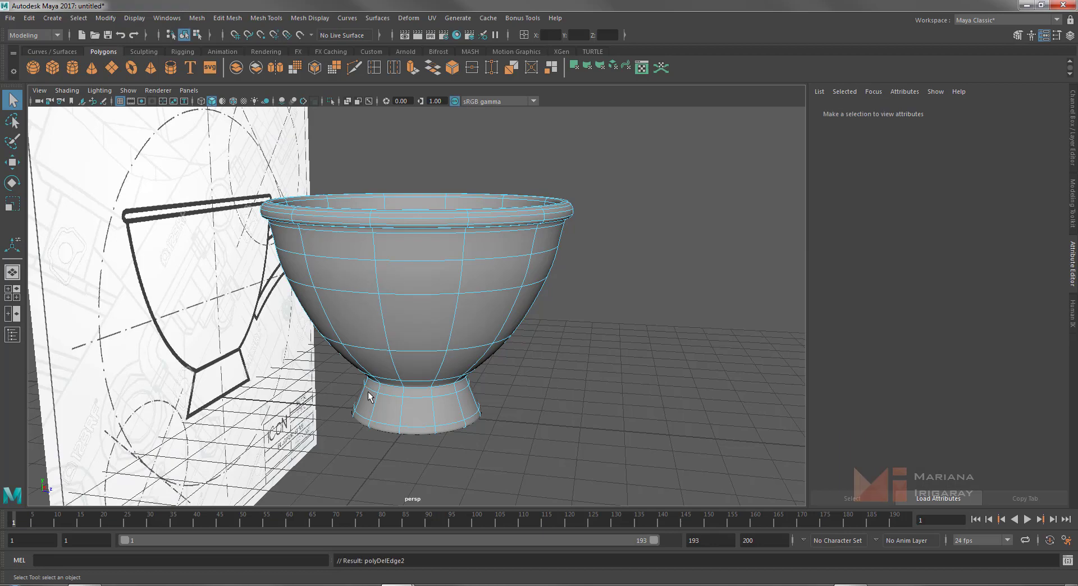
pyautogui.keyDown('alt'); pyautogui.moveTo(579, 265); pyautogui.dragTo(505, 331); pyautogui.keyUp('alt')
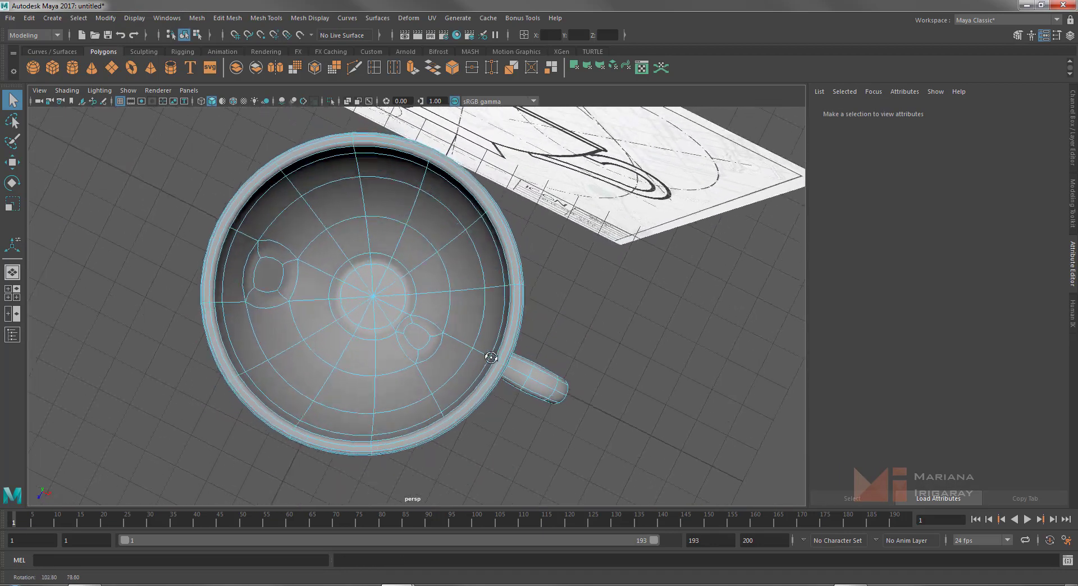
pyautogui.doubleClick(419, 328)
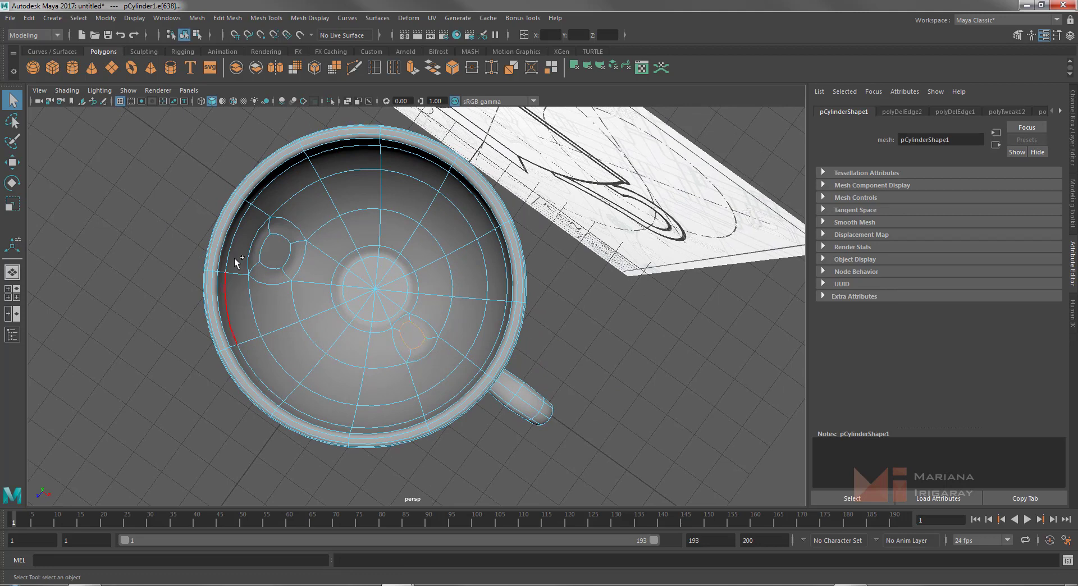
pyautogui.keyDown('shift'); pyautogui.doubleClick(271, 269); pyautogui.keyUp('shift')
pyautogui.keyDown('shift'); pyautogui.doubleClick(264, 247); pyautogui.keyUp('shift')
pyautogui.press('Delete')
# Return to Object Mode, view the cup from the side, and deselect it
pyautogui.moveTo(477, 319)
pyautogui.keyDown('alt'); pyautogui.mouseDown()
pyautogui.moveTo(575, 358)
pyautogui.moveTo(515, 279)
pyautogui.moveTo(379, 294)
pyautogui.mouseUp(); pyautogui.keyUp('alt')
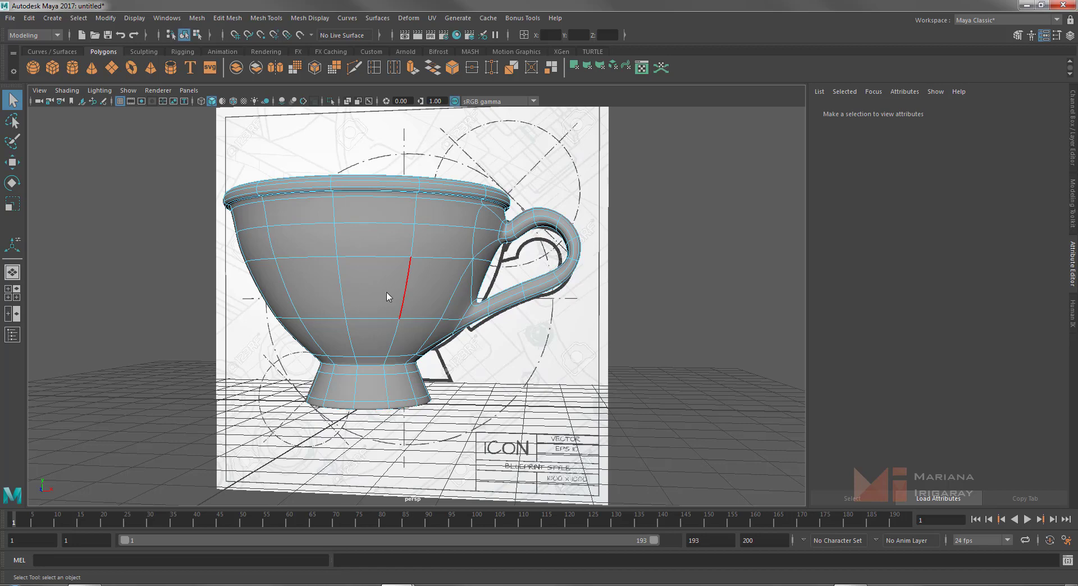
pyautogui.moveTo(387, 296); pyautogui.dragTo(440, 277, button='right')
pyautogui.moveTo(655, 324)
pyautogui.keyDown('alt'); pyautogui.mouseDown()
pyautogui.moveTo(646, 312)
pyautogui.moveTo(675, 311)
pyautogui.moveTo(652, 365)
pyautogui.moveTo(760, 299)
pyautogui.moveTo(570, 303)
pyautogui.moveTo(744, 296)
pyautogui.moveTo(740, 285)
pyautogui.moveTo(699, 366)
pyautogui.moveTo(766, 308)
pyautogui.moveTo(749, 298)
pyautogui.moveTo(595, 298)
pyautogui.moveTo(736, 301)
pyautogui.moveTo(726, 290)
pyautogui.moveTo(716, 307)
pyautogui.moveTo(611, 241)
pyautogui.moveTo(633, 313)
pyautogui.moveTo(602, 352)
pyautogui.moveTo(689, 292)
pyautogui.moveTo(579, 291)
pyautogui.moveTo(623, 291)
pyautogui.mouseUp(); pyautogui.keyUp('alt')
pyautogui.click(710, 315)
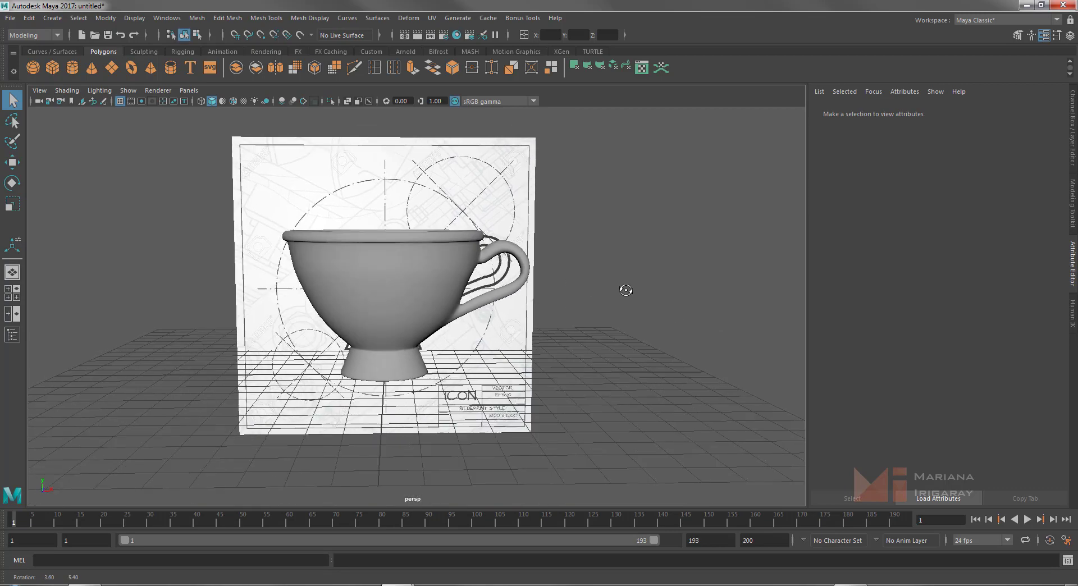
# Preview the 1945 Horoscope Tea Cup patent print in the Google Images 'cup blueprint' results, then return to Maya
pyautogui.click(35, 584)
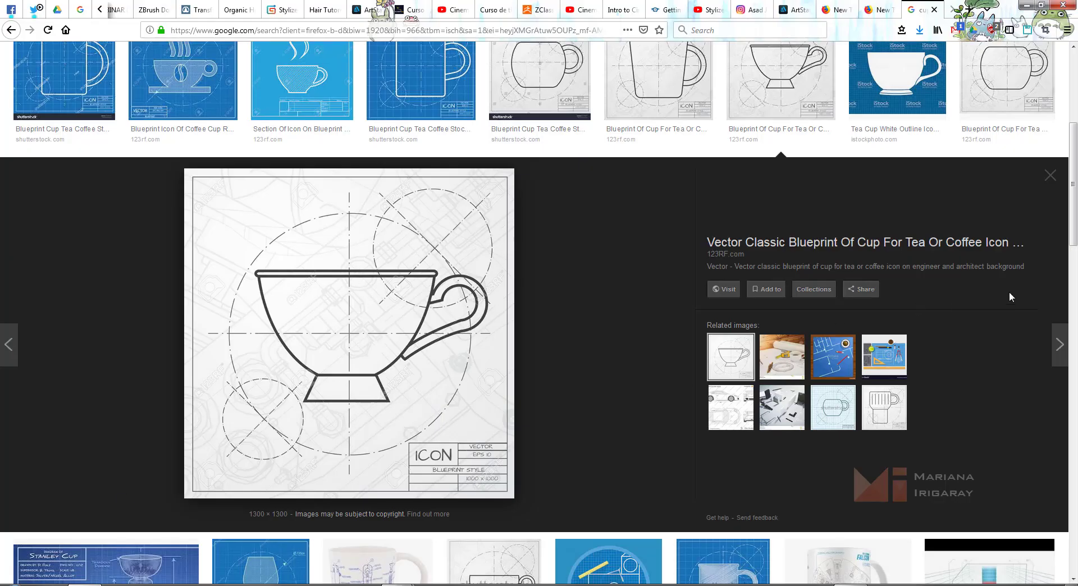
pyautogui.scroll(5, 1067, 204)
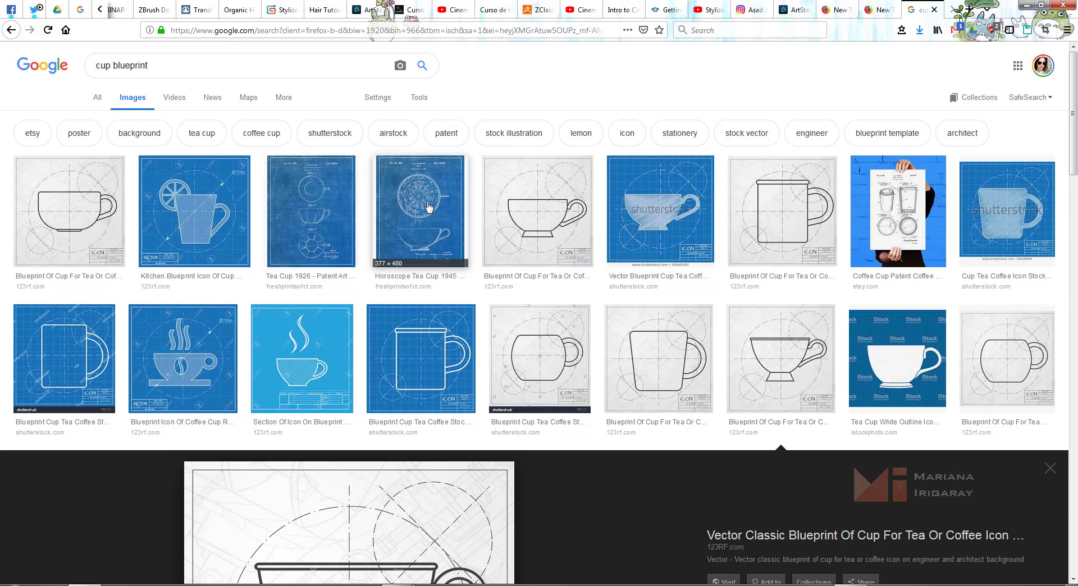
pyautogui.click(429, 217)
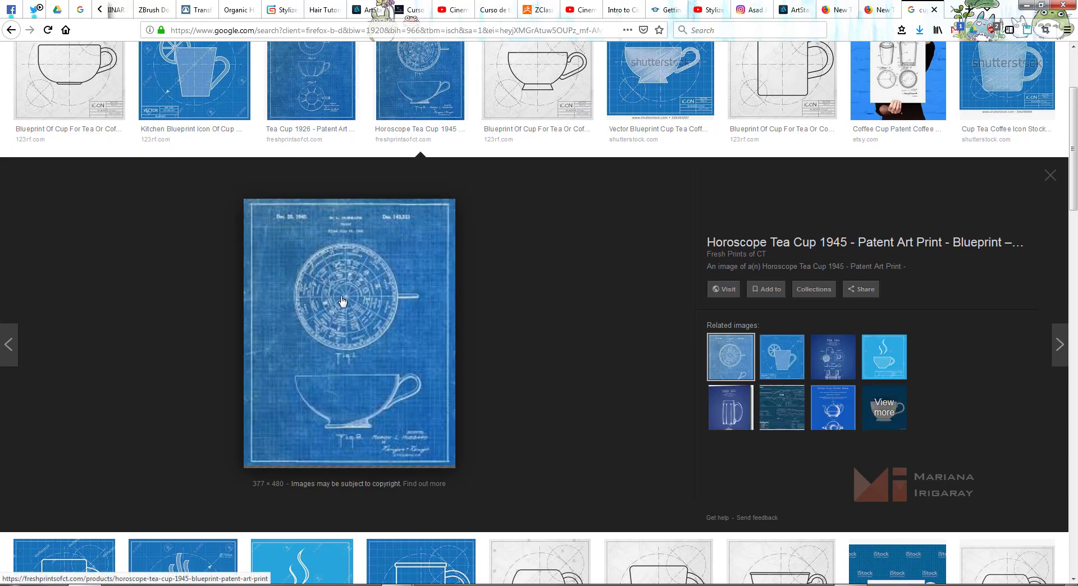
pyautogui.scroll(-4, 1056, 168)
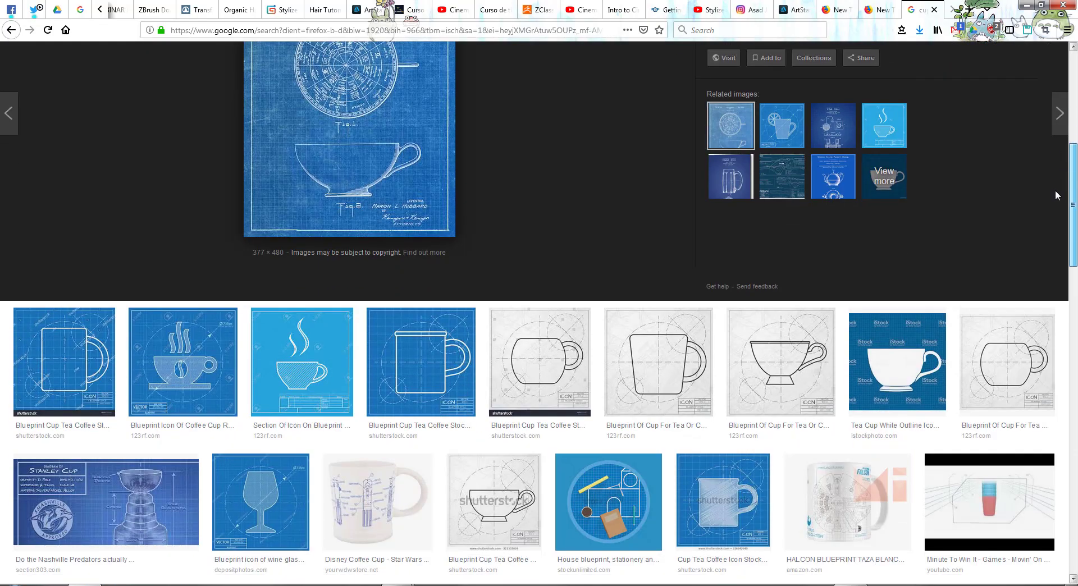
pyautogui.scroll(-4, 1056, 168)
pyautogui.scroll(9, 1060, 118)
pyautogui.scroll(2, 1059, 118)
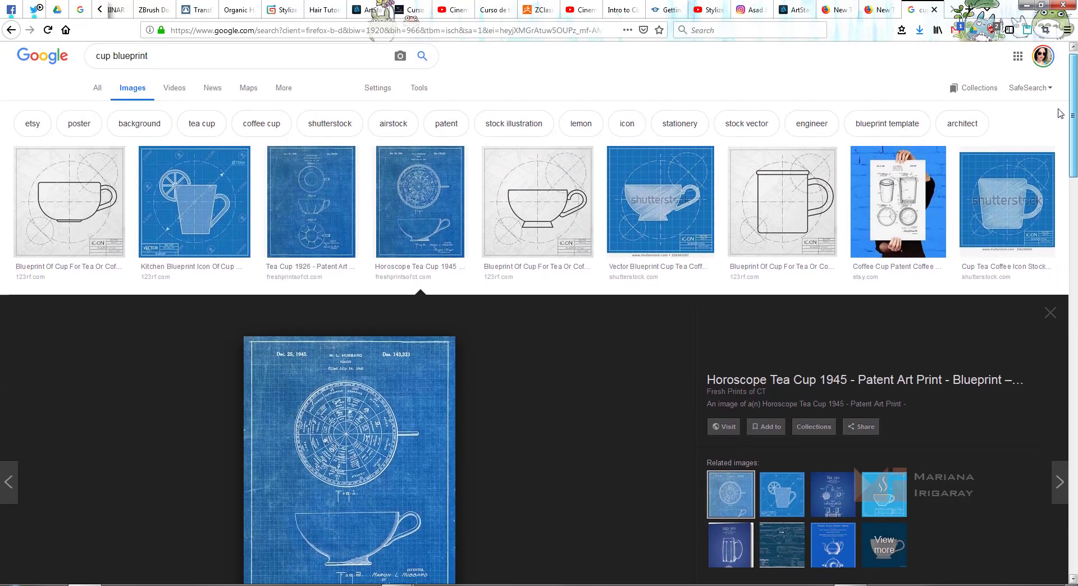
pyautogui.scroll(-6, 1055, 185)
pyautogui.scroll(-3, 1051, 225)
pyautogui.scroll(-1, 1048, 251)
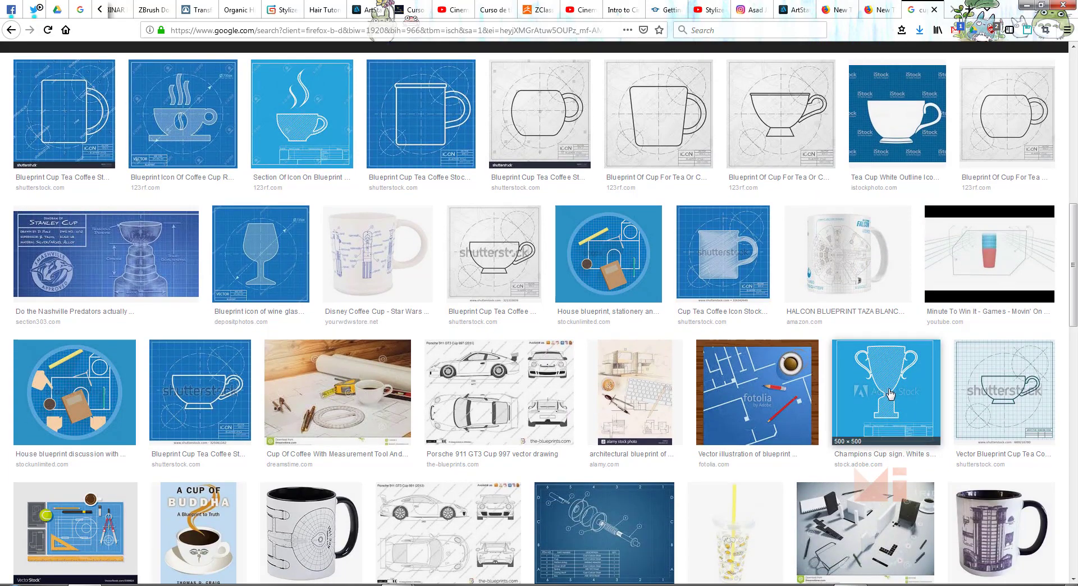
pyautogui.moveTo(1076, 231); pyautogui.dragTo(1059, 87)
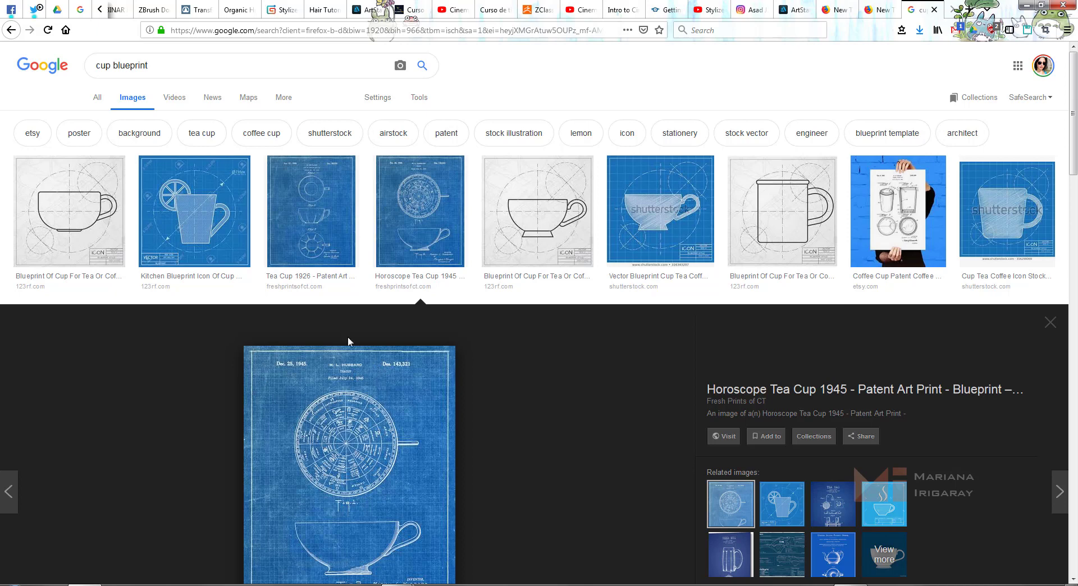
pyautogui.hotkey('alt', 'Tab')
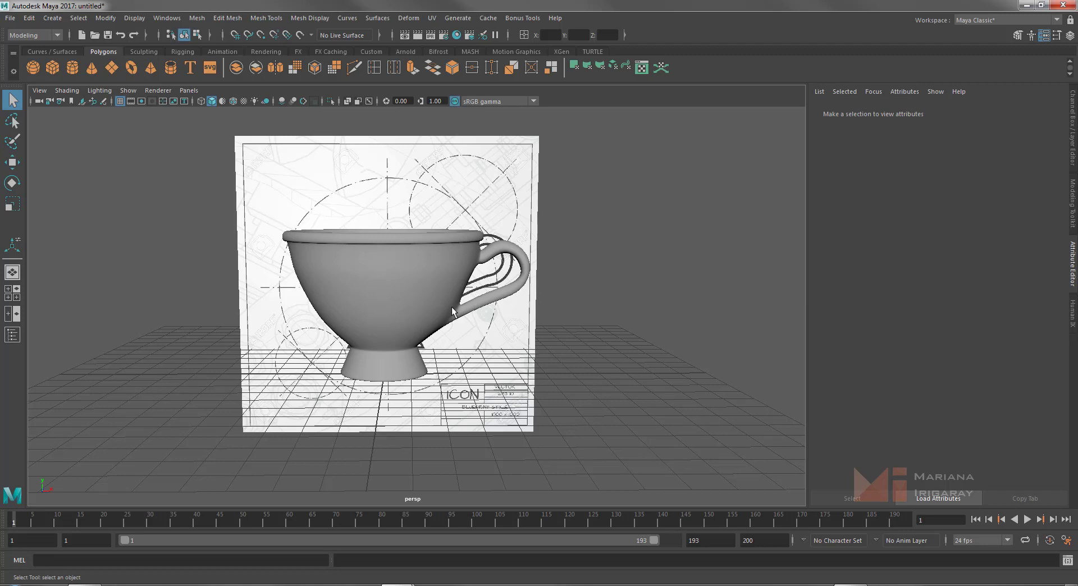
pyautogui.click(429, 280)
pyautogui.press('1')
pyautogui.click(651, 281)
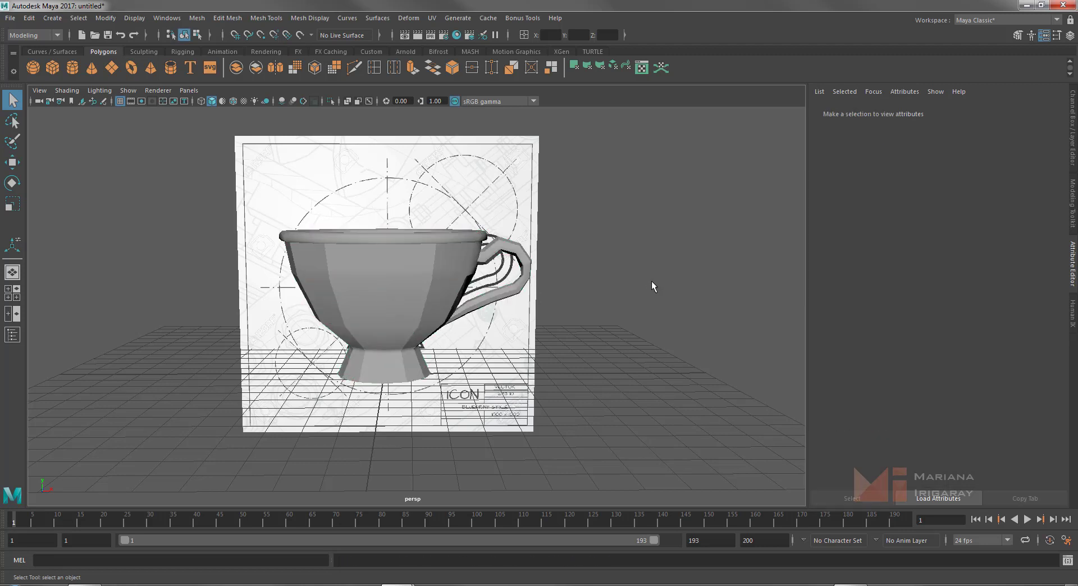
pyautogui.click(446, 297)
pyautogui.press('3')
pyautogui.click(585, 289)
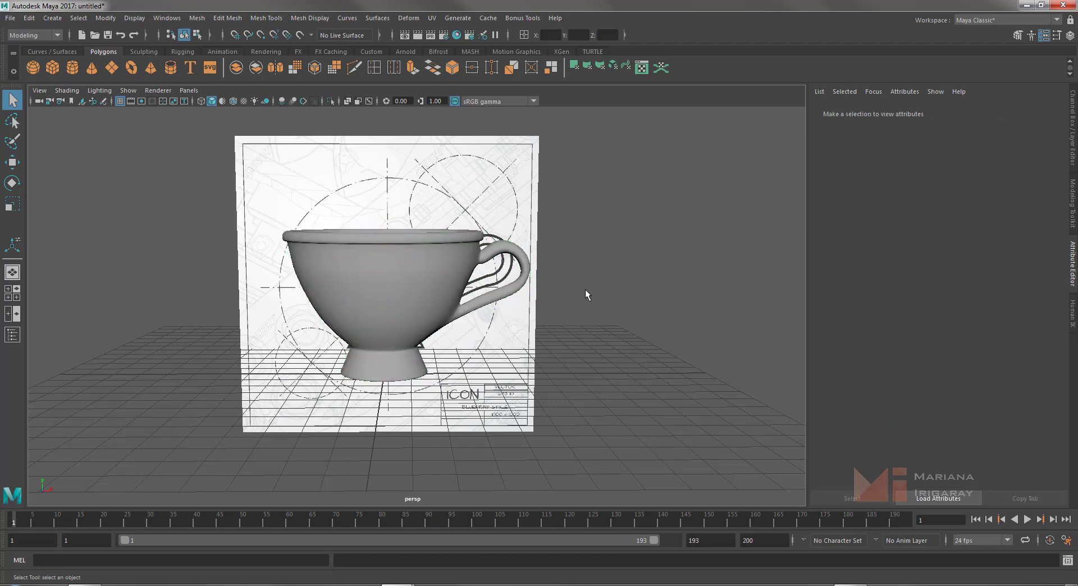
pyautogui.keyDown('alt'); pyautogui.moveTo(644, 284); pyautogui.dragTo(655, 277); pyautogui.keyUp('alt')
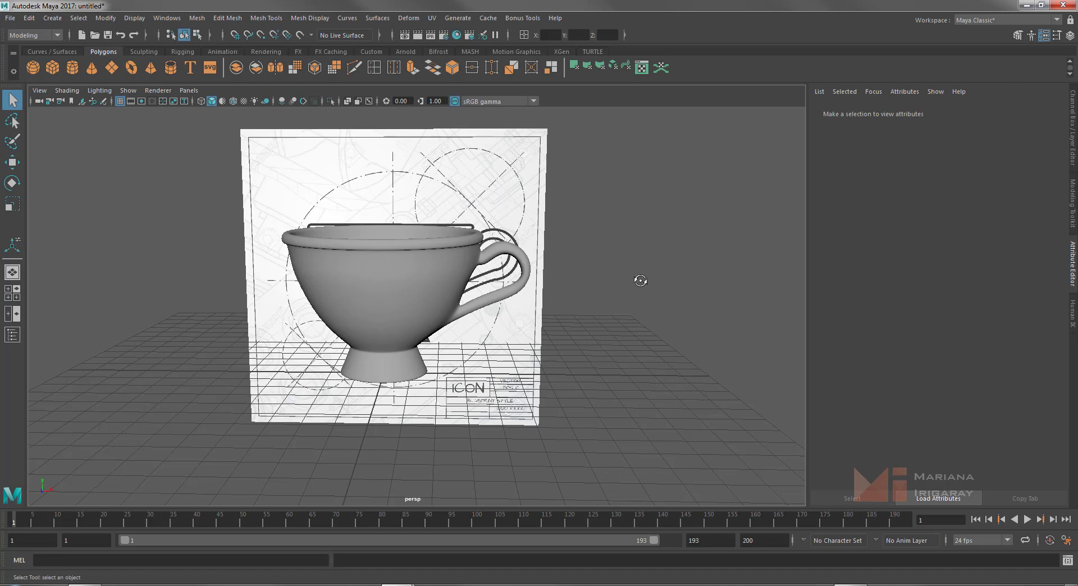
pyautogui.moveTo(640, 281)
pyautogui.keyDown('alt'); pyautogui.mouseDown()
pyautogui.moveTo(641, 299)
pyautogui.moveTo(335, 372)
pyautogui.mouseUp(); pyautogui.keyUp('alt')
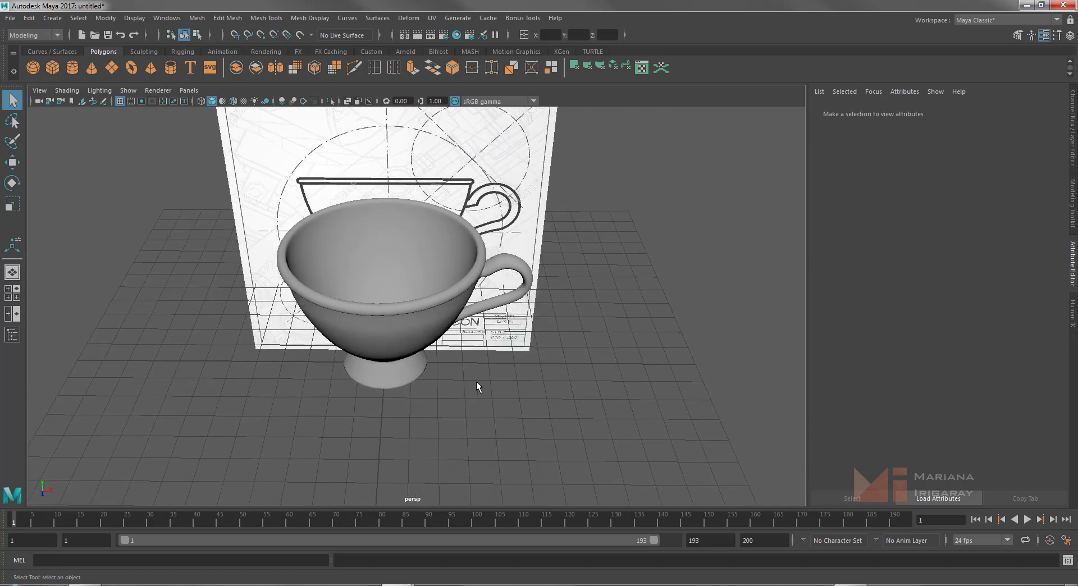
pyautogui.moveTo(481, 355)
pyautogui.keyDown('alt'); pyautogui.mouseDown()
pyautogui.moveTo(585, 303)
pyautogui.moveTo(592, 319)
pyautogui.moveTo(468, 410)
pyautogui.mouseUp(); pyautogui.keyUp('alt')
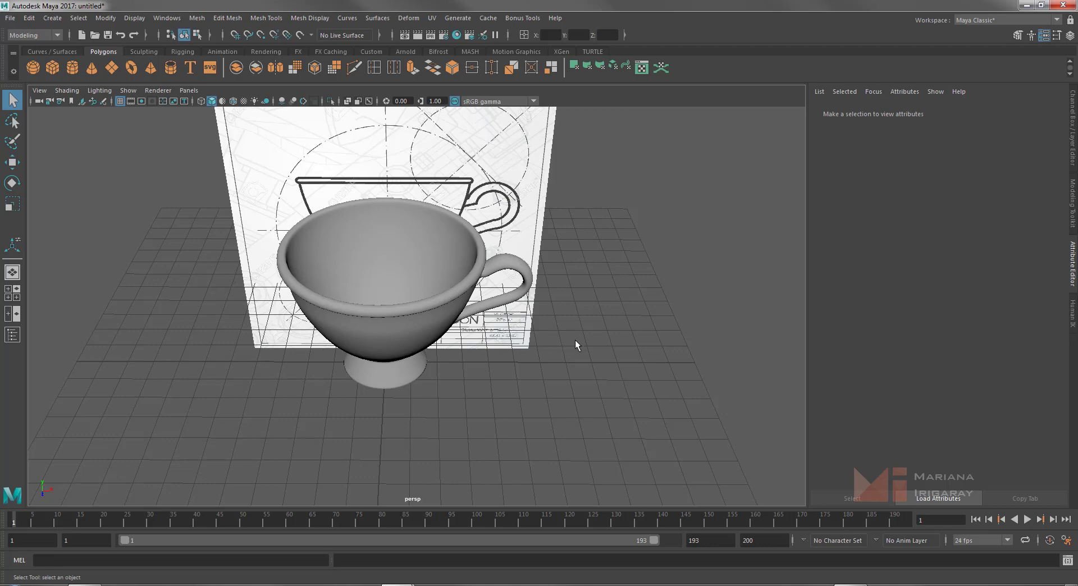
pyautogui.keyDown('alt'); pyautogui.moveTo(575, 339); pyautogui.dragTo(561, 336); pyautogui.keyUp('alt')
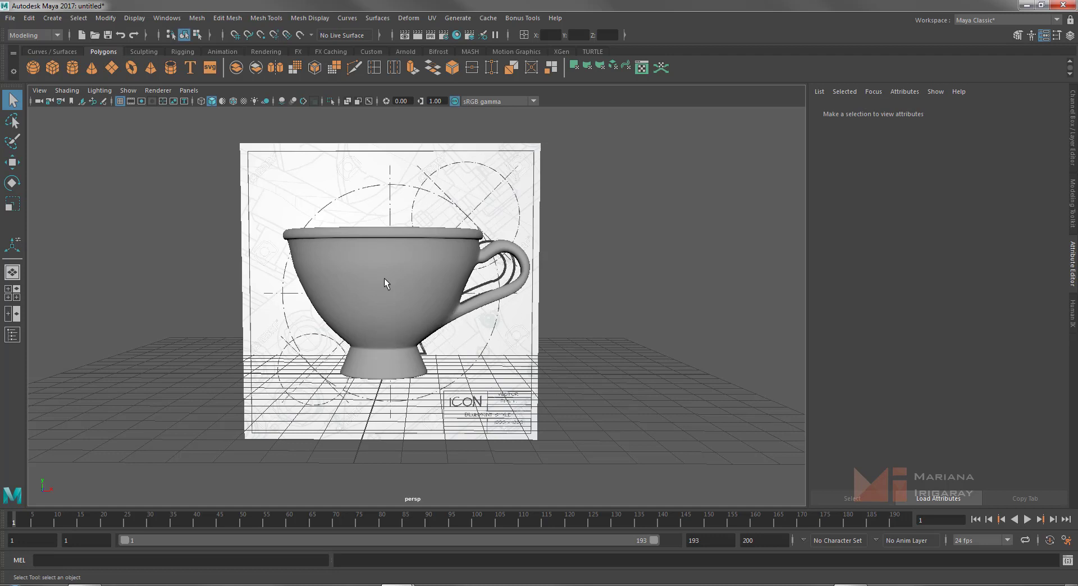
pyautogui.keyDown('alt'); pyautogui.moveTo(620, 315); pyautogui.dragTo(427, 364); pyautogui.keyUp('alt')
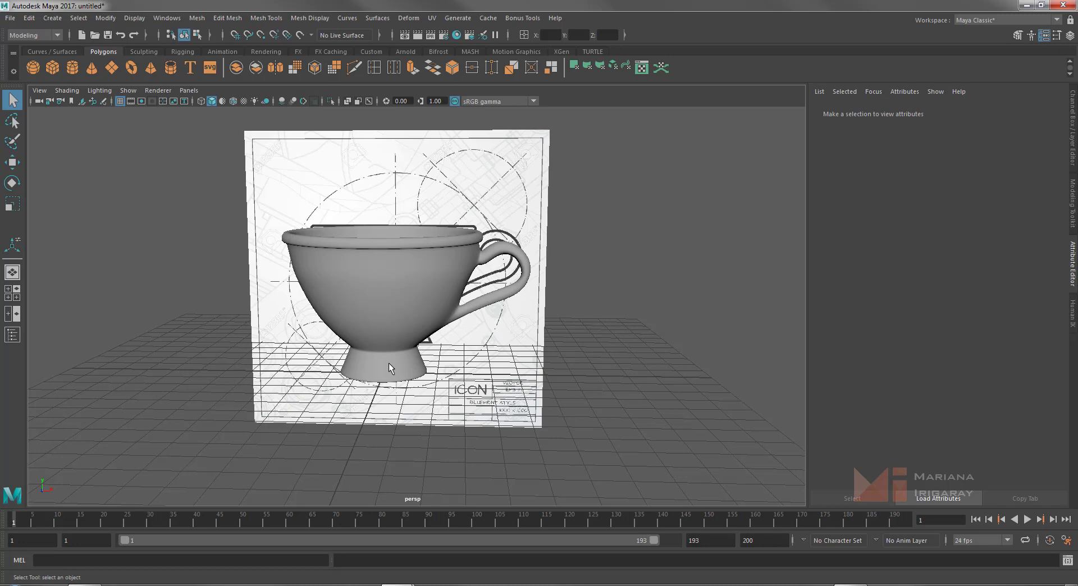
pyautogui.click(392, 291)
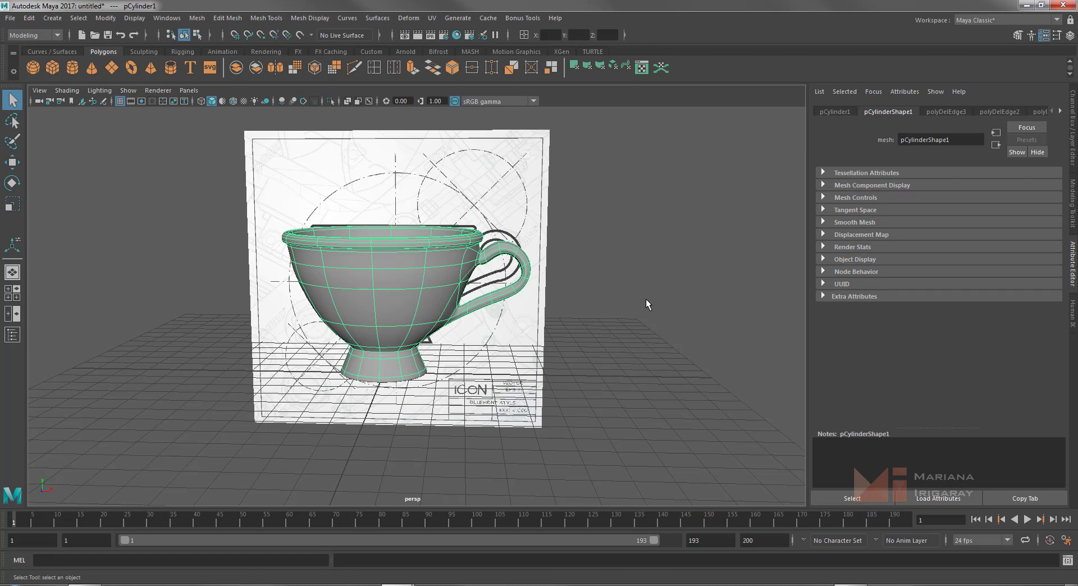
pyautogui.moveTo(667, 316)
pyautogui.keyDown('alt'); pyautogui.mouseDown()
pyautogui.moveTo(680, 317)
pyautogui.moveTo(588, 327)
pyautogui.mouseUp(); pyautogui.keyUp('alt')
pyautogui.scroll(2, 664, 287)
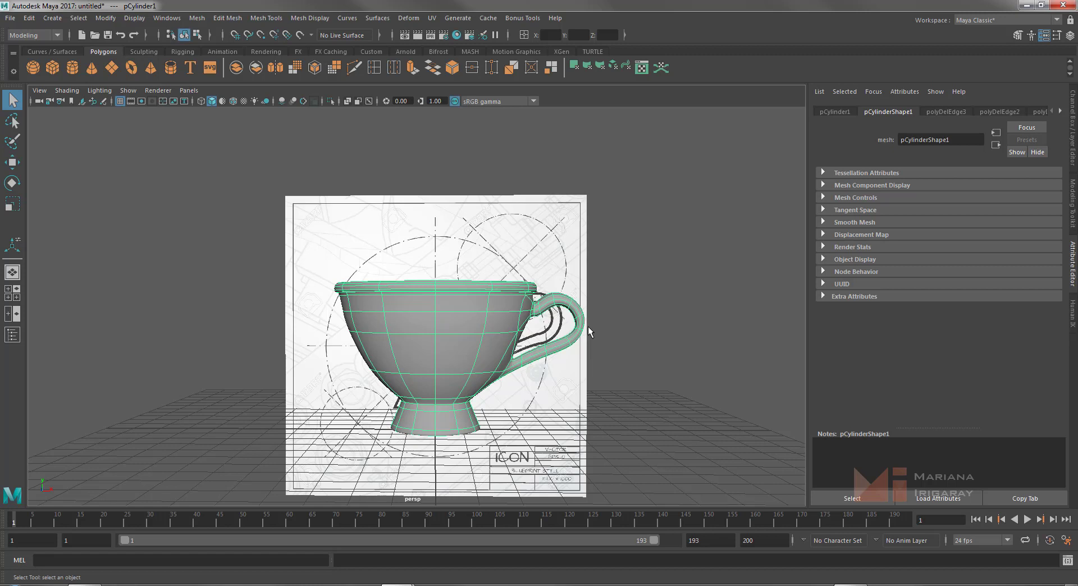